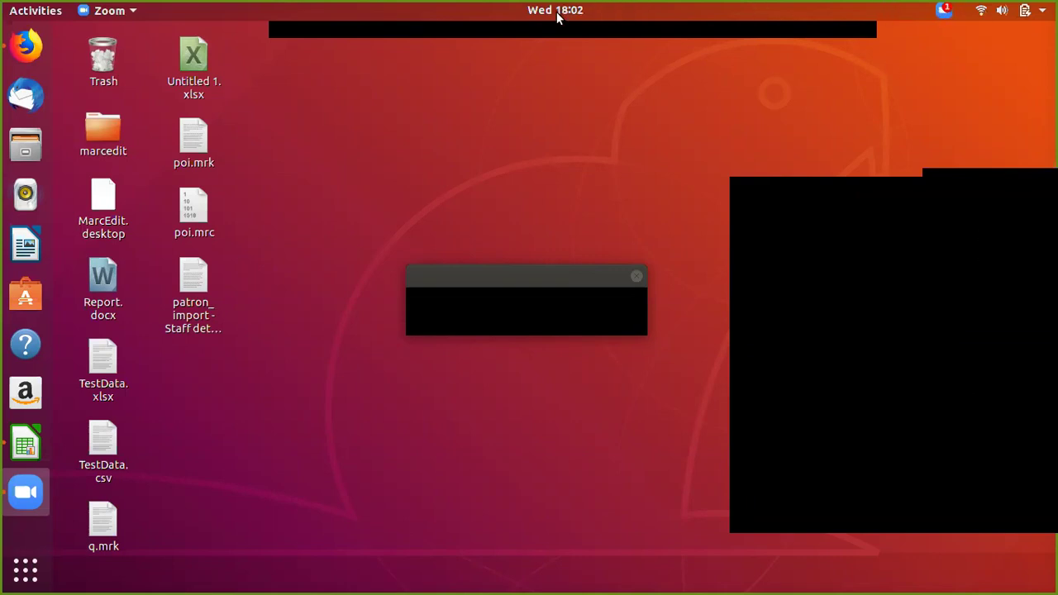
# Step: Shift focus from Zoom to the desktop, bringing up the Mute All confirmation prompt
pyautogui.moveTo(553, 38)
pyautogui.click(391, 124)
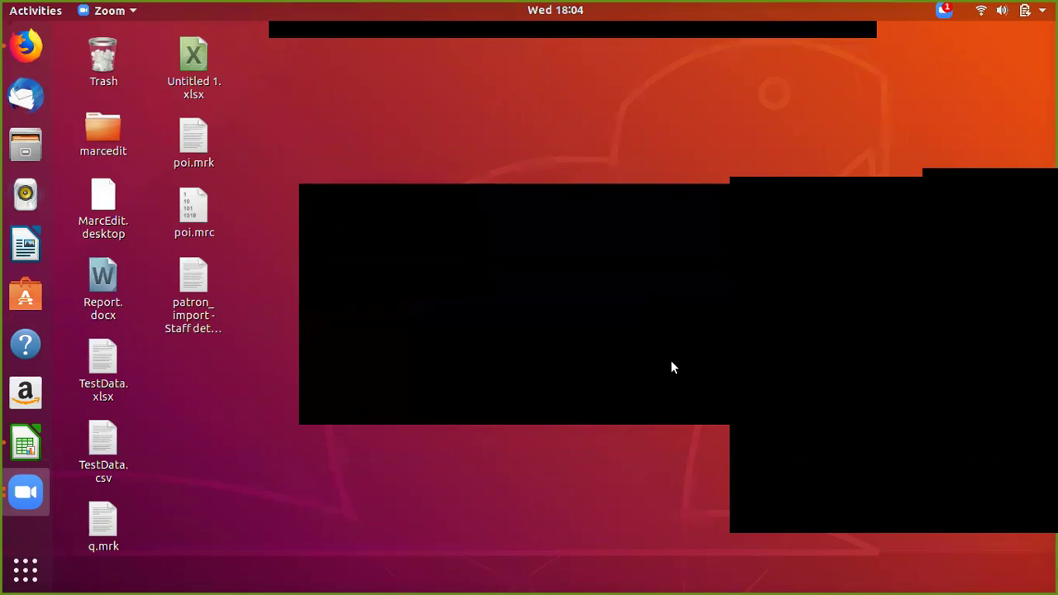
# Step: Confirm Yes in the Mute All dialog so every participant is muted
pyautogui.click(669, 359)
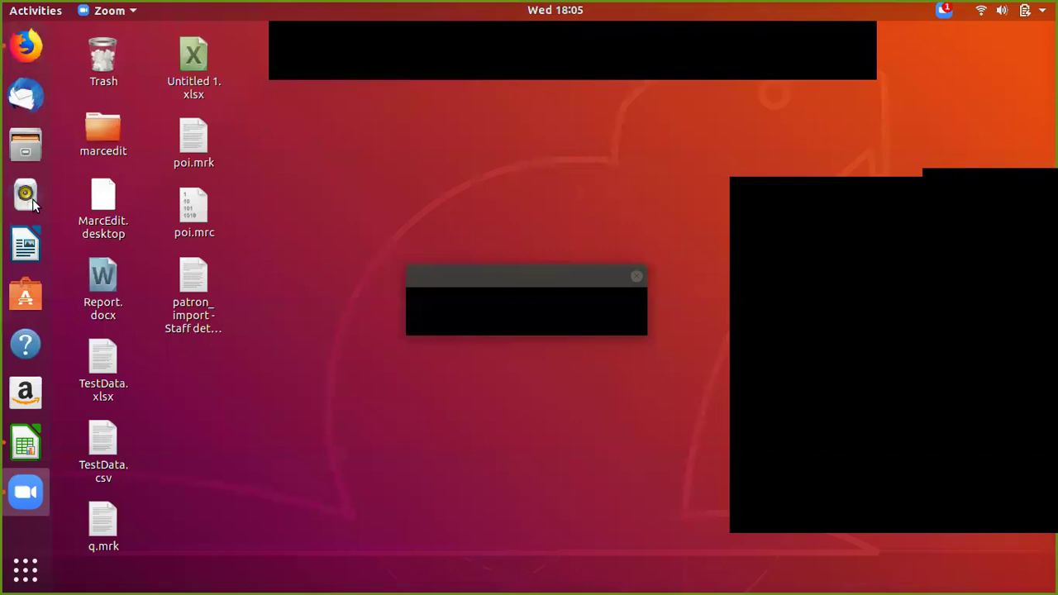
# Step: Launch Firefox and switch to the Koha staff login tab
pyautogui.click(26, 47)
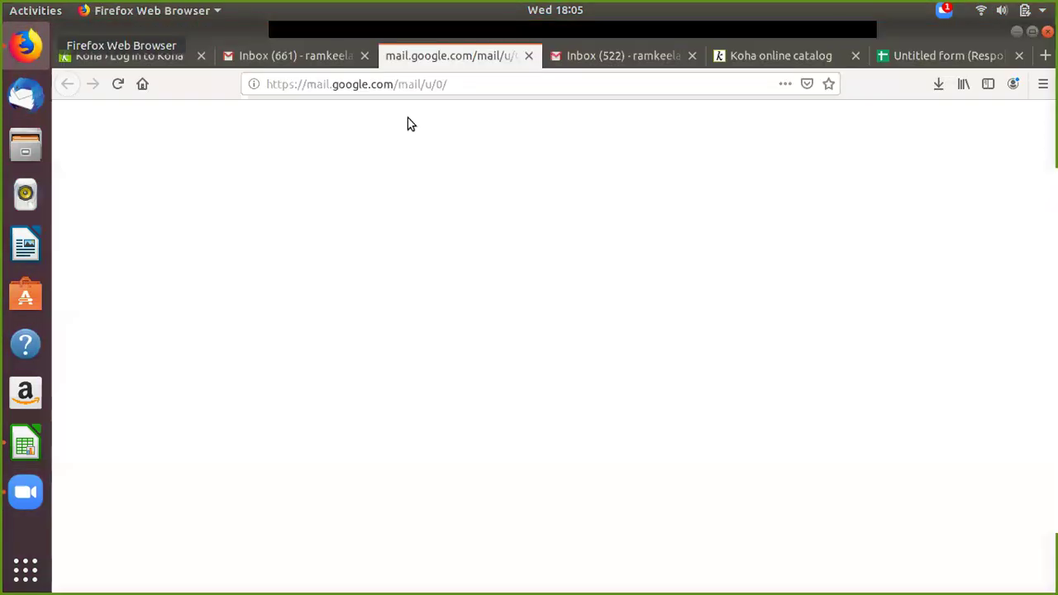
pyautogui.click(144, 56)
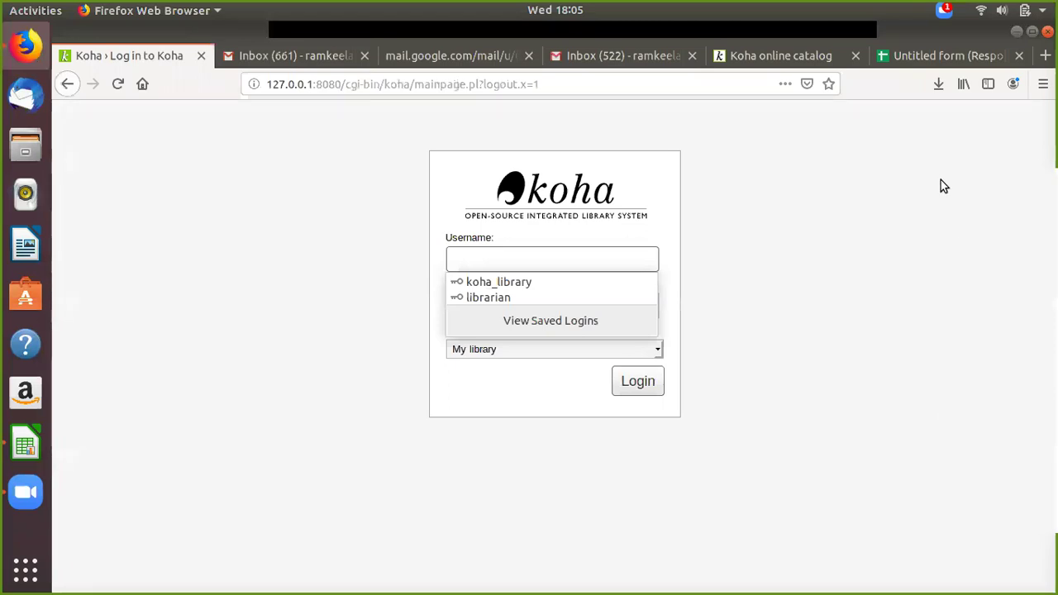
pyautogui.press('Escape')
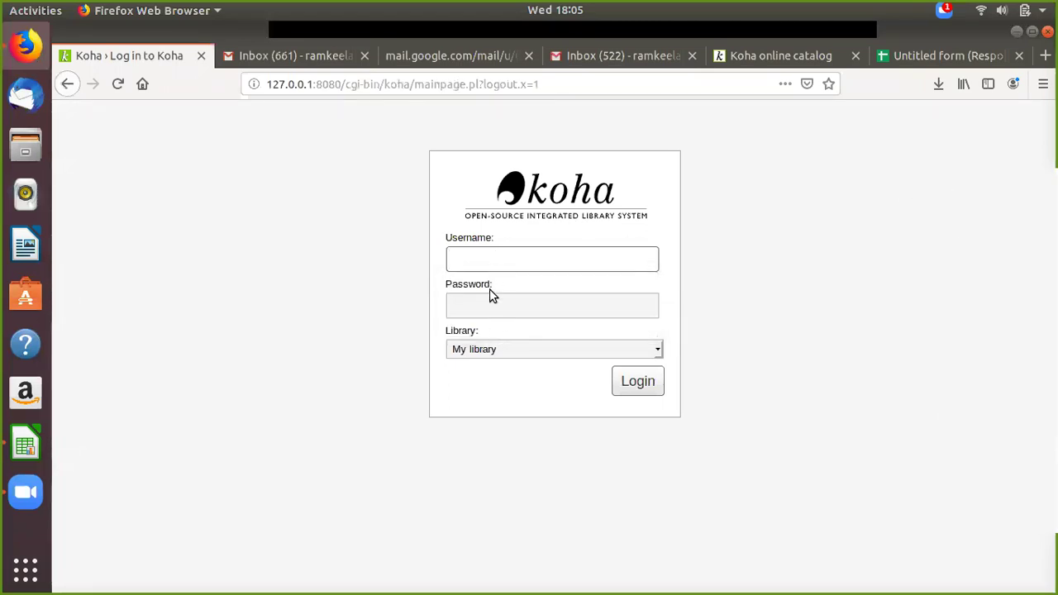
# Step: Sign in to the Koha staff interface as librarian with the account password
pyautogui.click(487, 262)
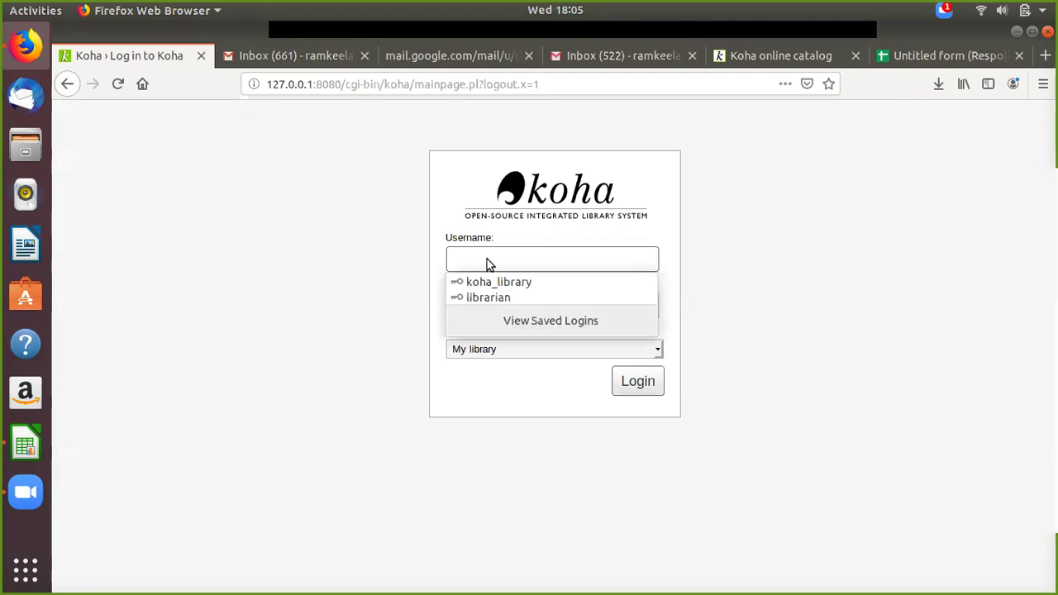
pyautogui.write('libr')
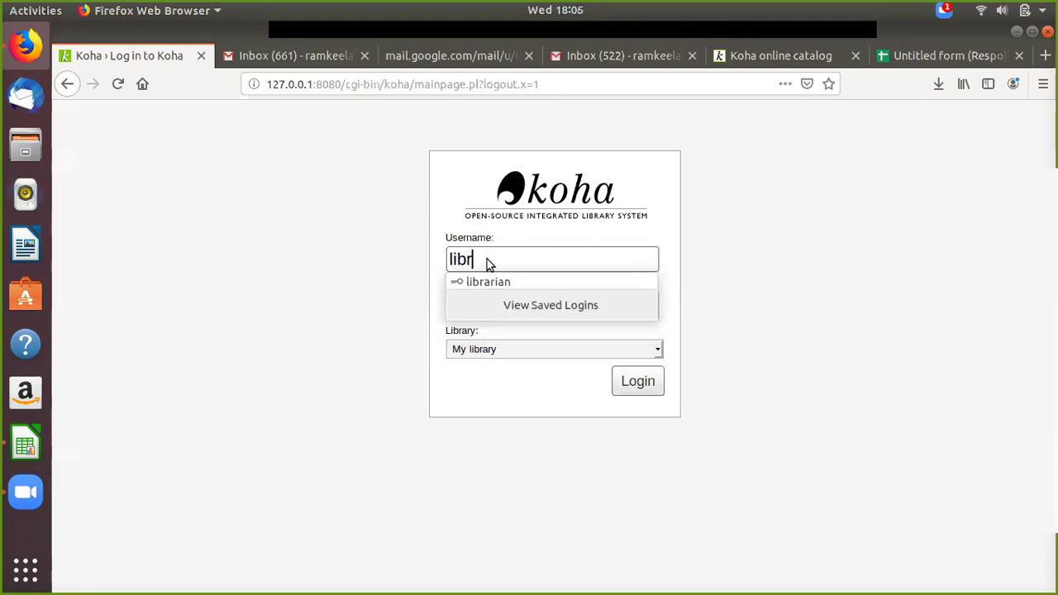
pyautogui.write('arian')
pyautogui.press('Escape')
pyautogui.click(486, 312)
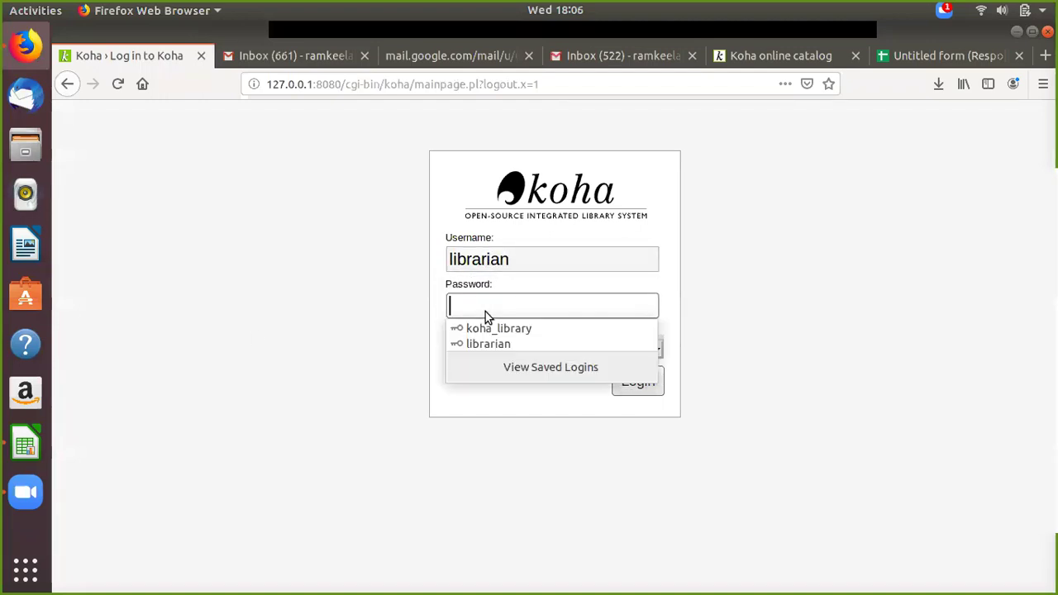
pyautogui.write('koha123')
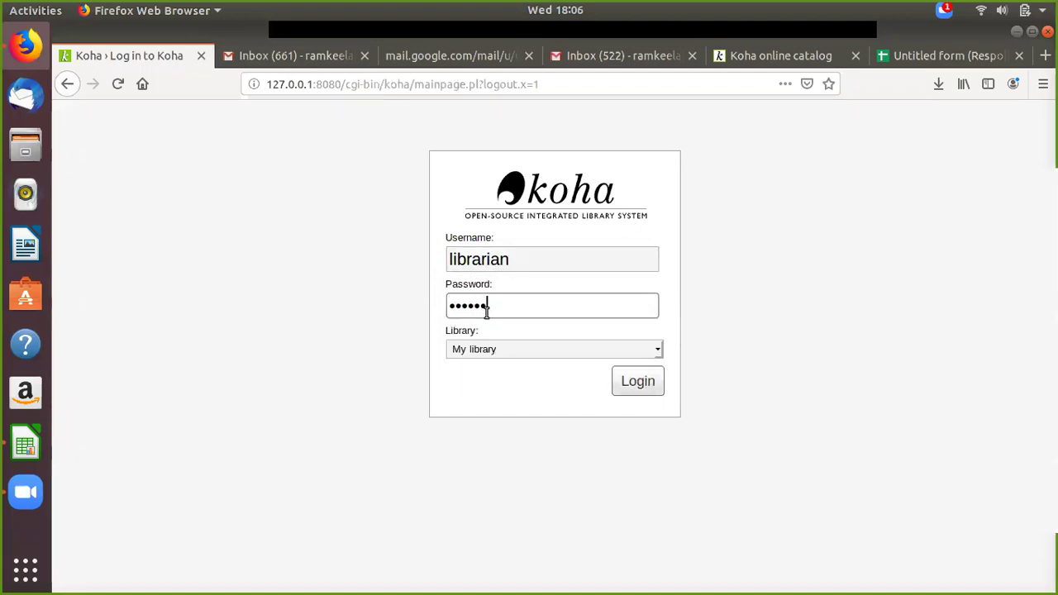
pyautogui.write('45')
pyautogui.click(642, 384)
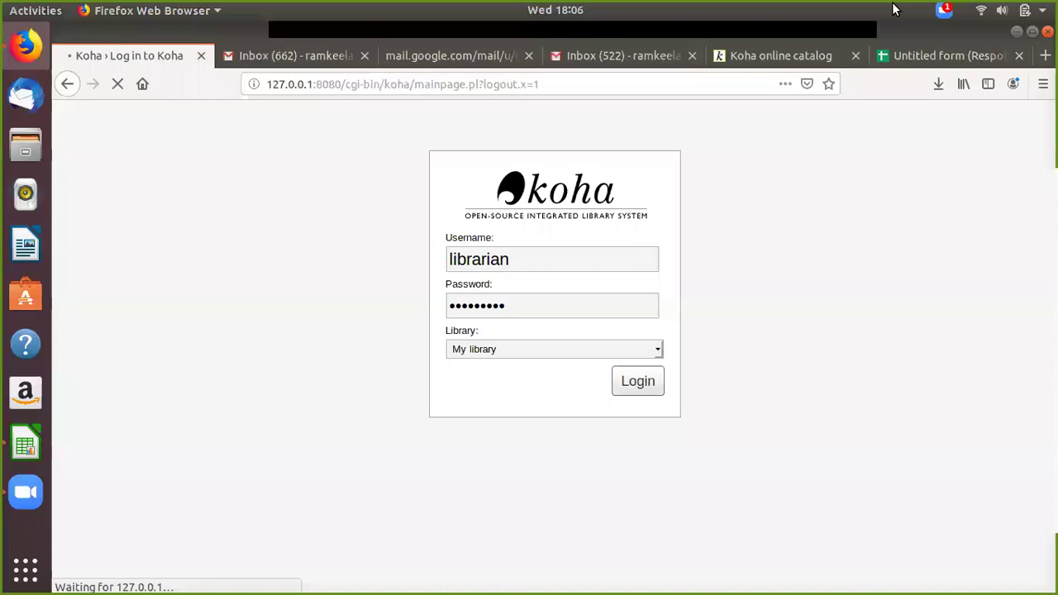
# Step: Open a new browser tab and go to the Google home page
pyautogui.click(447, 53)
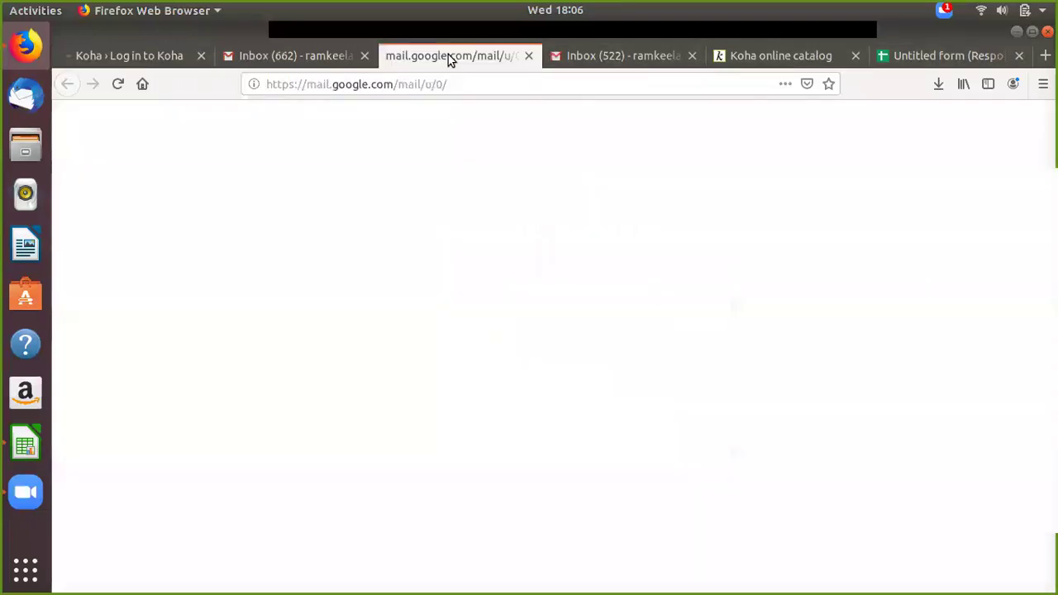
pyautogui.click(982, 57)
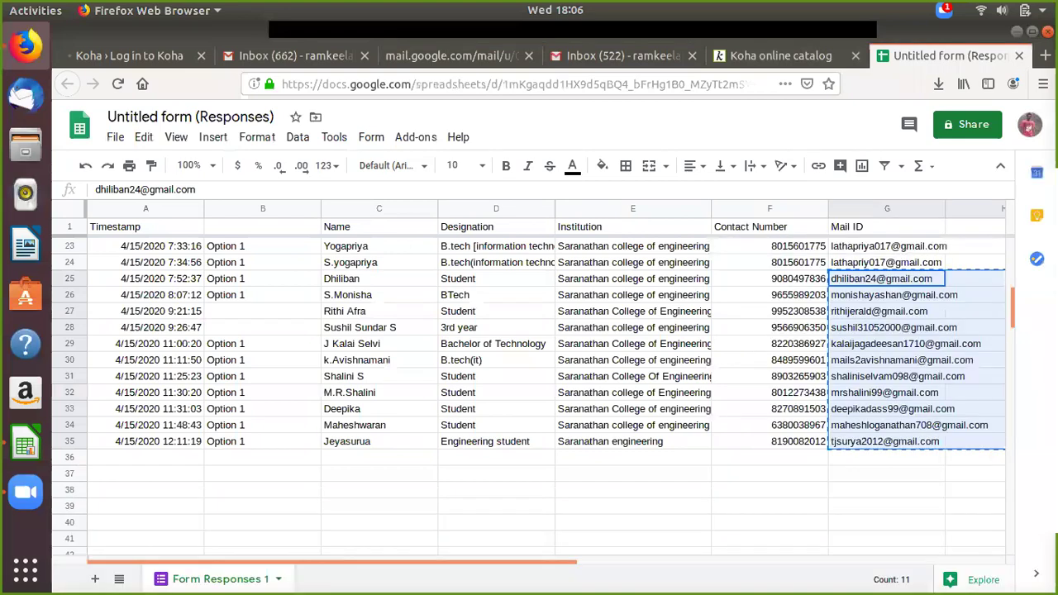
pyautogui.click(1046, 56)
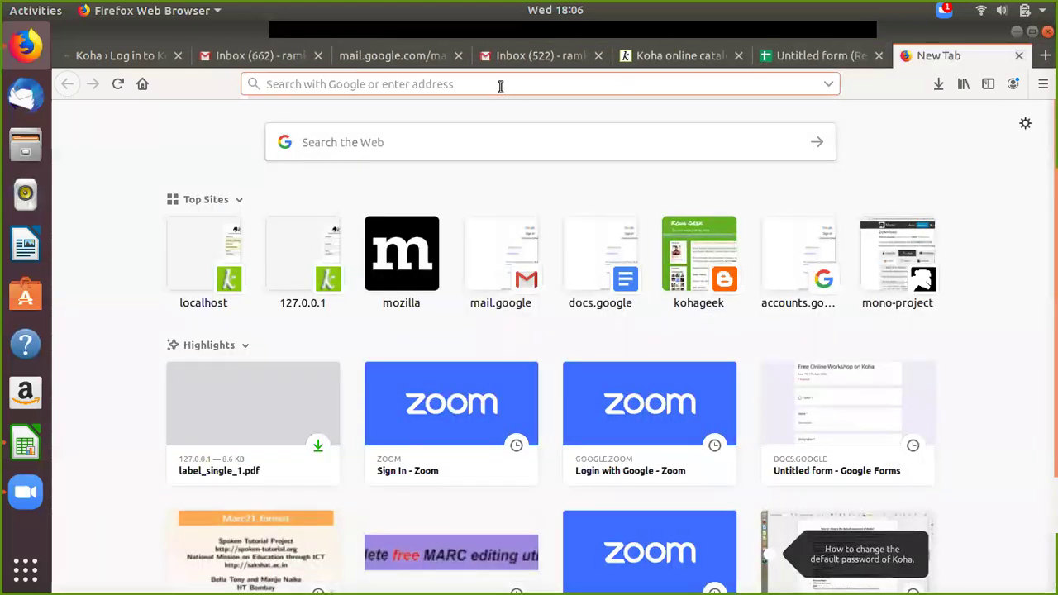
pyautogui.write('goog')
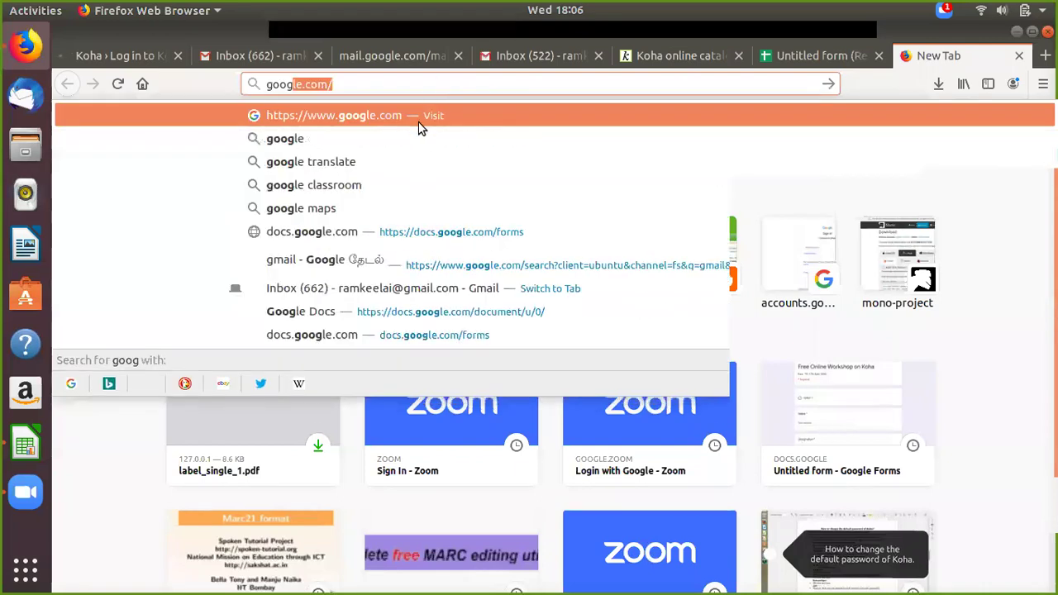
pyautogui.click(415, 117)
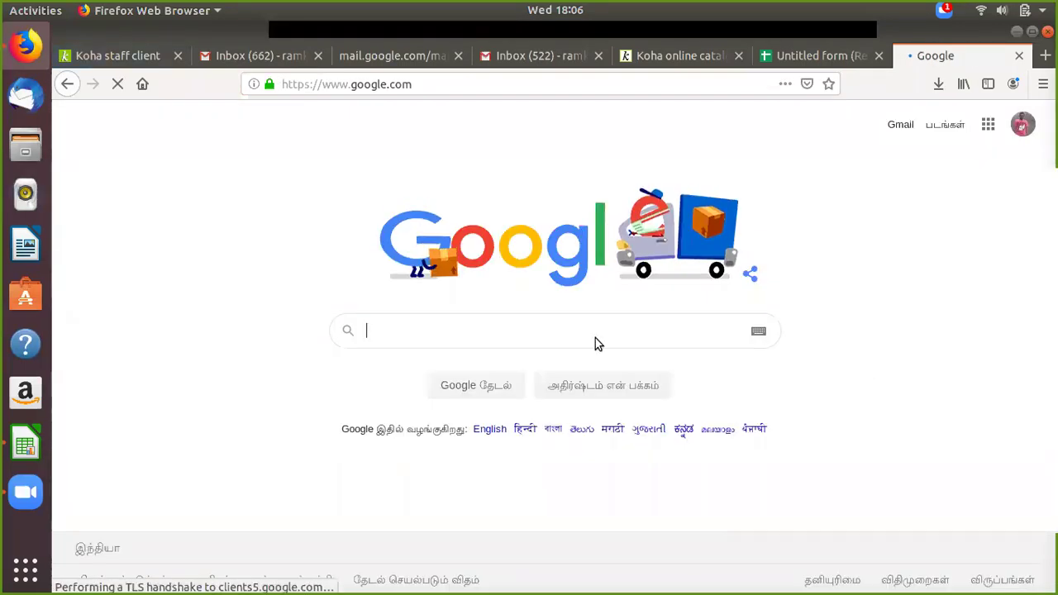
# Step: Search Google for 'koha demo software' and open the official Koha Demo page
pyautogui.write('koha demo')
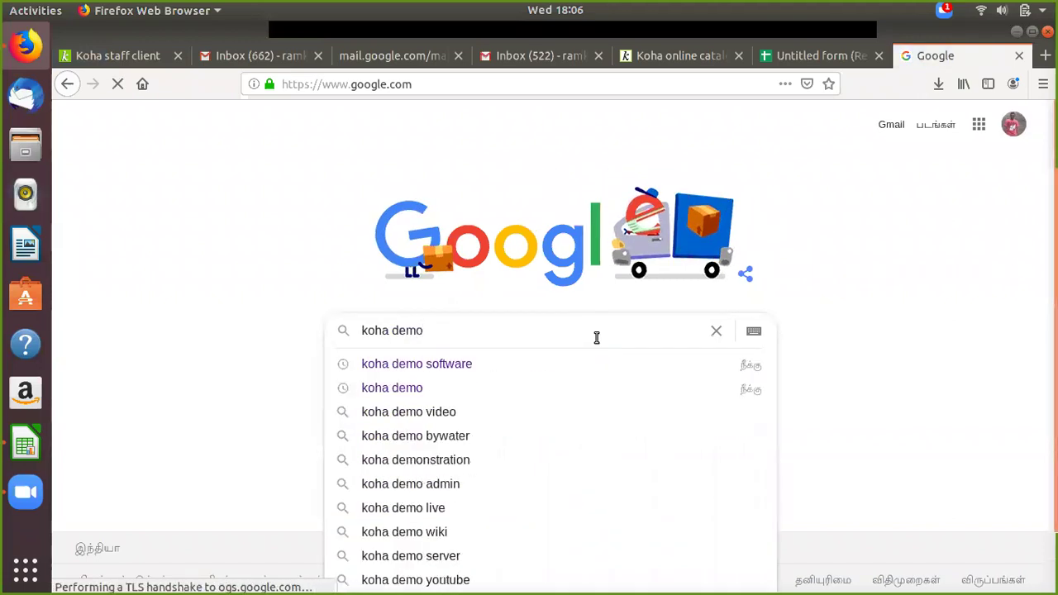
pyautogui.click(514, 369)
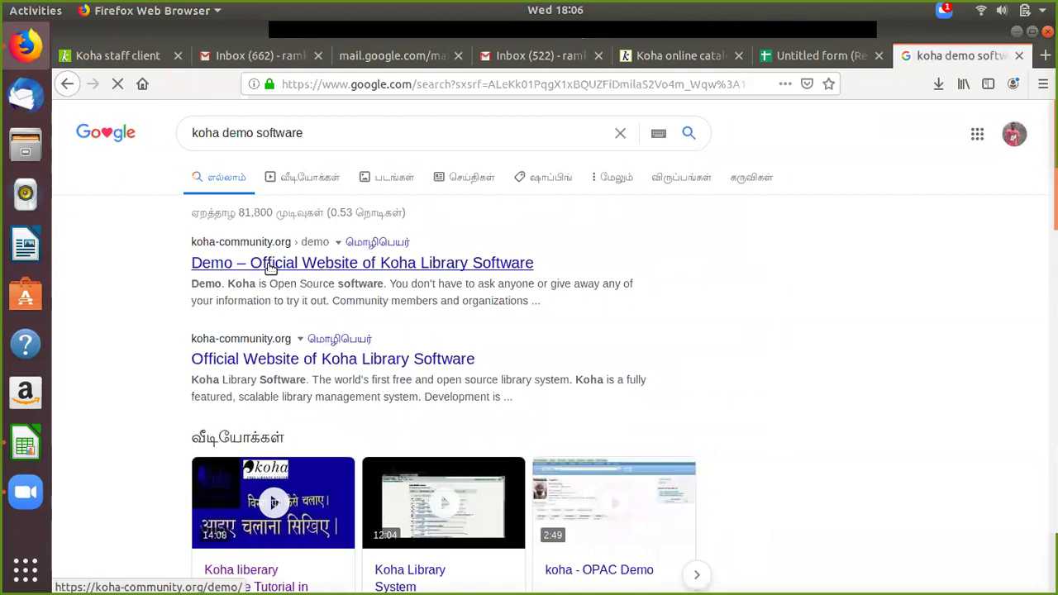
pyautogui.click(270, 263)
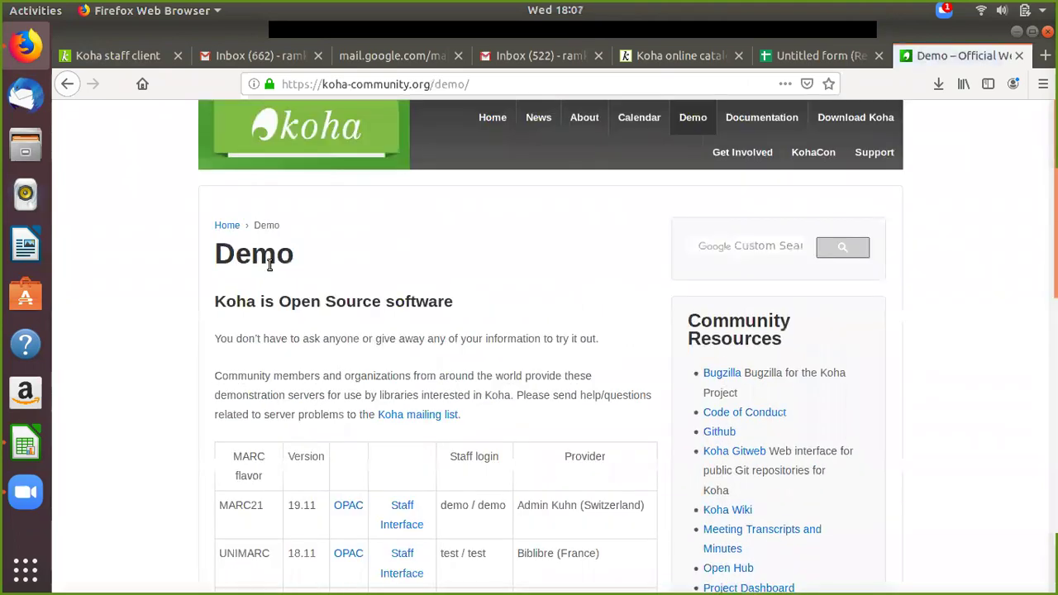
# Step: Open the ByWater Solutions 'Staff Interface' link from the demo servers table
pyautogui.scroll(-3, 549, 326)
pyautogui.scroll(-2, 549, 329)
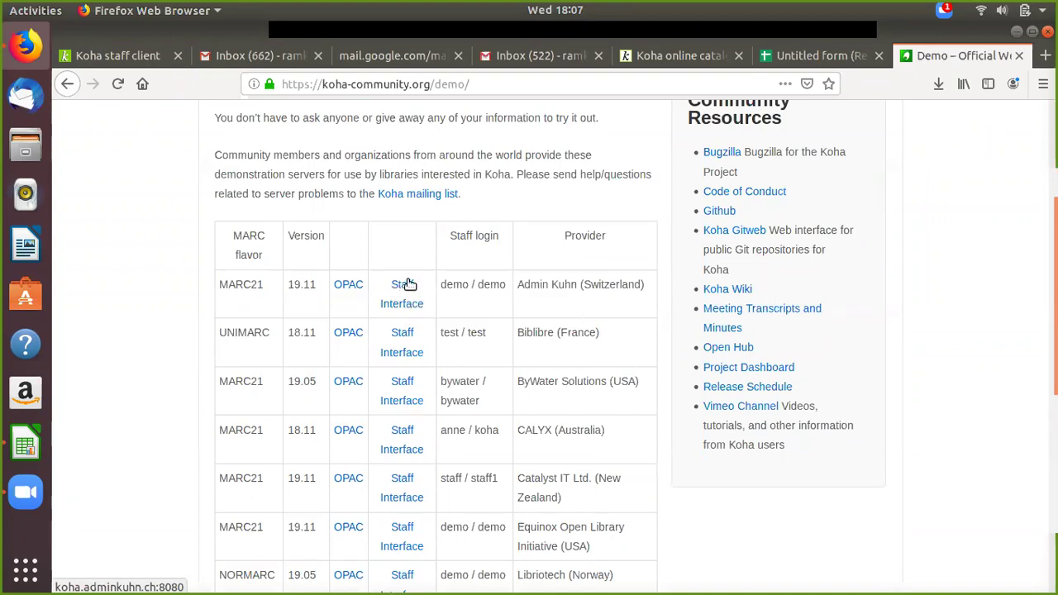
pyautogui.scroll(-2, 426, 338)
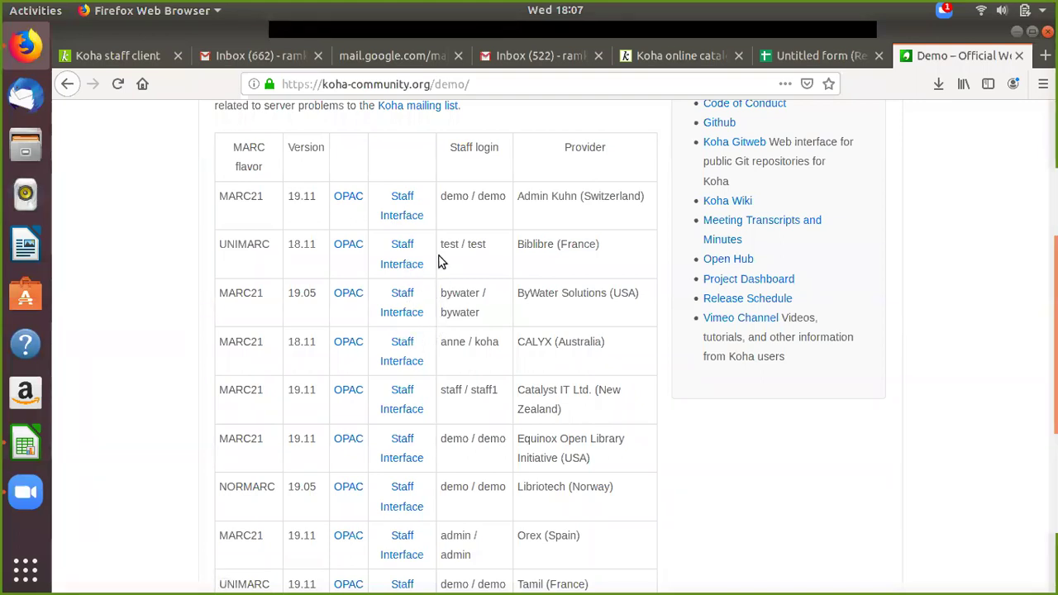
pyautogui.scroll(-2, 493, 271)
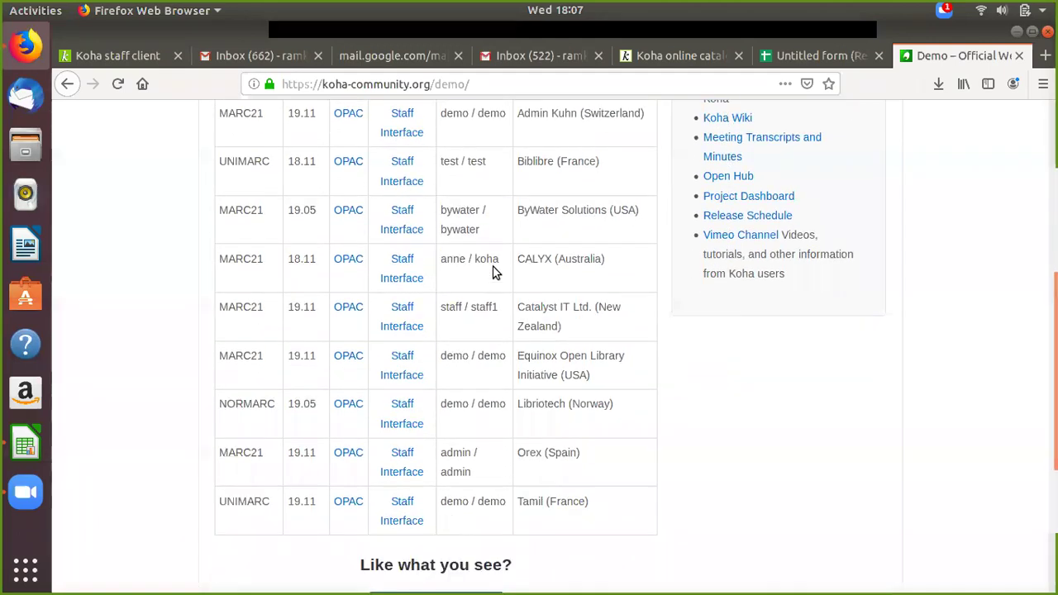
pyautogui.scroll(-3, 494, 271)
pyautogui.scroll(5, 468, 286)
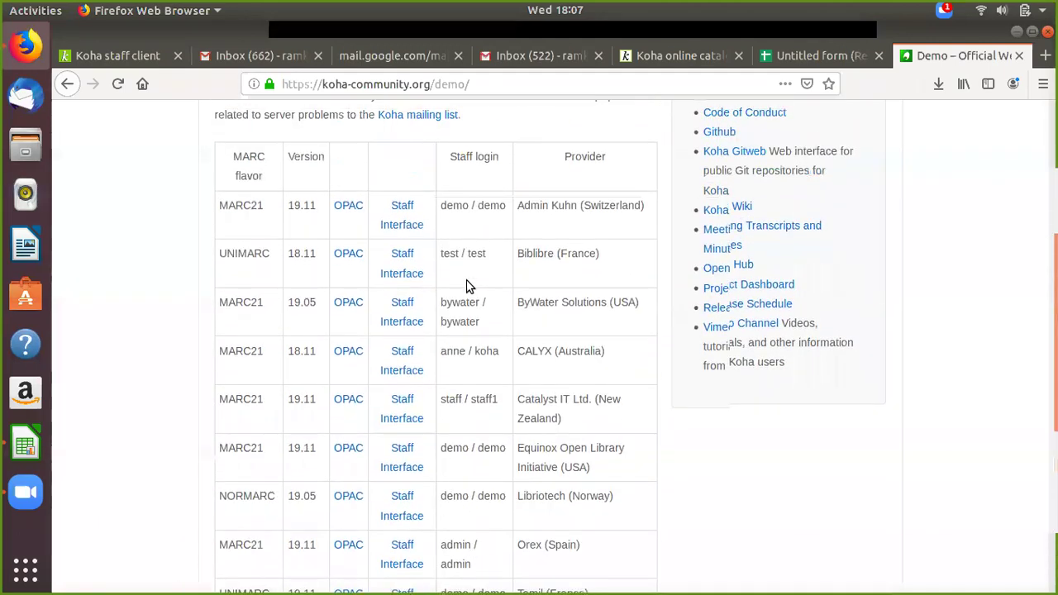
pyautogui.scroll(-1, 457, 293)
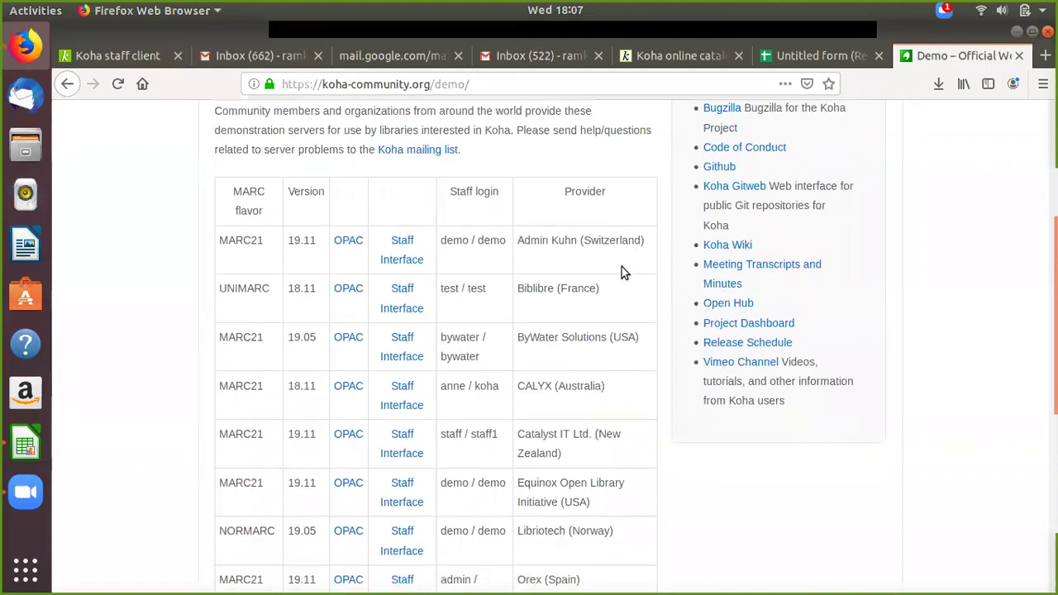
pyautogui.scroll(-1, 624, 272)
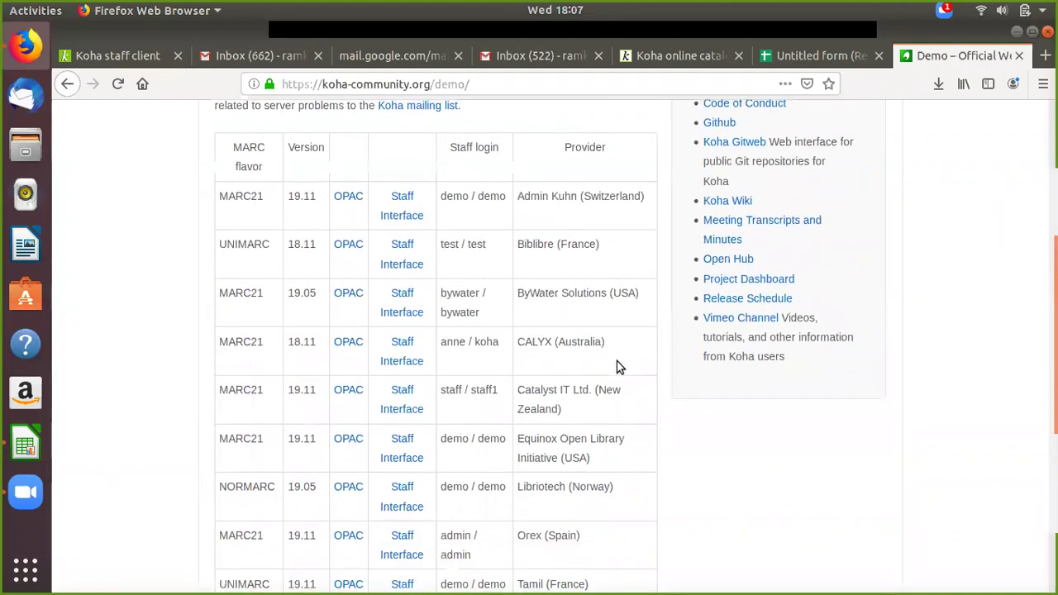
pyautogui.scroll(-2, 620, 385)
pyautogui.scroll(2, 620, 393)
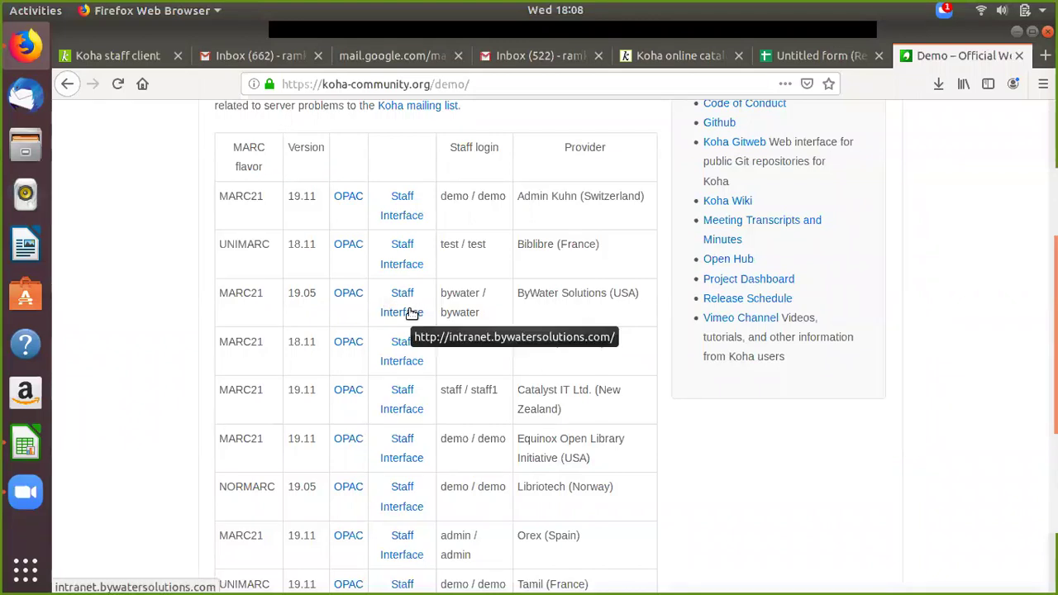
pyautogui.click(412, 312)
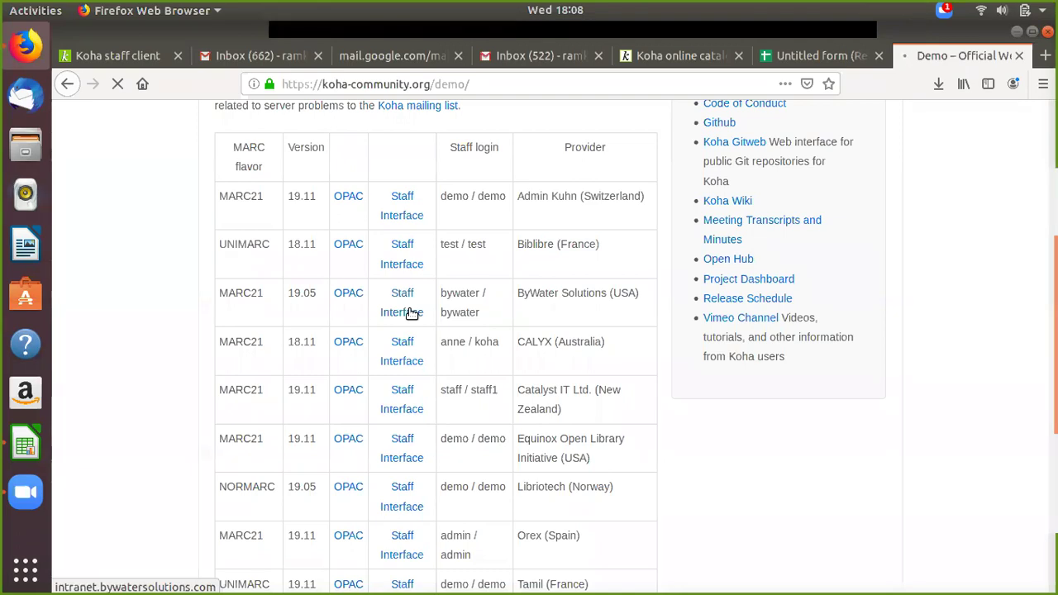
pyautogui.click(411, 312)
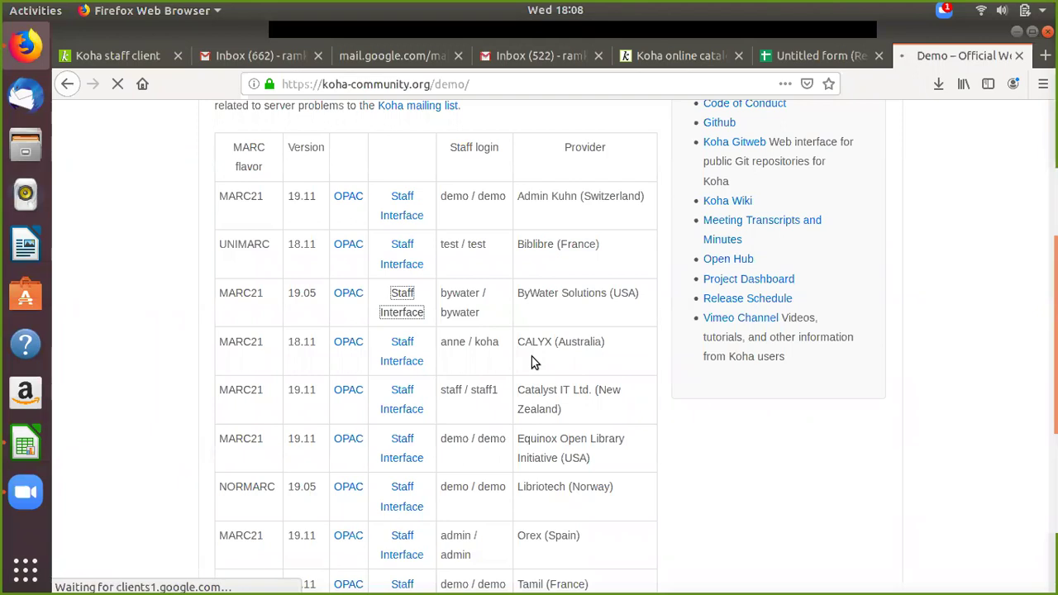
# Step: Bring the 'Untitled form (Responses)' spreadsheet tab back into view
pyautogui.scroll(-1, 567, 418)
pyautogui.scroll(-4, 567, 417)
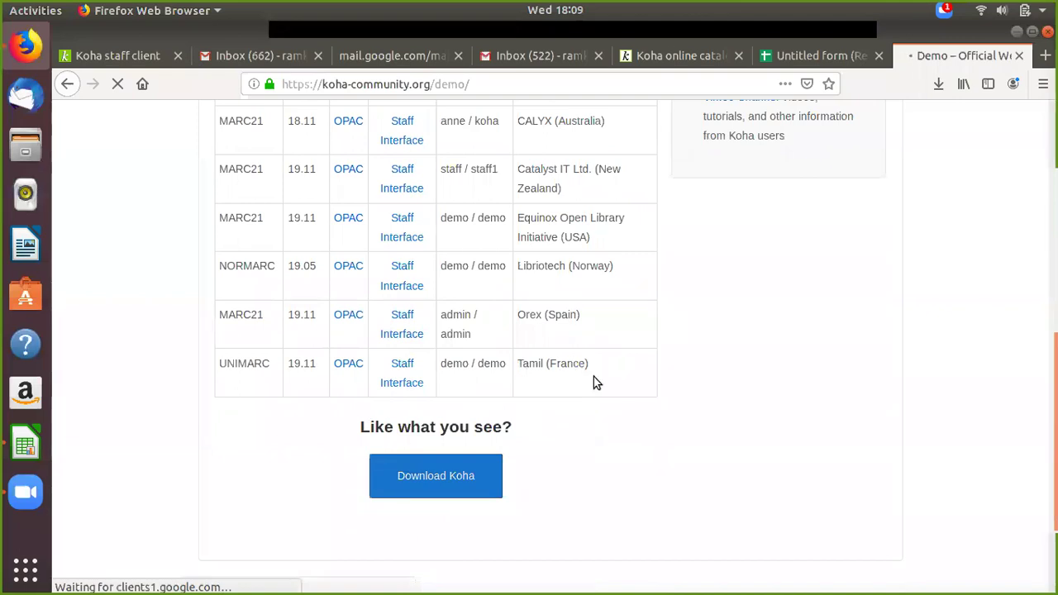
pyautogui.scroll(5, 581, 363)
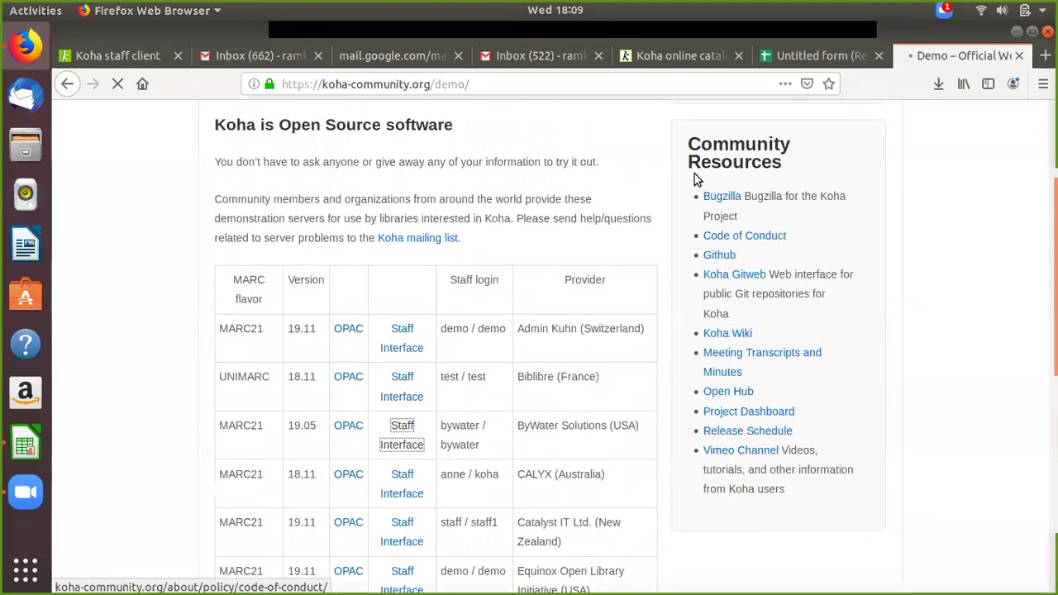
pyautogui.click(787, 64)
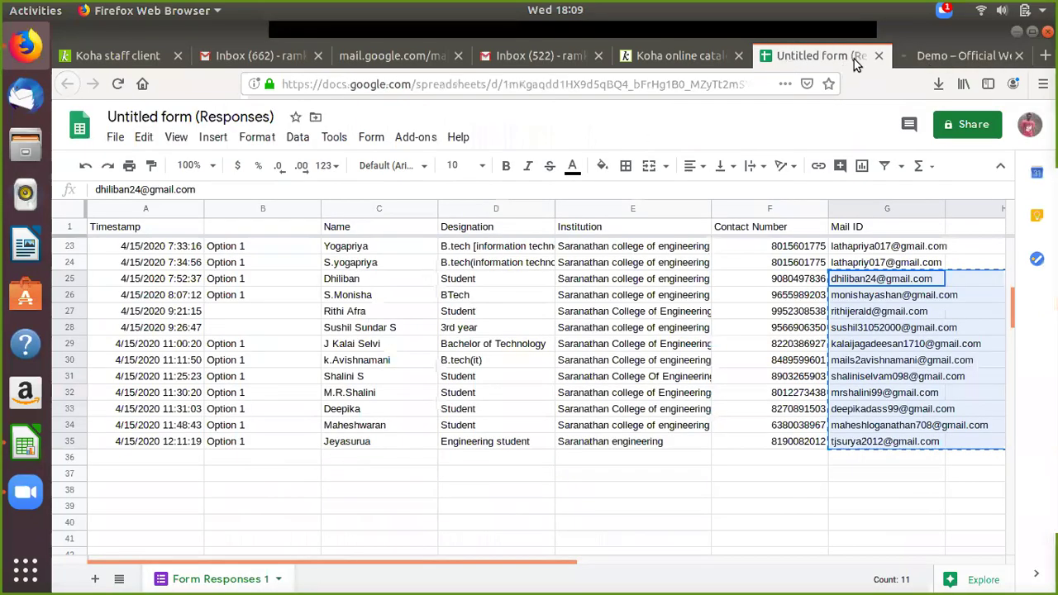
# Step: Close the spreadsheet tab and return to the Koha community demo servers table
pyautogui.hotkey('ctrl', 'w')
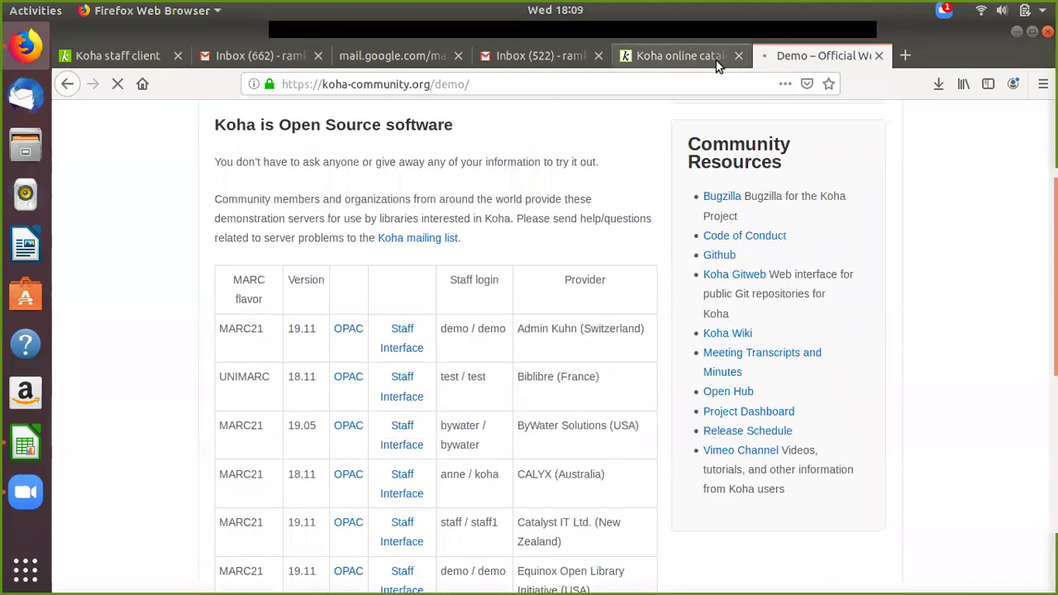
pyautogui.click(670, 57)
pyautogui.click(537, 56)
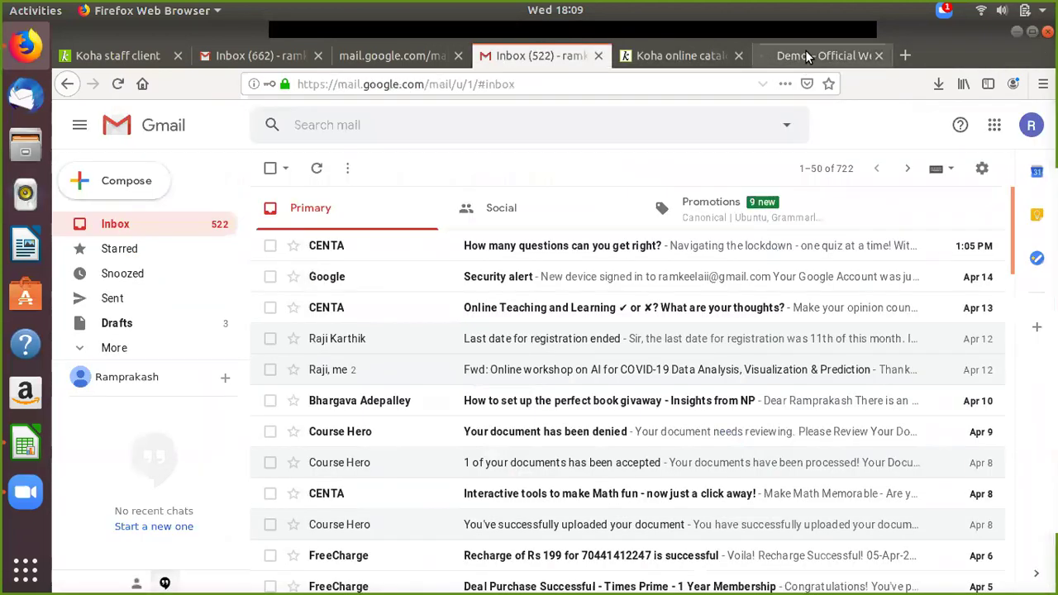
pyautogui.click(810, 56)
pyautogui.scroll(-5, 507, 334)
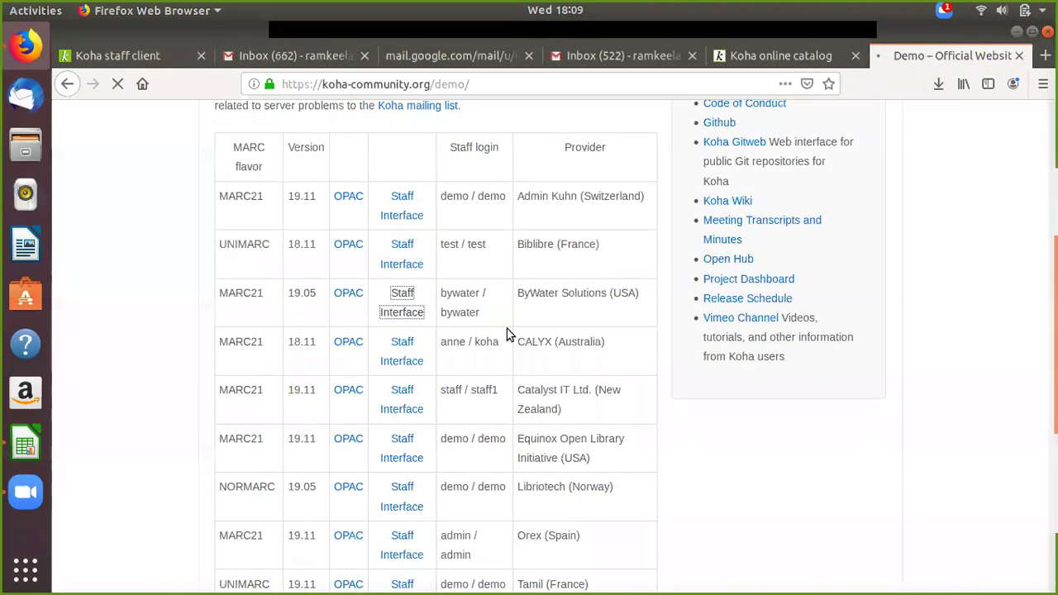
# Step: Retry the ByWater staff interface demo link and check the Koha staff client tab
pyautogui.click(400, 293)
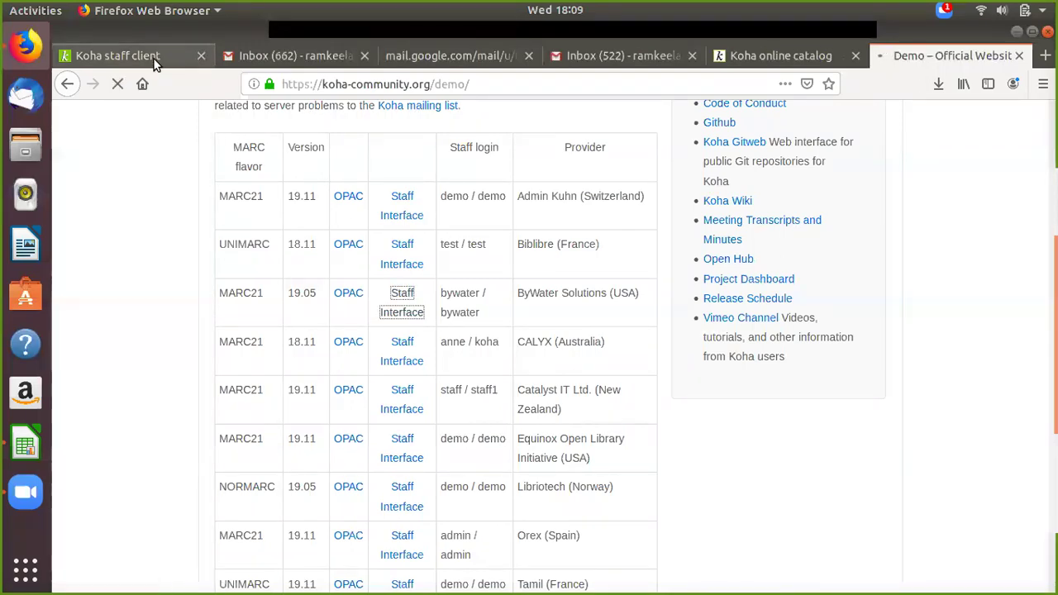
pyautogui.click(143, 55)
pyautogui.click(972, 62)
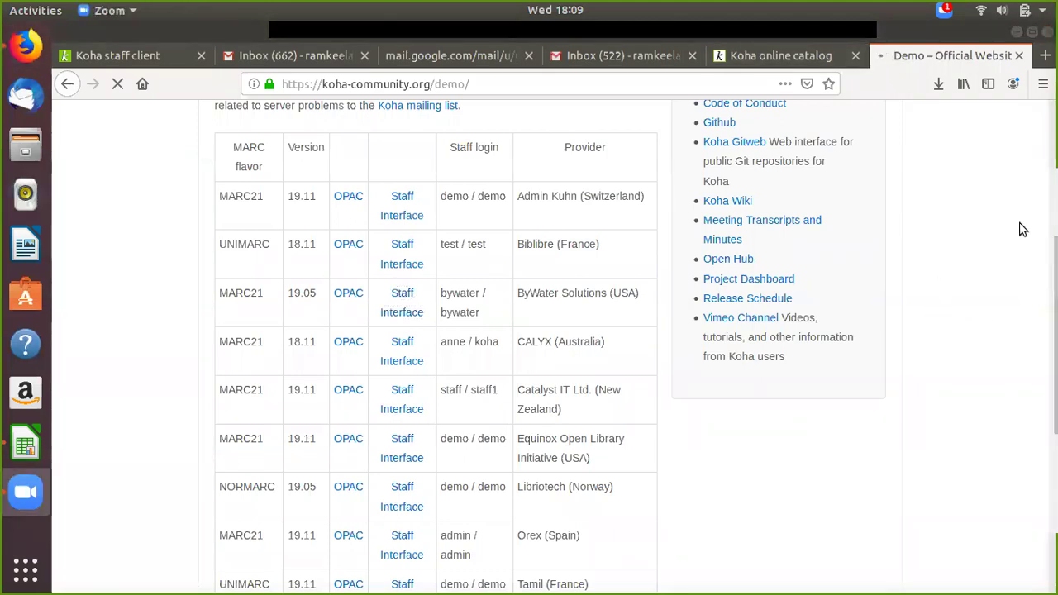
pyautogui.click(1045, 56)
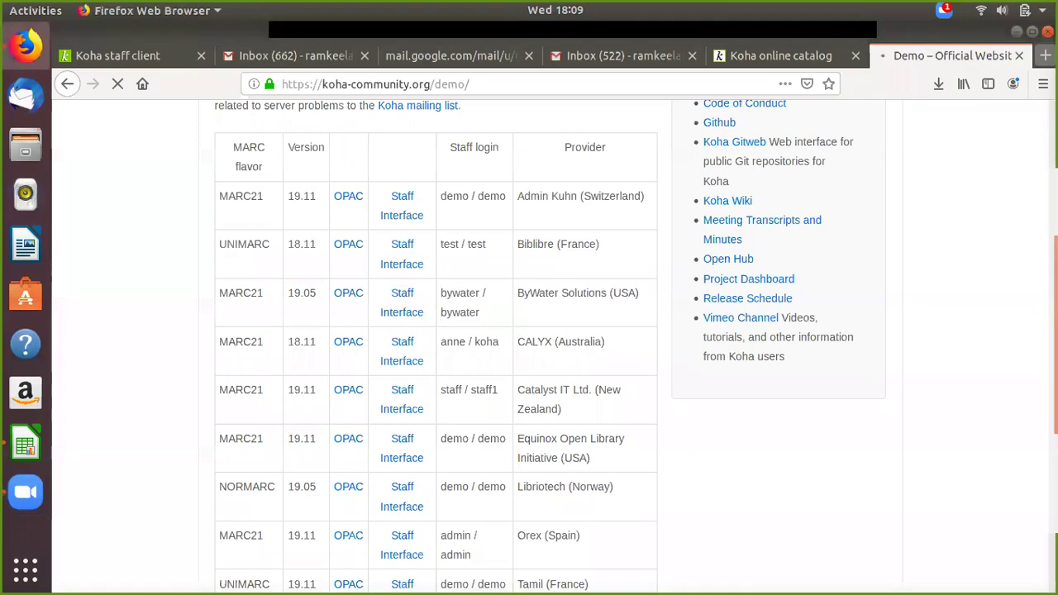
# Step: Search Google for 'bywater solutions' and open the Koha Demo - ByWater Solutions page
pyautogui.write('b')
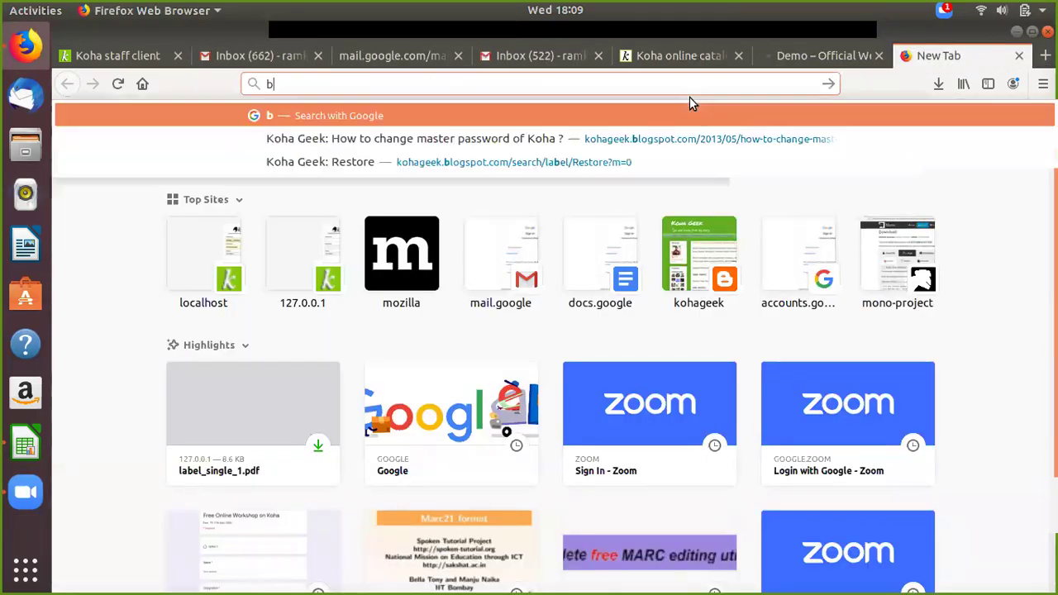
pyautogui.write('ywater')
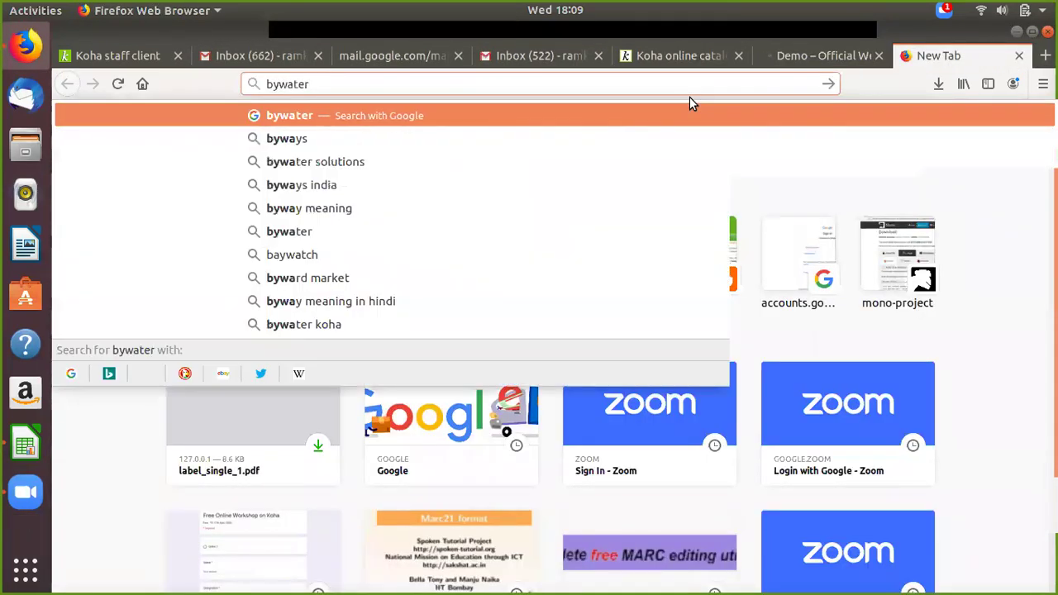
pyautogui.click(344, 137)
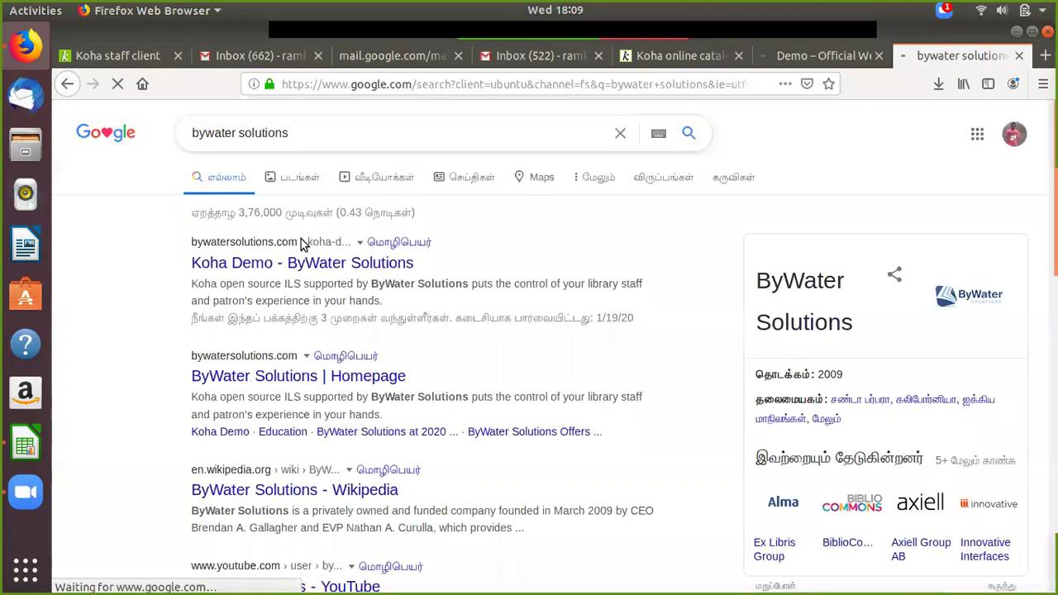
pyautogui.click(228, 273)
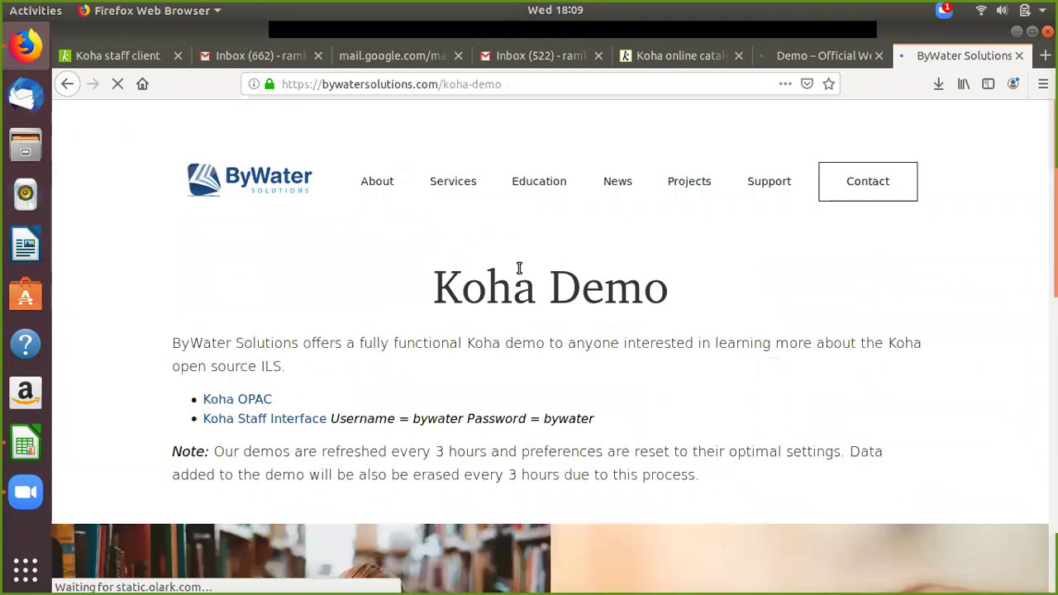
pyautogui.scroll(-2, 395, 225)
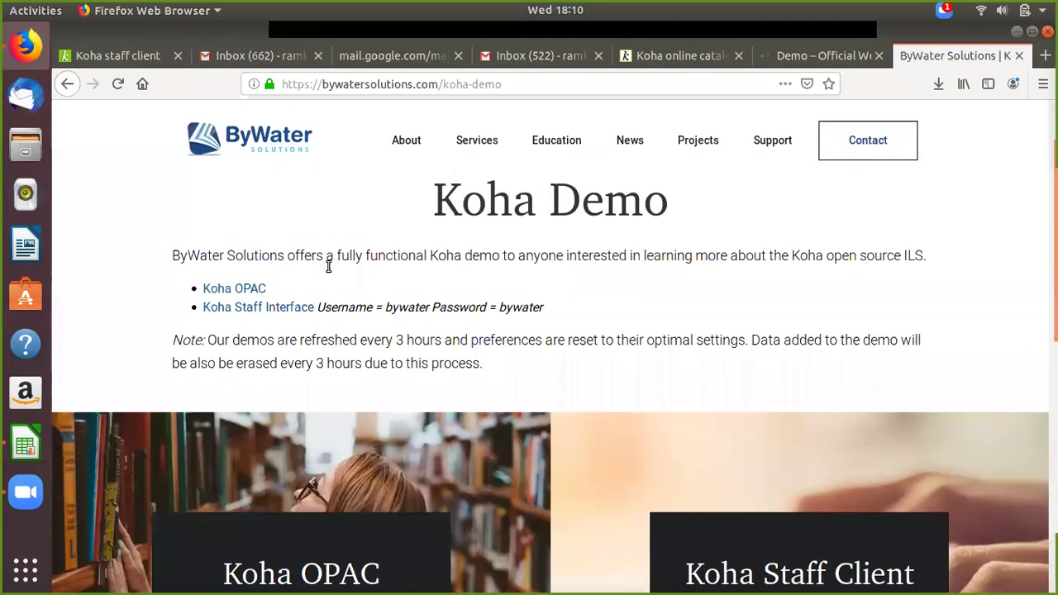
# Step: Open the ByWater Koha OPAC and Koha Staff Interface demo links
pyautogui.click(246, 289)
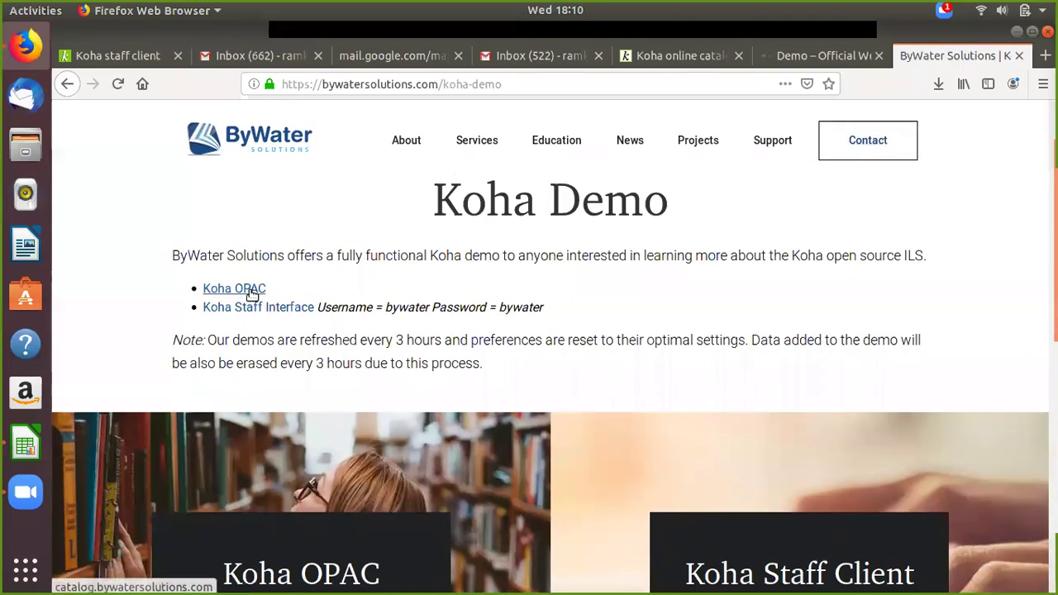
pyautogui.click(257, 308)
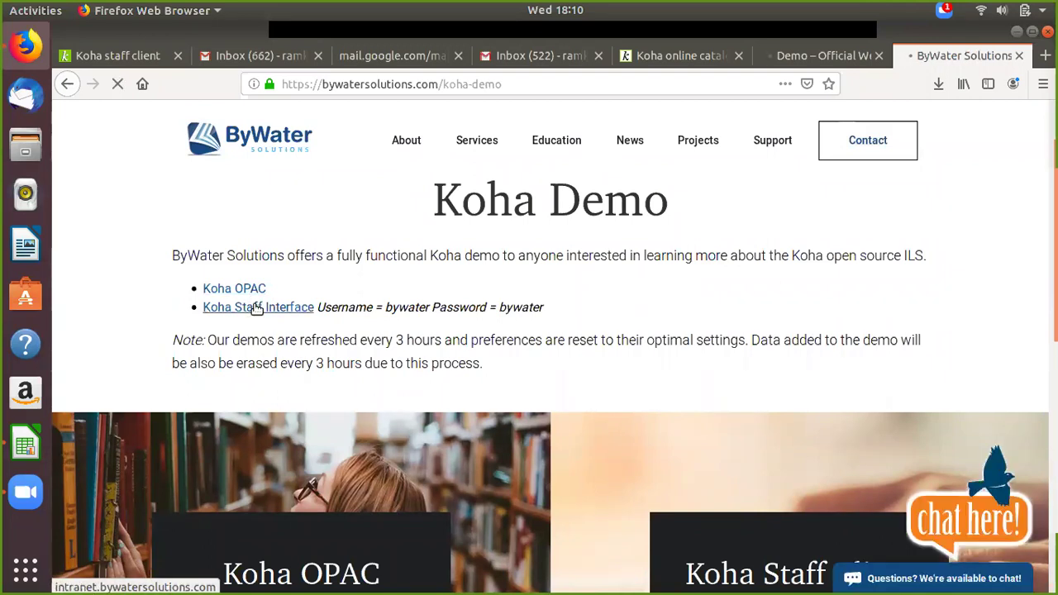
pyautogui.click(257, 308)
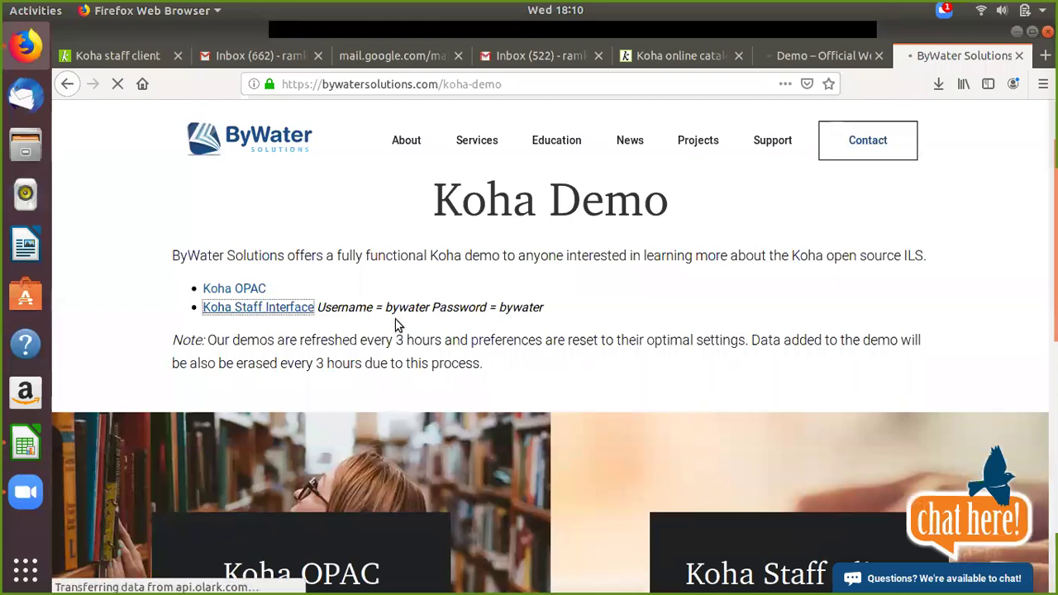
# Step: Close the Koha community demo tab, leaving the ByWater Koha Demo page in view
pyautogui.click(827, 52)
pyautogui.click(877, 58)
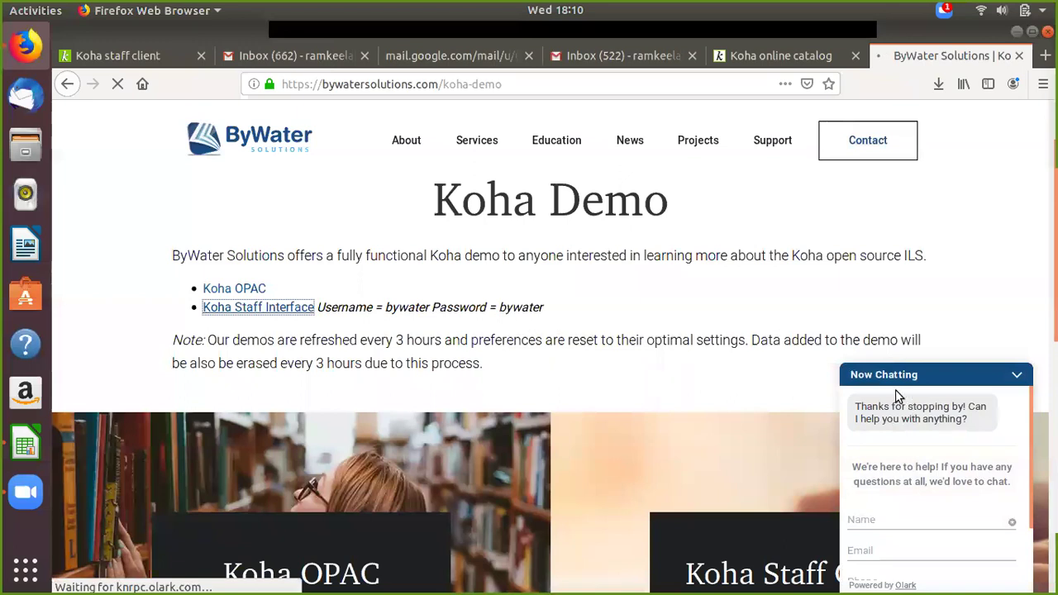
pyautogui.scroll(-1, 903, 535)
pyautogui.scroll(1, 891, 549)
pyautogui.scroll(-1, 901, 541)
pyautogui.scroll(1, 907, 544)
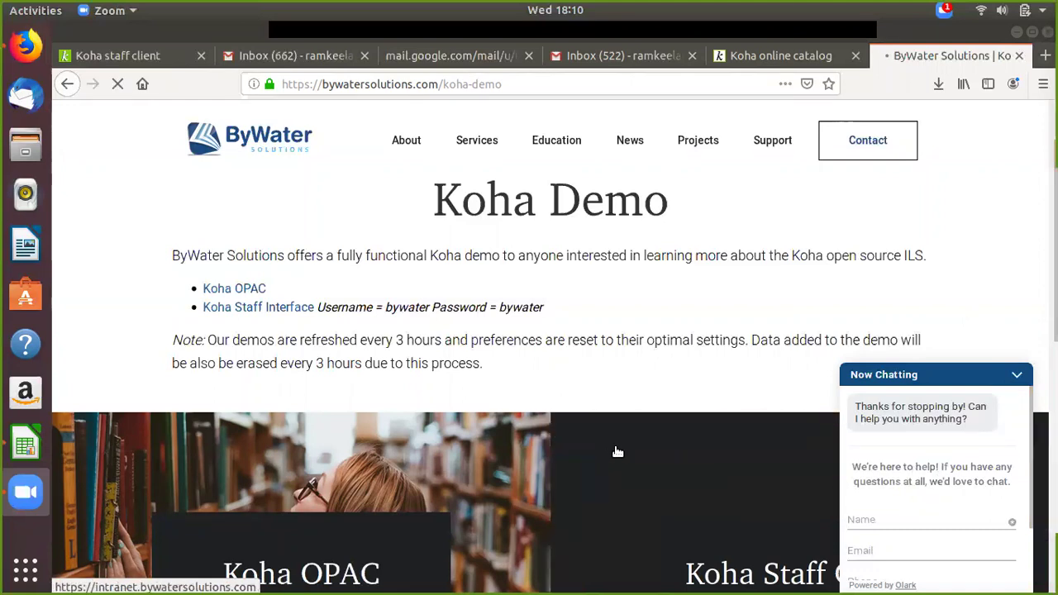
# Step: Lower the system sound volume slightly from the top-bar system menu
pyautogui.click(1004, 15)
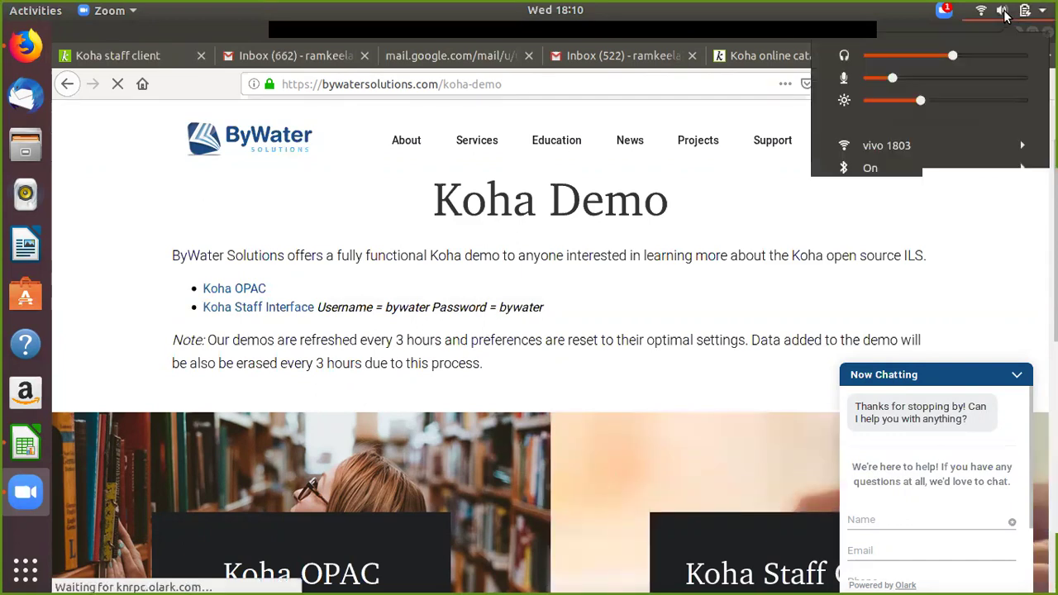
pyautogui.moveTo(952, 56); pyautogui.dragTo(936, 59)
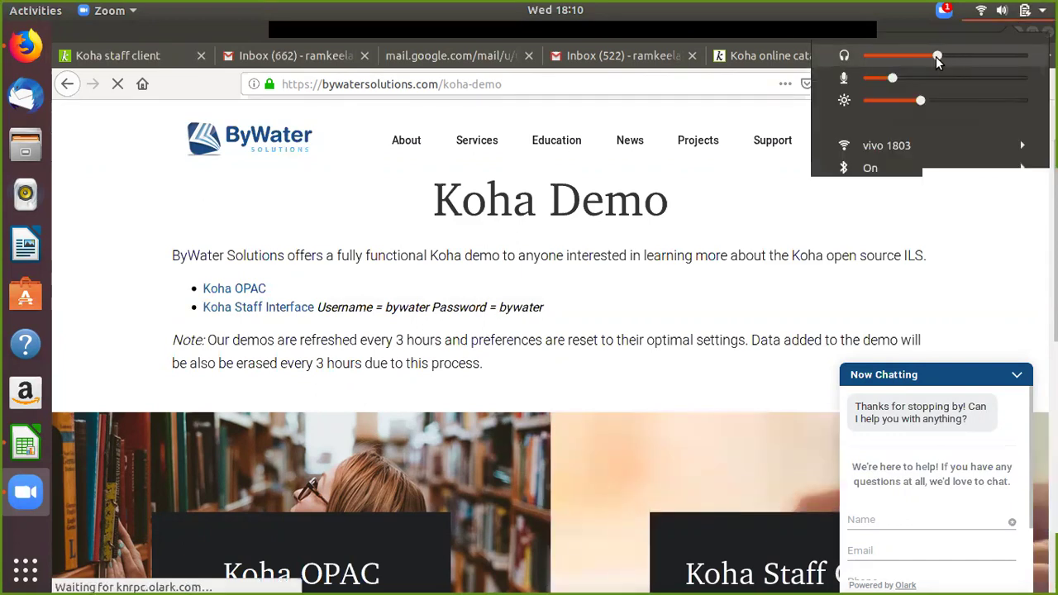
pyautogui.click(633, 464)
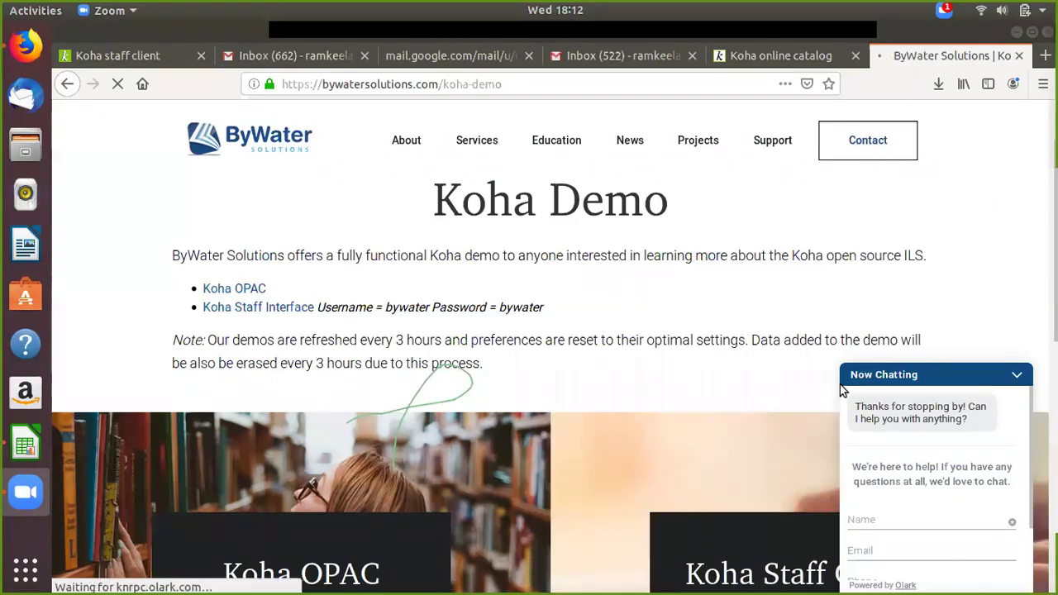
# Step: Move between the Koha catalog, staff client and ByWater tabs, opening the Staff Interface demo
pyautogui.click(756, 60)
pyautogui.click(904, 53)
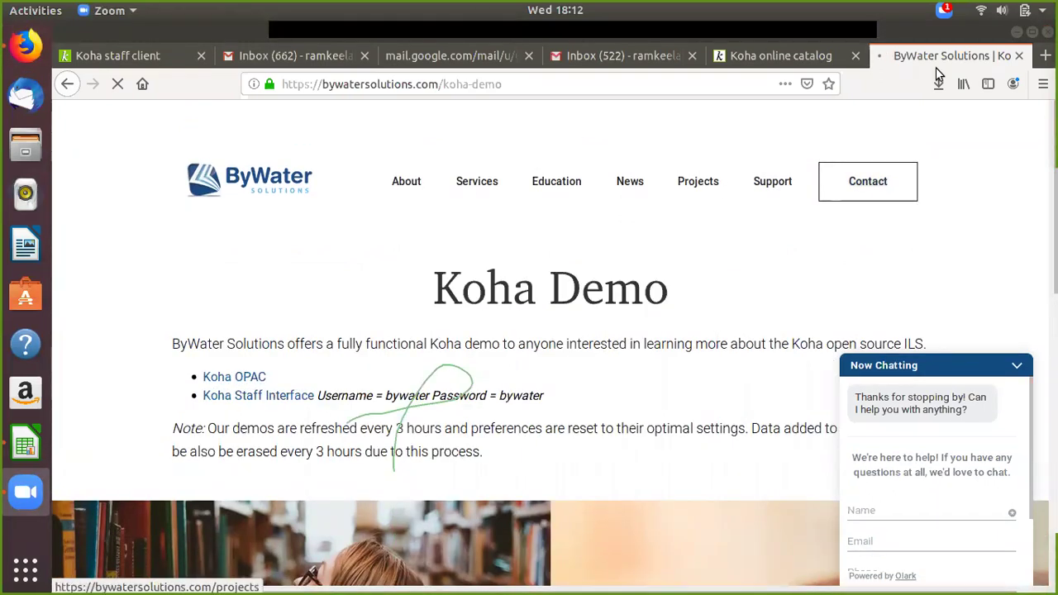
pyautogui.click(777, 54)
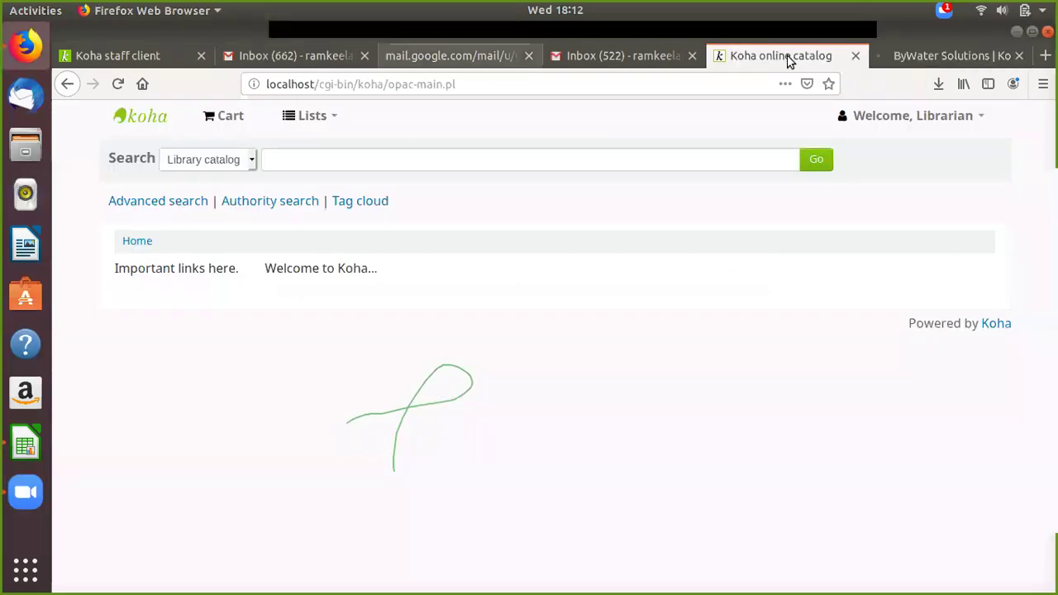
pyautogui.click(919, 56)
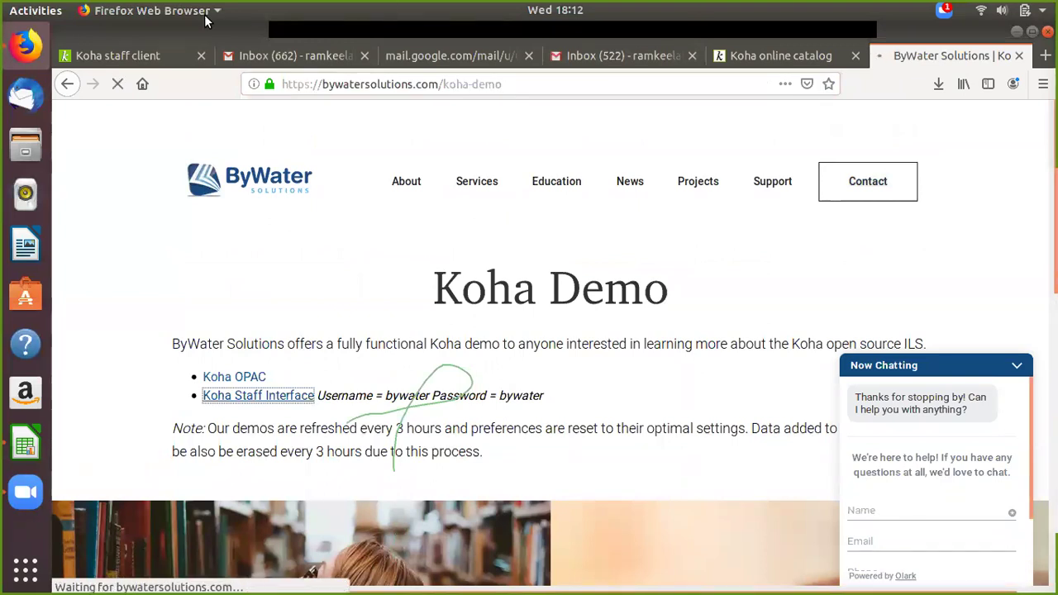
pyautogui.click(208, 395)
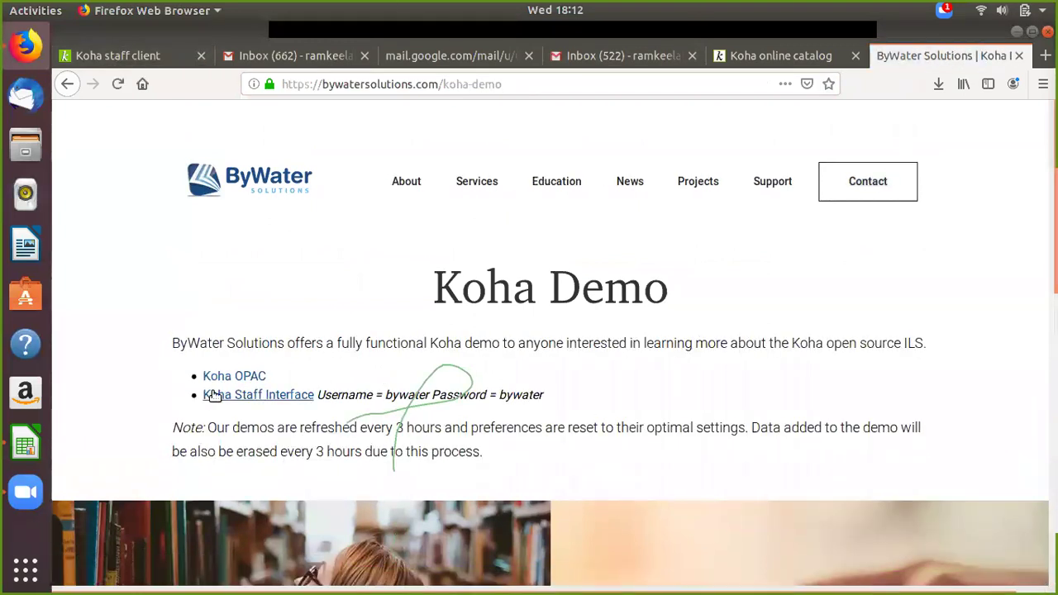
pyautogui.click(119, 51)
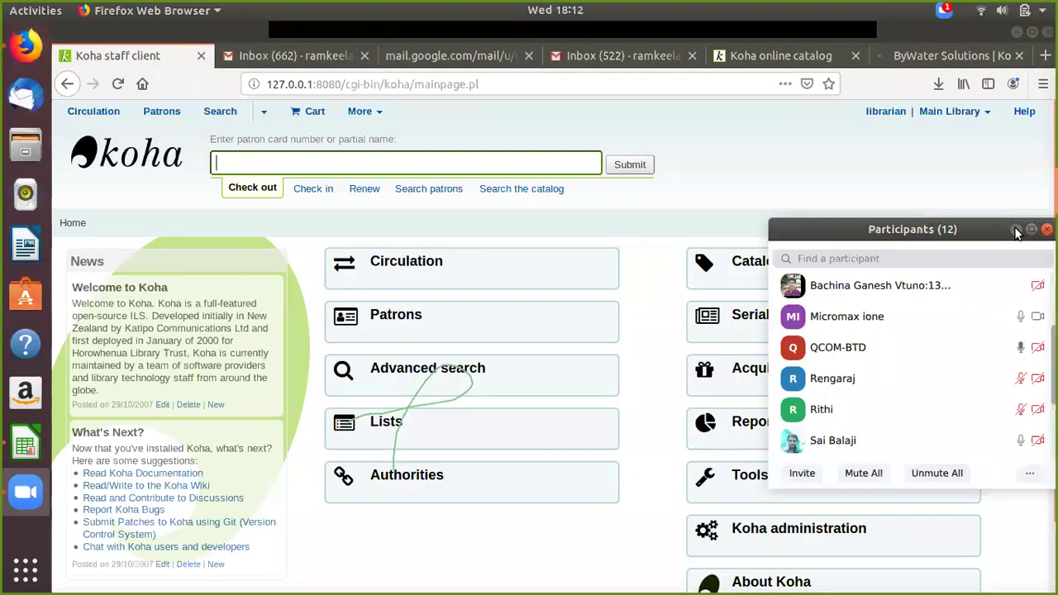
pyautogui.click(937, 52)
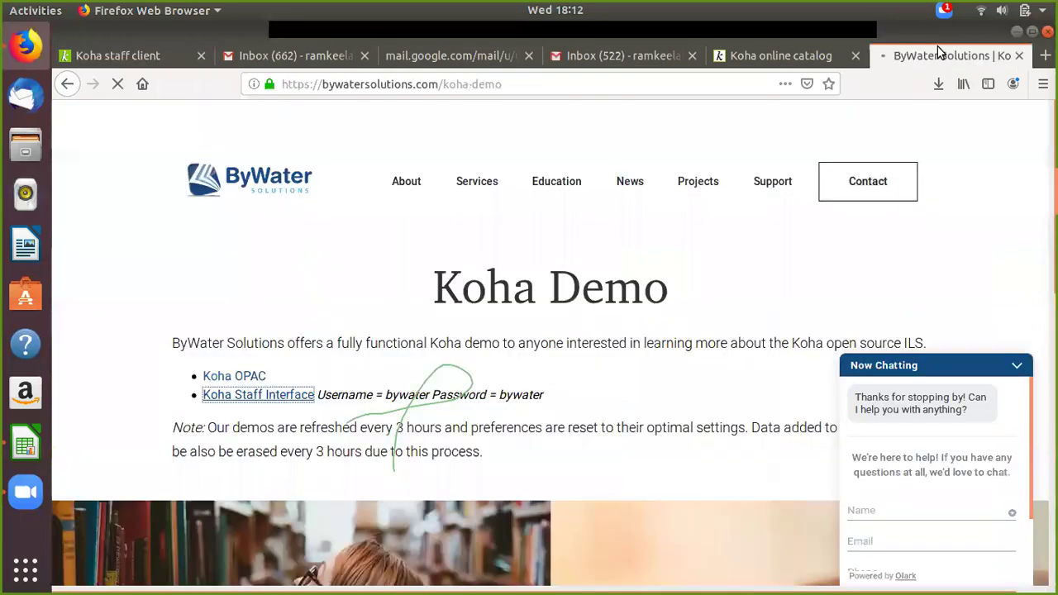
# Step: Close the ByWater Koha Demo tab and start a fresh blank tab
pyautogui.scroll(-5, 795, 289)
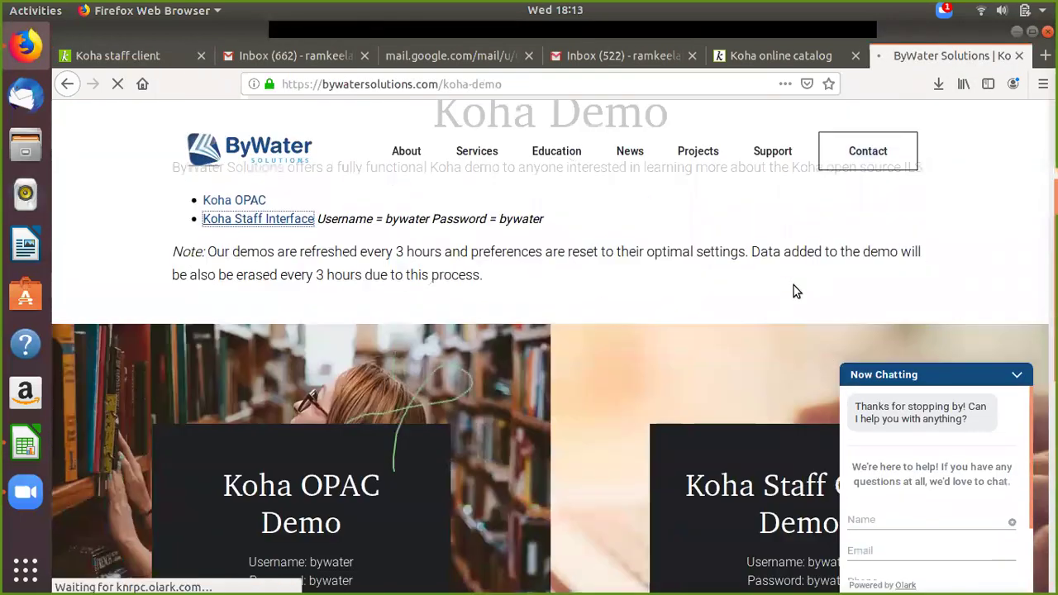
pyautogui.scroll(5, 795, 290)
pyautogui.click(291, 402)
pyautogui.click(1019, 56)
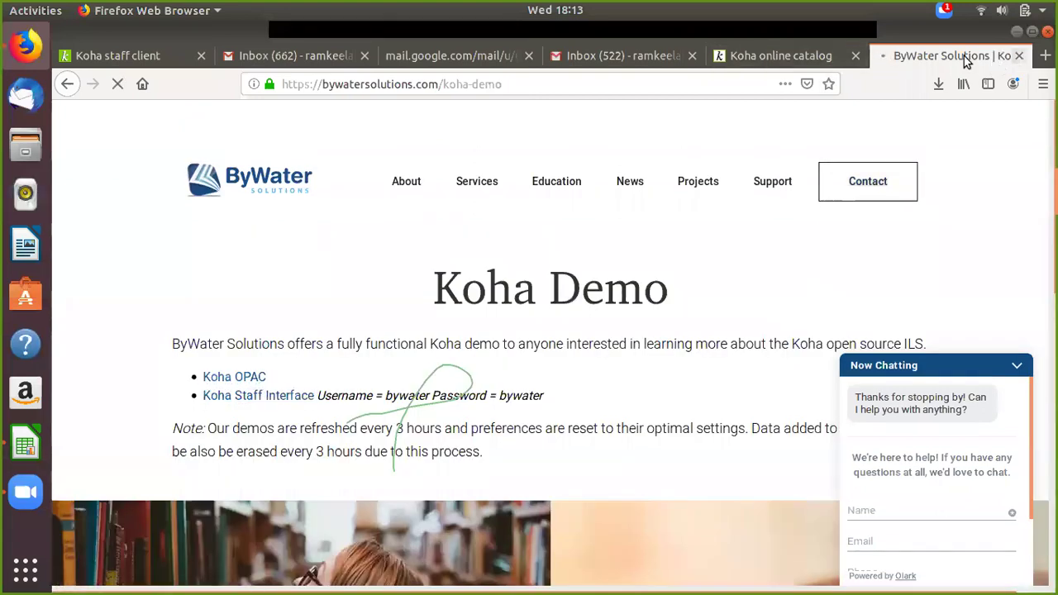
pyautogui.click(937, 55)
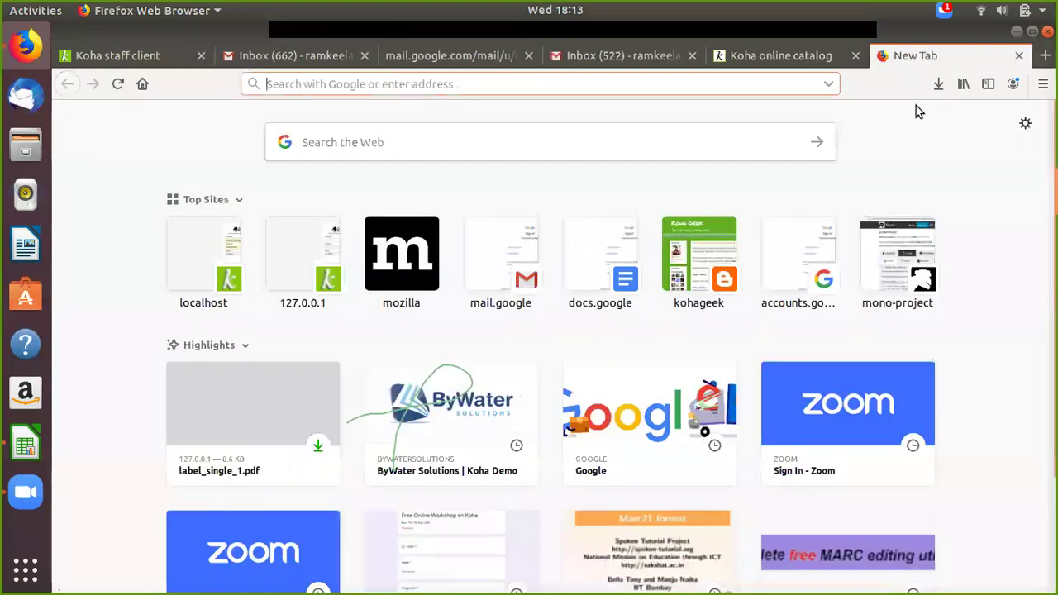
# Step: Search Google for 'bywater solutions' and open the ByWater Koha Demo result
pyautogui.write('by')
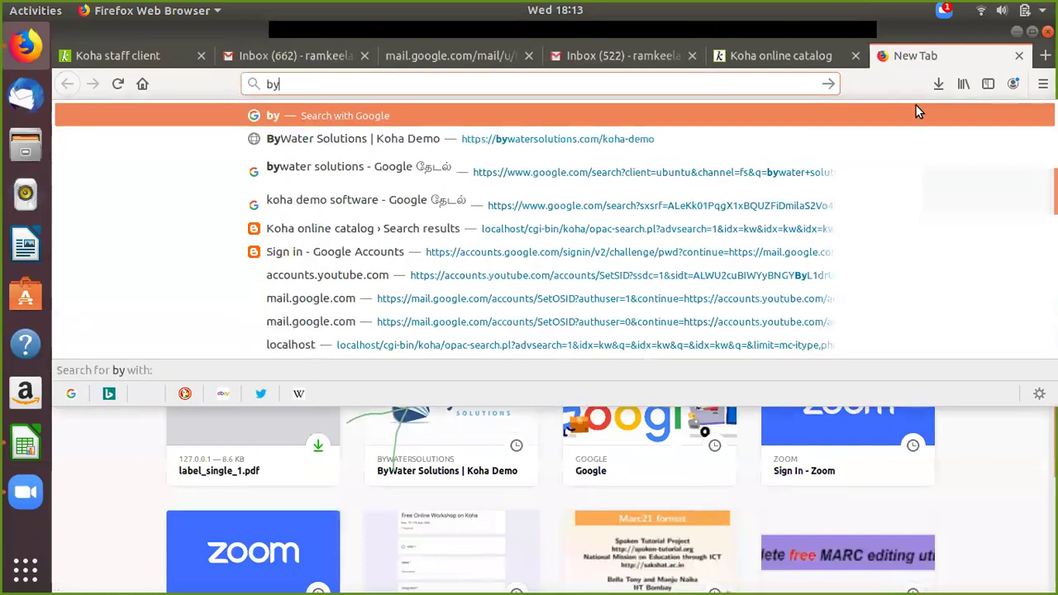
pyautogui.write('water')
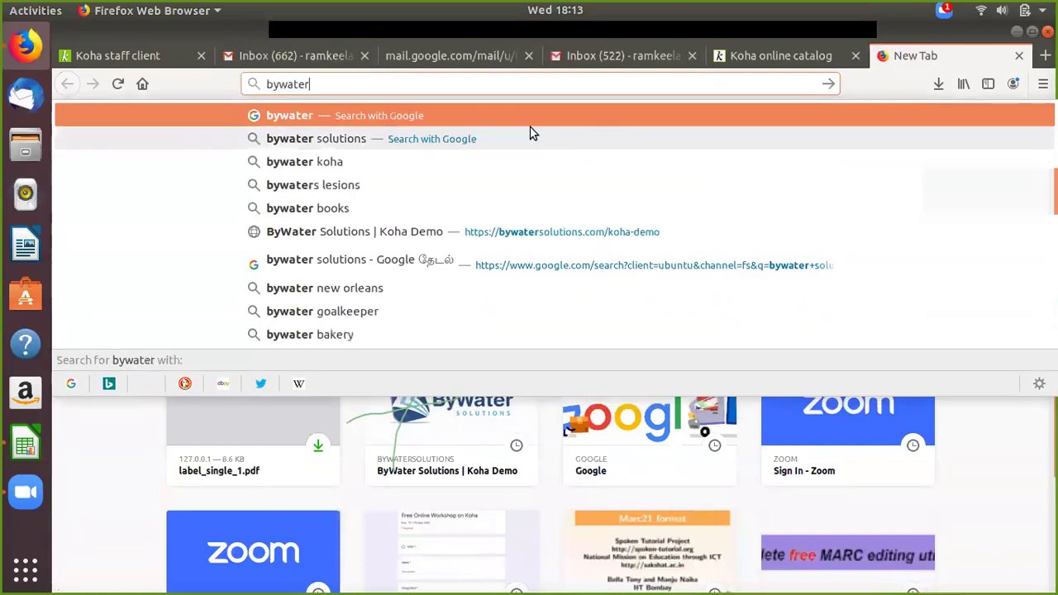
pyautogui.click(533, 136)
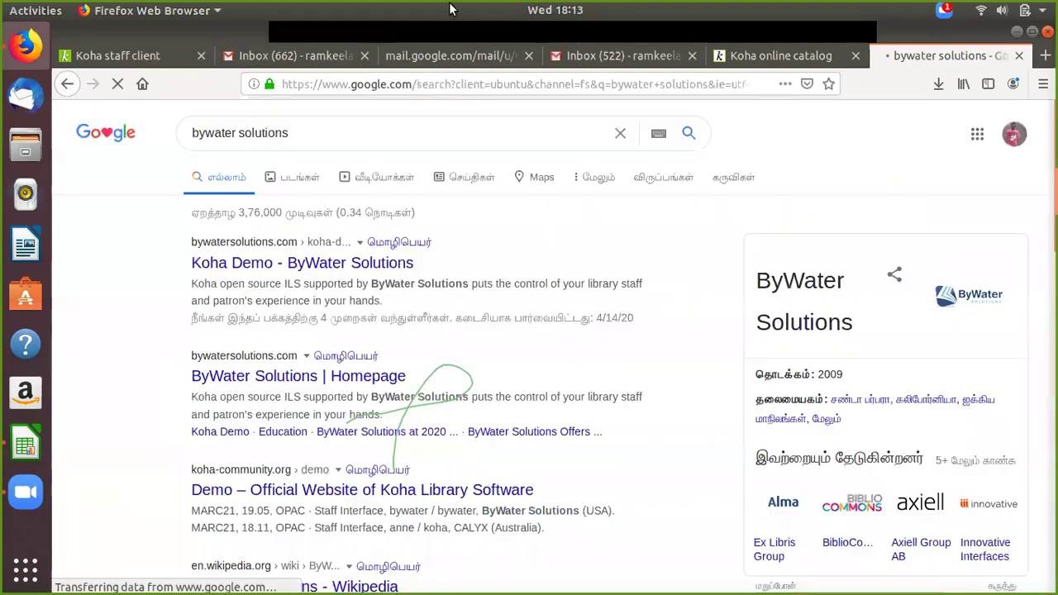
pyautogui.click(221, 264)
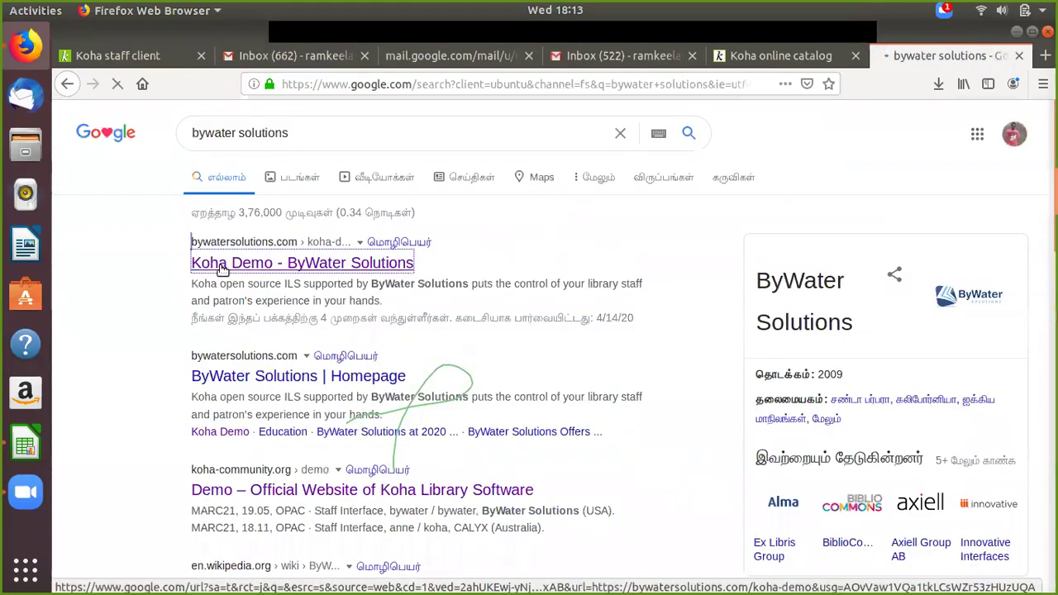
# Step: Open the Koha Staff Interface demo from the ByWater Solutions page
pyautogui.click(186, 58)
pyautogui.scroll(-2, 496, 231)
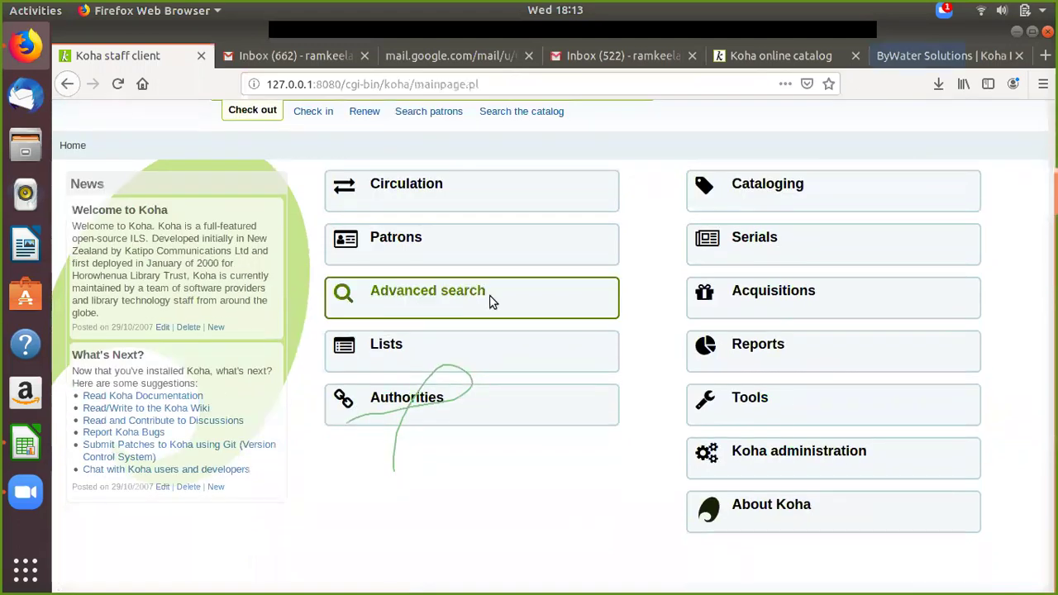
pyautogui.scroll(2, 489, 301)
pyautogui.click(936, 58)
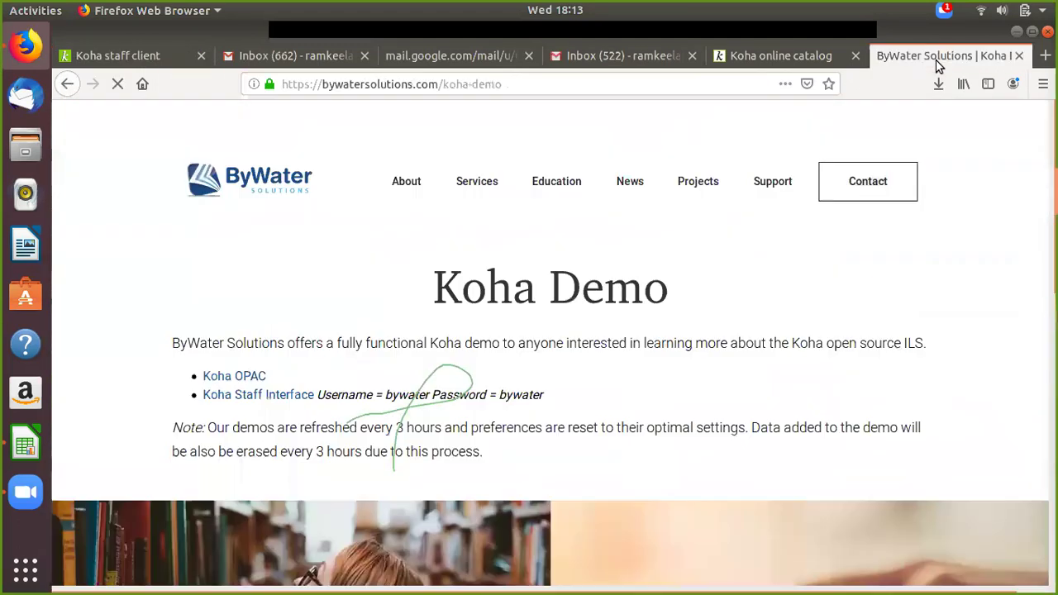
pyautogui.click(259, 395)
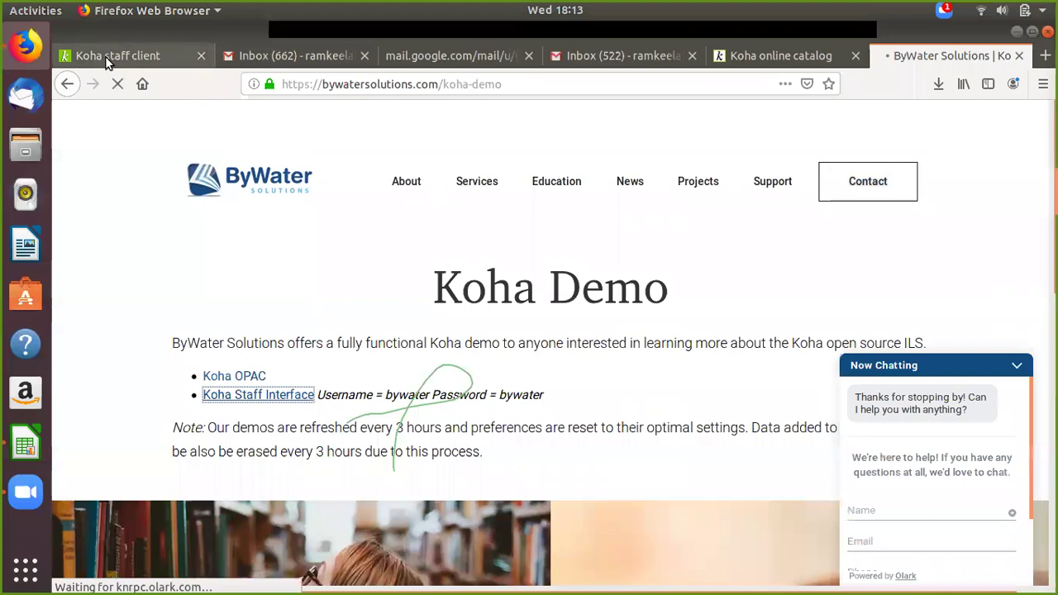
# Step: Load Cataloging in the Koha staff client tab, then close the ByWater Solutions tab
pyautogui.click(105, 56)
pyautogui.scroll(-2, 879, 281)
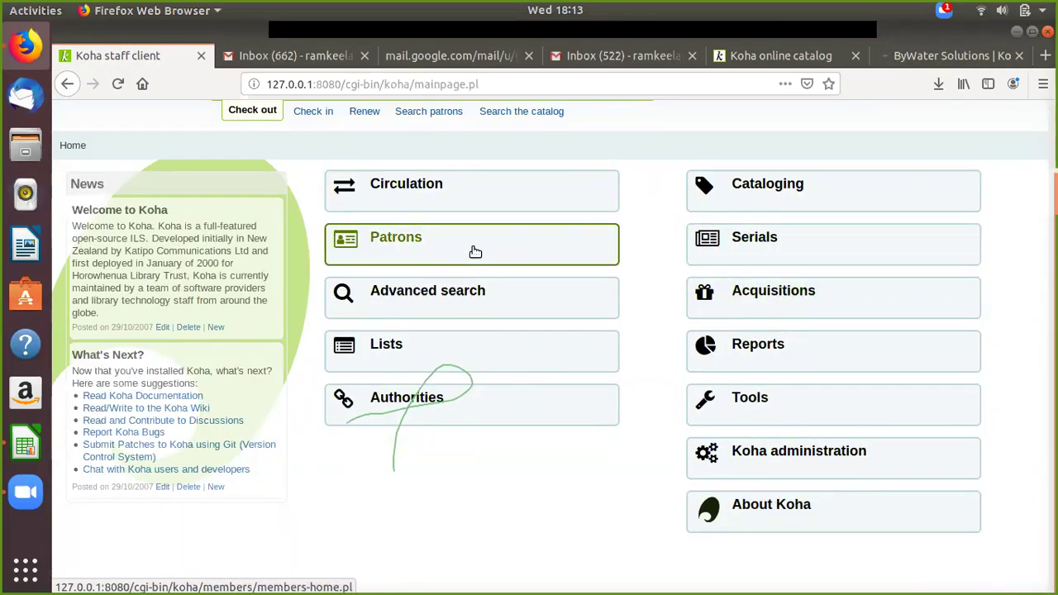
pyautogui.scroll(1, 780, 255)
pyautogui.click(802, 247)
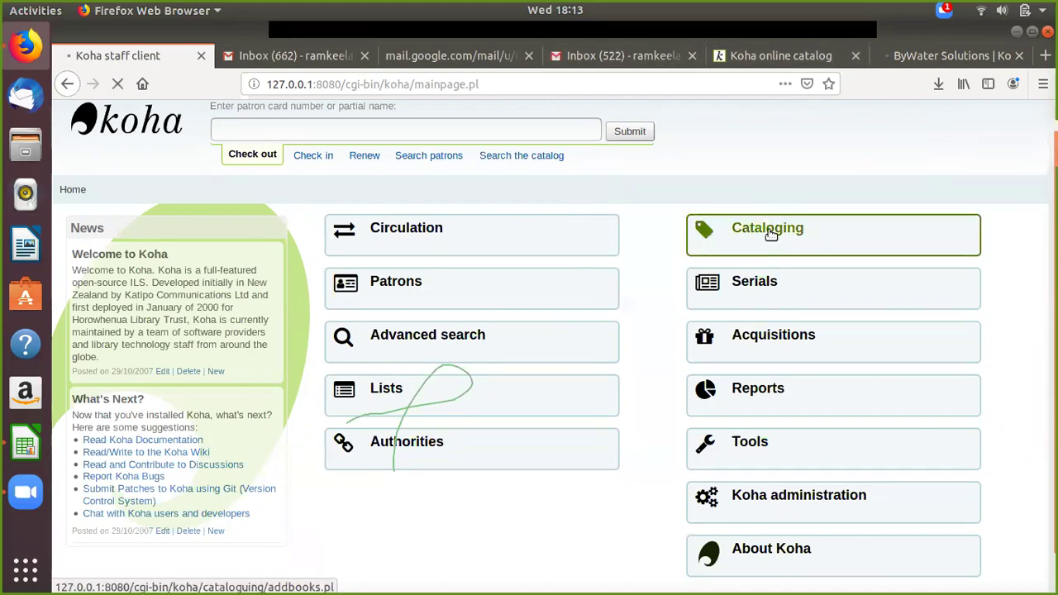
pyautogui.click(890, 55)
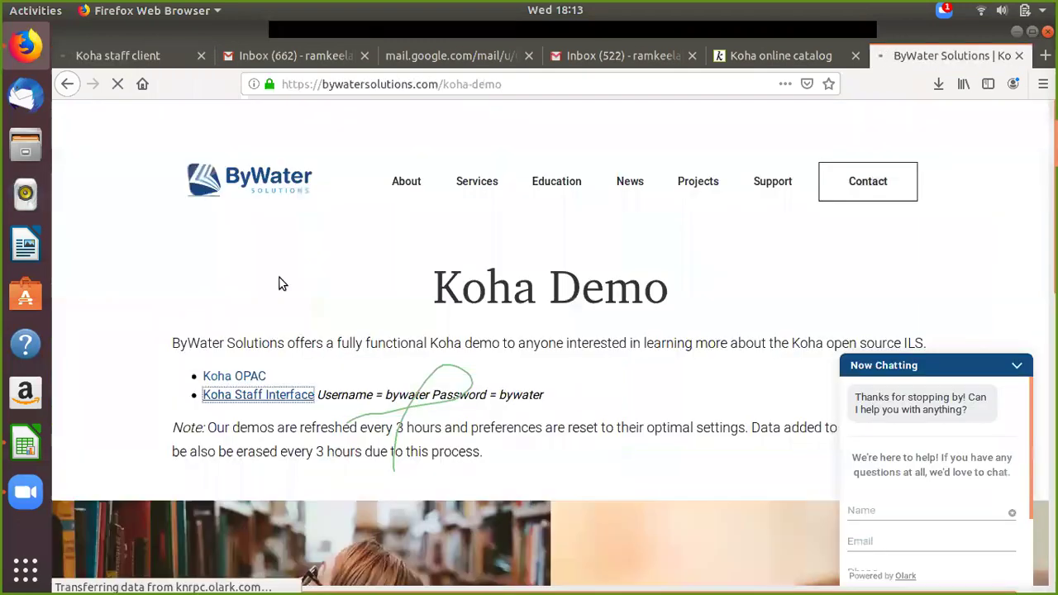
pyautogui.click(1019, 56)
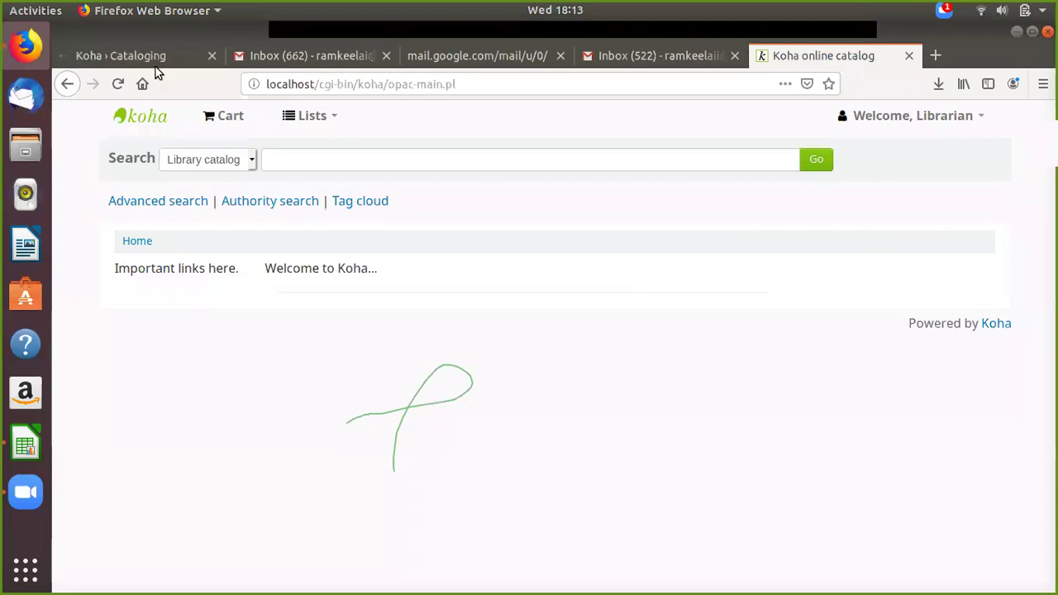
# Step: Start a new record in Koha Cataloging using the Books, Booklets, Workbooks framework
pyautogui.hotkey('ctrl', 'Tab')
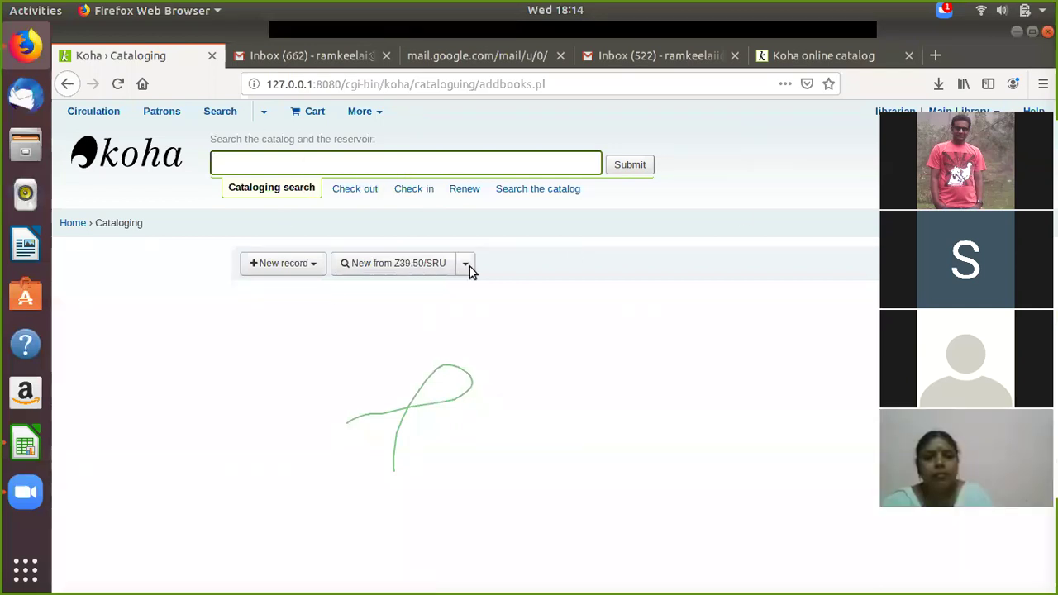
pyautogui.click(278, 272)
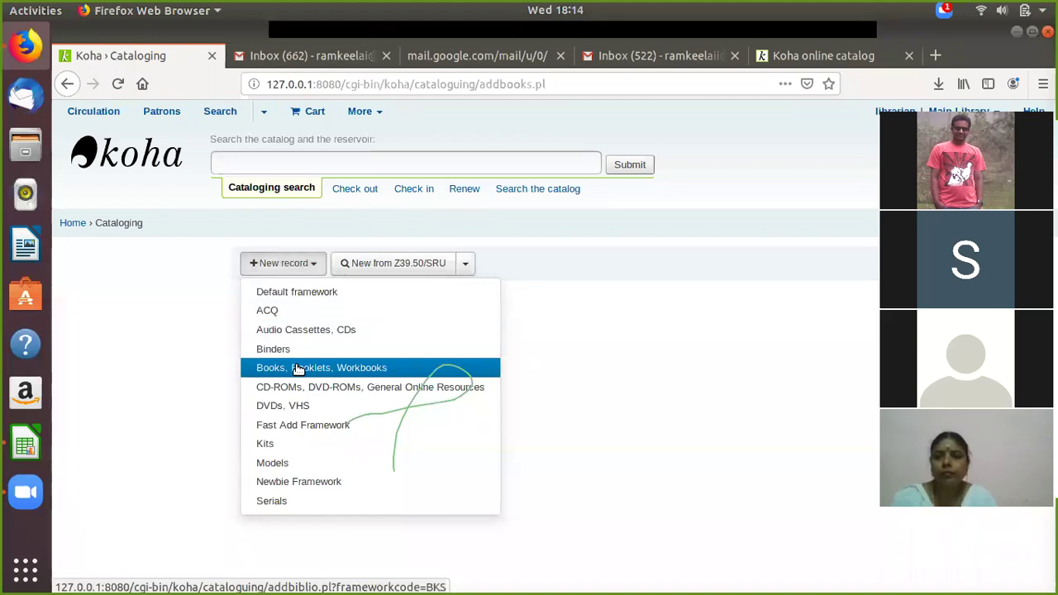
pyautogui.click(298, 369)
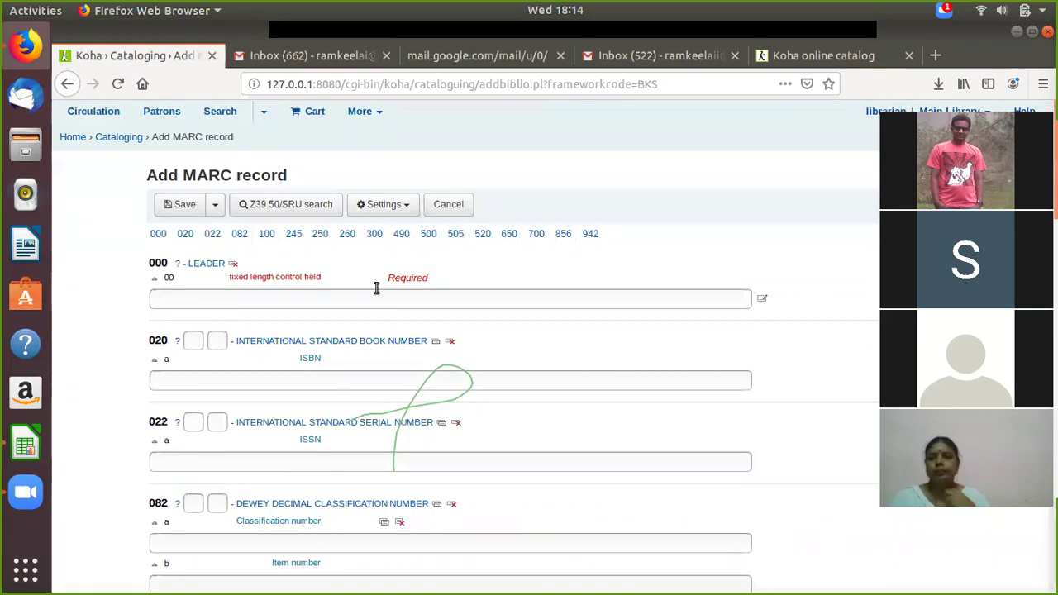
# Step: Auto-fill the 000 leader with its default value, then place the cursor in the 020 ISBN field
pyautogui.scroll(-1, 367, 275)
pyautogui.scroll(-2, 366, 275)
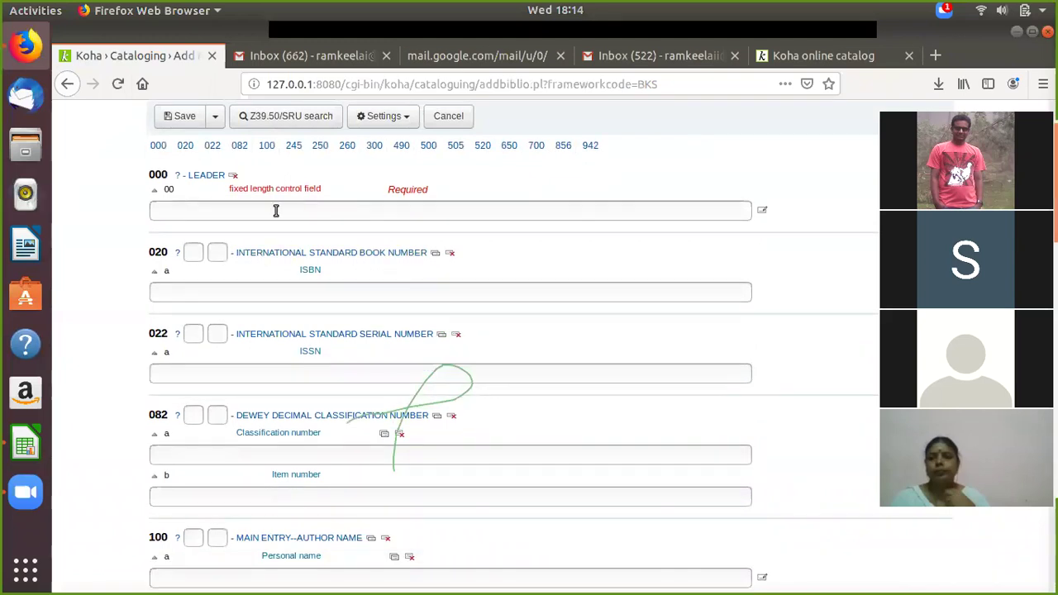
pyautogui.click(277, 211)
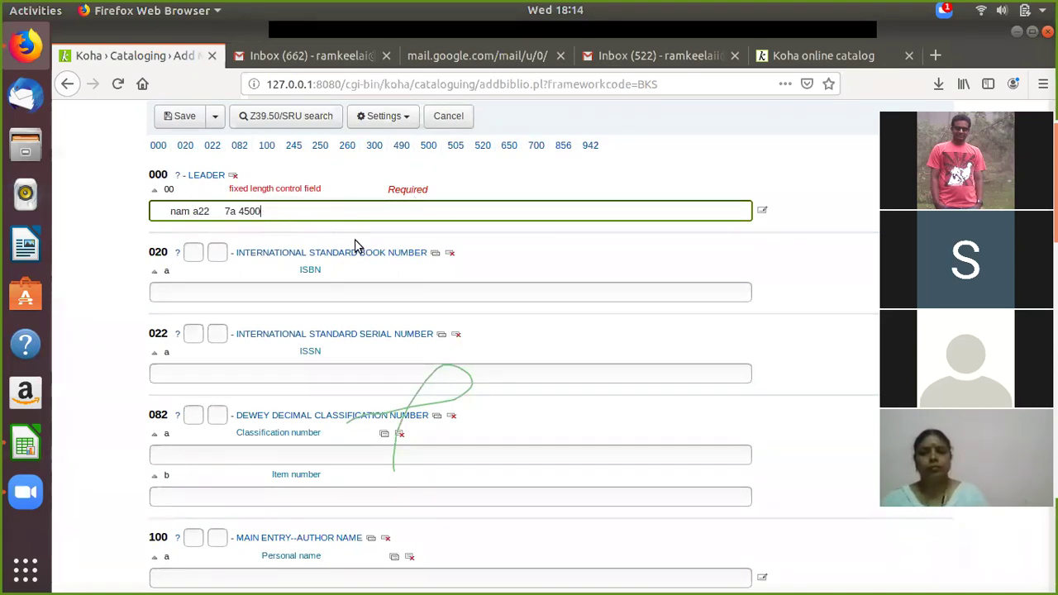
pyautogui.scroll(-2, 397, 187)
pyautogui.scroll(1, 359, 201)
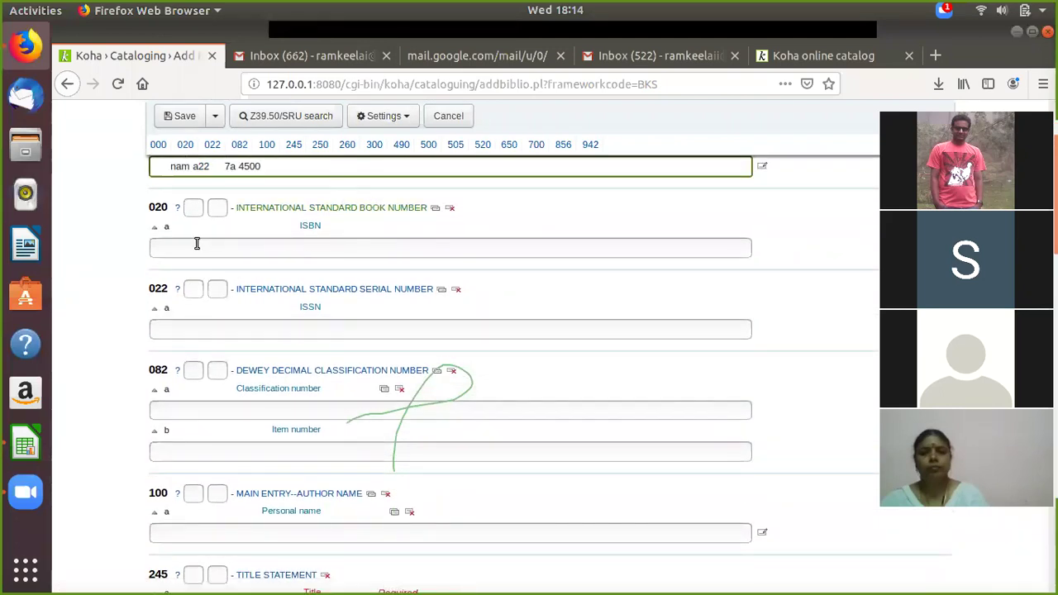
pyautogui.click(193, 248)
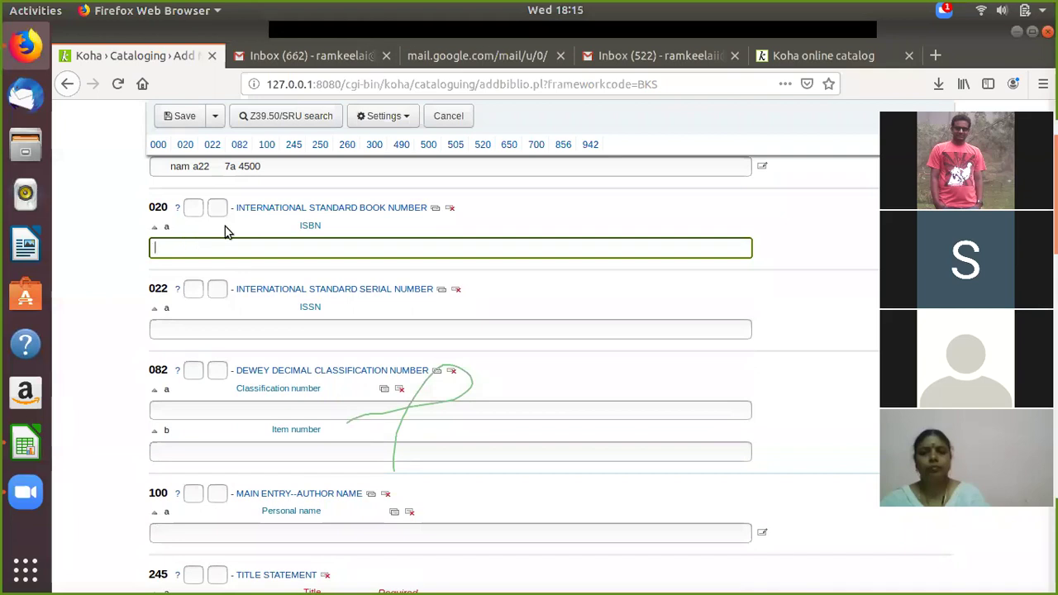
# Step: Go to Amazon.com in a new browser tab
pyautogui.click(936, 55)
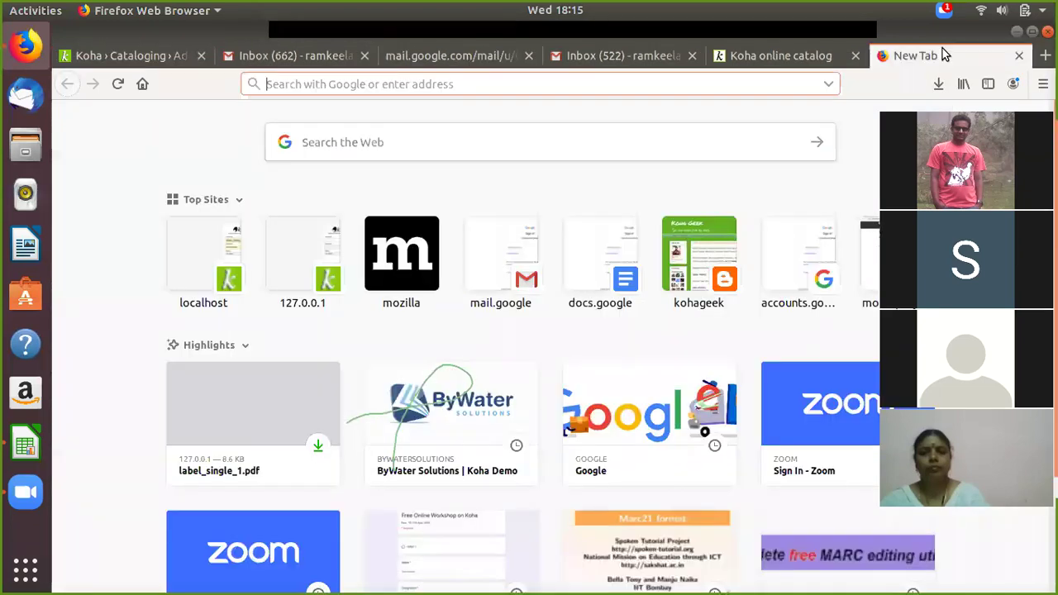
pyautogui.write('amazon')
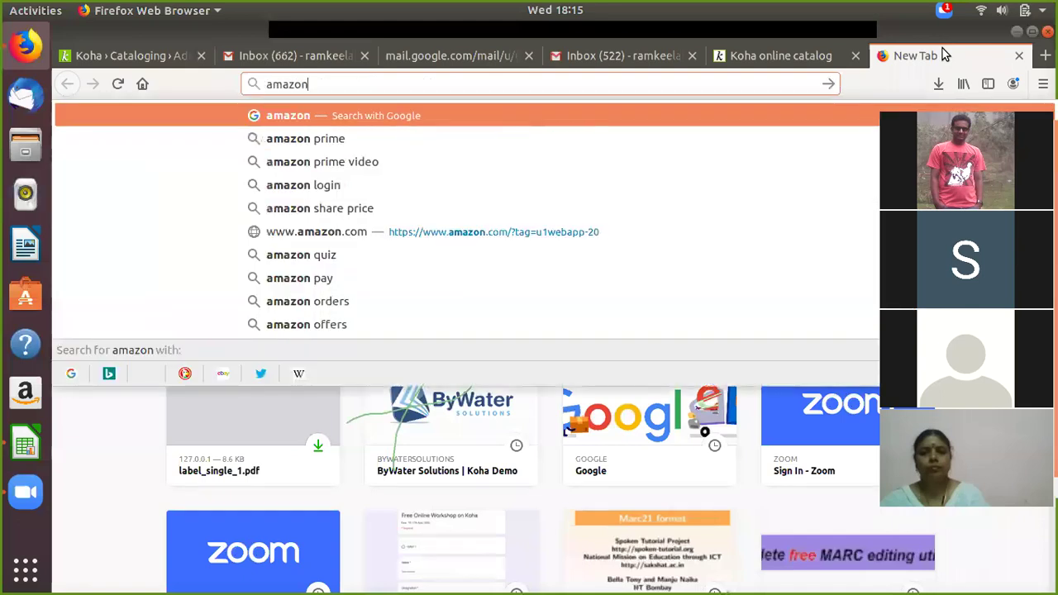
pyautogui.click(503, 109)
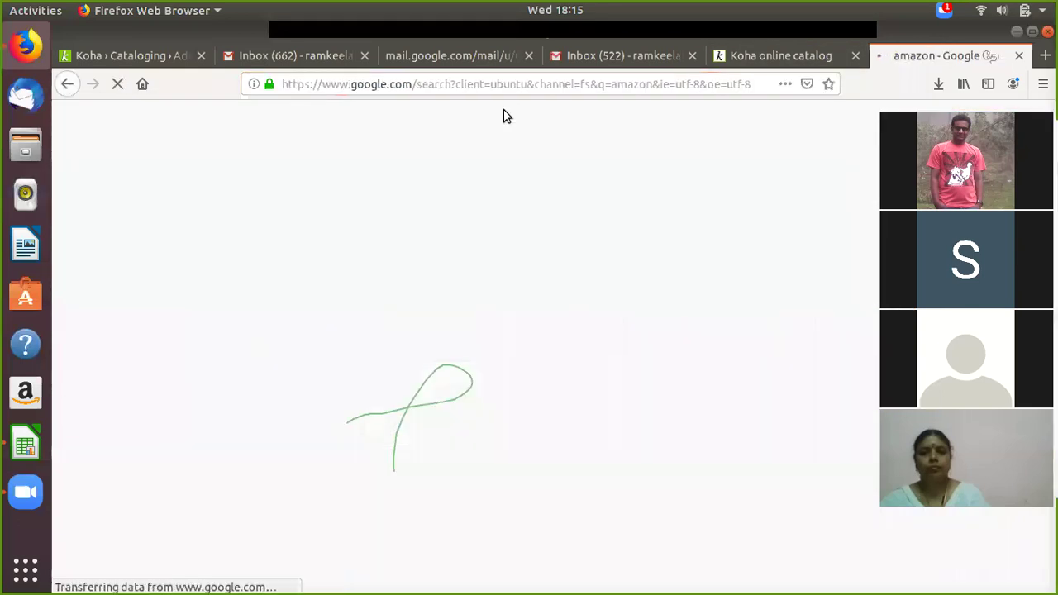
pyautogui.click(245, 265)
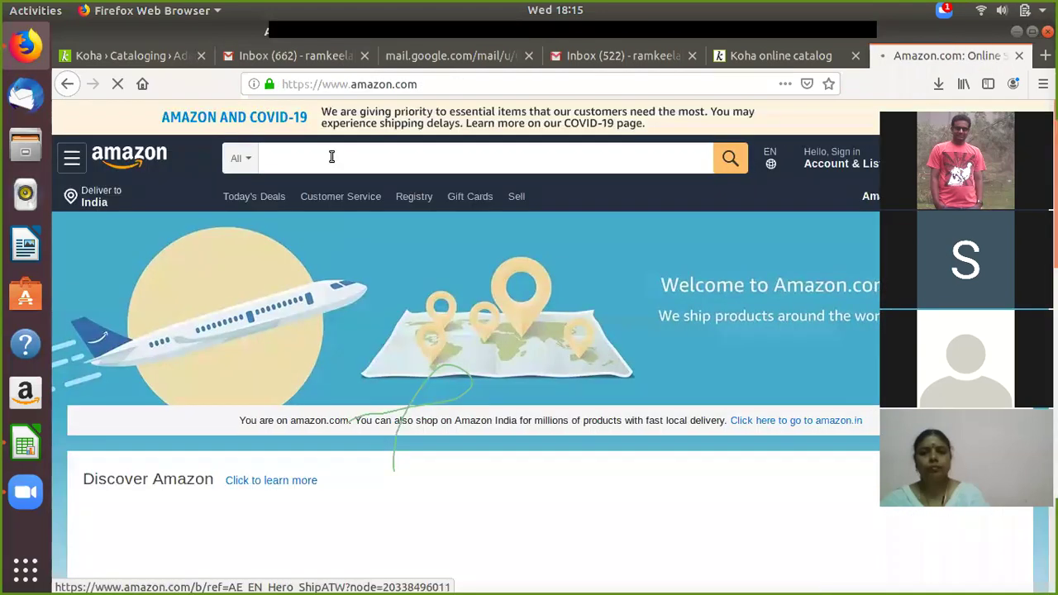
# Step: Search Amazon for 'structural engineering' and browse the results
pyautogui.click(331, 157)
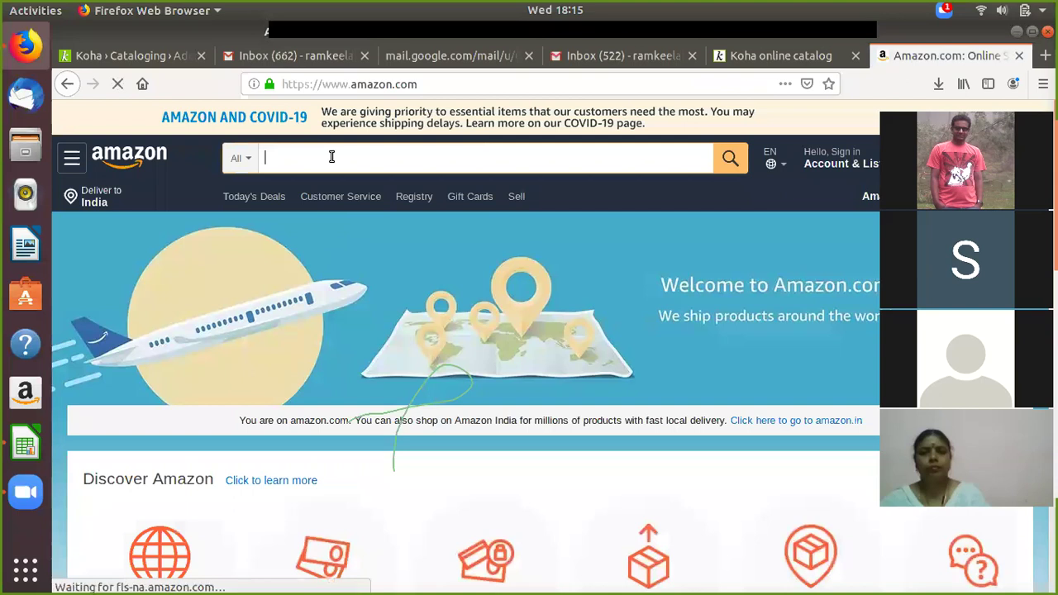
pyautogui.write('st')
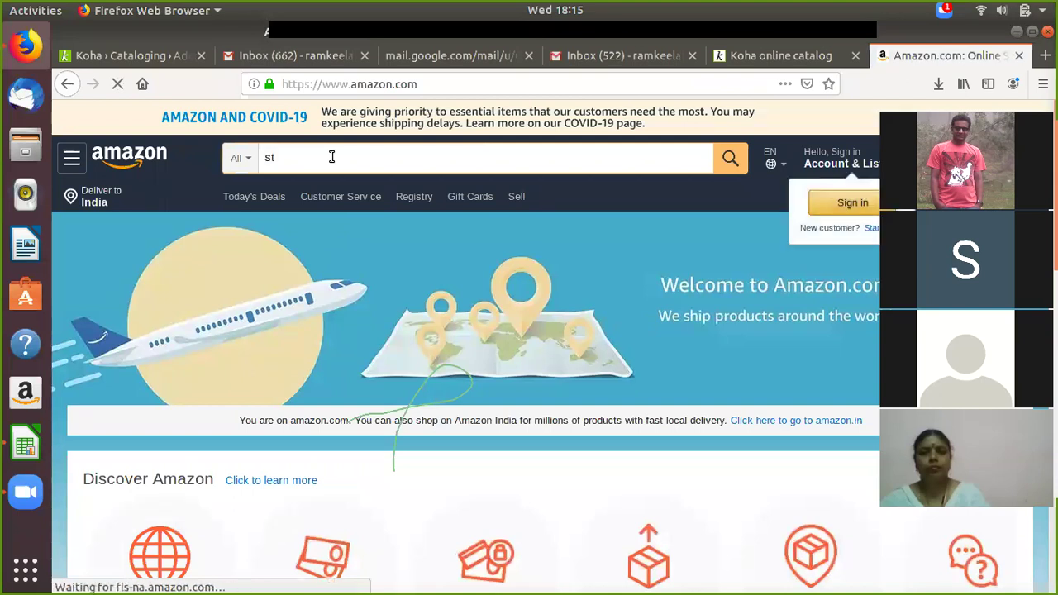
pyautogui.write('ru')
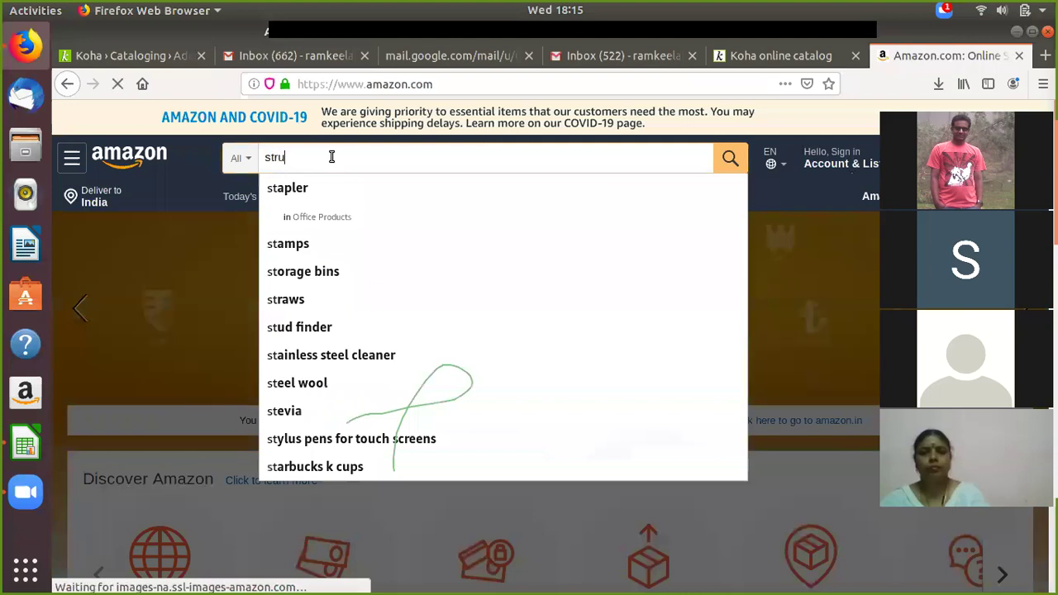
pyautogui.write('ctural')
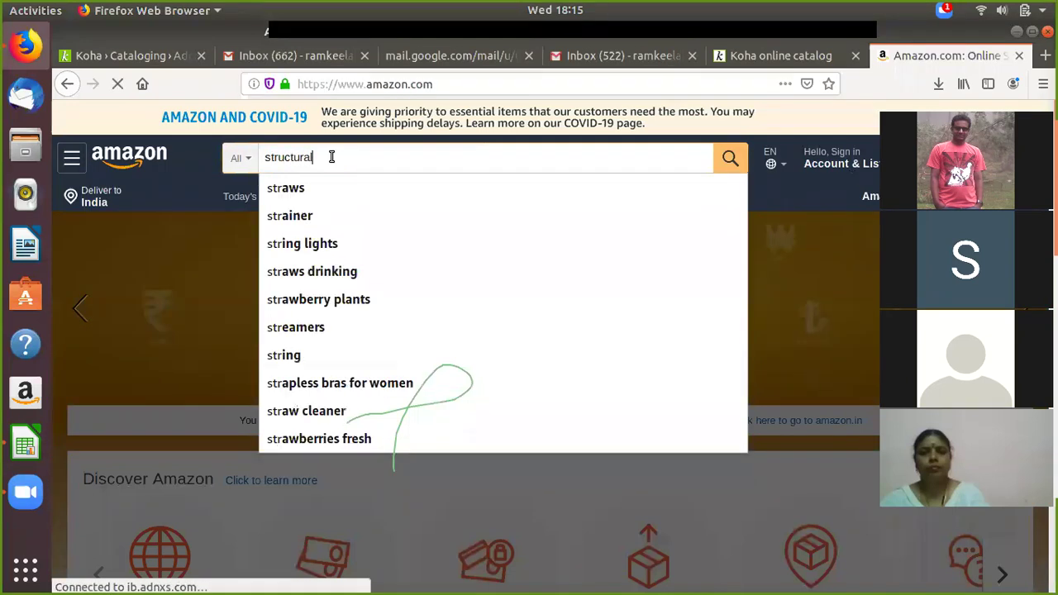
pyautogui.write(' en')
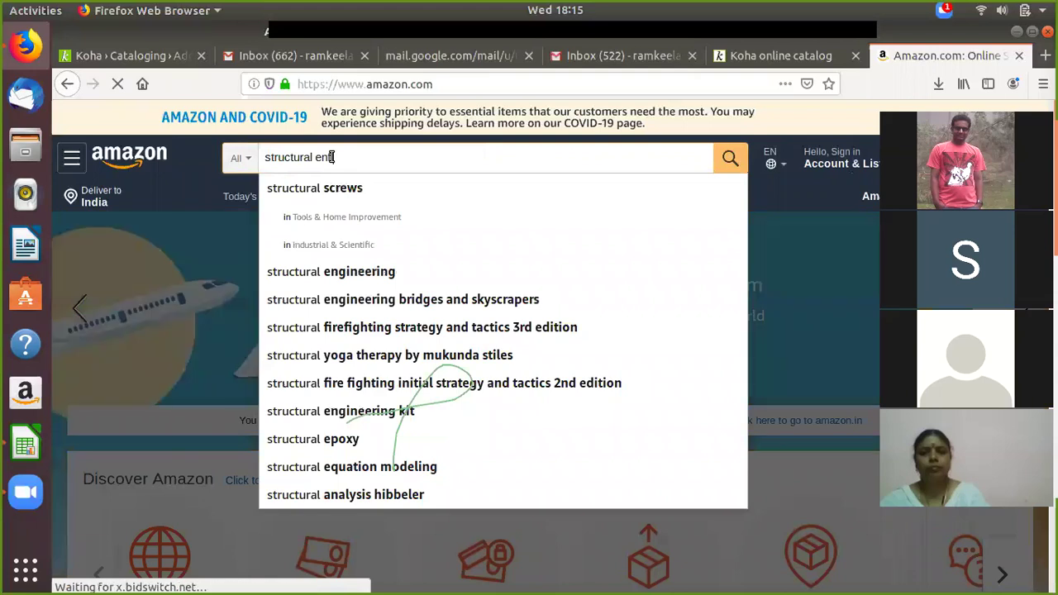
pyautogui.write('f')
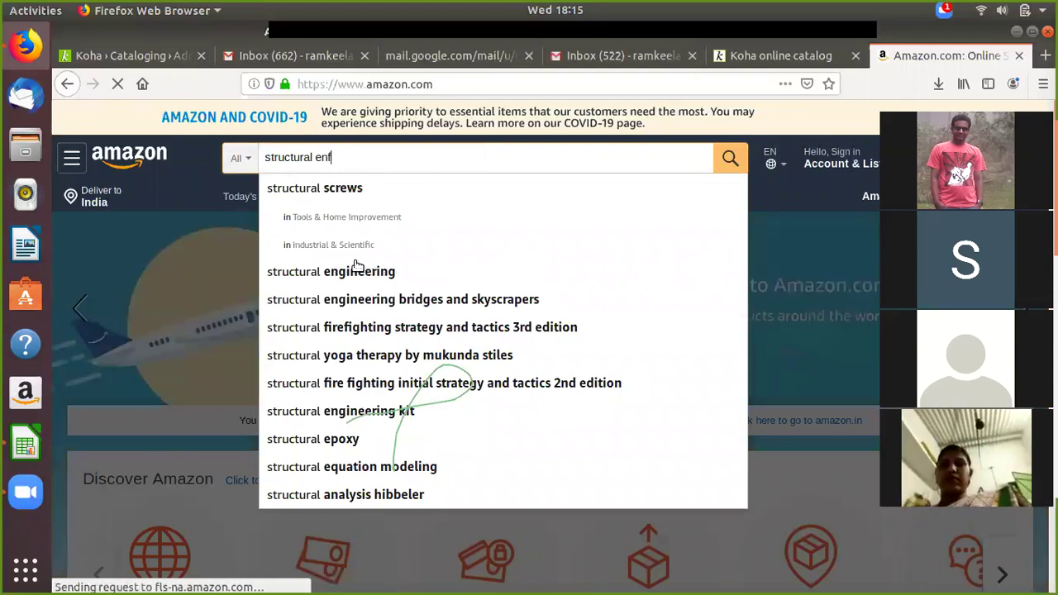
pyautogui.click(436, 274)
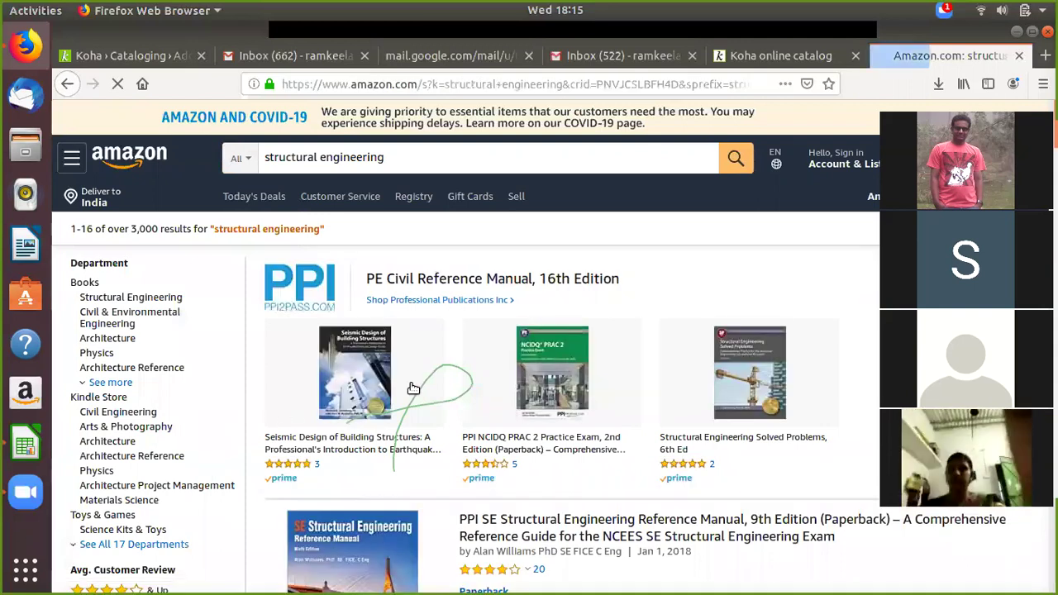
pyautogui.scroll(-3, 414, 389)
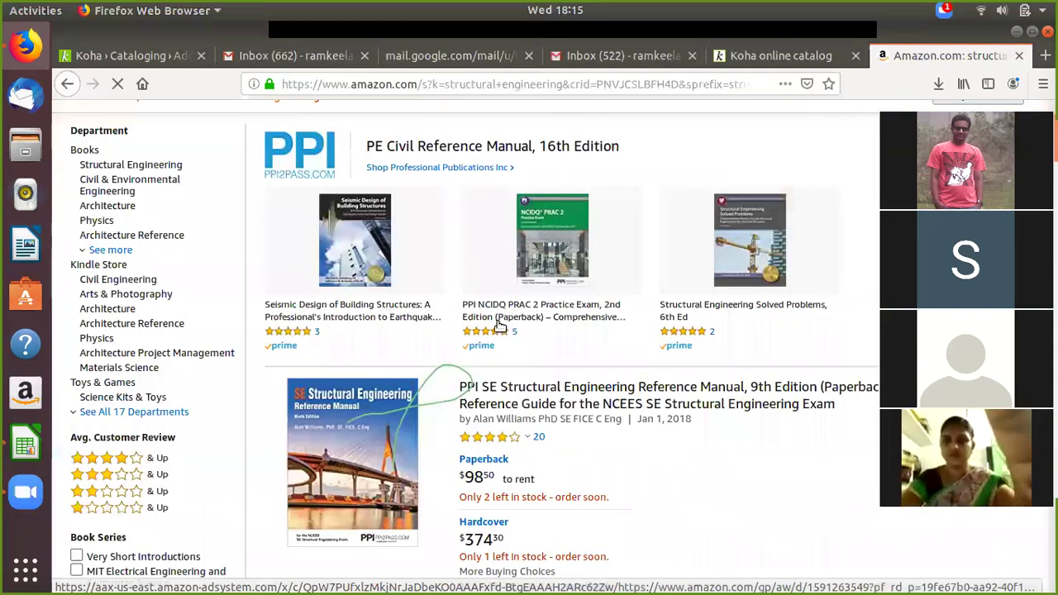
pyautogui.scroll(-3, 499, 327)
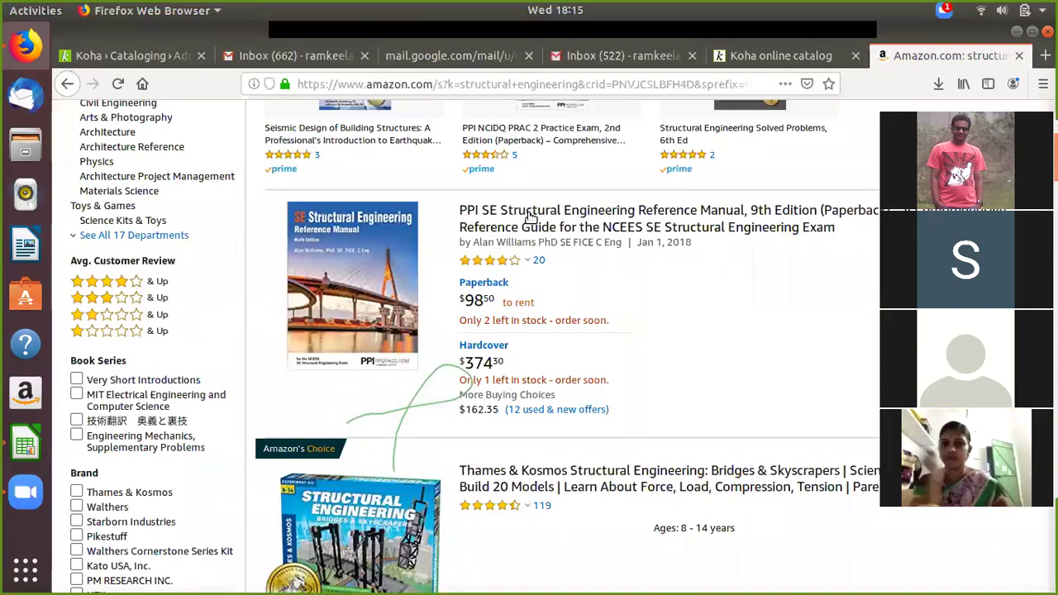
# Step: Open and browse the PPI SE Structural Engineering Reference Manual, 9th Edition product page
pyautogui.click(530, 215)
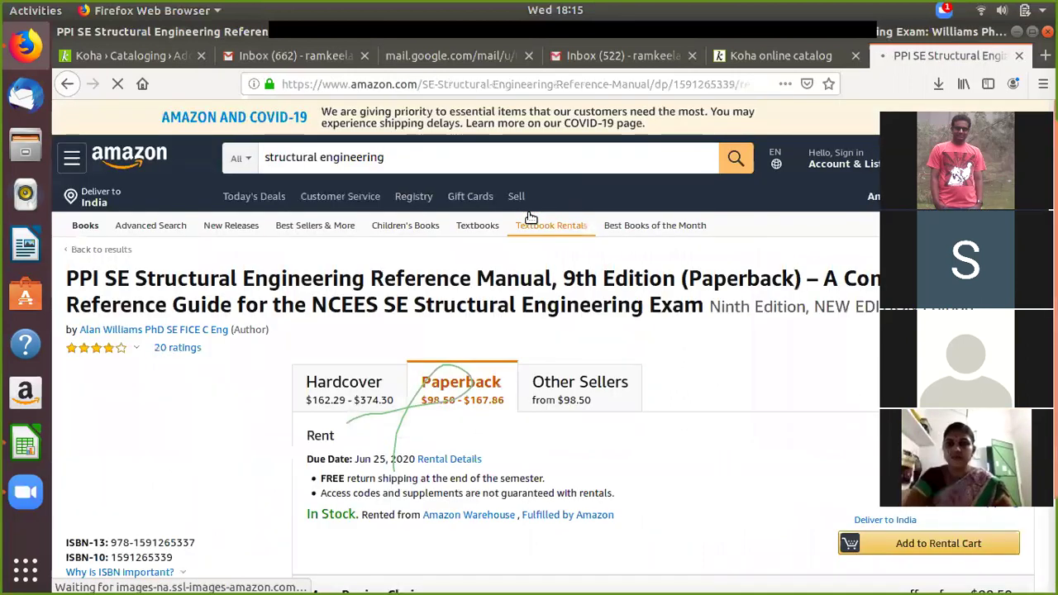
pyautogui.scroll(-3, 415, 384)
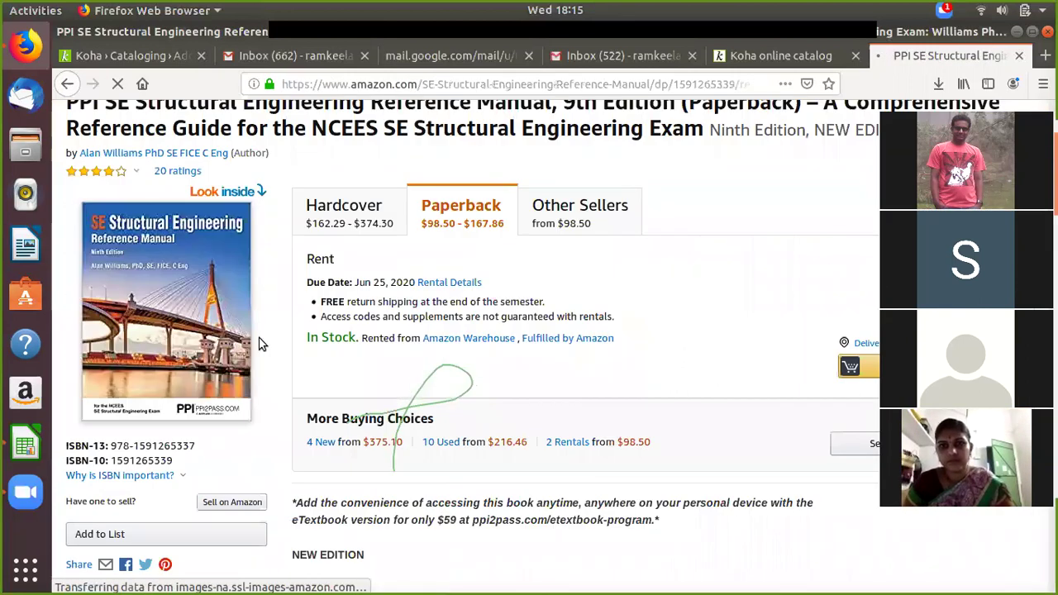
pyautogui.scroll(-2, 256, 379)
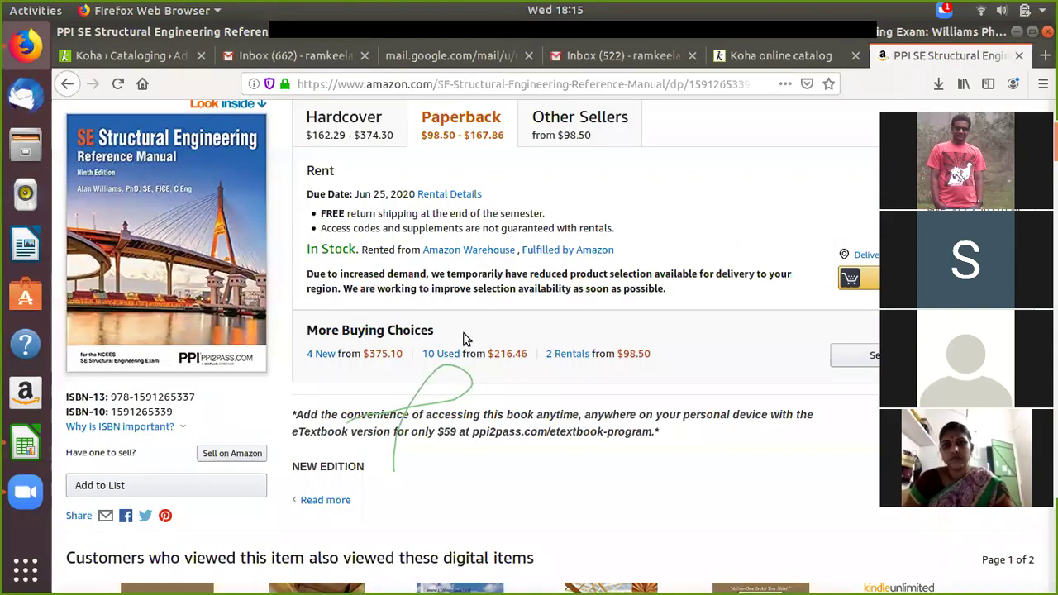
pyautogui.scroll(3, 389, 271)
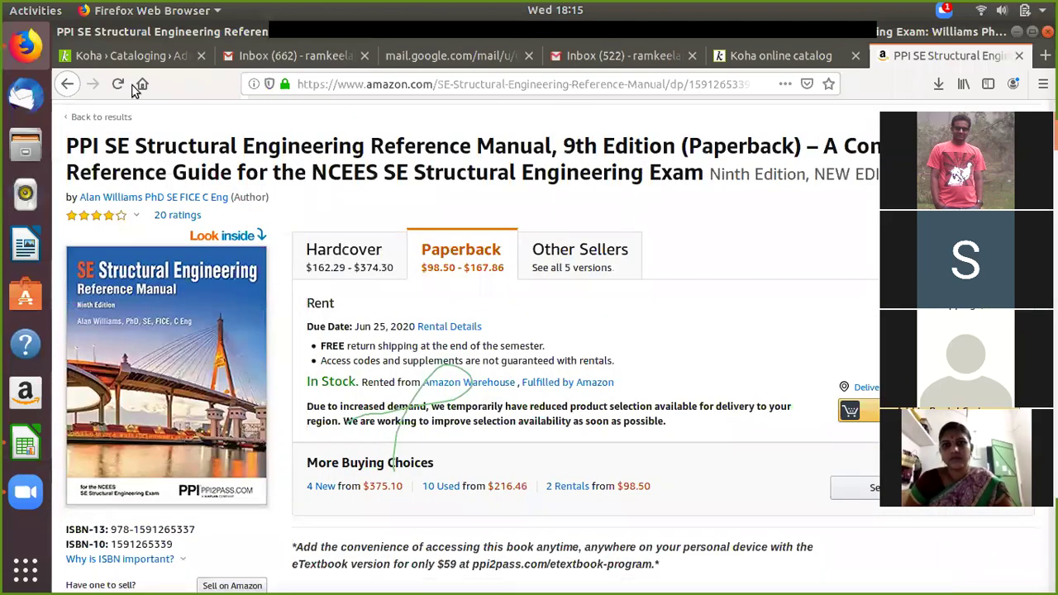
# Step: Go back to the structural engineering search results
pyautogui.click(376, 83)
pyautogui.scroll(-3, 221, 388)
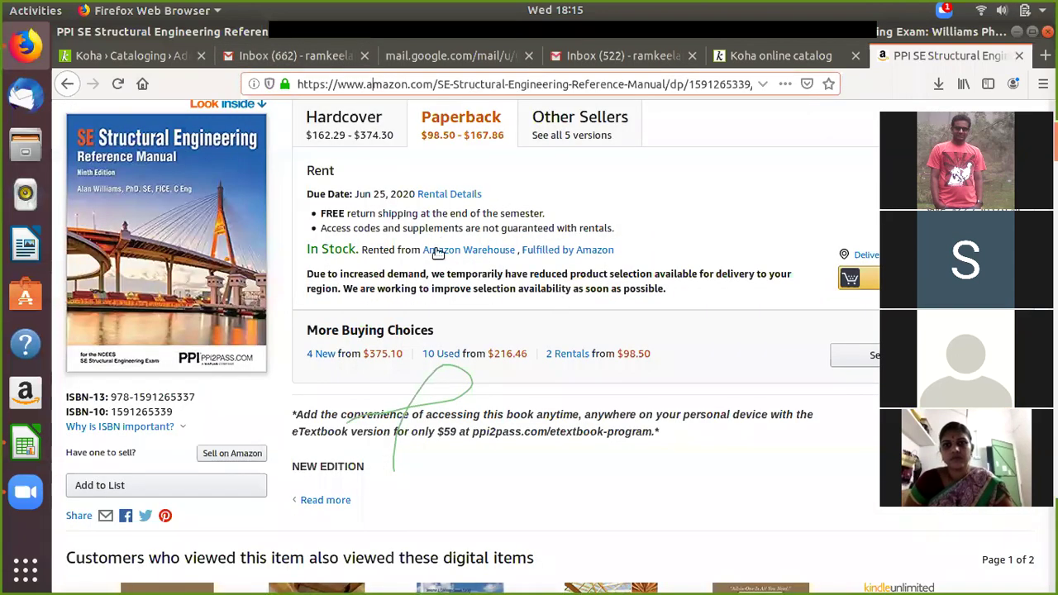
pyautogui.click(68, 84)
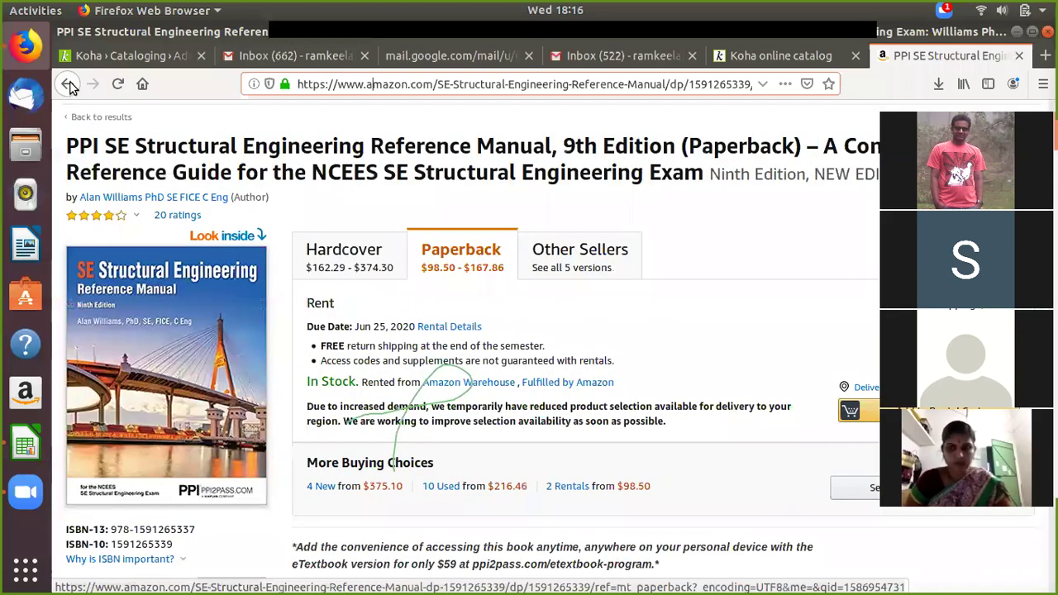
pyautogui.click(70, 85)
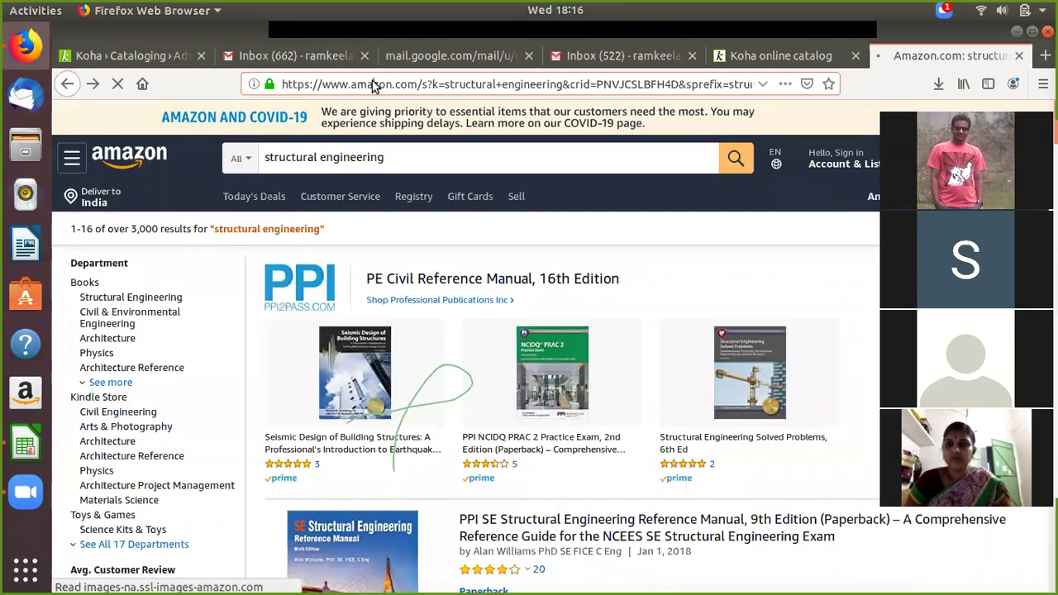
# Step: Replace the address with amazon.in and load the Indian Amazon store
pyautogui.click(374, 84)
pyautogui.press('Delete')
pyautogui.press('Delete')
pyautogui.press('Delete')
pyautogui.press('Delete')
pyautogui.press('Delete')
pyautogui.press('Delete')
pyautogui.press('Delete')
pyautogui.press('Delete')
pyautogui.press('Delete')
pyautogui.press('Delete')
pyautogui.press('Delete')
pyautogui.press('Delete')
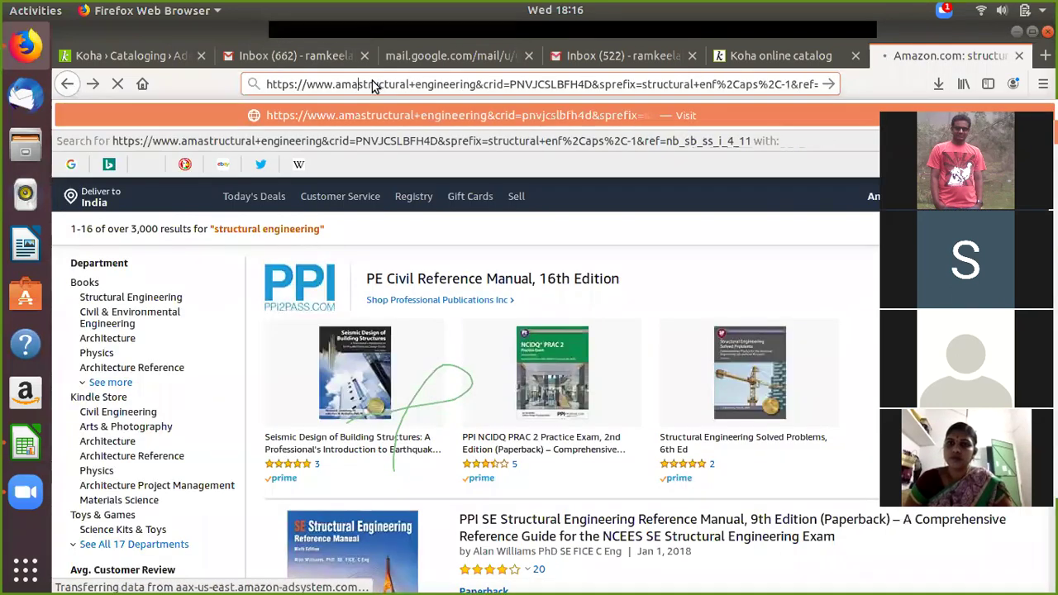
pyautogui.press('Delete')
pyautogui.press('Delete')
pyautogui.press('Delete')
pyautogui.press('Delete')
pyautogui.press('Delete')
pyautogui.press('Delete')
pyautogui.press('Delete')
pyautogui.press('Delete')
pyautogui.press('Delete')
pyautogui.press('Delete')
pyautogui.press('Delete')
pyautogui.press('Delete')
pyautogui.press('Delete')
pyautogui.press('Delete')
pyautogui.press('Delete')
pyautogui.press('Delete')
pyautogui.press('BackSpace')
pyautogui.press('BackSpace')
pyautogui.press('BackSpace')
pyautogui.press('BackSpace')
pyautogui.press('BackSpace')
pyautogui.press('BackSpace')
pyautogui.press('BackSpace')
pyautogui.press('BackSpace')
pyautogui.press('BackSpace')
pyautogui.press('BackSpace')
pyautogui.press('BackSpace')
pyautogui.press('BackSpace')
pyautogui.press('BackSpace')
pyautogui.press('BackSpace')
pyautogui.press('BackSpace')
pyautogui.press('Delete')
pyautogui.press('Delete')
pyautogui.press('Delete')
pyautogui.press('Delete')
pyautogui.press('Delete')
pyautogui.press('Delete')
pyautogui.press('Delete')
pyautogui.press('Delete')
pyautogui.press('Delete')
pyautogui.press('Delete')
pyautogui.press('Delete')
pyautogui.press('Delete')
pyautogui.press('Delete')
pyautogui.press('Delete')
pyautogui.press('Delete')
pyautogui.press('Delete')
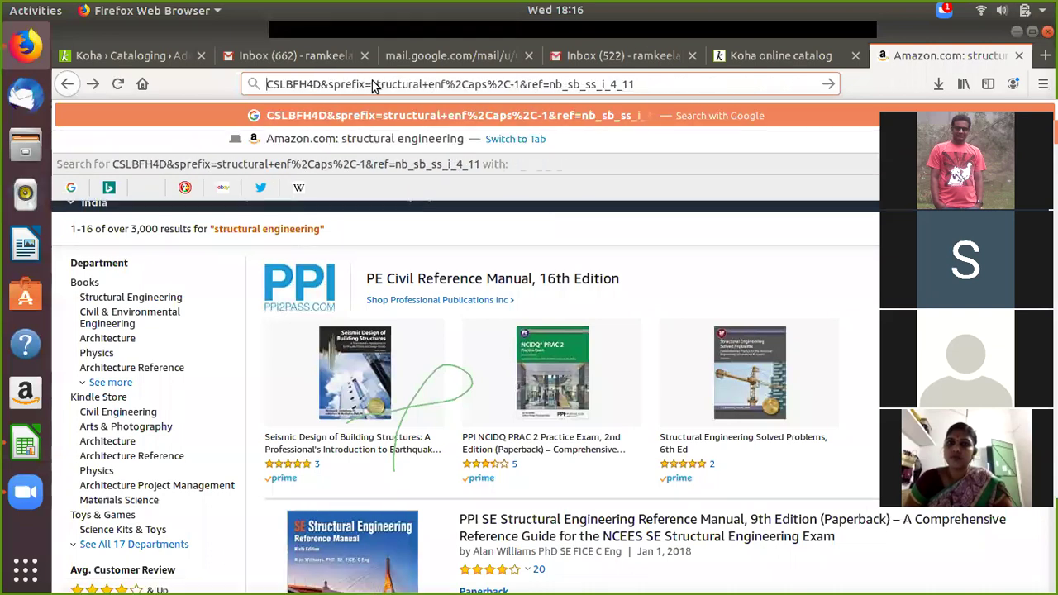
pyautogui.press('Delete')
pyautogui.press('Delete')
pyautogui.press('Delete')
pyautogui.press('Delete')
pyautogui.press('Delete')
pyautogui.press('Delete')
pyautogui.press('Delete')
pyautogui.press('Delete')
pyautogui.press('Delete')
pyautogui.press('Delete')
pyautogui.press('Delete')
pyautogui.press('Delete')
pyautogui.press('Delete')
pyautogui.press('Delete')
pyautogui.press('Delete')
pyautogui.press('Delete')
pyautogui.press('Delete')
pyautogui.press('Delete')
pyautogui.press('Delete')
pyautogui.press('Delete')
pyautogui.write('ama')
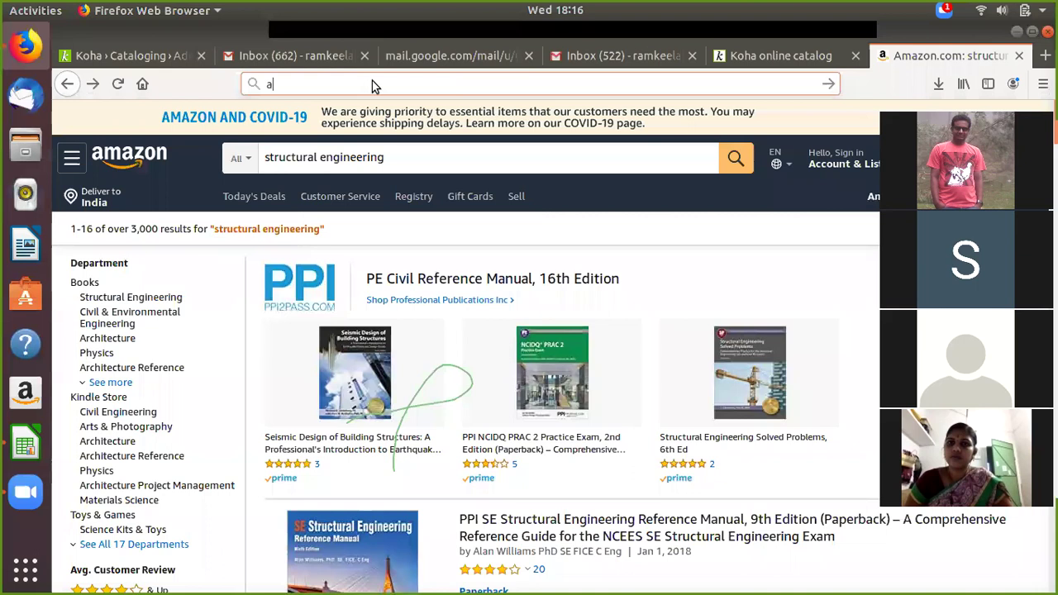
pyautogui.write('zon')
pyautogui.write('.in')
pyautogui.press('Return')
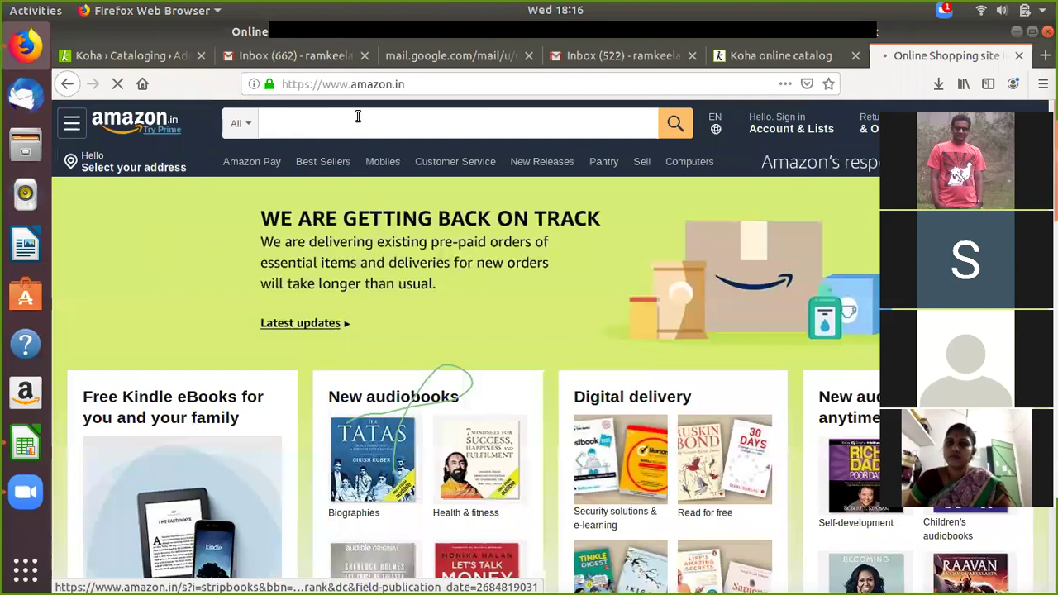
# Step: Search amazon.in for 'structural engineering' and scroll through the results
pyautogui.click(358, 116)
pyautogui.write('stry')
pyautogui.press('BackSpace')
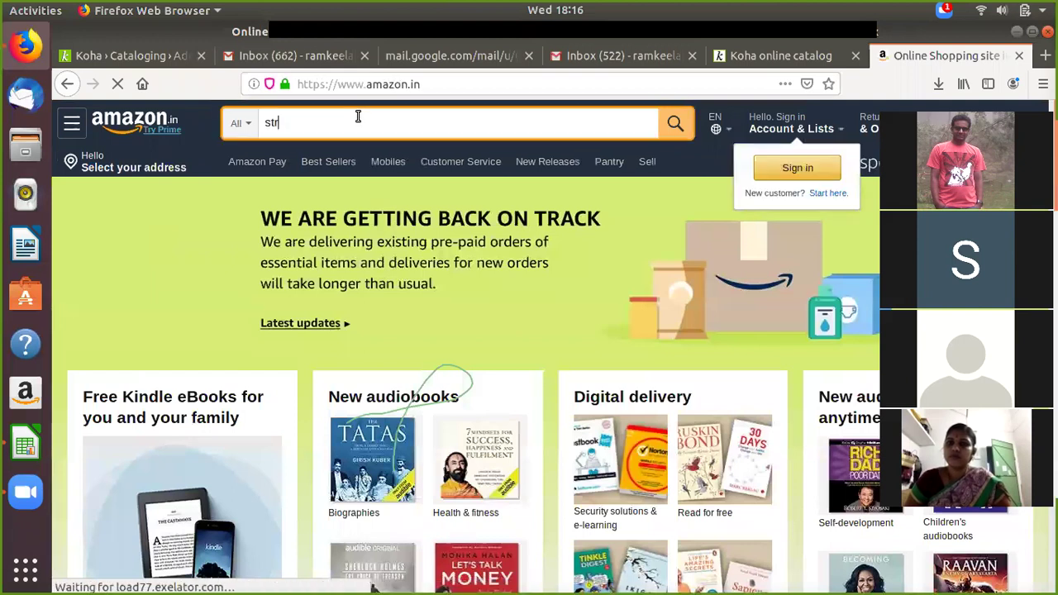
pyautogui.write('uctura')
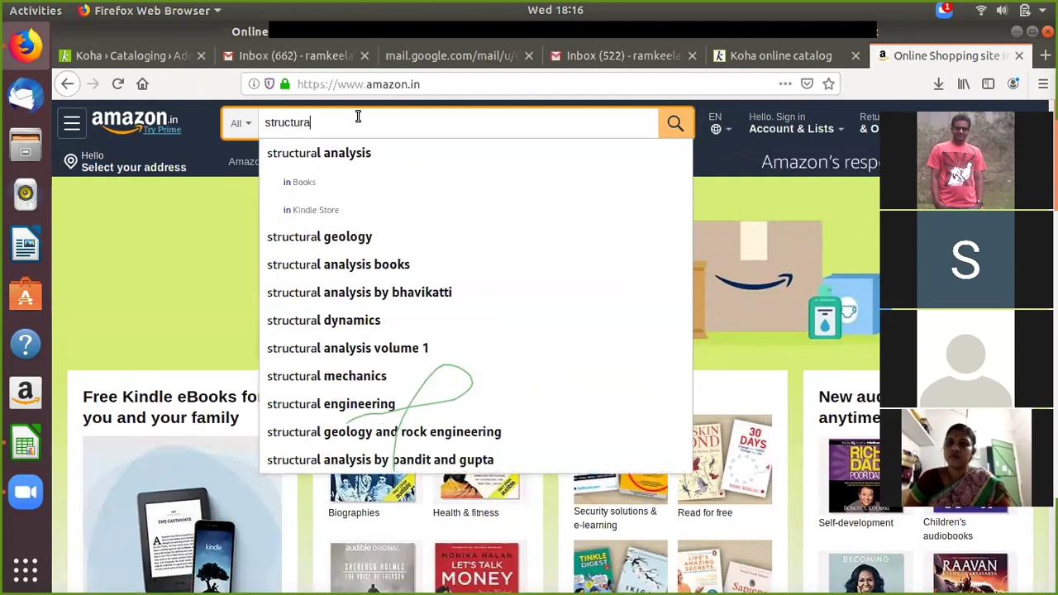
pyautogui.click(330, 405)
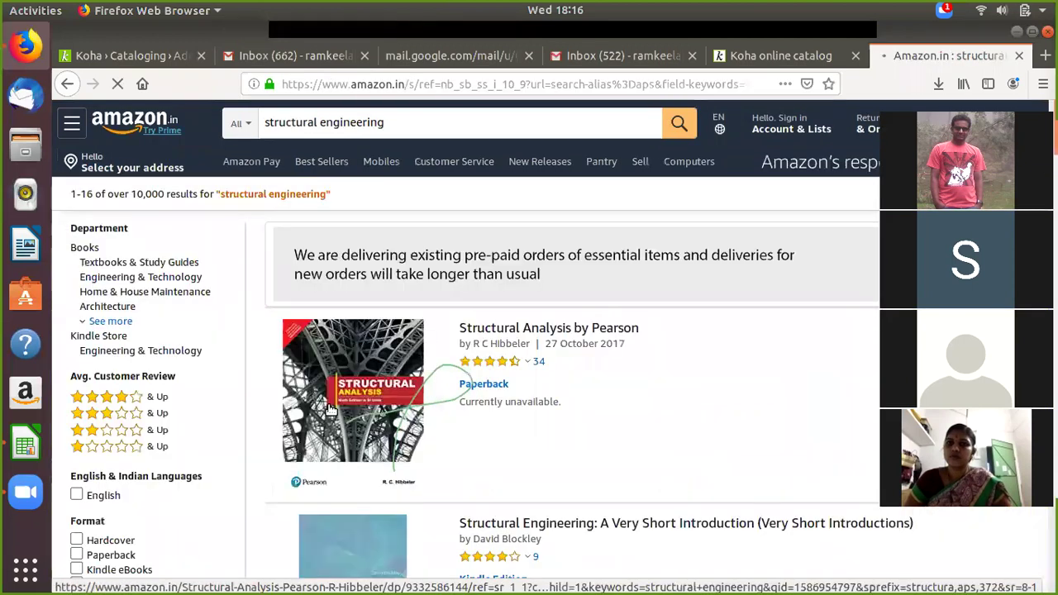
pyautogui.scroll(-1, 675, 339)
pyautogui.scroll(-1, 673, 339)
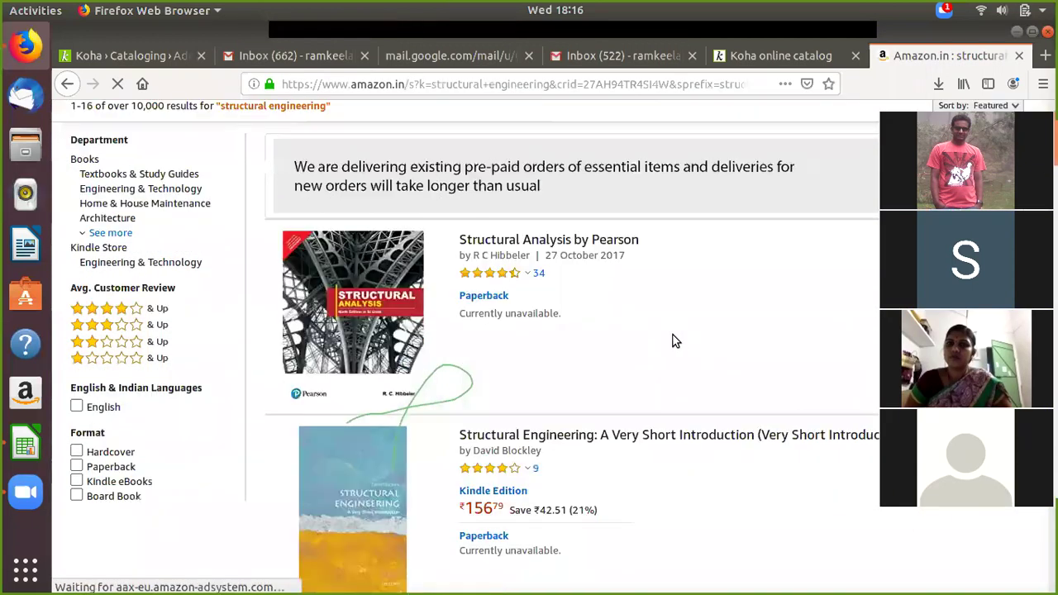
pyautogui.scroll(-2, 672, 340)
pyautogui.scroll(-1, 578, 273)
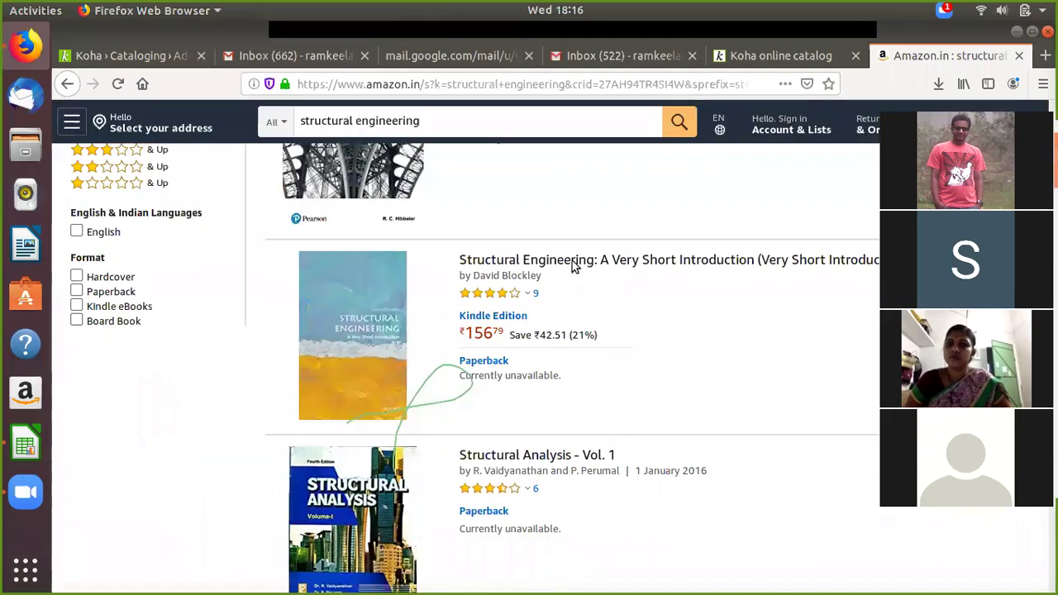
pyautogui.scroll(-1, 554, 234)
# Step: Review the product details of Structural Engineering: A Very Short Introduction in a new tab
pyautogui.click(552, 230)
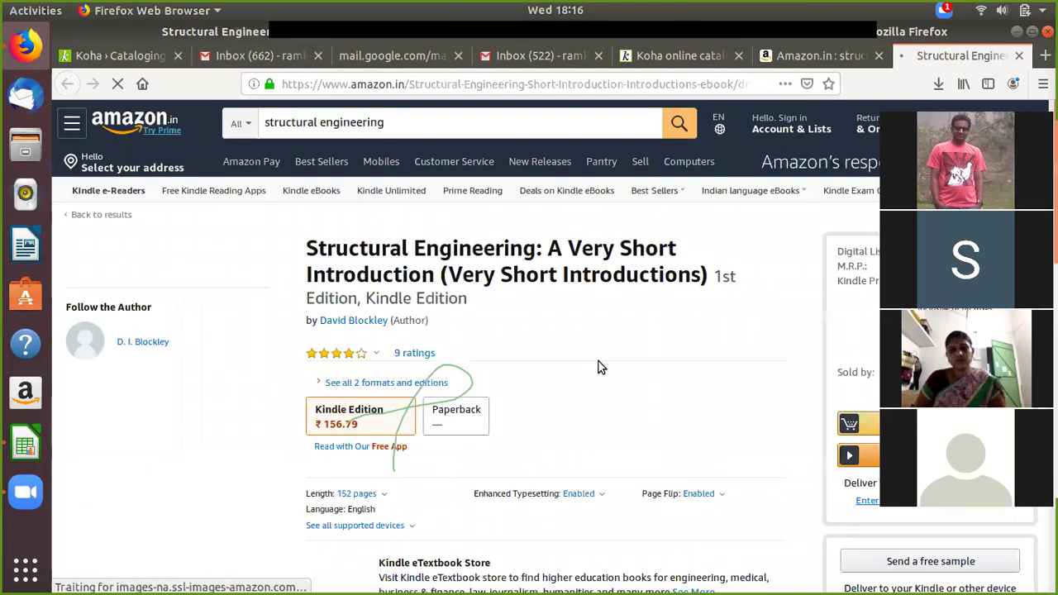
pyautogui.scroll(-1, 546, 331)
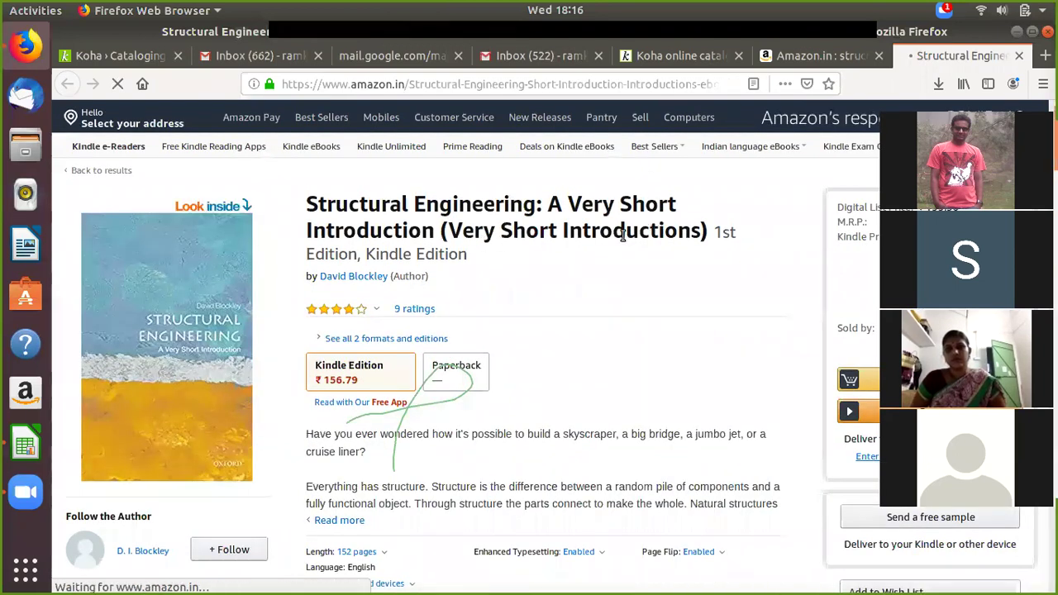
pyautogui.scroll(-3, 583, 239)
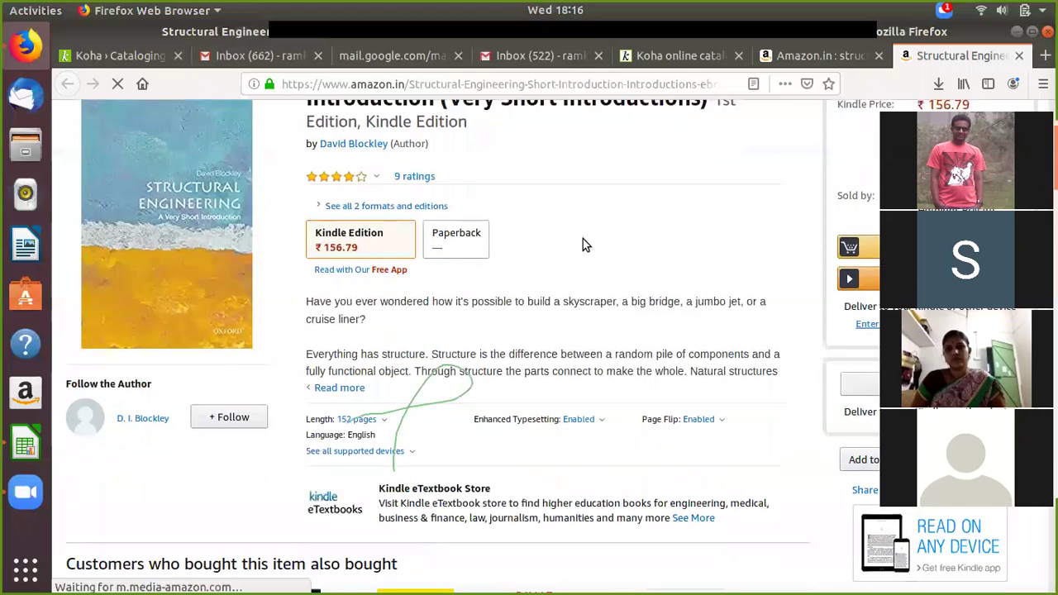
pyautogui.scroll(-4, 583, 240)
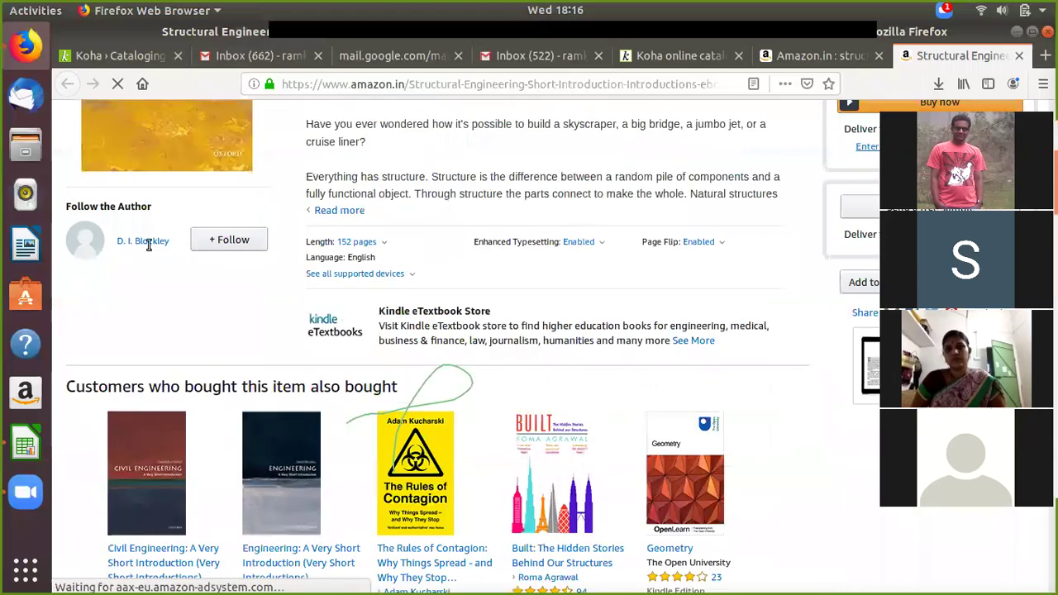
pyautogui.scroll(-5, 159, 261)
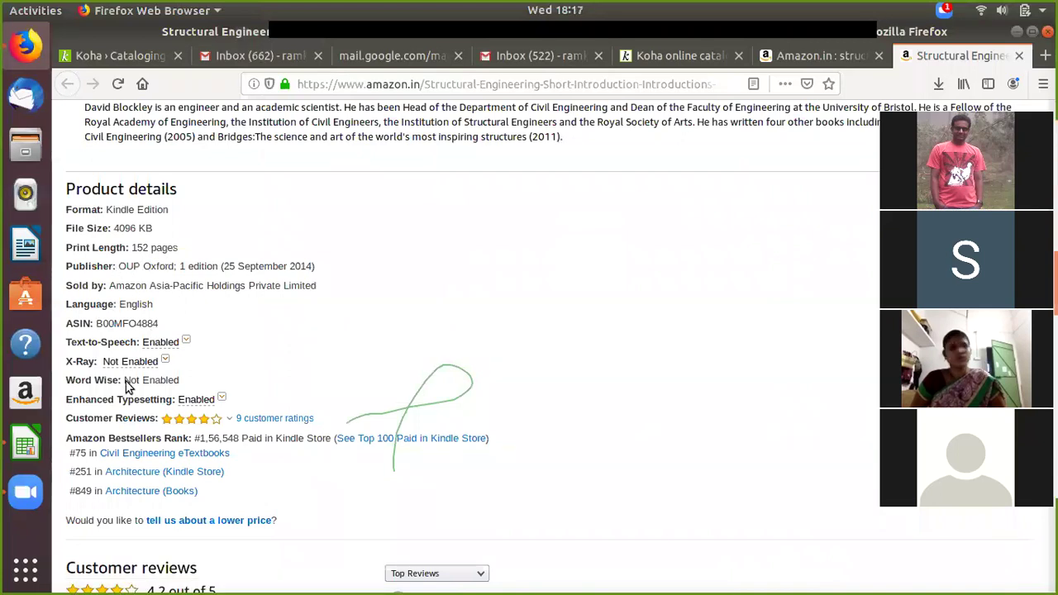
pyautogui.press('Tab')
pyautogui.scroll(-2, 429, 318)
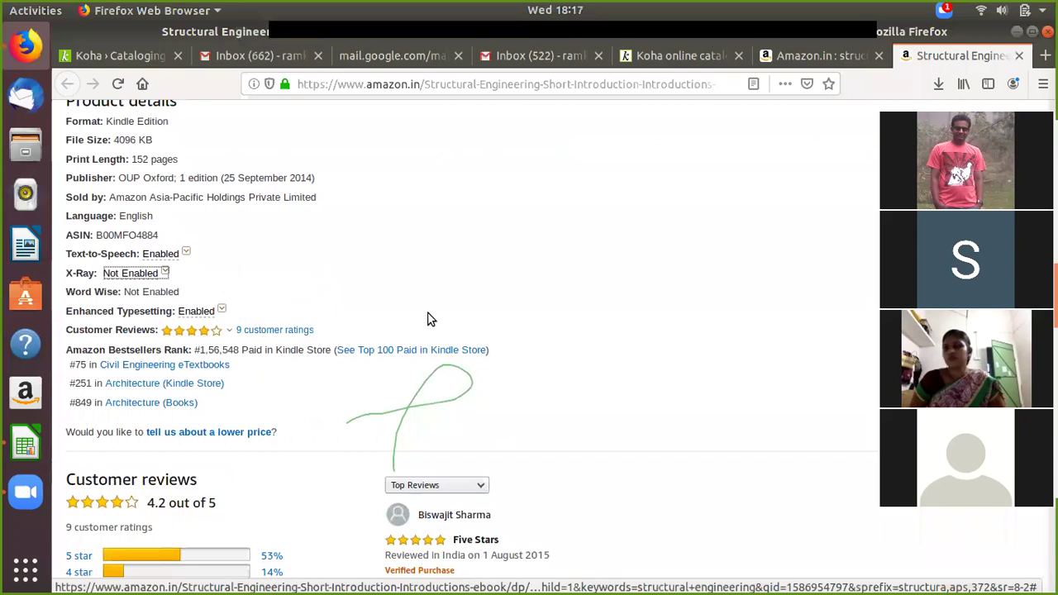
pyautogui.scroll(2, 429, 318)
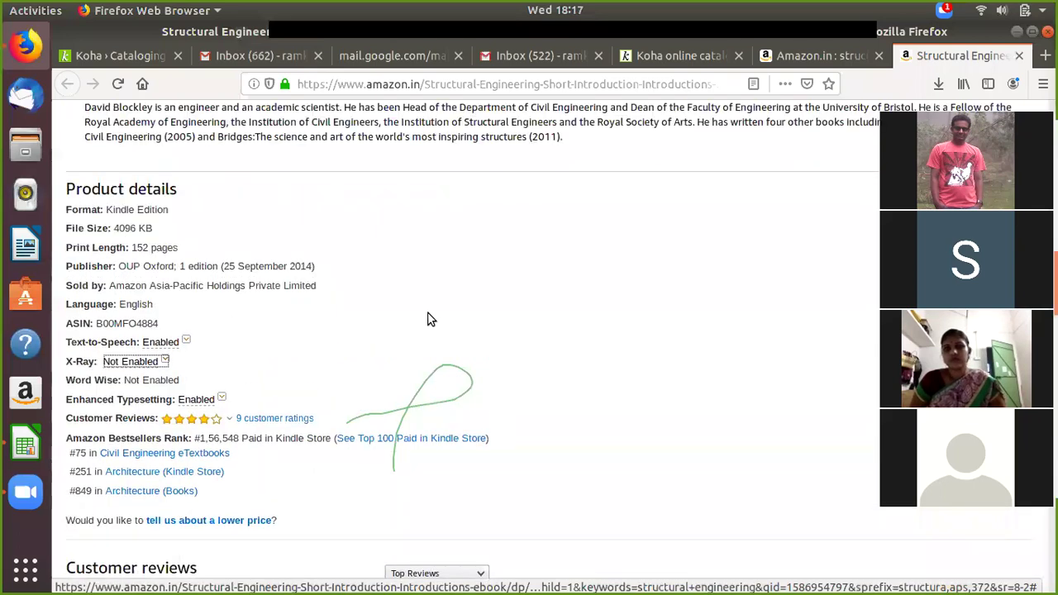
pyautogui.scroll(10, 429, 318)
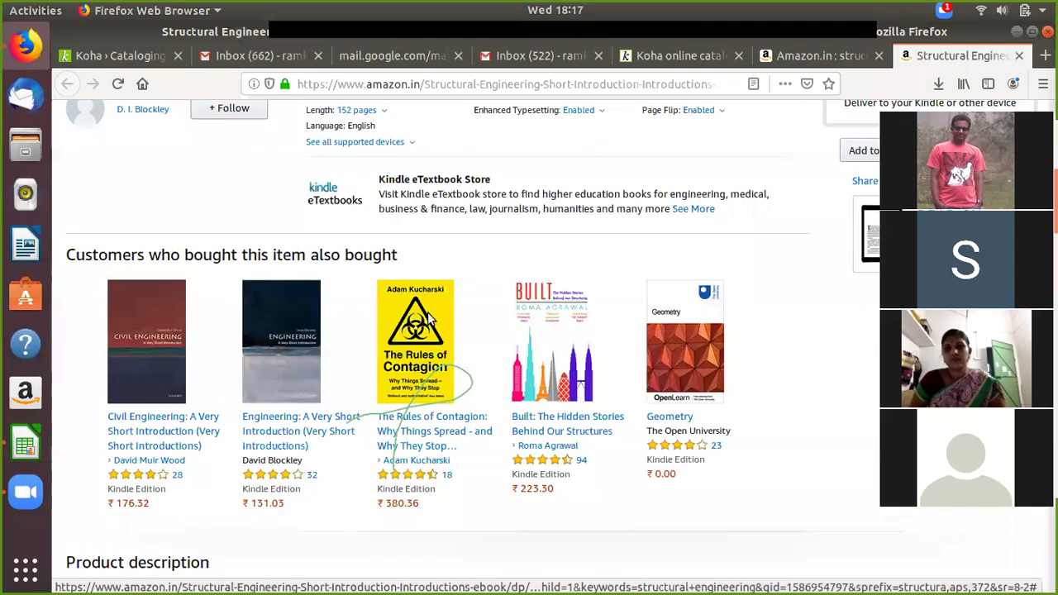
pyautogui.scroll(7, 539, 303)
pyautogui.scroll(3, 539, 306)
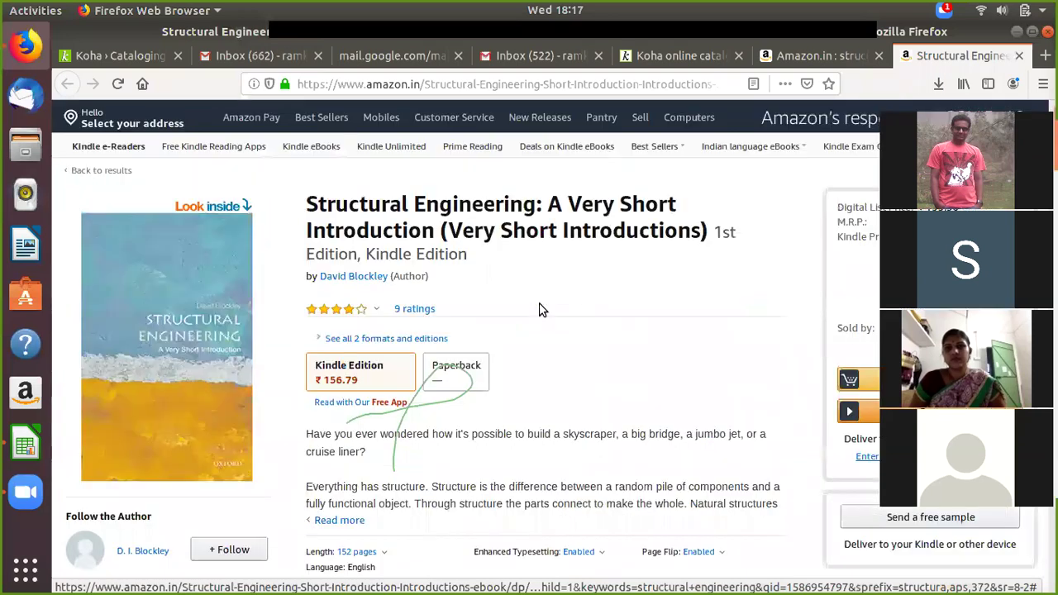
pyautogui.scroll(-4, 539, 307)
pyautogui.scroll(-2, 537, 267)
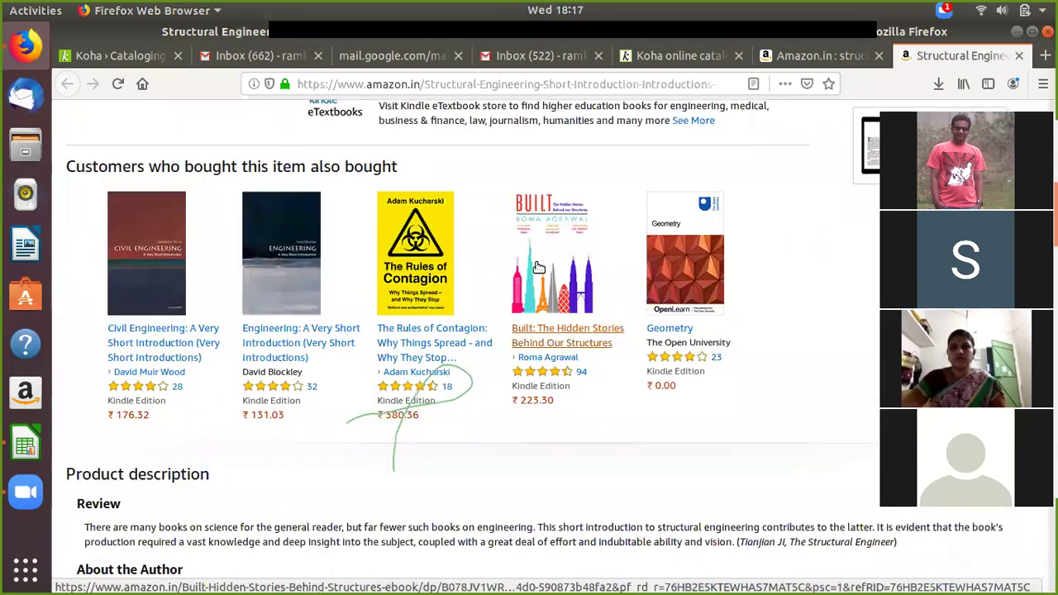
pyautogui.scroll(-3, 538, 267)
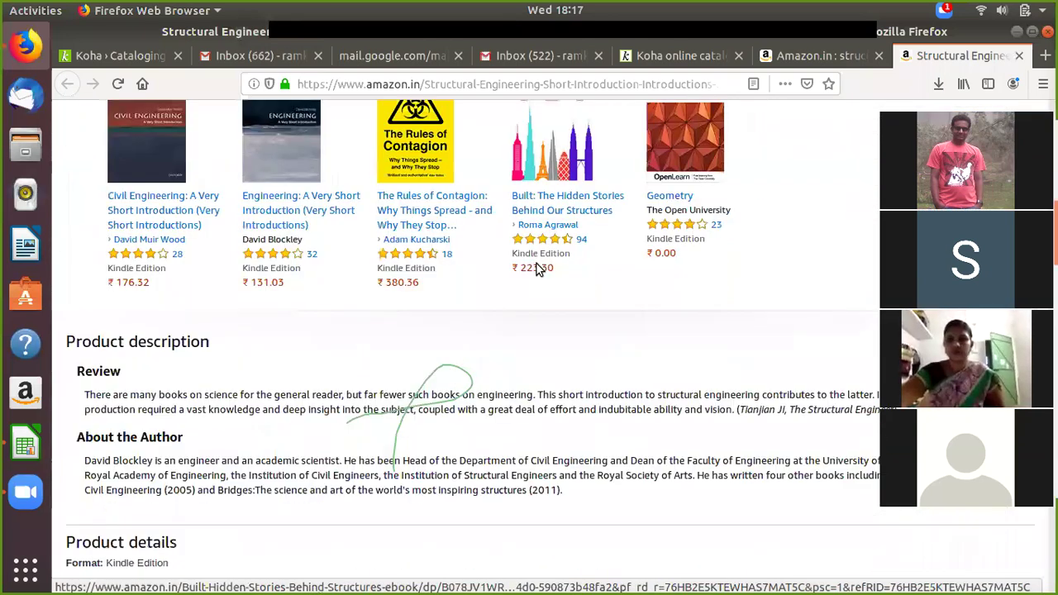
pyautogui.scroll(-5, 536, 267)
pyautogui.scroll(-3, 537, 267)
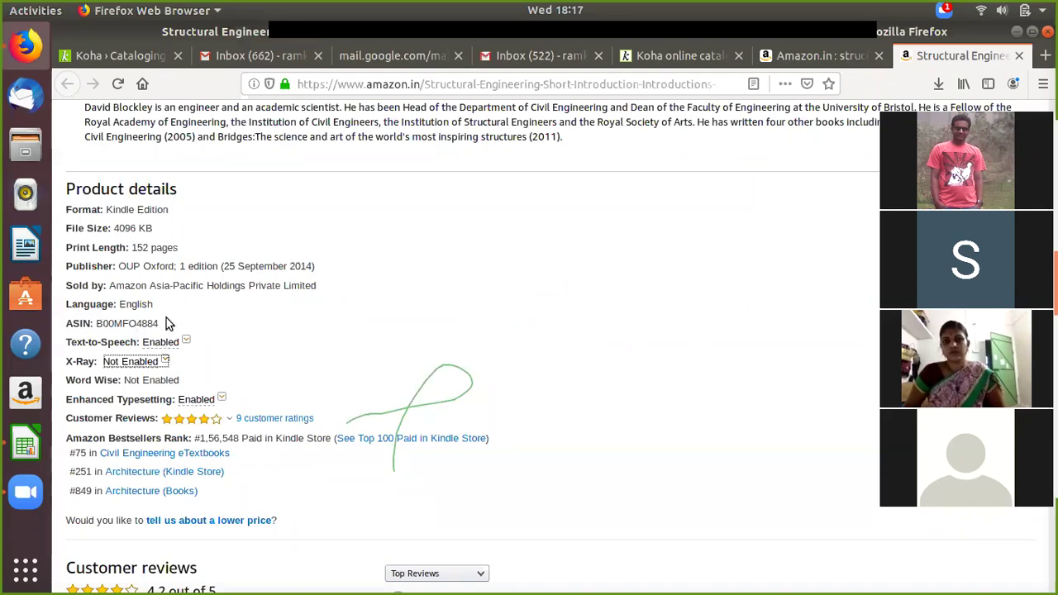
pyautogui.scroll(1, 306, 314)
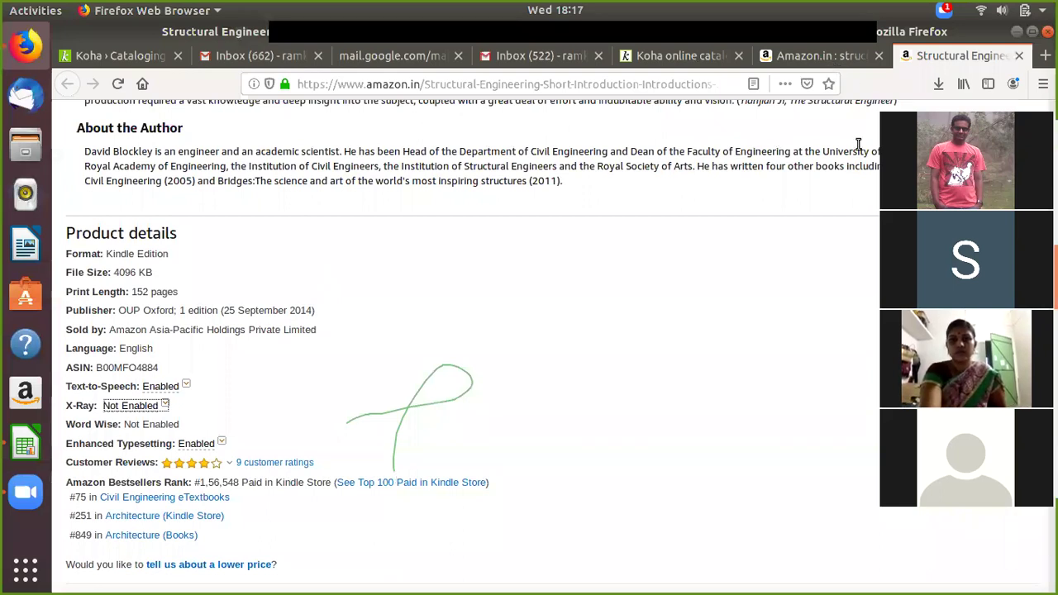
pyautogui.scroll(3, 380, 284)
# Step: Return to the results tab and scroll down to Structural Analysis Vol-1
pyautogui.click(772, 57)
pyautogui.scroll(-3, 561, 349)
pyautogui.scroll(-5, 560, 349)
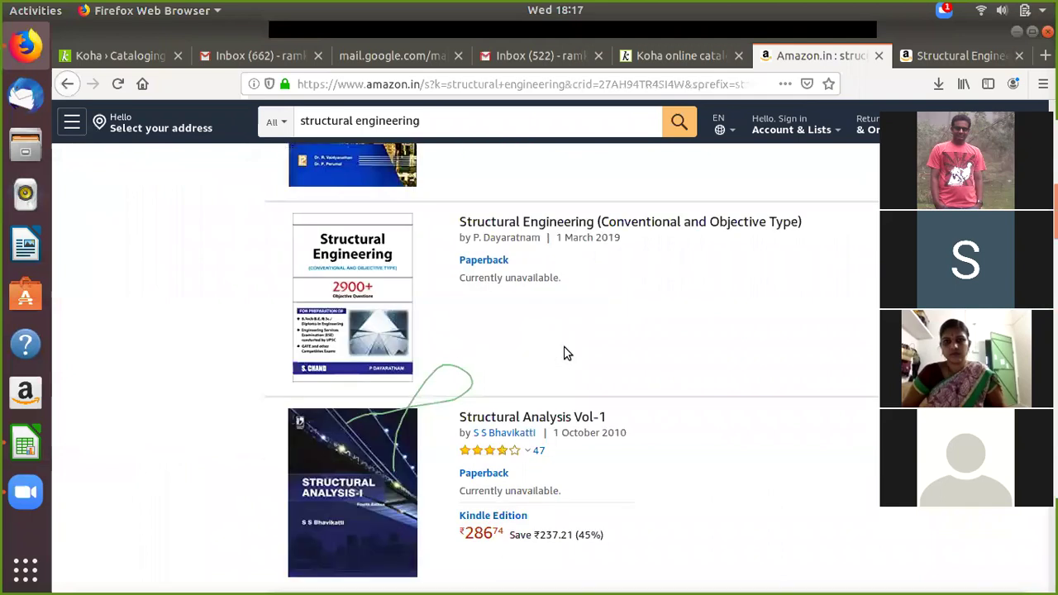
pyautogui.click(539, 283)
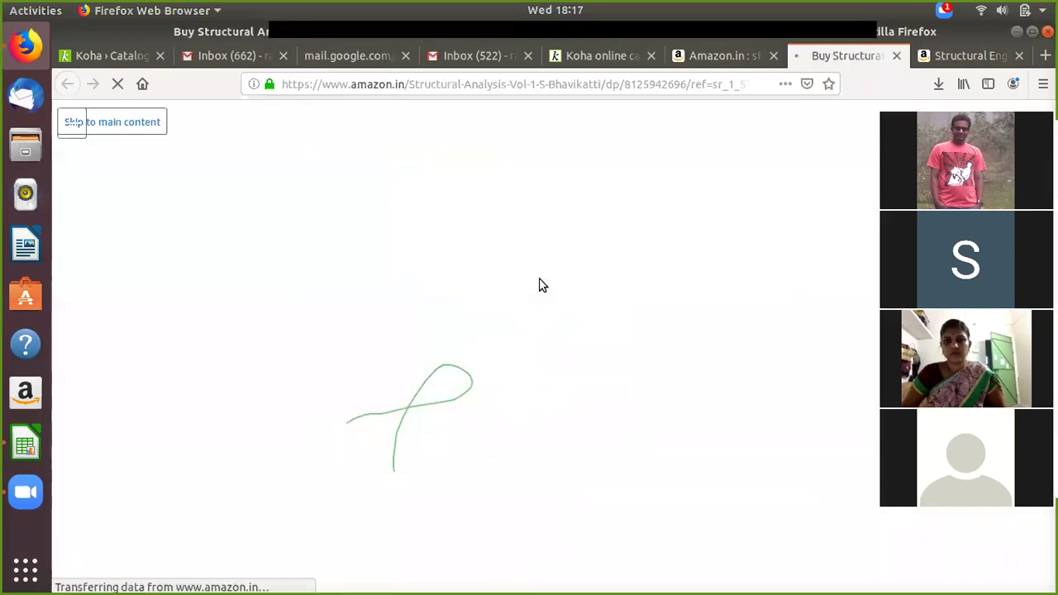
pyautogui.scroll(-5, 481, 347)
pyautogui.scroll(-10, 475, 351)
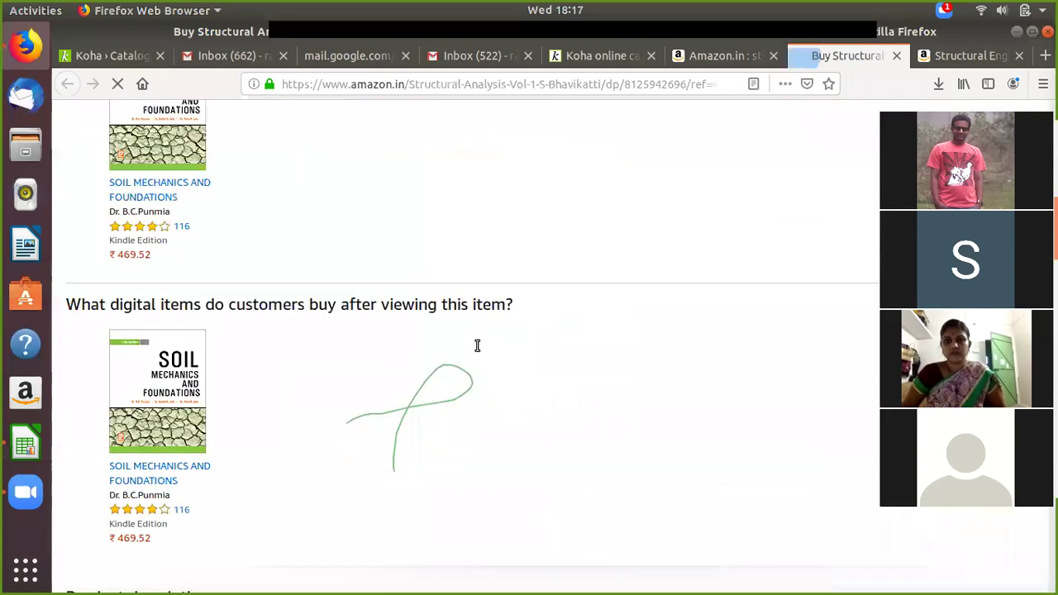
pyautogui.scroll(2, 456, 315)
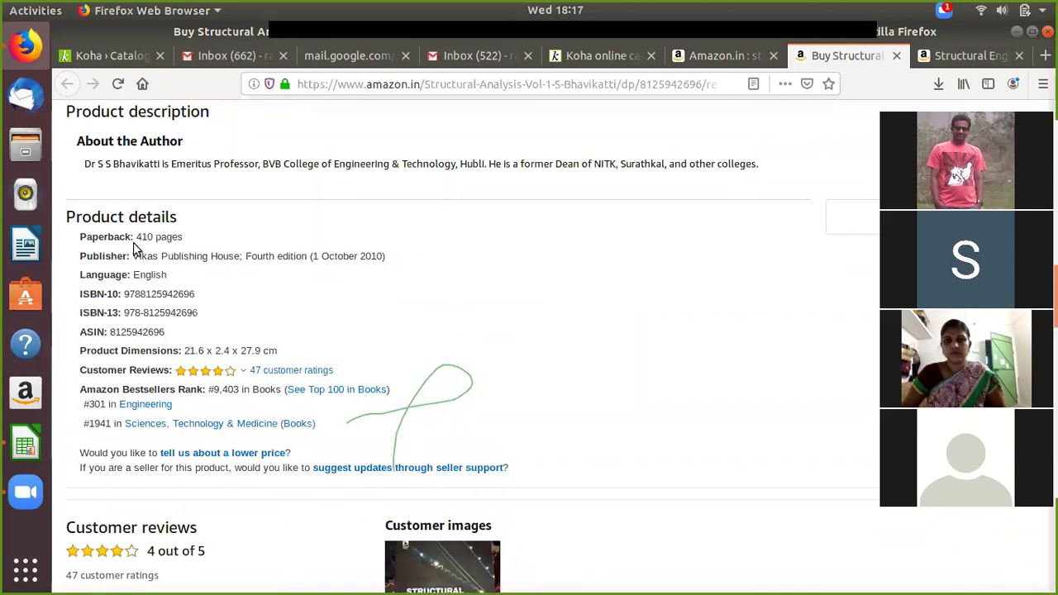
pyautogui.moveTo(208, 312); pyautogui.dragTo(128, 312)
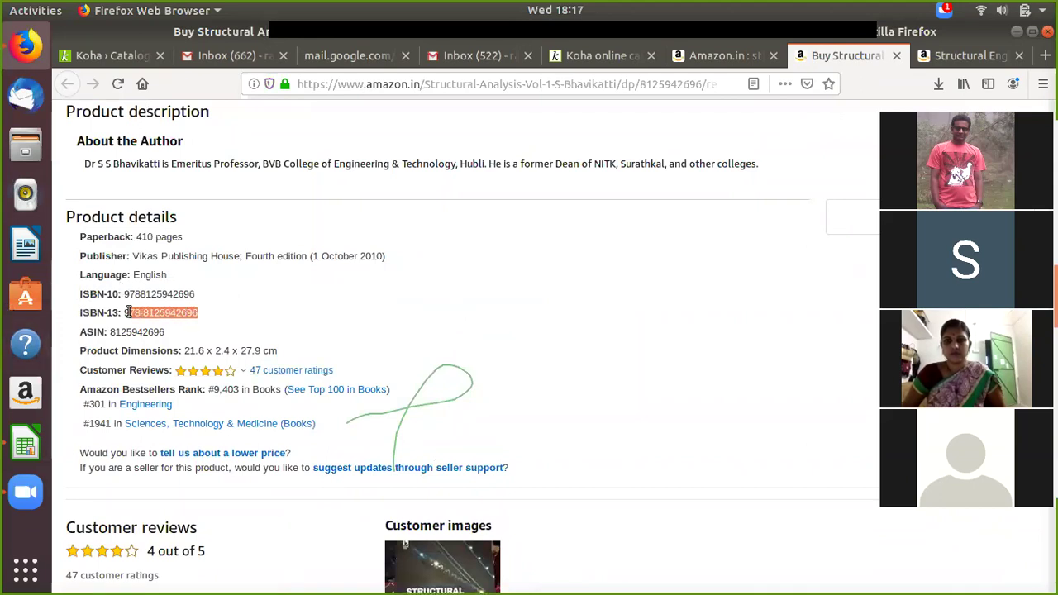
pyautogui.rightClick(126, 312)
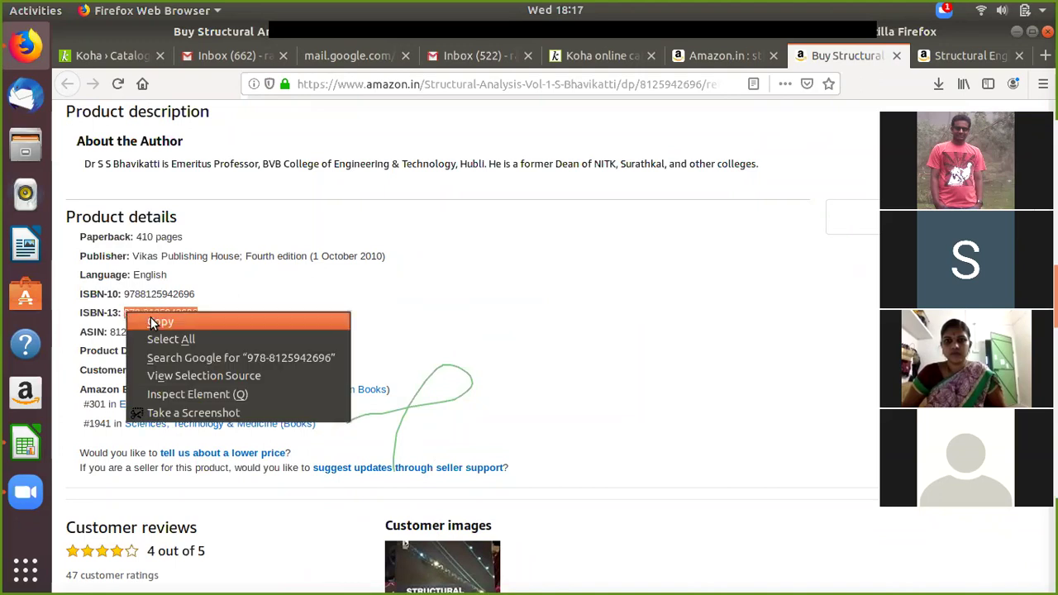
pyautogui.click(153, 320)
pyautogui.click(96, 58)
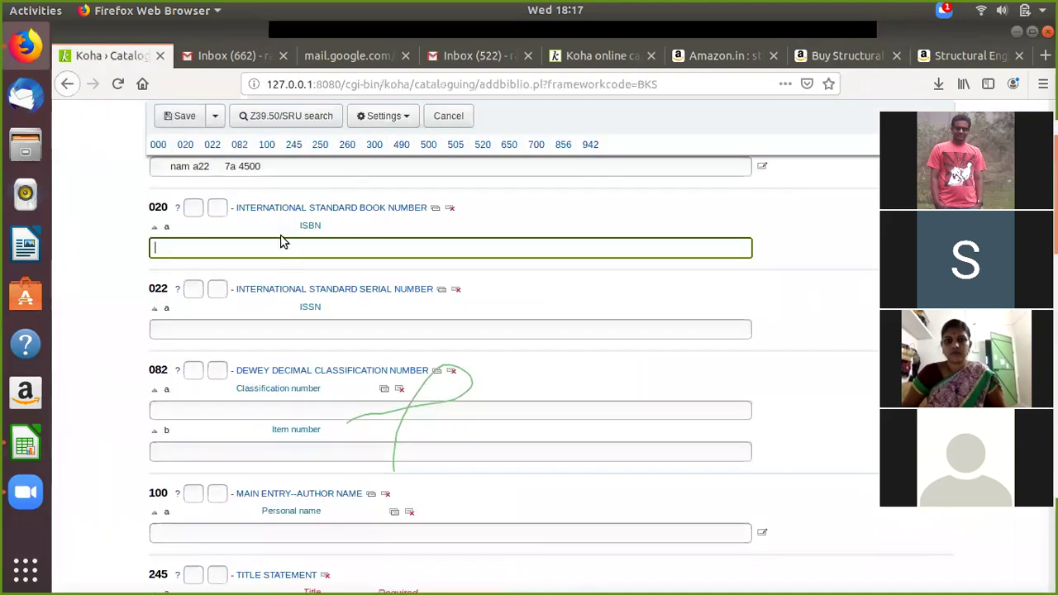
pyautogui.rightClick(262, 248)
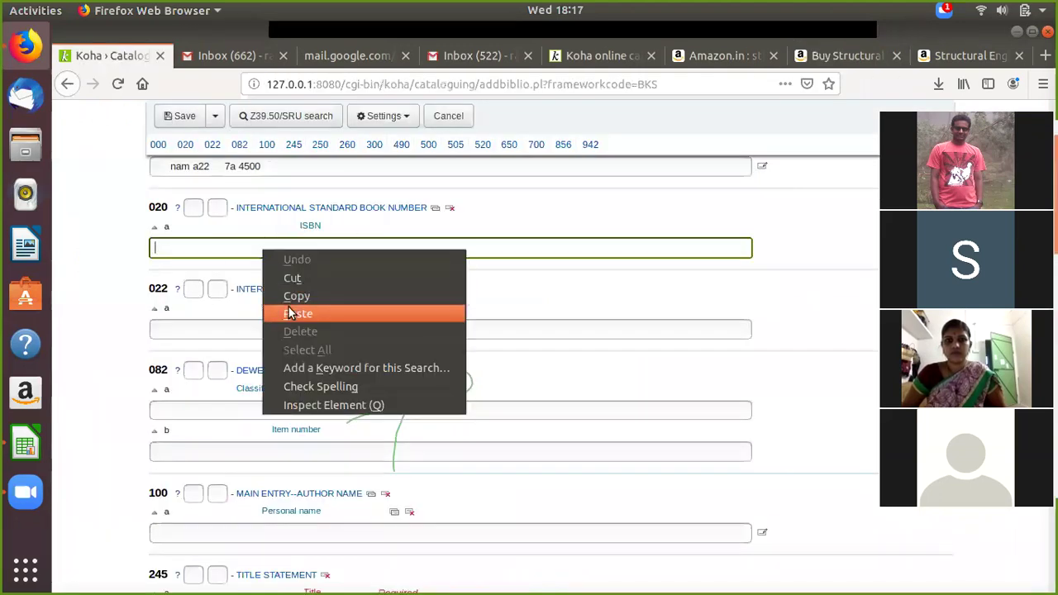
pyautogui.click(289, 307)
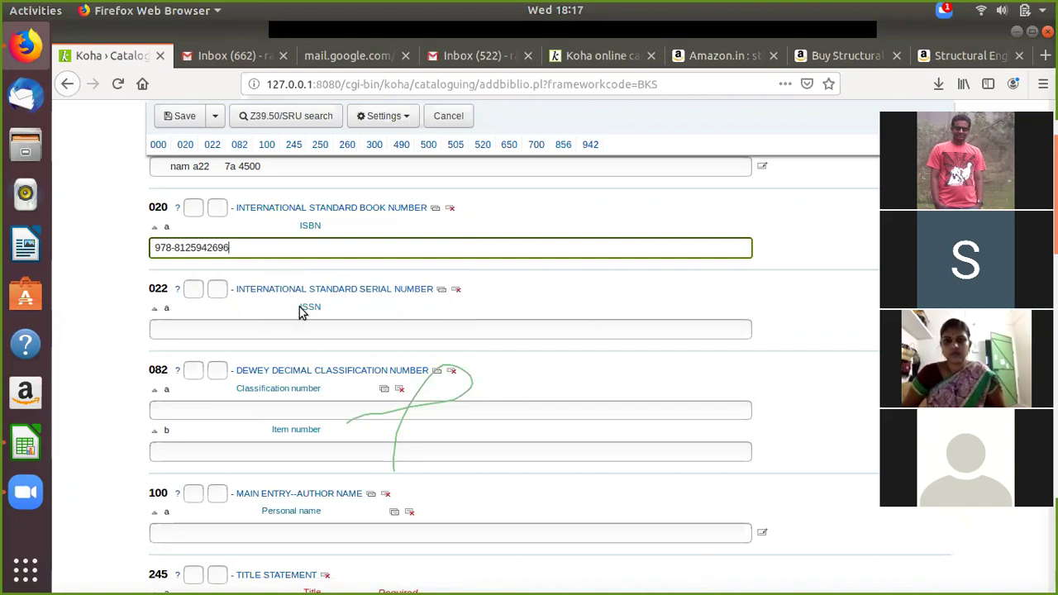
# Step: Place the cursor in the Koha Title field and return to the Amazon product page
pyautogui.scroll(-3, 356, 320)
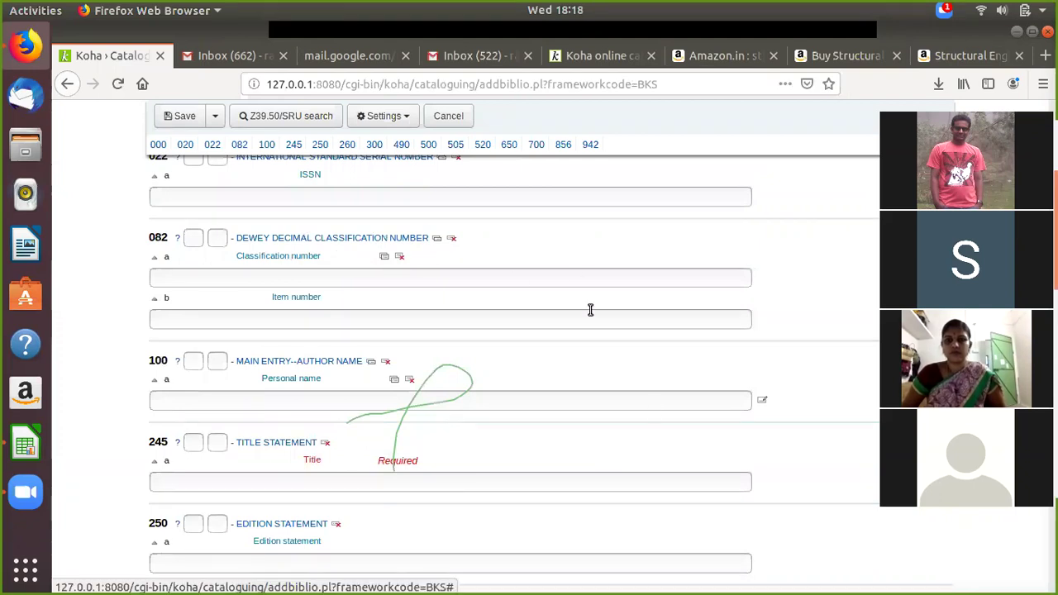
pyautogui.scroll(-3, 576, 393)
pyautogui.scroll(9, 576, 397)
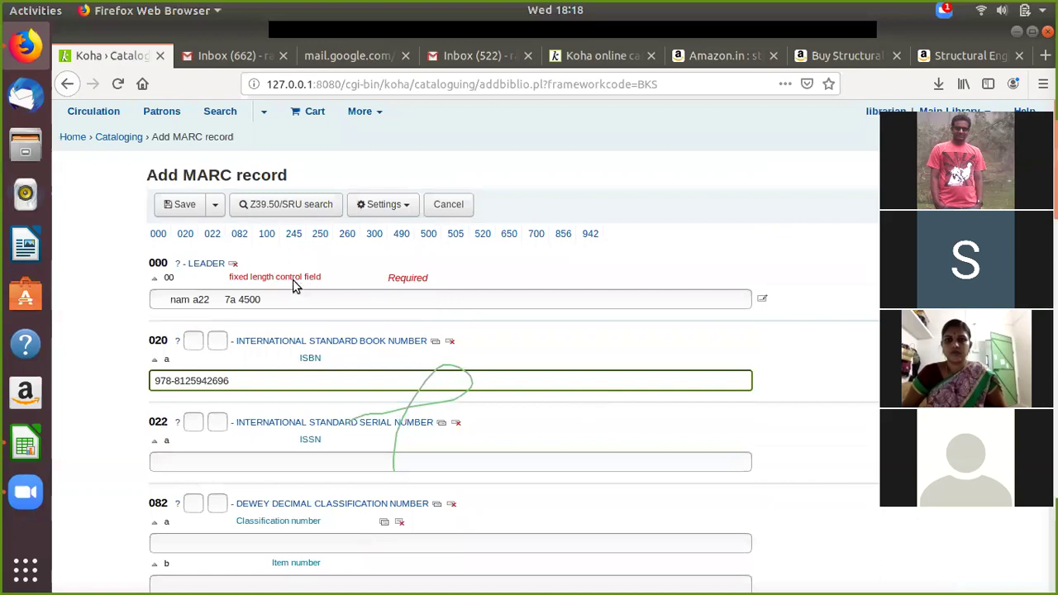
pyautogui.scroll(-4, 471, 302)
pyautogui.scroll(2, 449, 298)
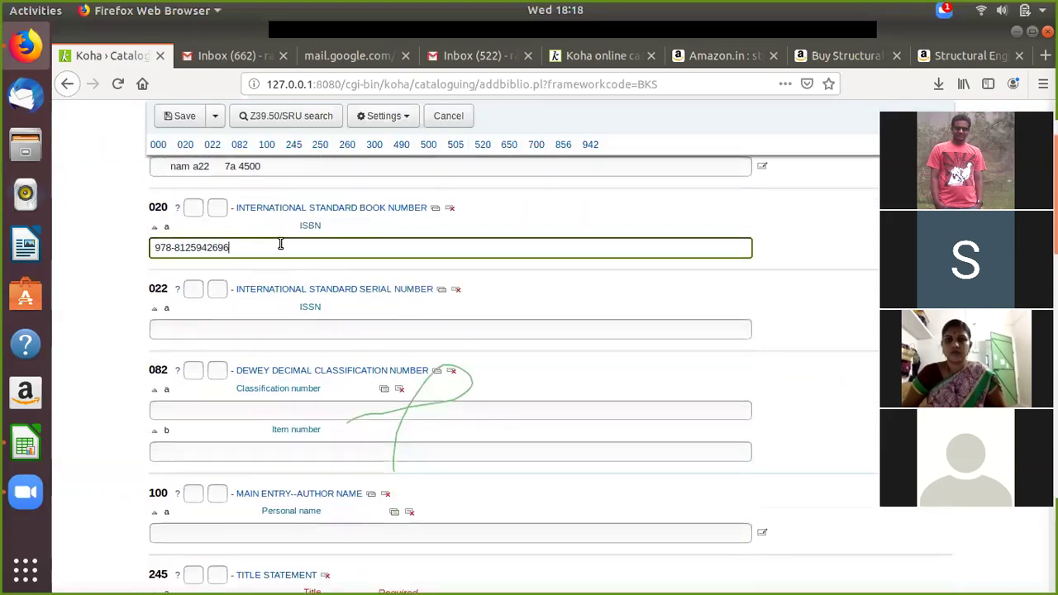
pyautogui.scroll(-5, 279, 244)
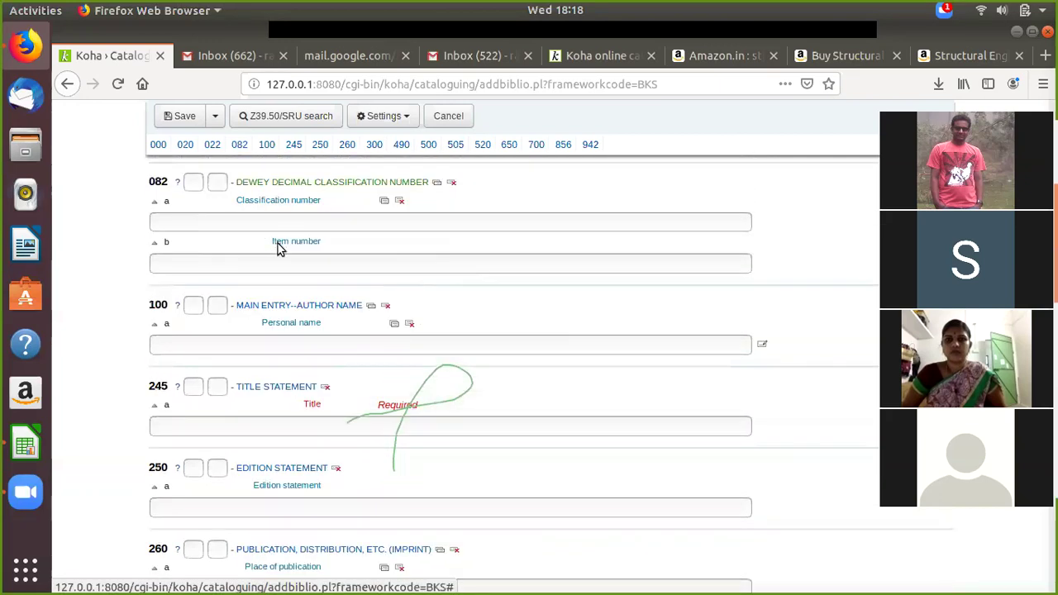
pyautogui.click(210, 297)
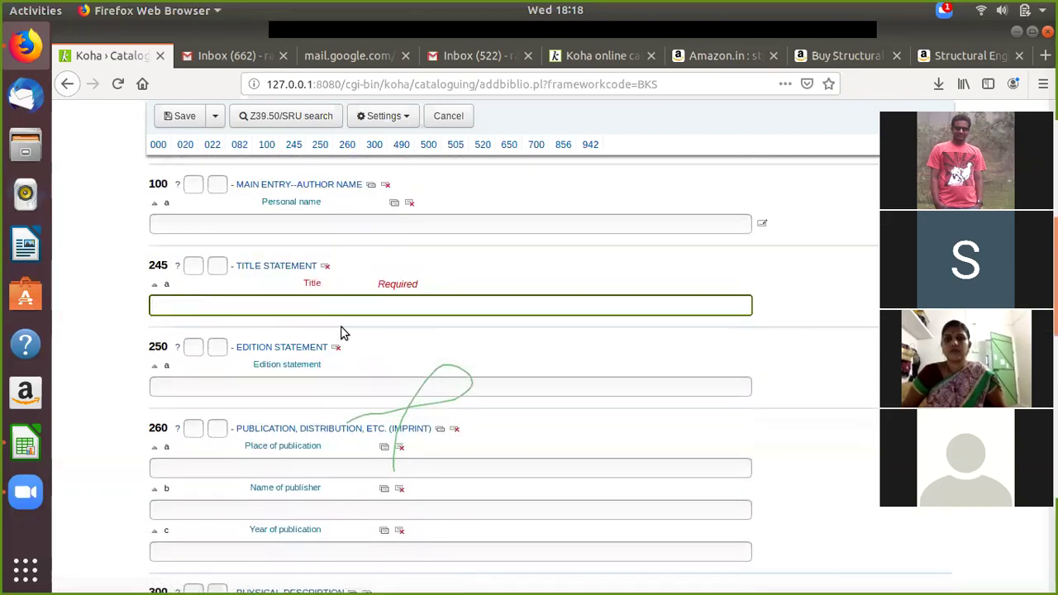
pyautogui.click(835, 56)
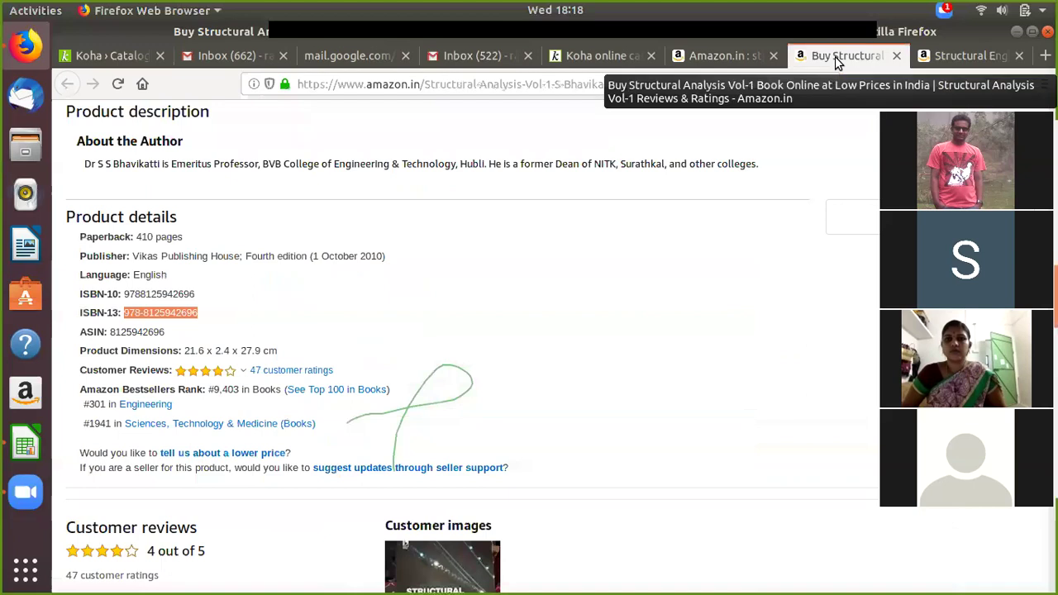
# Step: Copy the Amazon title 'Structural Analysis Vol-1' into Koha's 245 Title field
pyautogui.scroll(15, 370, 261)
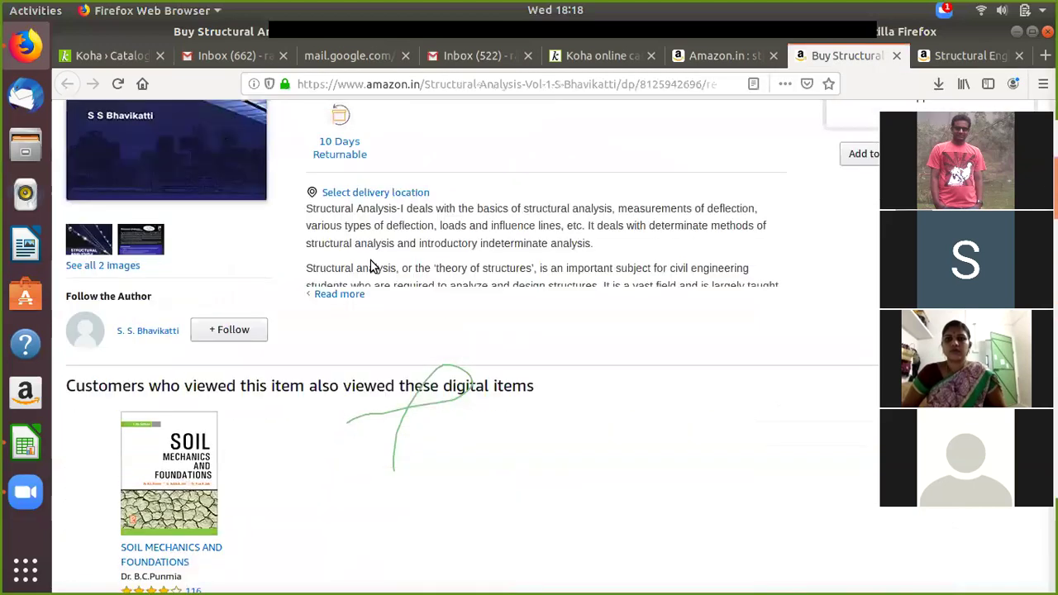
pyautogui.scroll(2, 301, 182)
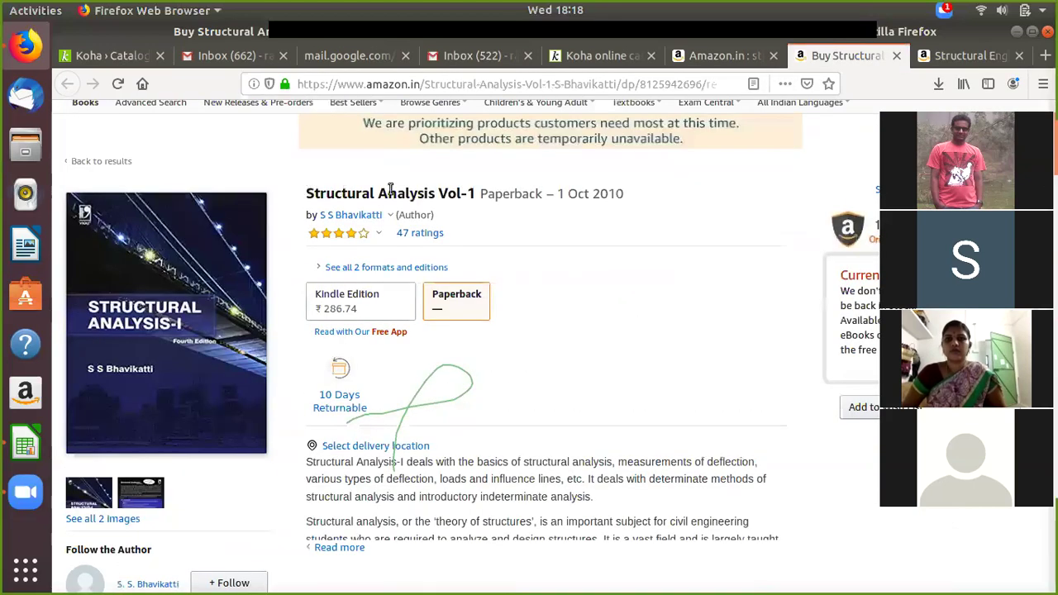
pyautogui.tripleClick(461, 196)
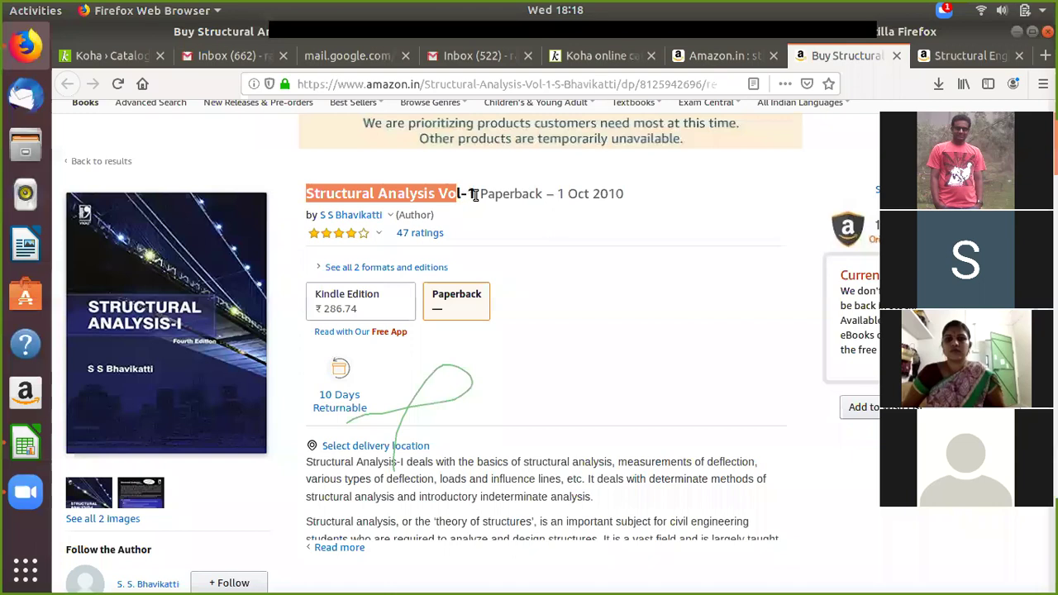
pyautogui.moveTo(485, 213); pyautogui.dragTo(477, 197)
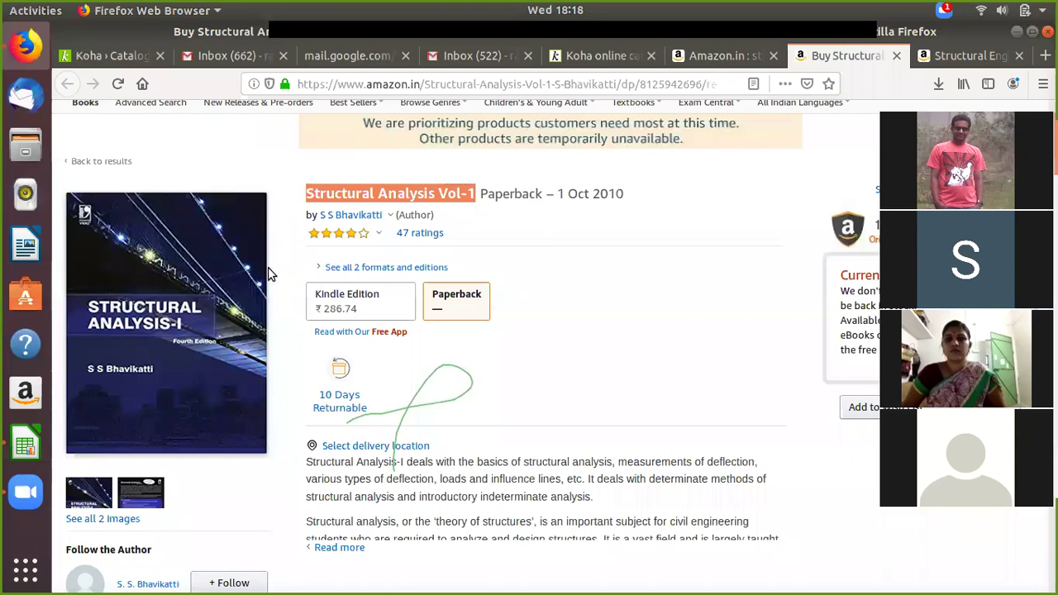
pyautogui.hotkey('alt', '1')
pyautogui.click(212, 308)
pyautogui.rightClick(211, 308)
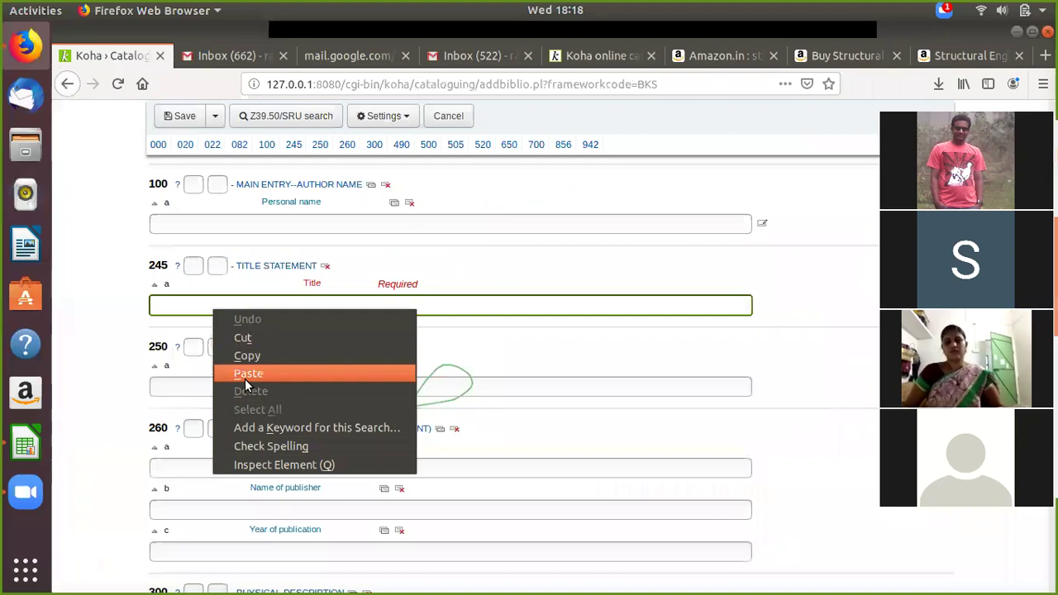
pyautogui.click(213, 374)
pyautogui.scroll(-1, 490, 381)
pyautogui.scroll(-1, 491, 381)
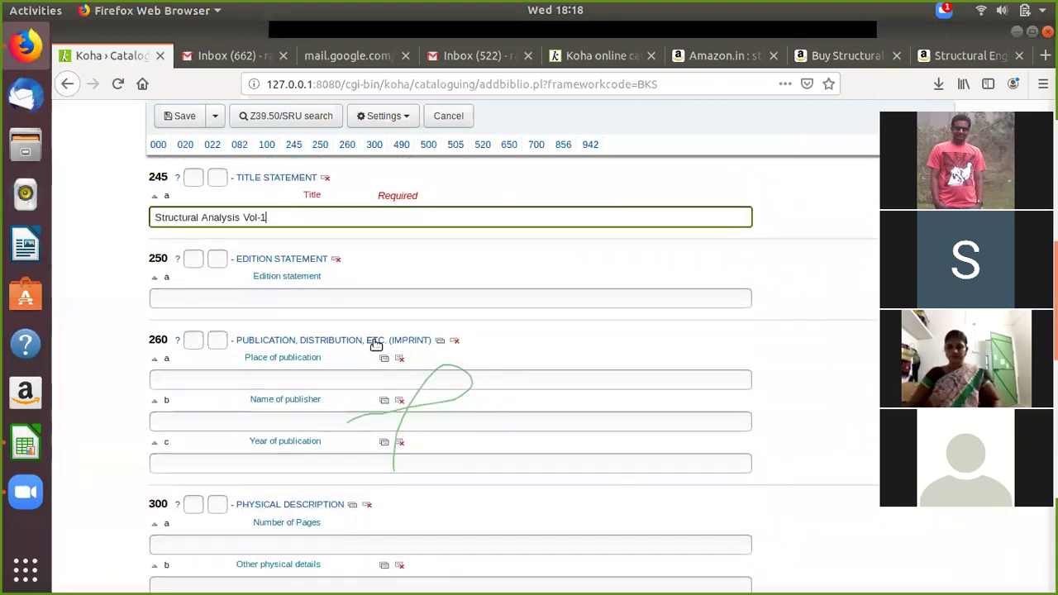
pyautogui.click(294, 298)
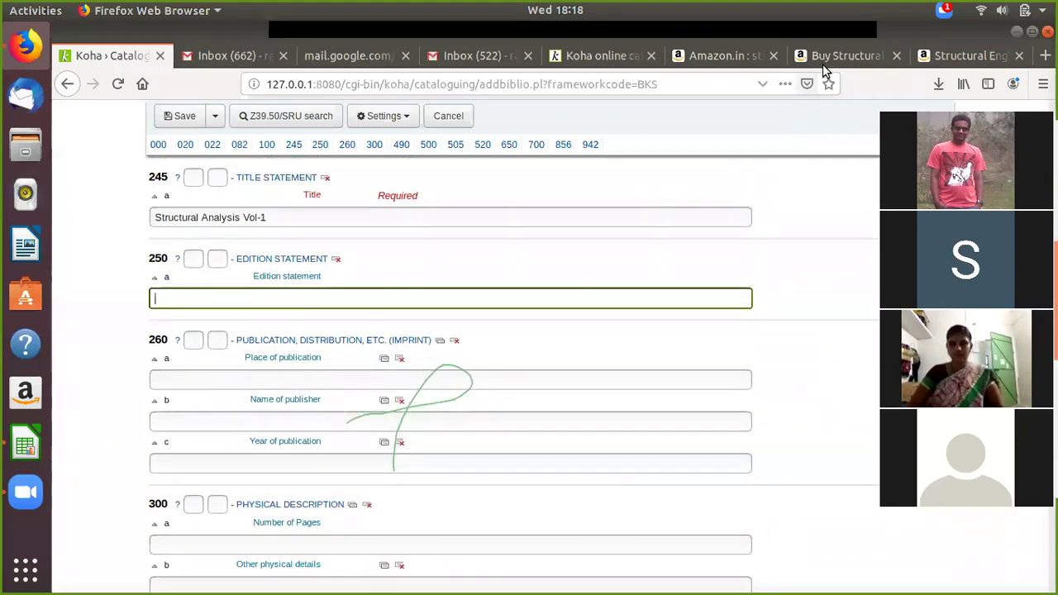
# Step: Copy 'Fourth edition' from Amazon's product details into Koha's 250 Edition statement field
pyautogui.click(822, 56)
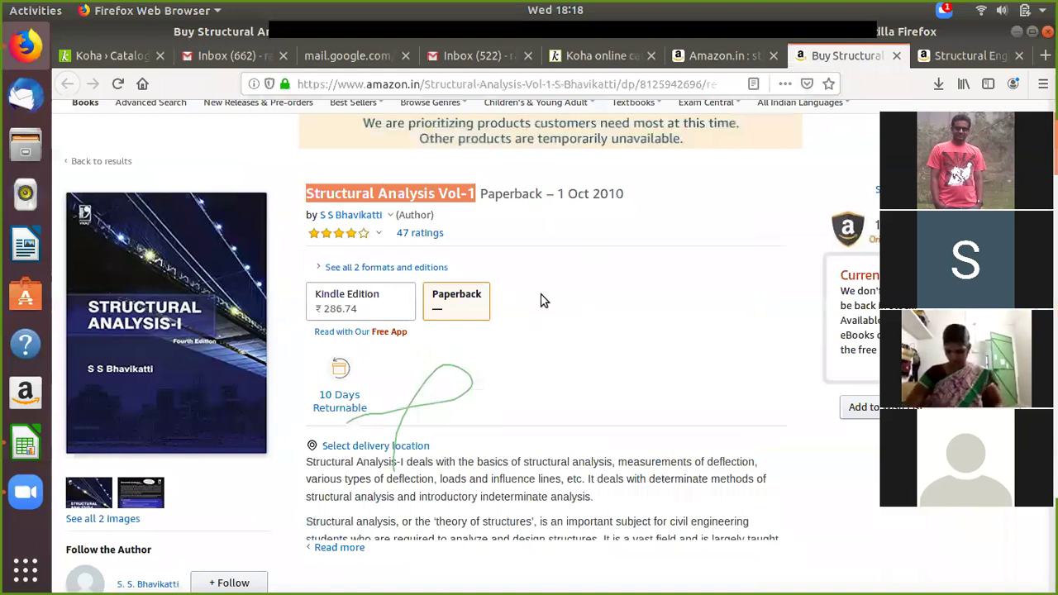
pyautogui.scroll(-10, 543, 294)
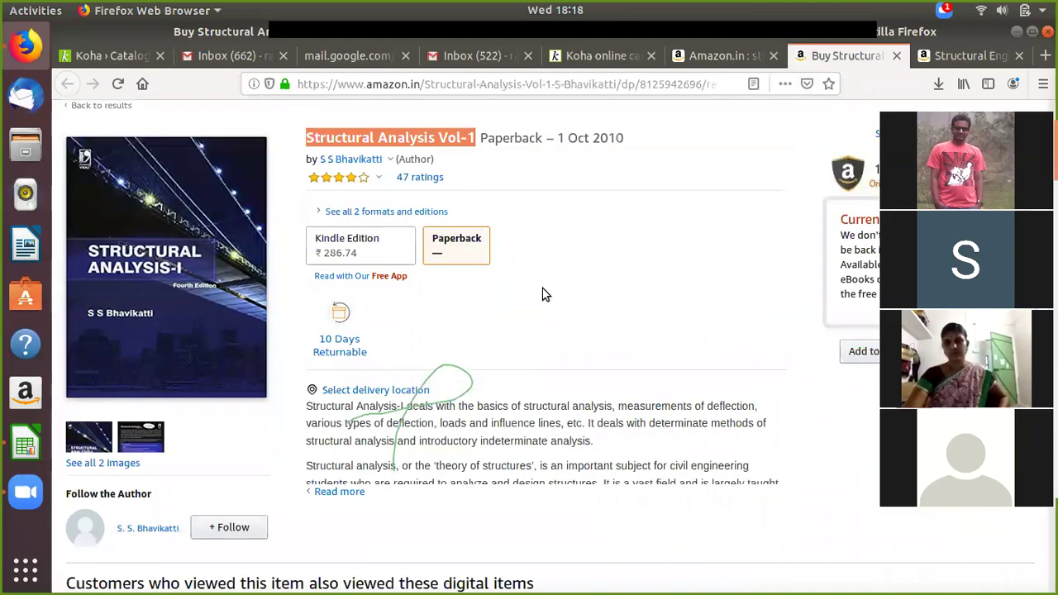
pyautogui.scroll(-5, 543, 295)
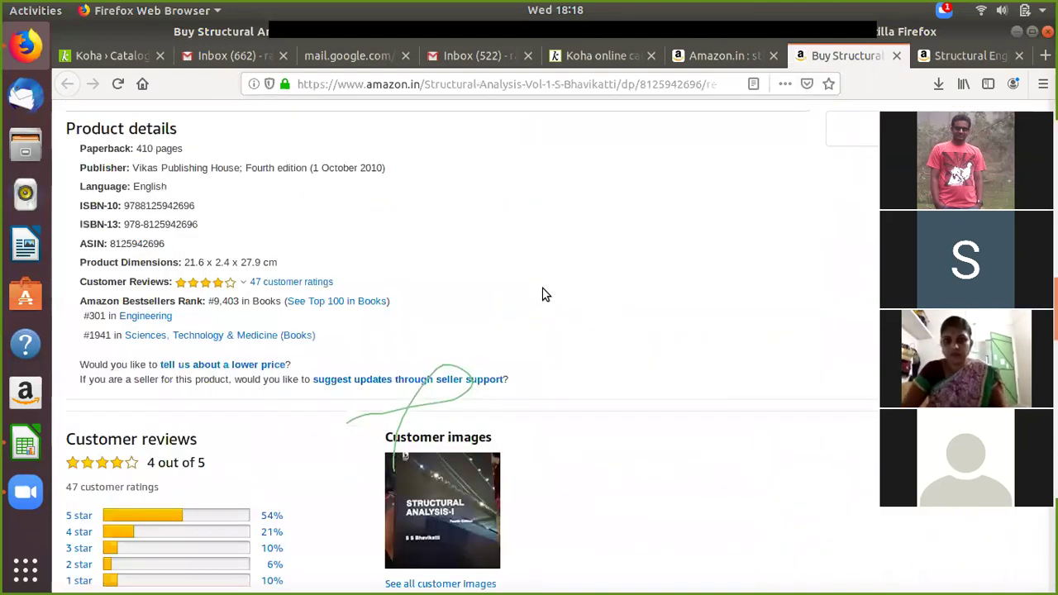
pyautogui.moveTo(245, 167); pyautogui.dragTo(308, 167)
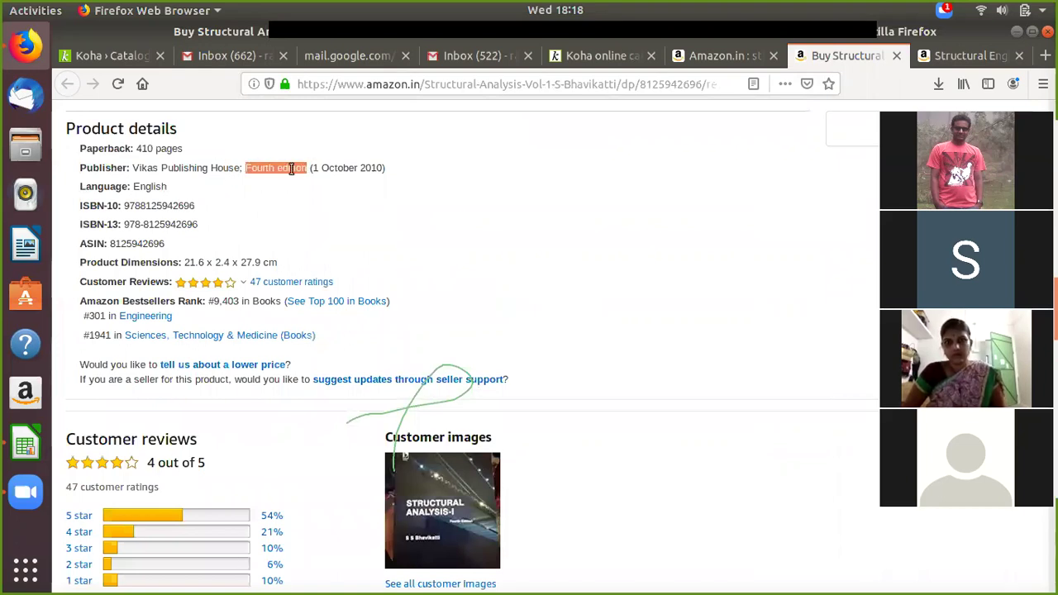
pyautogui.rightClick(290, 170)
pyautogui.click(306, 183)
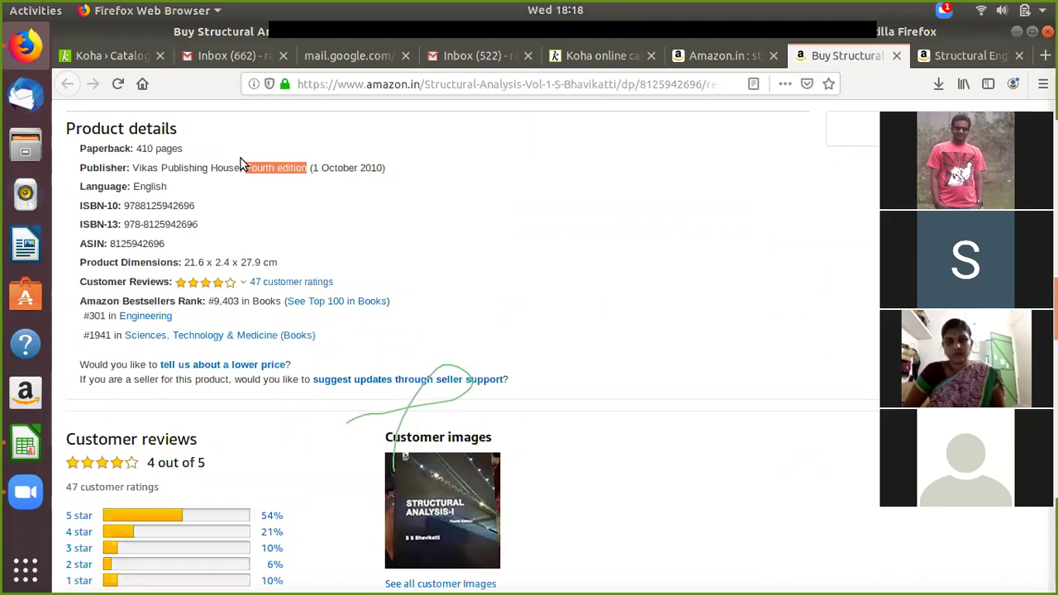
pyautogui.click(129, 51)
pyautogui.rightClick(211, 306)
pyautogui.click(243, 370)
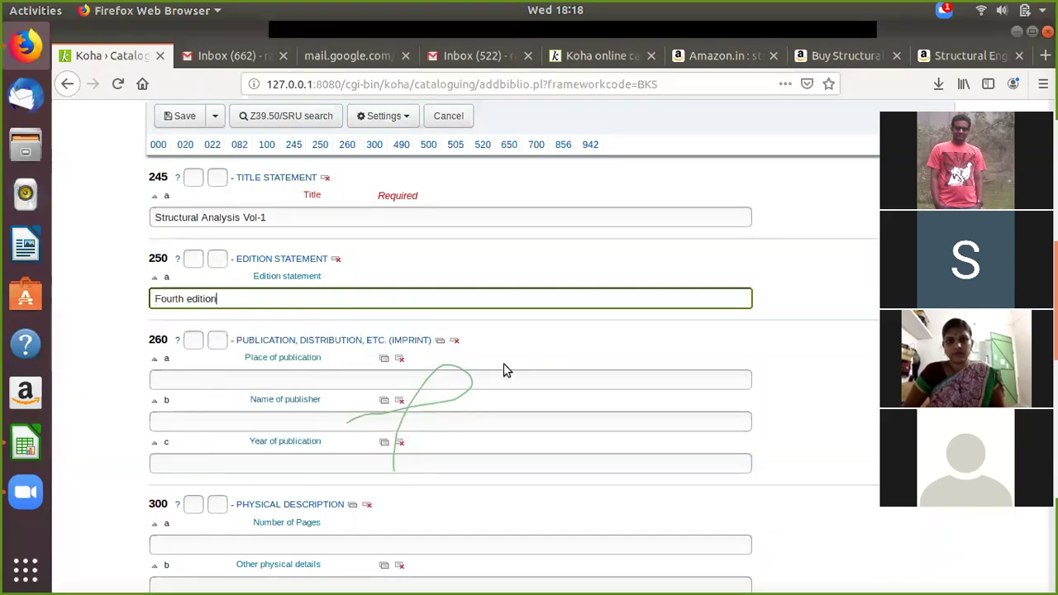
pyautogui.scroll(-3, 435, 354)
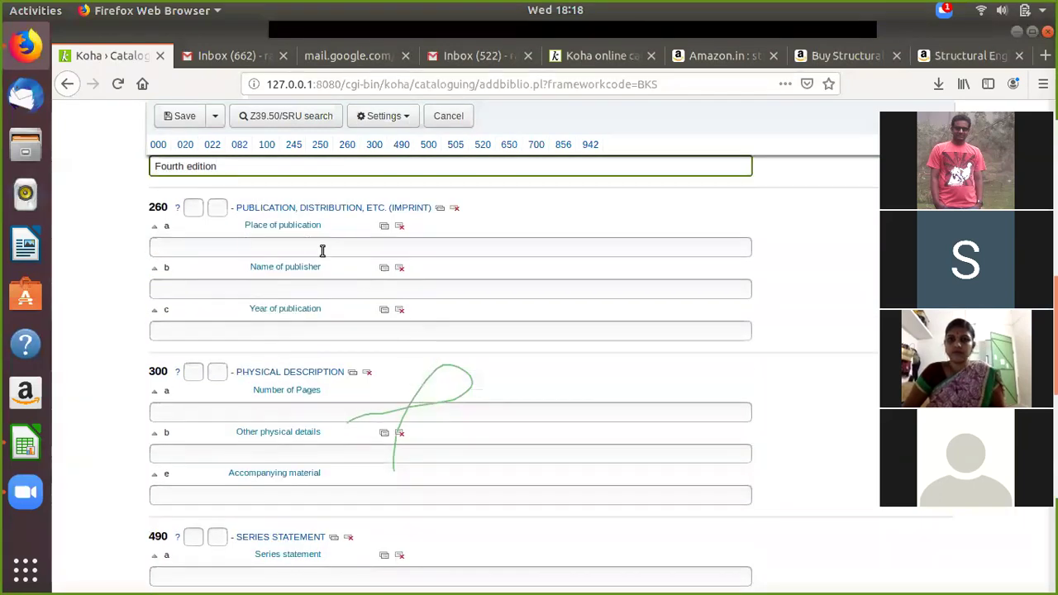
# Step: Enter New Delhi as the place of publication
pyautogui.click(277, 247)
pyautogui.write('New Delhi')
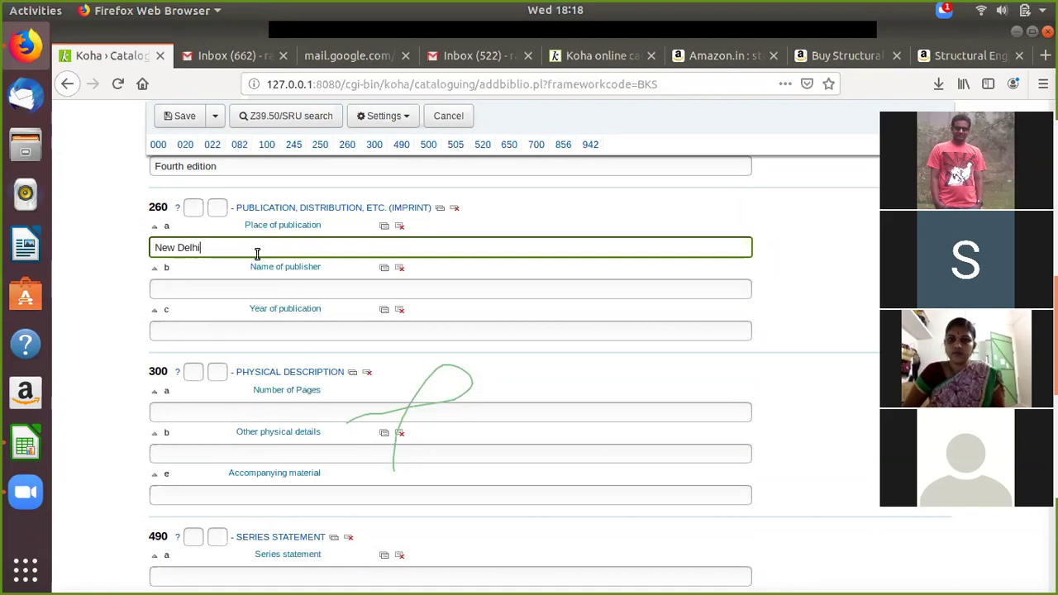
pyautogui.scroll(-3, 248, 281)
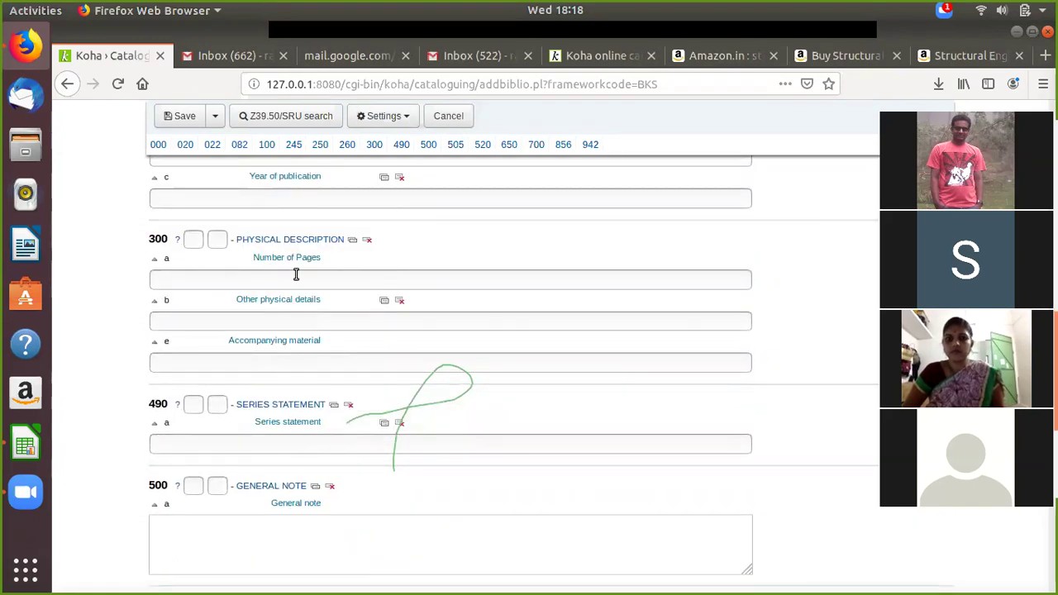
# Step: Copy the 410 page count from Amazon into the 300 Number of Pages field
pyautogui.click(839, 55)
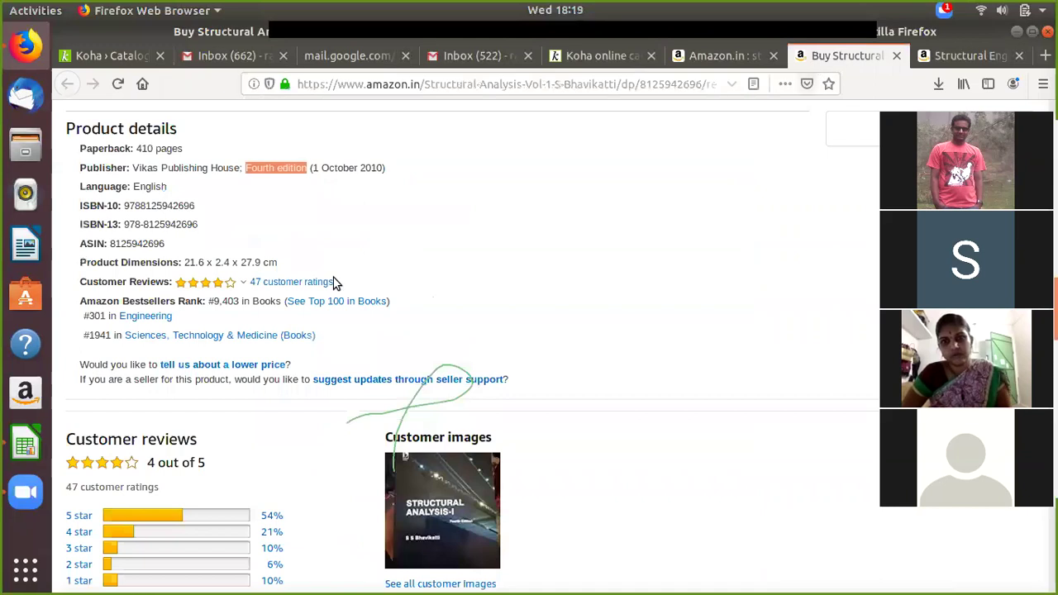
pyautogui.moveTo(186, 150); pyautogui.dragTo(136, 150)
pyautogui.rightClick(142, 153)
pyautogui.click(169, 158)
pyautogui.click(107, 56)
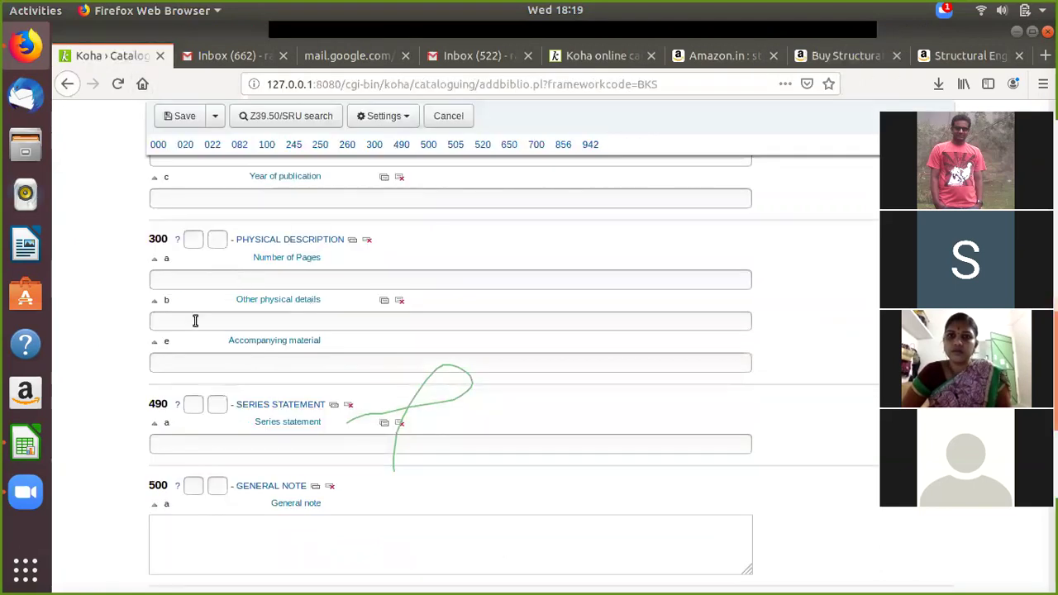
pyautogui.click(185, 279)
pyautogui.rightClick(184, 279)
pyautogui.click(209, 340)
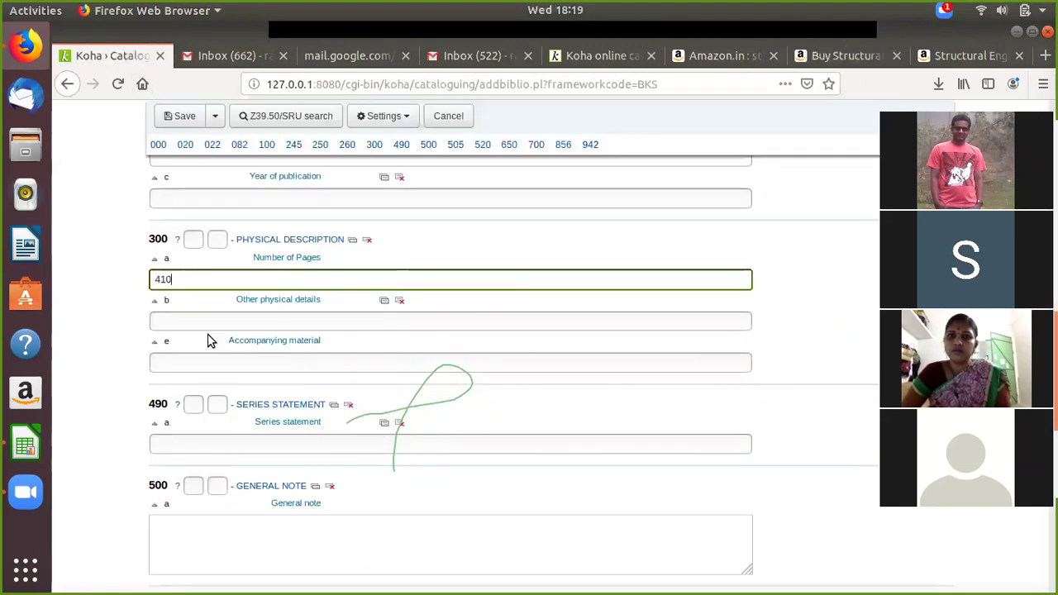
pyautogui.scroll(-5, 378, 365)
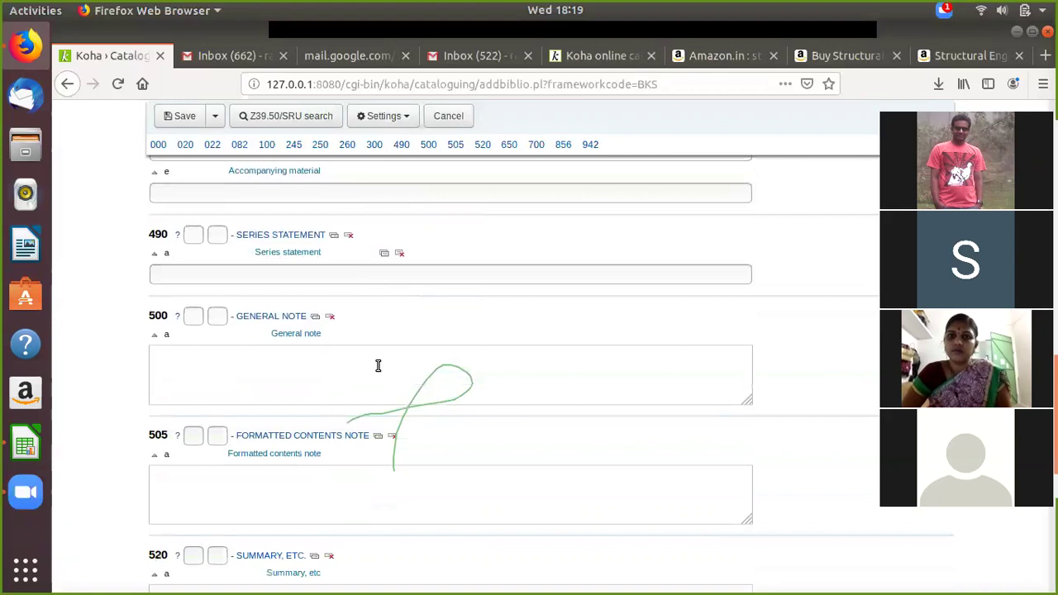
pyautogui.scroll(6, 377, 364)
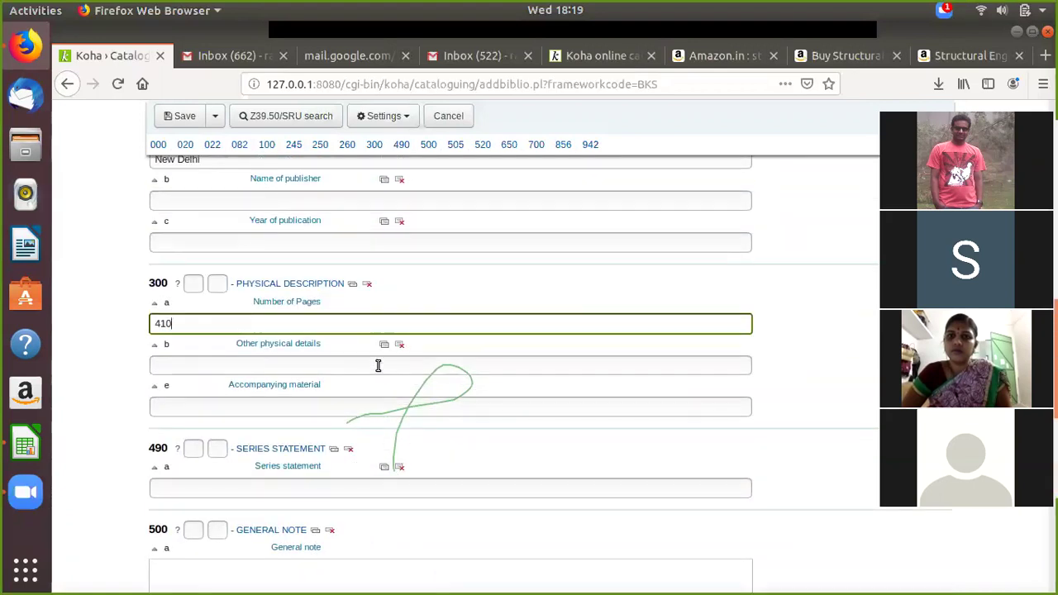
pyautogui.scroll(2, 377, 364)
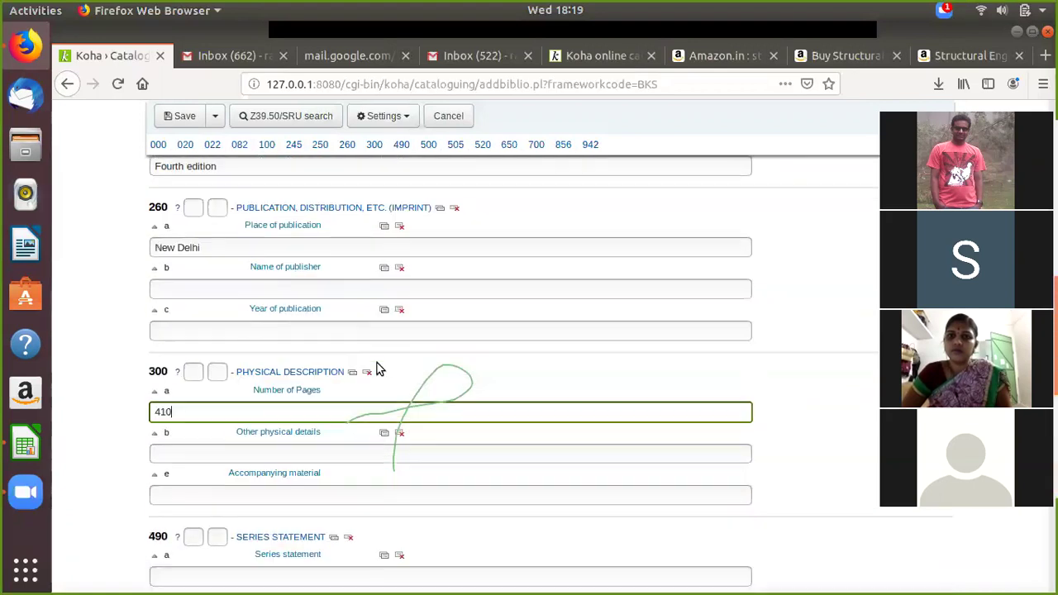
pyautogui.click(830, 64)
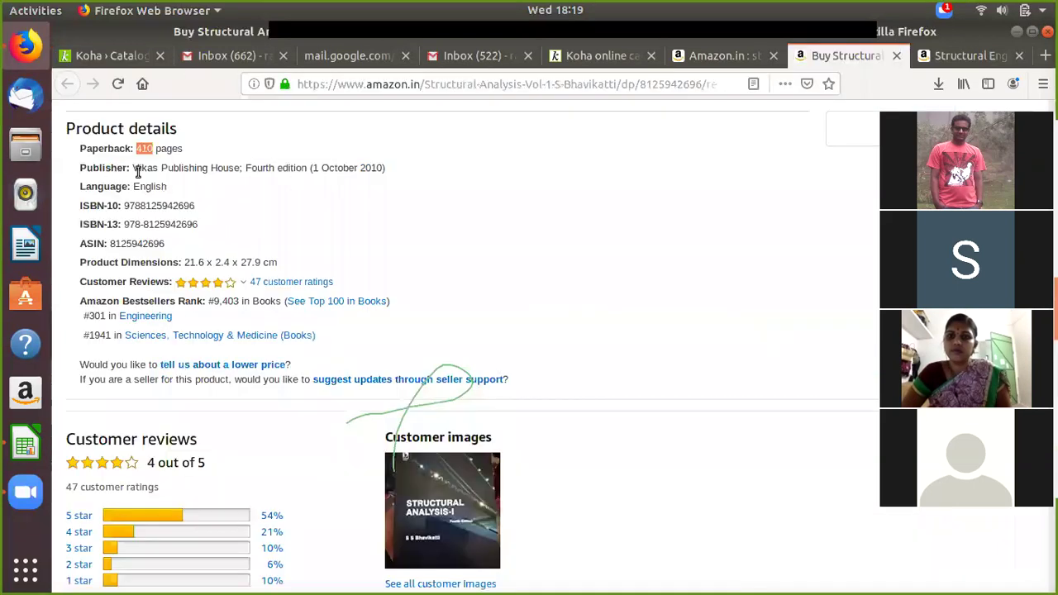
# Step: Copy 'Vikas Publishing House' from Amazon into the 260$b Name of publisher field
pyautogui.moveTo(133, 167); pyautogui.dragTo(233, 168)
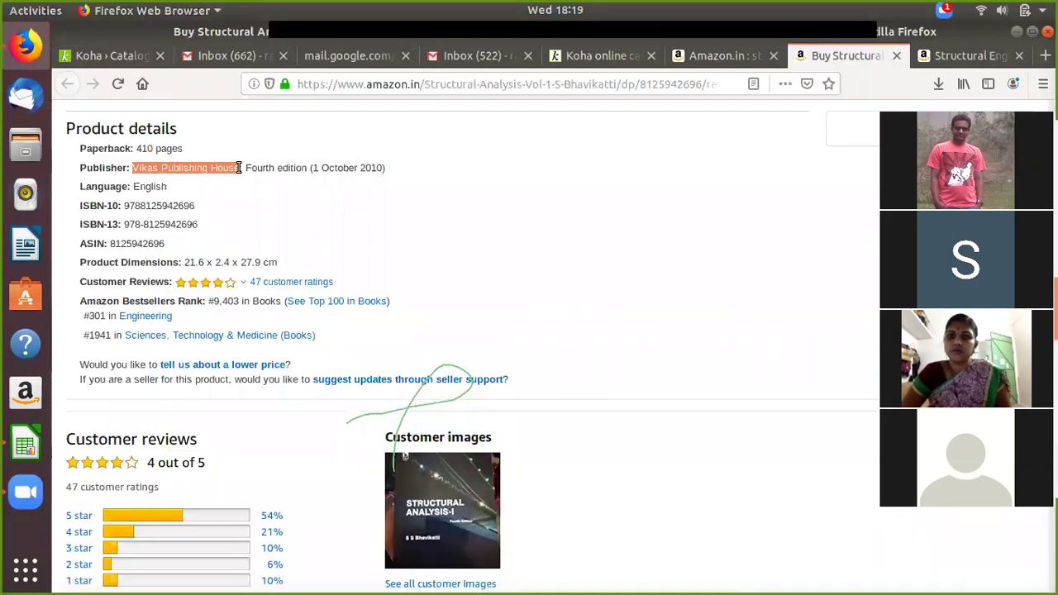
pyautogui.rightClick(220, 169)
pyautogui.click(244, 176)
pyautogui.click(124, 55)
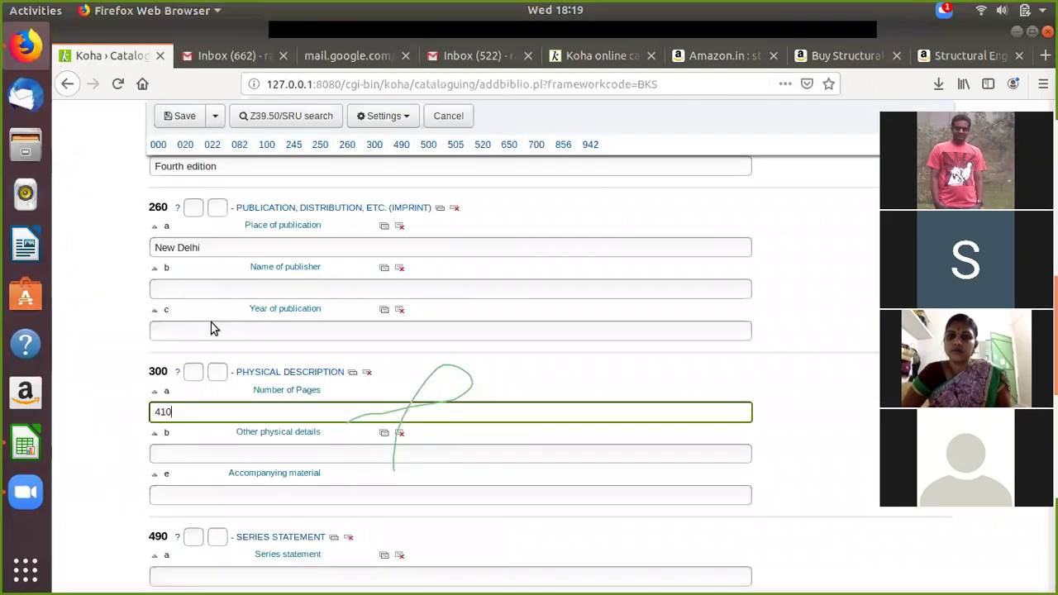
pyautogui.rightClick(183, 288)
pyautogui.click(220, 352)
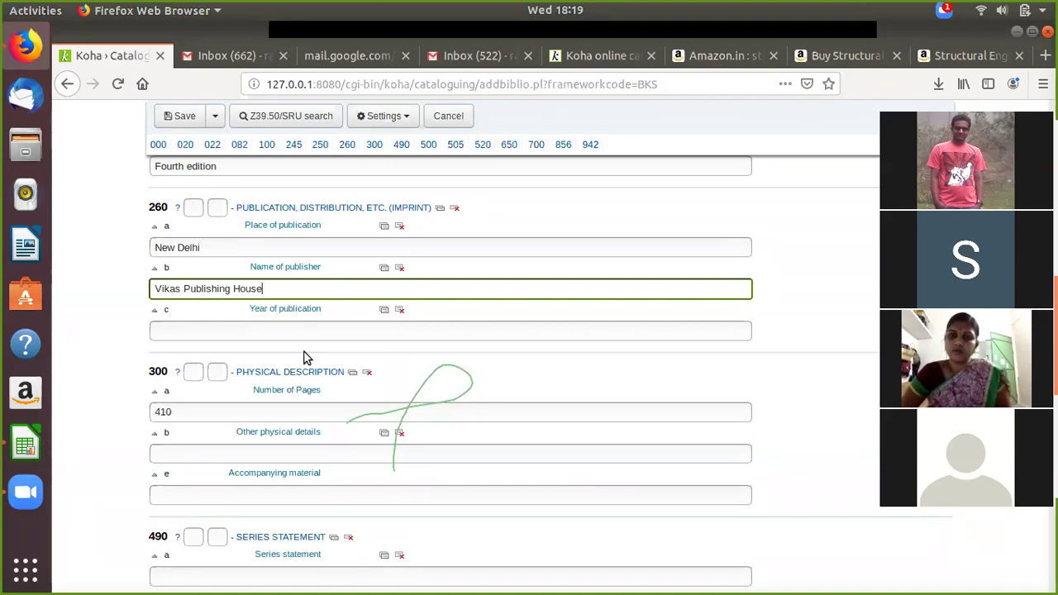
# Step: Locate the 700 Personal name field and bring up the Structural Analysis Vol-1 Amazon page
pyautogui.scroll(-1, 356, 371)
pyautogui.scroll(-5, 357, 370)
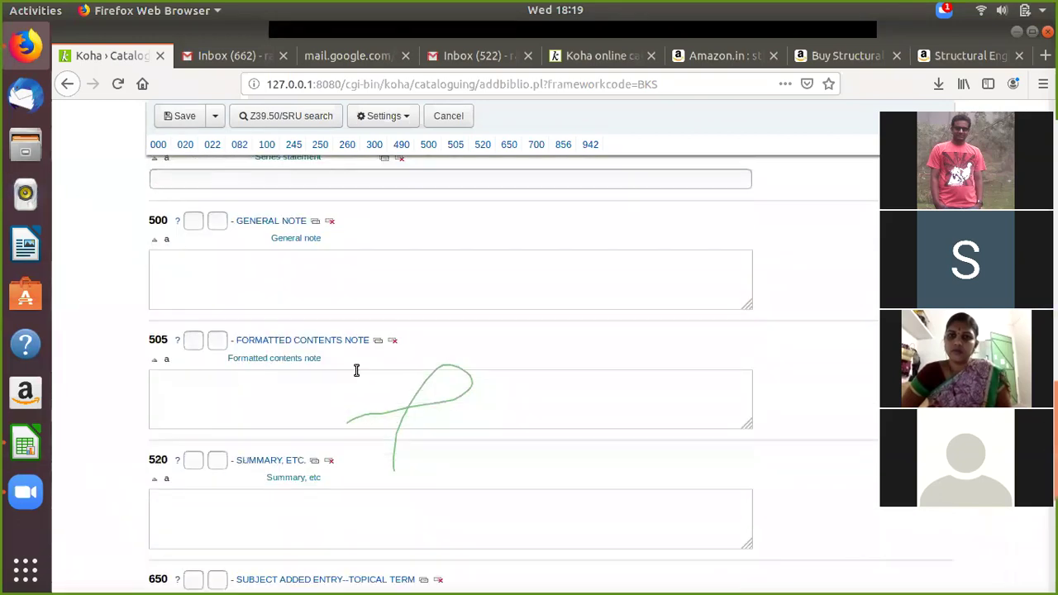
pyautogui.scroll(-2, 356, 370)
pyautogui.scroll(-3, 355, 370)
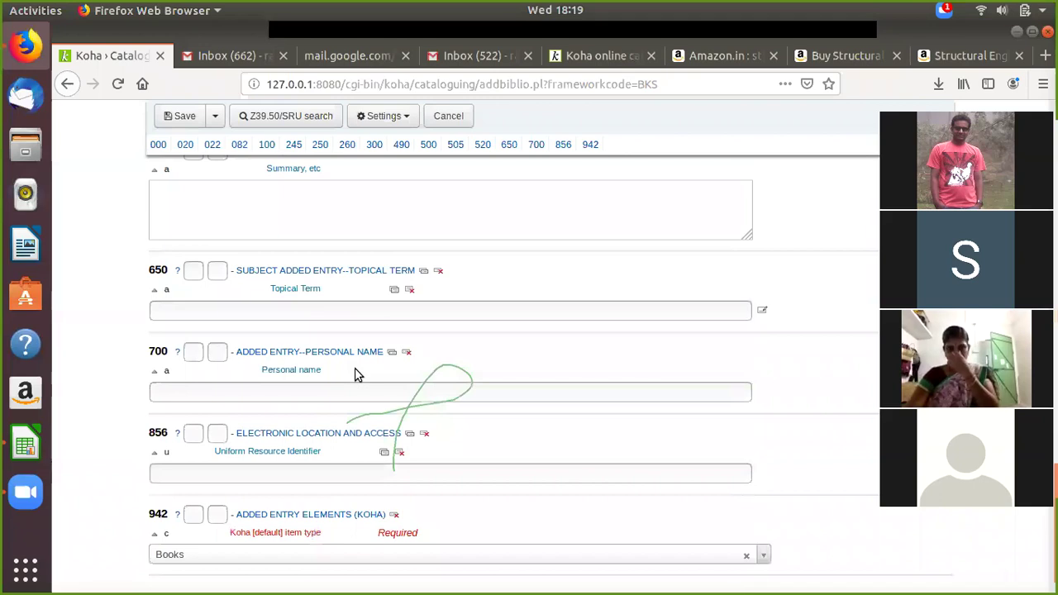
pyautogui.scroll(-1, 356, 371)
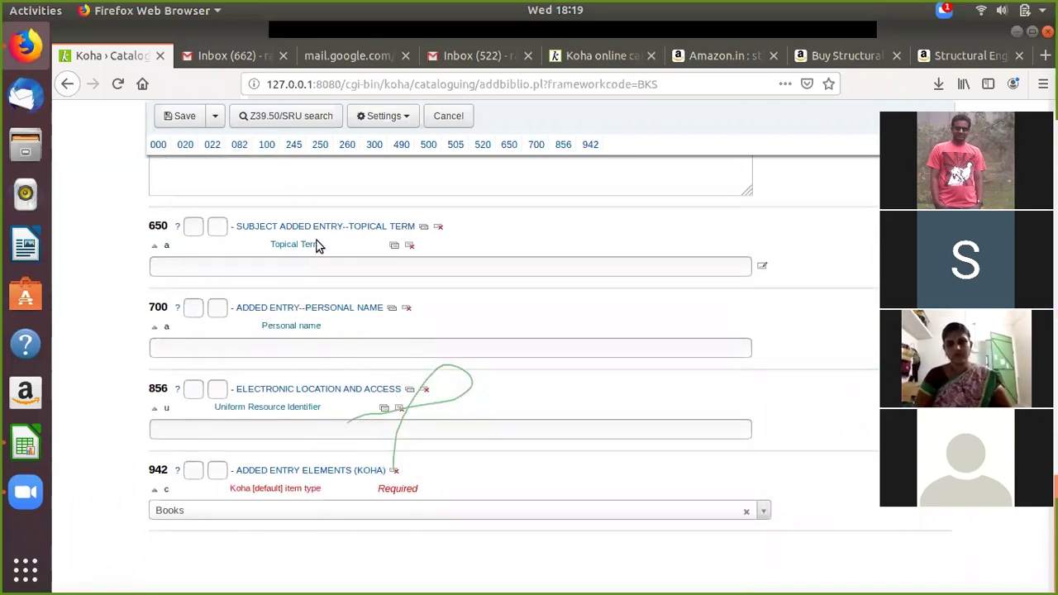
pyautogui.click(255, 349)
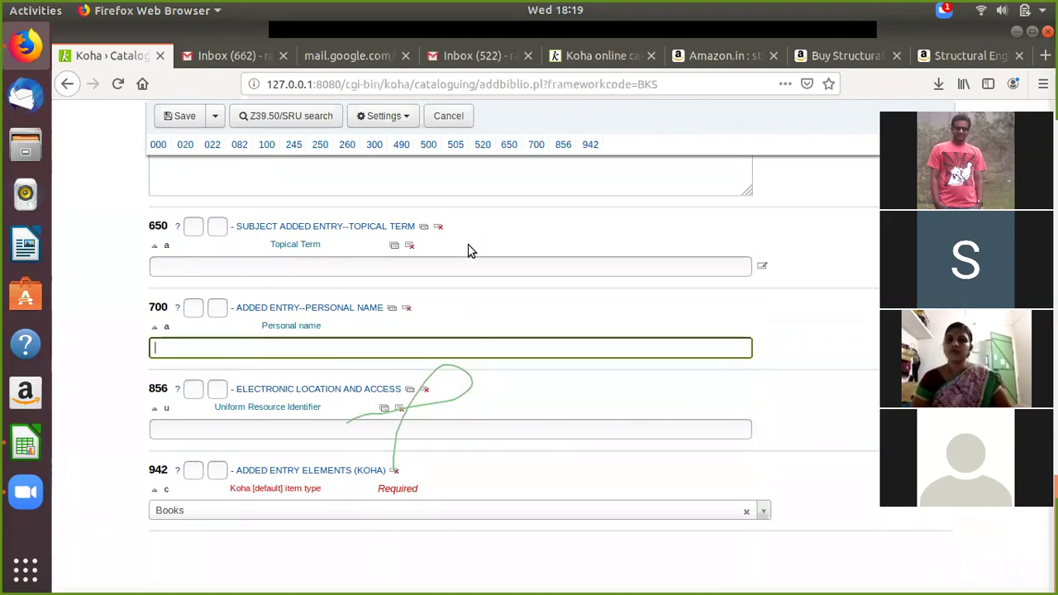
pyautogui.scroll(5, 469, 246)
pyautogui.scroll(5, 469, 247)
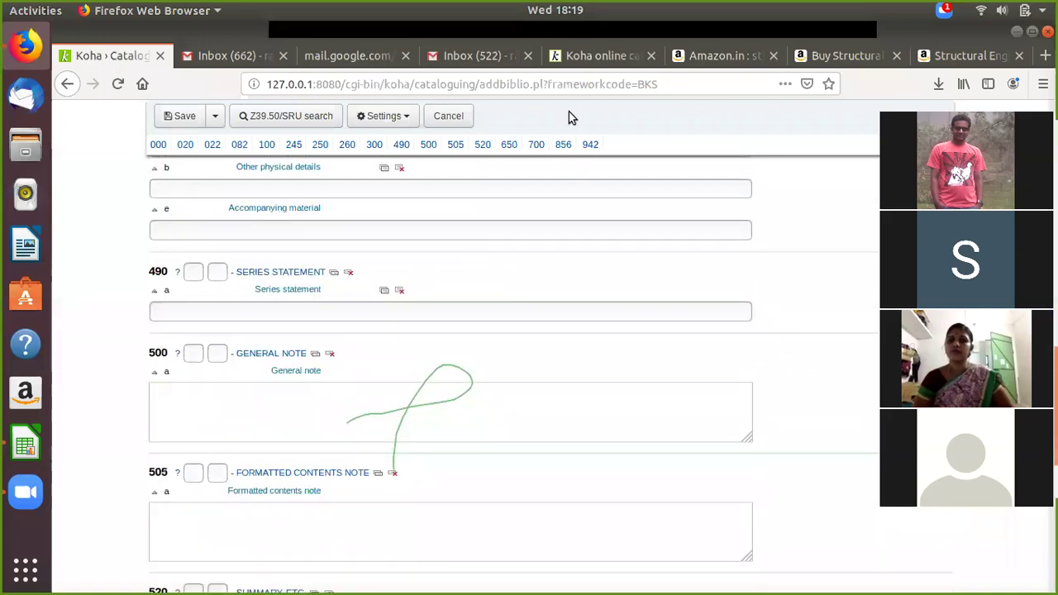
pyautogui.click(707, 62)
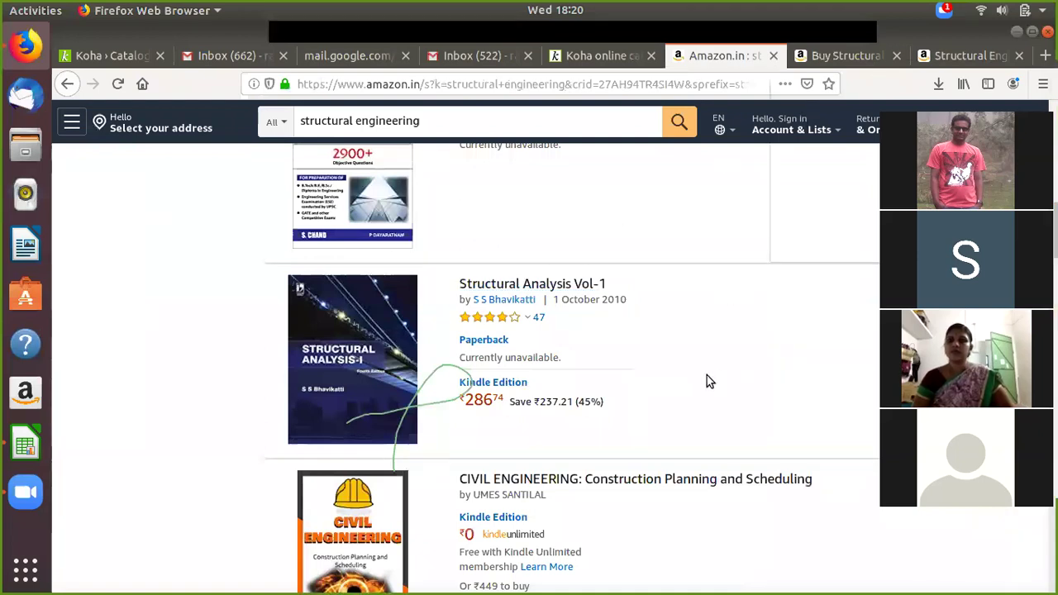
pyautogui.scroll(3, 752, 362)
pyautogui.click(818, 55)
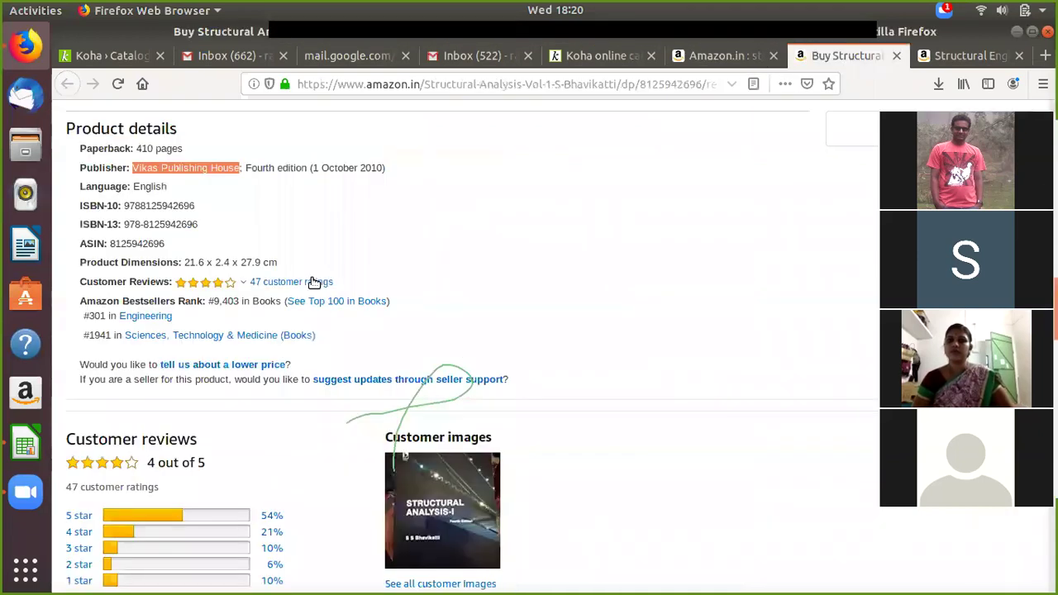
pyautogui.scroll(5, 318, 281)
pyautogui.scroll(5, 318, 281)
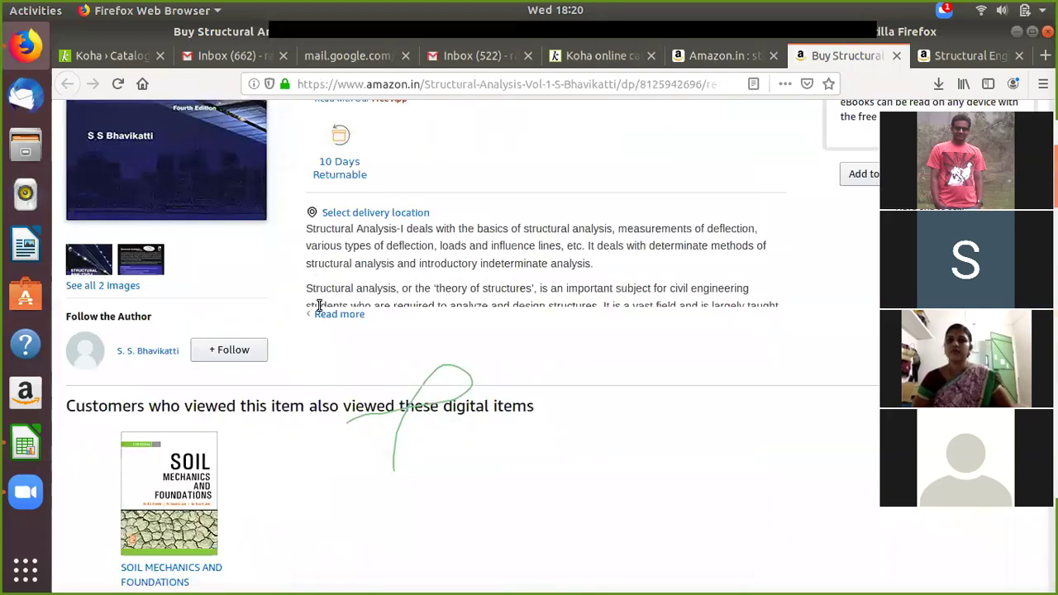
pyautogui.scroll(3, 319, 312)
pyautogui.rightClick(261, 302)
pyautogui.press('Escape')
# Step: Paste into Personal name, then erase the wrongly pasted publisher name
pyautogui.click(108, 55)
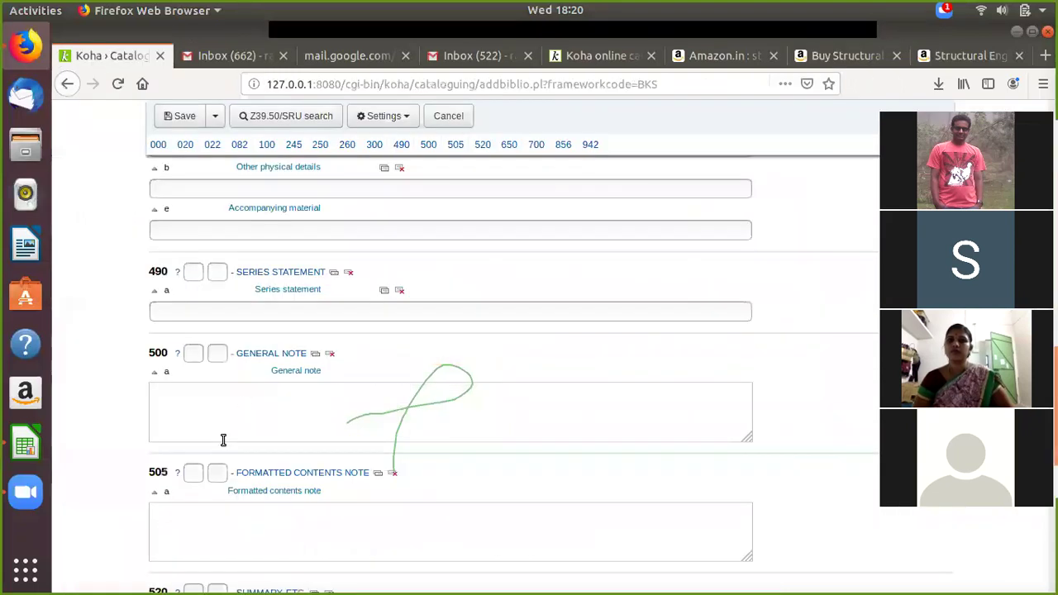
pyautogui.scroll(3, 277, 263)
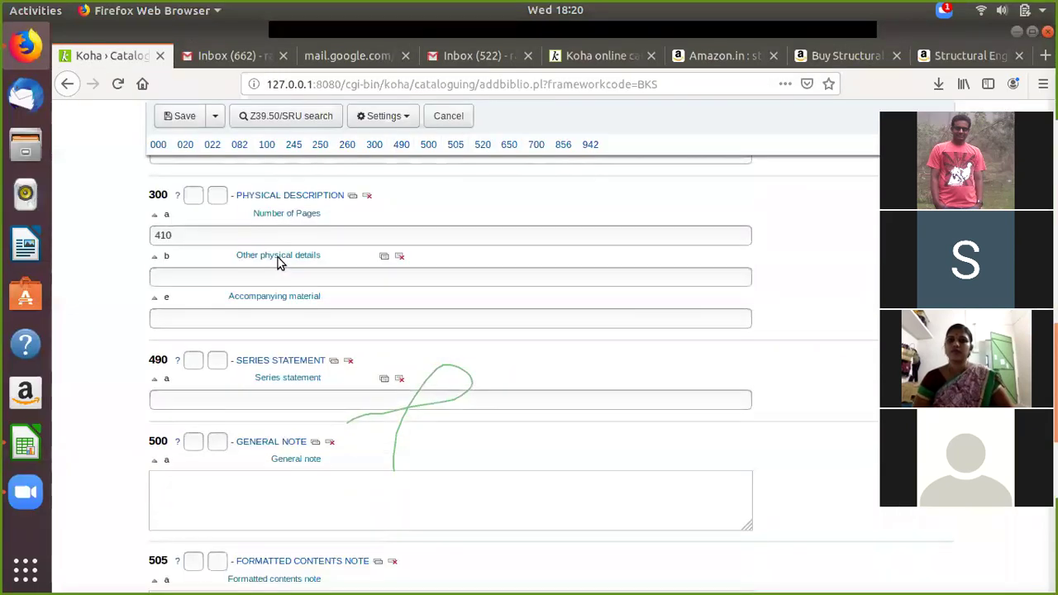
pyautogui.scroll(-5, 278, 259)
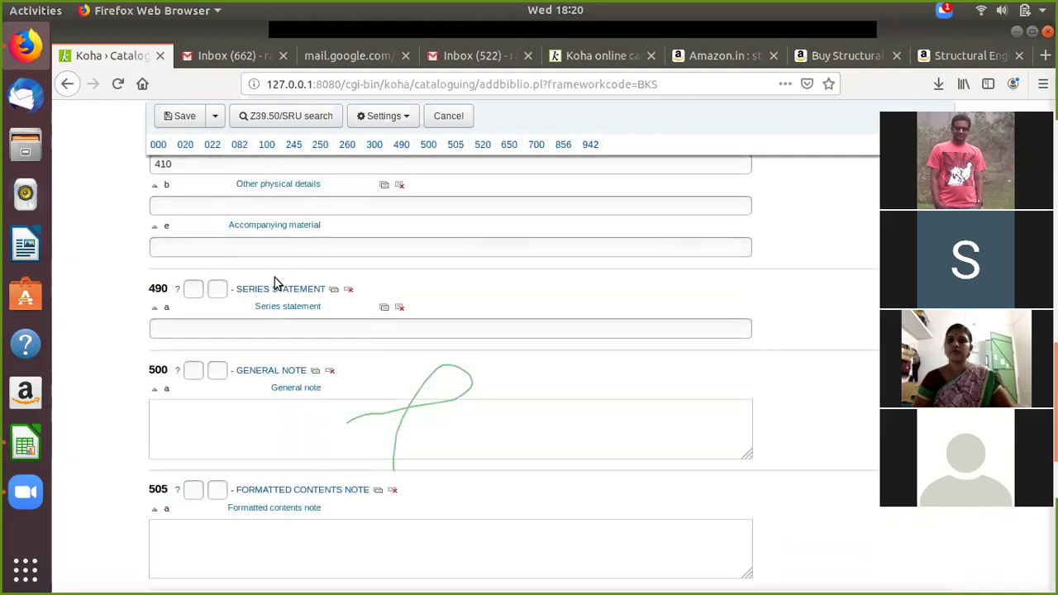
pyautogui.scroll(-4, 255, 335)
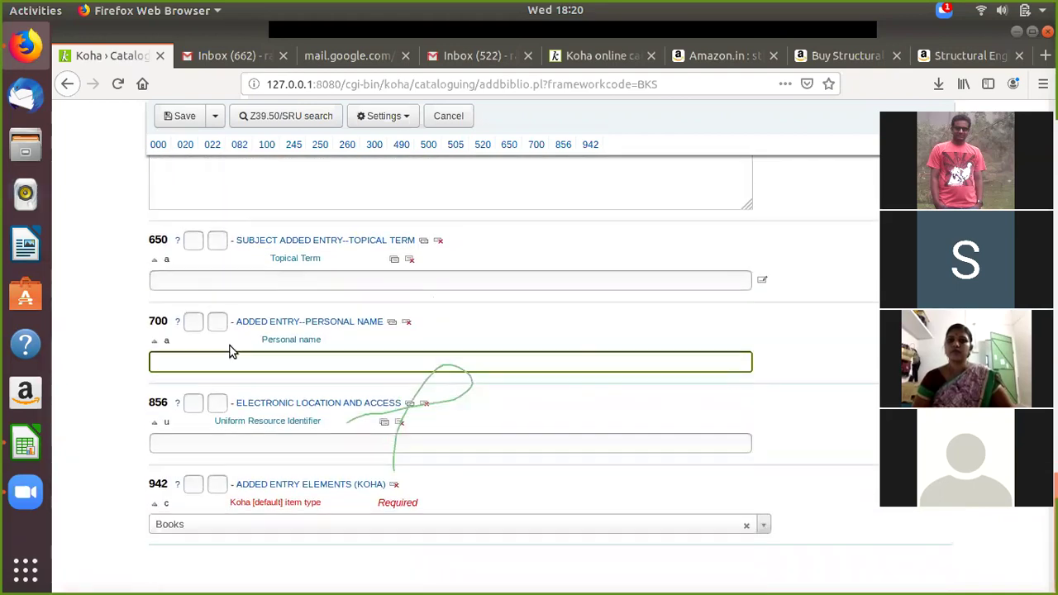
pyautogui.rightClick(219, 350)
pyautogui.click(249, 415)
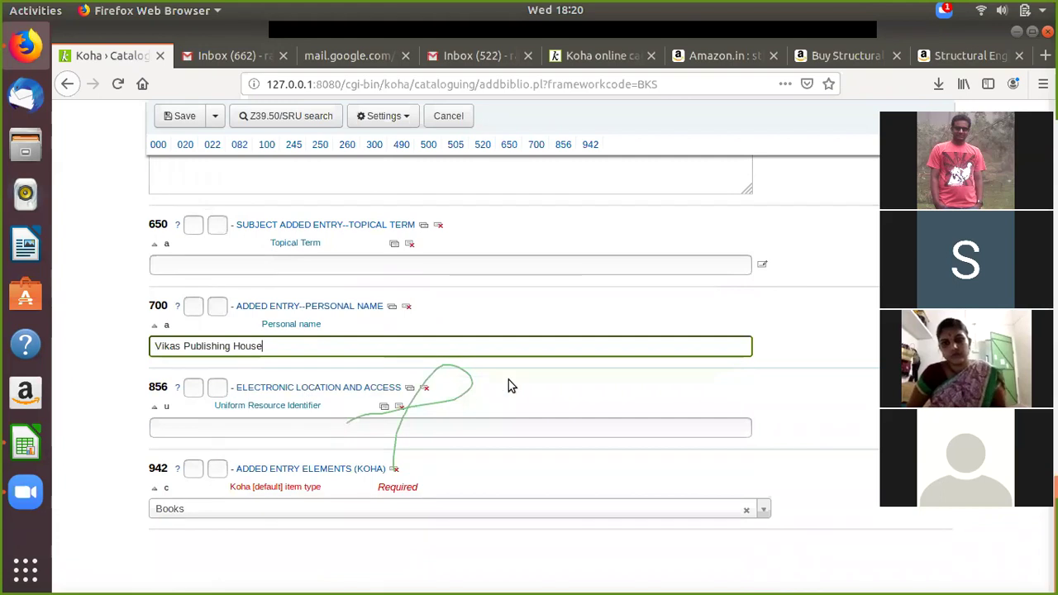
pyautogui.scroll(1, 374, 342)
pyautogui.press('BackSpace')
pyautogui.press('BackSpace')
pyautogui.press('BackSpace')
pyautogui.press('BackSpace')
pyautogui.press('BackSpace')
pyautogui.press('BackSpace')
pyautogui.press('BackSpace')
pyautogui.press('BackSpace')
pyautogui.press('BackSpace')
pyautogui.press('BackSpace')
pyautogui.press('BackSpace')
pyautogui.press('BackSpace')
pyautogui.press('BackSpace')
pyautogui.press('BackSpace')
pyautogui.press('BackSpace')
pyautogui.press('BackSpace')
pyautogui.press('BackSpace')
pyautogui.press('BackSpace')
pyautogui.press('BackSpace')
pyautogui.press('BackSpace')
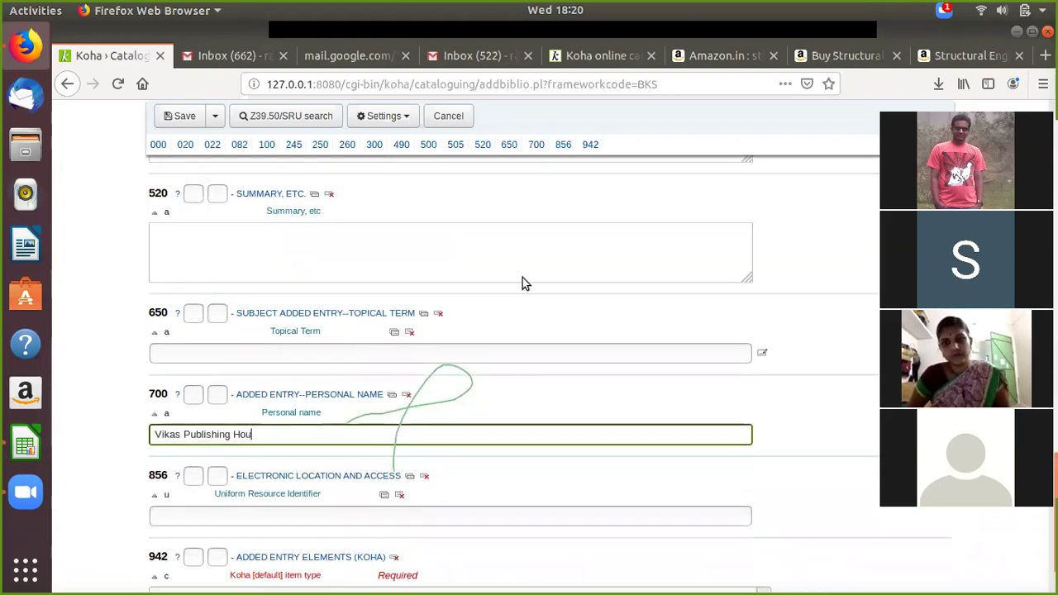
# Step: Copy the author name from Amazon's author popup into 700 Personal name as 'S S Bhavikatti'
pyautogui.click(847, 55)
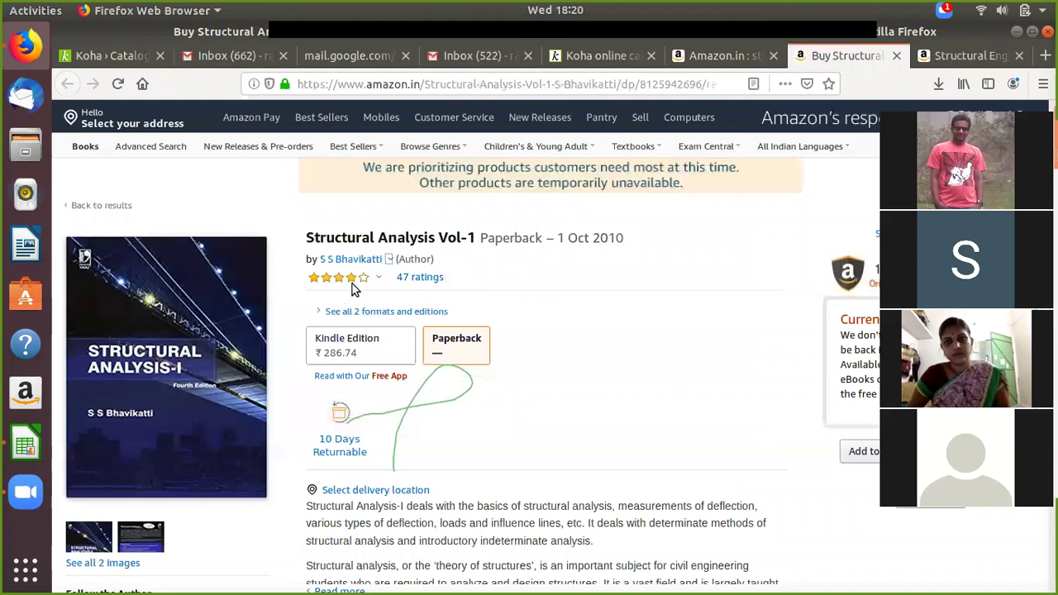
pyautogui.moveTo(347, 259)
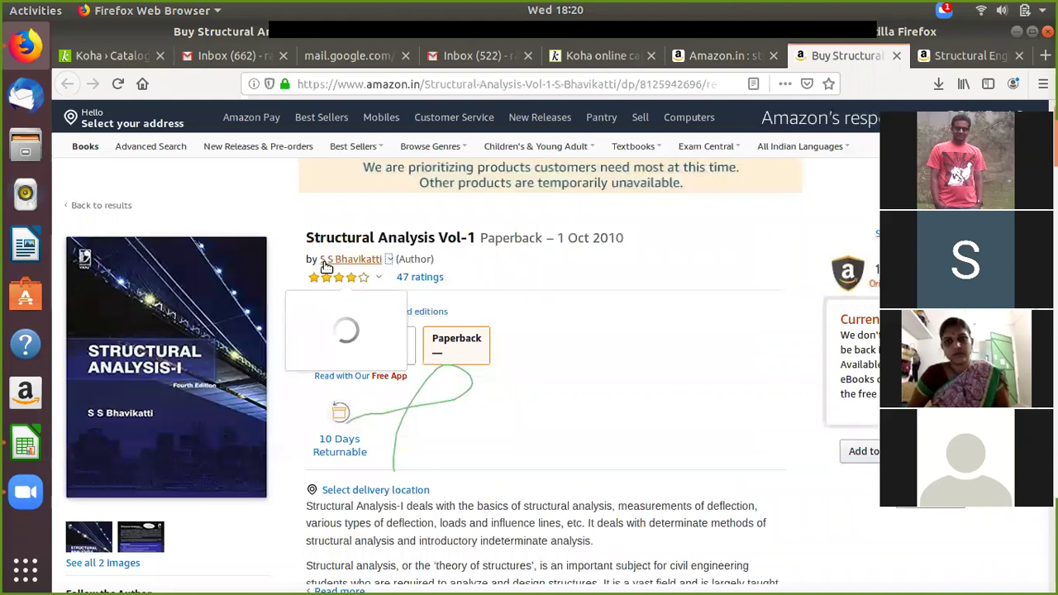
pyautogui.moveTo(244, 310); pyautogui.dragTo(319, 310)
pyautogui.rightClick(308, 316)
pyautogui.click(326, 324)
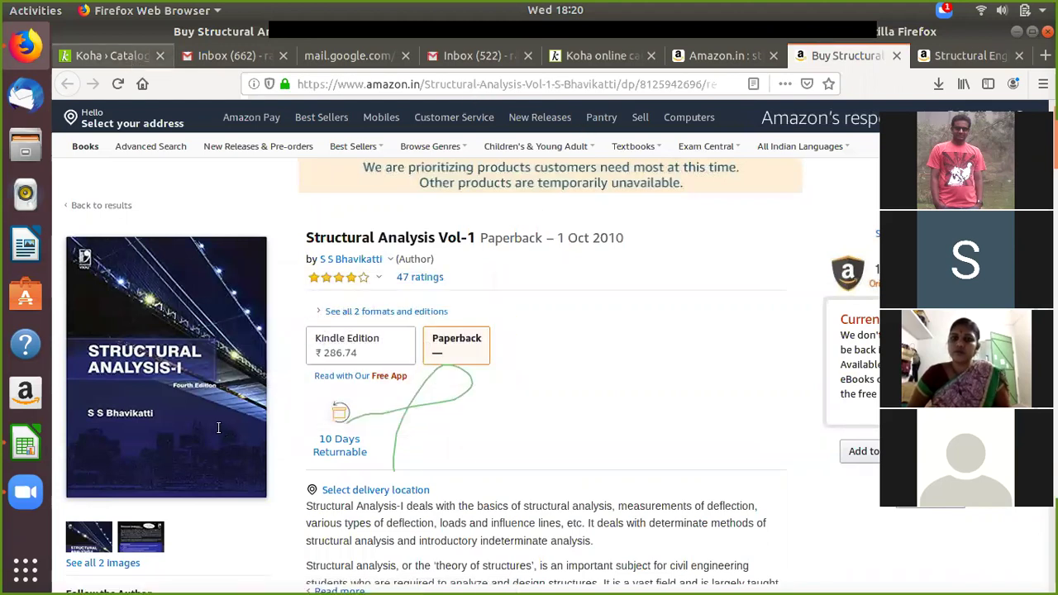
pyautogui.click(130, 56)
pyautogui.rightClick(182, 437)
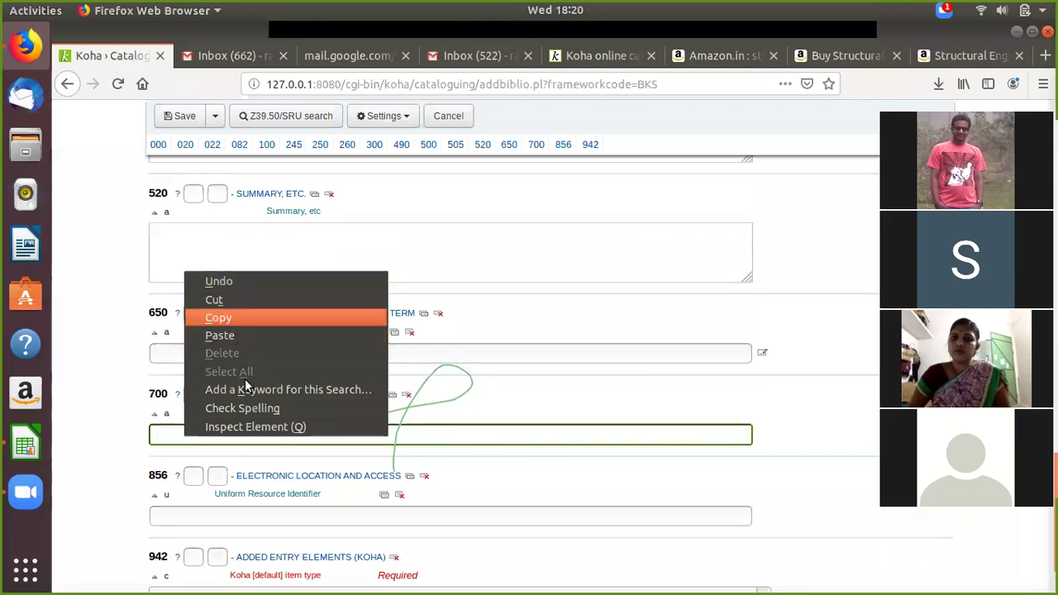
pyautogui.press('p')
pyautogui.write('i')
pyautogui.scroll(-2, 300, 420)
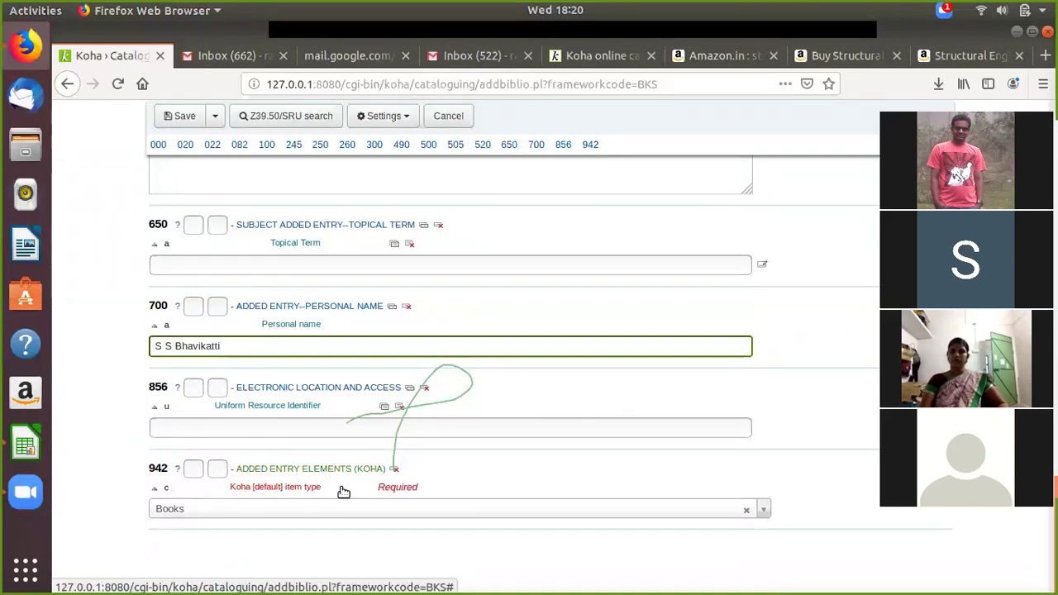
pyautogui.click(314, 508)
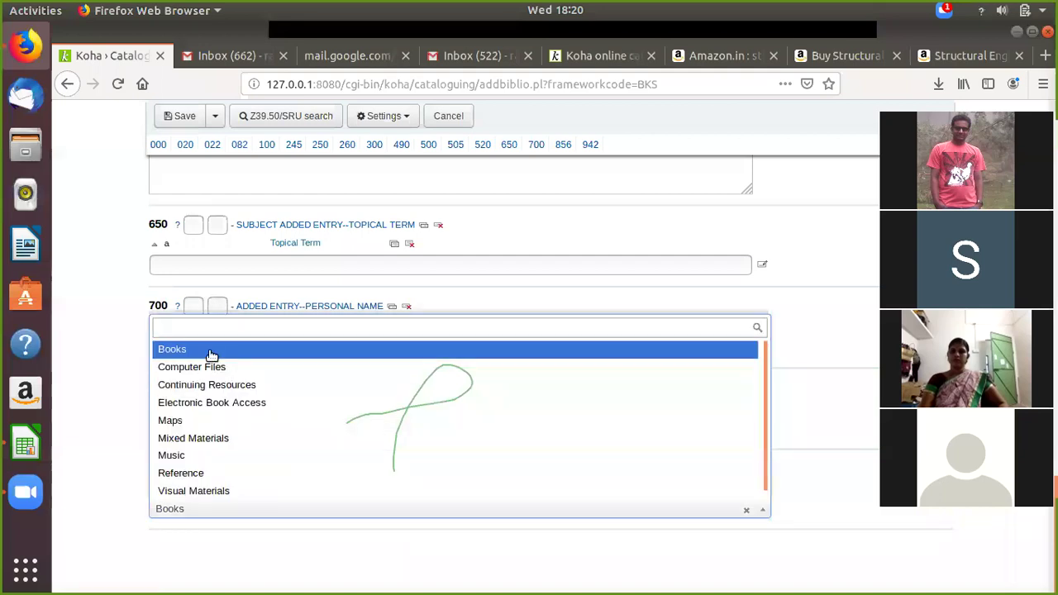
# Step: Select Books in the 942$c Koha item type list and return to the form's top
pyautogui.click(242, 510)
pyautogui.click(239, 508)
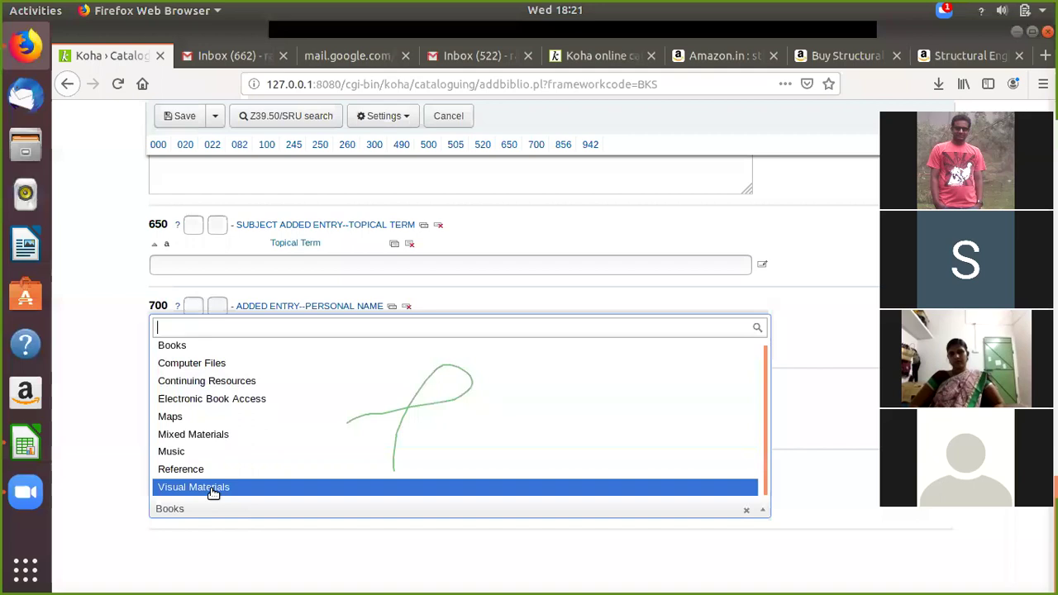
pyautogui.click(200, 346)
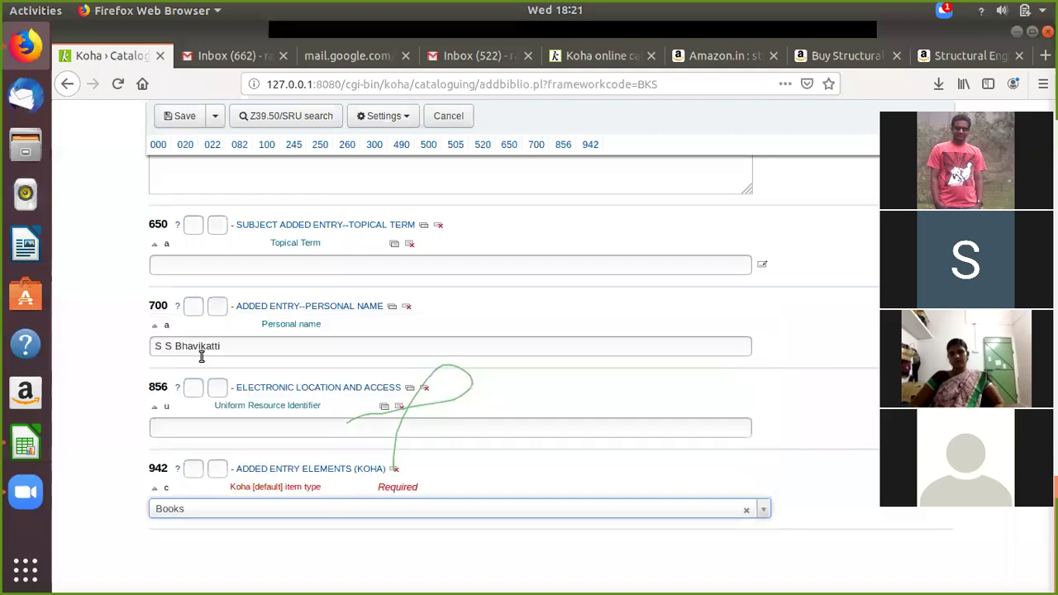
pyautogui.scroll(20, 353, 492)
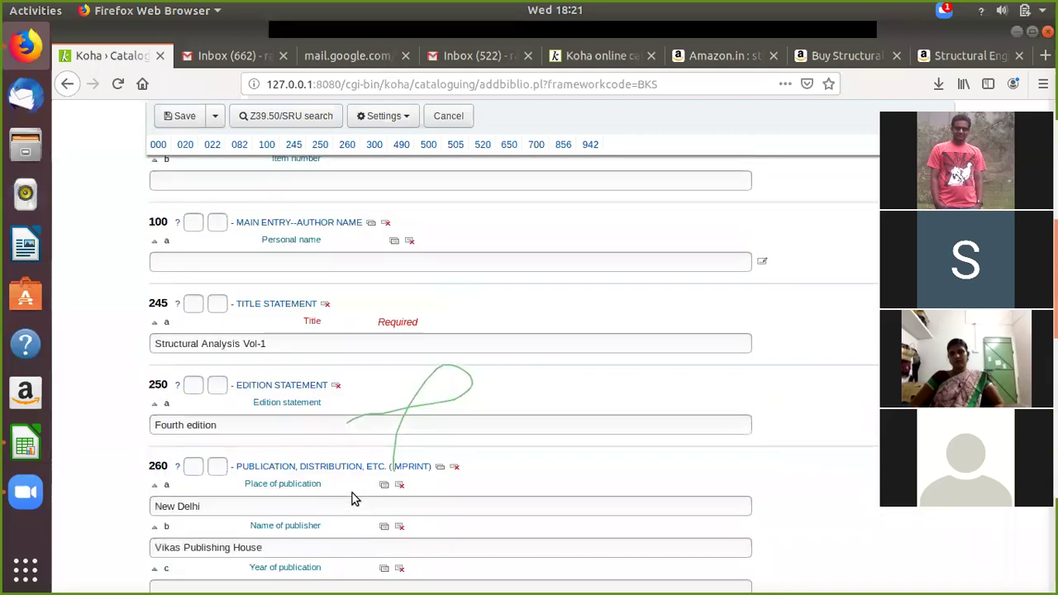
pyautogui.scroll(4, 354, 497)
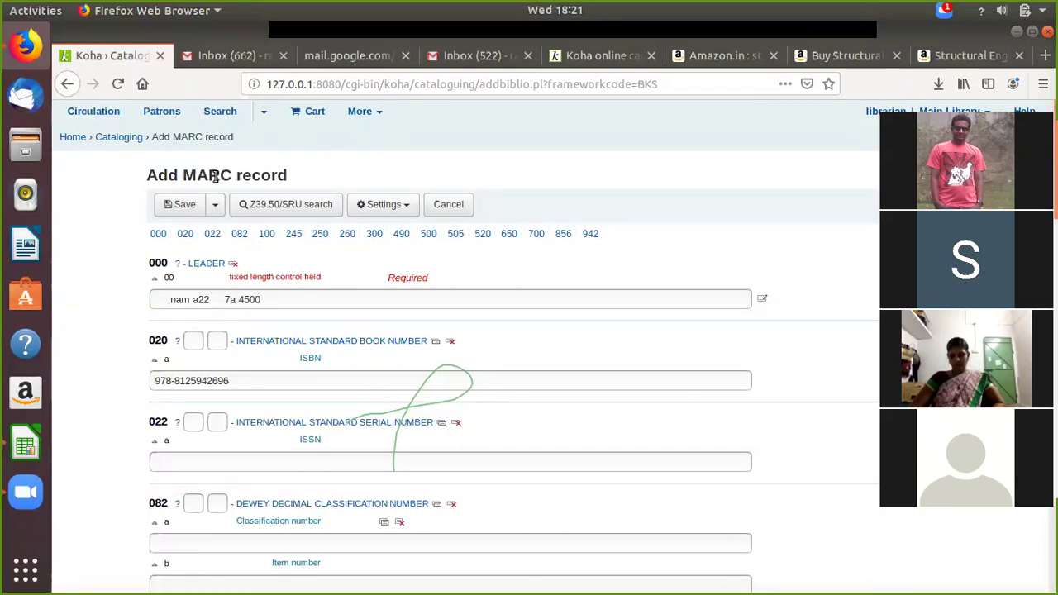
pyautogui.click(187, 211)
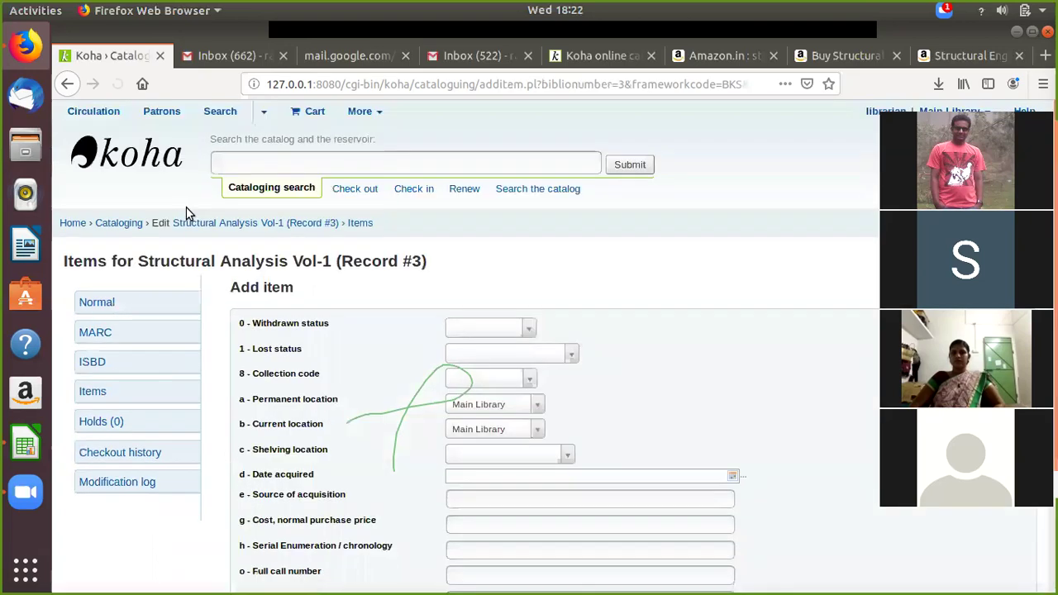
pyautogui.scroll(-3, 567, 243)
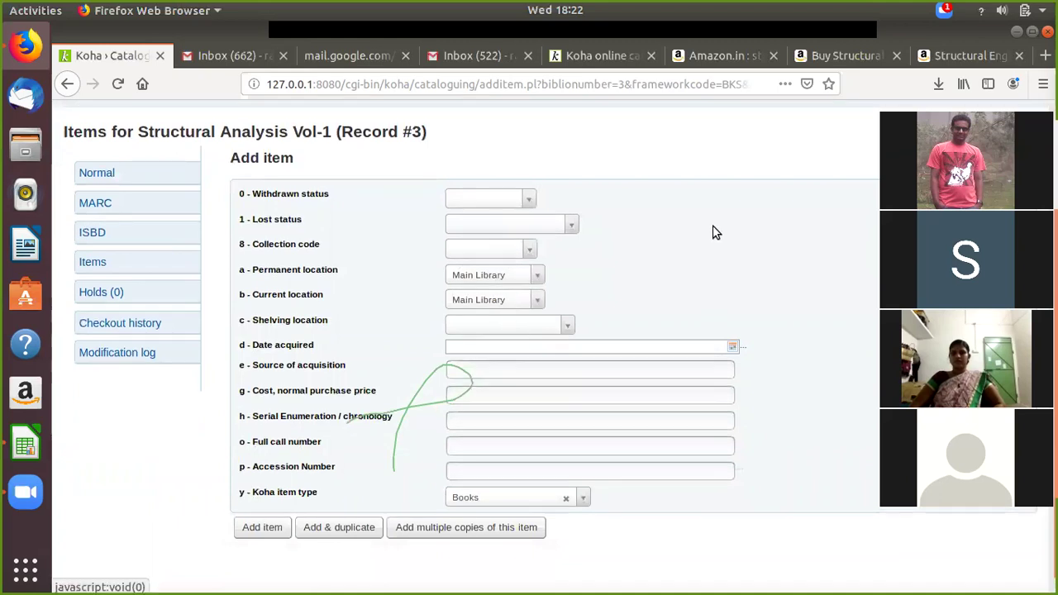
pyautogui.scroll(3, 818, 145)
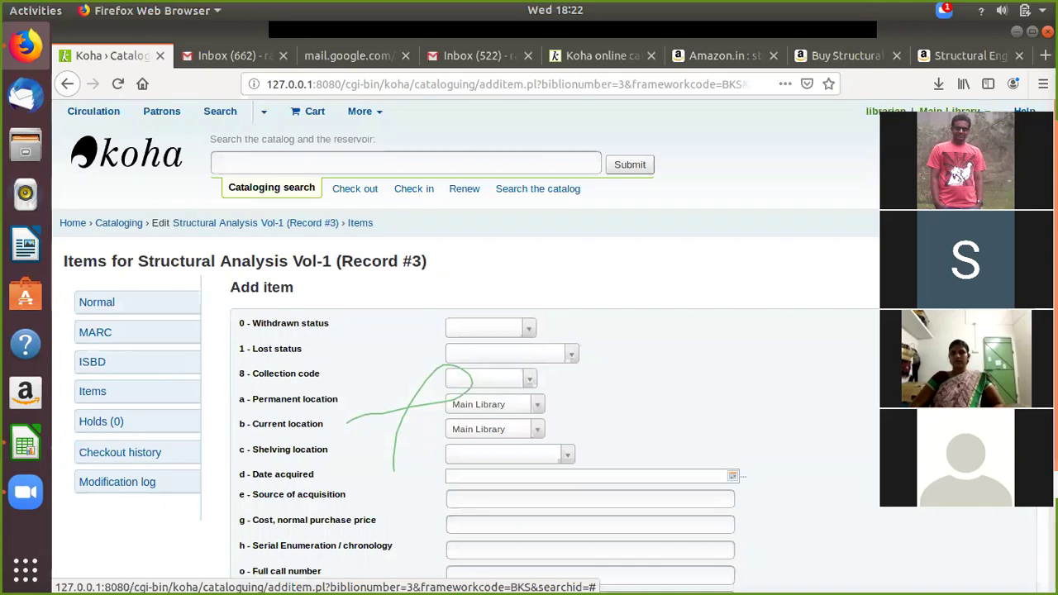
pyautogui.scroll(-3, 751, 231)
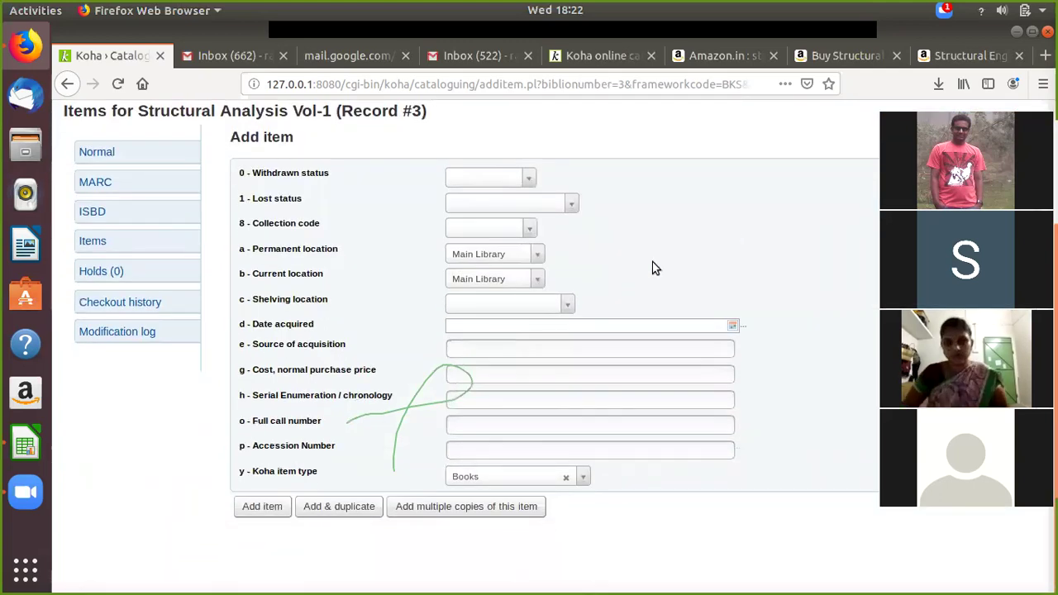
# Step: Set date acquired to 2020-04-15 and source to Trichy Book House
pyautogui.click(500, 323)
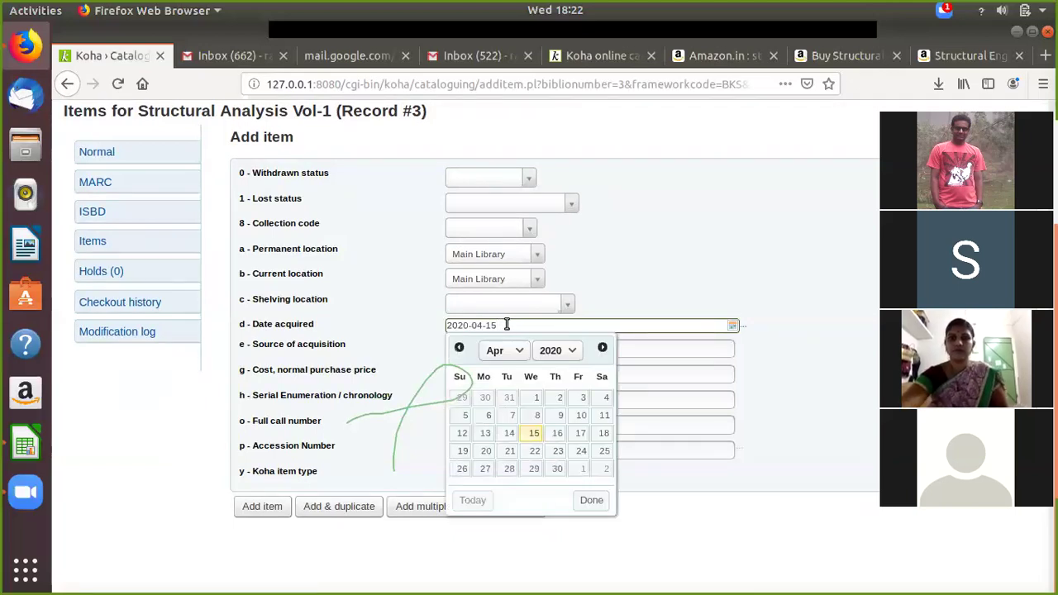
pyautogui.click(530, 435)
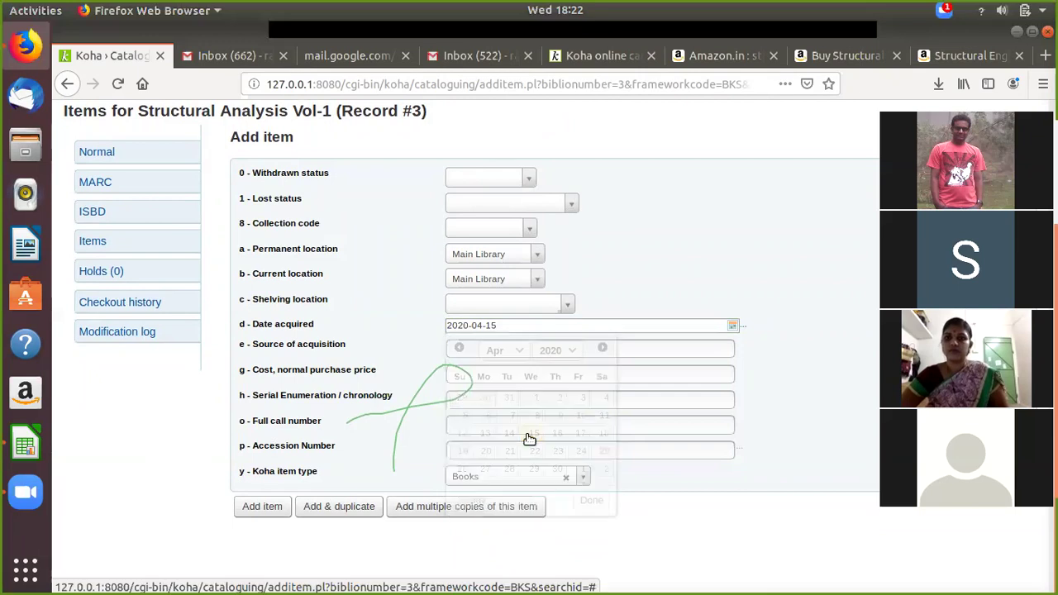
pyautogui.click(453, 372)
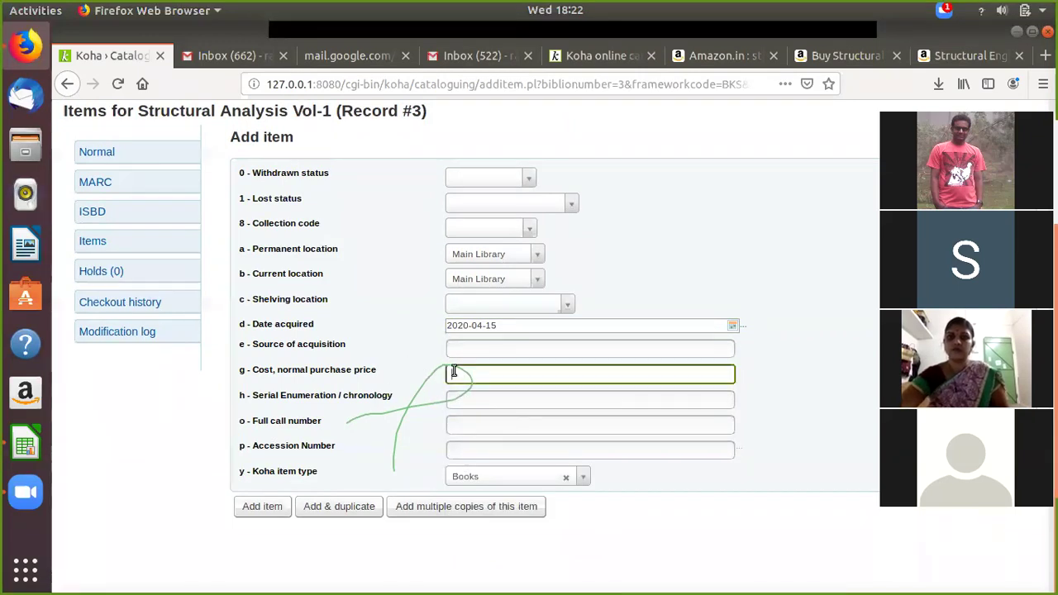
pyautogui.click(505, 351)
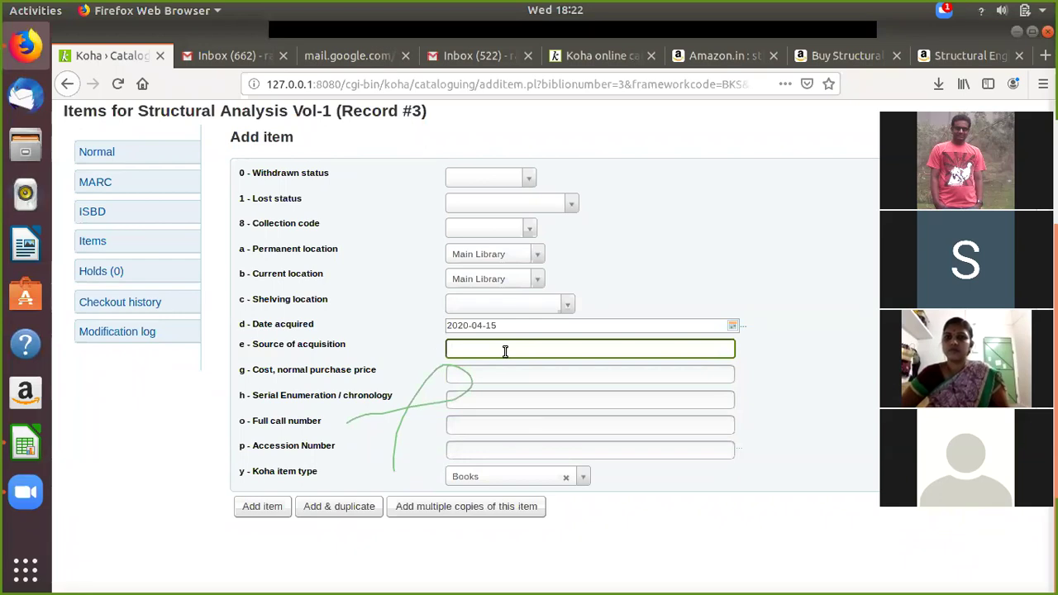
pyautogui.write('richy')
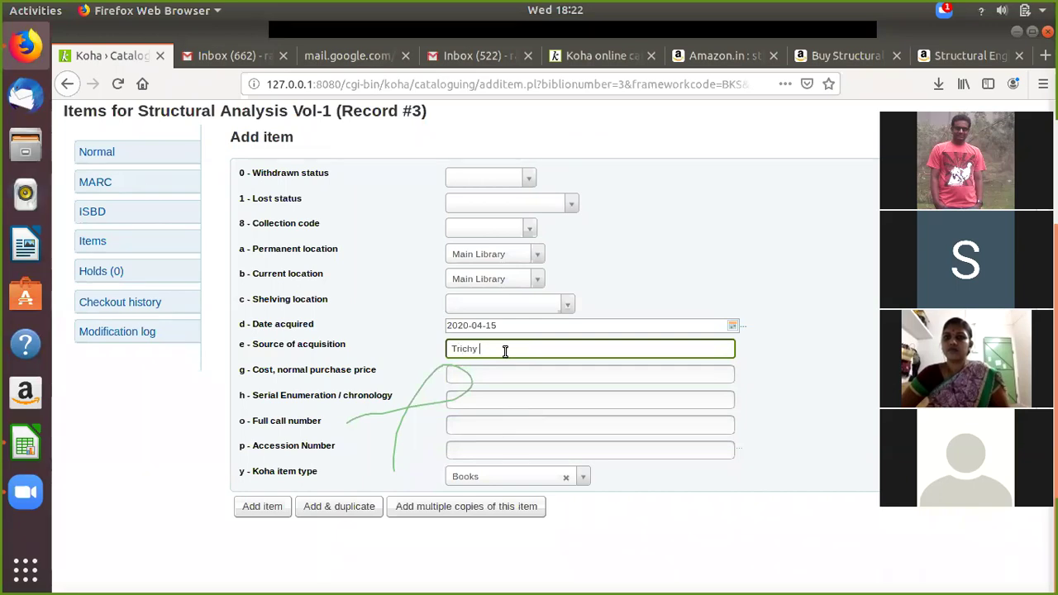
pyautogui.write(' Book House')
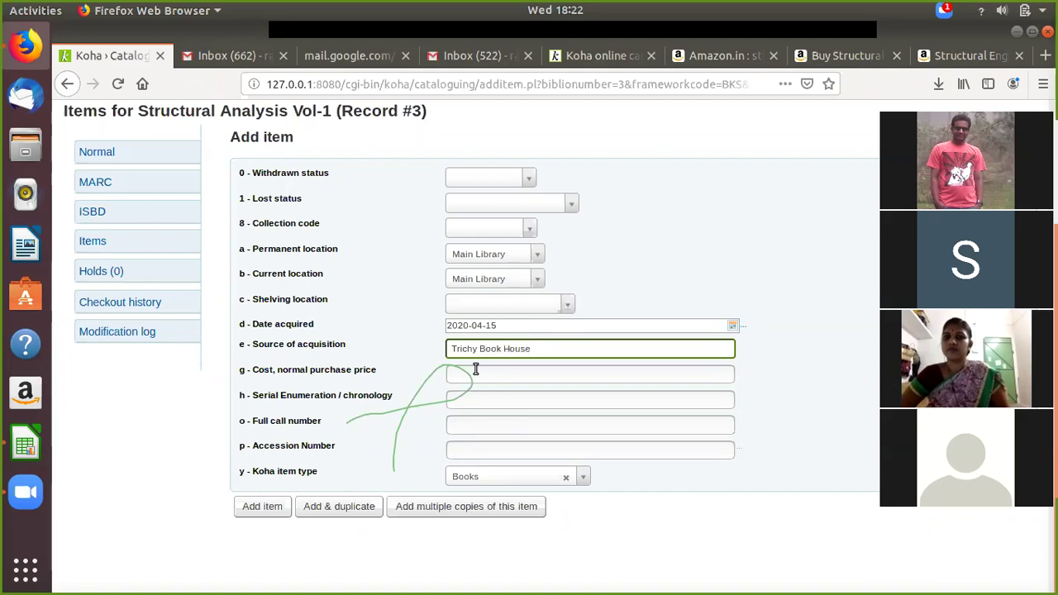
# Step: Enter cost 286.74, checked against Amazon's price, and accession number 0001
pyautogui.click(483, 376)
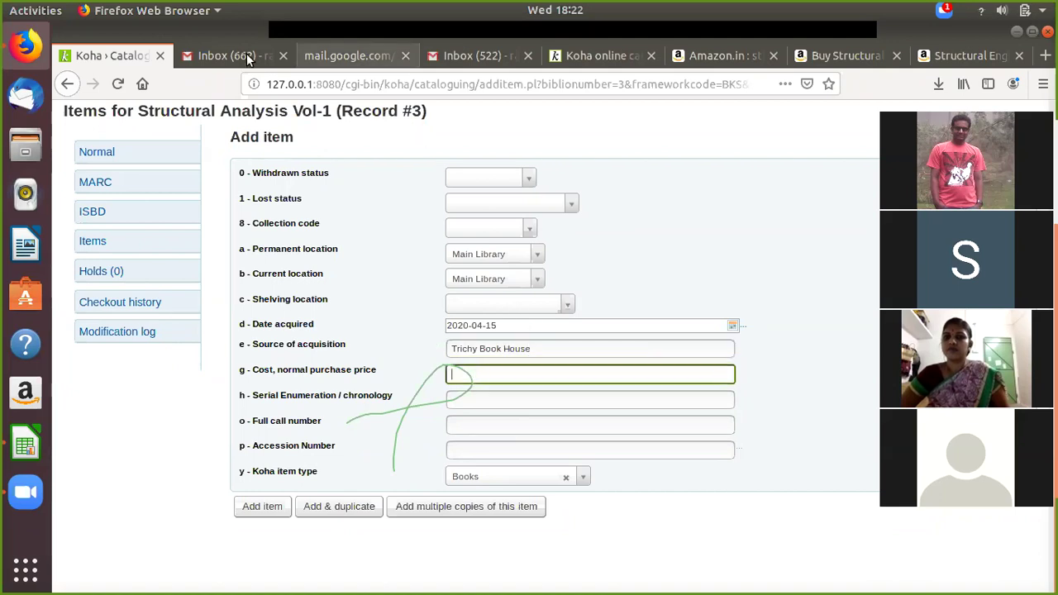
pyautogui.click(843, 58)
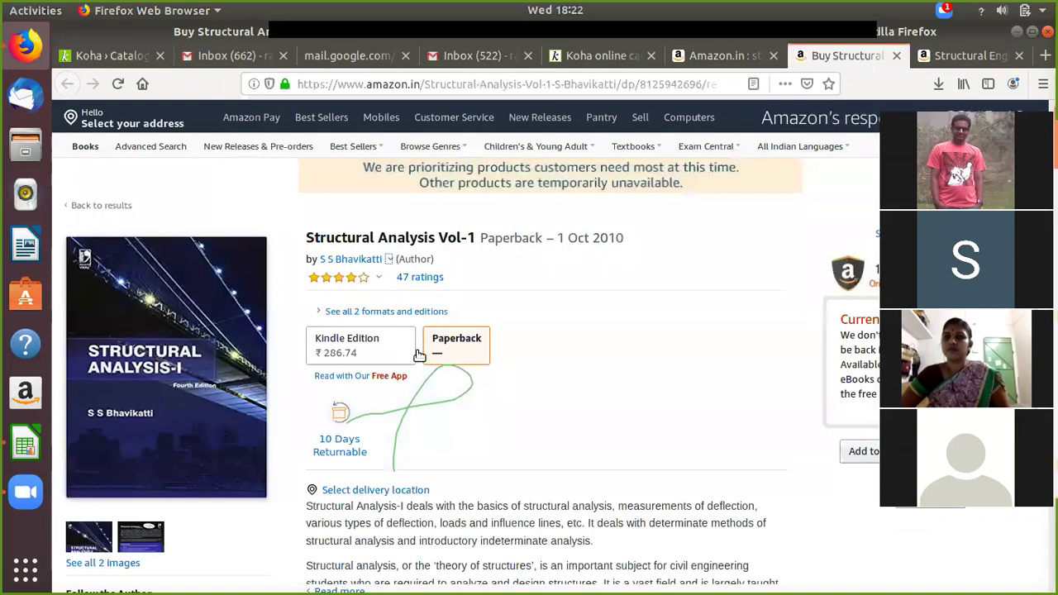
pyautogui.click(722, 56)
pyautogui.click(864, 60)
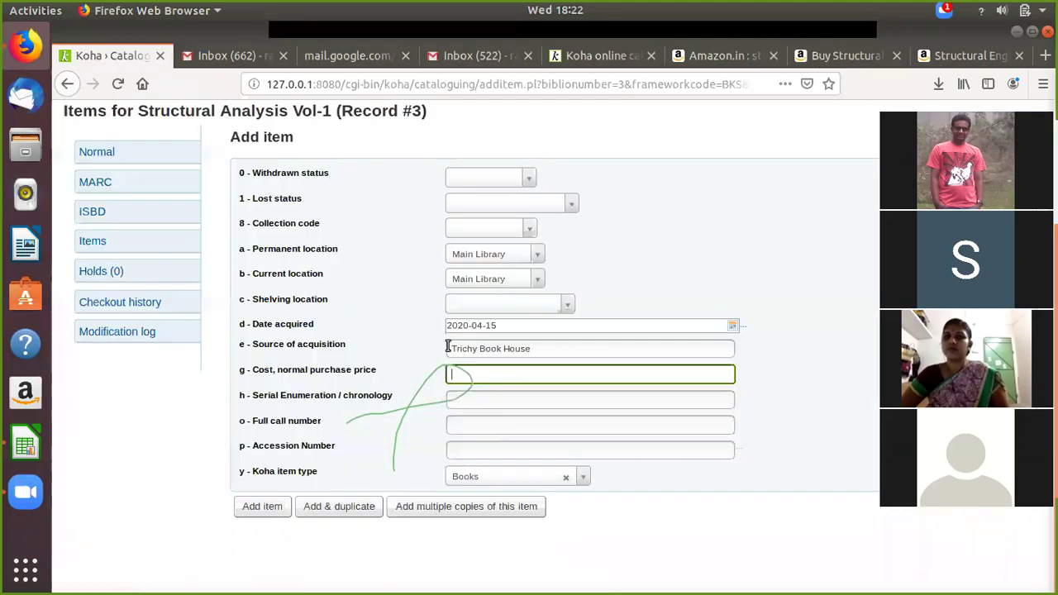
pyautogui.write('6.74')
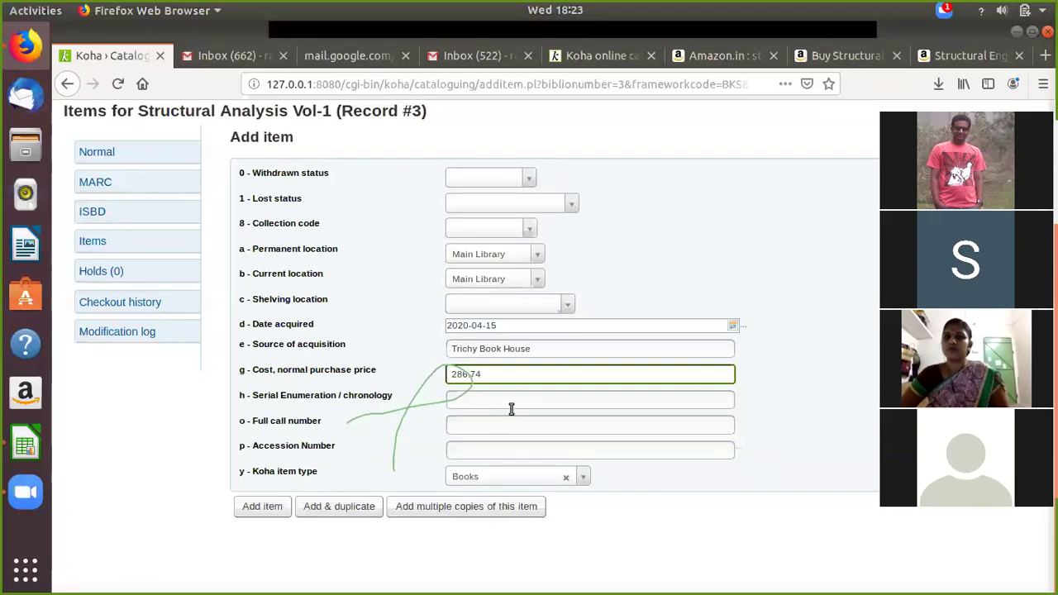
pyautogui.click(473, 448)
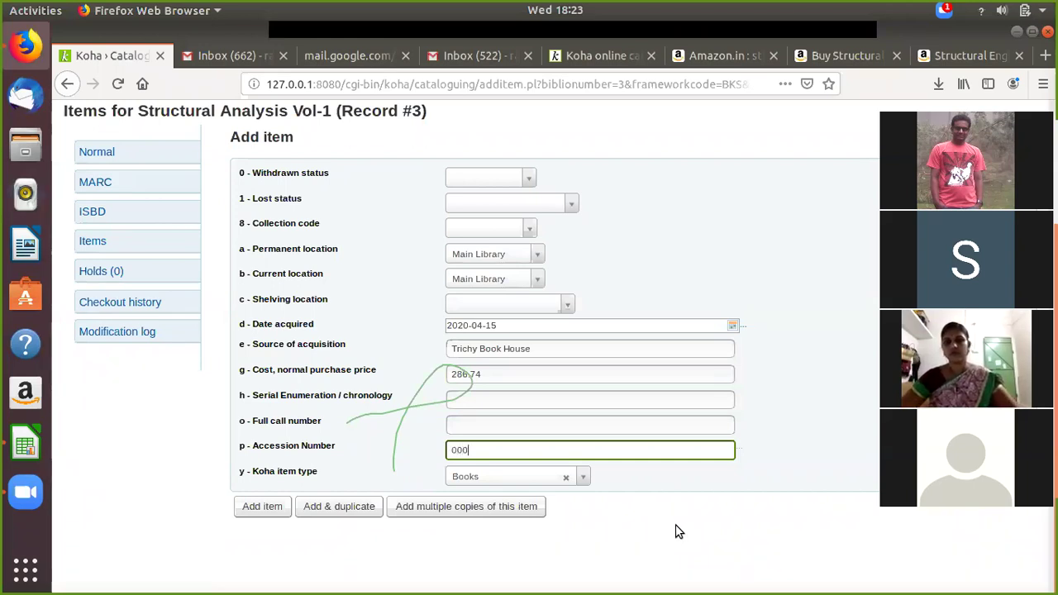
pyautogui.write('1')
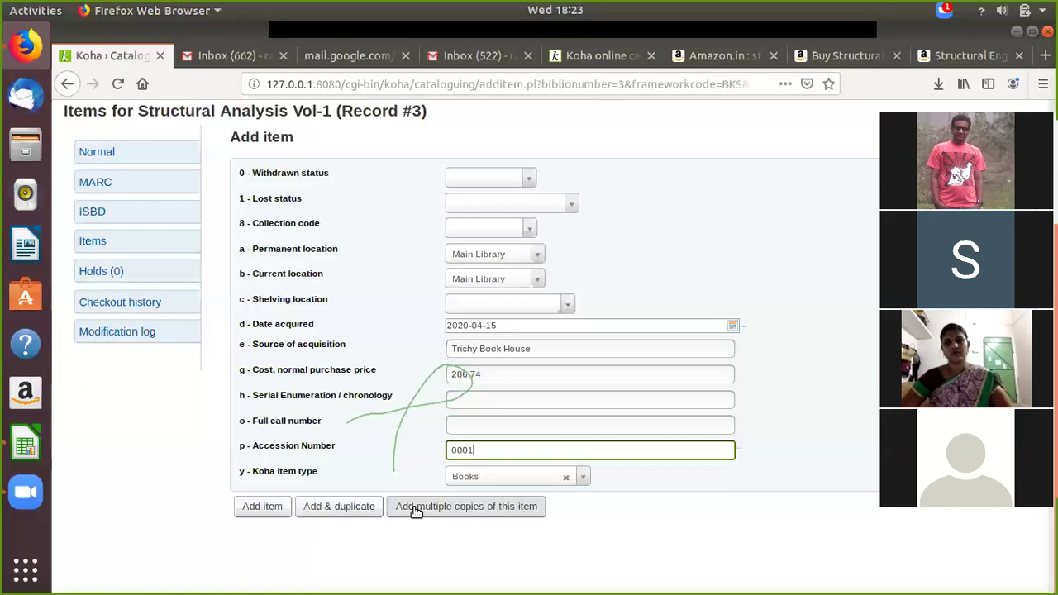
# Step: Add 5 copies of the item and review the resulting items 0001–0005
pyautogui.click(414, 510)
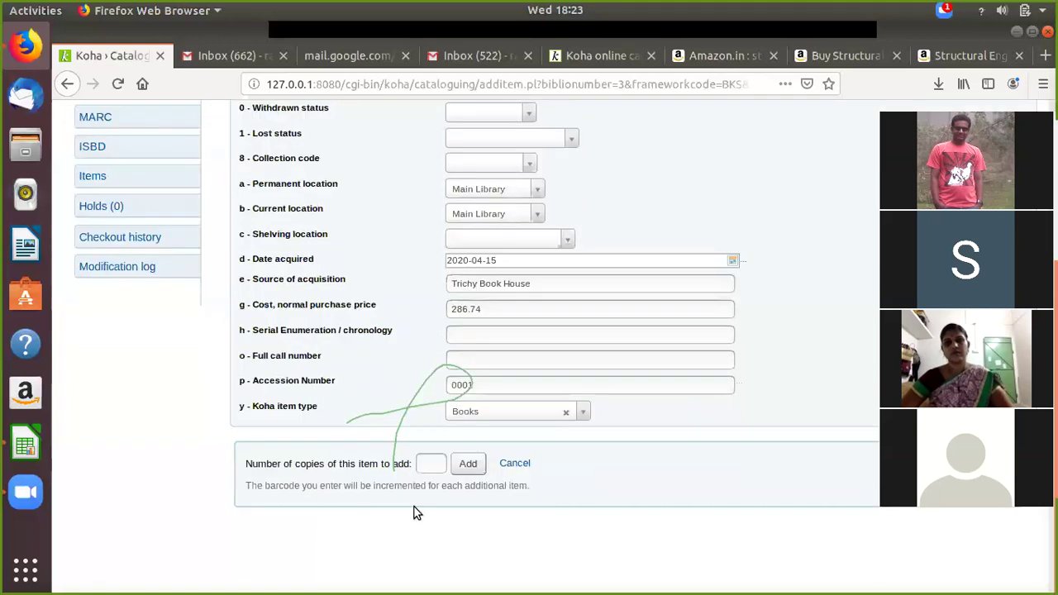
pyautogui.click(430, 463)
pyautogui.write('5')
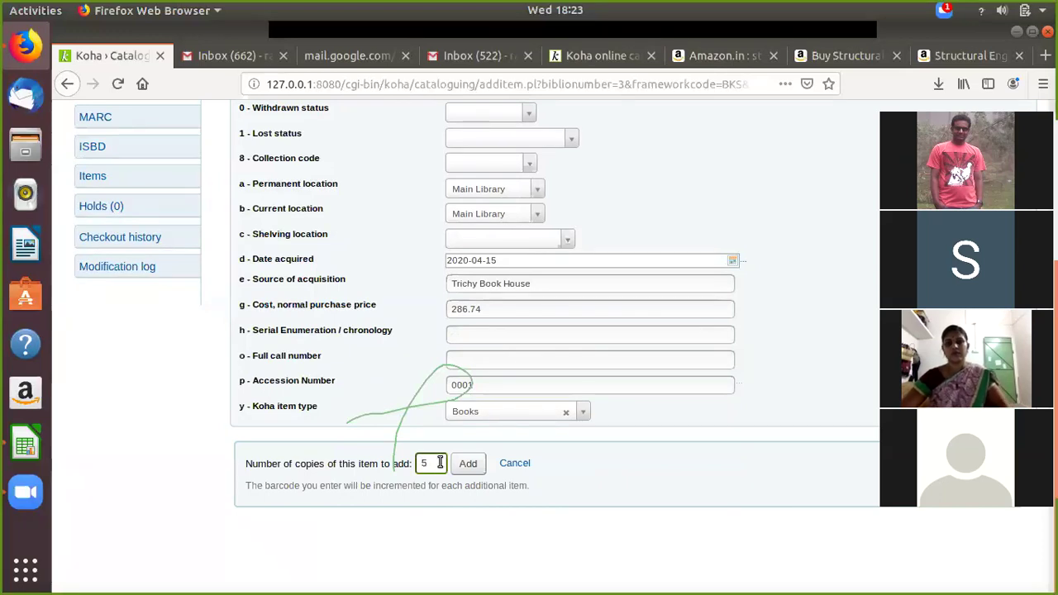
pyautogui.click(463, 467)
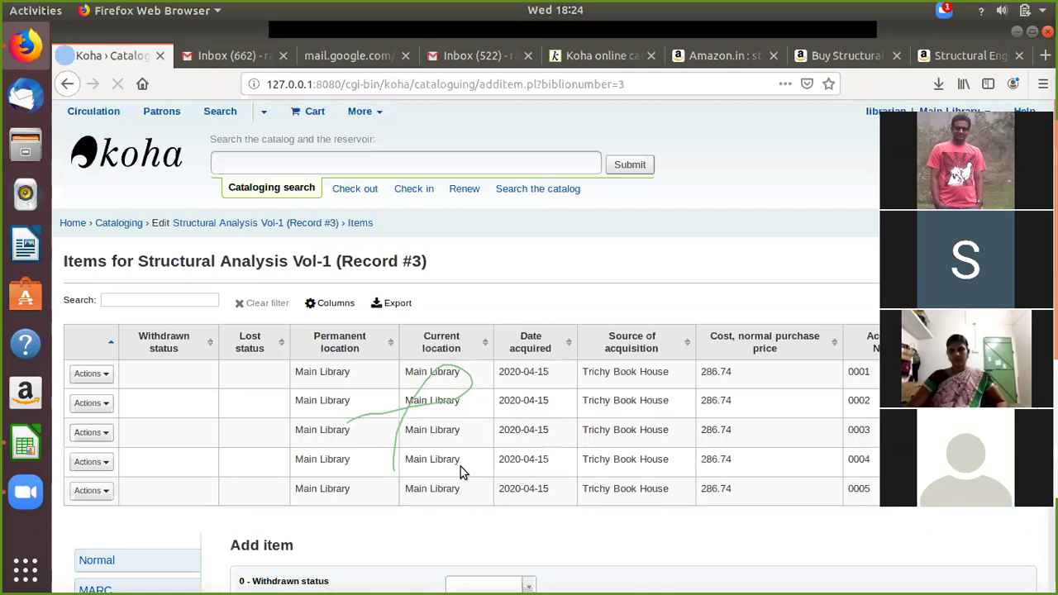
pyautogui.scroll(-2, 864, 396)
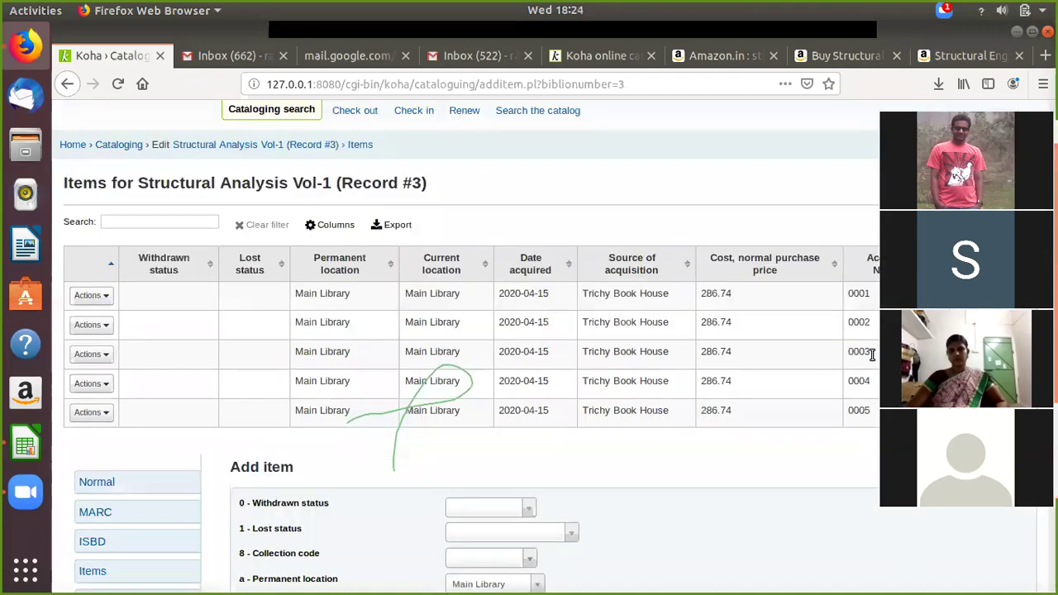
pyautogui.scroll(-1, 874, 339)
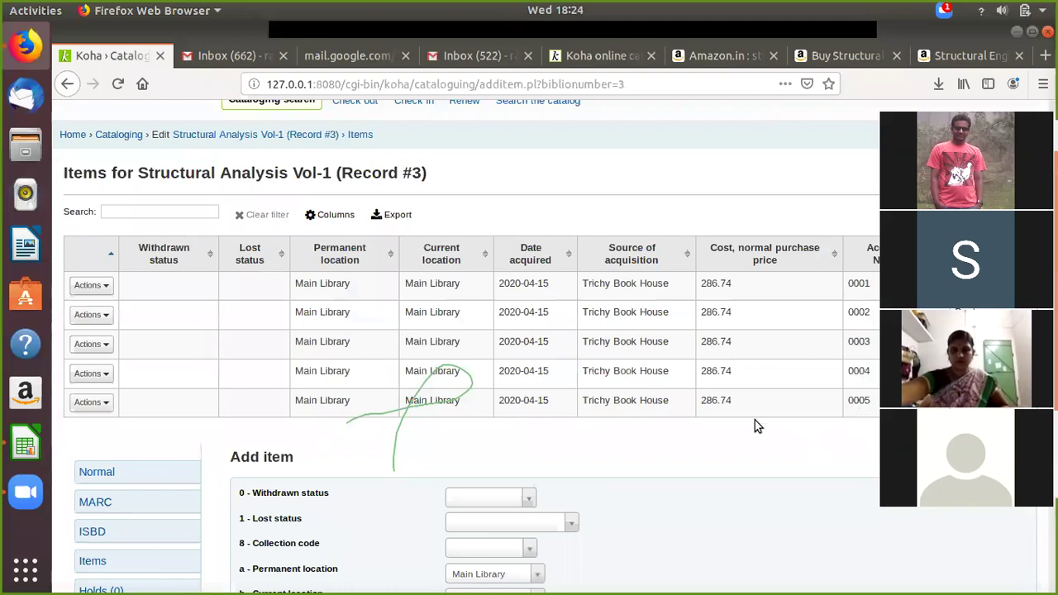
pyautogui.scroll(-1, 754, 420)
pyautogui.scroll(-5, 754, 420)
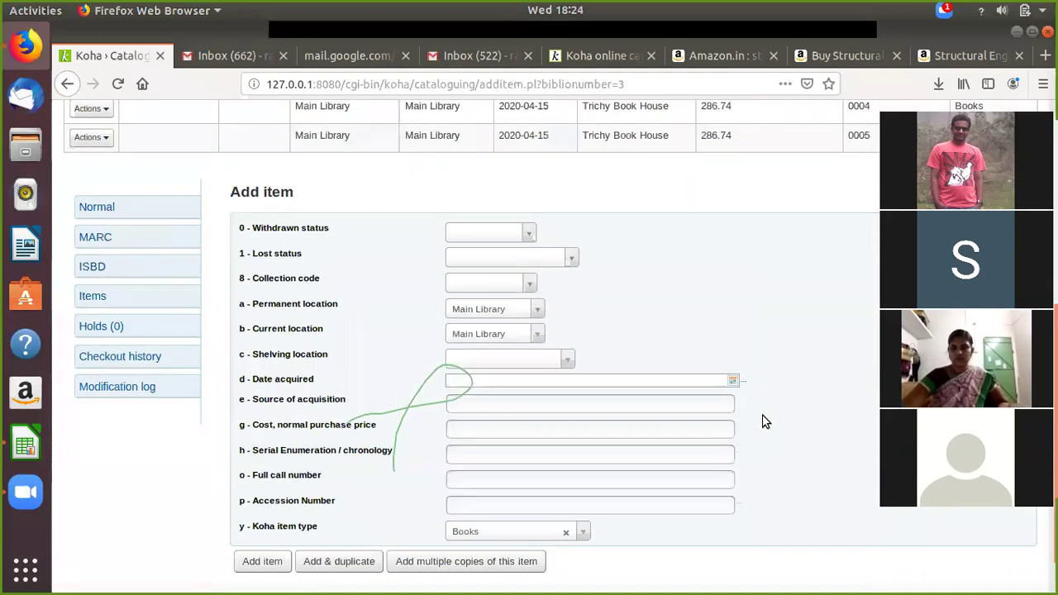
pyautogui.scroll(7, 755, 420)
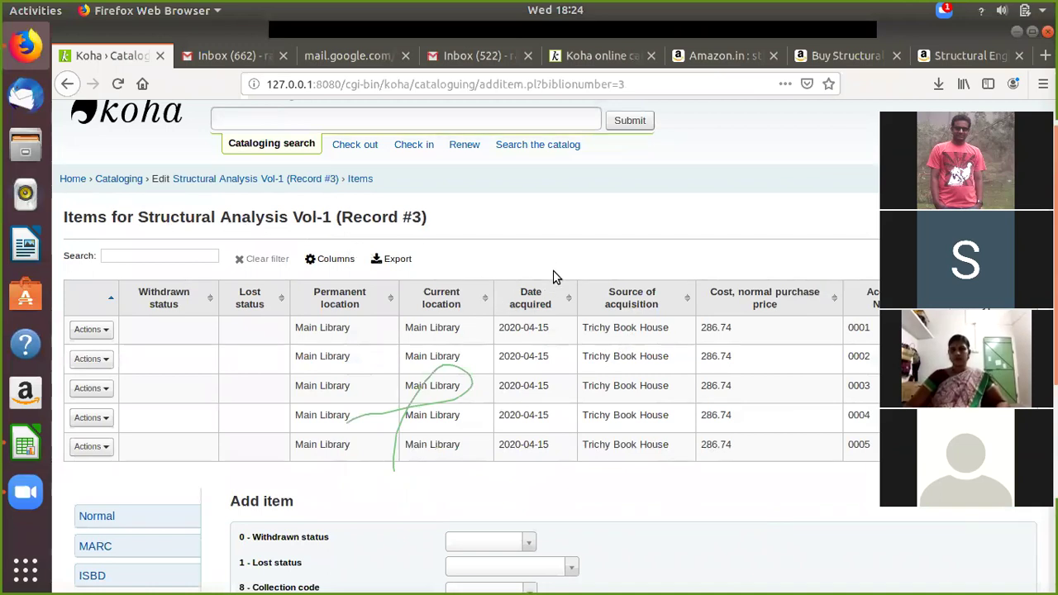
pyautogui.scroll(-4, 556, 276)
pyautogui.scroll(-4, 555, 277)
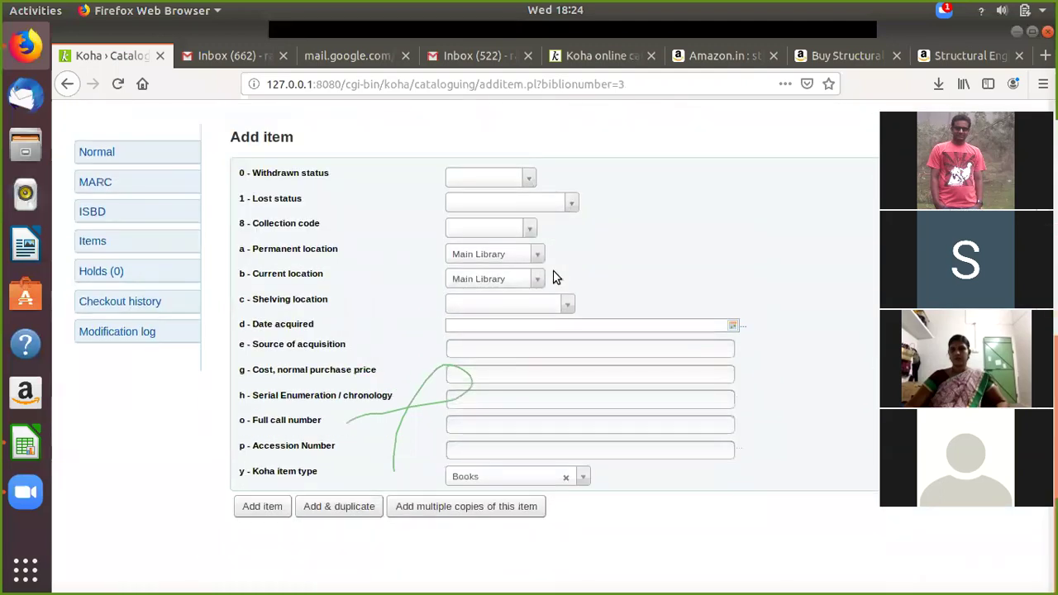
pyautogui.scroll(3, 556, 277)
pyautogui.scroll(3, 555, 277)
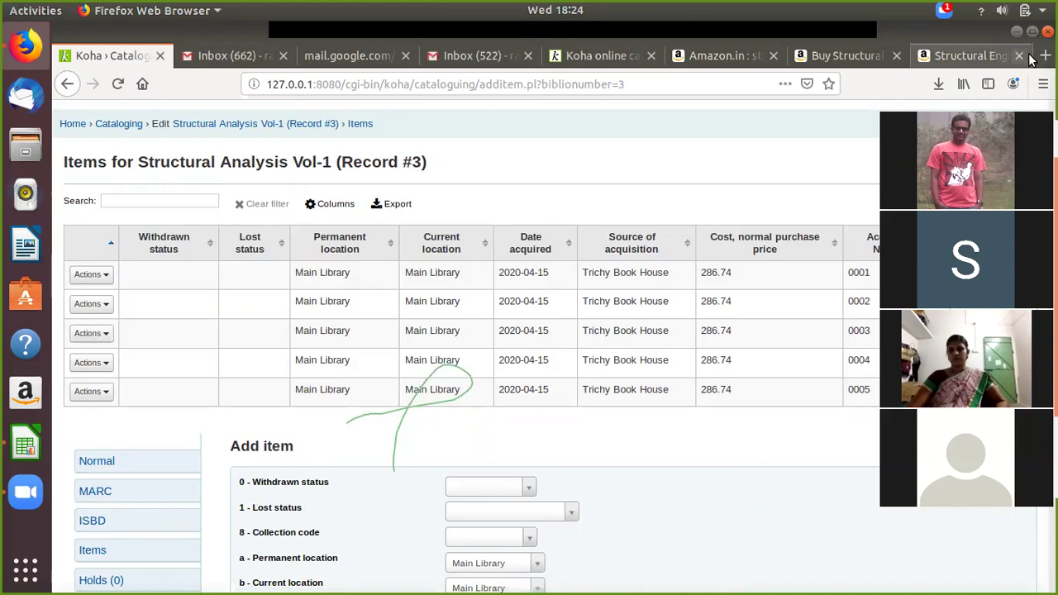
# Step: Close the 'Buy Structural' Amazon tab and load localhost in a new tab
pyautogui.click(963, 54)
pyautogui.click(860, 58)
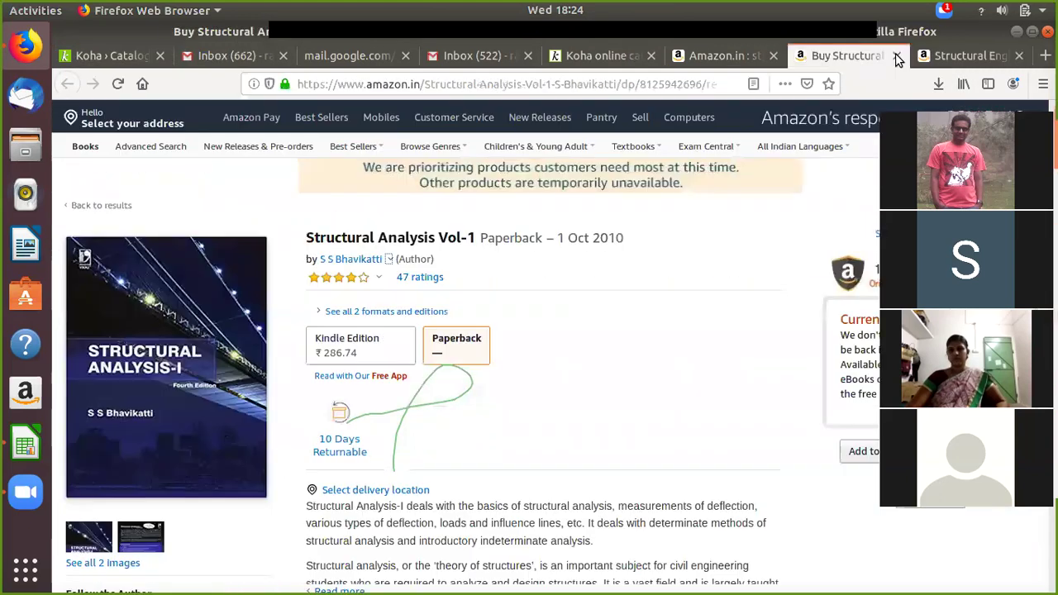
pyautogui.click(897, 55)
pyautogui.click(923, 56)
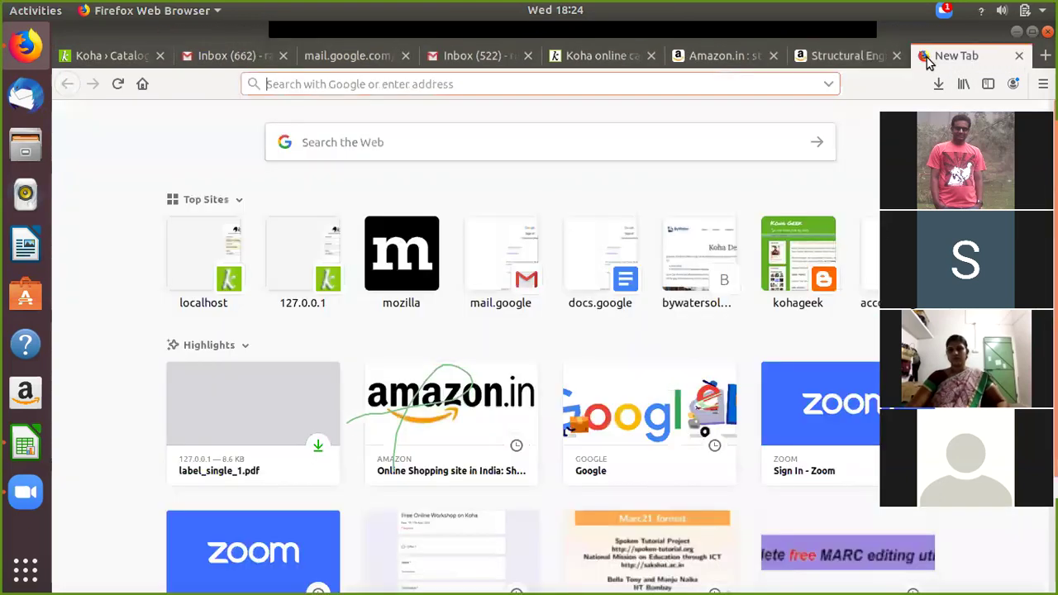
pyautogui.write('loca')
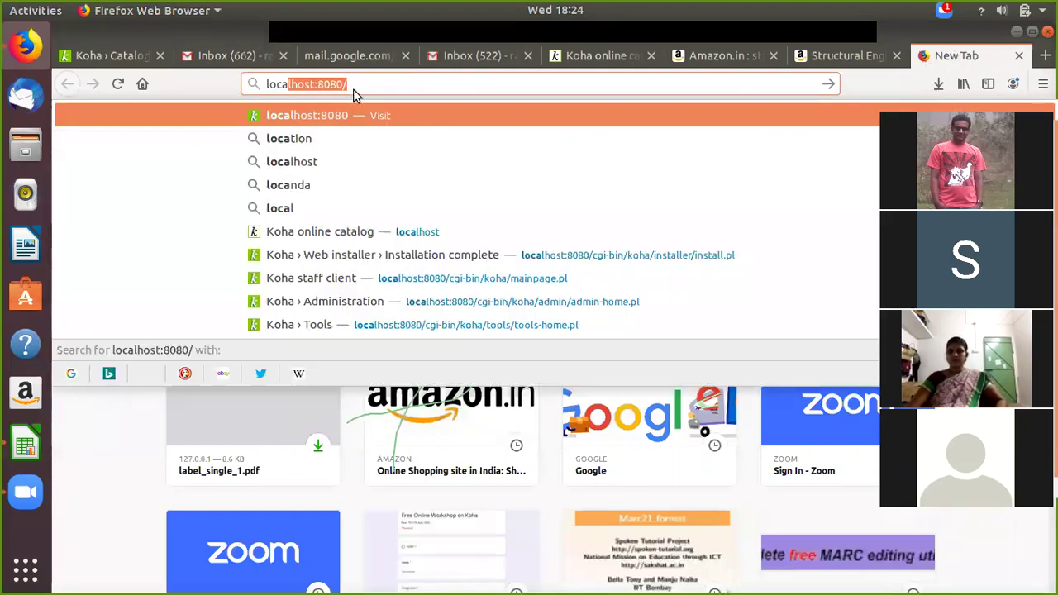
pyautogui.click(353, 89)
pyautogui.press('BackSpace')
pyautogui.press('BackSpace')
pyautogui.press('BackSpace')
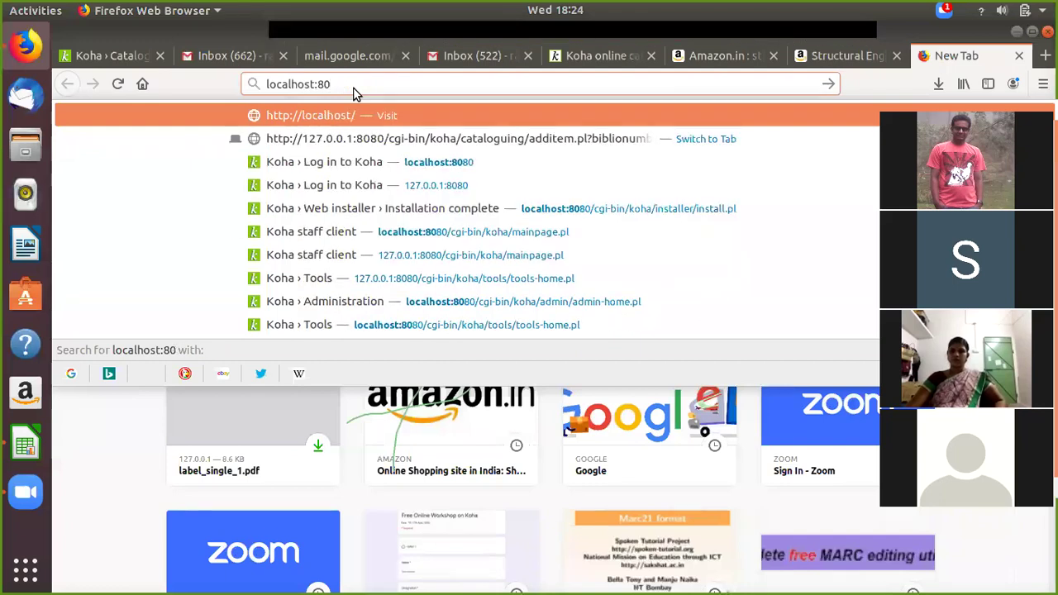
pyautogui.press('BackSpace')
pyautogui.press('BackSpace')
pyautogui.press('BackSpace')
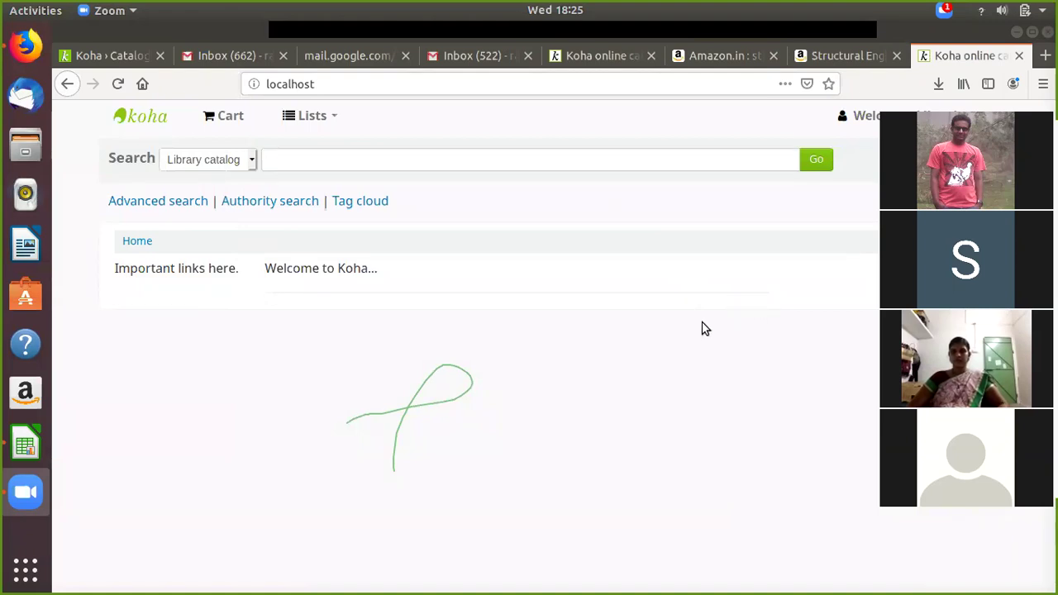
# Step: Choose Log out from the OPAC account menu at the top right
pyautogui.hotkey('alt', 'u')
pyautogui.hotkey('alt', 'u')
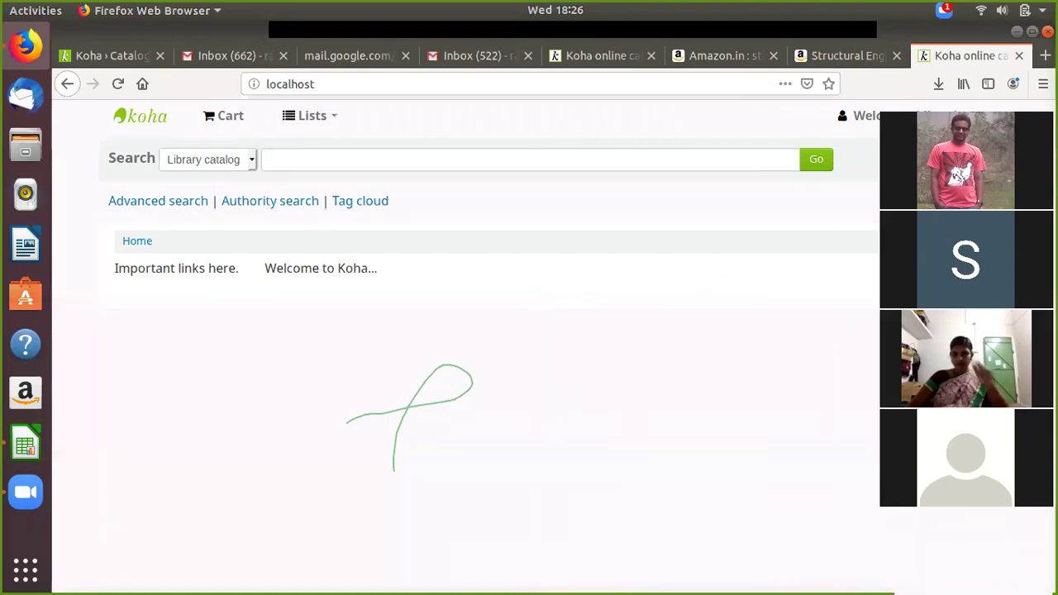
pyautogui.click(860, 117)
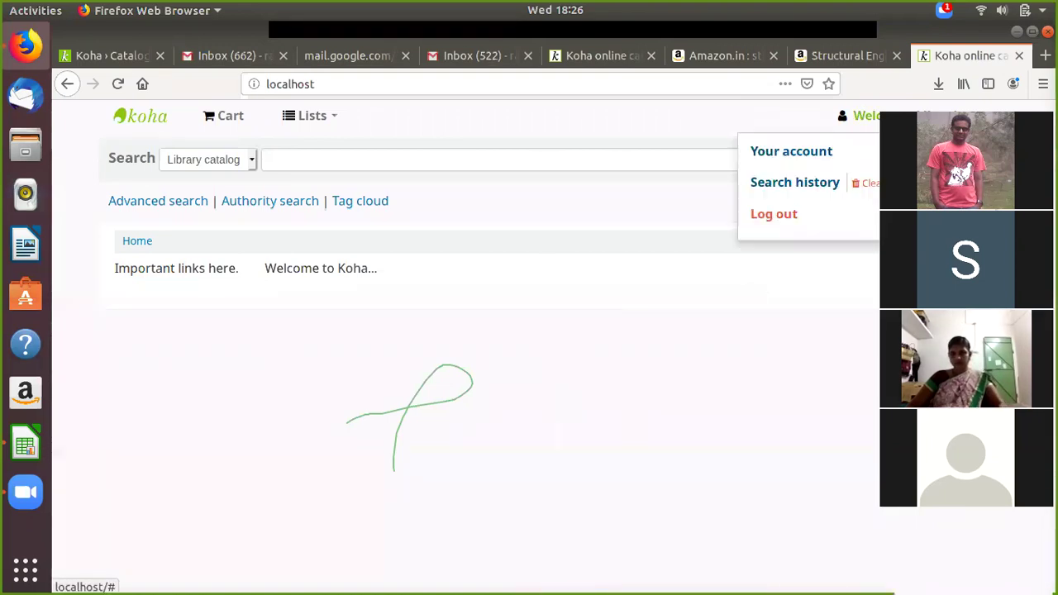
pyautogui.click(769, 216)
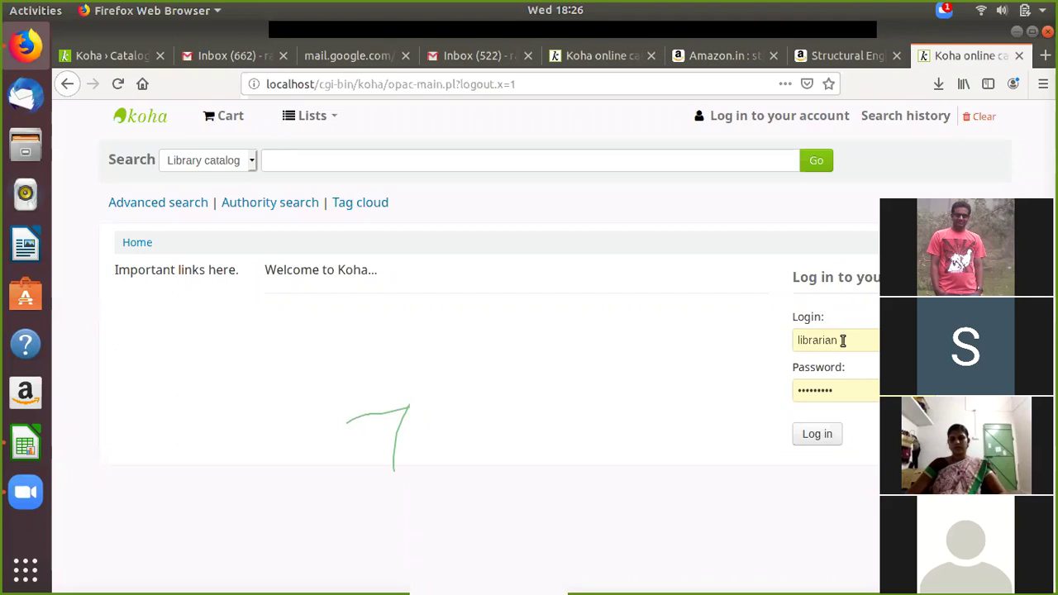
pyautogui.click(810, 436)
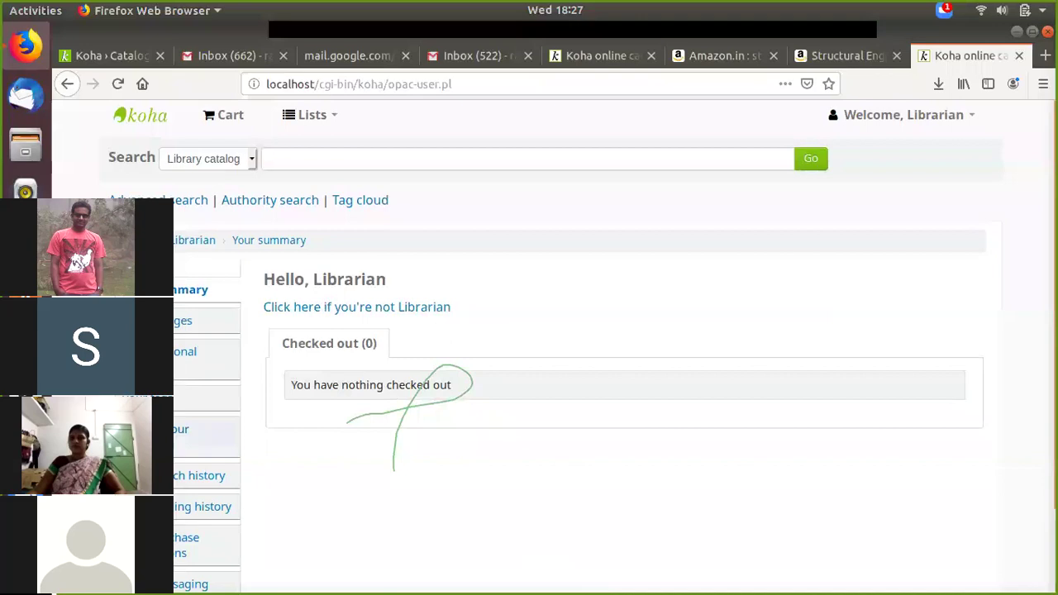
pyautogui.scroll(-2, 148, 347)
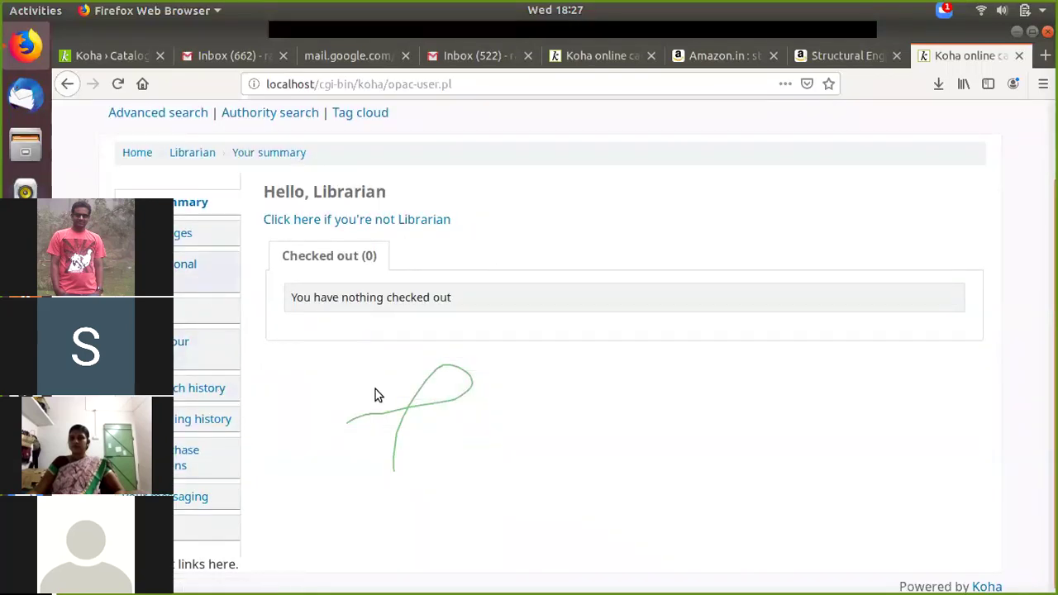
pyautogui.scroll(-1, 206, 475)
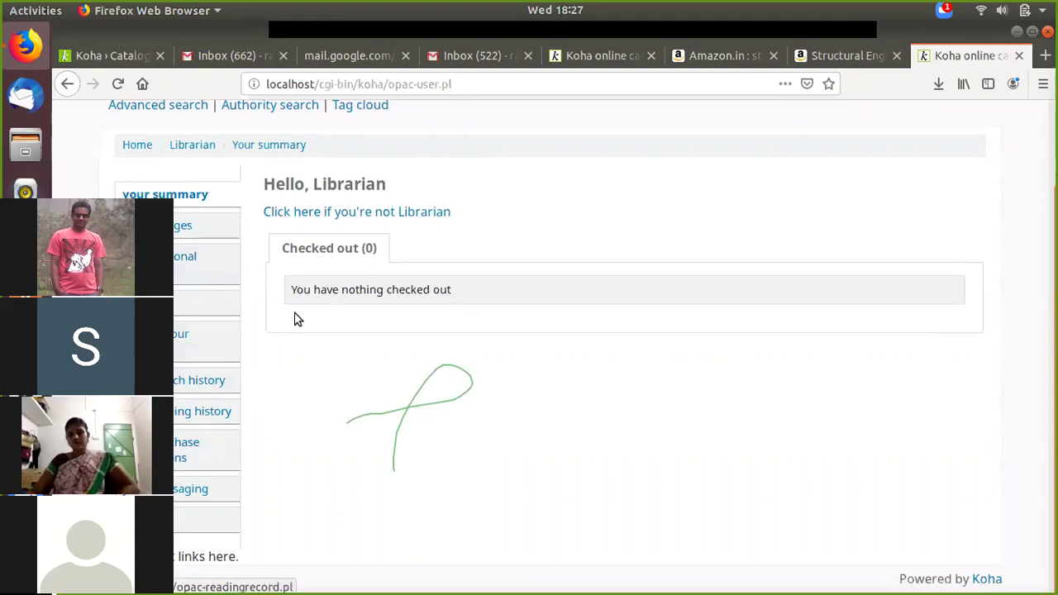
pyautogui.scroll(2, 480, 446)
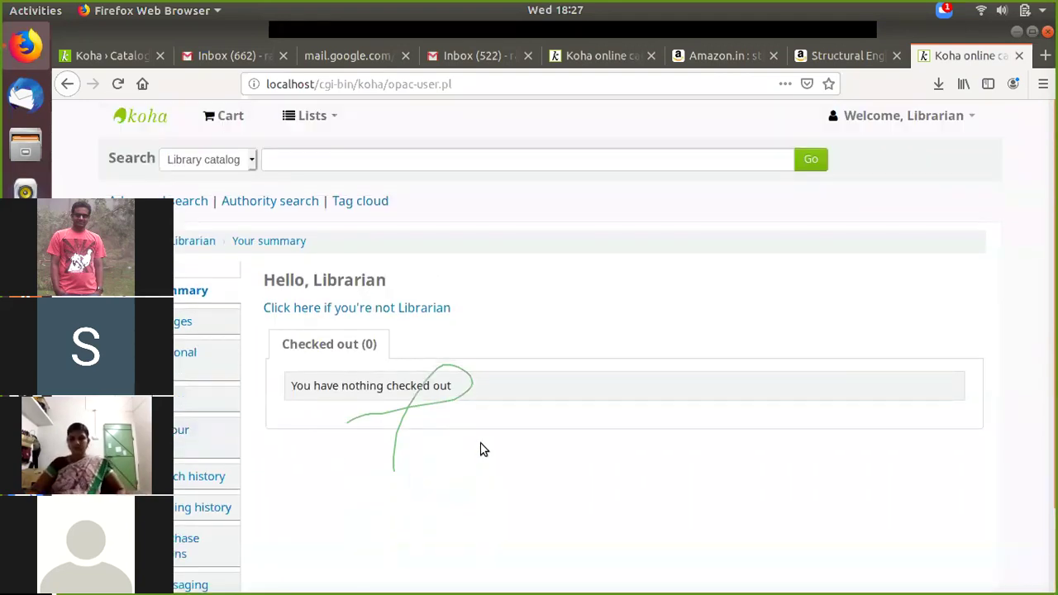
pyautogui.scroll(-2, 484, 449)
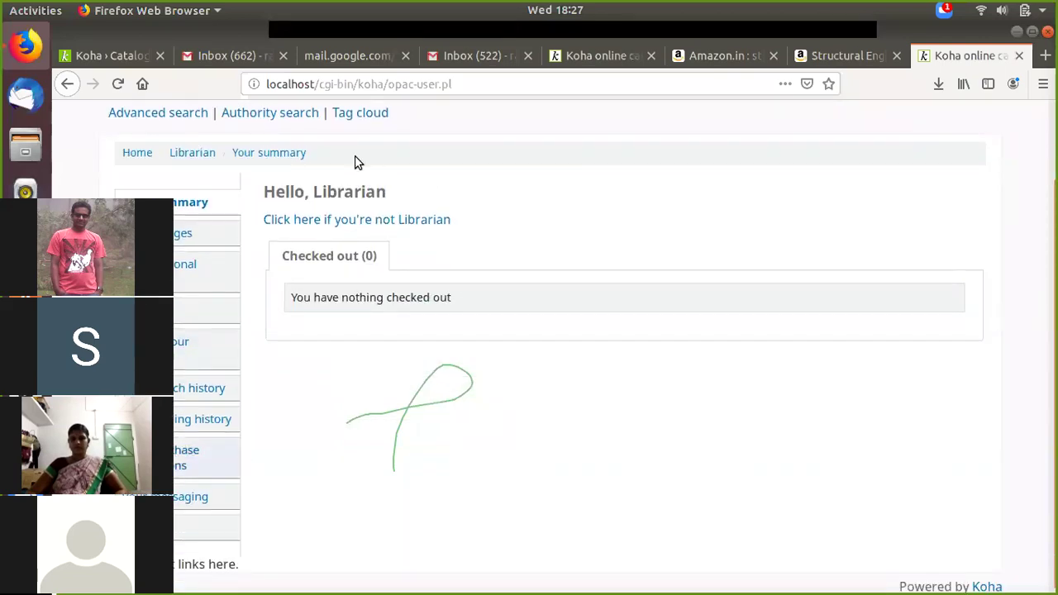
pyautogui.scroll(2, 343, 159)
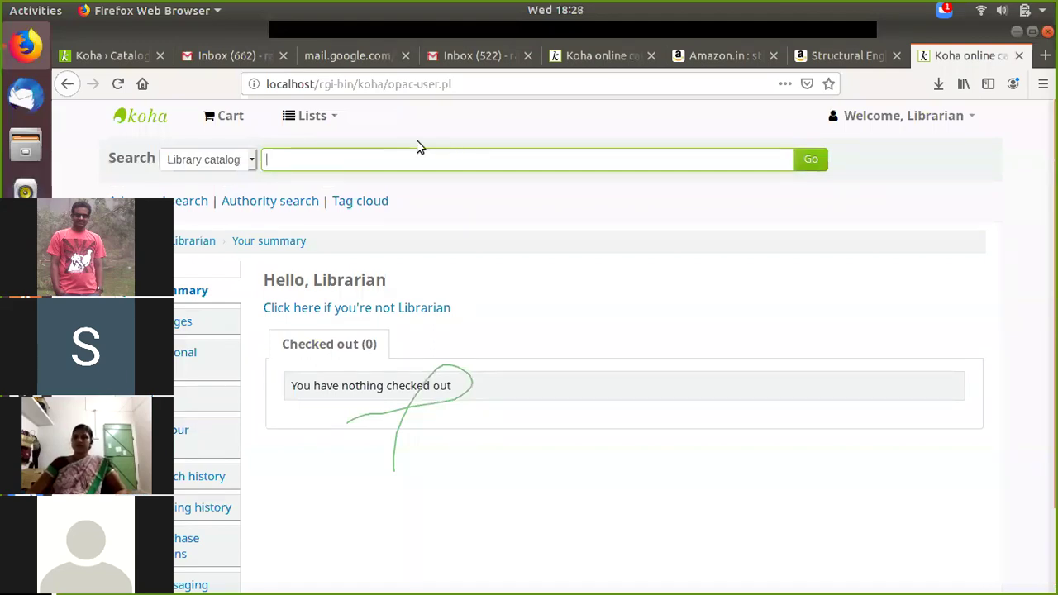
# Step: Select the opening letters 'Stru' of the Structural Engineering title on Amazon
pyautogui.click(831, 53)
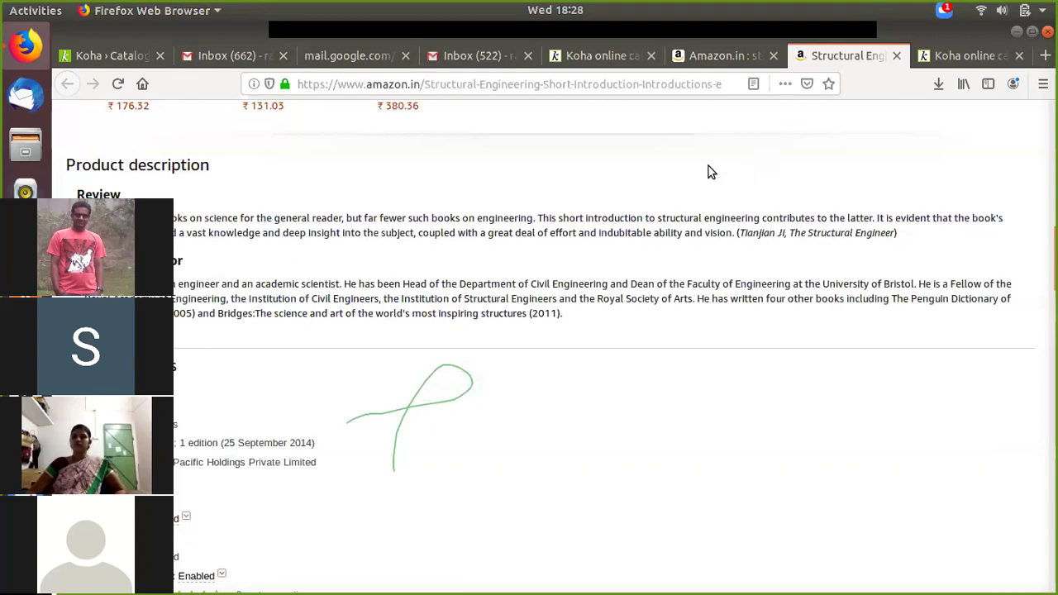
pyautogui.scroll(10, 708, 169)
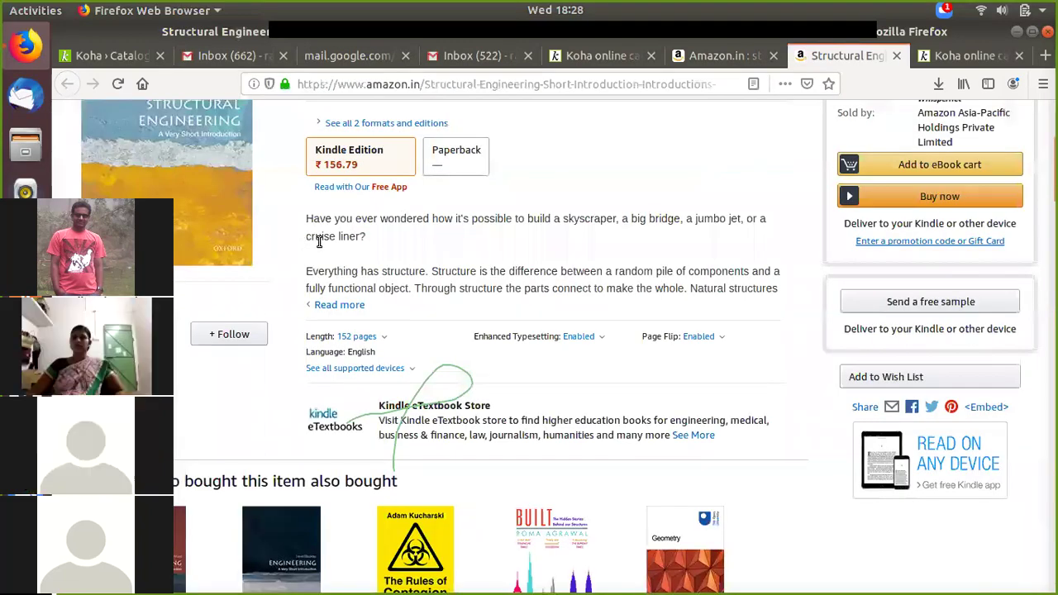
pyautogui.scroll(5, 343, 249)
pyautogui.moveTo(306, 248); pyautogui.dragTo(329, 251)
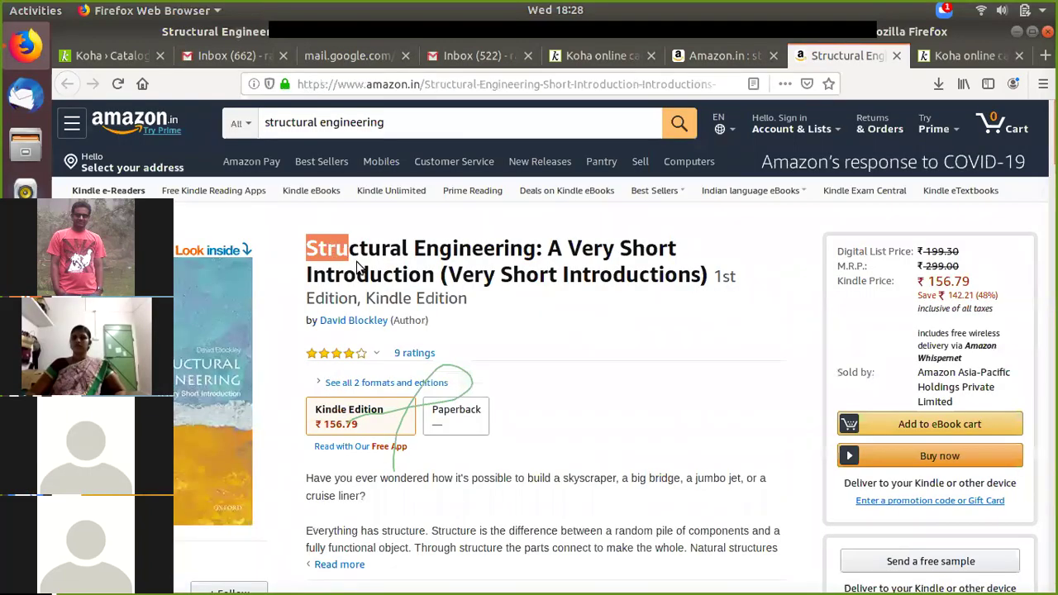
pyautogui.click(108, 56)
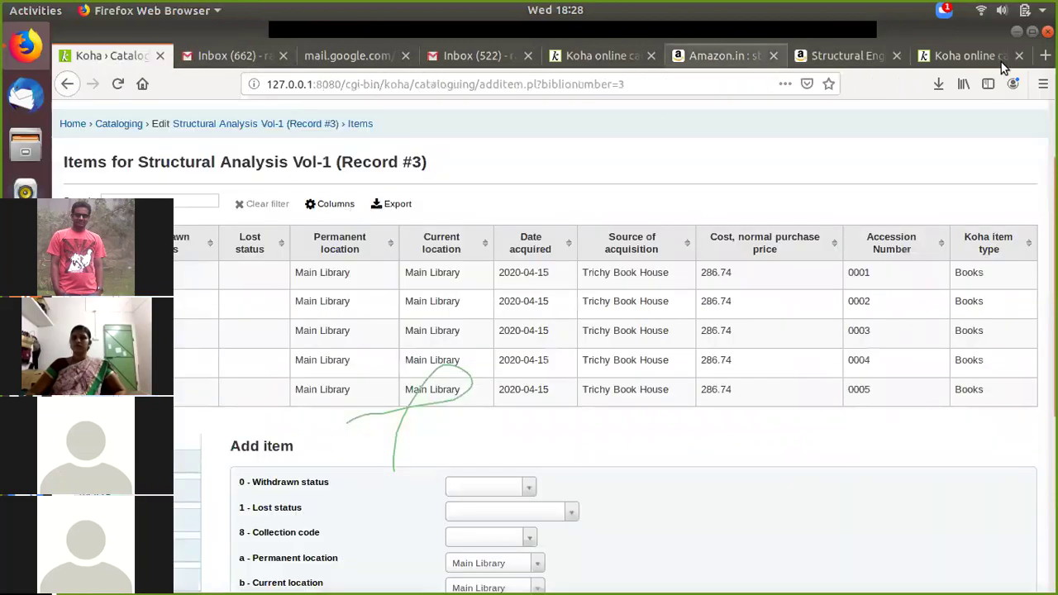
# Step: Paste 'Stru' into the OPAC search box and run the search
pyautogui.hotkey('ctrl', 'pageup')
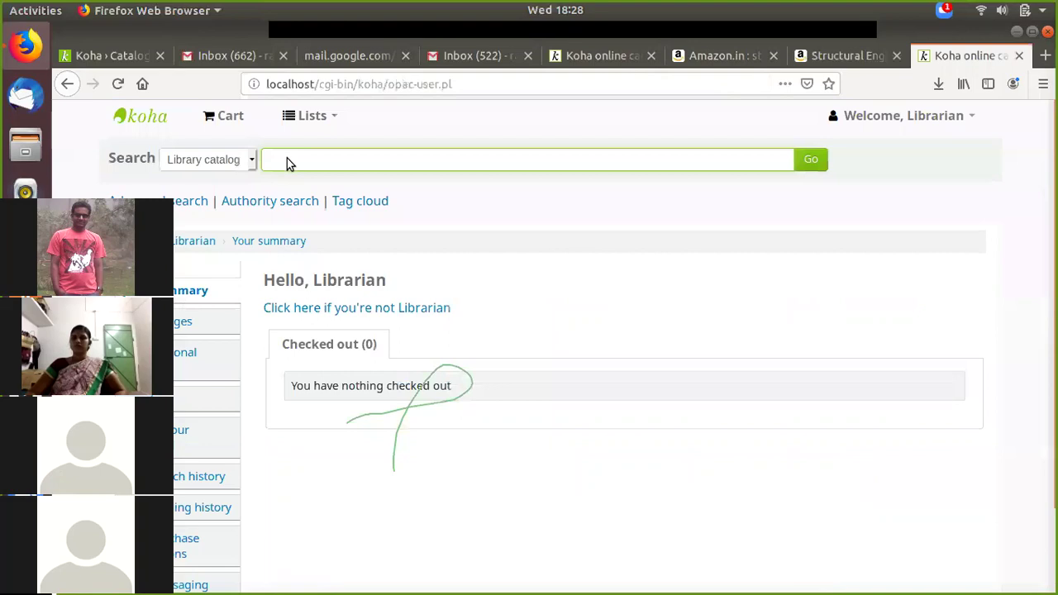
pyautogui.press('Menu')
pyautogui.click(328, 225)
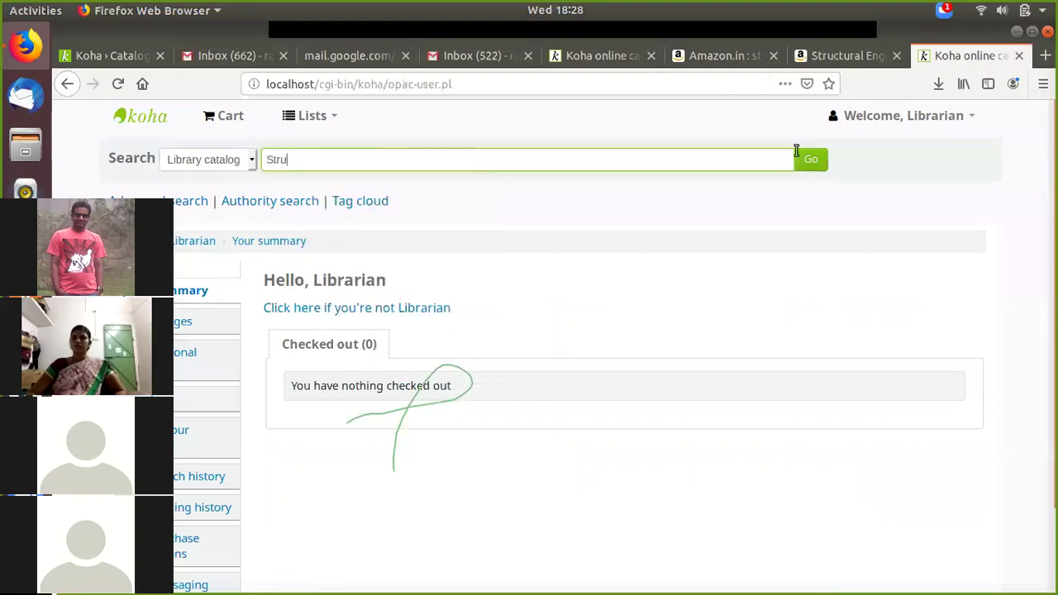
pyautogui.click(814, 163)
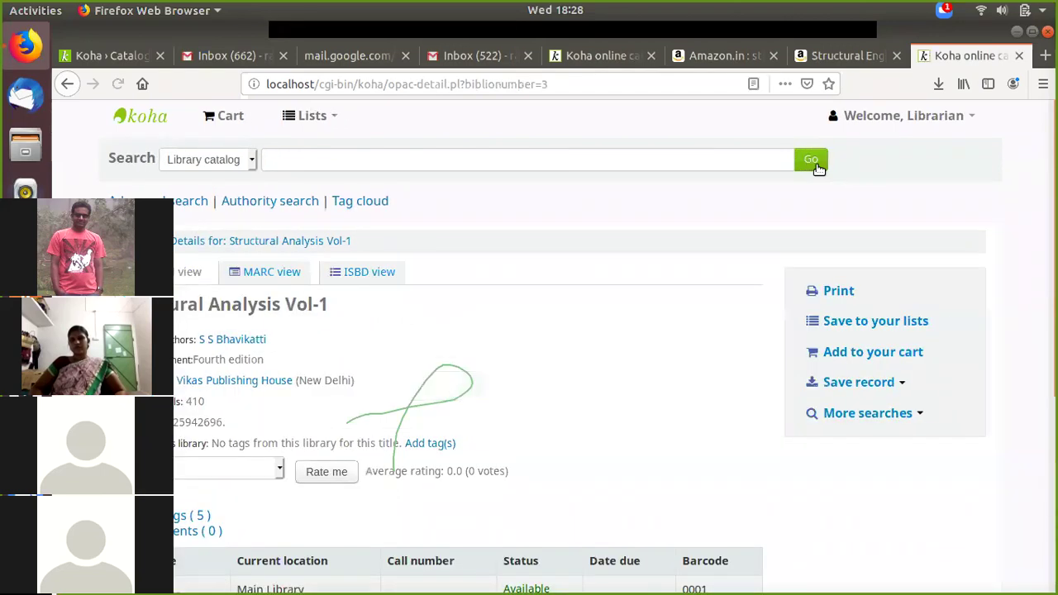
# Step: Scroll the OPAC holdings table to check five Main Library copies, barcodes 0001–0005, are Available
pyautogui.scroll(-1, 444, 355)
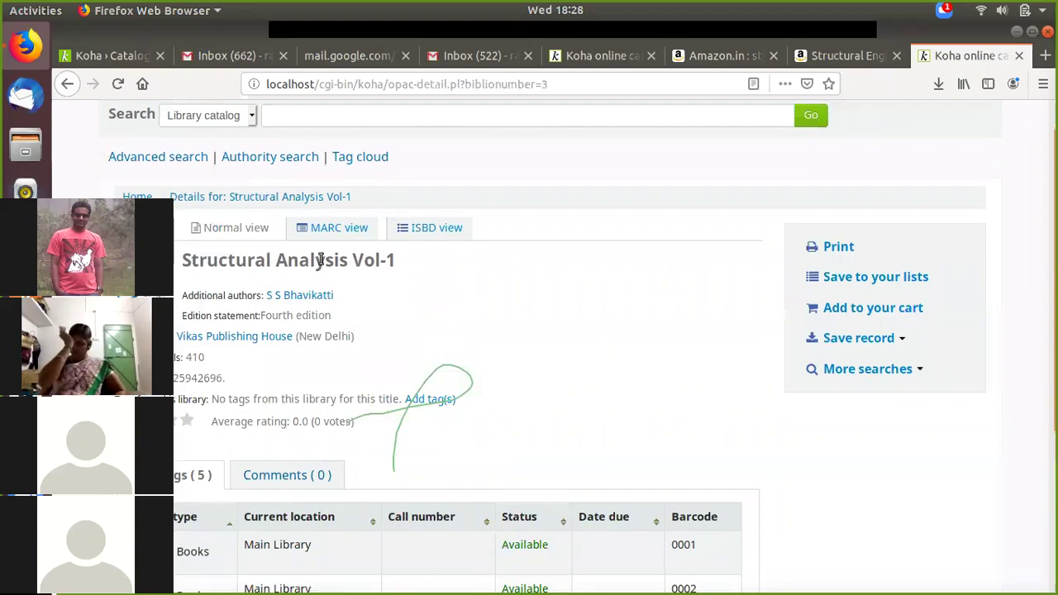
pyautogui.scroll(-2, 462, 275)
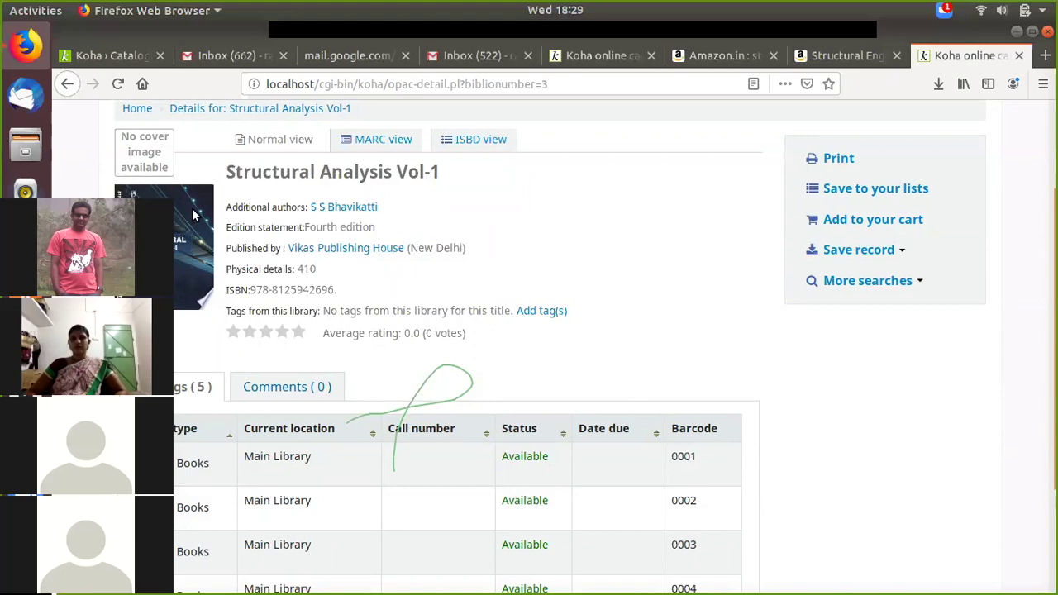
pyautogui.moveTo(192, 261)
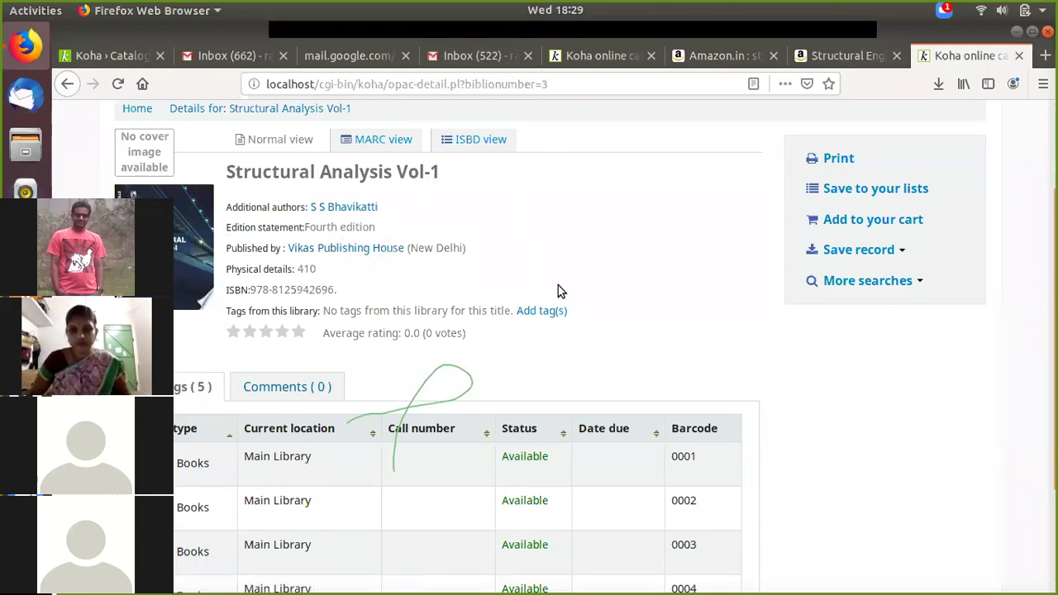
pyautogui.scroll(-3, 558, 285)
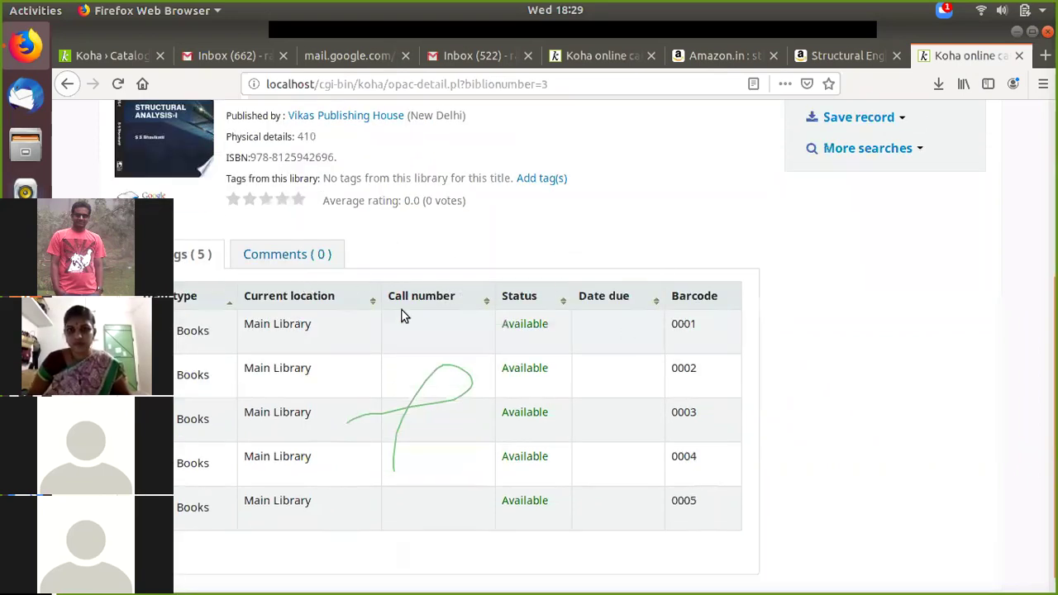
pyautogui.scroll(-1, 293, 277)
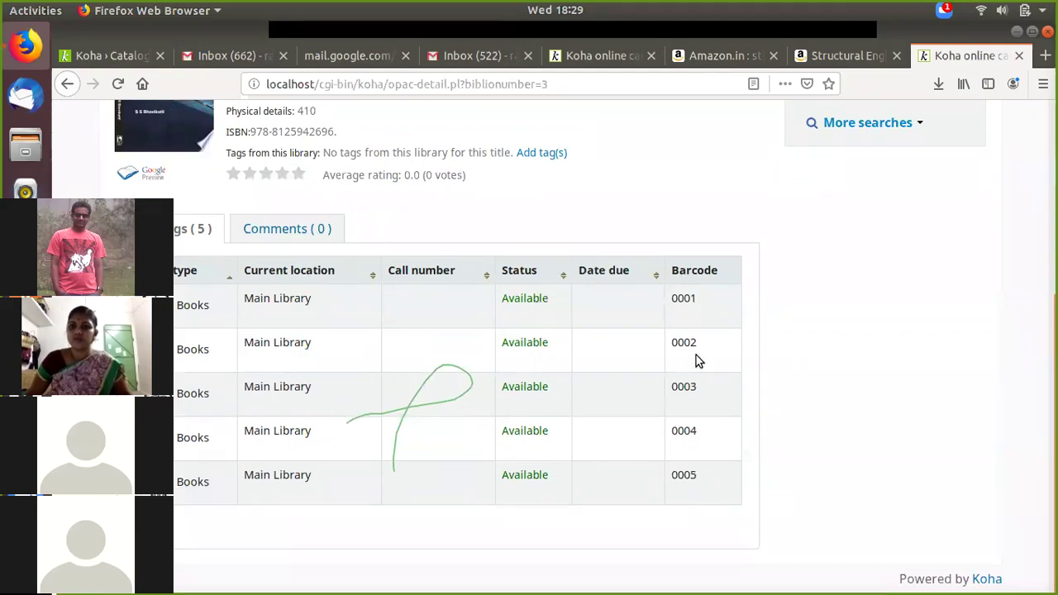
pyautogui.scroll(5, 799, 355)
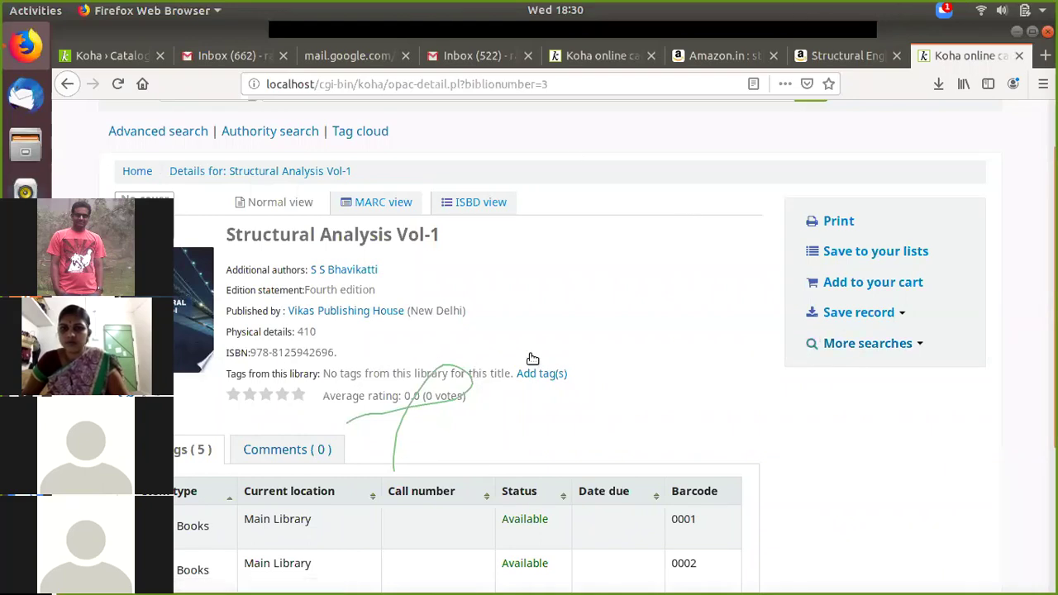
pyautogui.scroll(-4, 533, 315)
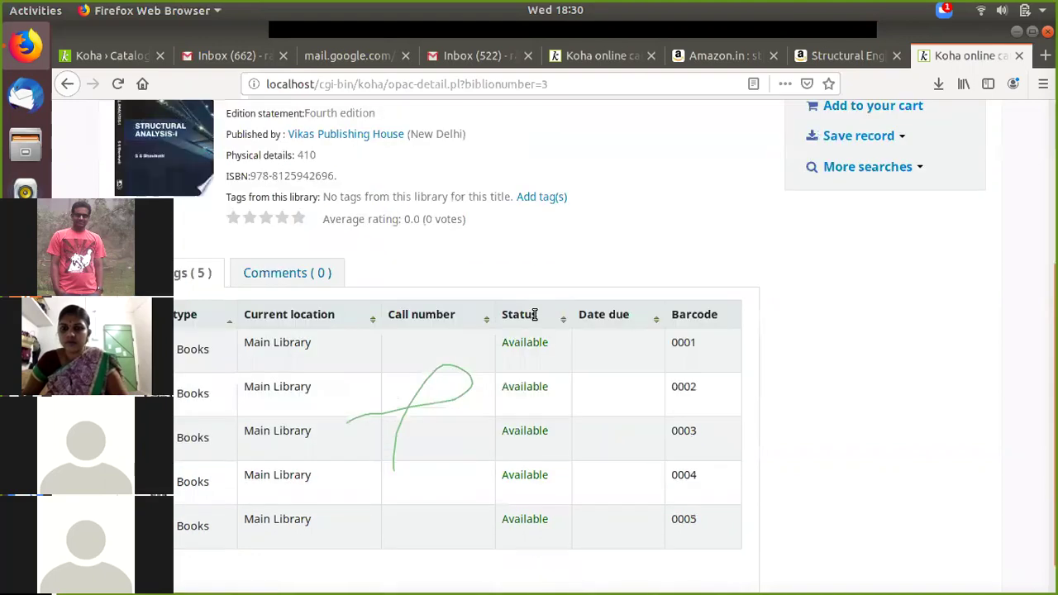
pyautogui.scroll(3, 910, 376)
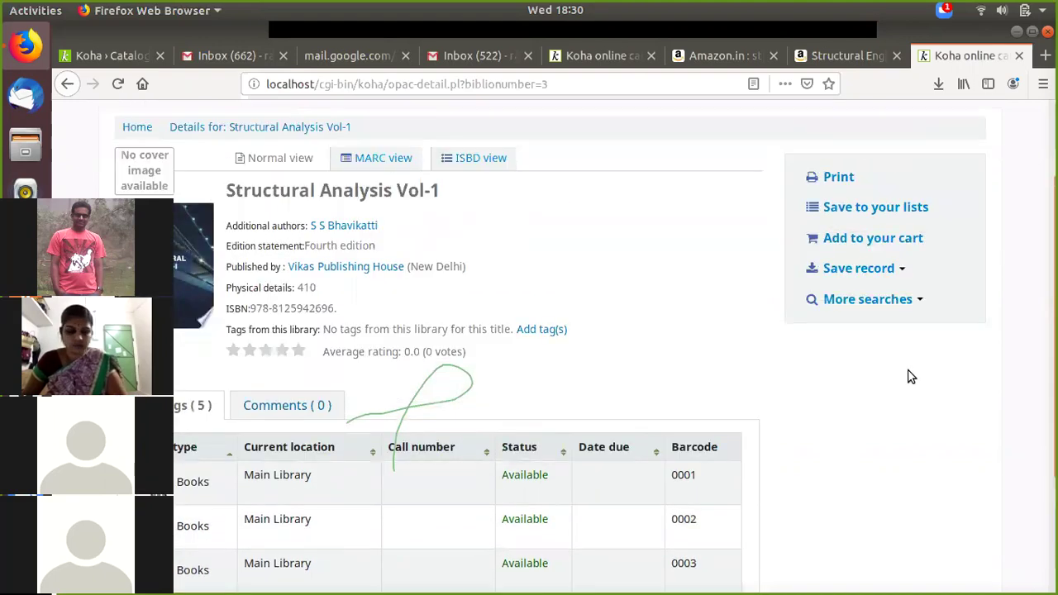
pyautogui.scroll(2, 907, 372)
pyautogui.scroll(-2, 826, 382)
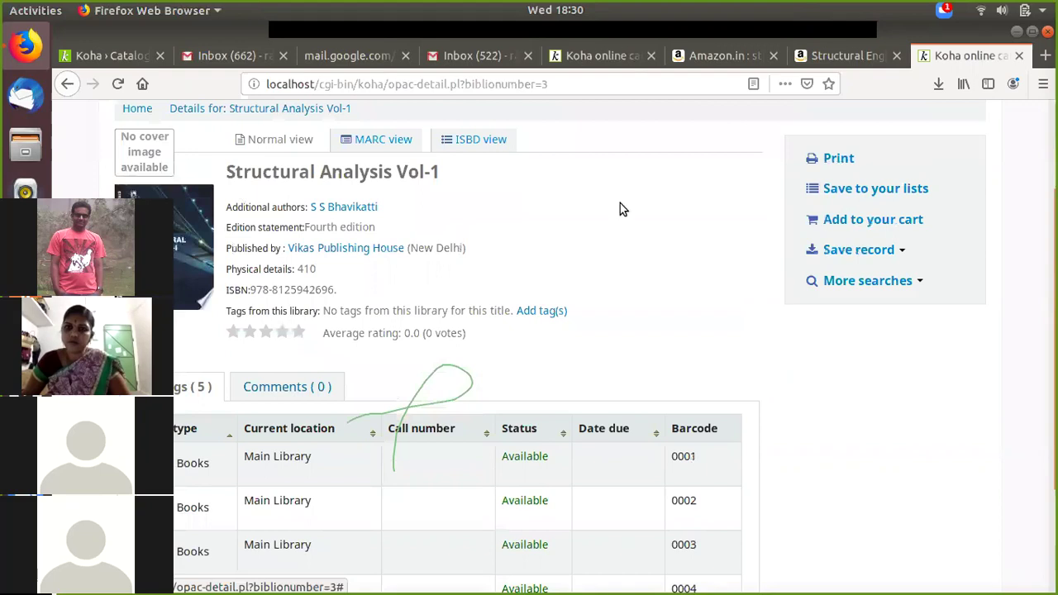
pyautogui.scroll(3, 533, 265)
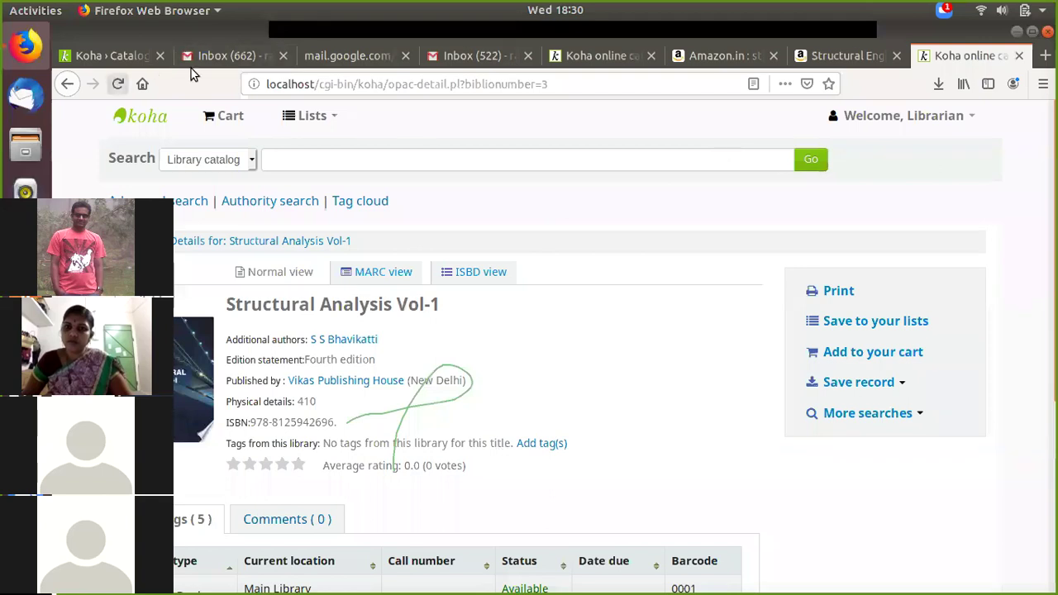
pyautogui.click(116, 57)
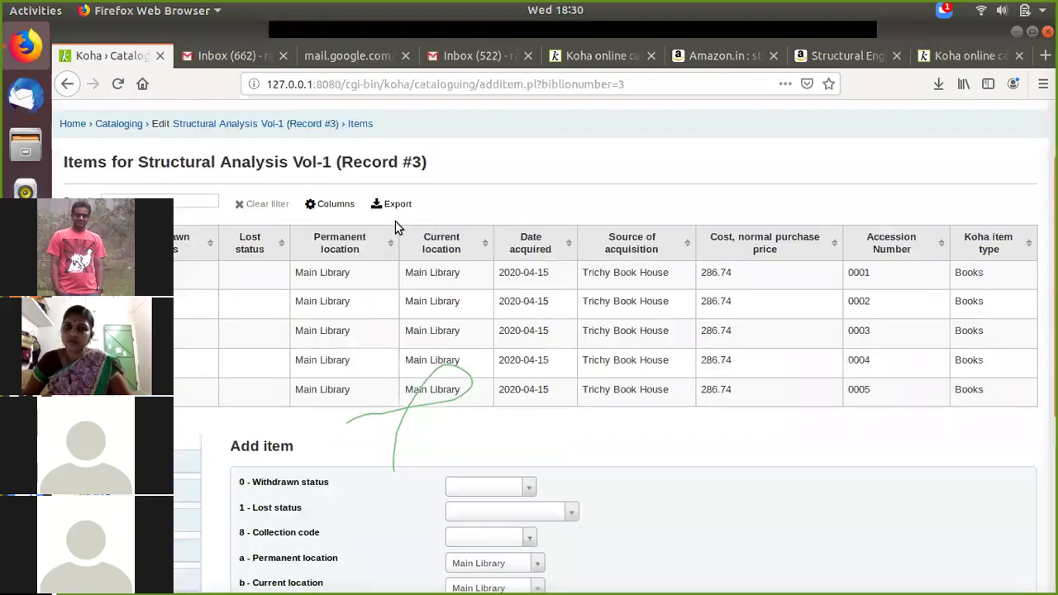
pyautogui.scroll(3, 524, 282)
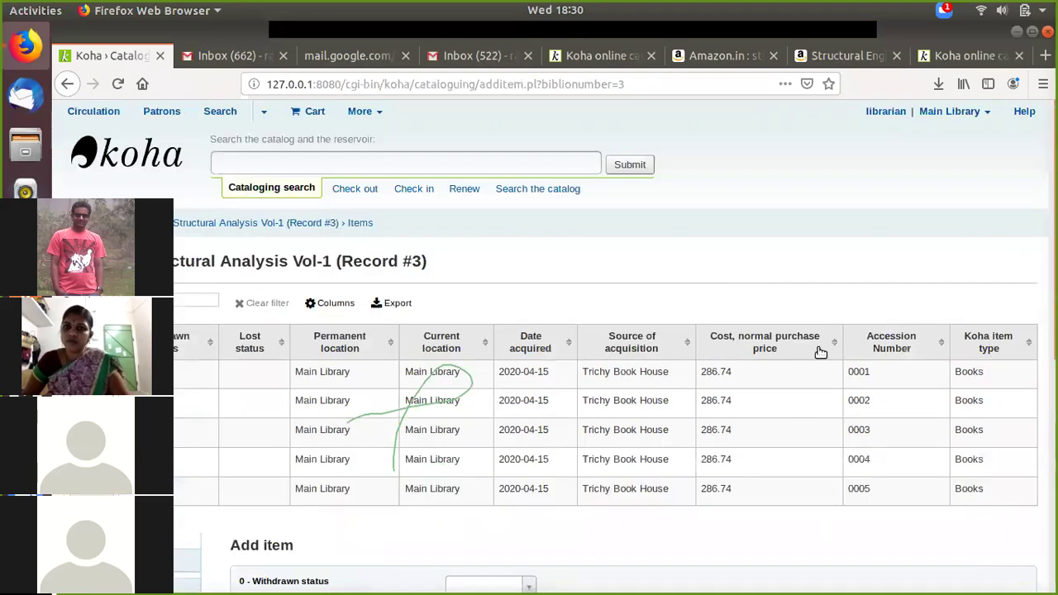
pyautogui.scroll(-1, 605, 330)
pyautogui.scroll(1, 607, 331)
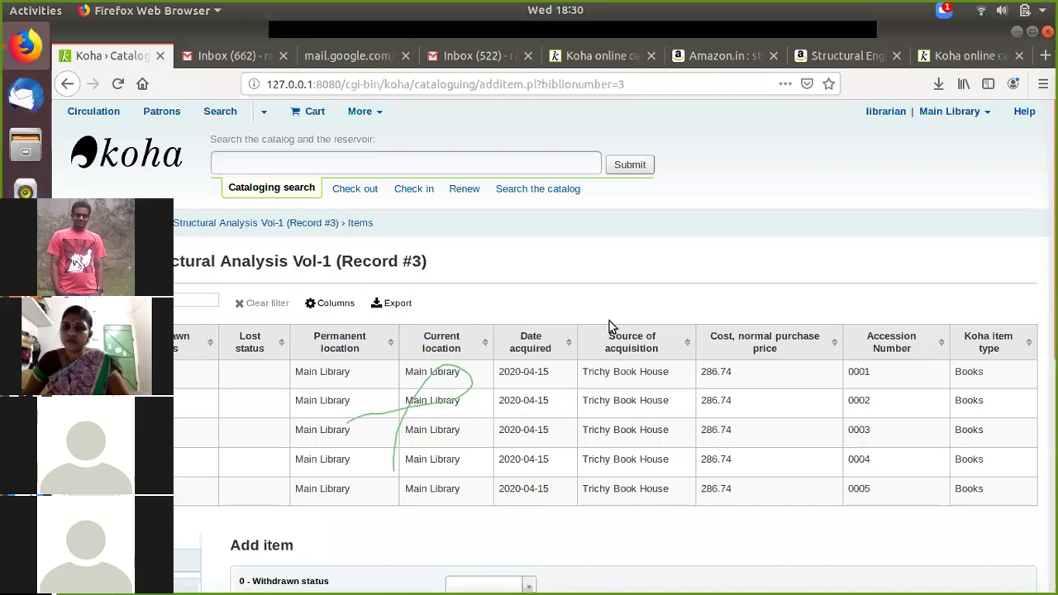
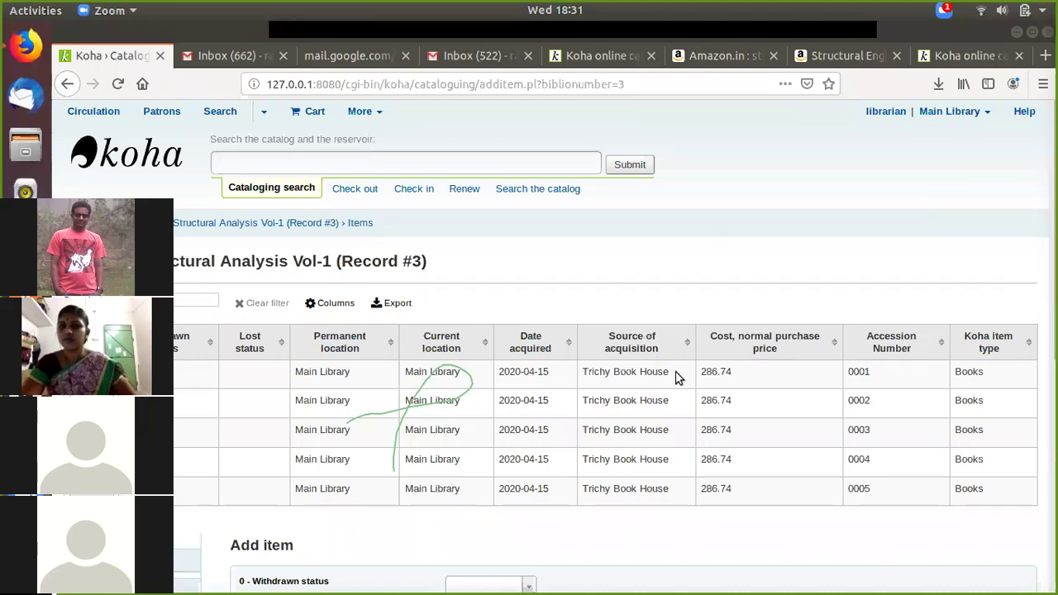
# Step: Leave the Structural Analysis Vol-1 item list and go to the Koha staff client home page
pyautogui.click(898, 222)
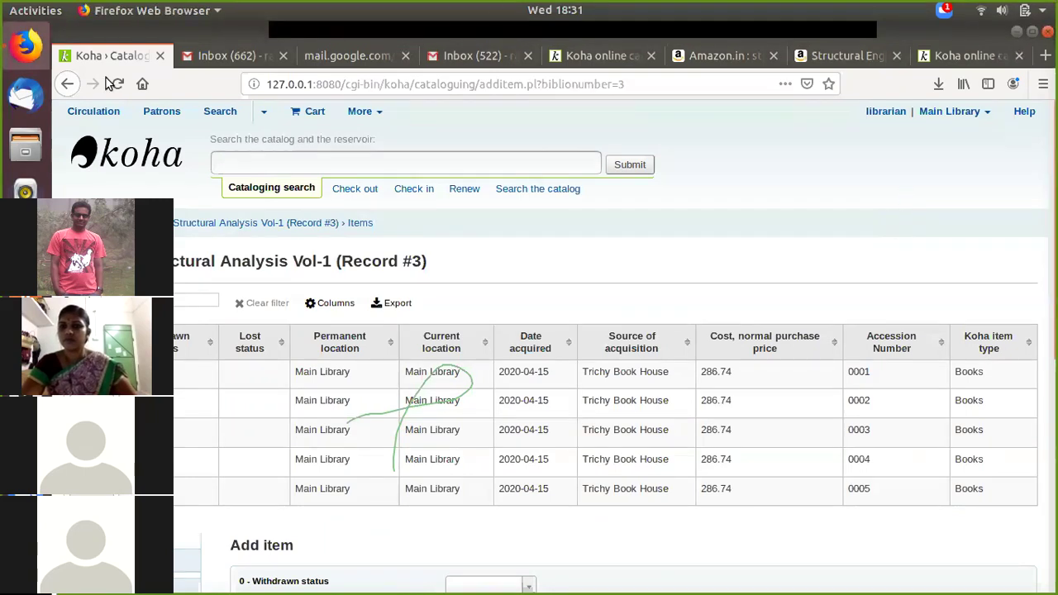
pyautogui.click(134, 154)
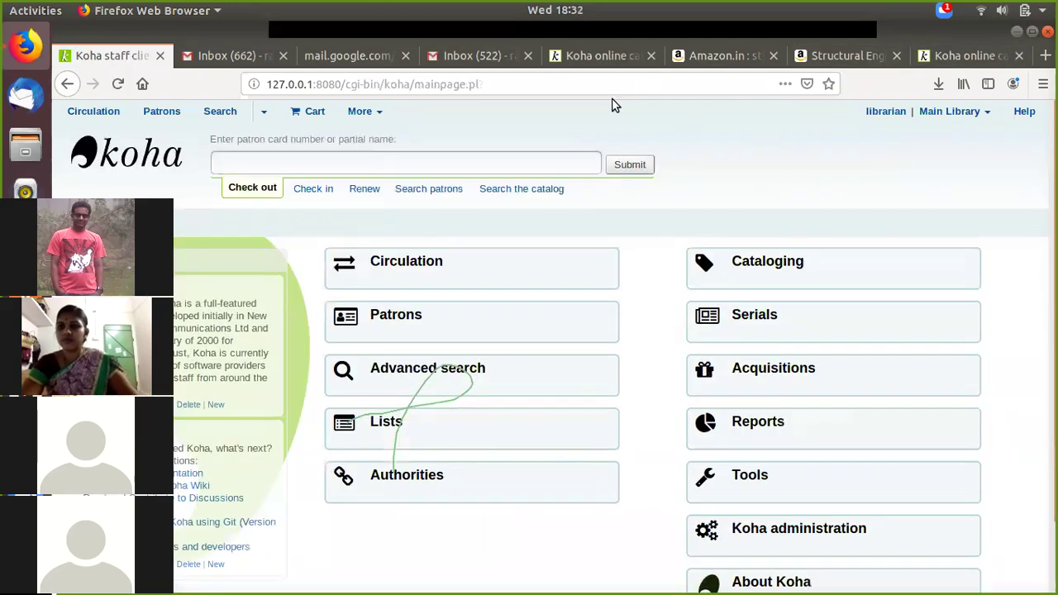
# Step: Open Koha's Cataloging module, then minimise Firefox to show the Ubuntu desktop
pyautogui.scroll(-1, 974, 291)
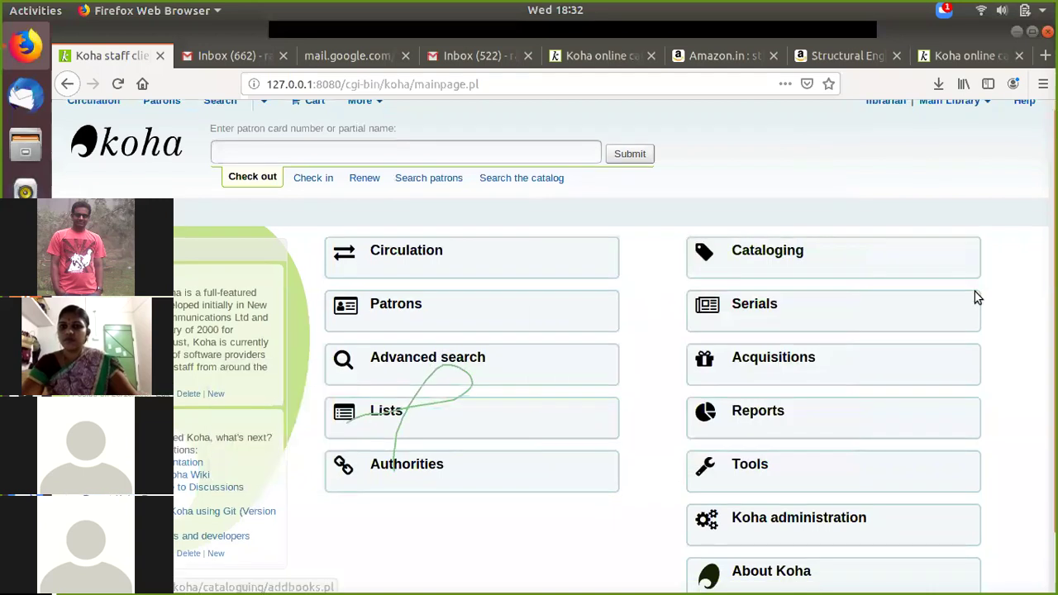
pyautogui.click(777, 216)
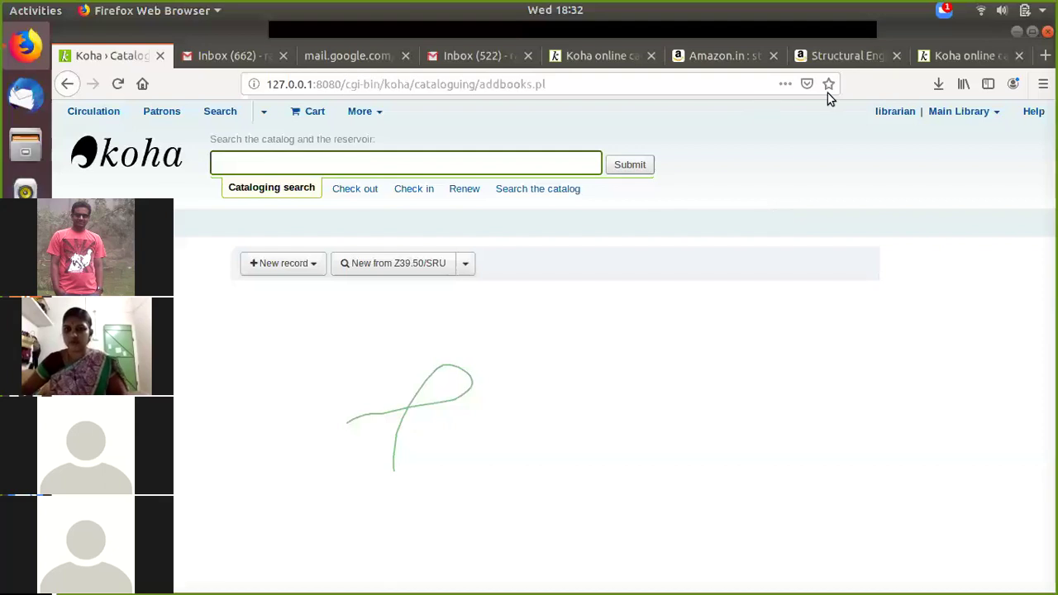
pyautogui.click(1017, 31)
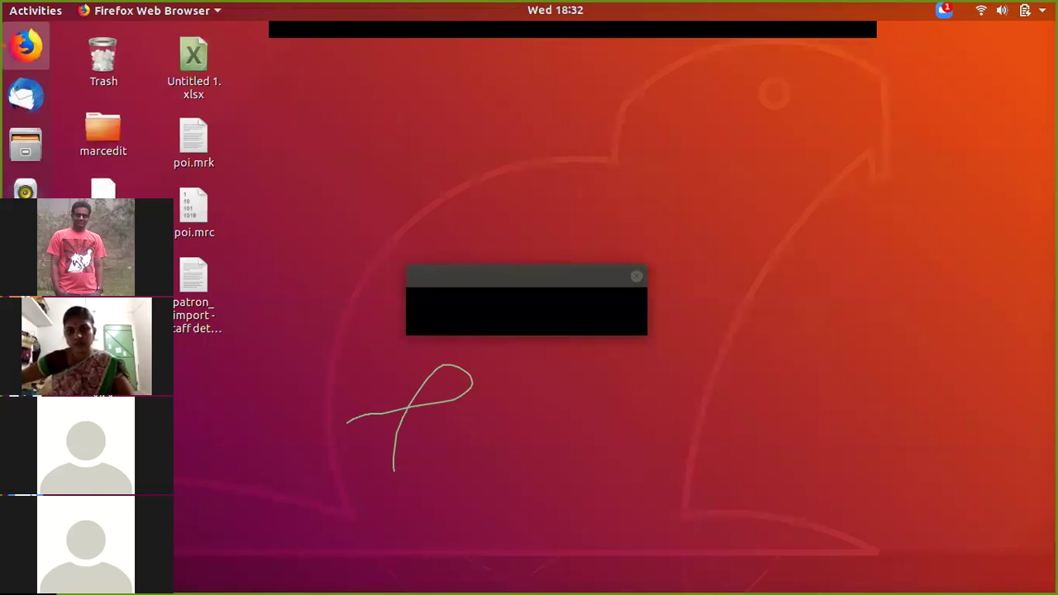
# Step: Restore Firefox, close the Amazon Structural Engineering book tab, and start a new tab
pyautogui.click(31, 59)
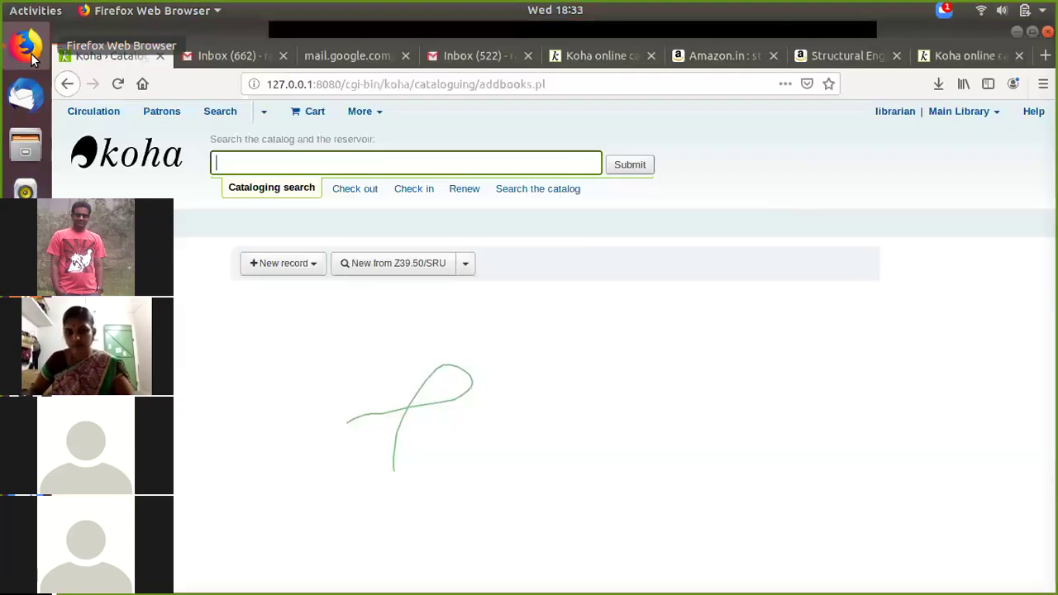
pyautogui.click(874, 54)
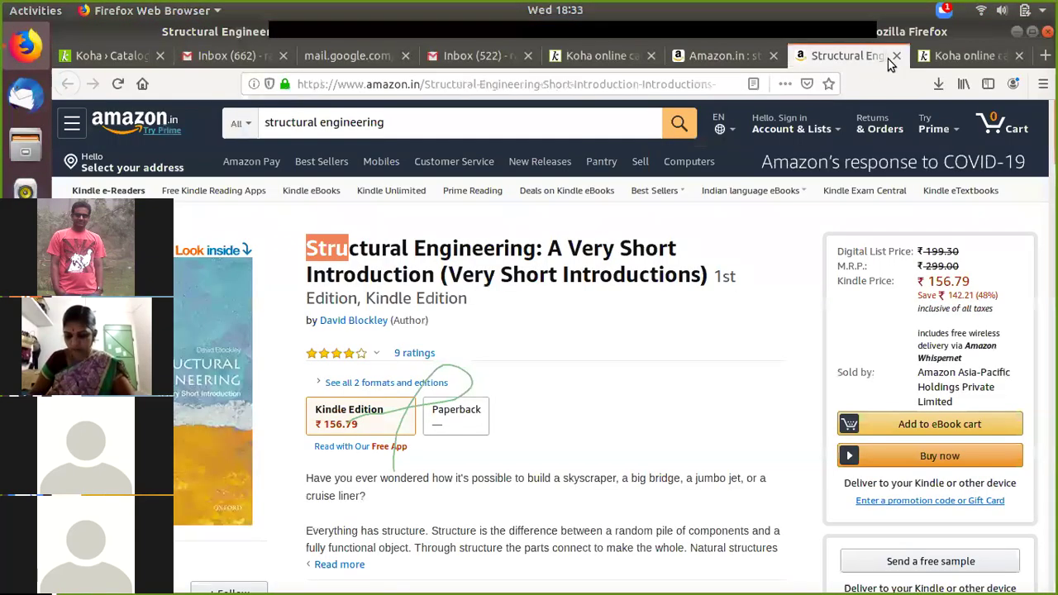
pyautogui.click(896, 55)
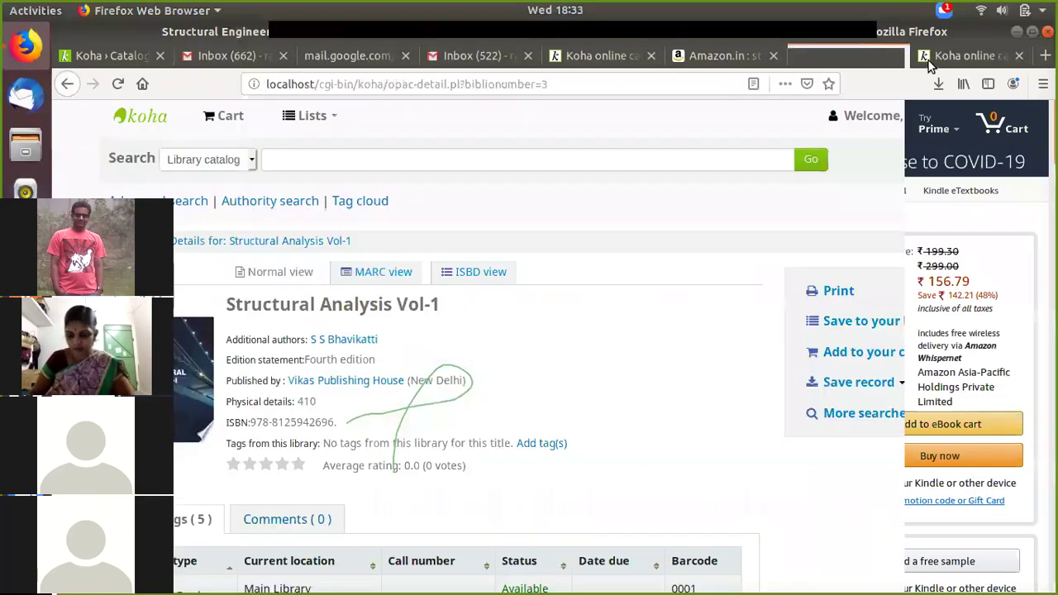
pyautogui.hotkey('ctrl', 't')
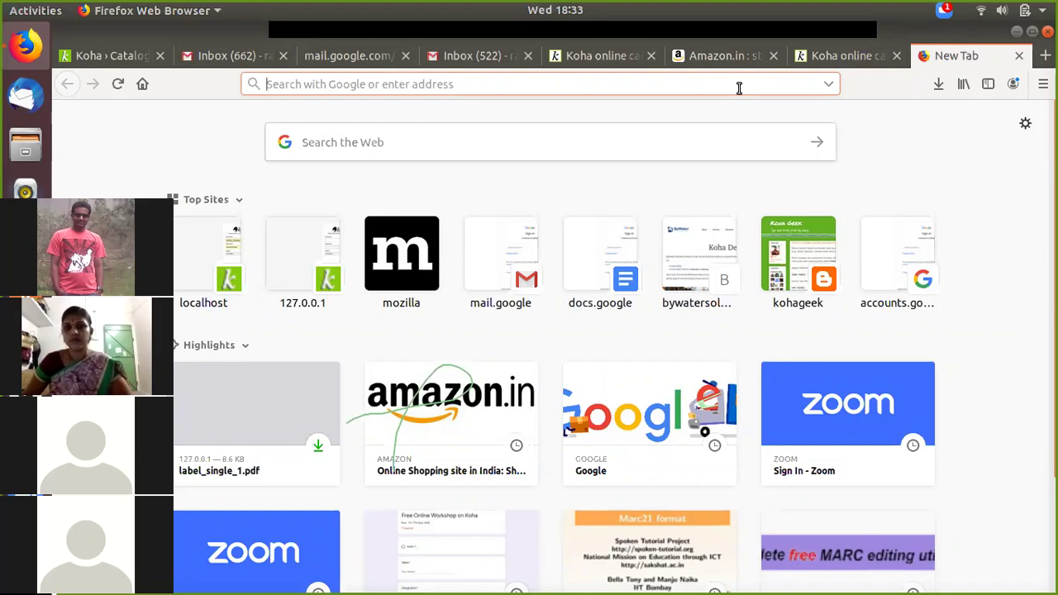
# Step: Search Google for 'marcedit download' and open the 'Downloads – MarcEdit Development' page
pyautogui.write('google.com/')
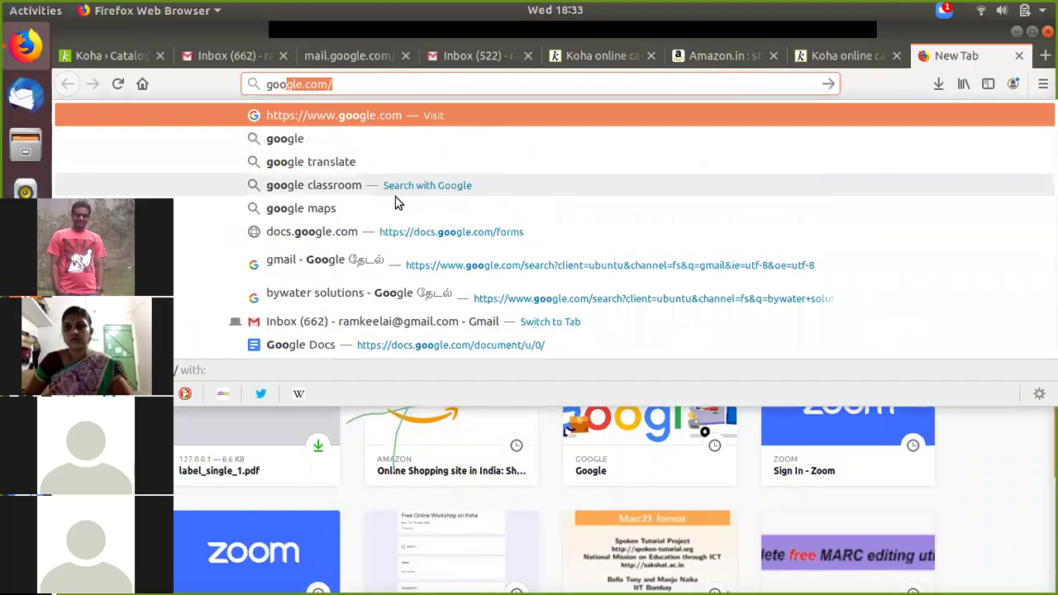
pyautogui.click(396, 115)
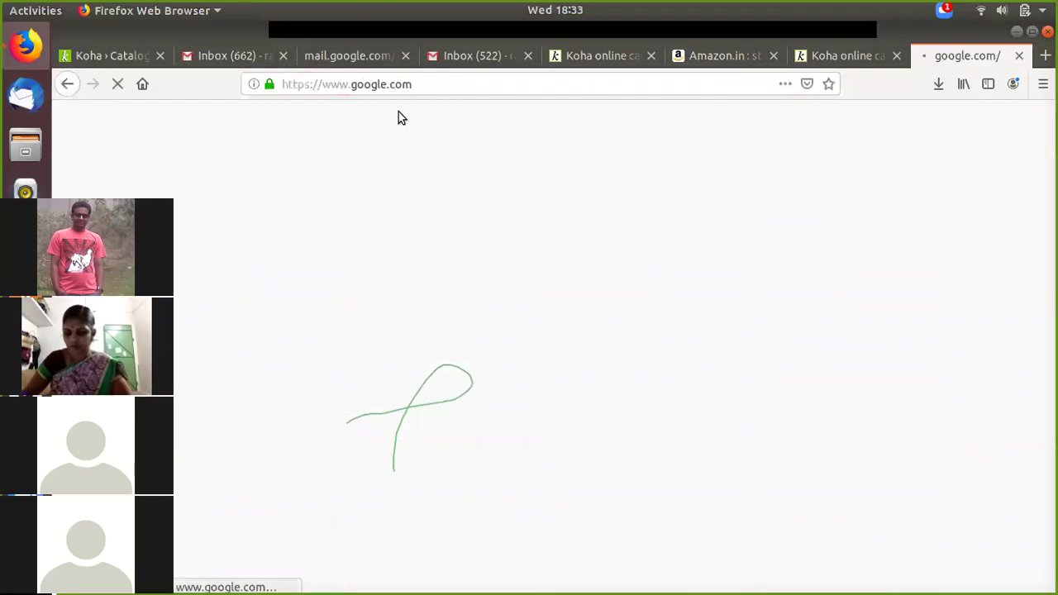
pyautogui.write('marcedi')
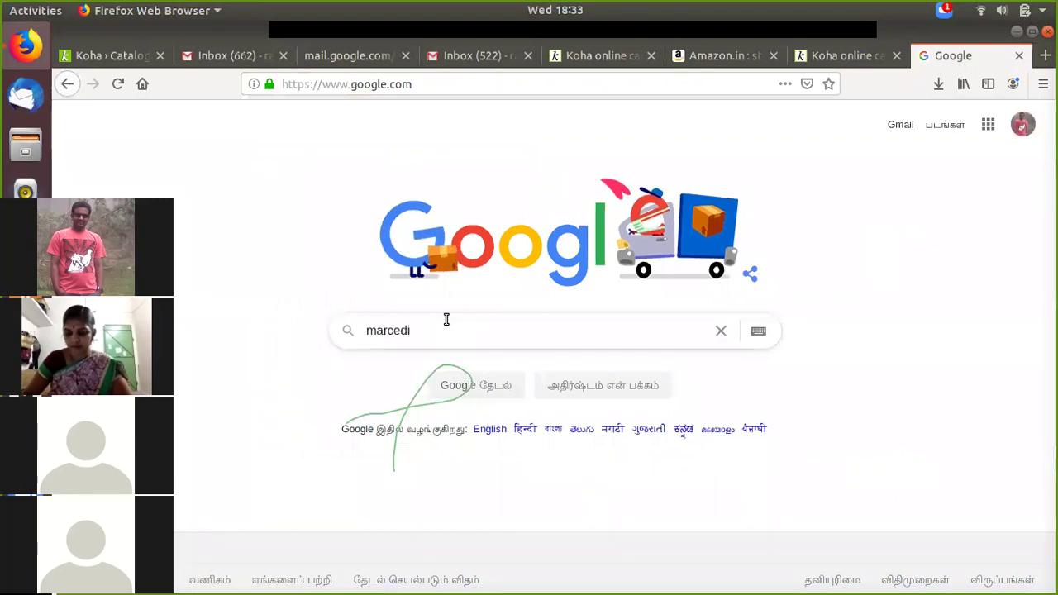
pyautogui.write('t')
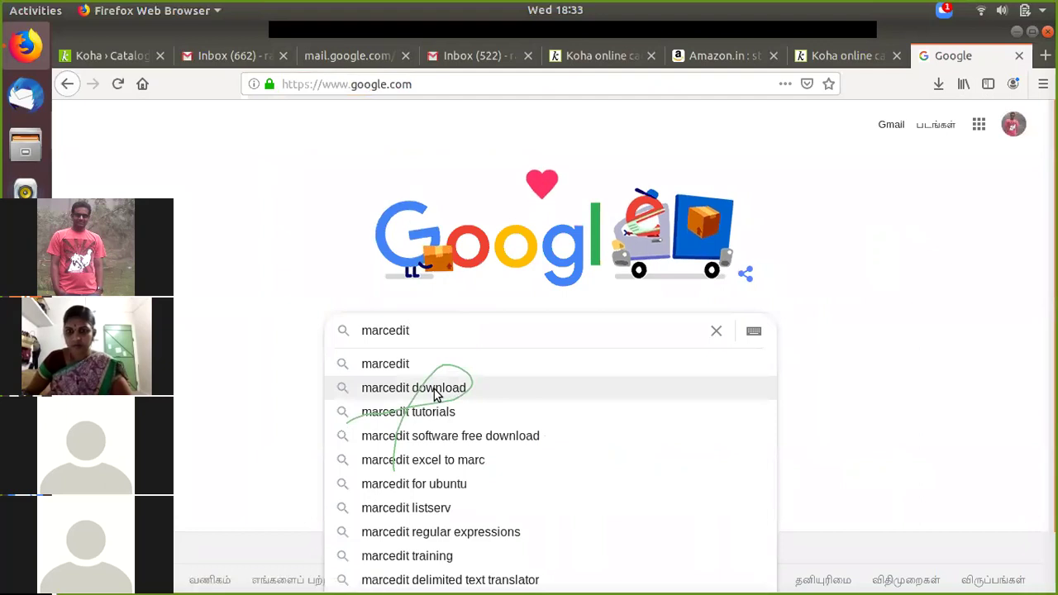
pyautogui.click(436, 394)
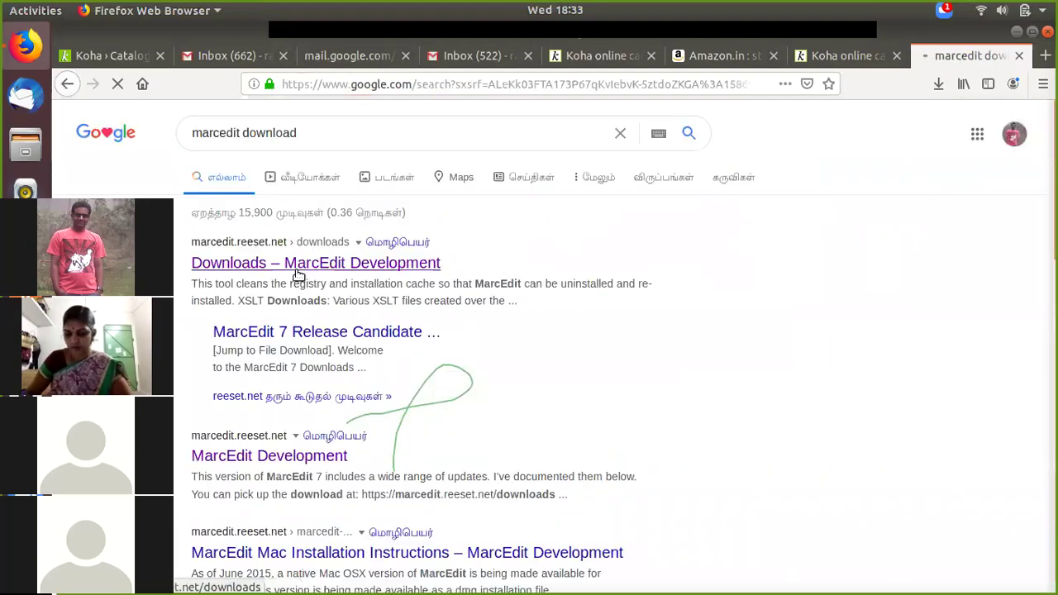
pyautogui.click(299, 265)
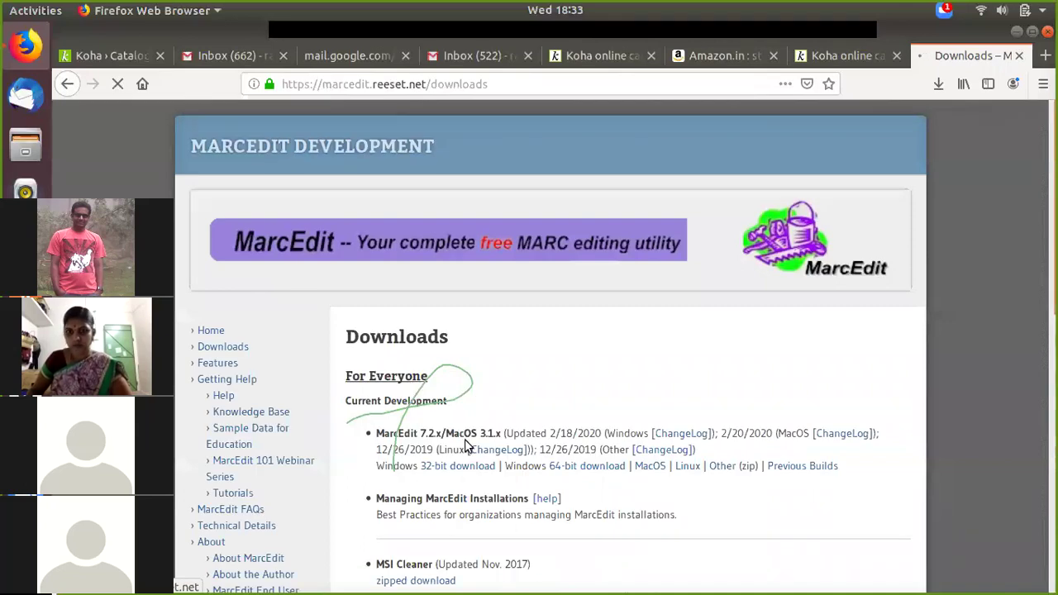
pyautogui.scroll(-3, 417, 367)
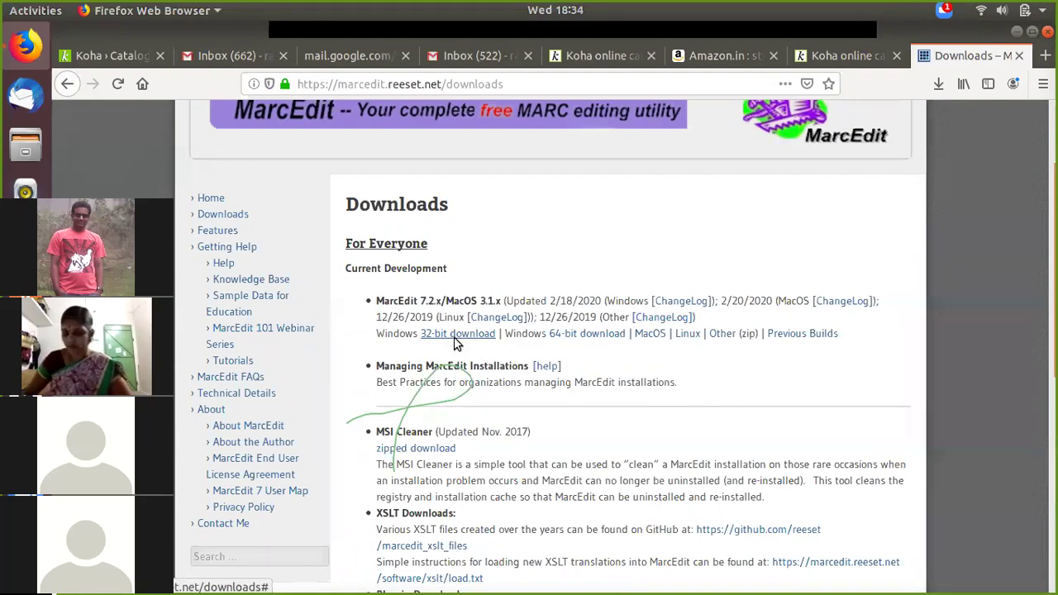
pyautogui.click(529, 339)
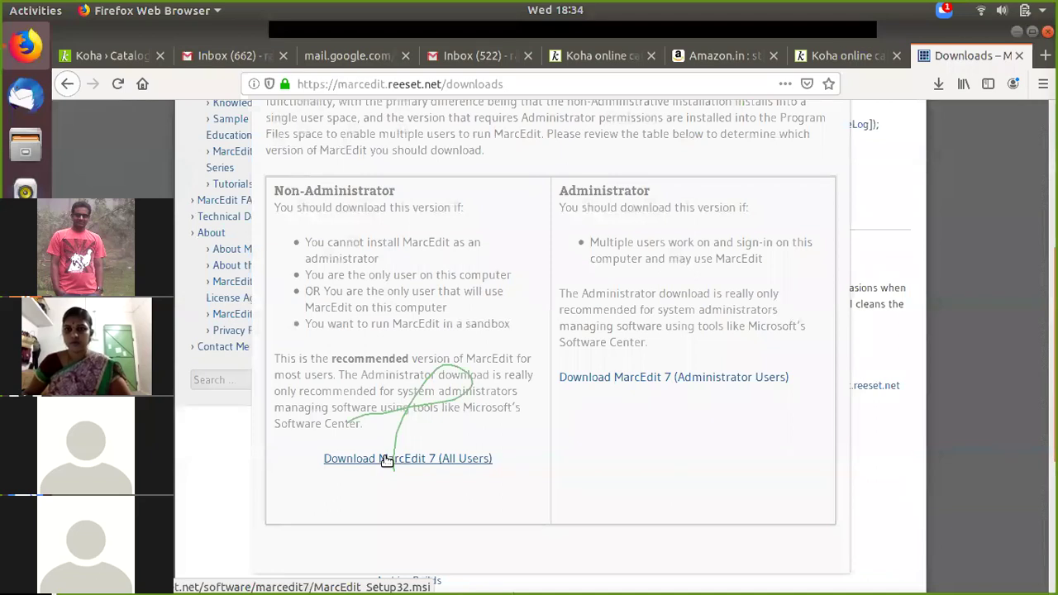
pyautogui.click(386, 459)
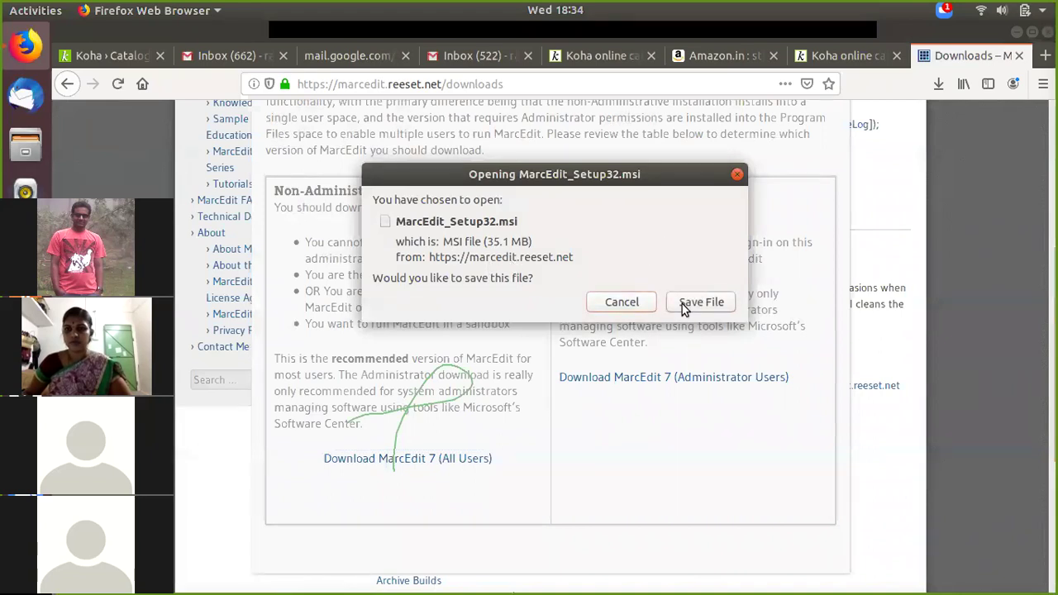
pyautogui.click(738, 176)
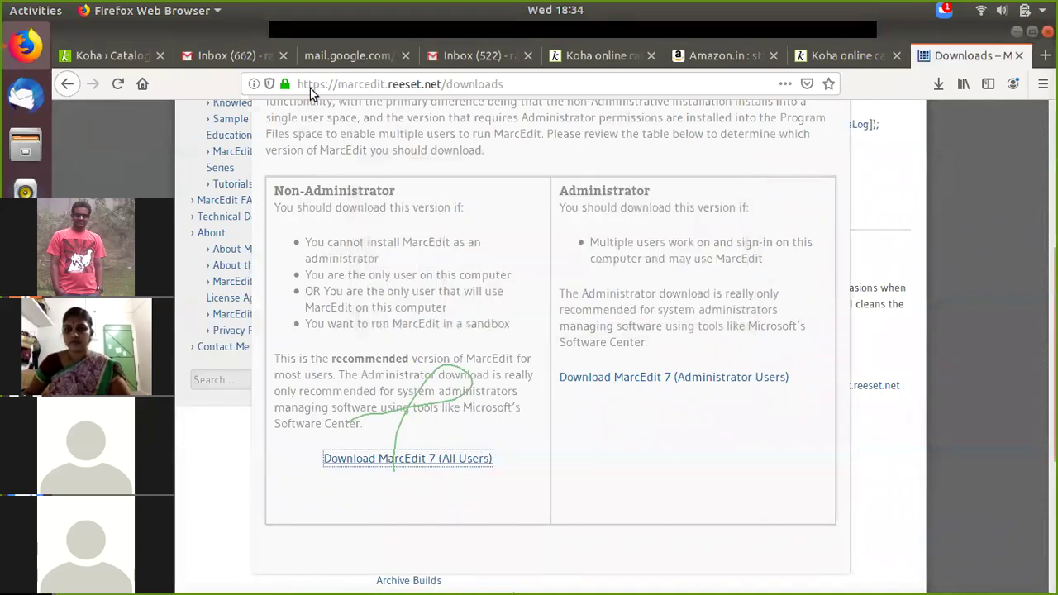
pyautogui.click(65, 91)
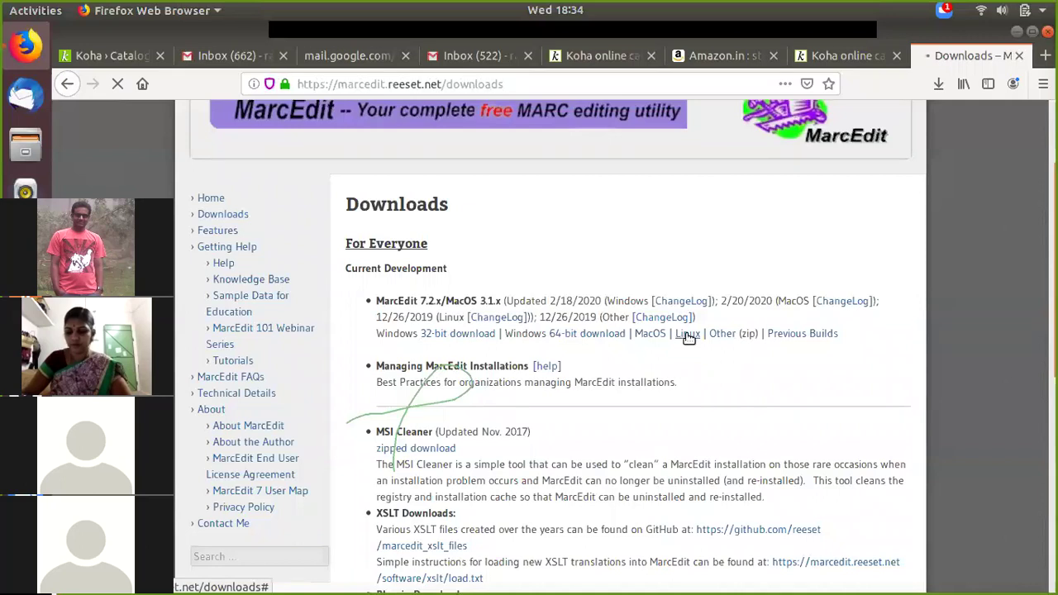
# Step: Read the MarcEdit Linux download instructions, including marcedit7.run and the mono requirement, then minimise Firefox
pyautogui.click(686, 335)
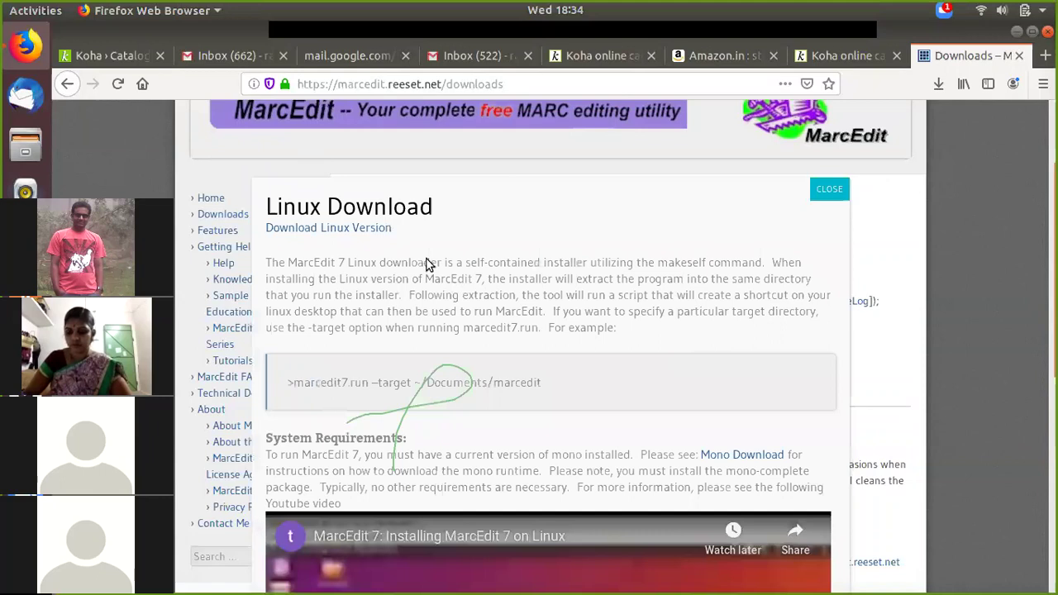
pyautogui.scroll(-4, 397, 248)
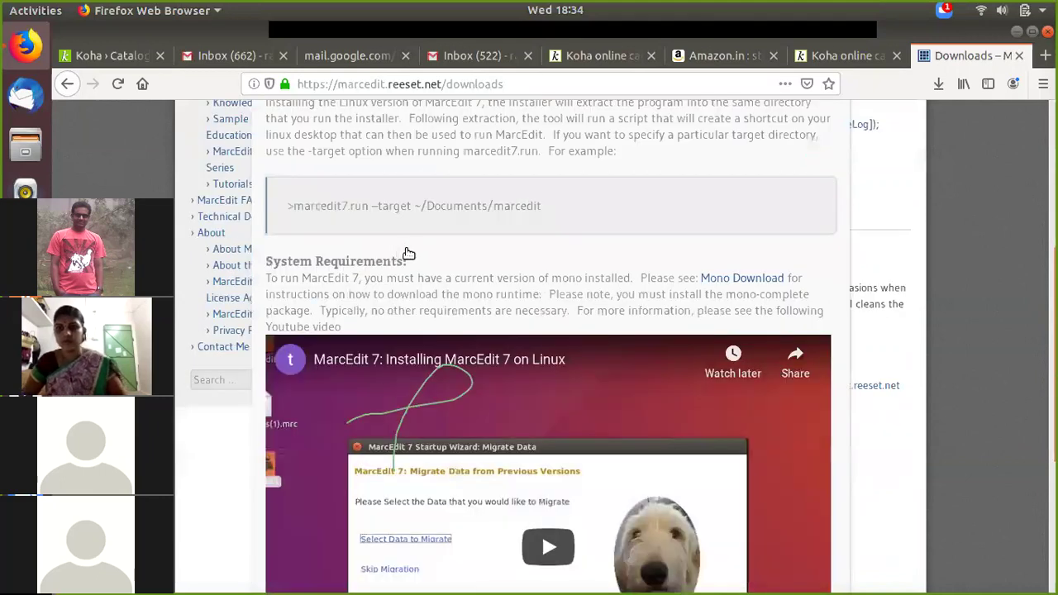
pyautogui.scroll(-6, 316, 504)
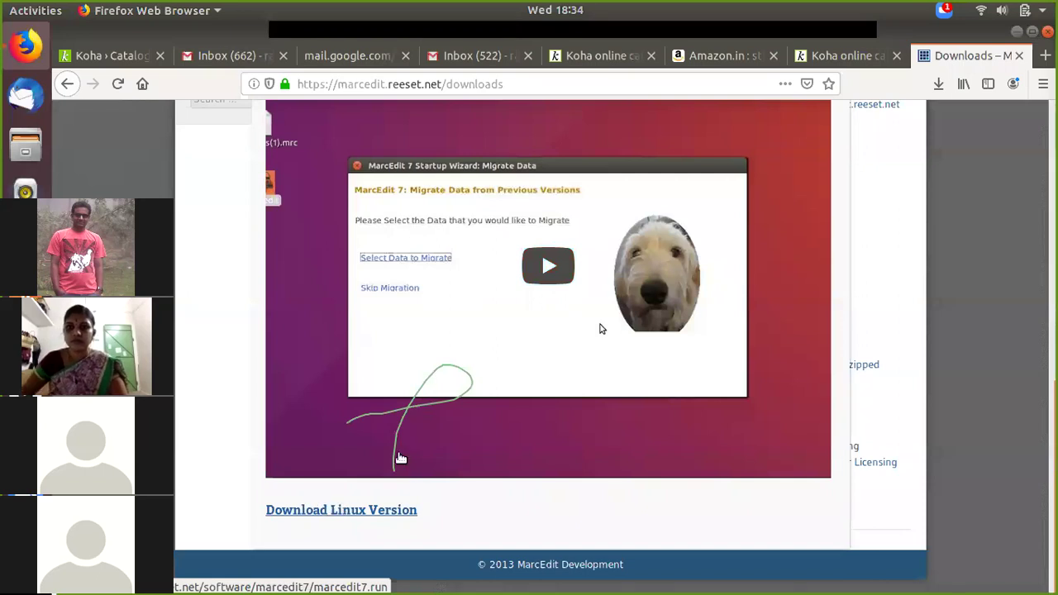
pyautogui.scroll(4, 400, 458)
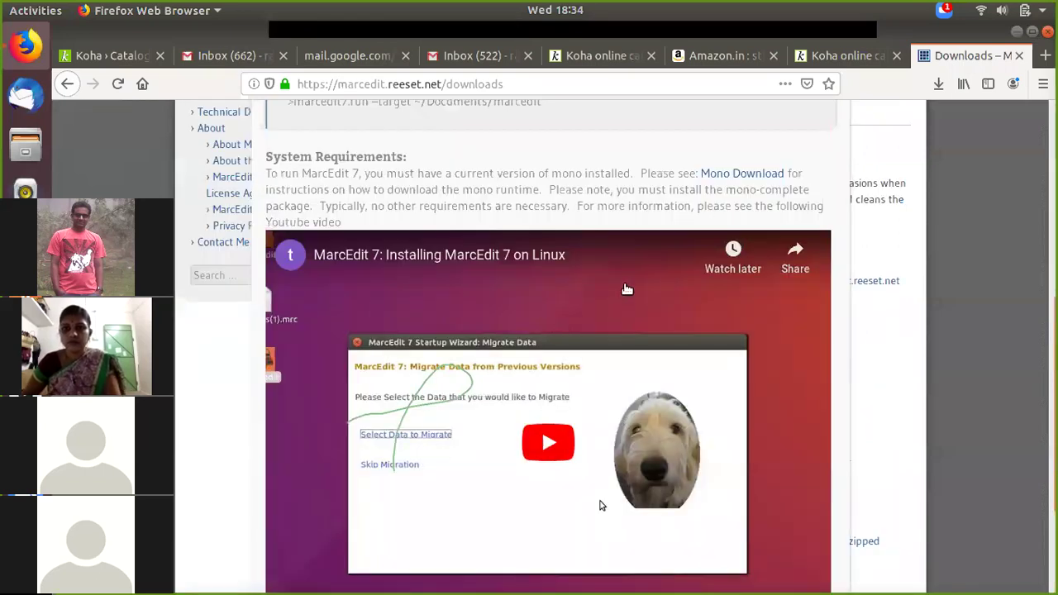
pyautogui.scroll(-2, 508, 252)
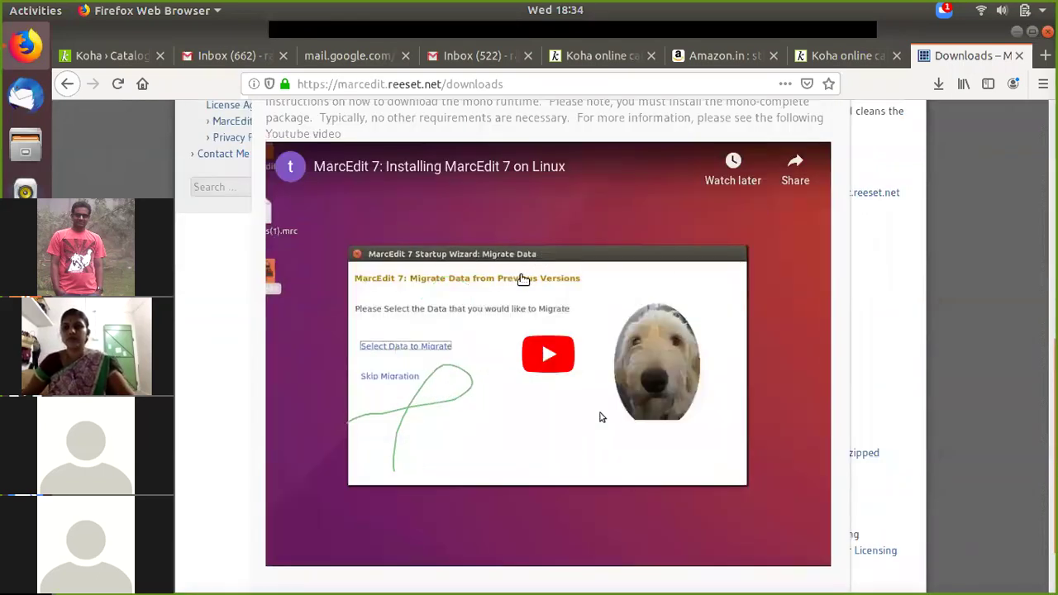
pyautogui.scroll(3, 587, 249)
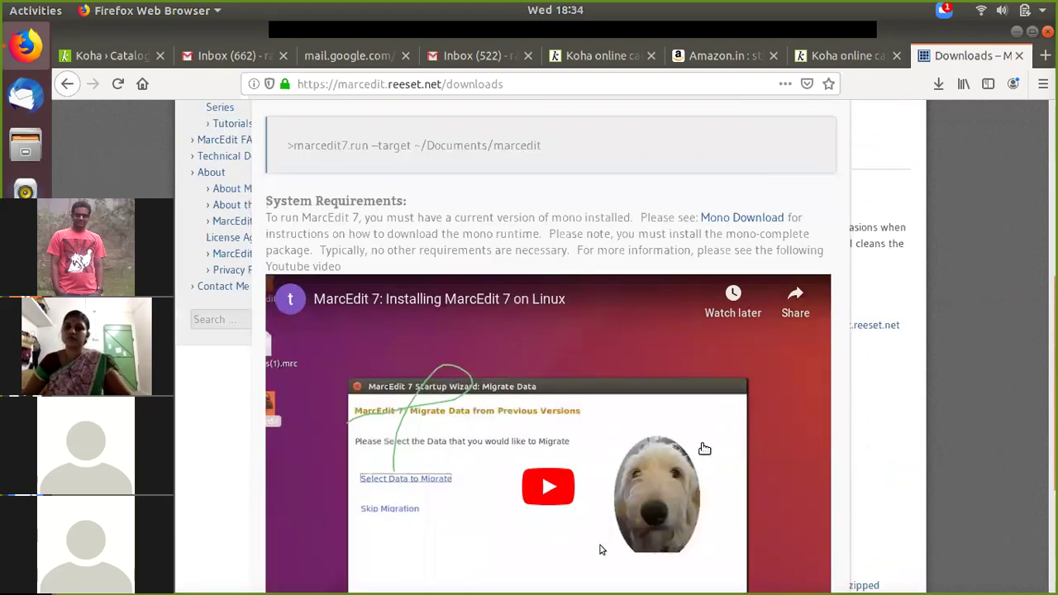
pyautogui.scroll(-1, 496, 347)
pyautogui.scroll(3, 423, 282)
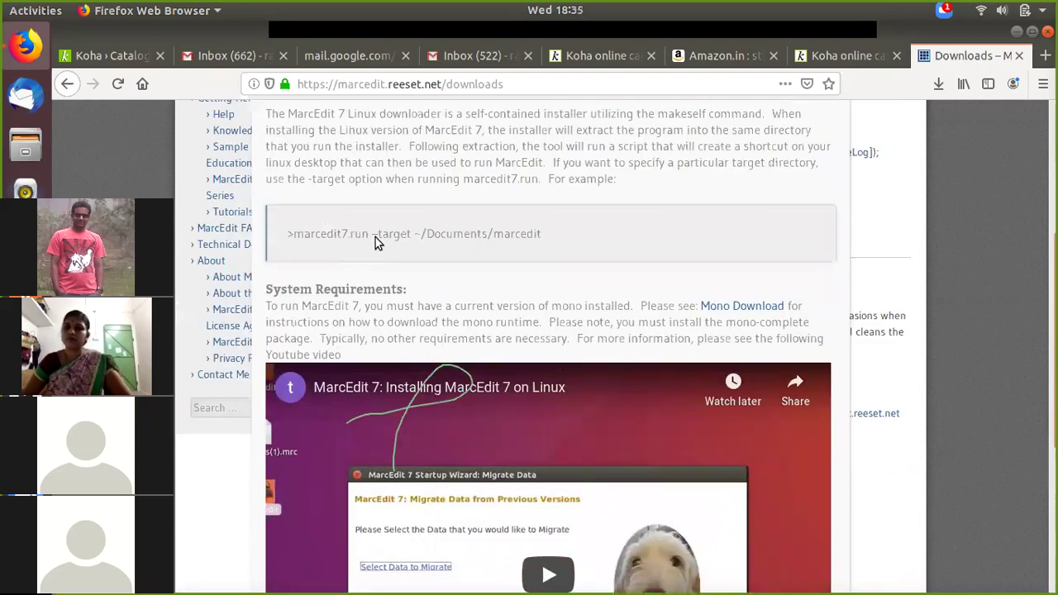
pyautogui.scroll(-1, 625, 484)
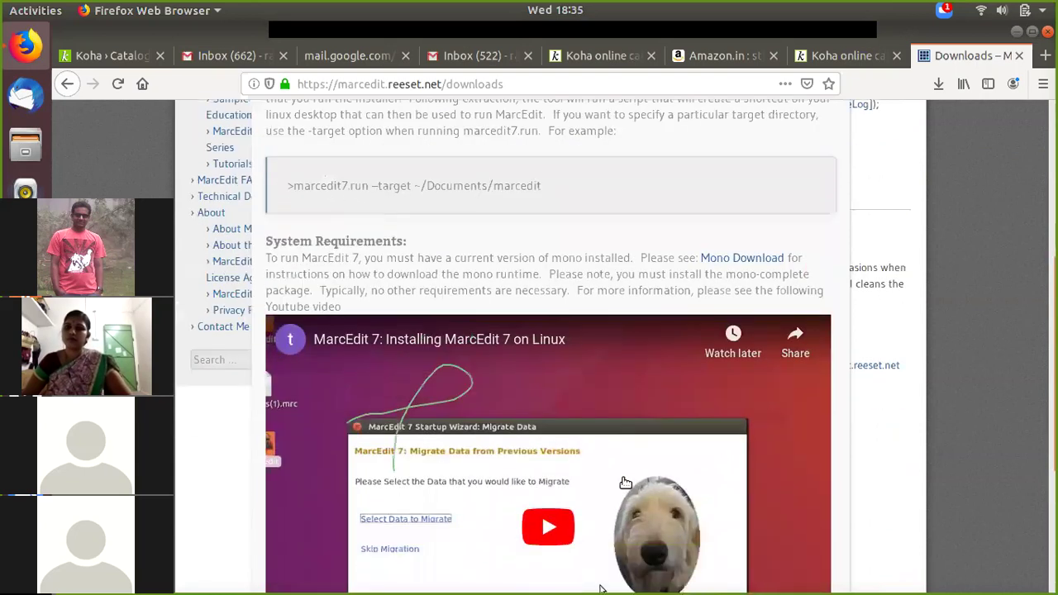
pyautogui.scroll(-5, 626, 483)
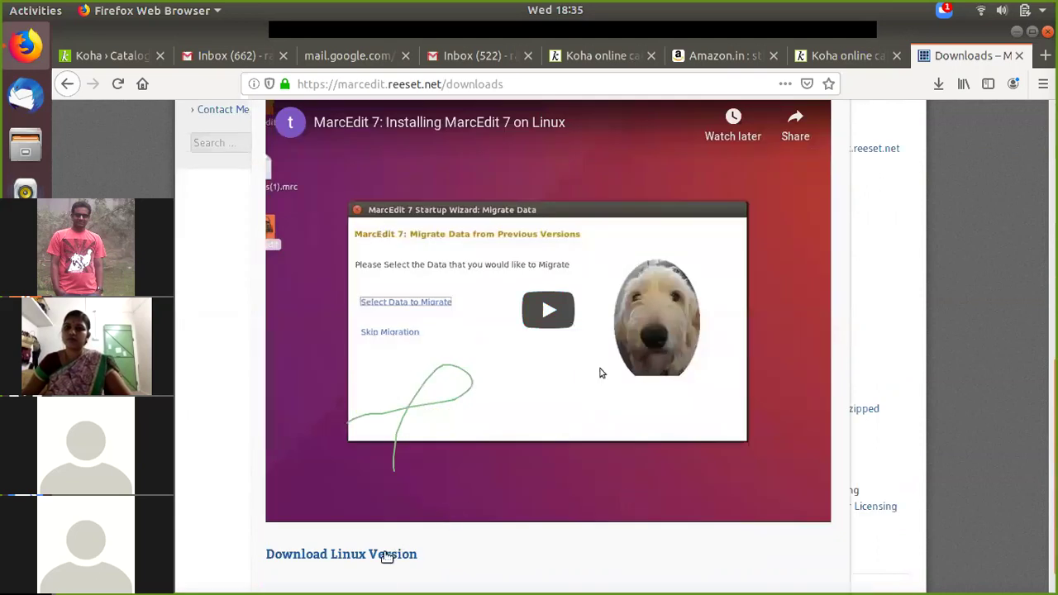
pyautogui.scroll(5, 386, 556)
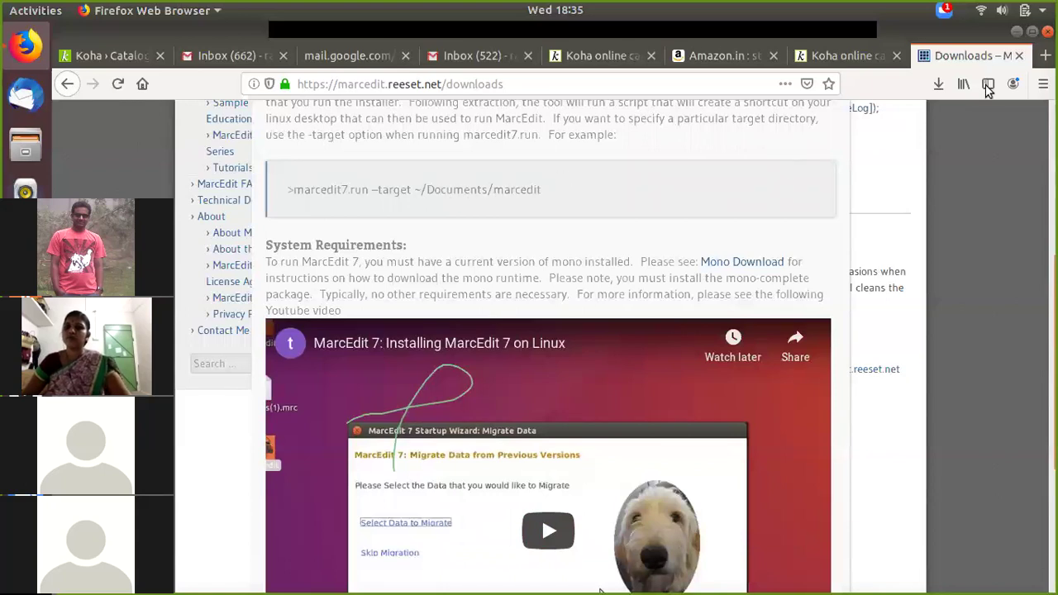
pyautogui.click(1016, 33)
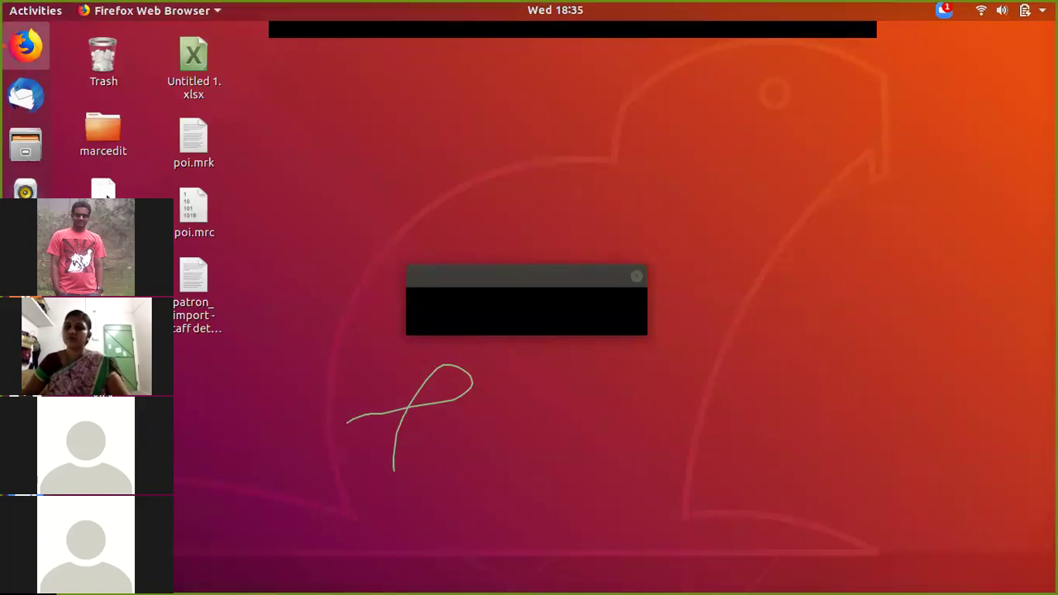
# Step: Launch MarcEdit 7.2.75 from its desktop shortcut
pyautogui.click(105, 192)
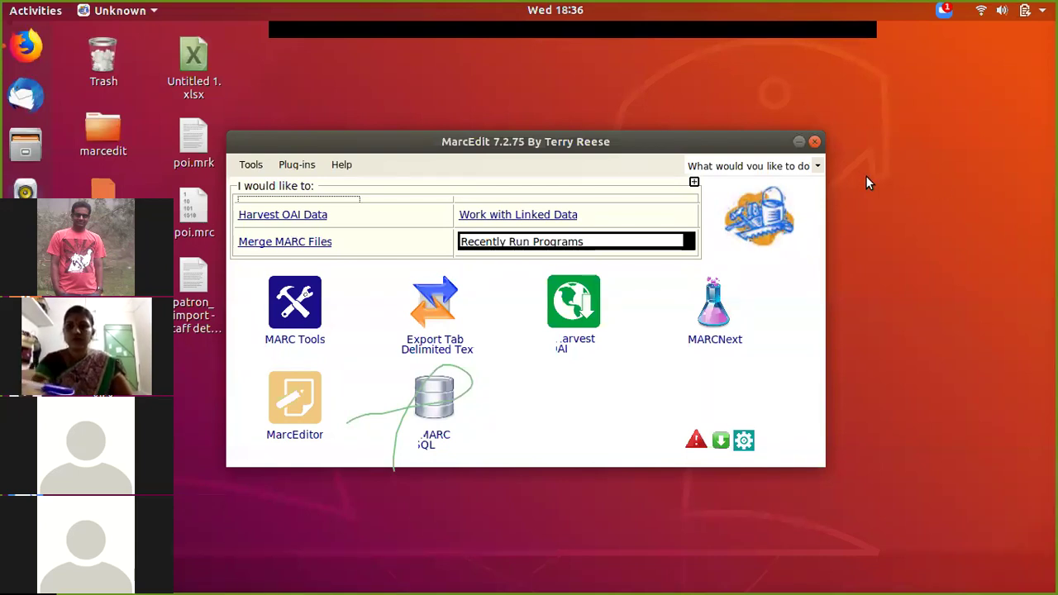
# Step: Move MarcEdit aside, check the Calc and Firefox windows, and open the Files home folder
pyautogui.moveTo(651, 136); pyautogui.dragTo(741, 126)
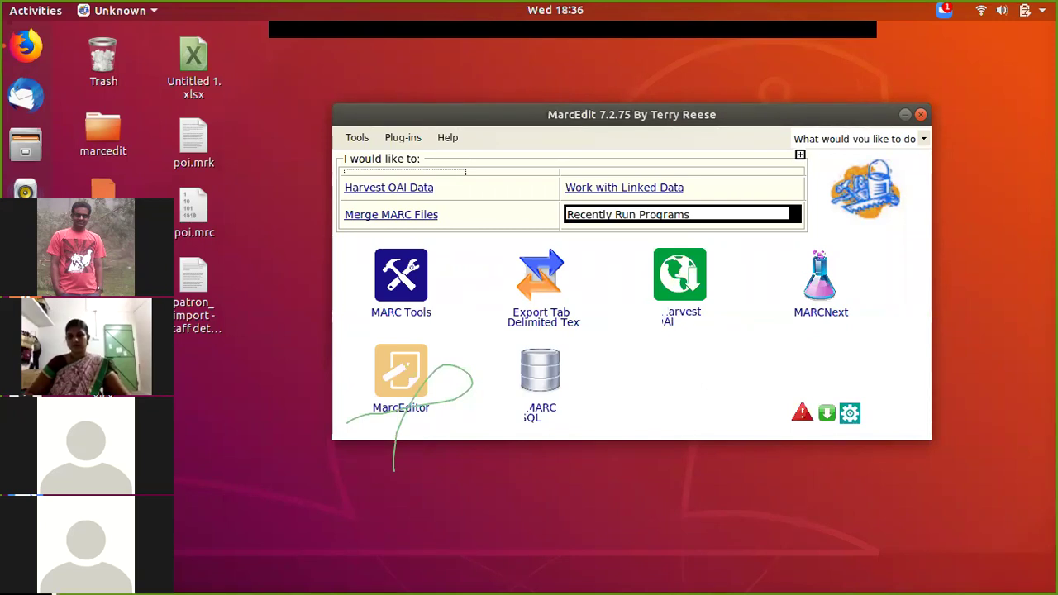
pyautogui.hotkey('alt', 'Tab')
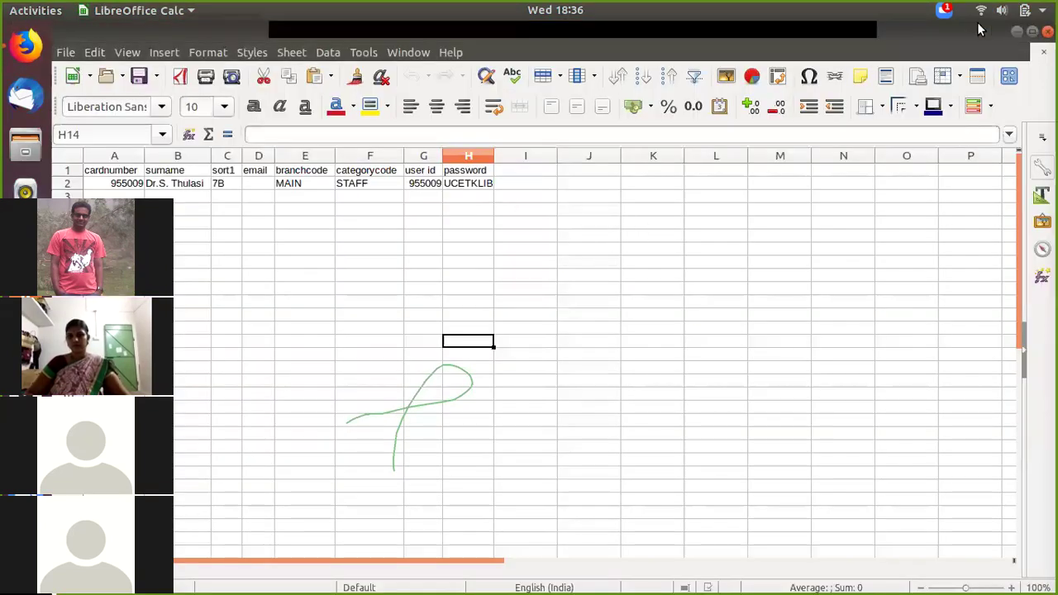
pyautogui.click(1018, 32)
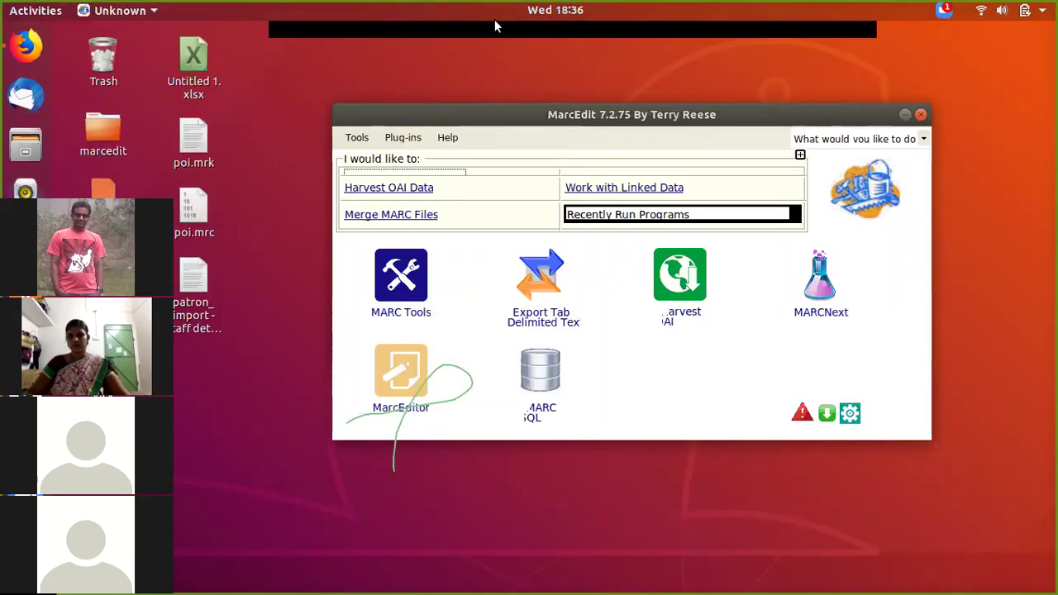
pyautogui.click(25, 45)
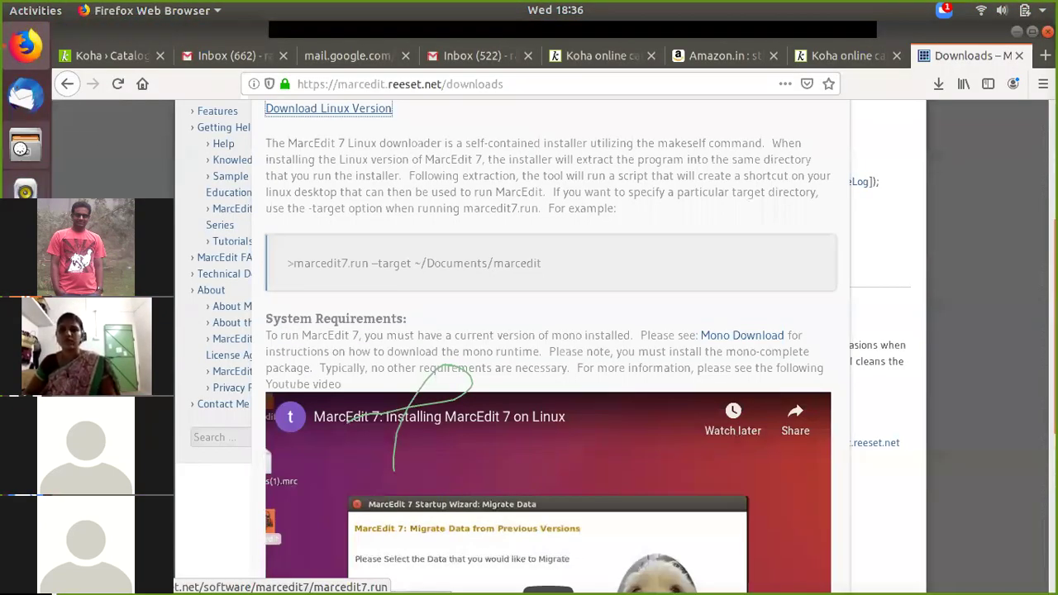
pyautogui.click(24, 147)
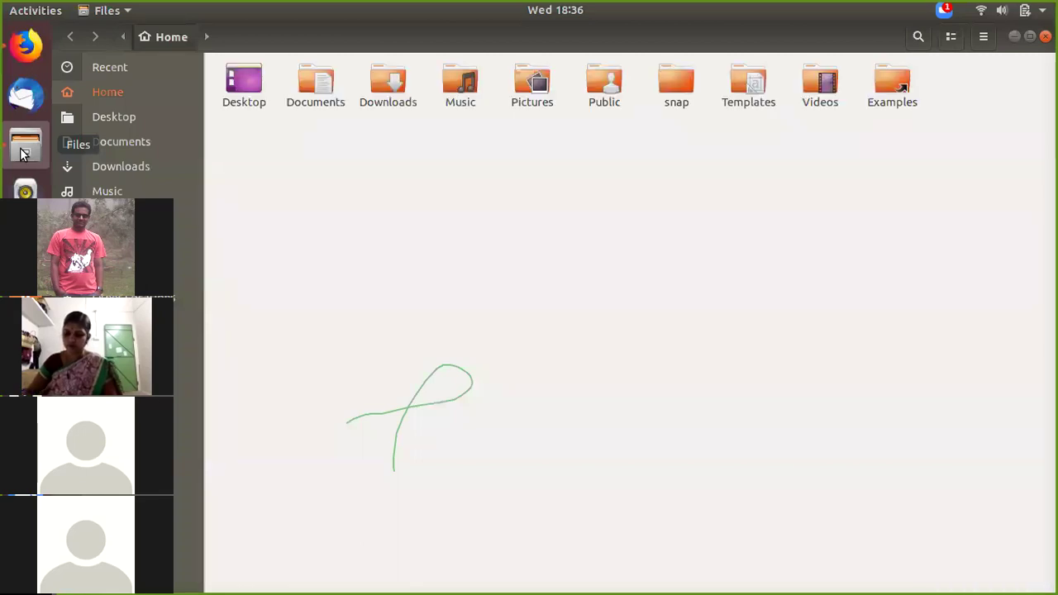
# Step: Open '26 11 2019 Copy of stock 5537 print final.xlsx' from Downloads in Calc and dismiss the I/O error
pyautogui.click(116, 166)
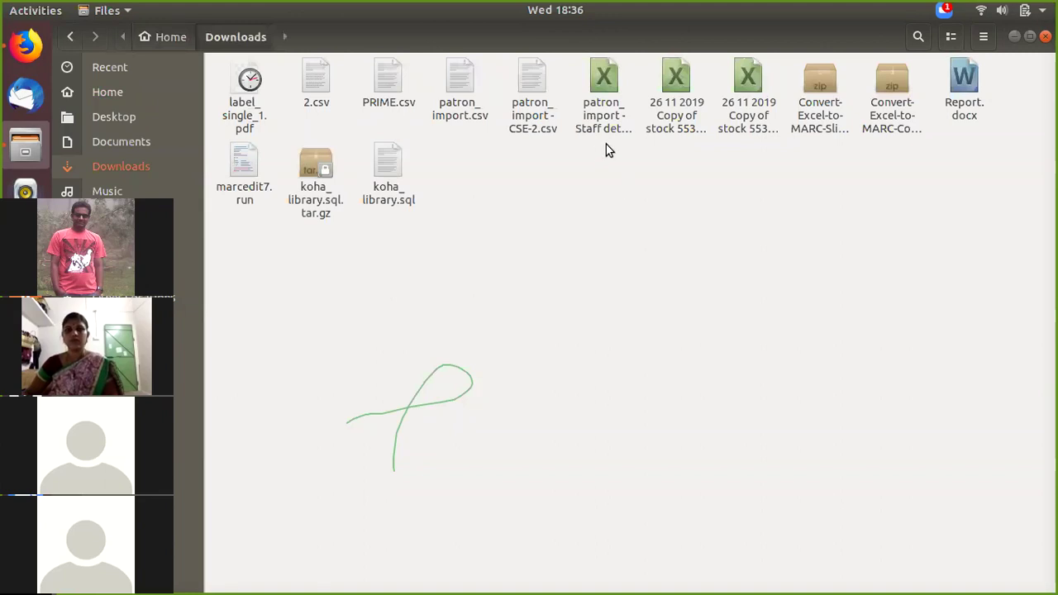
pyautogui.click(661, 89)
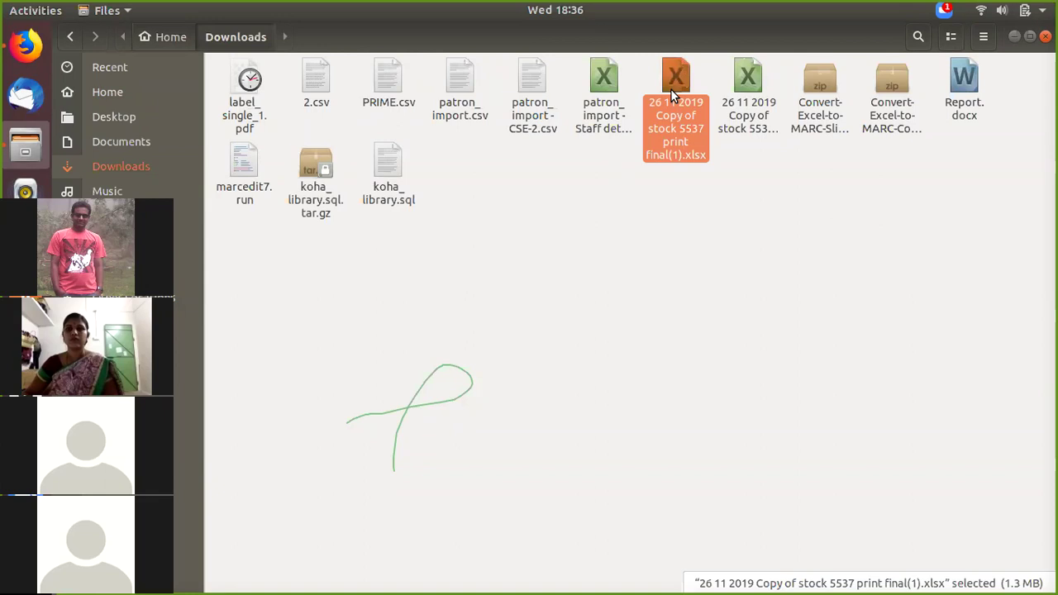
pyautogui.doubleClick(743, 93)
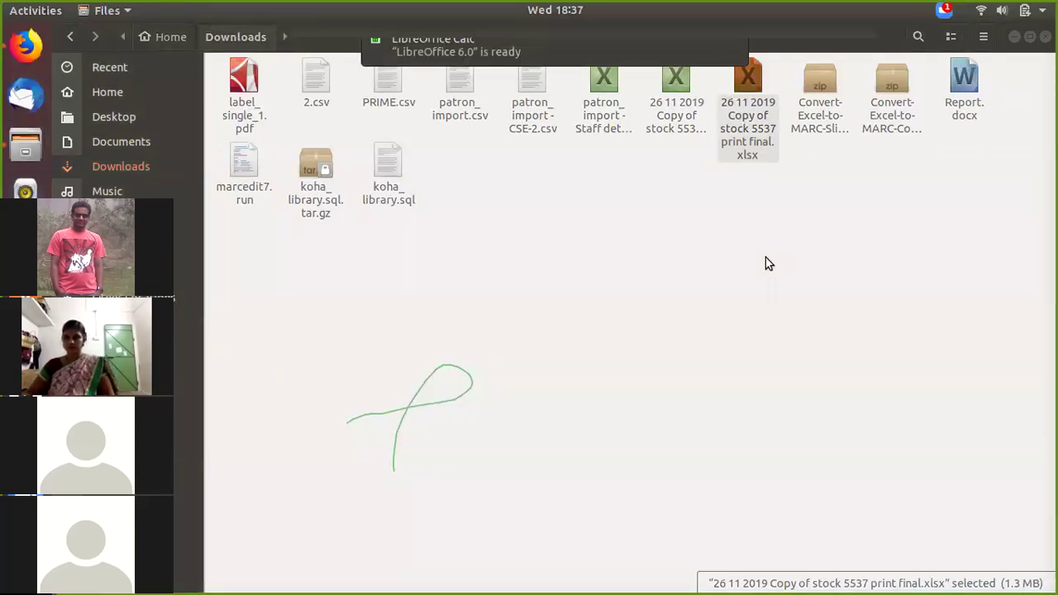
pyautogui.click(25, 343)
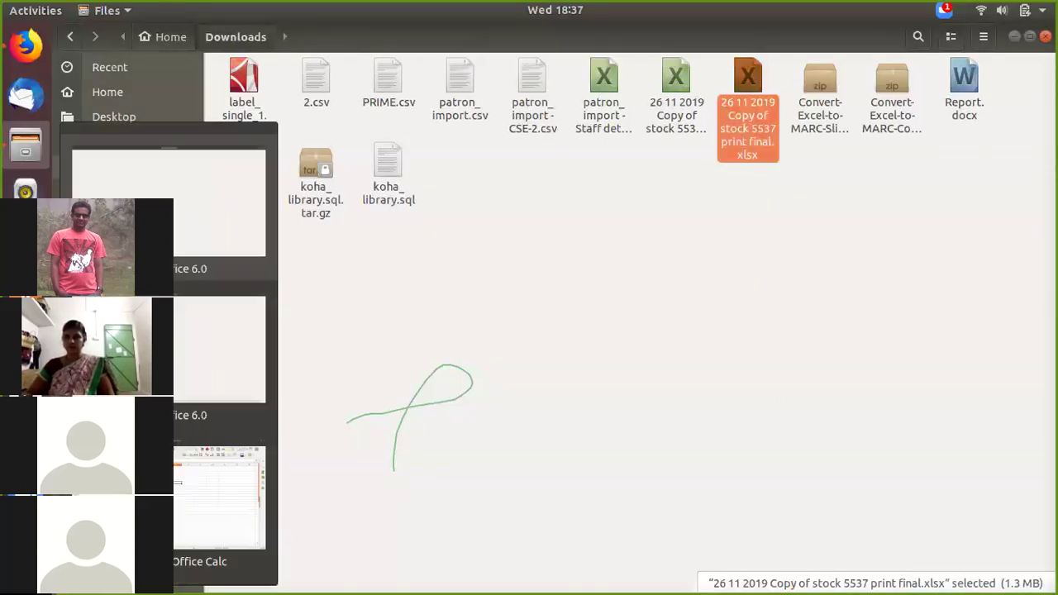
pyautogui.click(192, 217)
pyautogui.click(554, 338)
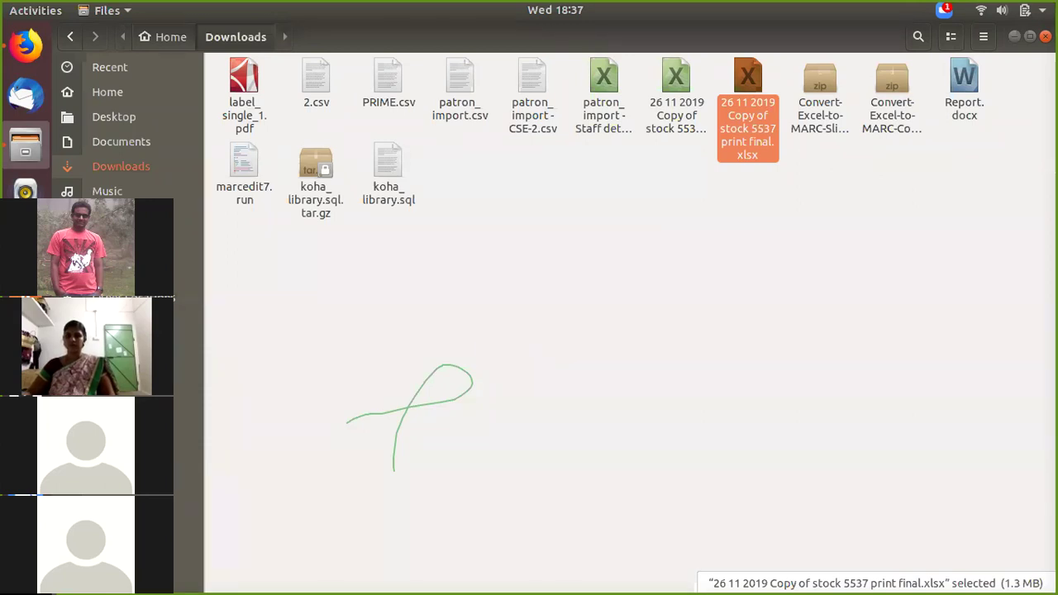
pyautogui.click(25, 428)
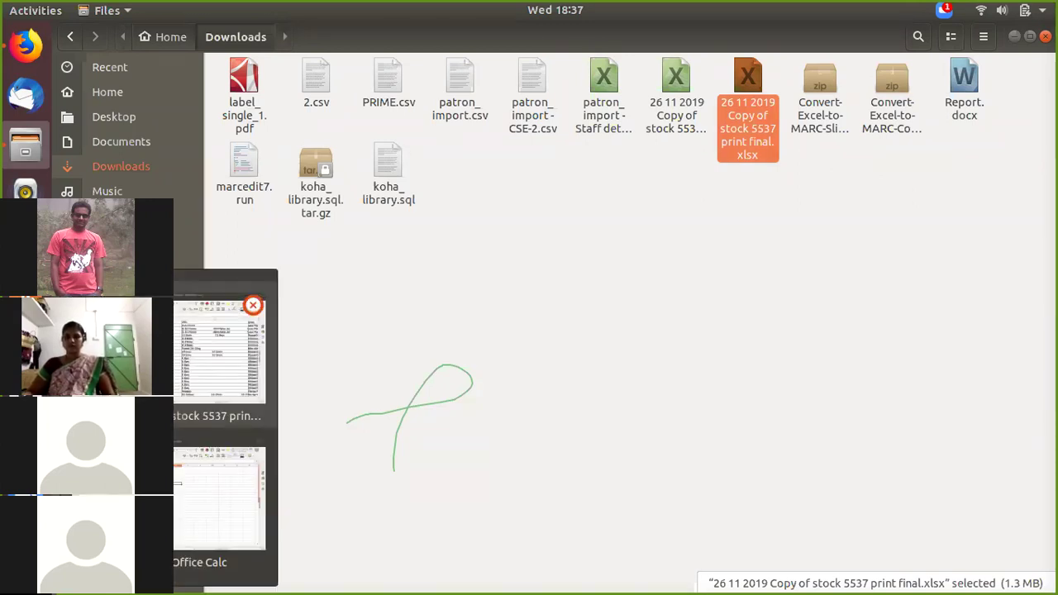
# Step: Select cell B8 in the book list and paste the copied data, accepting the import options
pyautogui.click(193, 323)
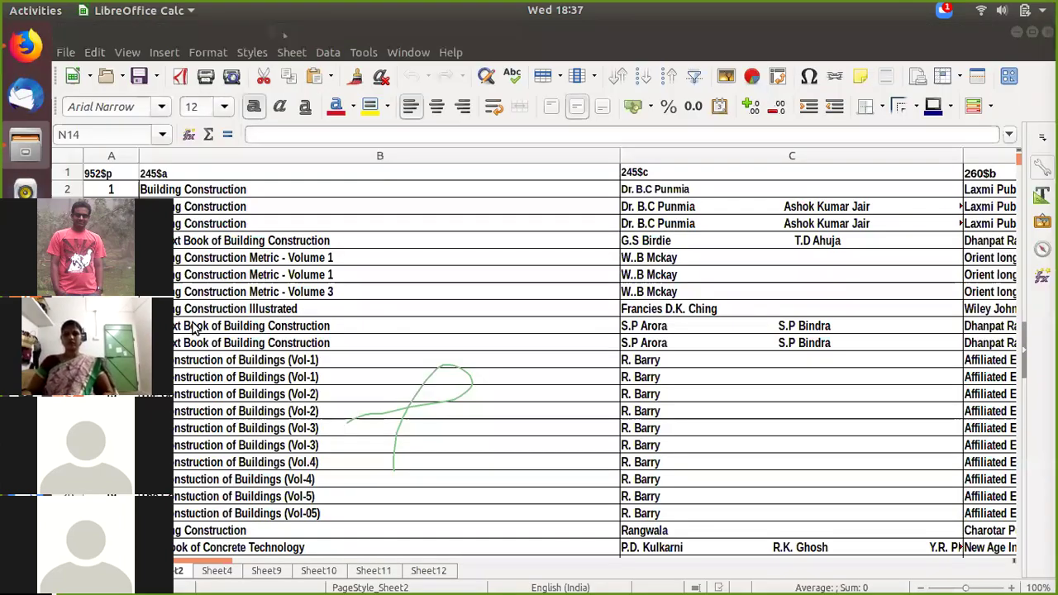
pyautogui.click(347, 296)
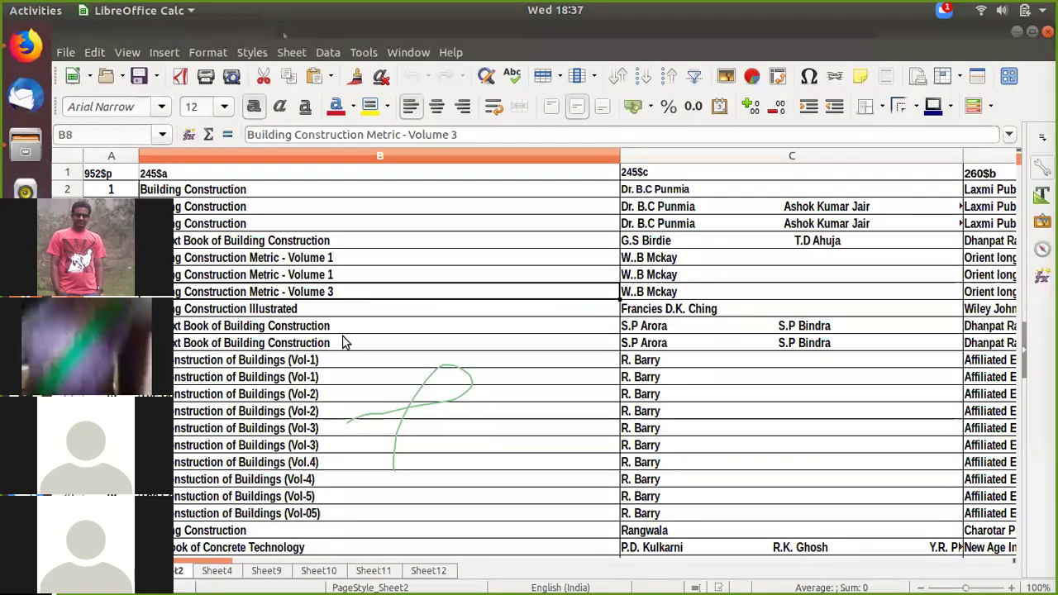
pyautogui.scroll(-20, 345, 343)
pyautogui.scroll(-20, 581, 338)
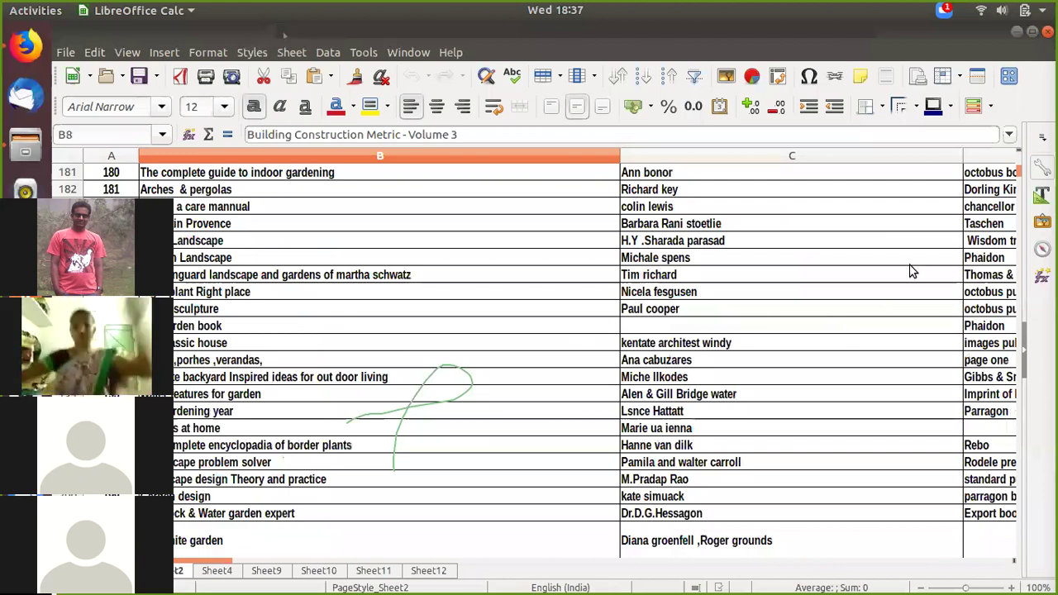
pyautogui.scroll(-19, 912, 271)
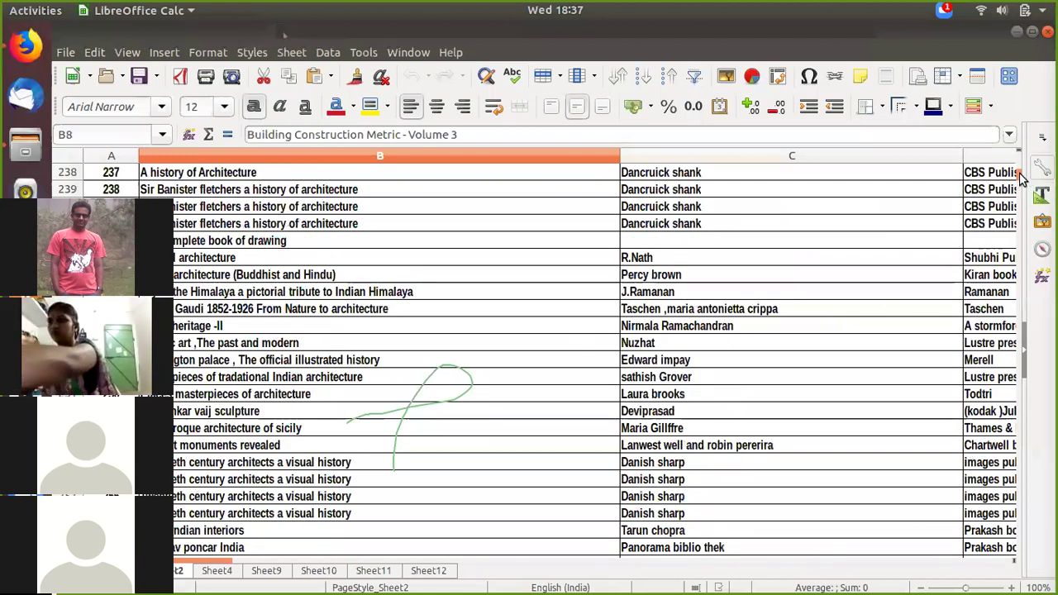
pyautogui.moveTo(1021, 178); pyautogui.dragTo(1020, 557)
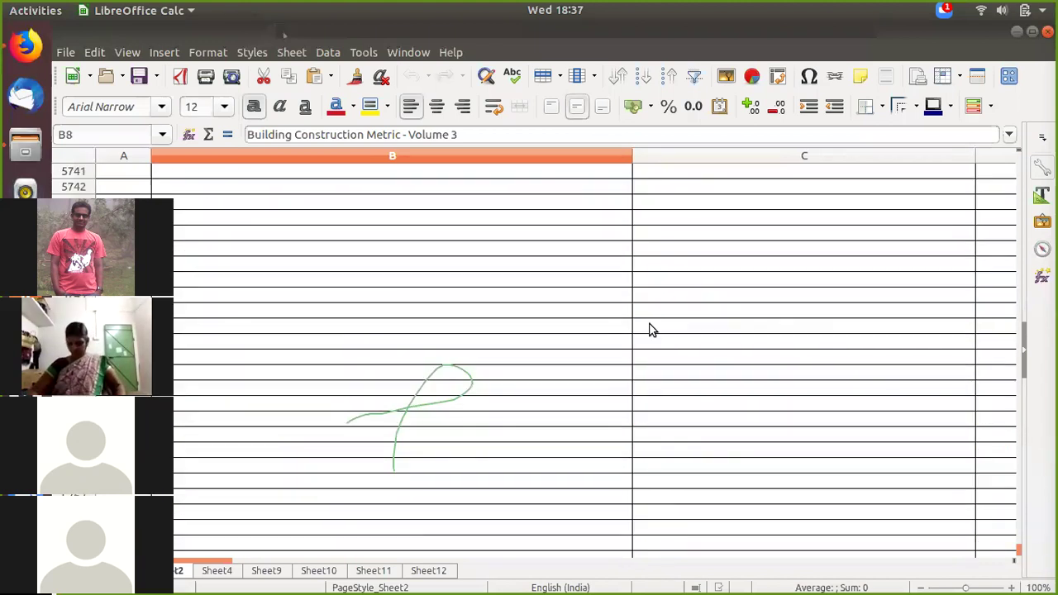
pyautogui.scroll(5, 650, 328)
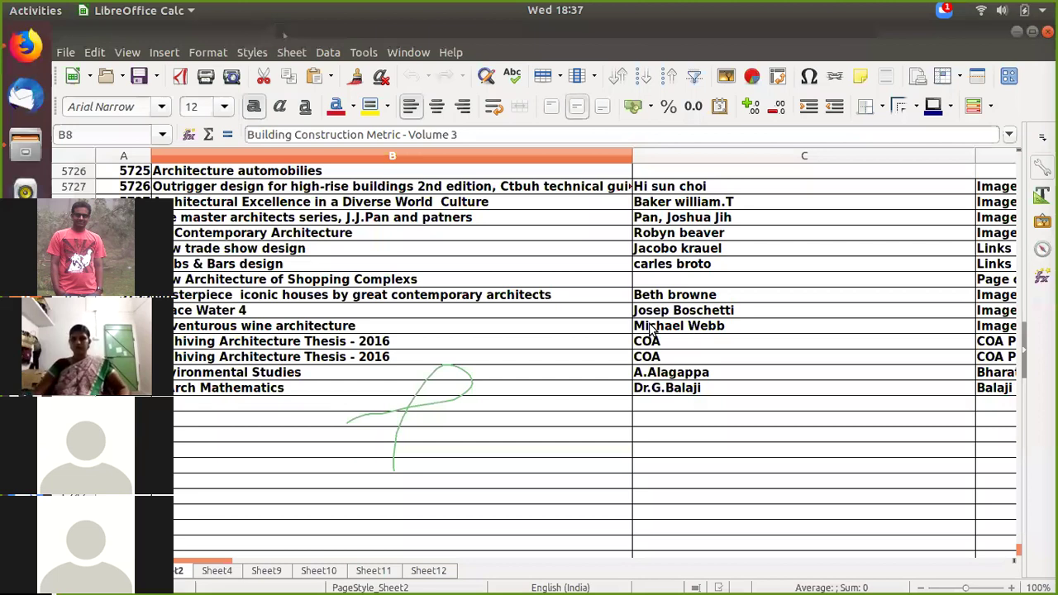
pyautogui.scroll(5, 797, 215)
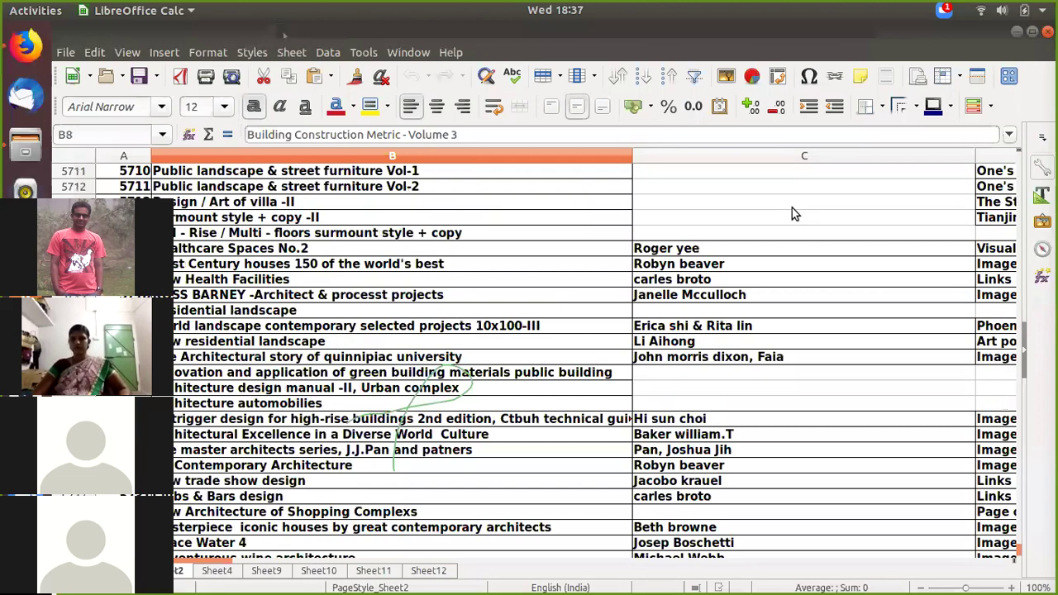
pyautogui.scroll(20, 792, 214)
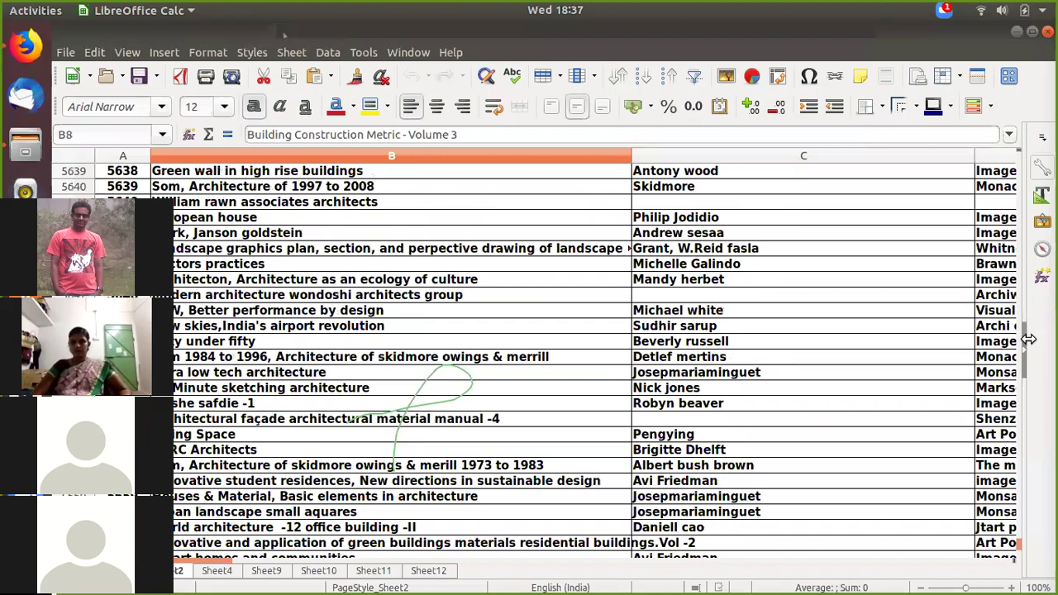
pyautogui.moveTo(1024, 345); pyautogui.dragTo(1023, 334)
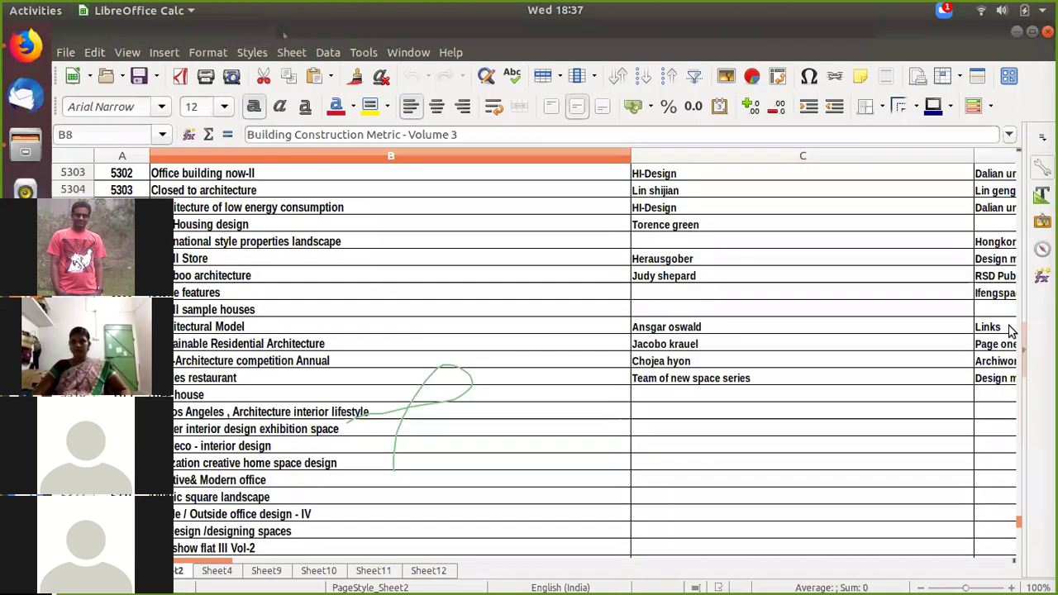
pyautogui.scroll(3, 915, 331)
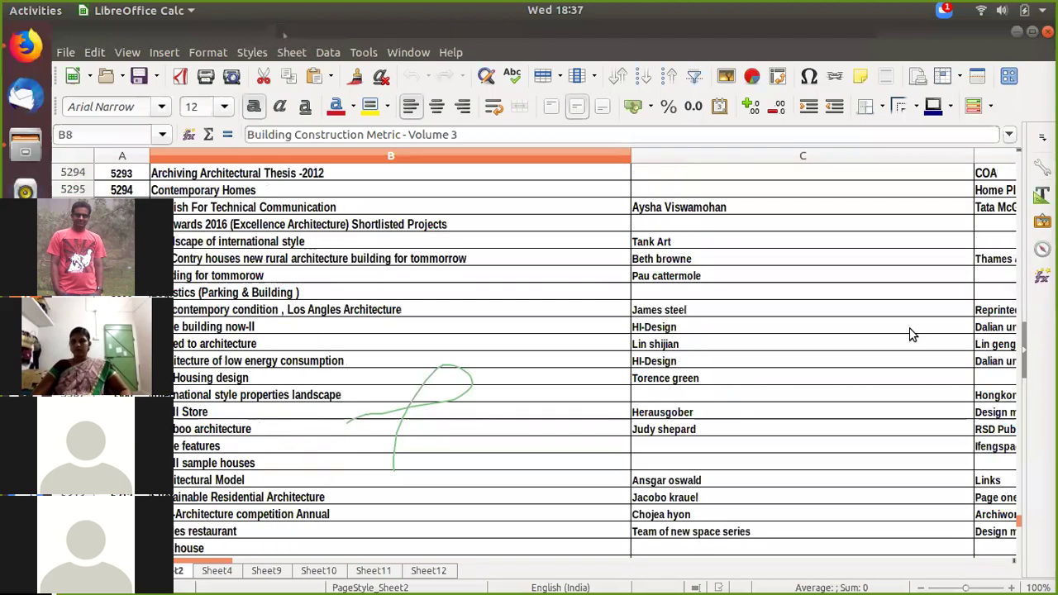
pyautogui.hotkey('ctrl', 'v')
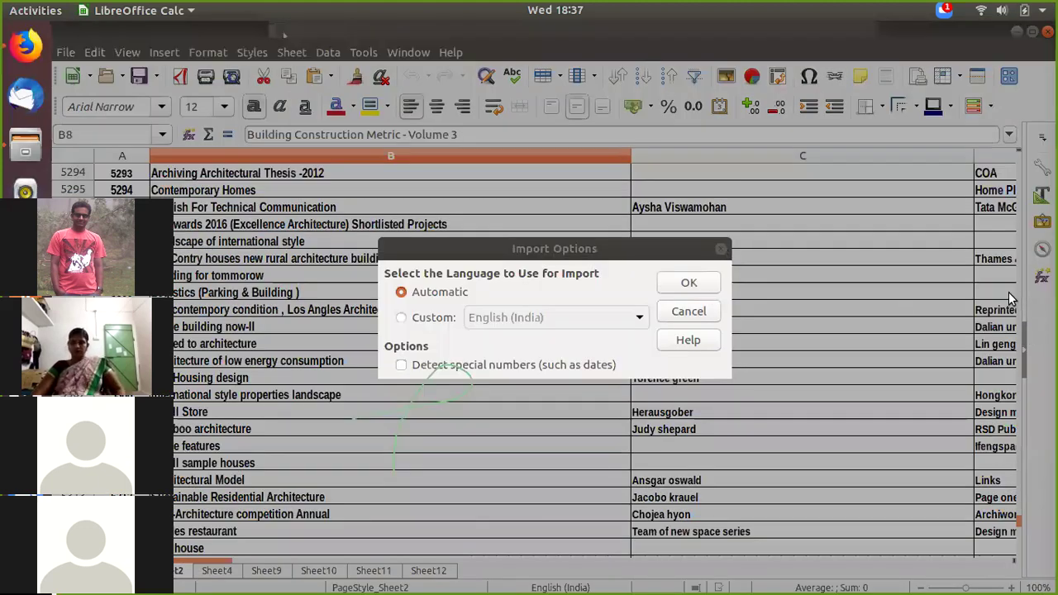
pyautogui.press('Return')
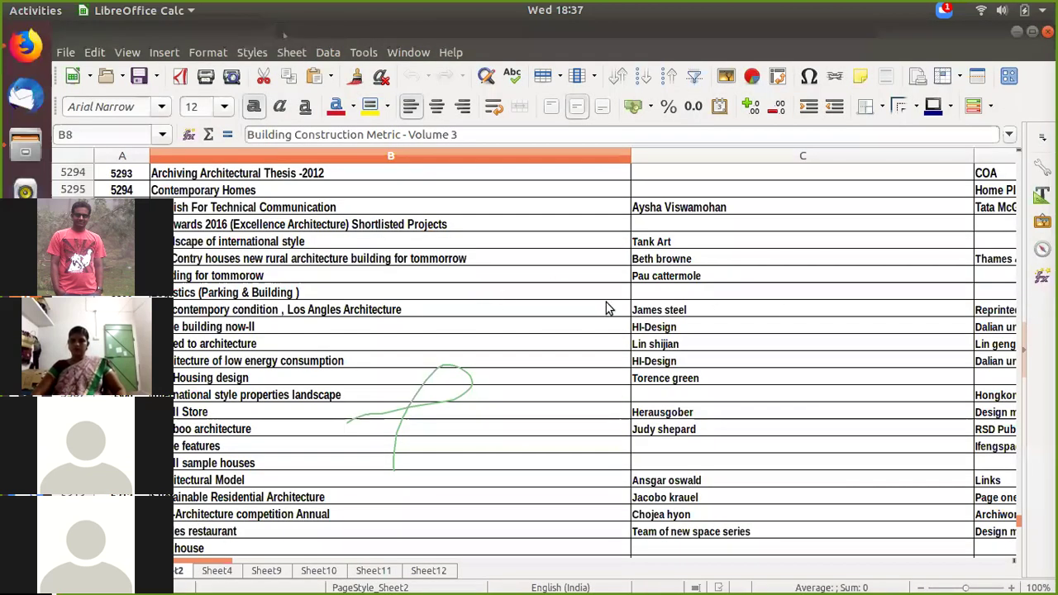
# Step: Repeatedly paste the copied data higher up the sheet, cancelling the Import Options each time
pyautogui.scroll(20, 738, 344)
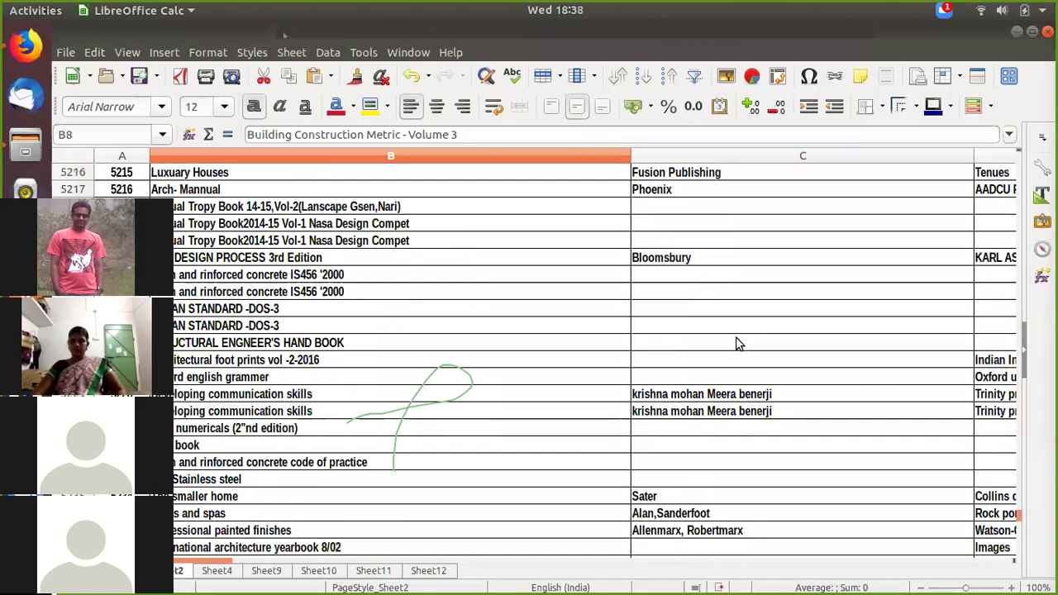
pyautogui.scroll(3, 724, 252)
pyautogui.hotkey('ctrl', 'v')
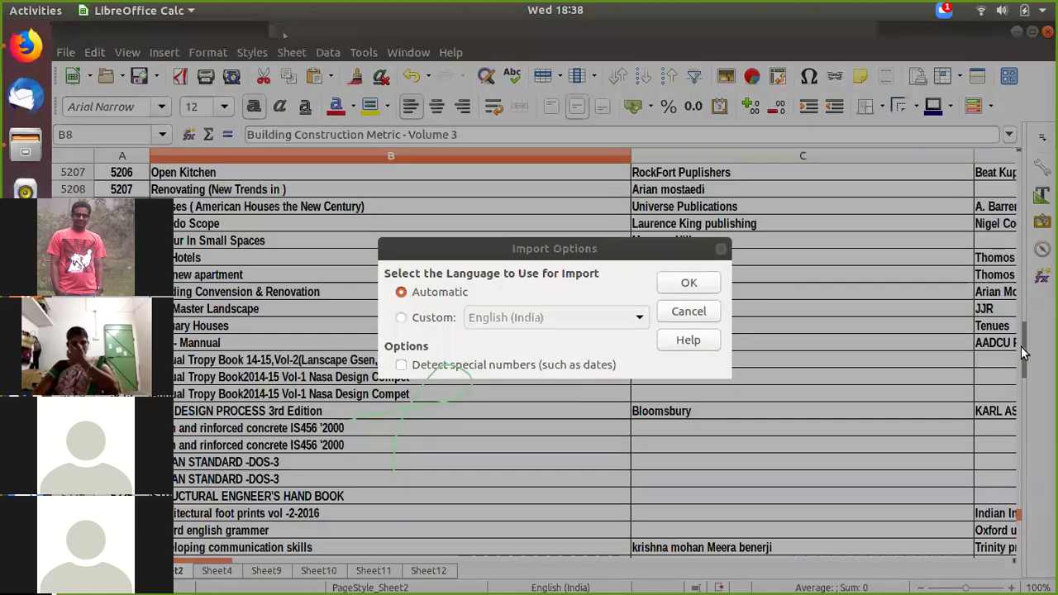
pyautogui.press('Escape')
pyautogui.scroll(6, 840, 212)
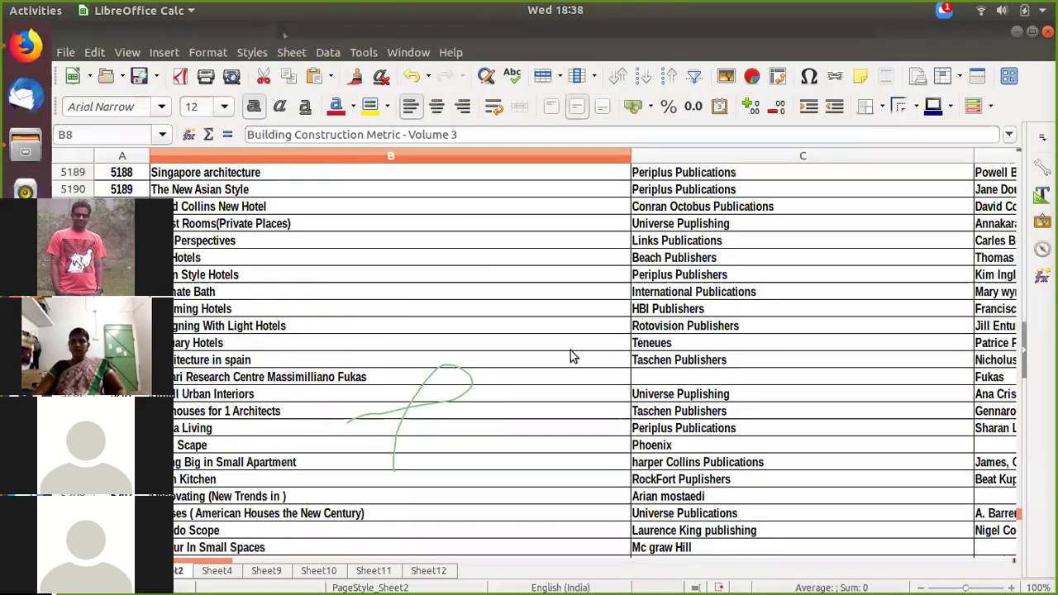
pyautogui.scroll(20, 571, 351)
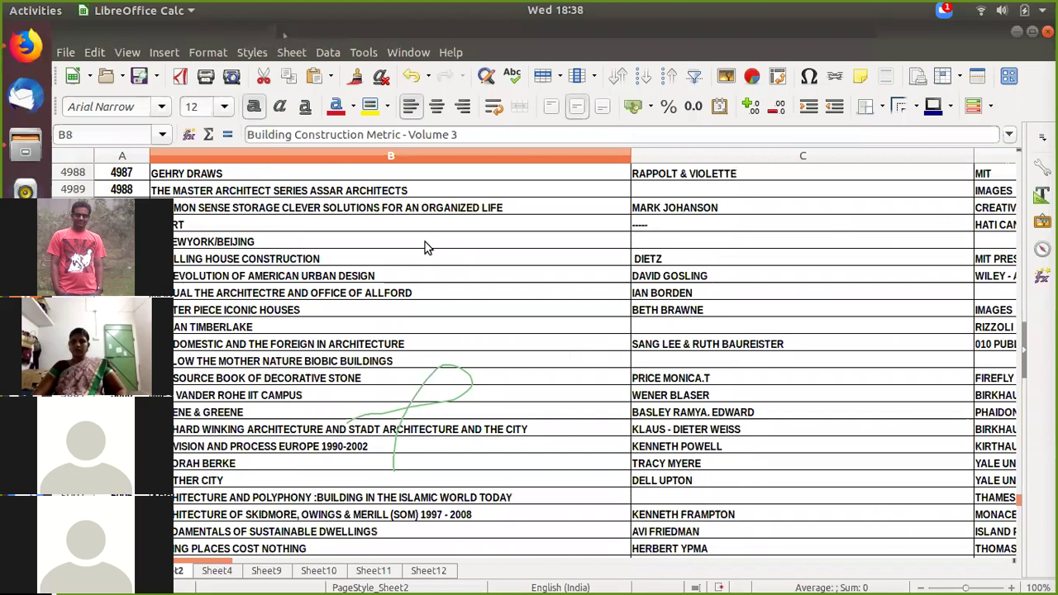
pyautogui.scroll(20, 456, 321)
pyautogui.hotkey('ctrl', 'v')
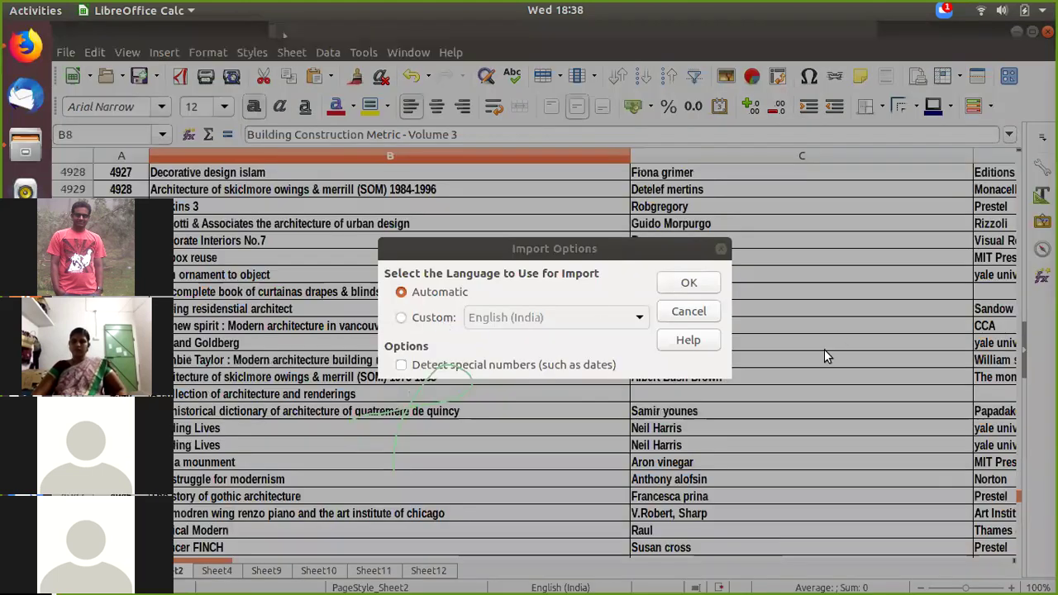
pyautogui.press('Escape')
pyautogui.scroll(6, 826, 355)
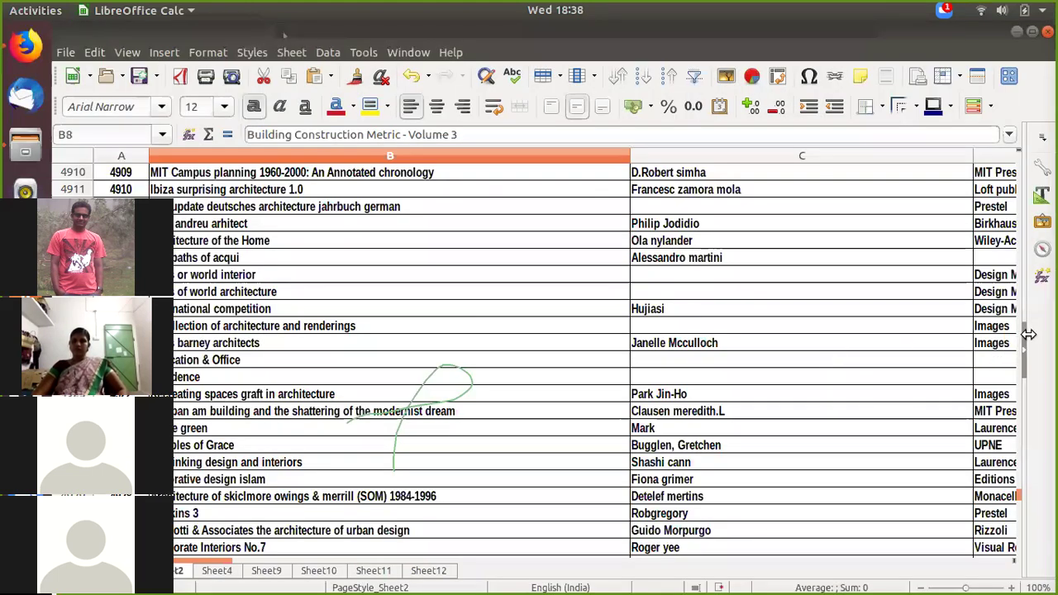
pyautogui.scroll(20, 1022, 312)
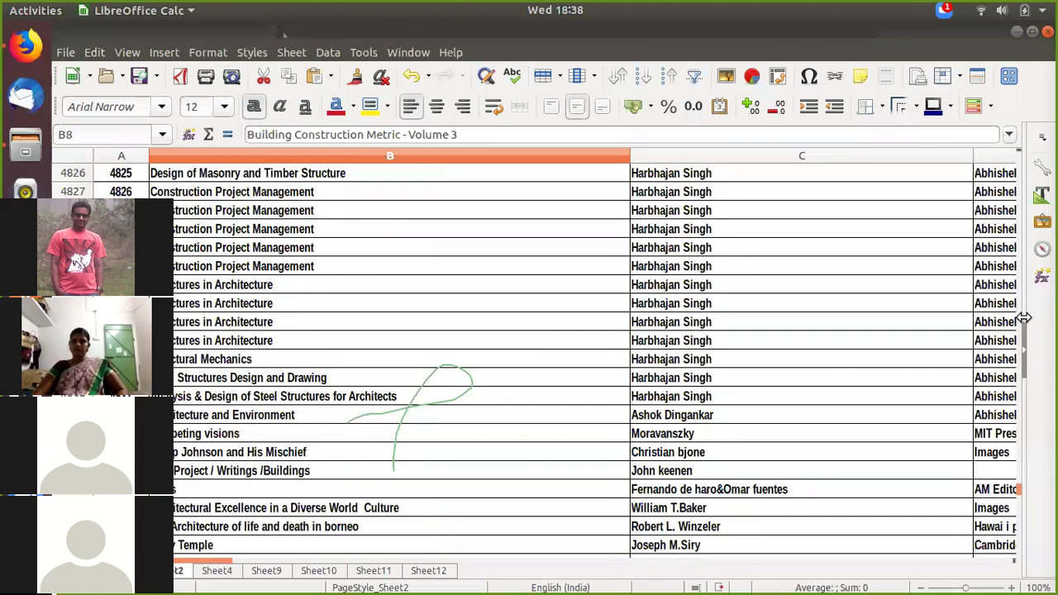
pyautogui.scroll(12, 680, 293)
pyautogui.hotkey('ctrl', 'v')
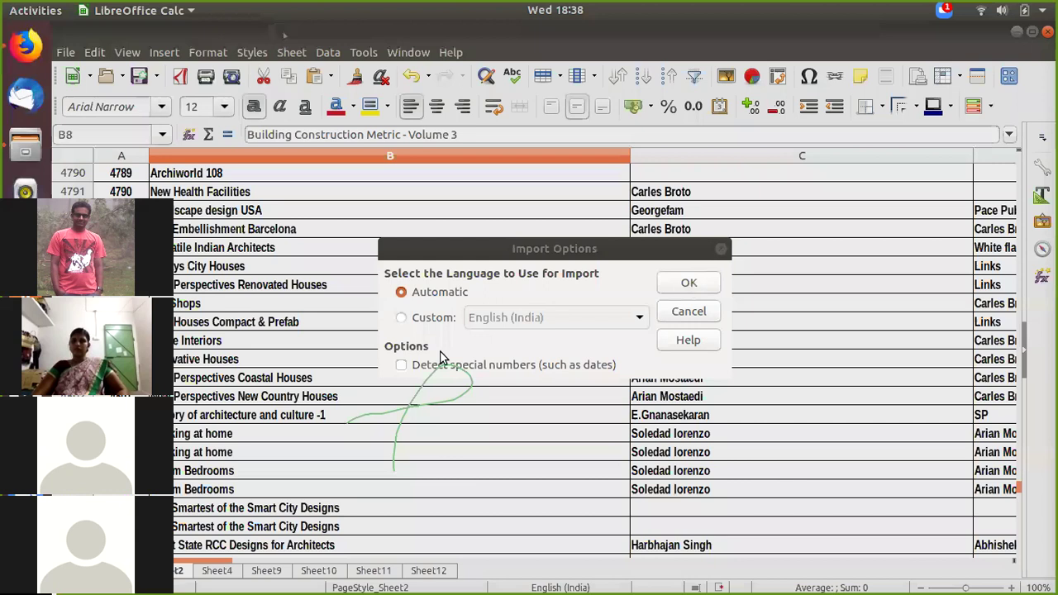
pyautogui.press('Escape')
pyautogui.scroll(20, 439, 357)
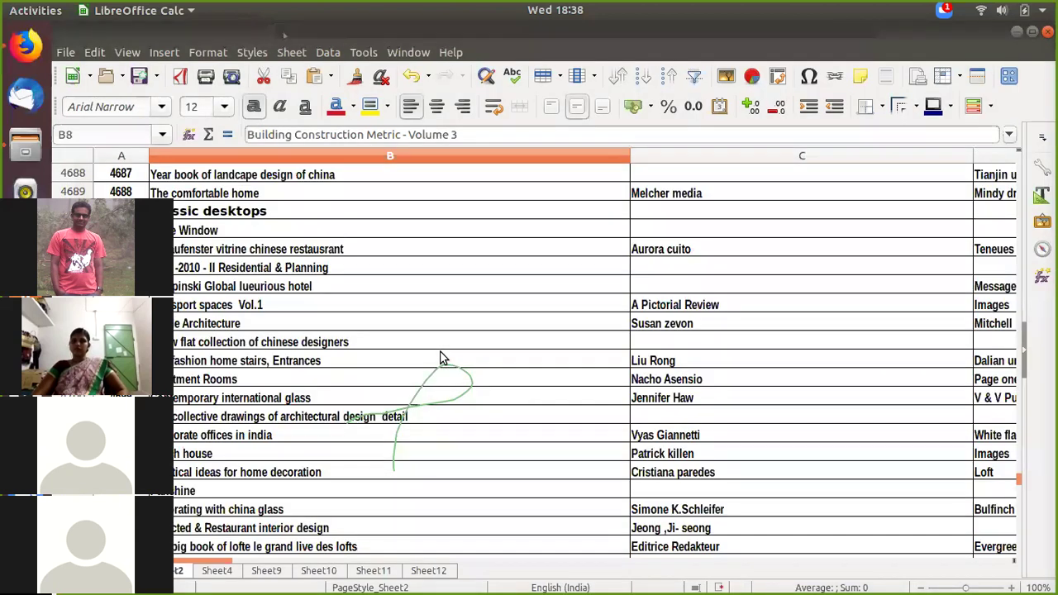
pyautogui.scroll(20, 439, 357)
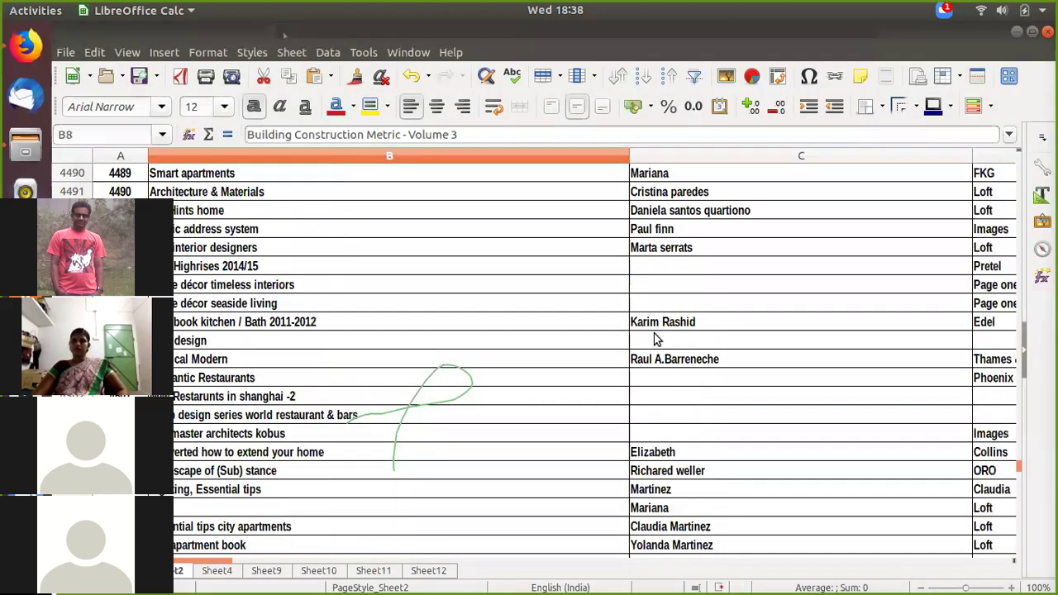
pyautogui.hotkey('ctrl', 'v')
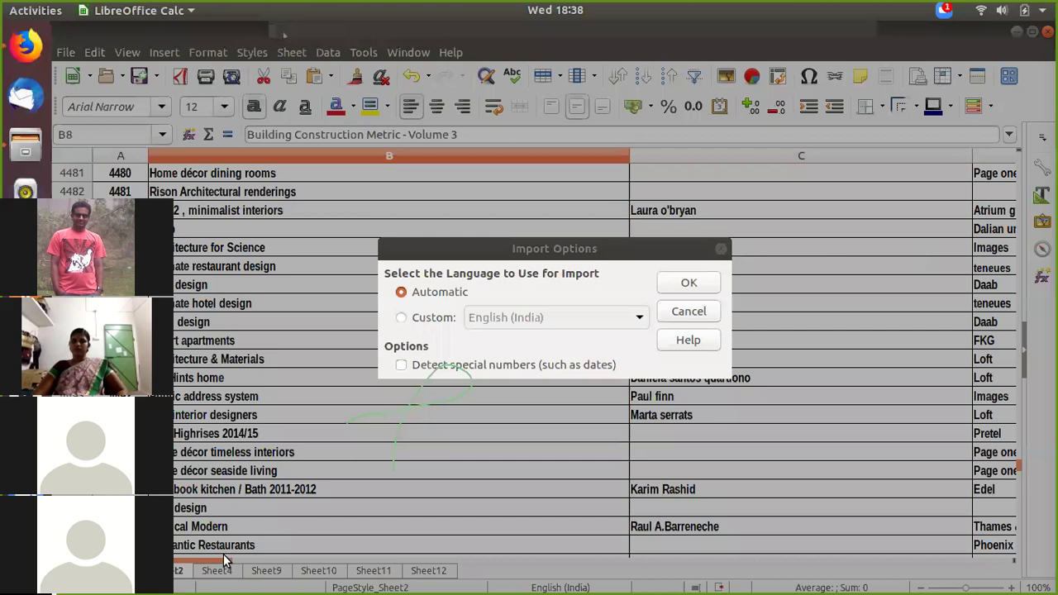
pyautogui.press('Escape')
# Step: Scroll to the top of the book list and paste once more, bringing up Import Options
pyautogui.moveTo(223, 559); pyautogui.dragTo(295, 557)
pyautogui.scroll(11, 559, 384)
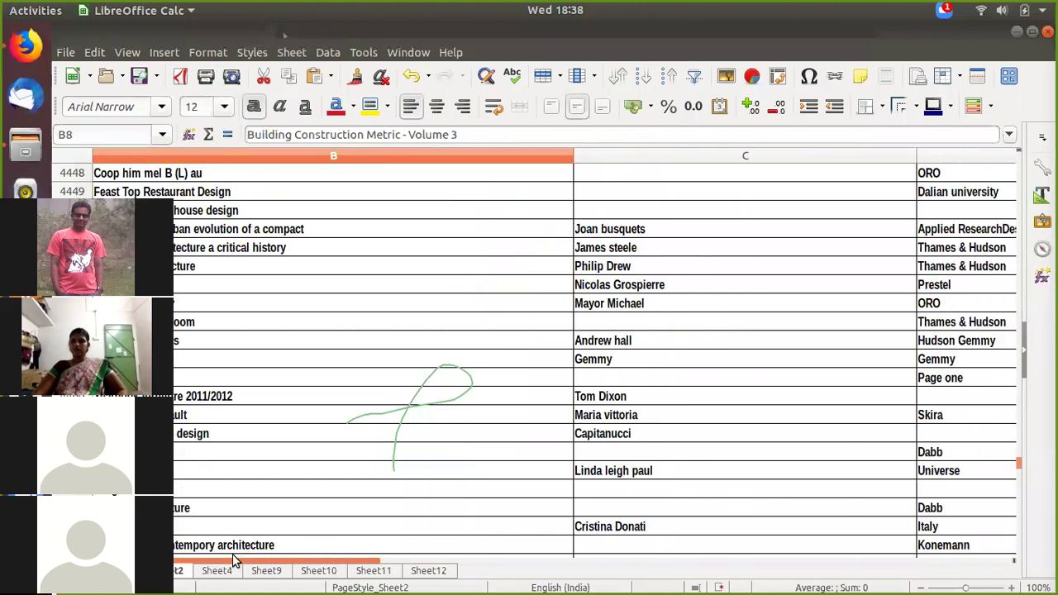
pyautogui.scroll(20, 392, 326)
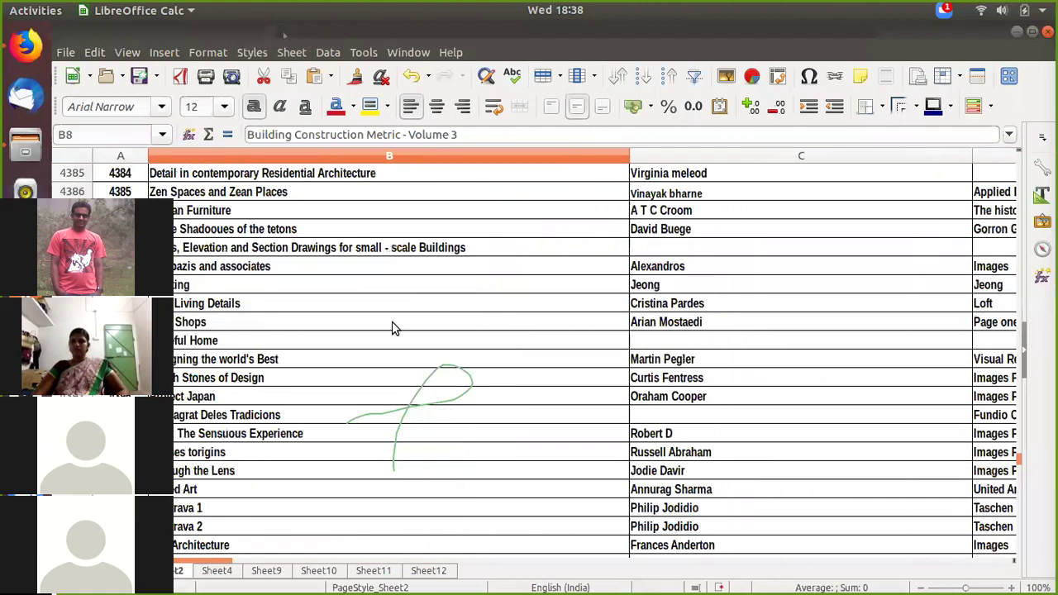
pyautogui.scroll(20, 392, 328)
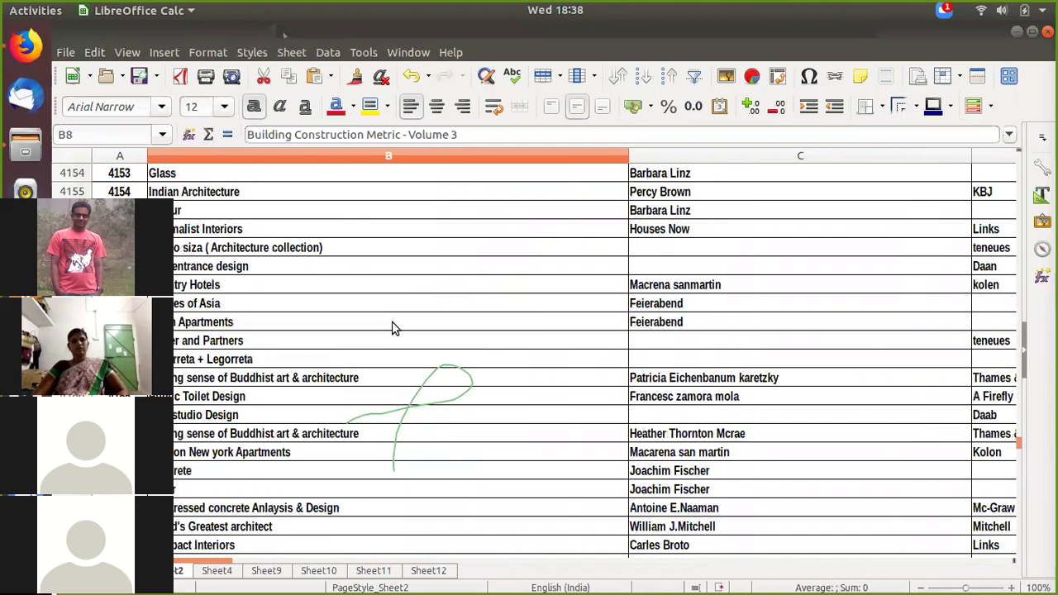
pyautogui.scroll(20, 392, 328)
pyautogui.scroll(20, 392, 328)
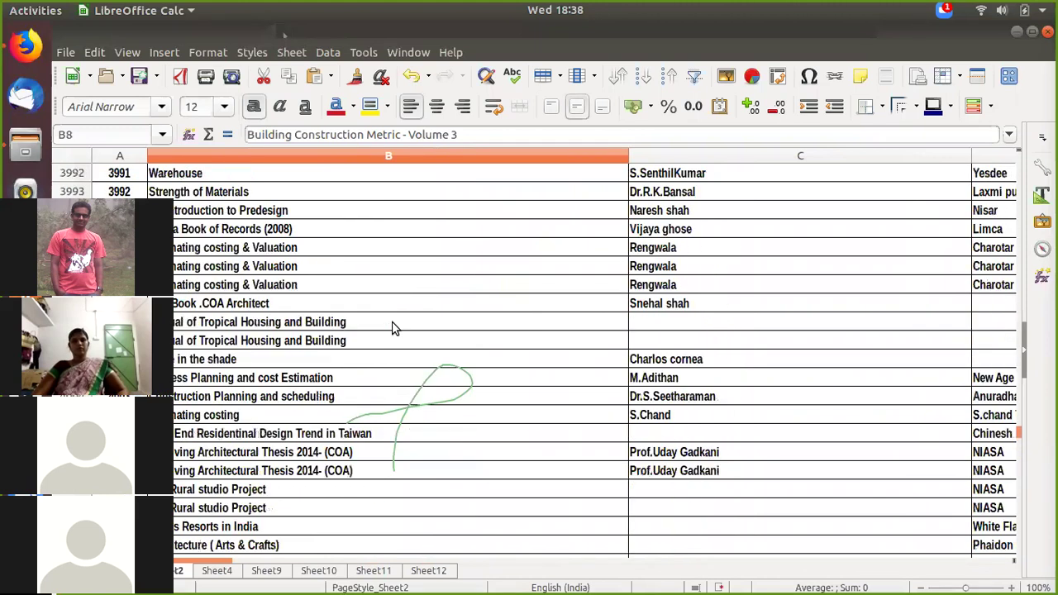
pyautogui.scroll(20, 392, 328)
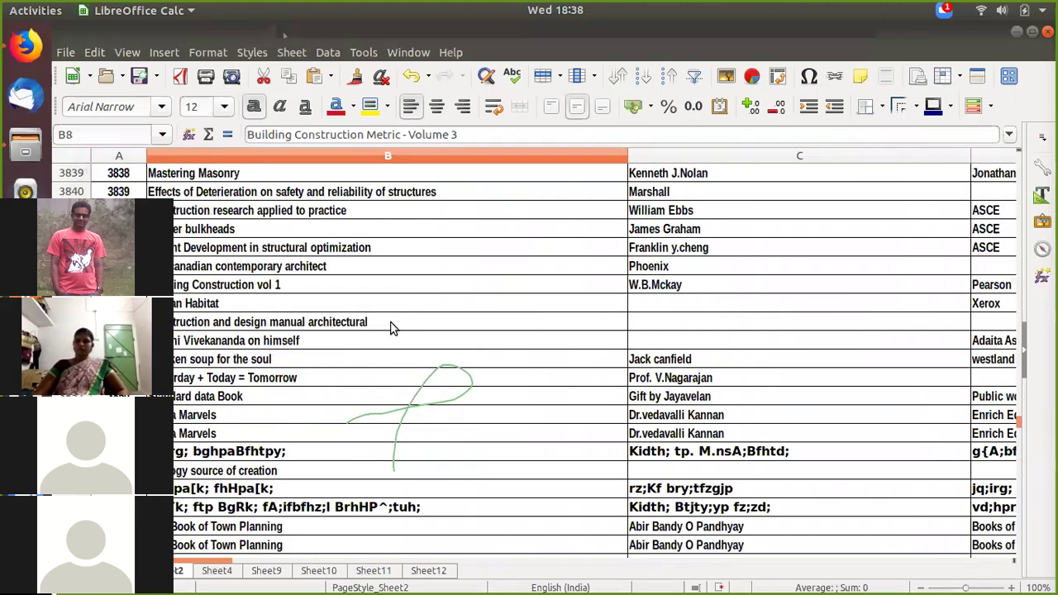
pyautogui.scroll(20, 850, 380)
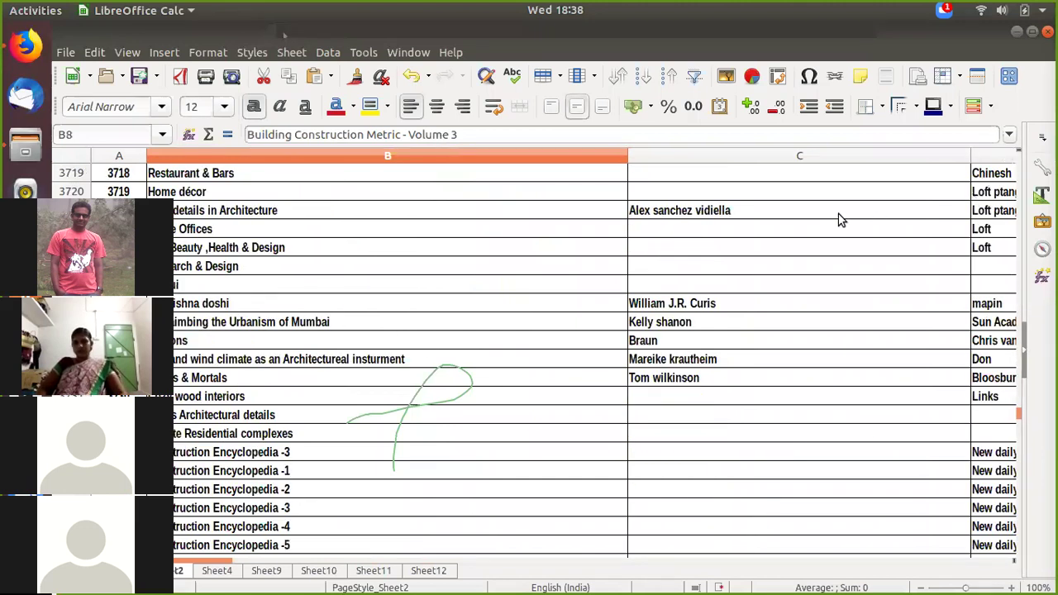
pyautogui.scroll(11, 1028, 347)
pyautogui.scroll(9, 969, 403)
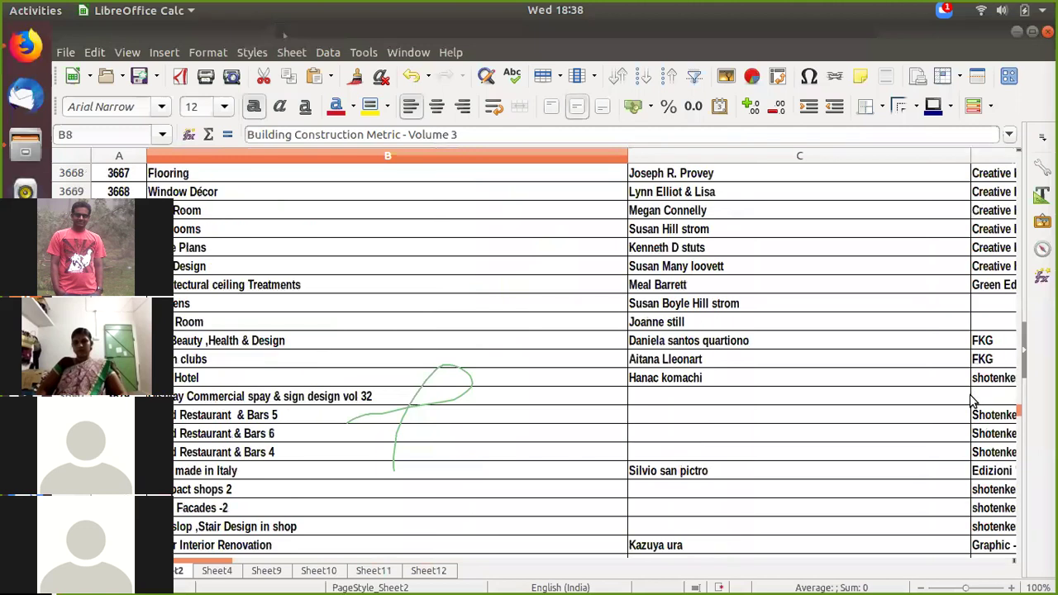
pyautogui.hotkey('ctrl', 'v')
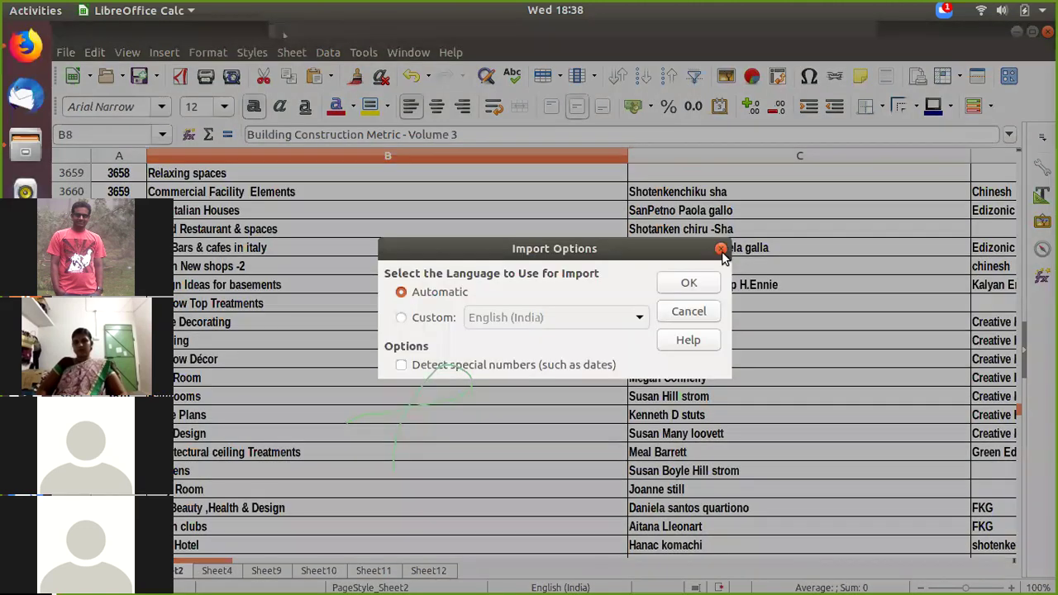
# Step: Cancel Import Options, close the spreadsheet with Don't Save, and reopen the xlsx from Files
pyautogui.click(721, 248)
pyautogui.click(1048, 32)
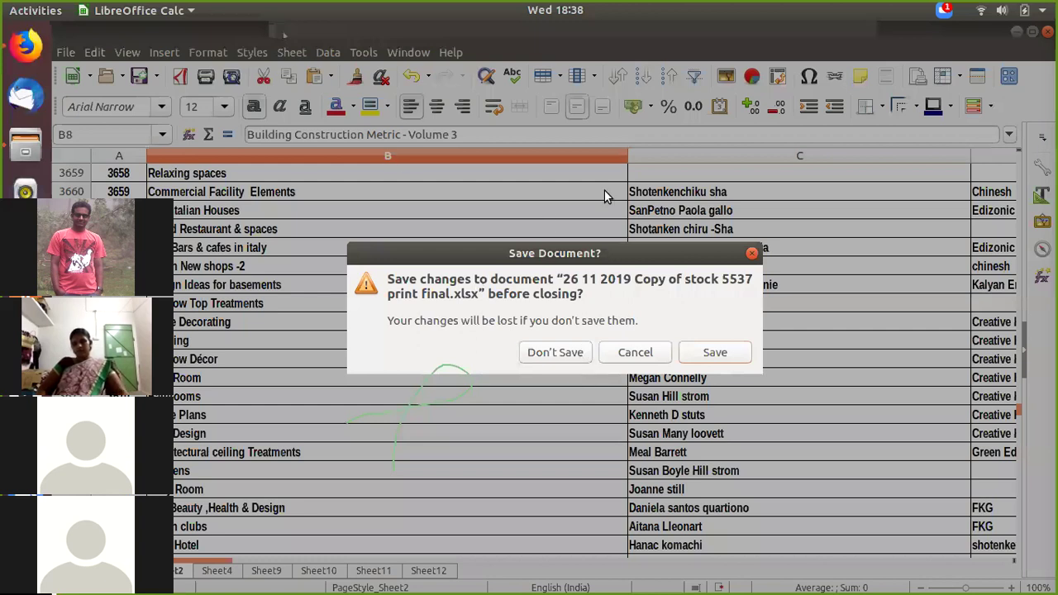
pyautogui.hotkey('alt', 'd')
pyautogui.doubleClick(726, 135)
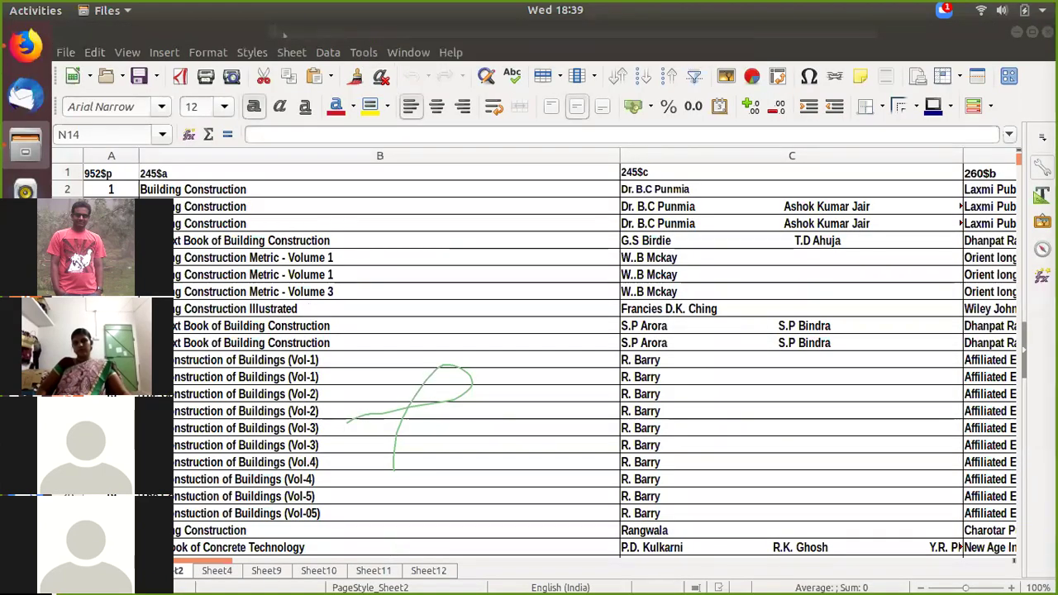
# Step: Inspect the row-1 headers 952$p, 245$a and 245$c in cells A1, B1 and C1
pyautogui.click(119, 175)
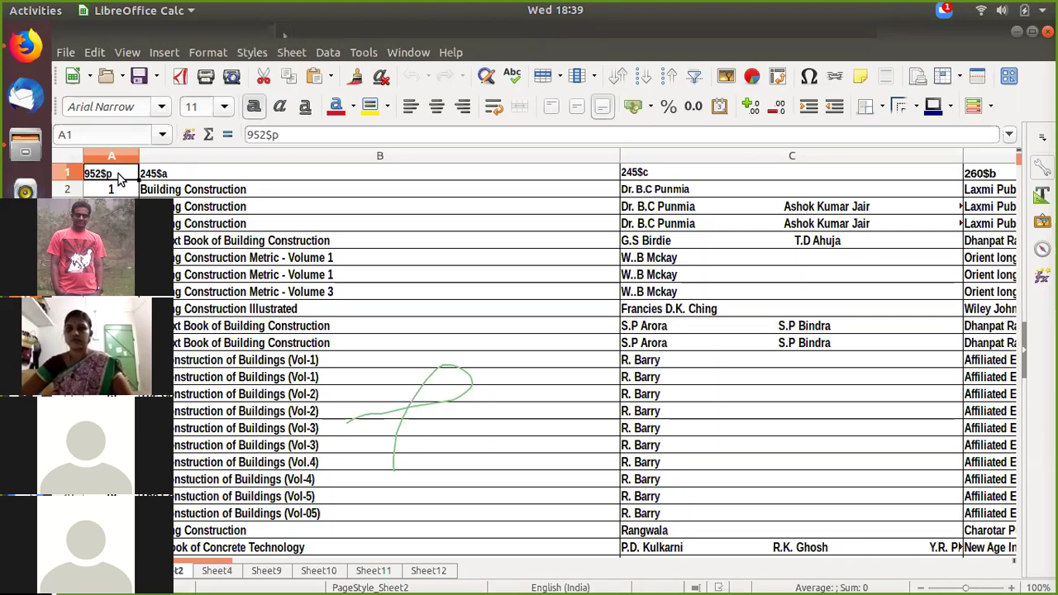
pyautogui.click(220, 173)
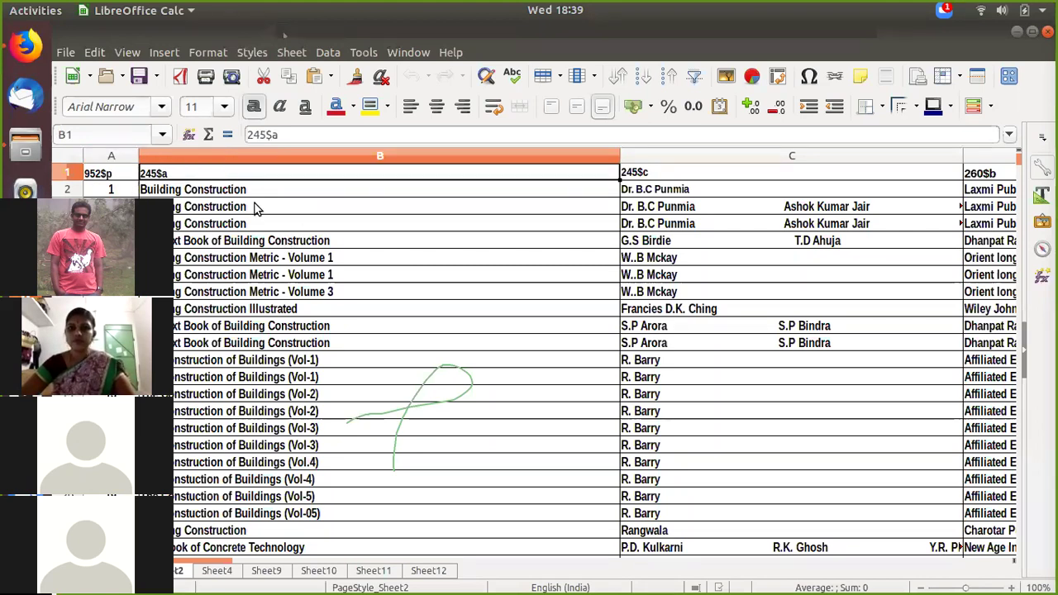
pyautogui.click(673, 176)
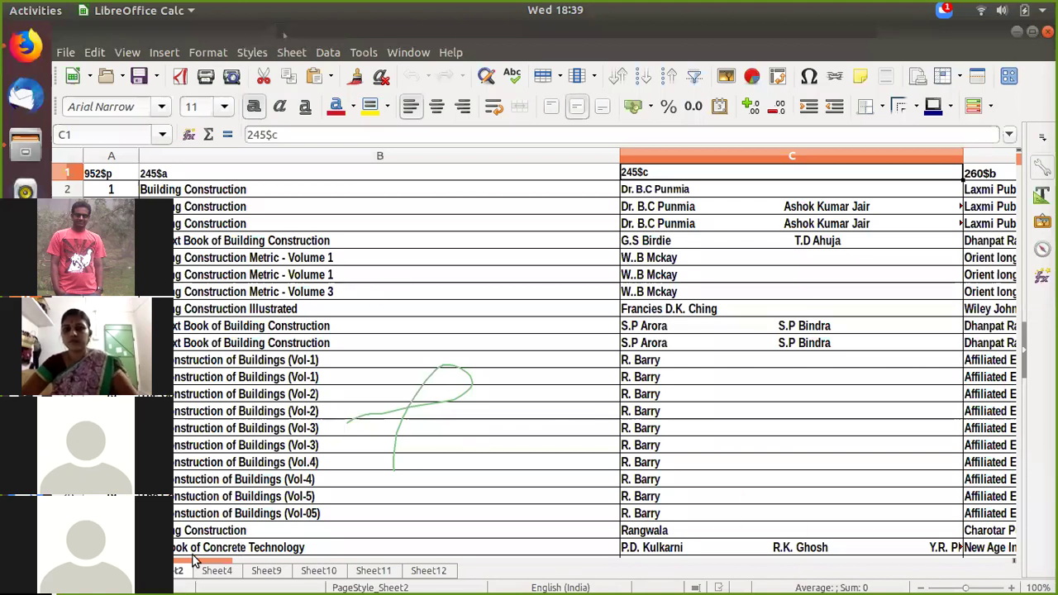
# Step: Scroll right to column J and select the 952$e running numbers from the J1 header downward
pyautogui.moveTo(240, 559); pyautogui.dragTo(340, 560)
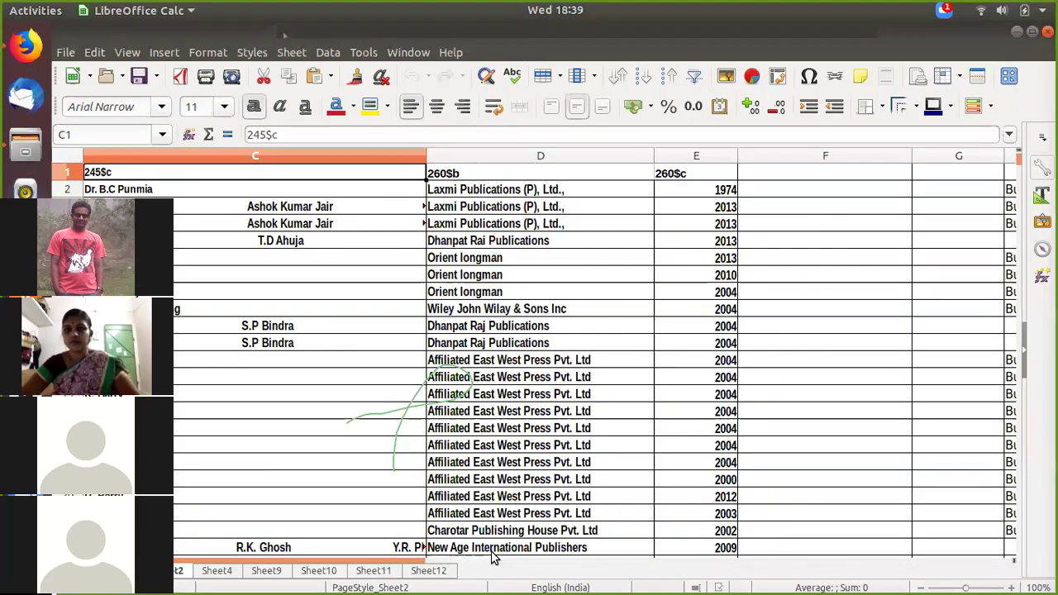
pyautogui.hscroll(1, 491, 558)
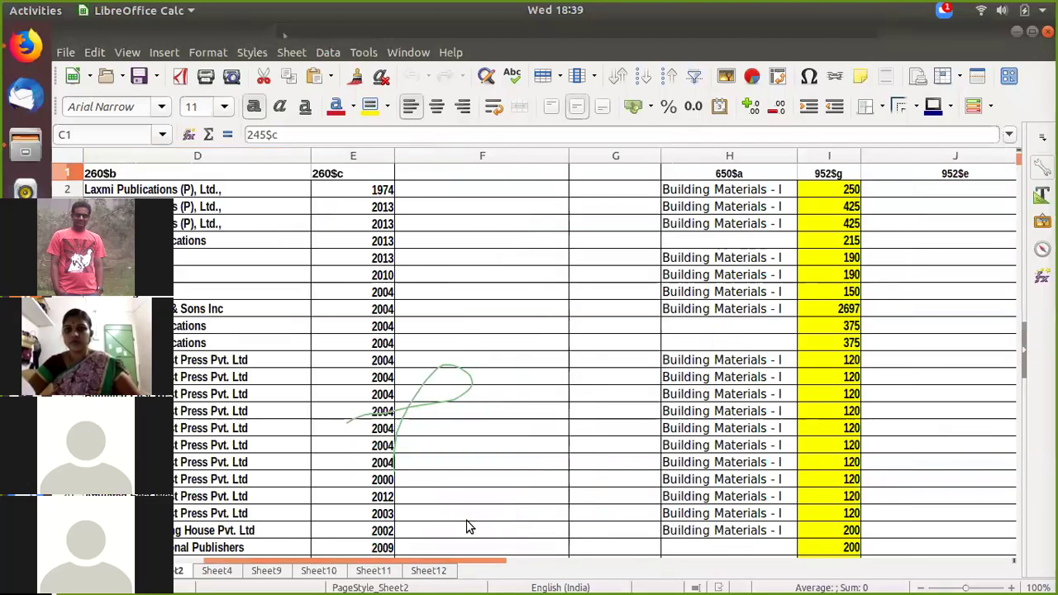
pyautogui.hscroll(1, 512, 560)
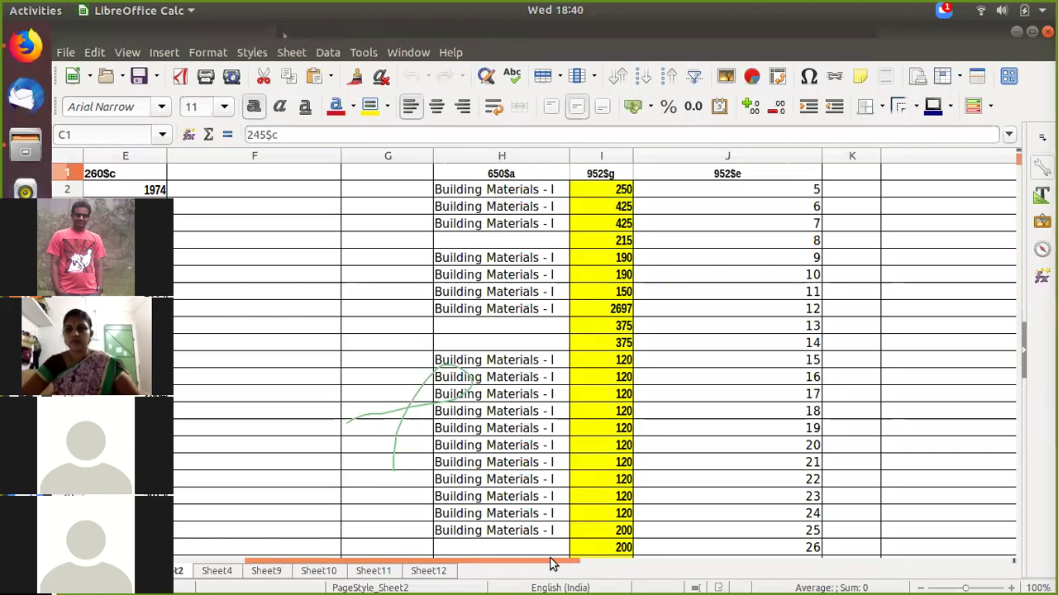
pyautogui.moveTo(546, 562); pyautogui.dragTo(594, 558)
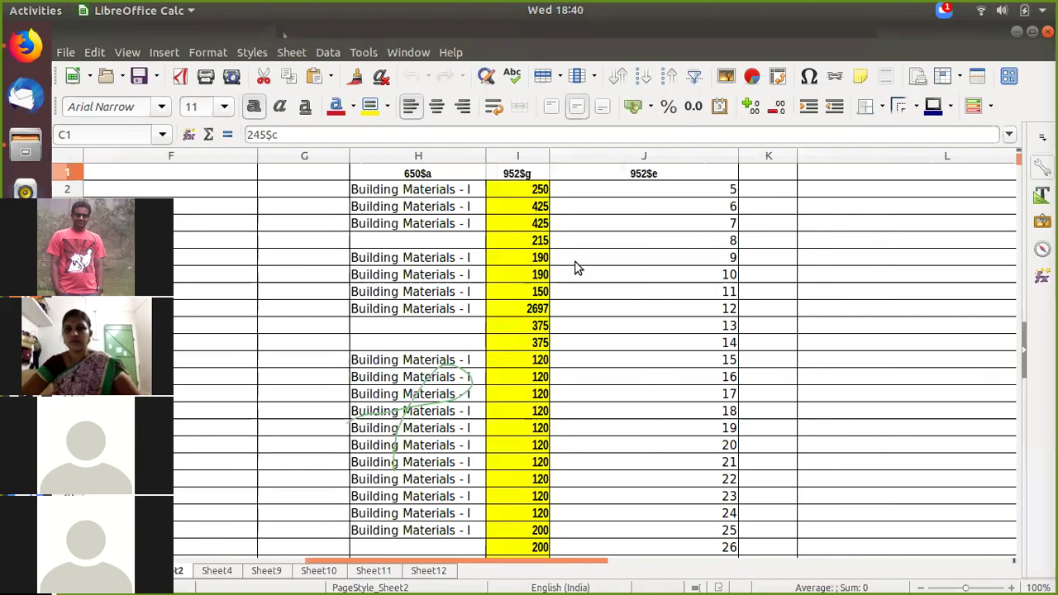
pyautogui.click(641, 354)
pyautogui.scroll(-10, 628, 402)
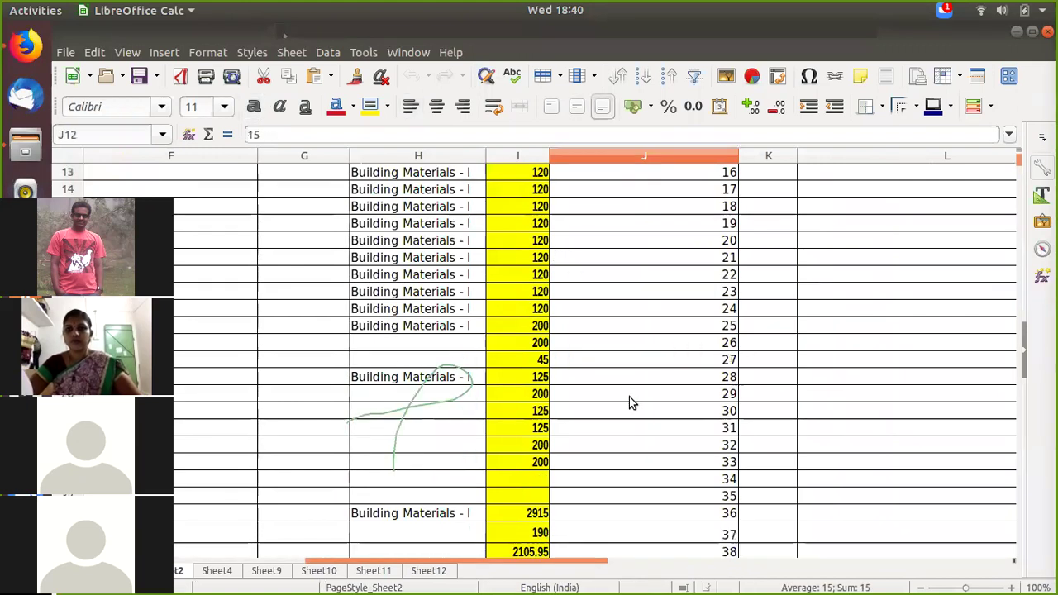
pyautogui.scroll(10, 635, 401)
pyautogui.moveTo(643, 174)
pyautogui.mouseDown()
pyautogui.moveTo(683, 585)
pyautogui.moveTo(701, 323)
pyautogui.mouseUp()
# Step: Delete the entire 952$e column and scroll back to cell A1
pyautogui.rightClick(701, 321)
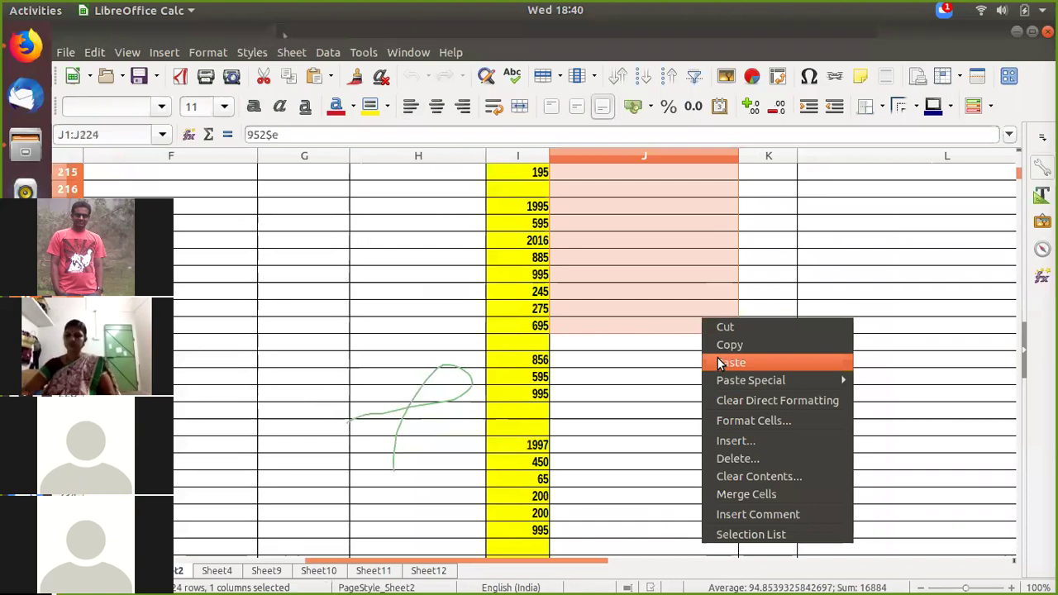
pyautogui.click(731, 457)
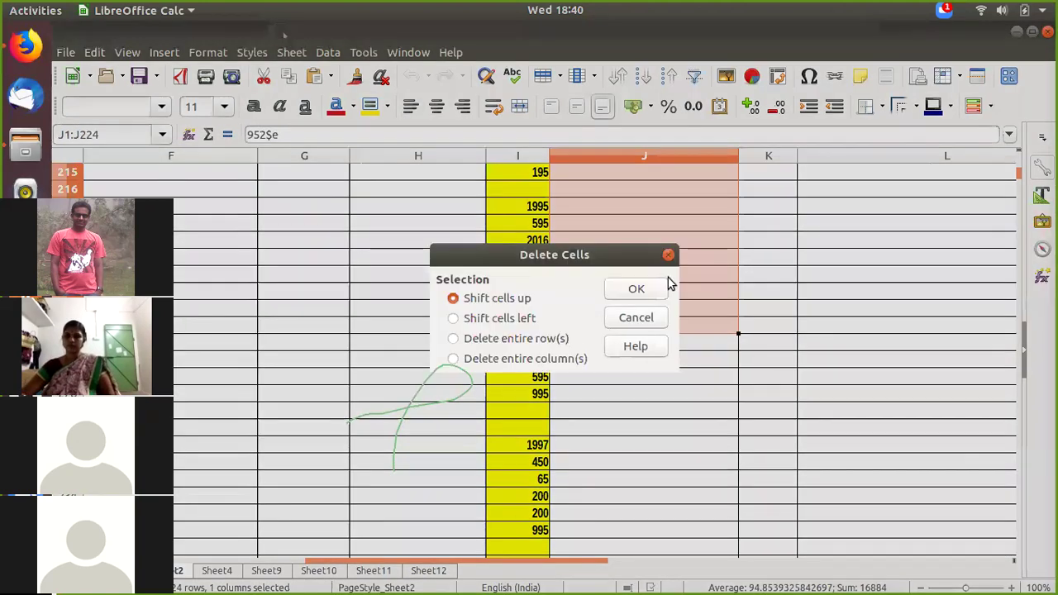
pyautogui.hotkey('alt', 'c')
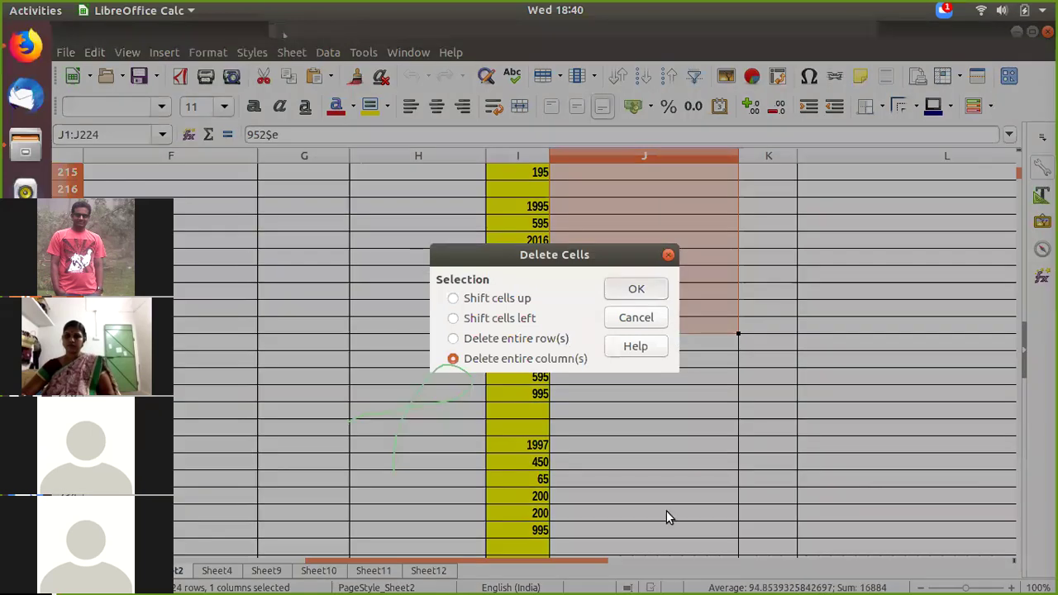
pyautogui.press('Return')
pyautogui.hscroll(-5, 244, 581)
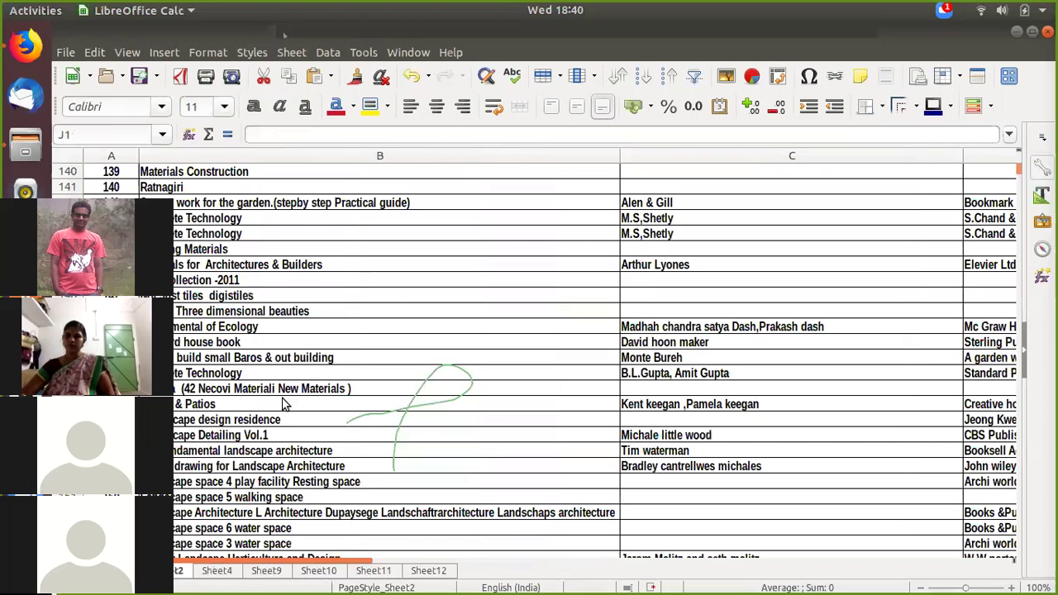
pyautogui.scroll(20, 281, 403)
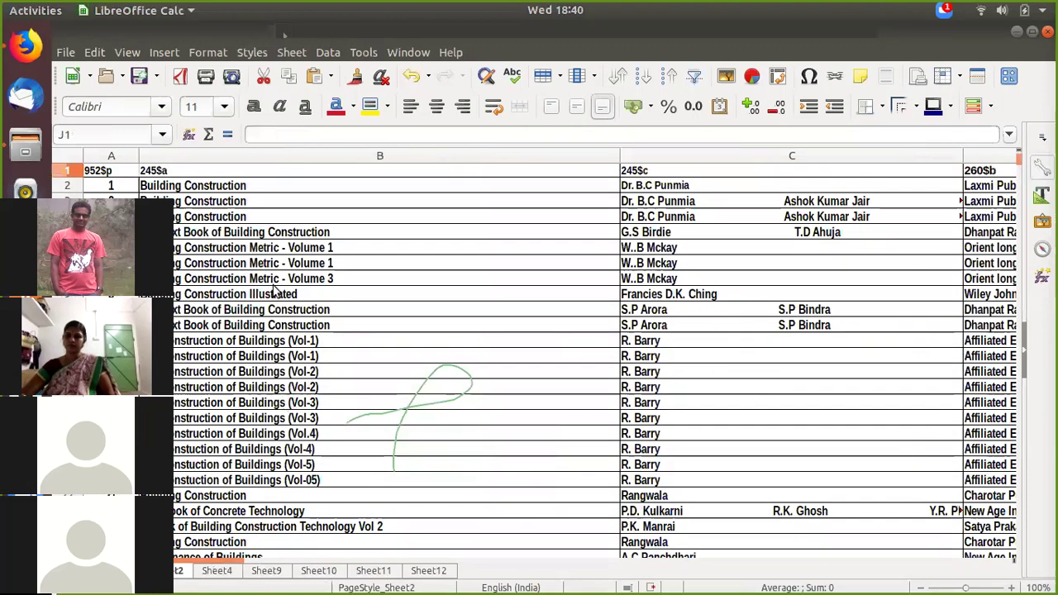
# Step: Copy the catalogue data range from A1 down to row 1000
pyautogui.moveTo(103, 172); pyautogui.dragTo(298, 570)
pyautogui.moveTo(306, 510); pyautogui.dragTo(307, 546)
pyautogui.moveTo(535, 561); pyautogui.dragTo(267, 563)
pyautogui.hscroll(-2, 202, 366)
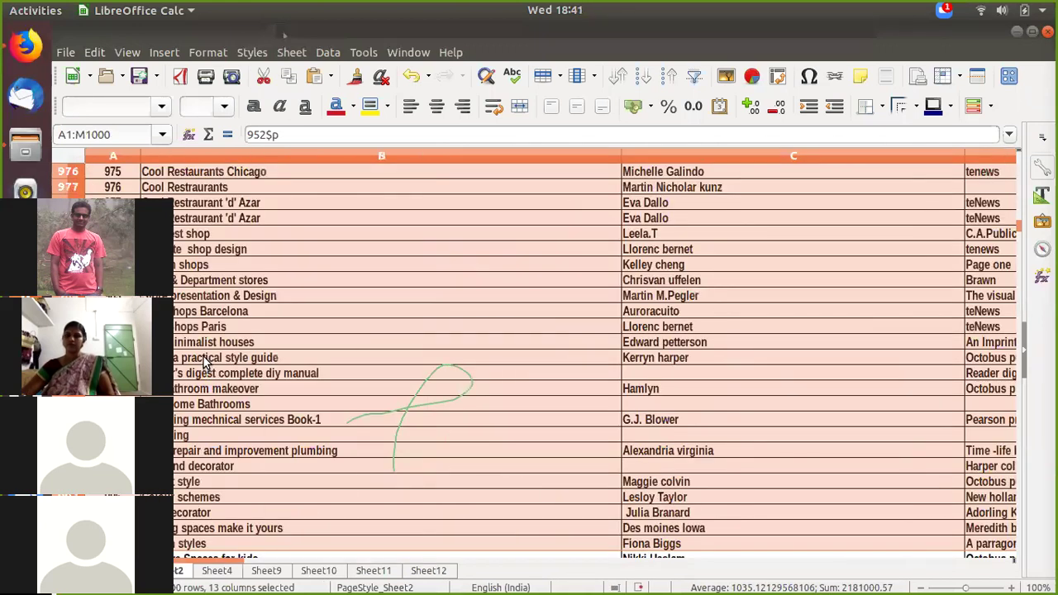
pyautogui.hotkey('ctrl', 'c')
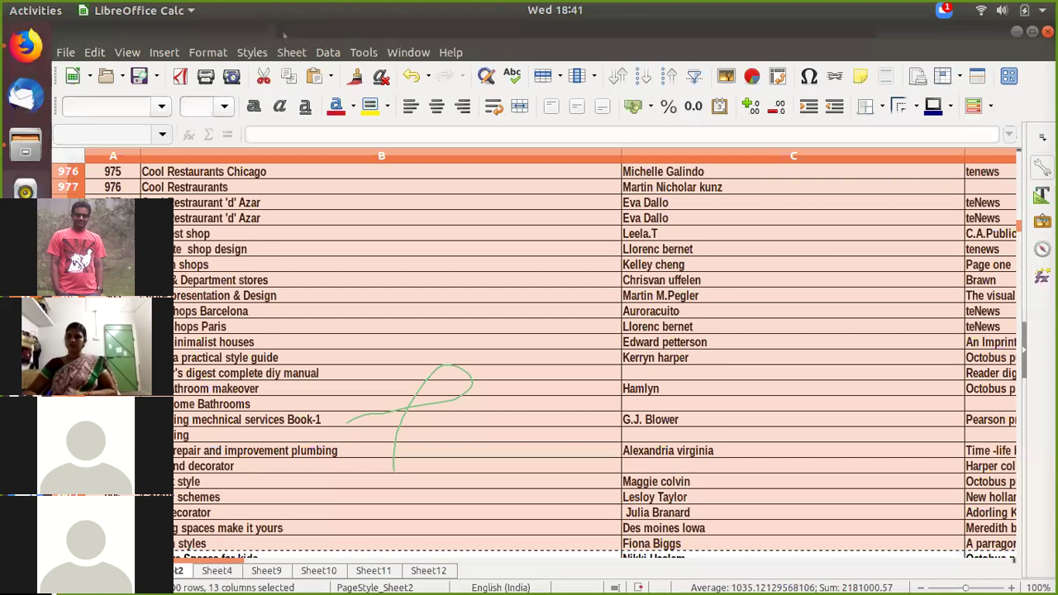
# Step: Paste the data at A2 in the empty spreadsheet and delete the blank row 1
pyautogui.click(25, 443)
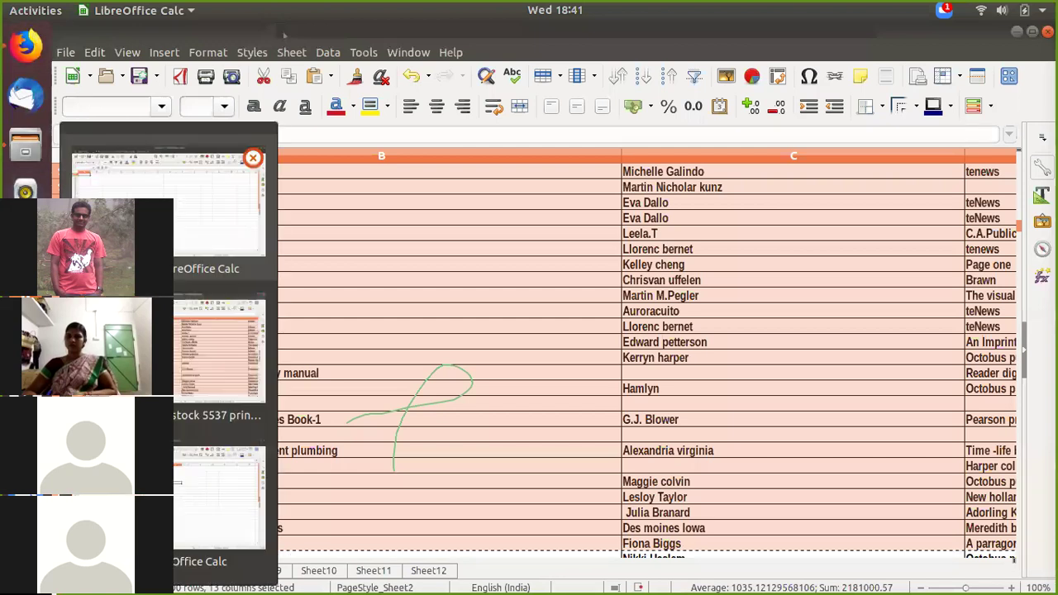
pyautogui.click(145, 170)
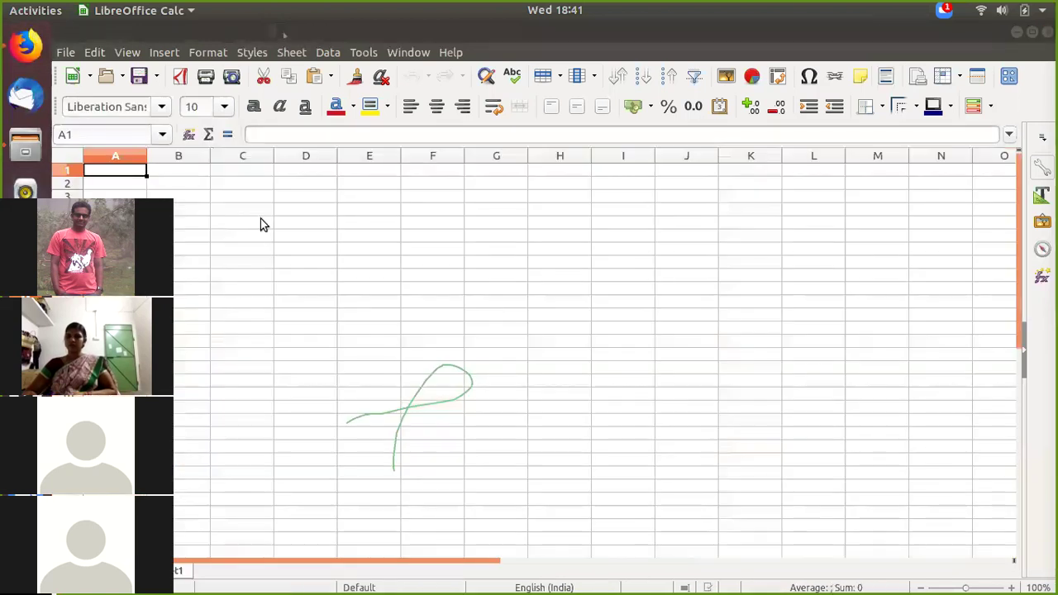
pyautogui.rightClick(127, 179)
pyautogui.click(219, 223)
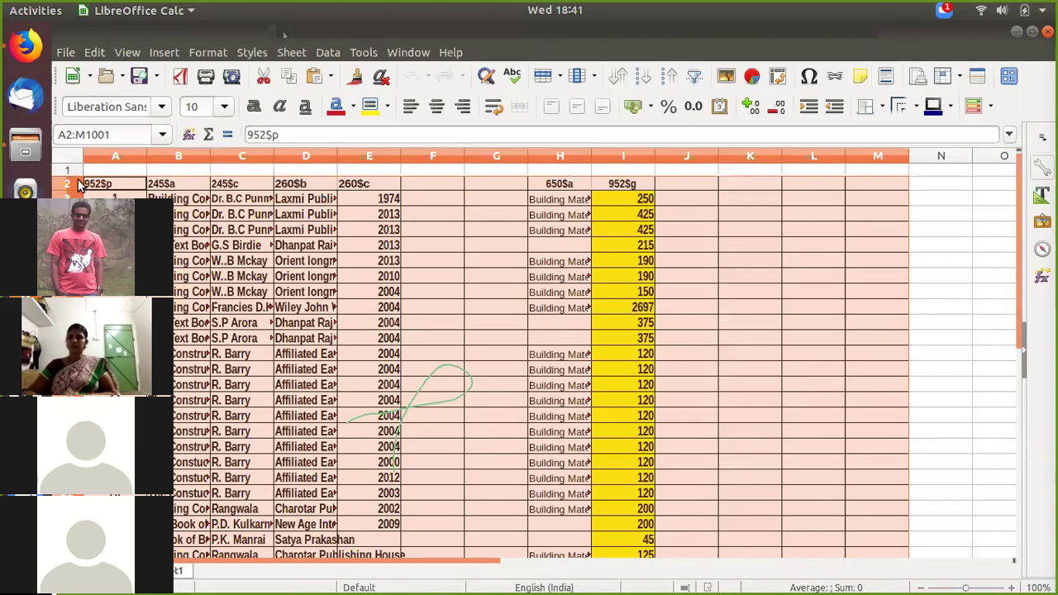
pyautogui.click(70, 171)
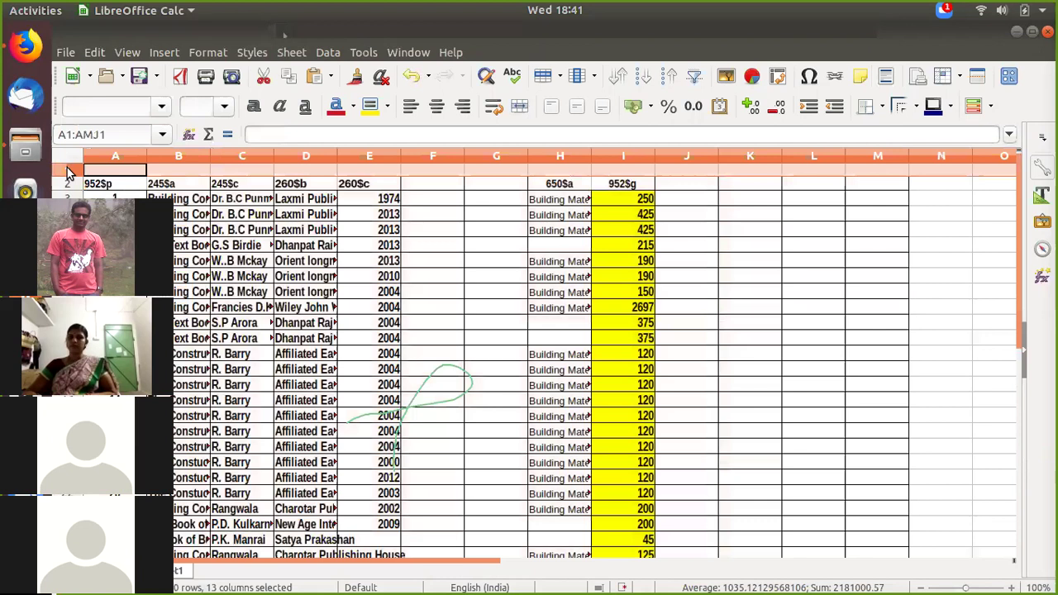
pyautogui.rightClick(70, 172)
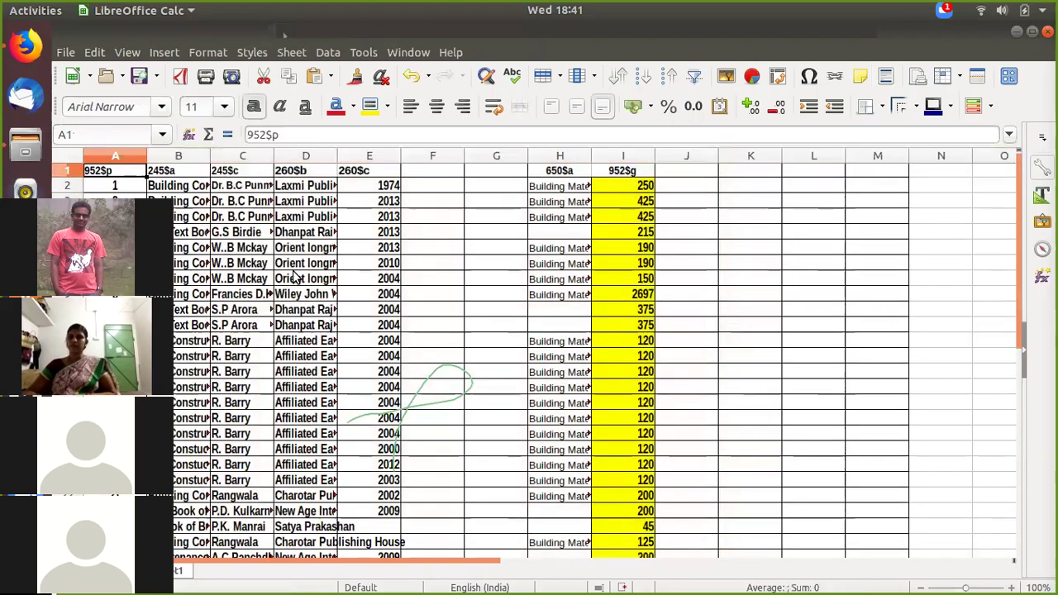
pyautogui.click(699, 283)
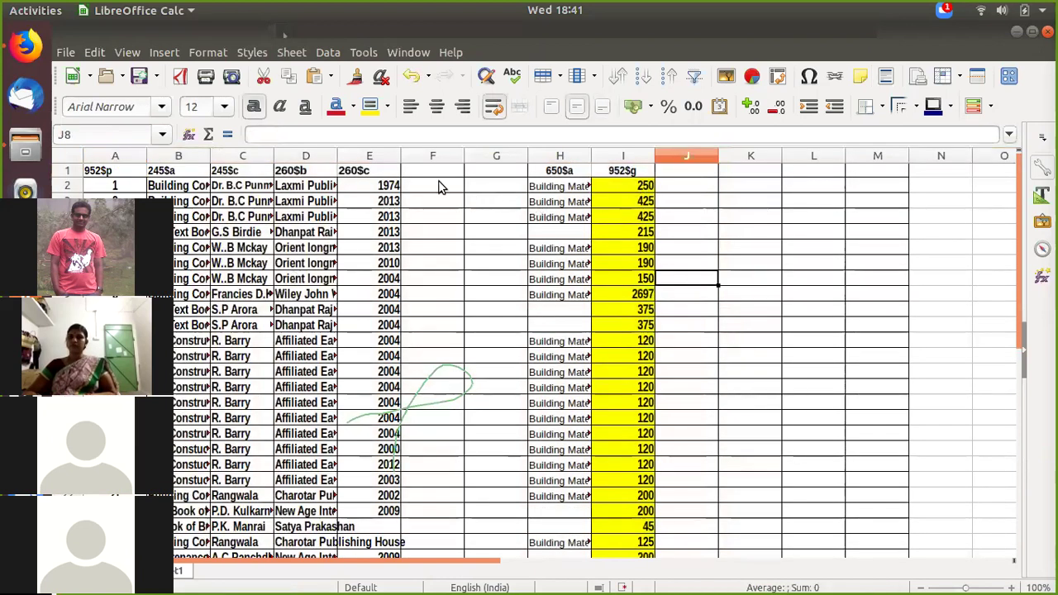
# Step: Look over the pasted sheet, including the blank columns F and G
pyautogui.moveTo(438, 175); pyautogui.dragTo(489, 189)
pyautogui.moveTo(488, 585); pyautogui.dragTo(514, 442)
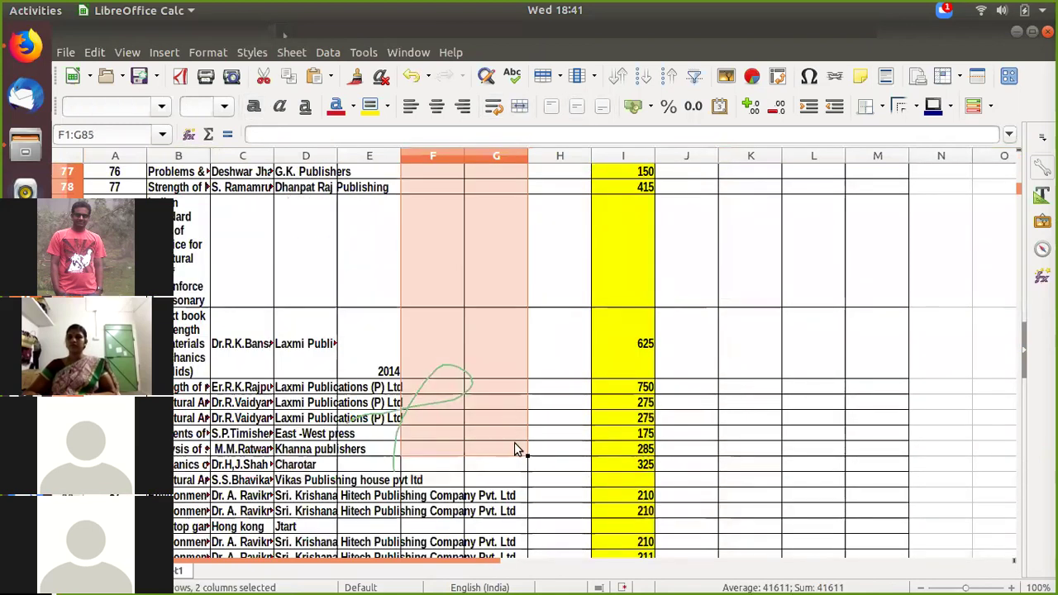
pyautogui.click(843, 346)
pyautogui.scroll(-3, 441, 467)
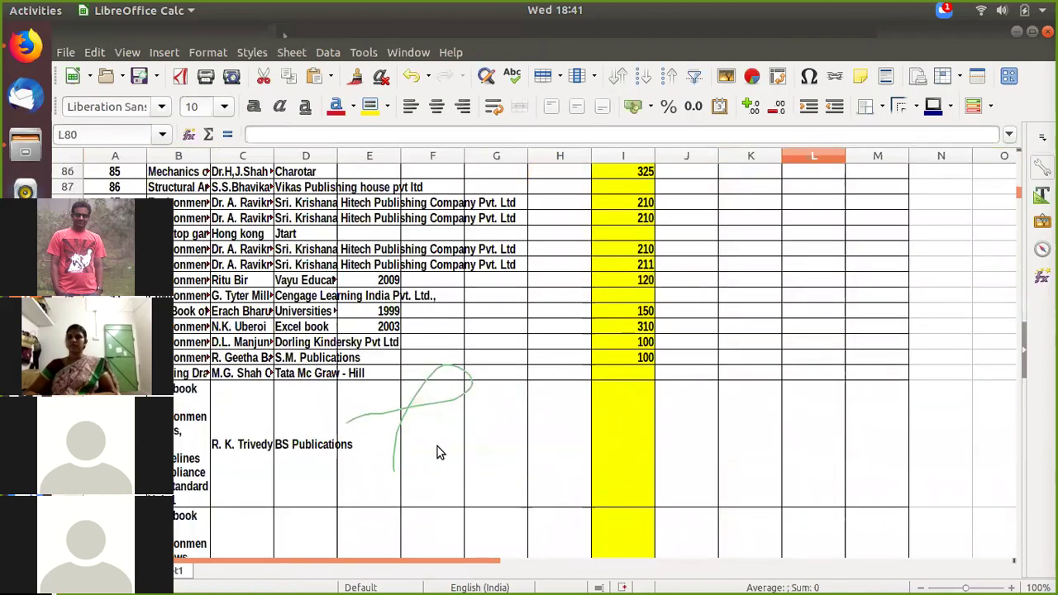
pyautogui.scroll(-4, 438, 446)
pyautogui.scroll(-7, 437, 453)
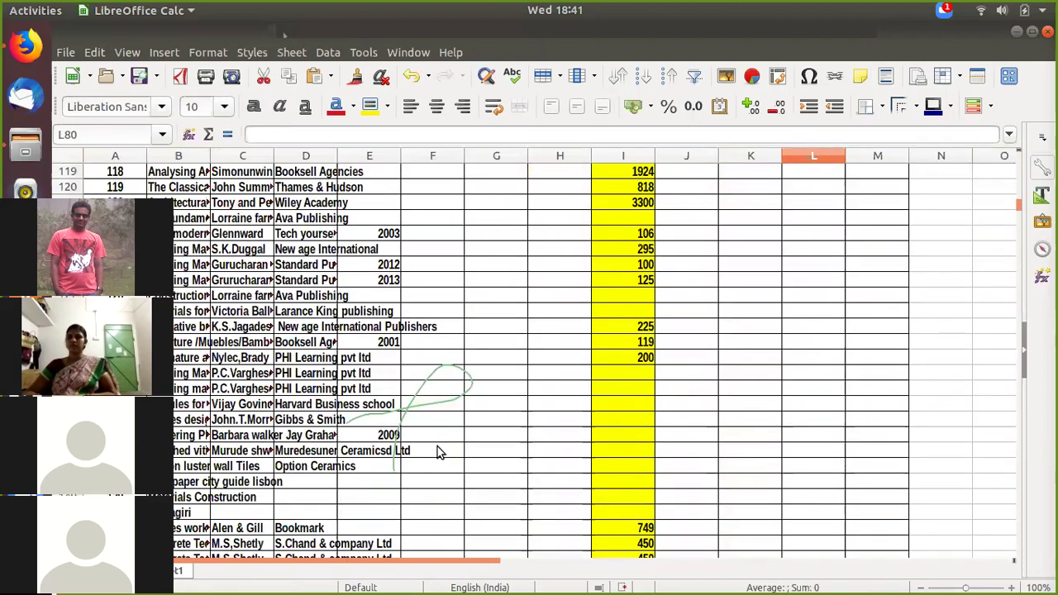
pyautogui.scroll(20, 437, 453)
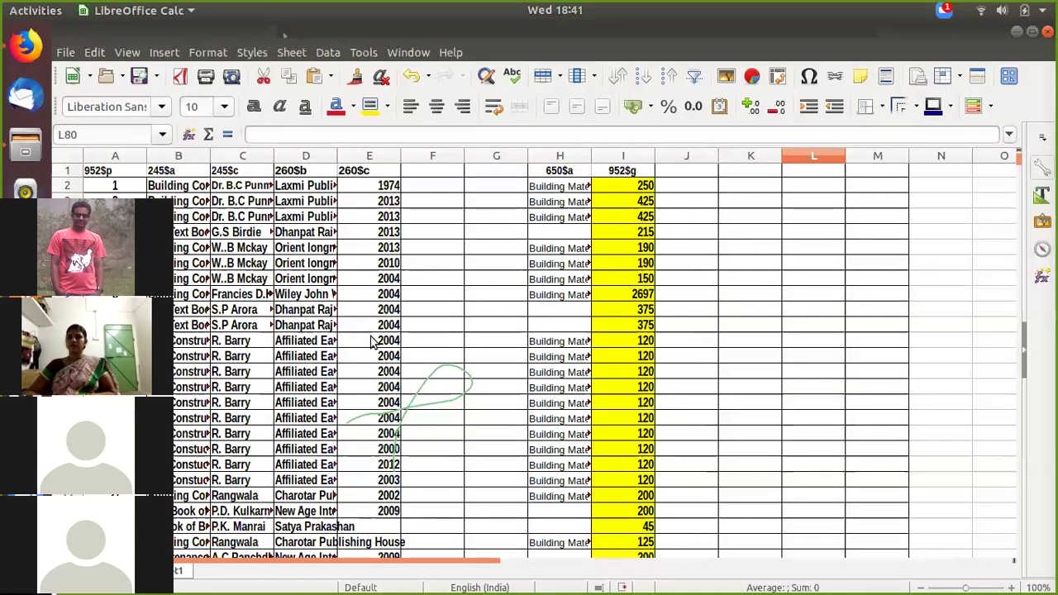
# Step: Check the MARC field headers in A1 through I1 and the subject entries in column H
pyautogui.click(111, 171)
pyautogui.click(170, 171)
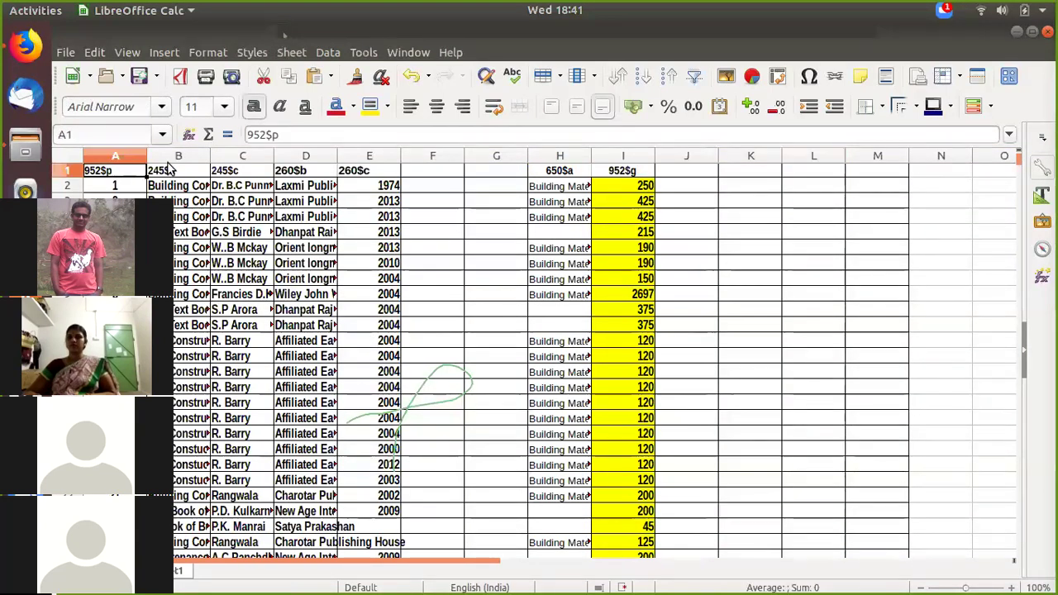
pyautogui.click(226, 175)
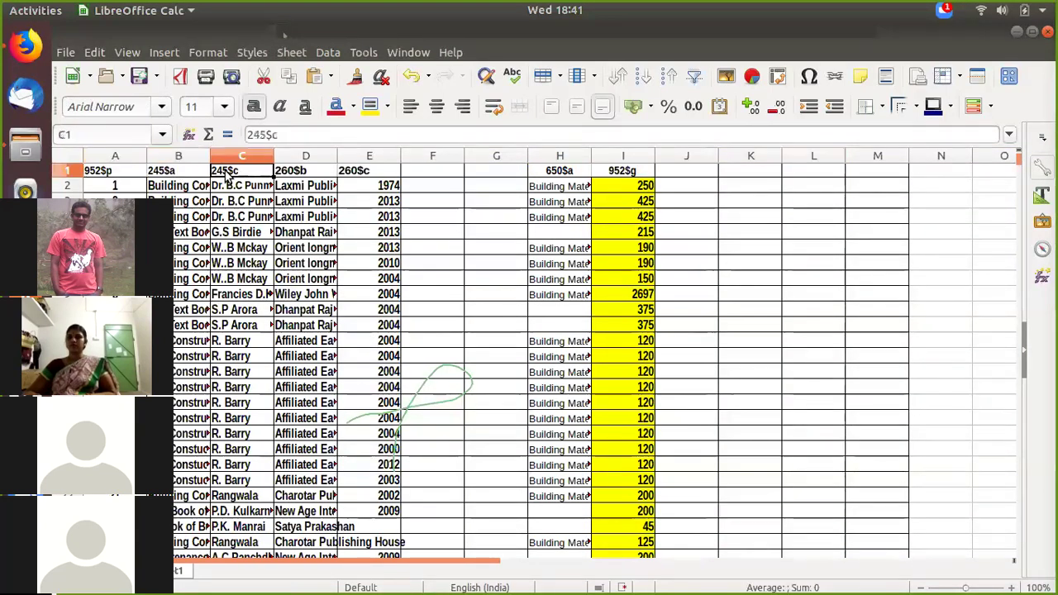
pyautogui.click(291, 176)
pyautogui.click(351, 173)
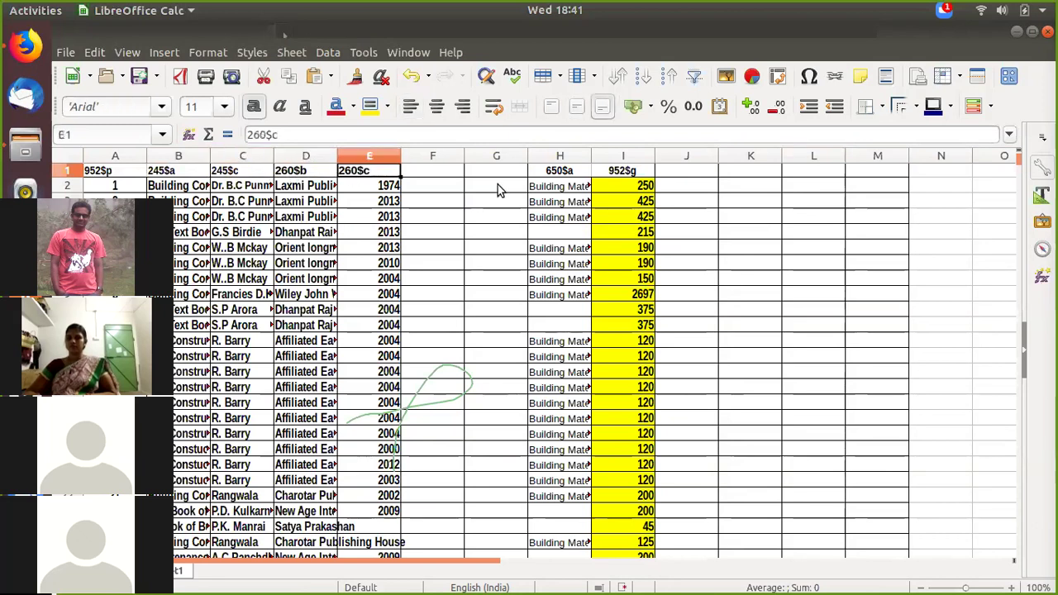
pyautogui.click(546, 186)
pyautogui.click(547, 173)
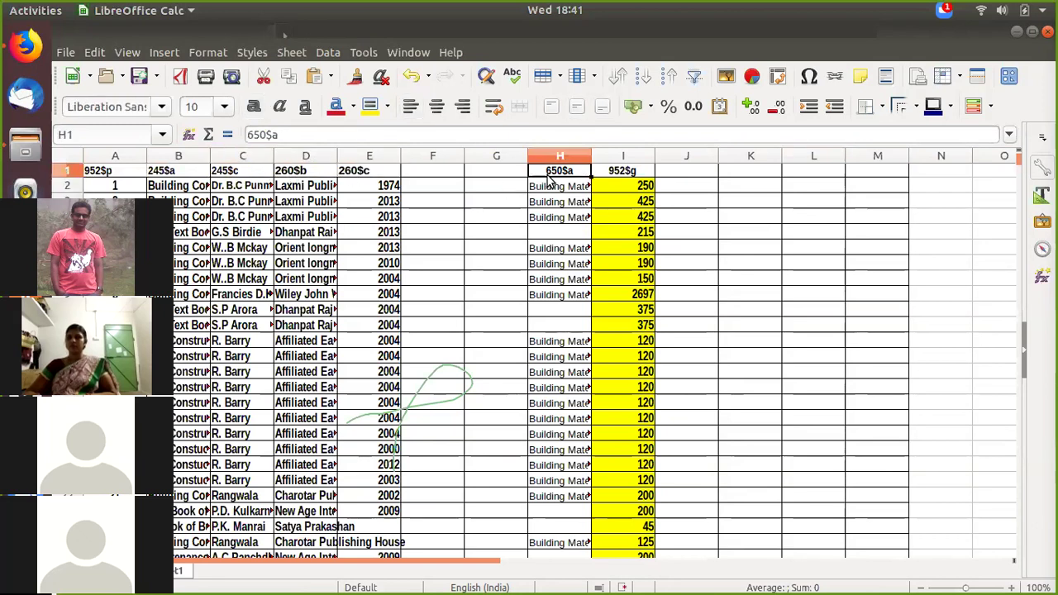
pyautogui.click(626, 171)
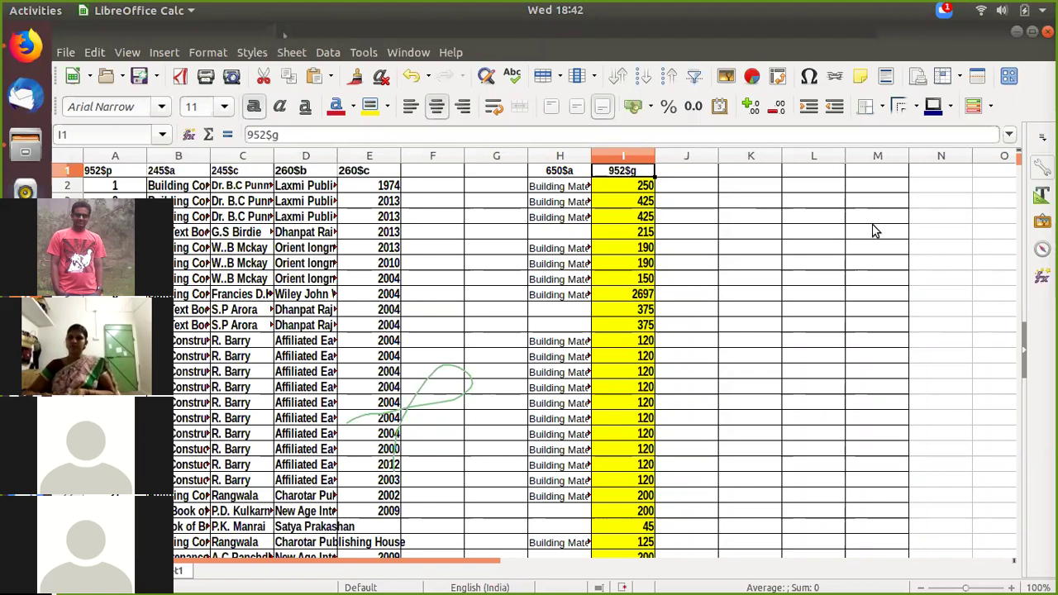
pyautogui.scroll(-6, 303, 325)
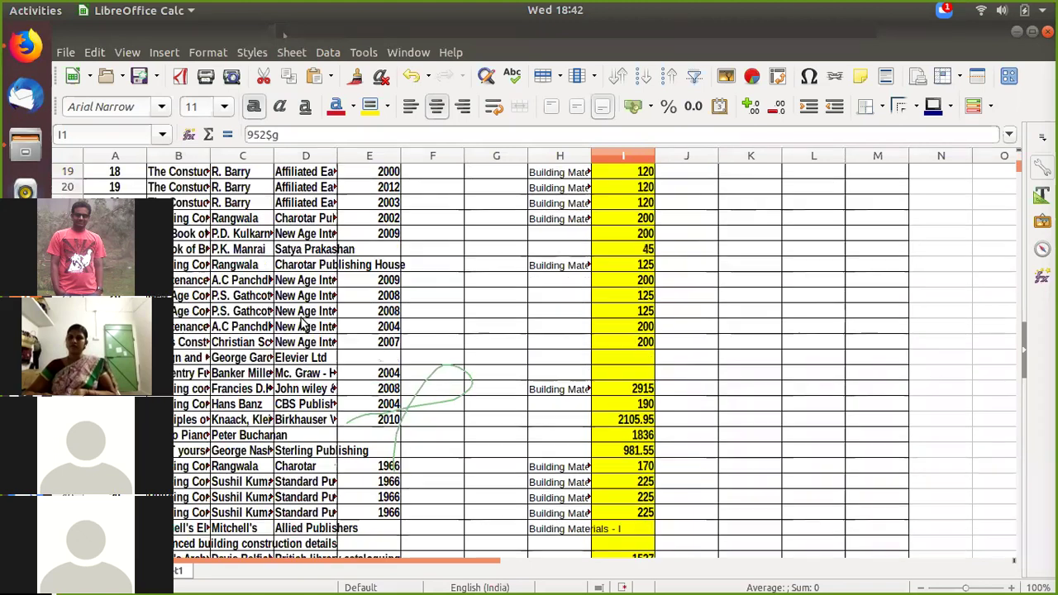
pyautogui.scroll(6, 302, 325)
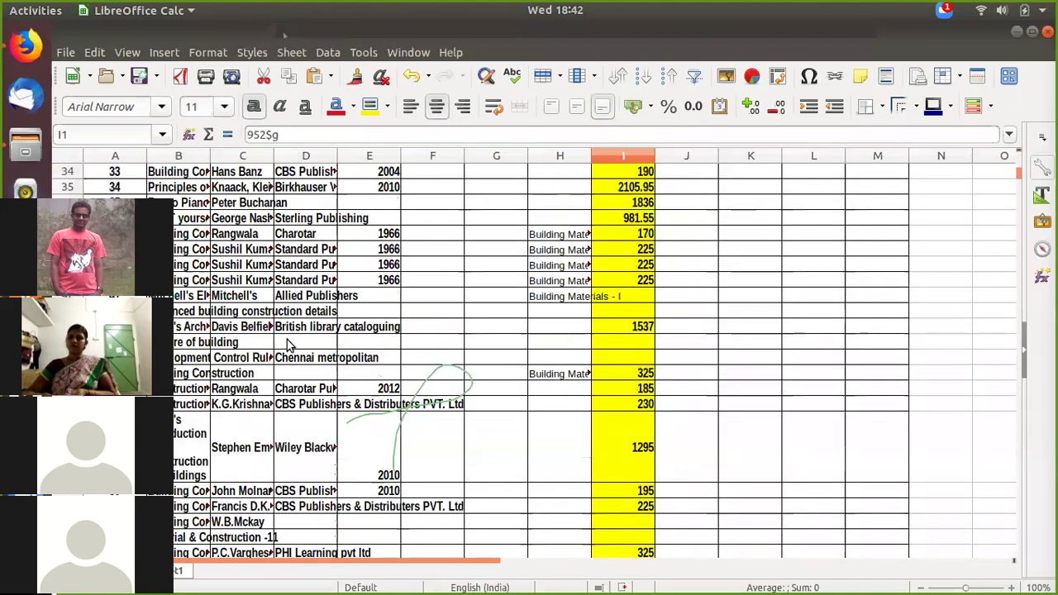
# Step: Save the sheet under the name 'book' on the Desktop as an .xlsx file
pyautogui.click(66, 52)
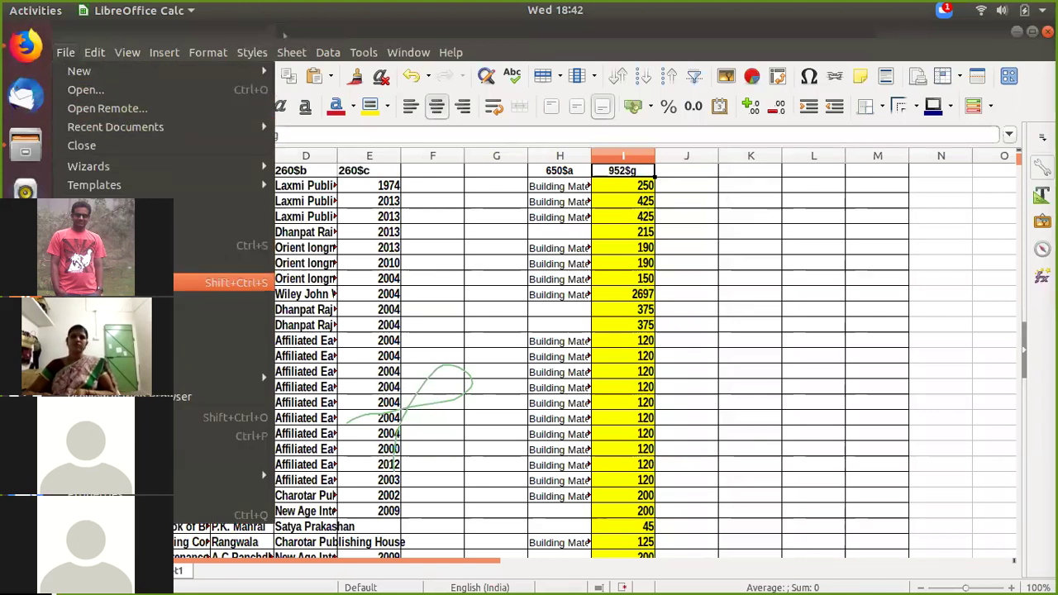
pyautogui.click(124, 283)
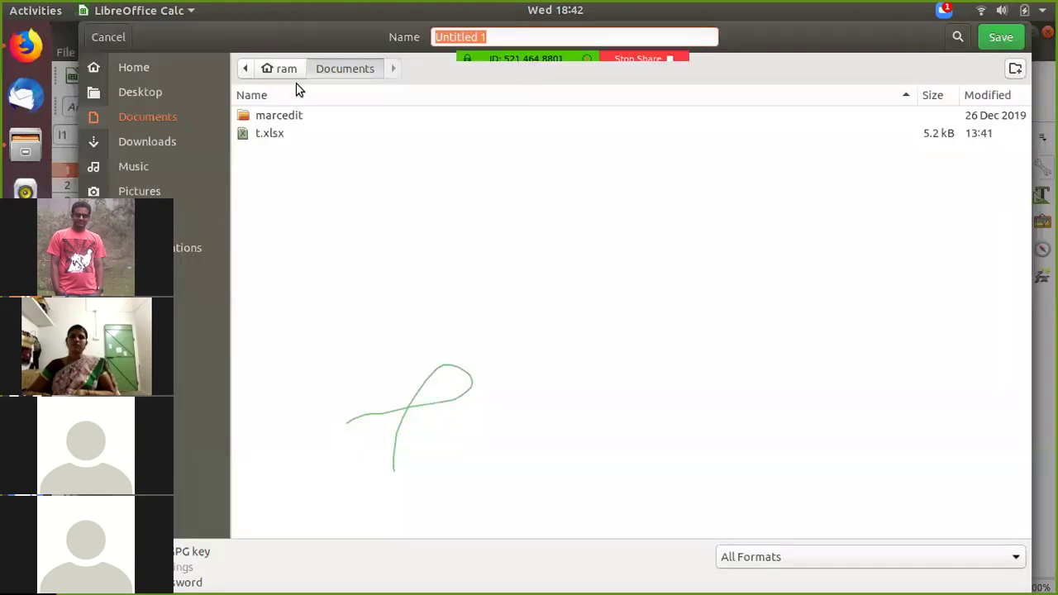
pyautogui.click(512, 38)
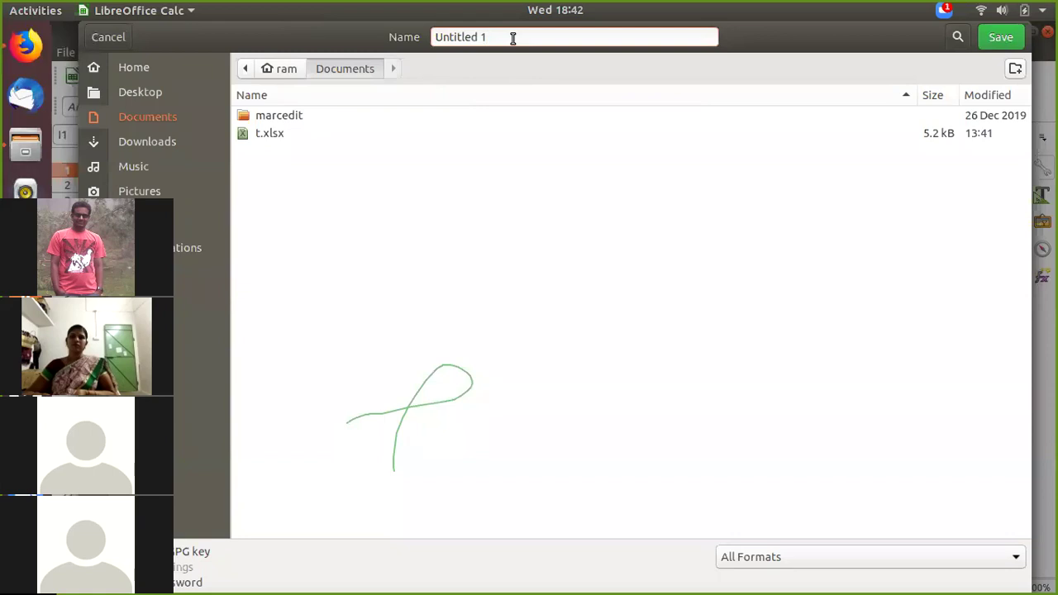
pyautogui.hotkey('ctrl', 'a')
pyautogui.press('BackSpace')
pyautogui.write('book')
pyautogui.click(140, 91)
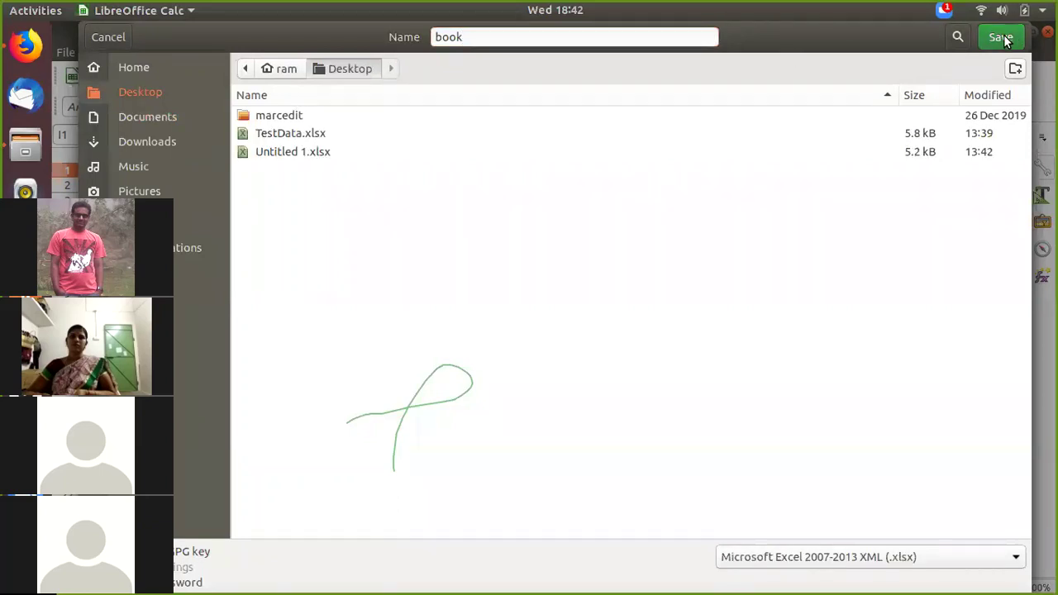
pyautogui.click(1000, 37)
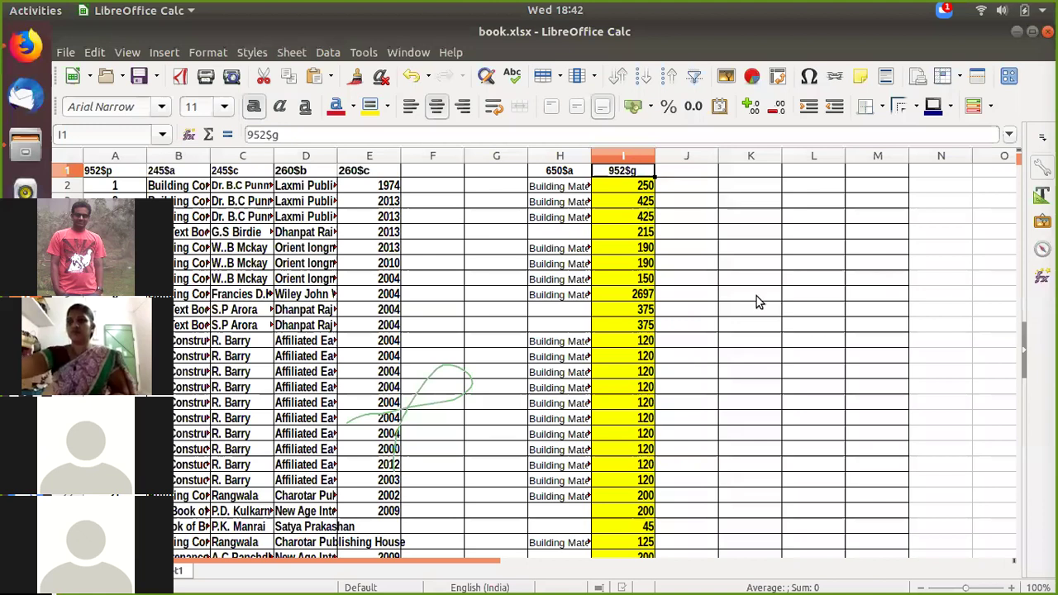
# Step: Minimize the Calc and Firefox windows and select book.xlsx on the desktop
pyautogui.click(1018, 33)
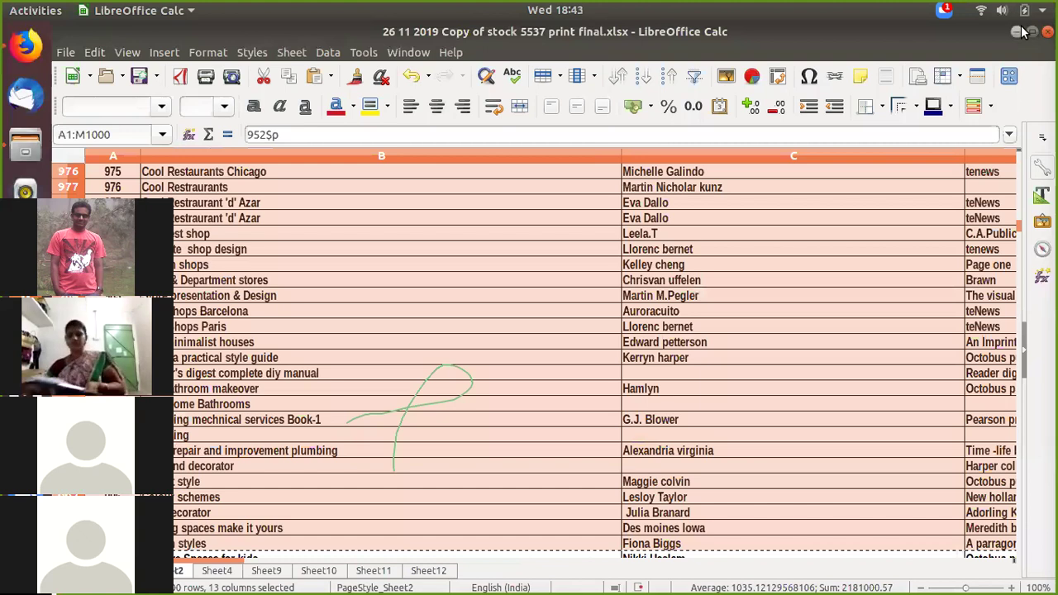
pyautogui.click(1016, 33)
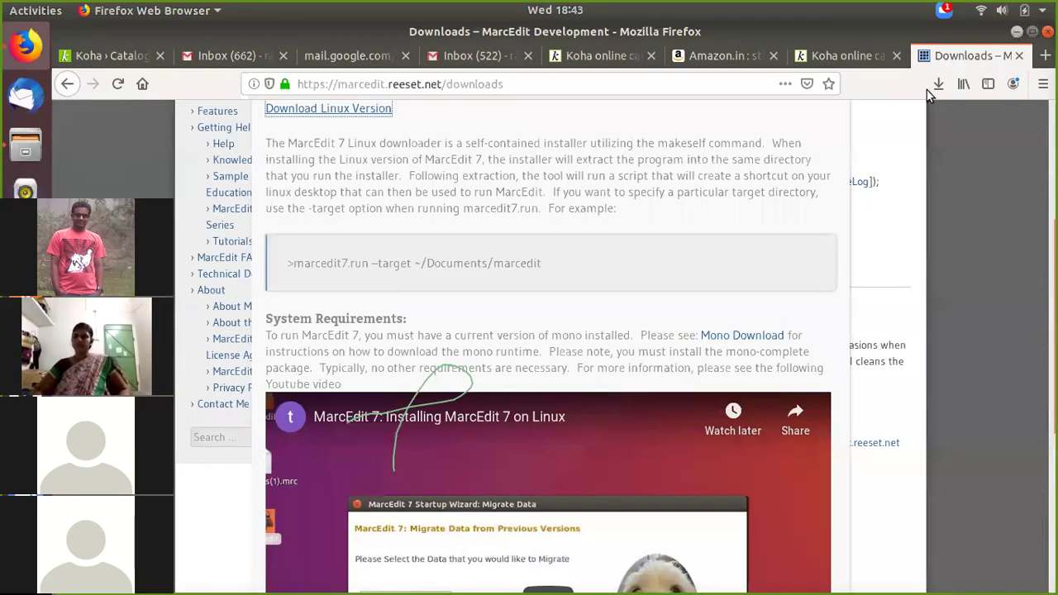
pyautogui.click(1016, 33)
pyautogui.click(203, 393)
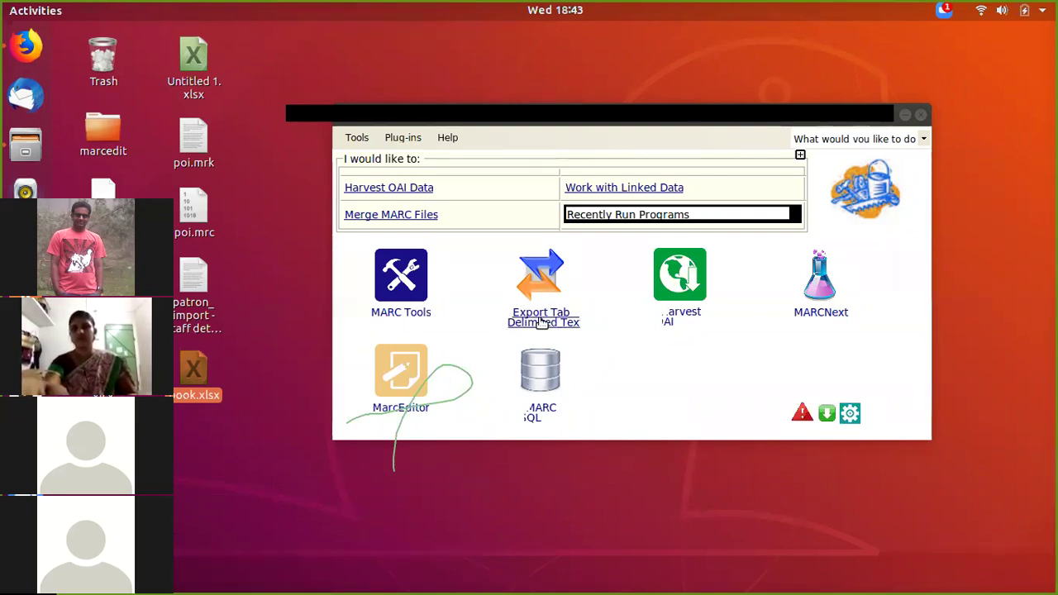
# Step: Start the Delimited Text Translator and load book.xlsx as the source file
pyautogui.click(542, 323)
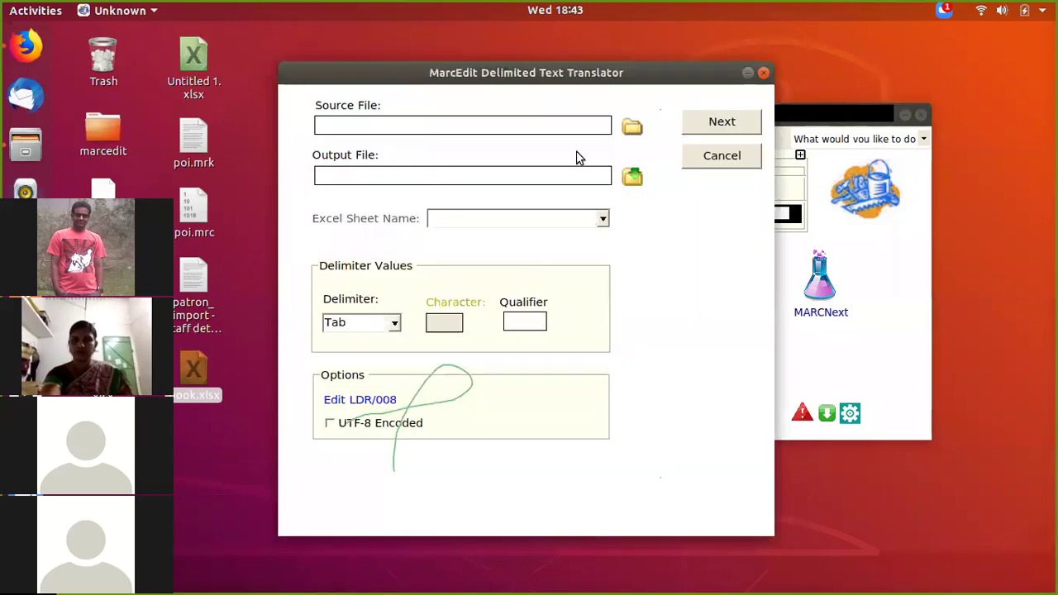
pyautogui.moveTo(547, 75); pyautogui.dragTo(392, 204)
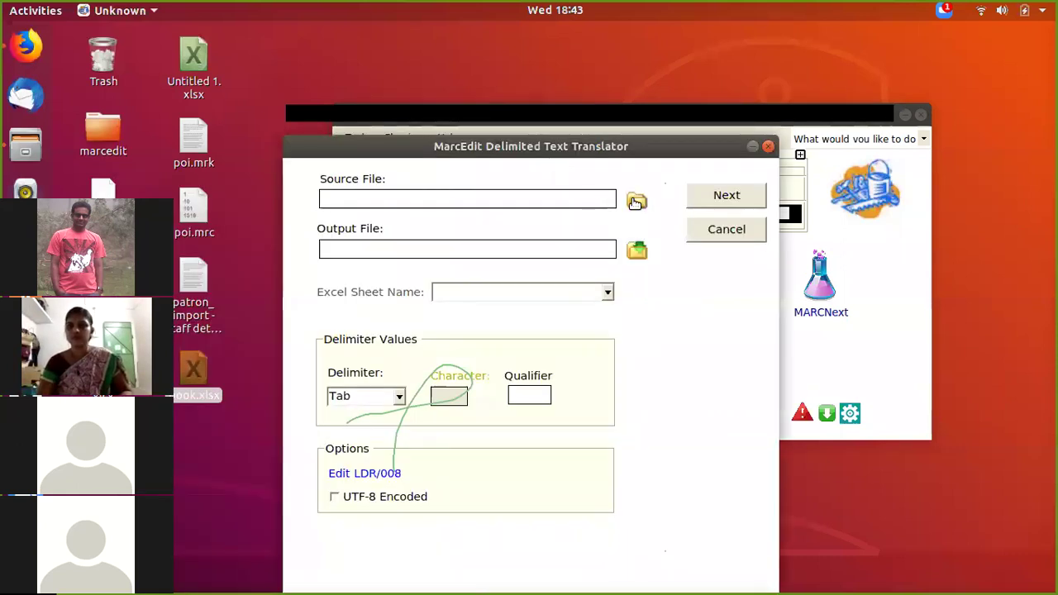
pyautogui.click(635, 202)
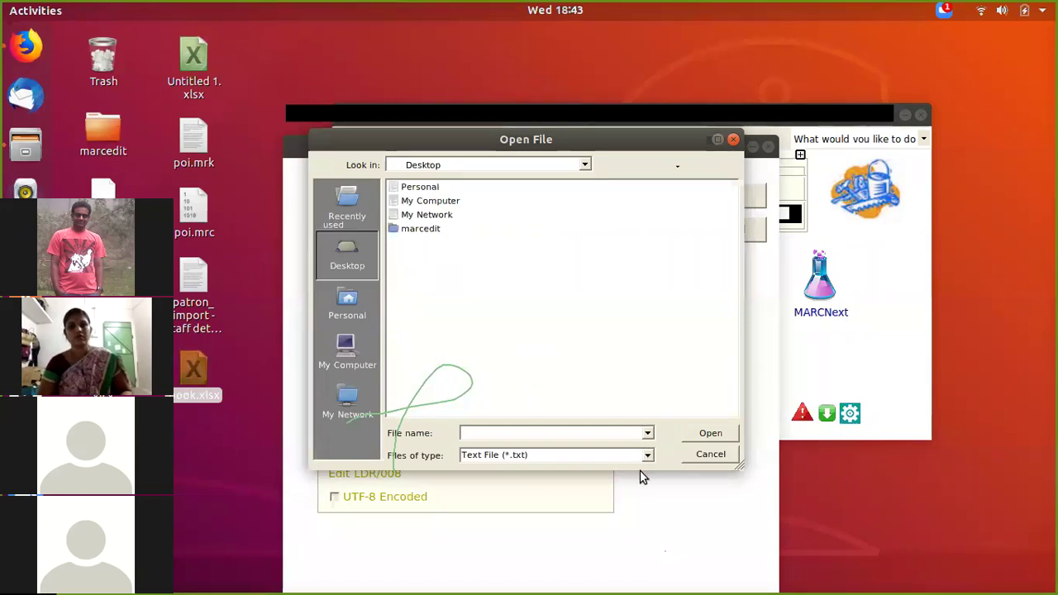
pyautogui.click(580, 455)
pyautogui.click(537, 485)
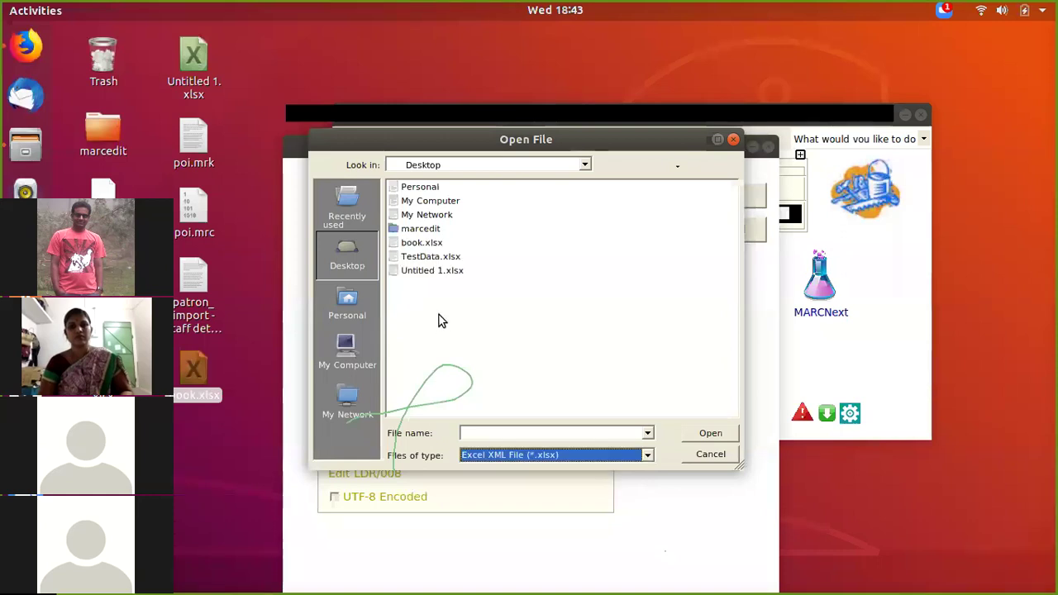
pyautogui.click(423, 242)
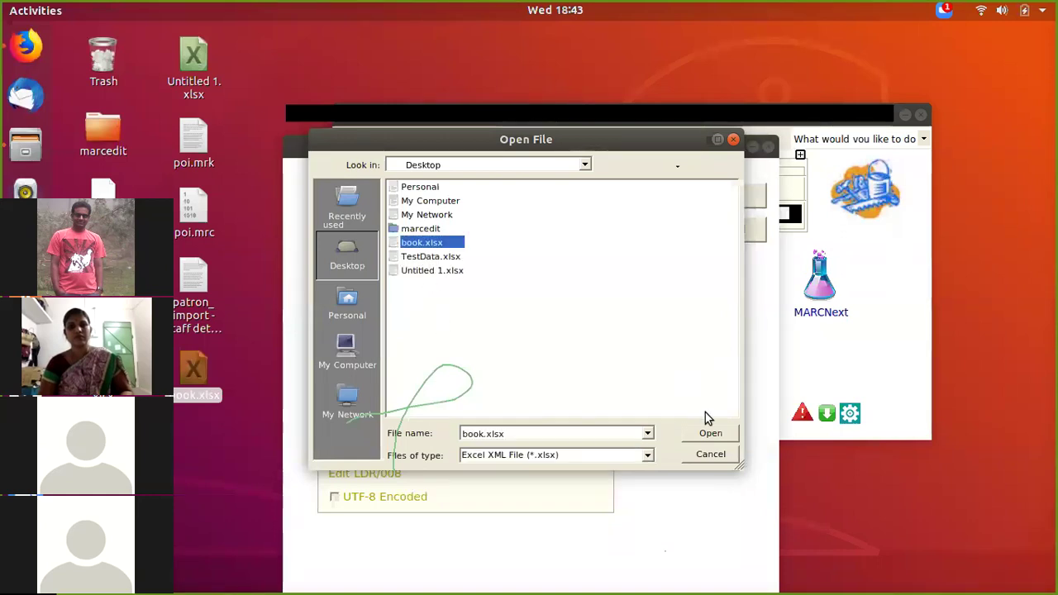
pyautogui.click(710, 433)
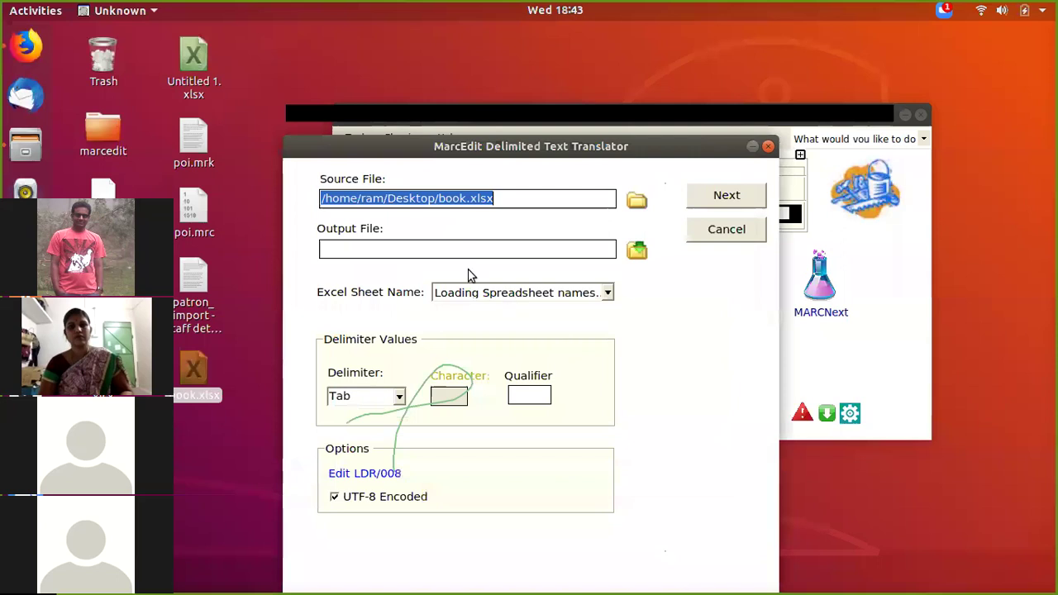
# Step: Set the output to book.mrk on the Desktop and move on to field mapping
pyautogui.click(423, 248)
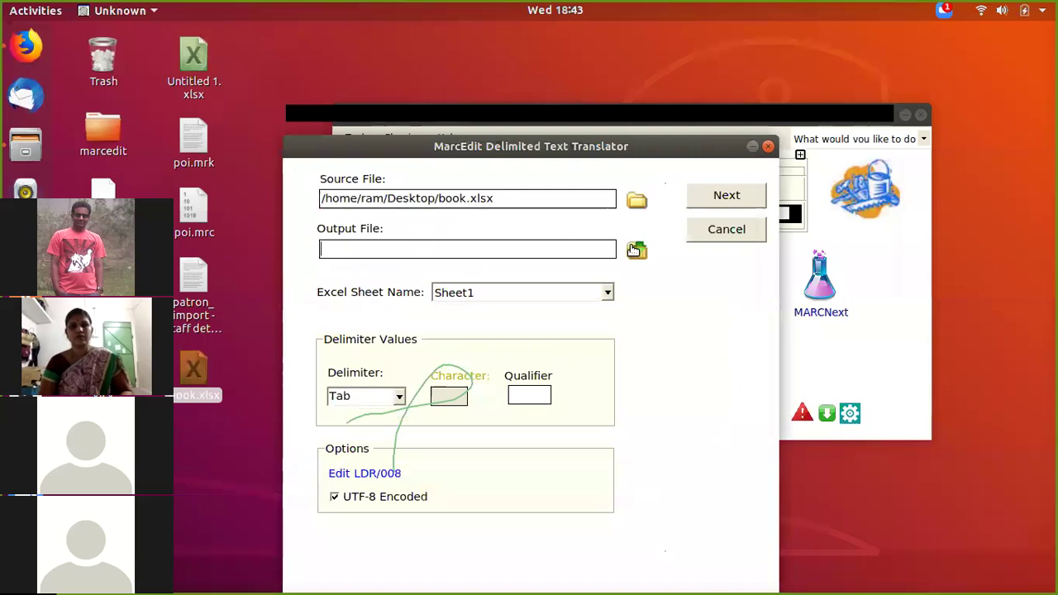
pyautogui.click(635, 250)
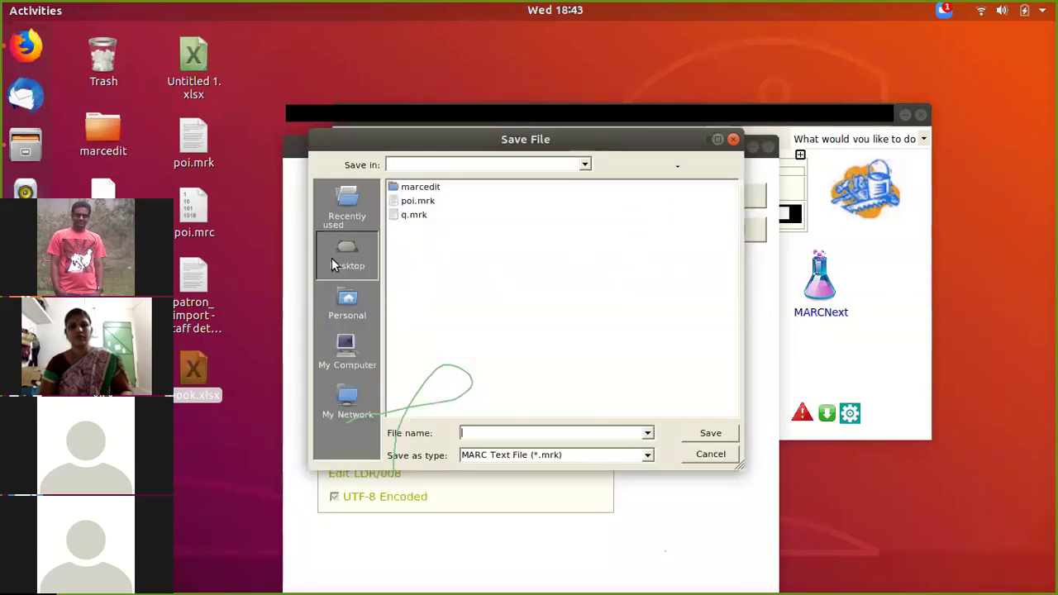
pyautogui.click(335, 263)
pyautogui.write('book')
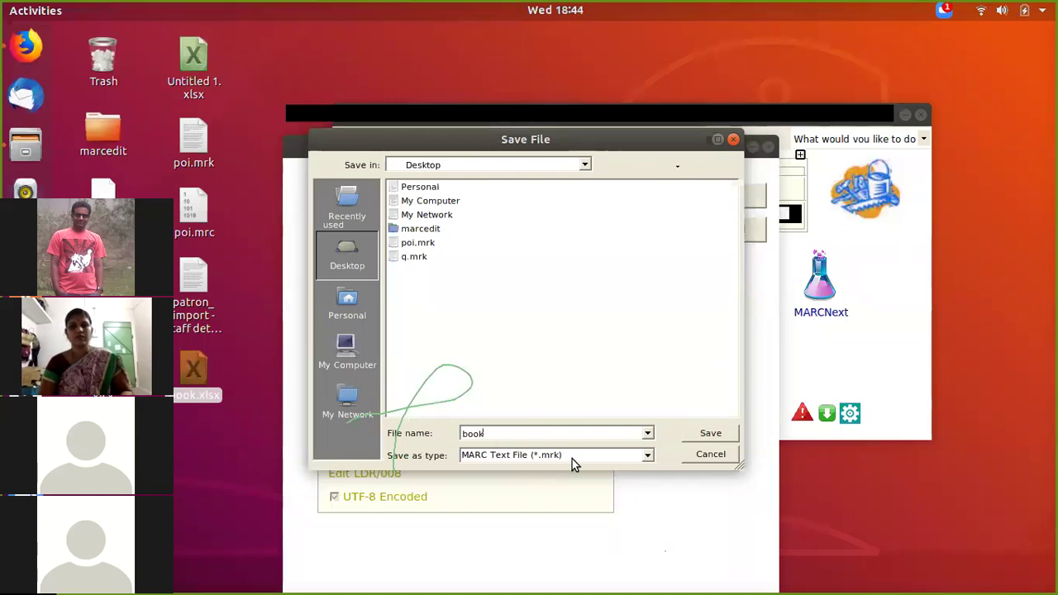
pyautogui.click(716, 433)
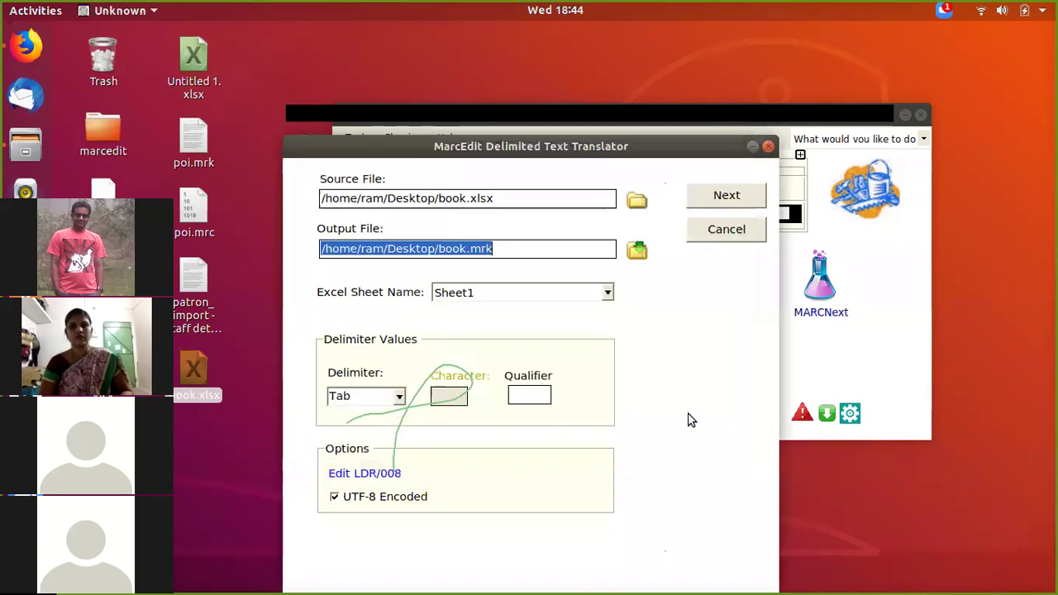
pyautogui.click(729, 205)
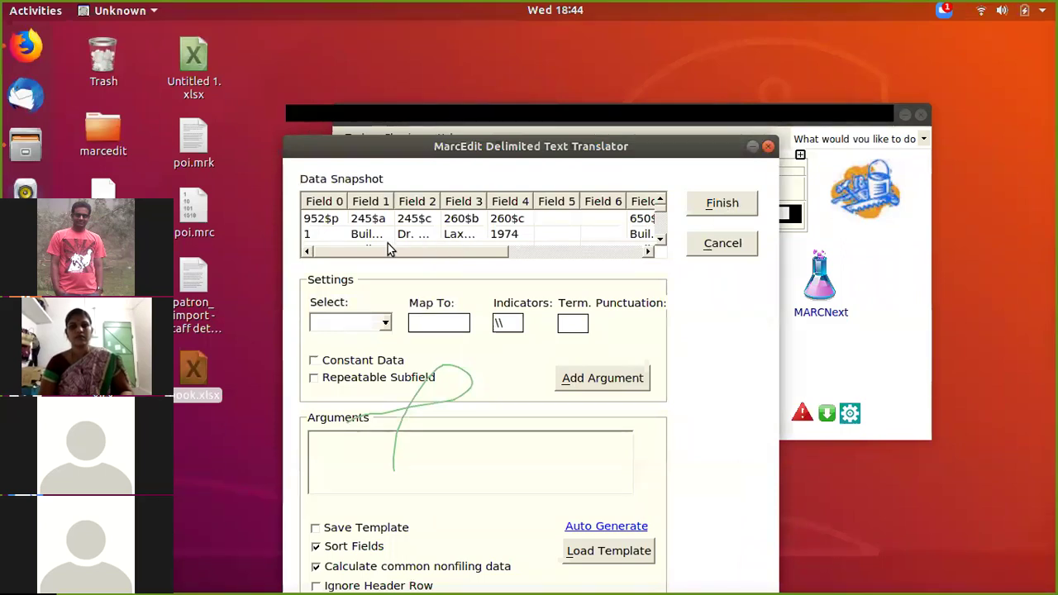
# Step: Map spreadsheet Field 0 to 952$p
pyautogui.moveTo(388, 251); pyautogui.dragTo(335, 240)
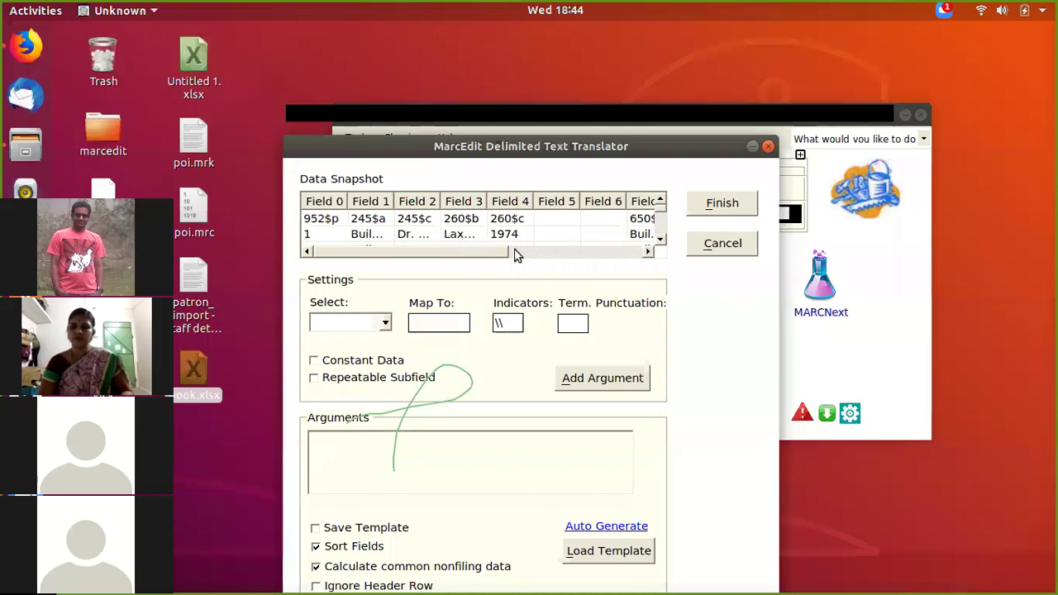
pyautogui.hscroll(5, 526, 251)
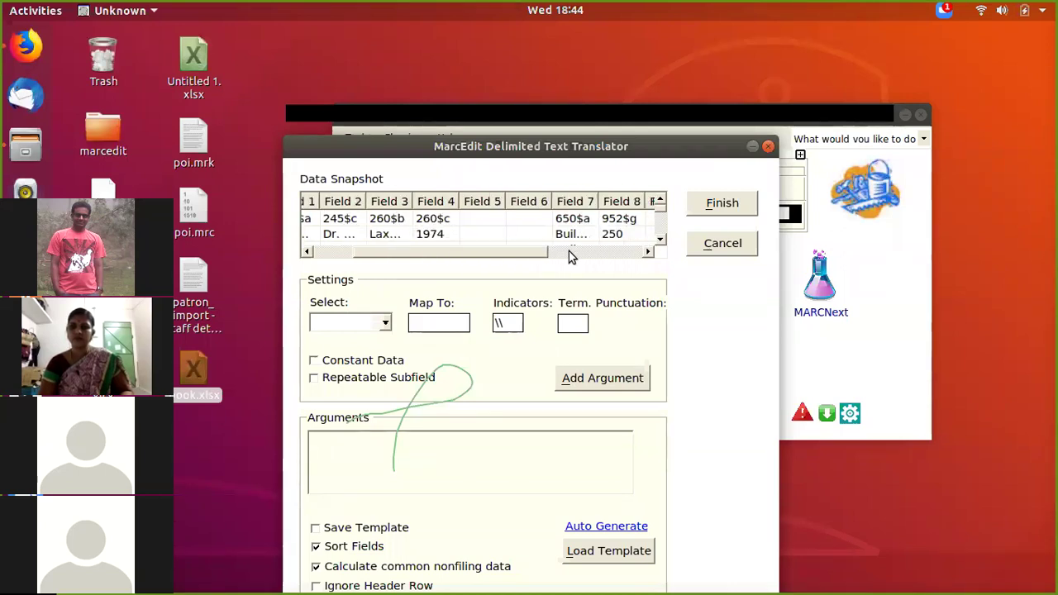
pyautogui.hscroll(2, 569, 251)
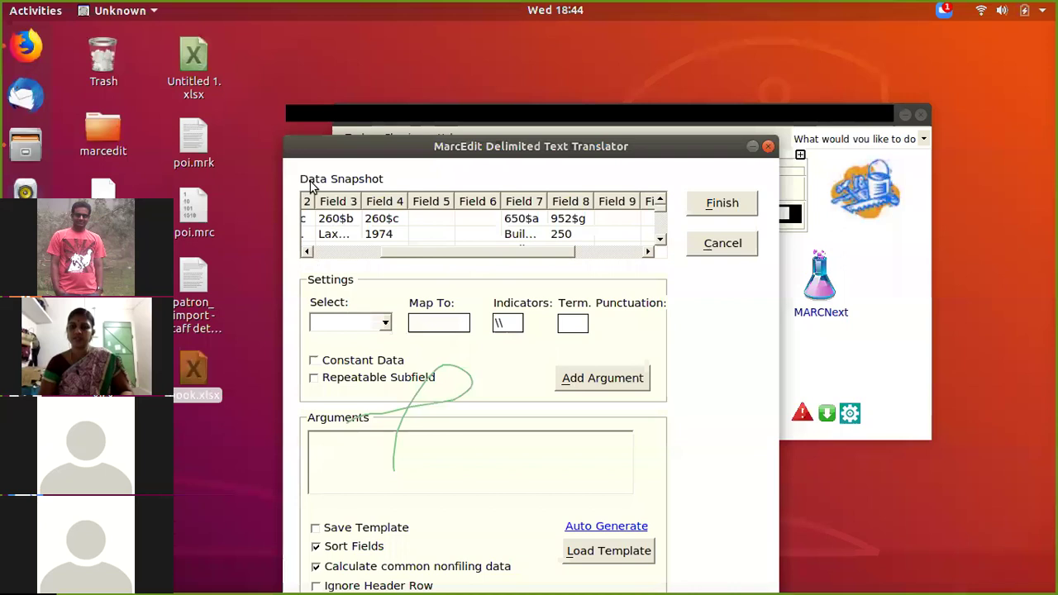
pyautogui.hscroll(-3, 314, 194)
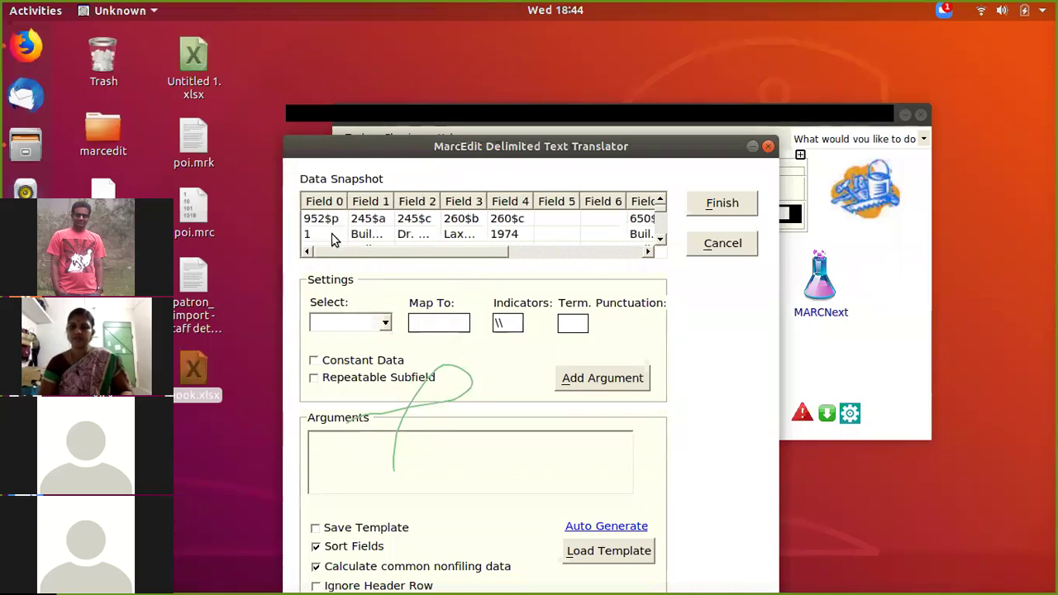
pyautogui.click(385, 324)
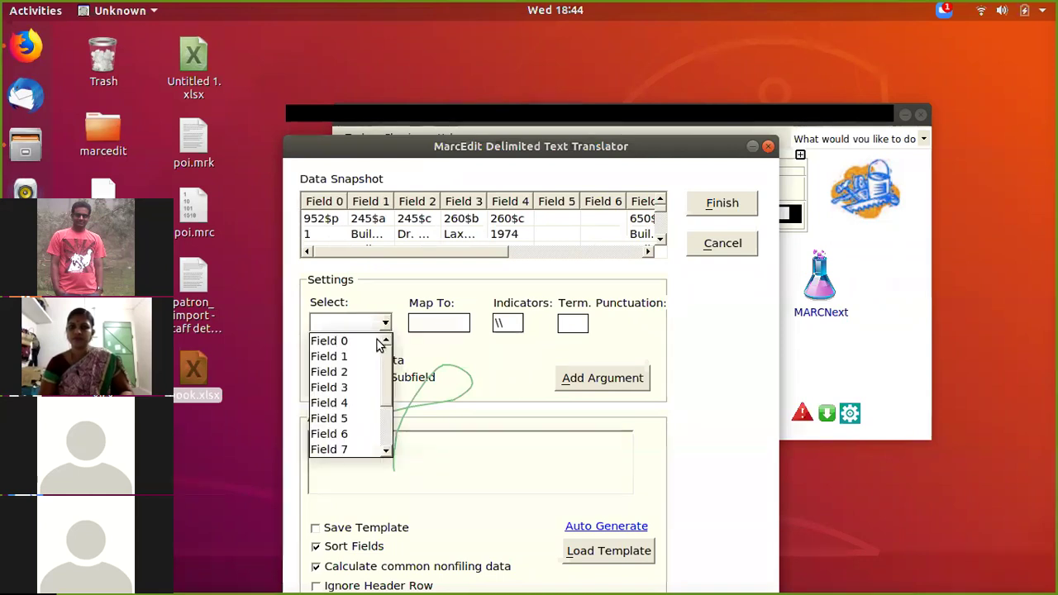
pyautogui.click(433, 324)
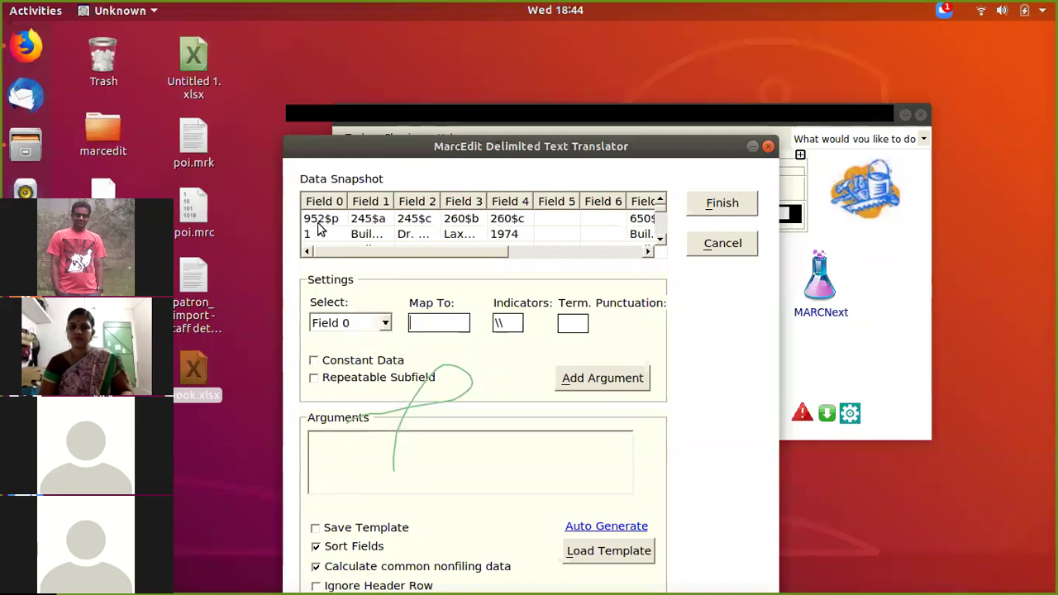
pyautogui.write('52$p')
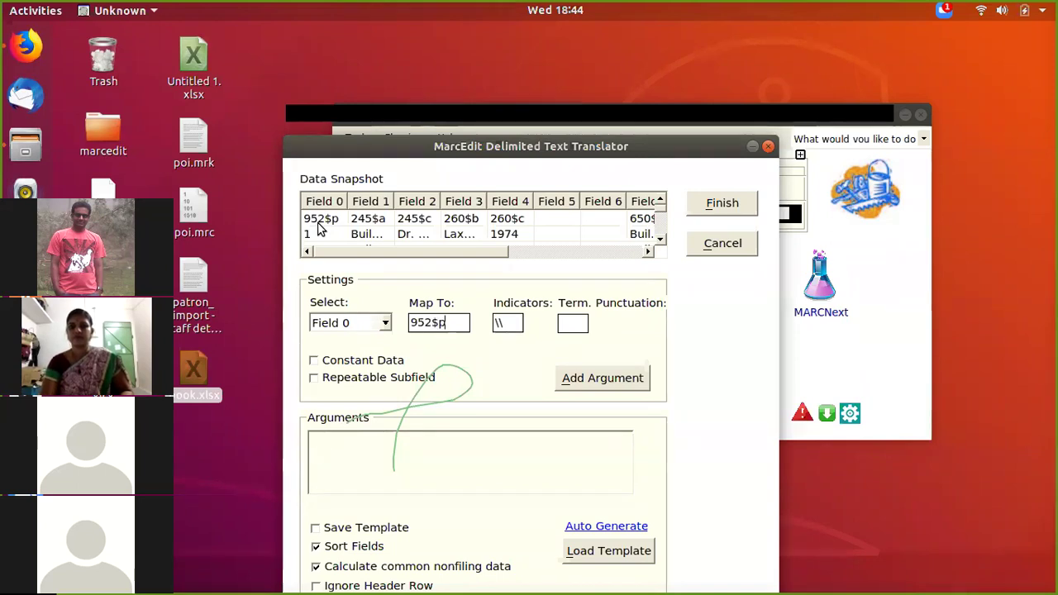
pyautogui.click(580, 379)
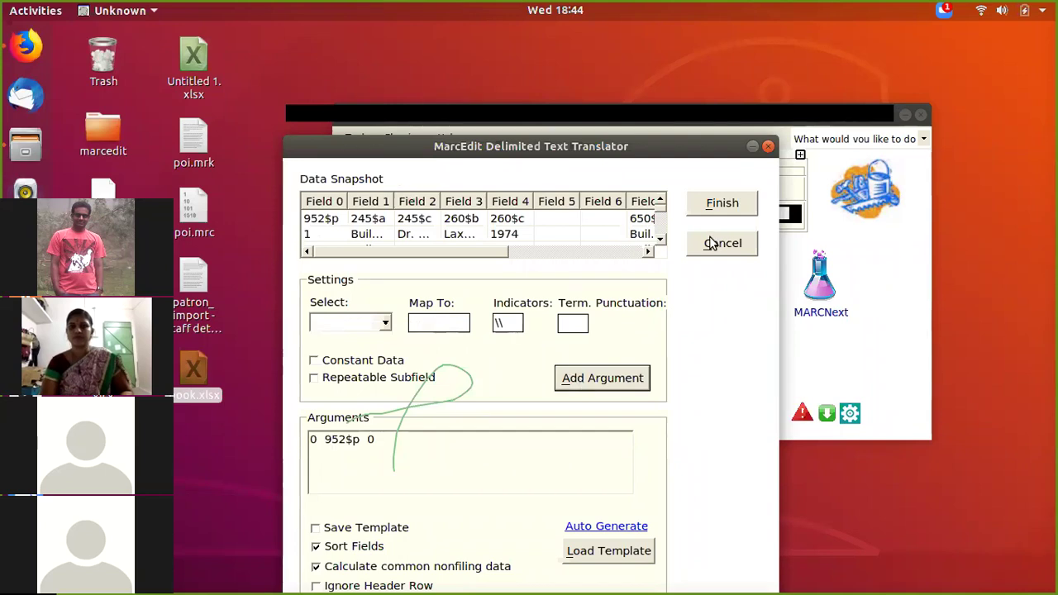
# Step: Map Field 1 to 245$a and Field 2 to 245$c
pyautogui.click(386, 322)
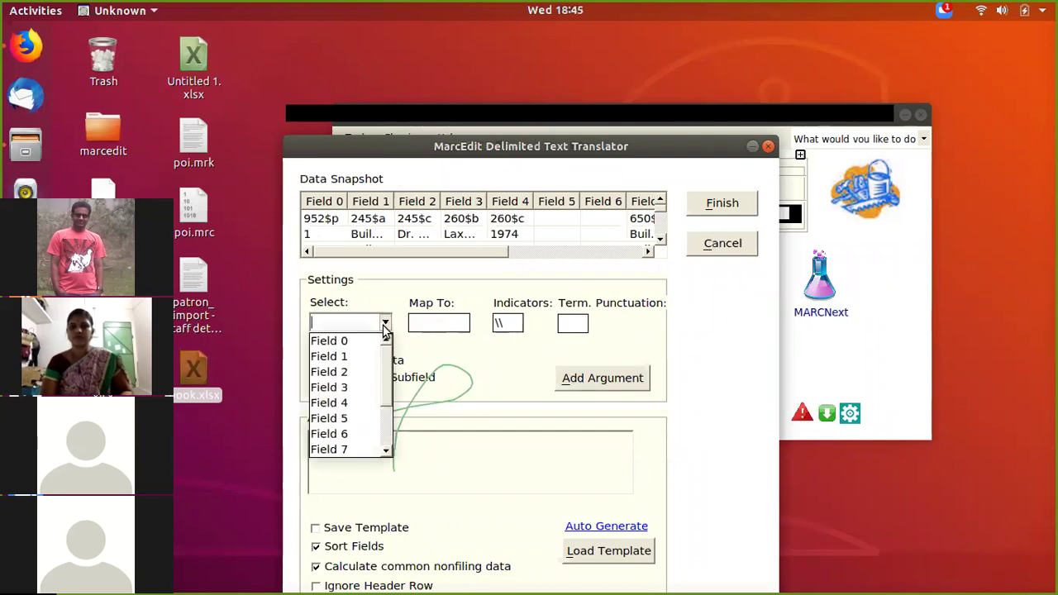
pyautogui.click(362, 358)
pyautogui.click(413, 323)
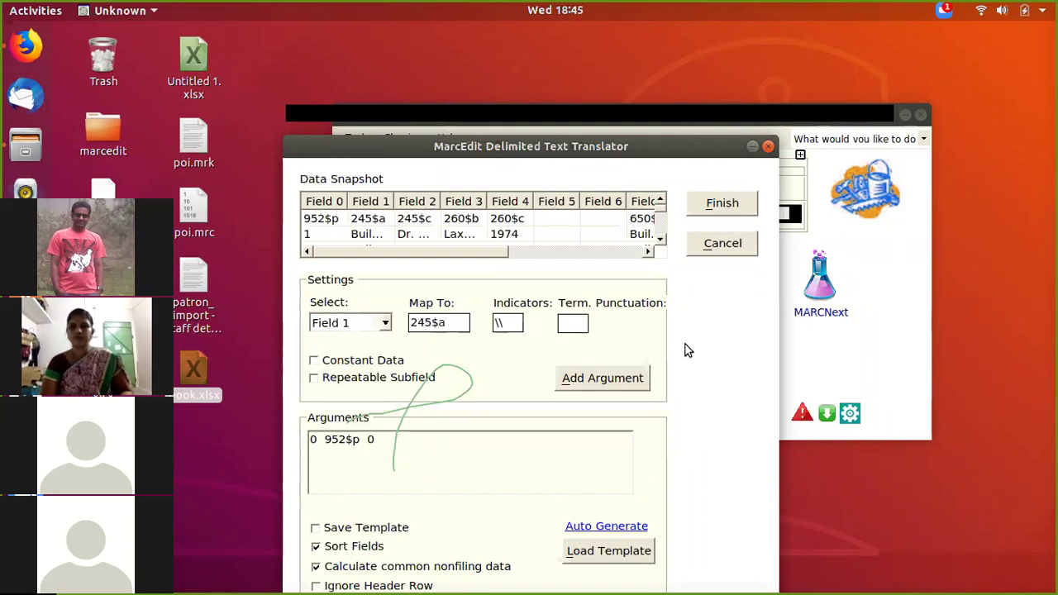
pyautogui.click(612, 379)
pyautogui.click(386, 324)
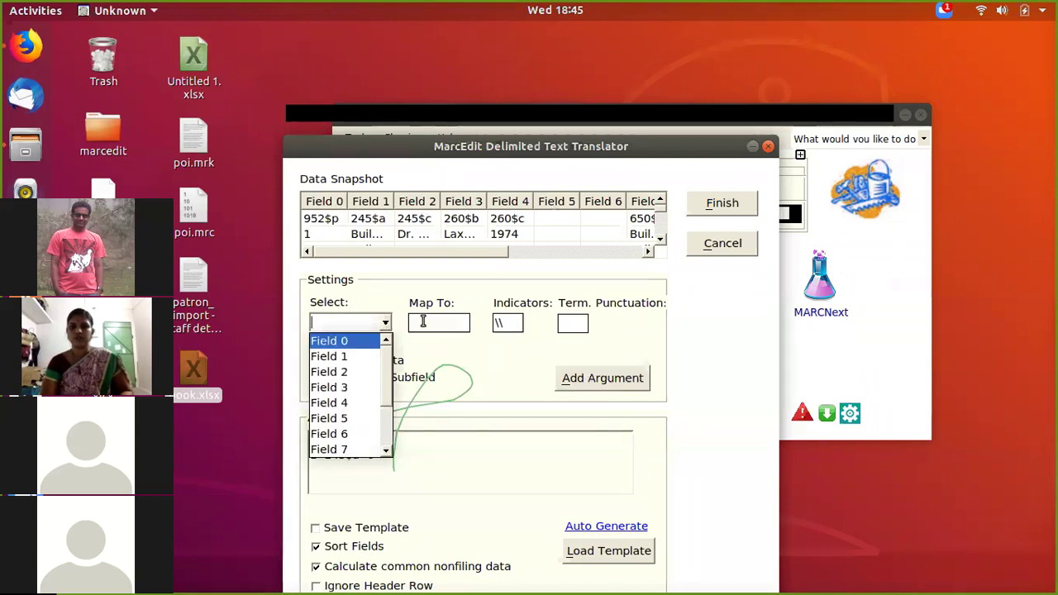
pyautogui.press('Down')
pyautogui.press('Down')
pyautogui.click(422, 321)
pyautogui.write('24')
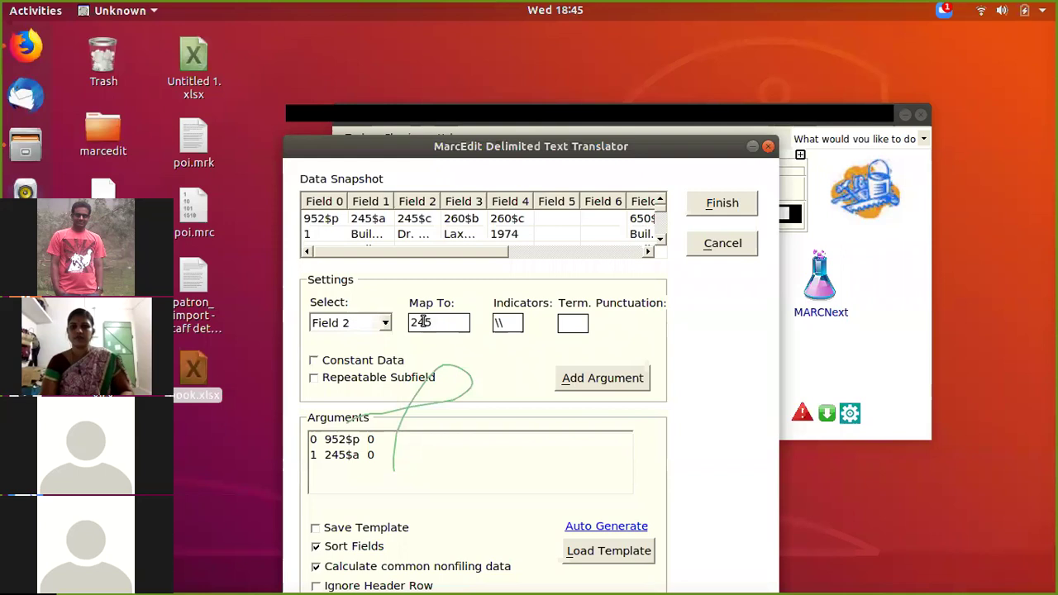
pyautogui.write('5')
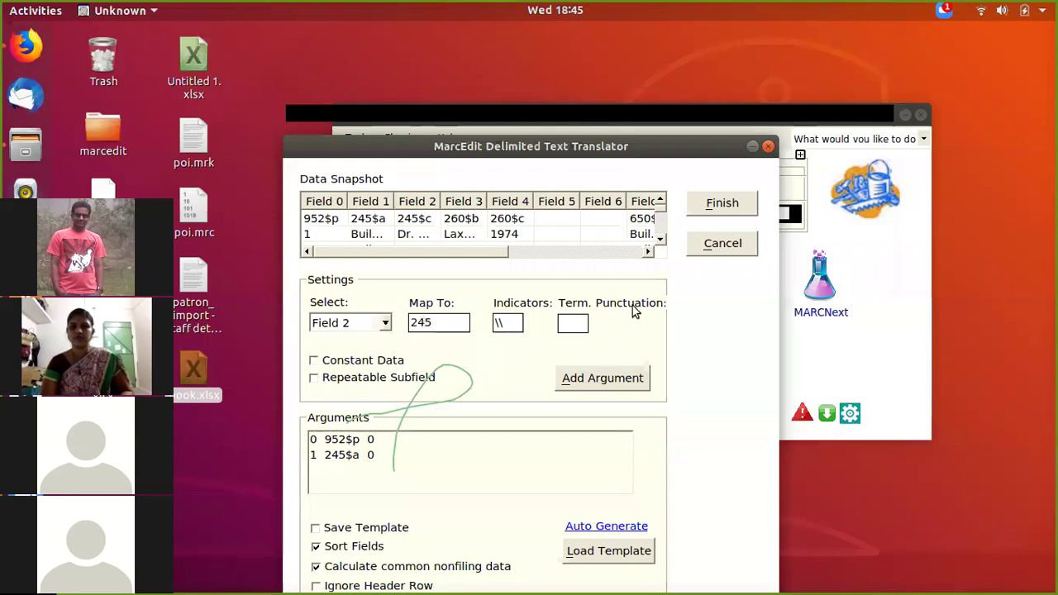
pyautogui.write('$c')
pyautogui.click(607, 384)
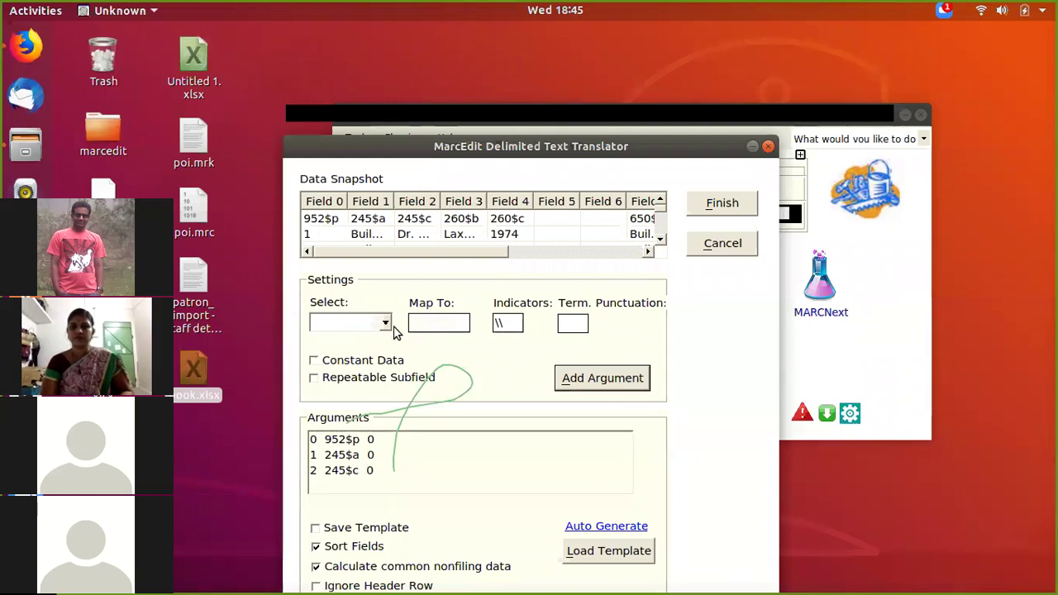
# Step: Map Field 3 to 260$b and Field 4 to 260$c
pyautogui.click(387, 324)
pyautogui.click(364, 397)
pyautogui.click(426, 324)
pyautogui.write('260')
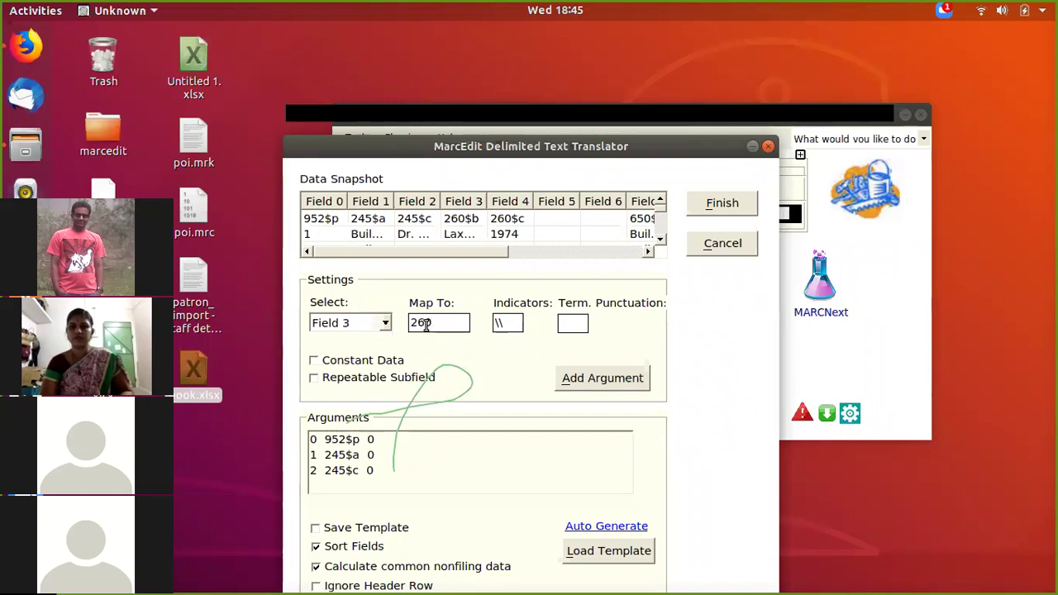
pyautogui.write('$b')
pyautogui.click(593, 380)
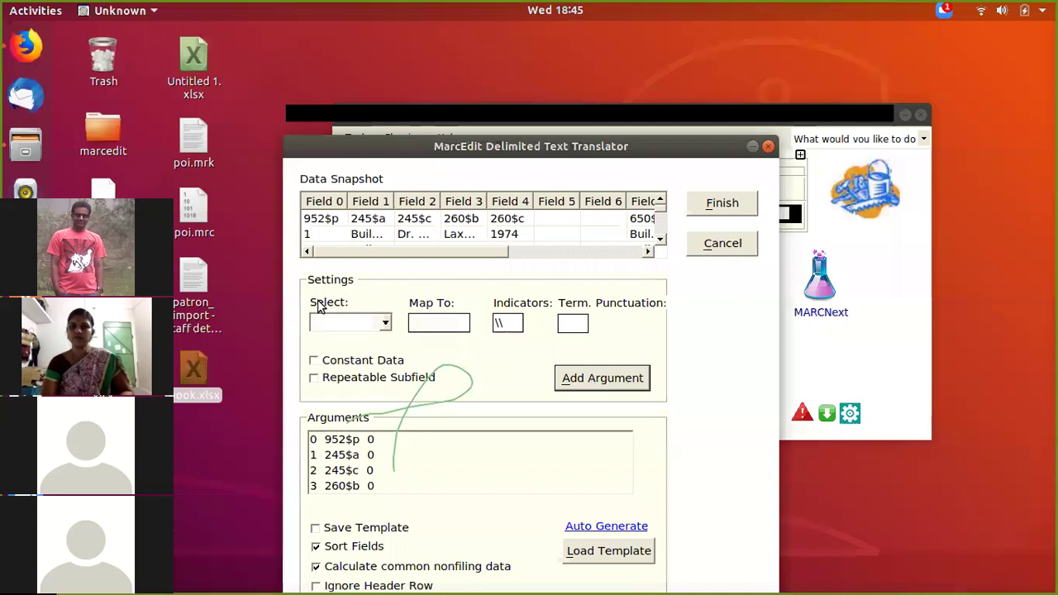
pyautogui.click(385, 323)
pyautogui.click(350, 403)
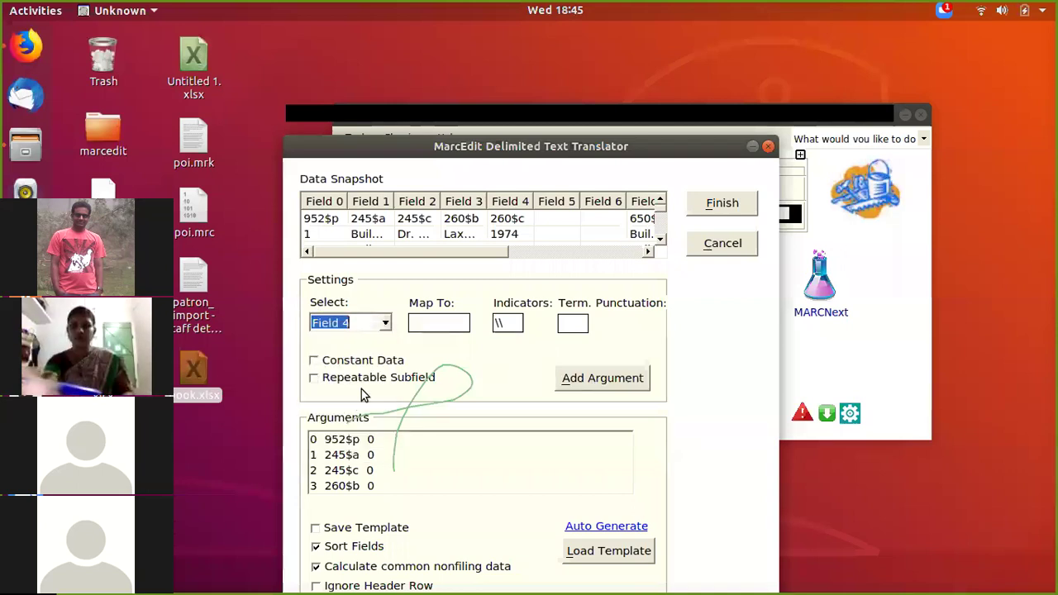
pyautogui.click(432, 322)
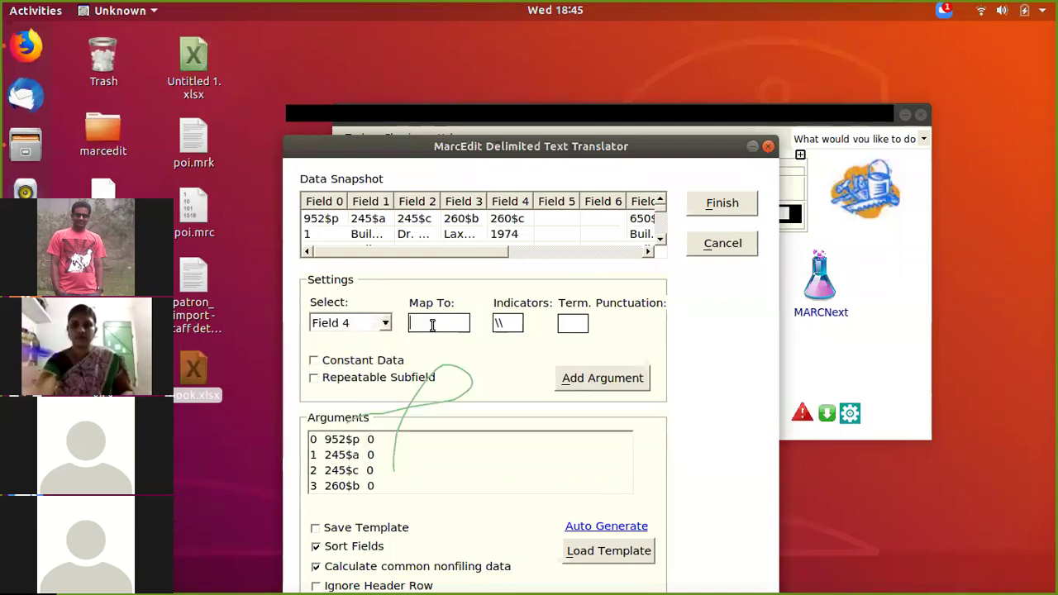
pyautogui.write('260')
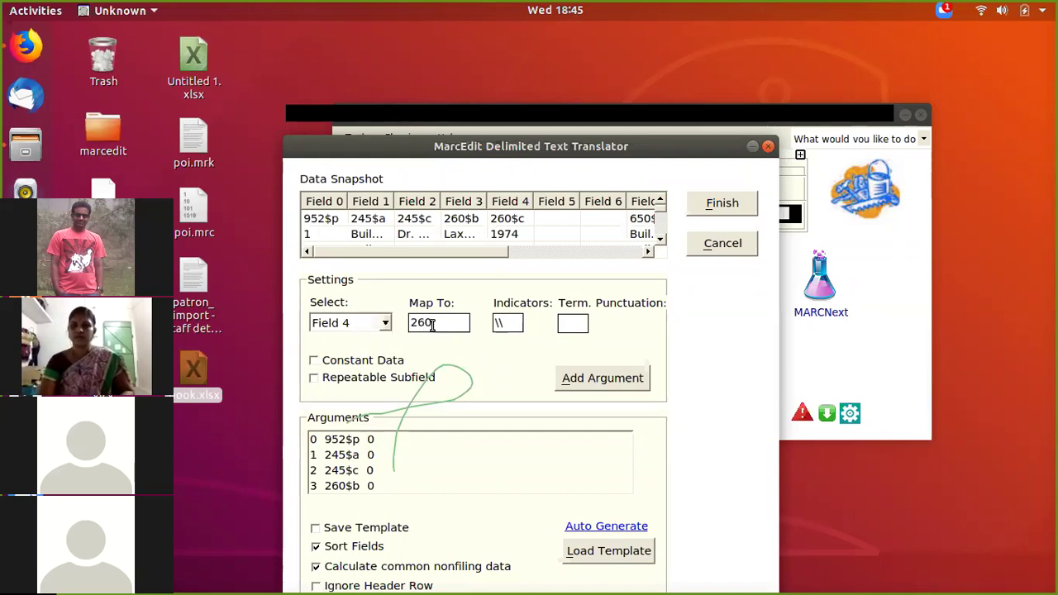
pyautogui.write('$c')
pyautogui.click(642, 387)
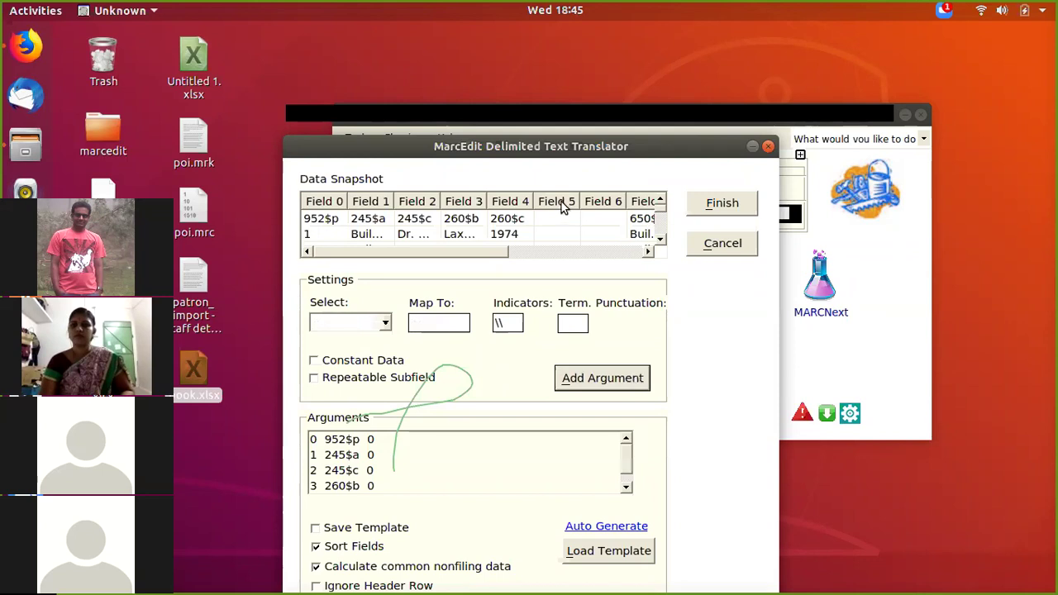
# Step: Map Field 7 to 650$a
pyautogui.click(379, 325)
pyautogui.moveTo(441, 258); pyautogui.dragTo(552, 265)
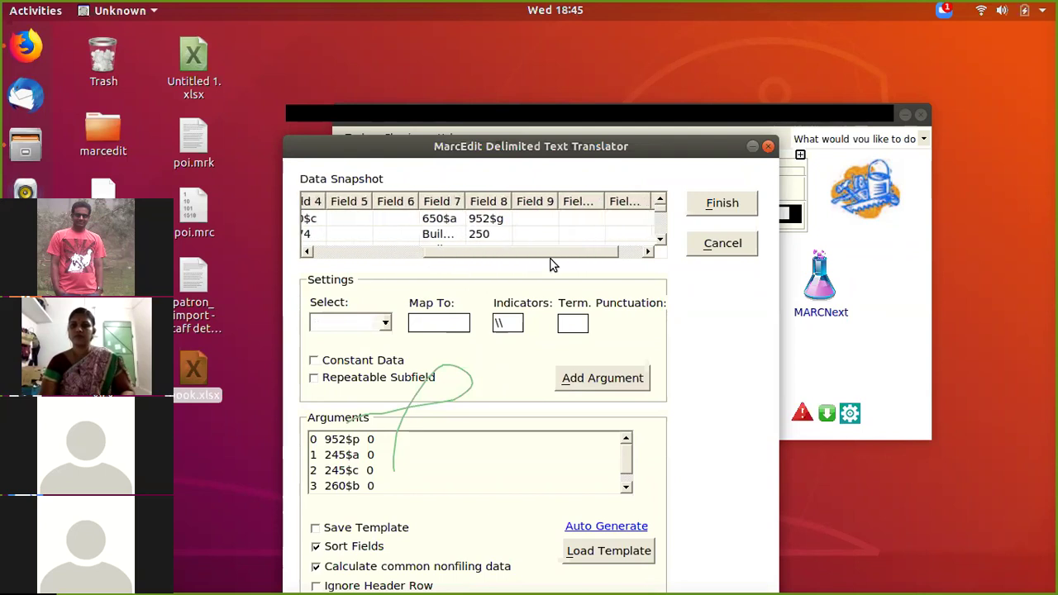
pyautogui.click(385, 325)
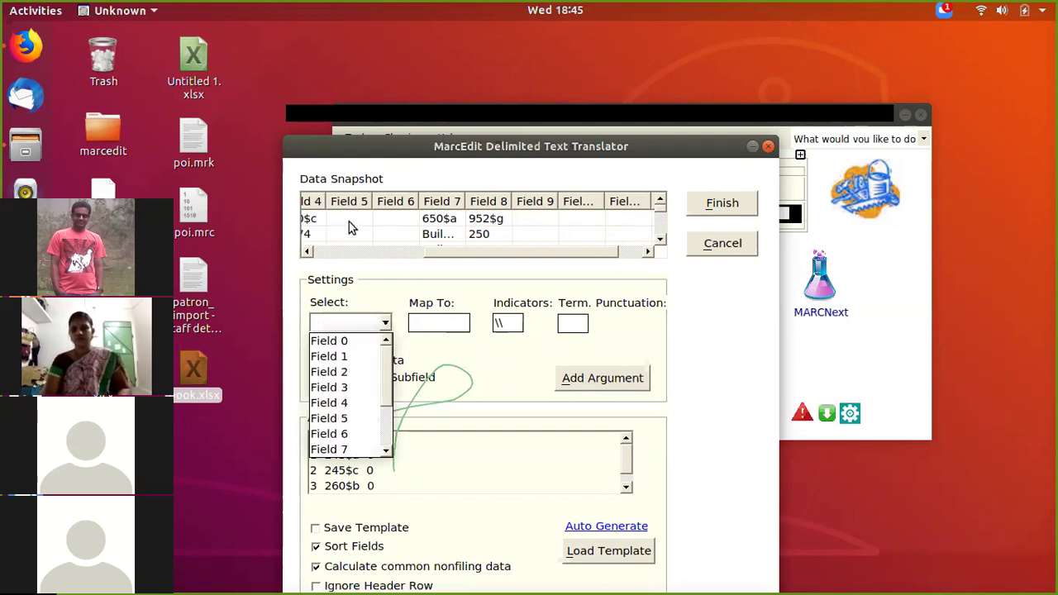
pyautogui.click(334, 448)
pyautogui.click(431, 322)
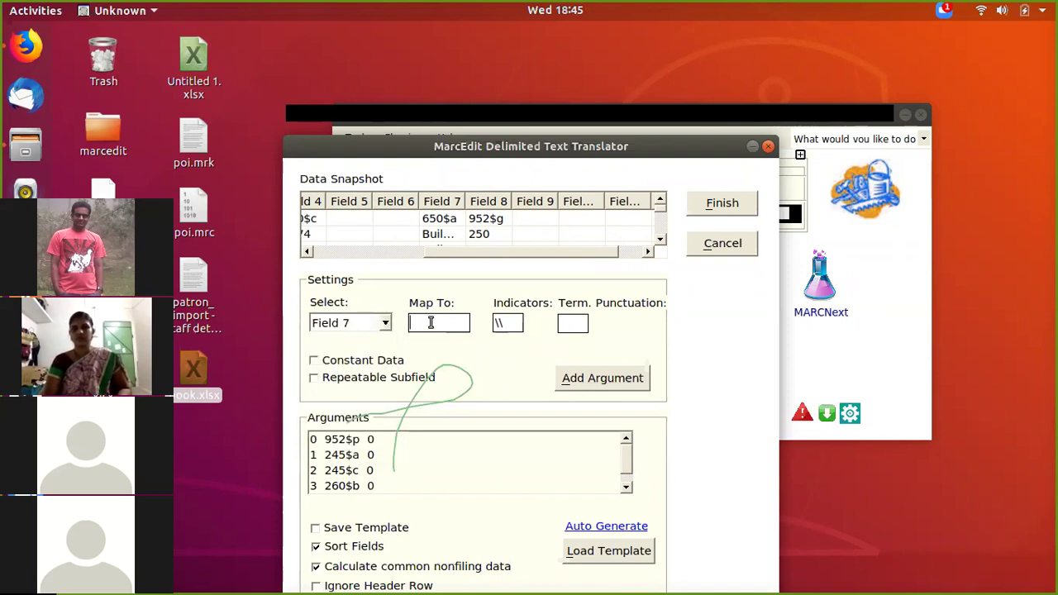
pyautogui.write('650')
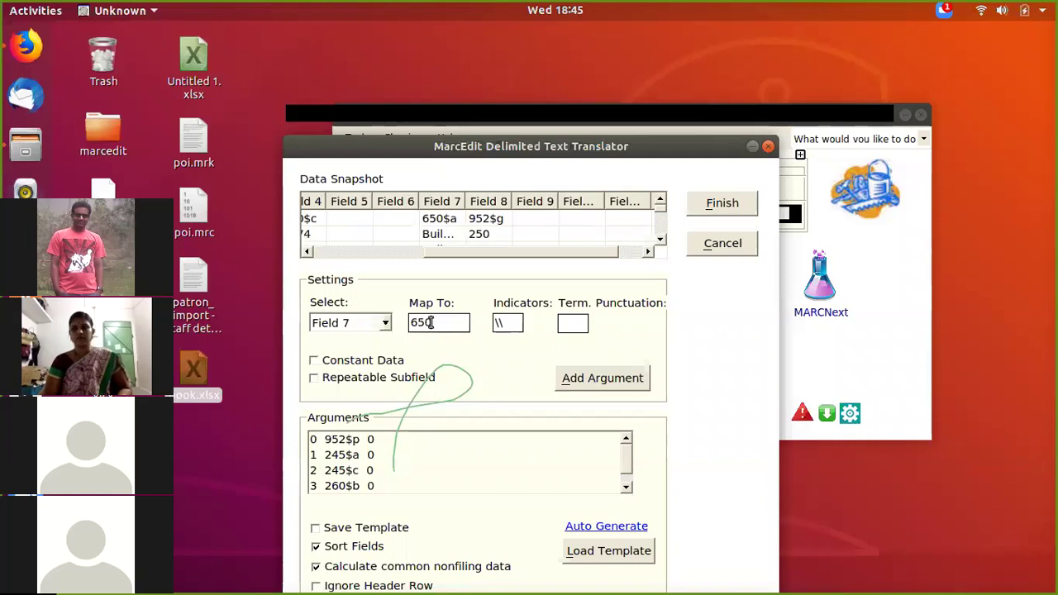
pyautogui.write('$a')
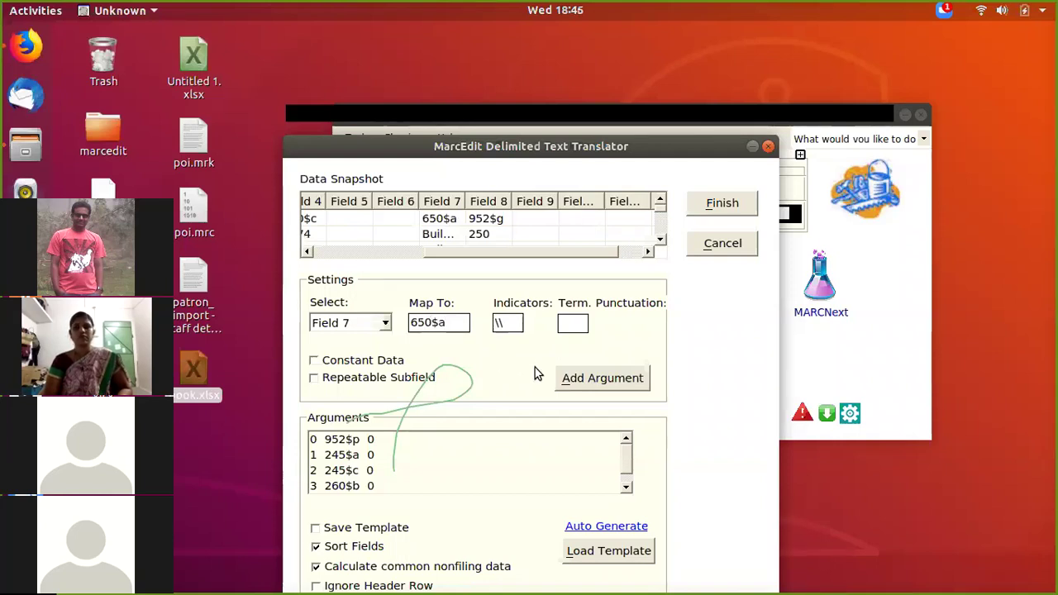
pyautogui.click(581, 386)
# Step: Map Field 8 to 952$g and run the translation into book.mrk
pyautogui.click(363, 323)
pyautogui.scroll(-2, 355, 397)
pyautogui.click(360, 387)
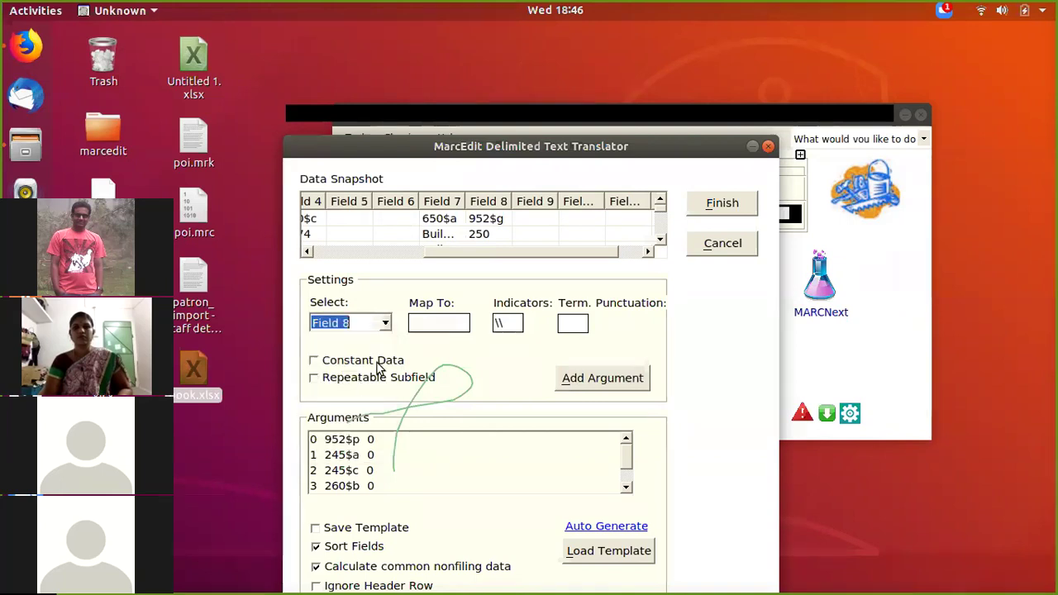
pyautogui.click(429, 323)
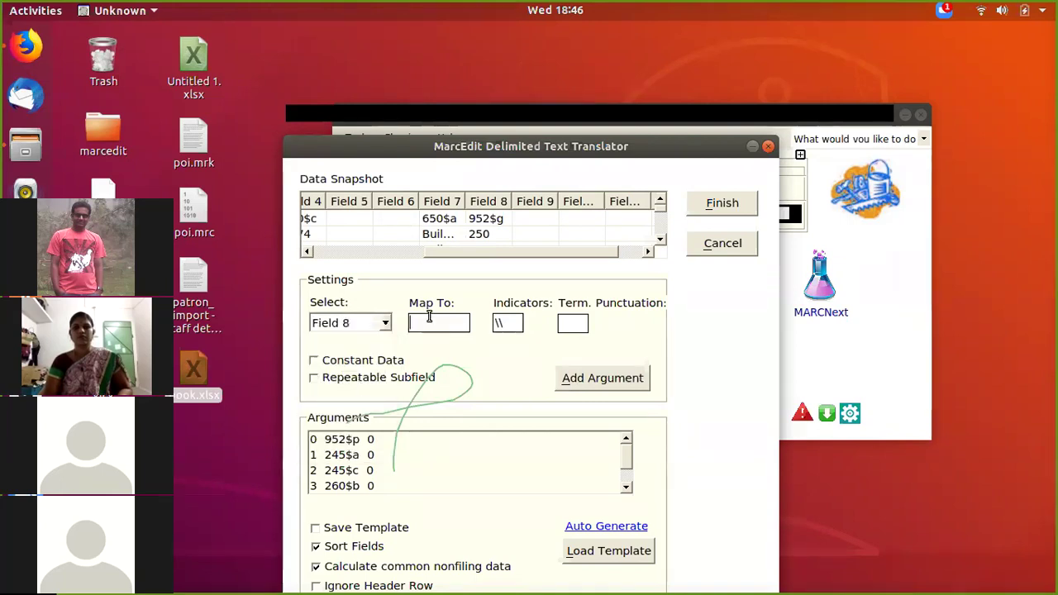
pyautogui.write('5')
pyautogui.press('BackSpace')
pyautogui.write('952$')
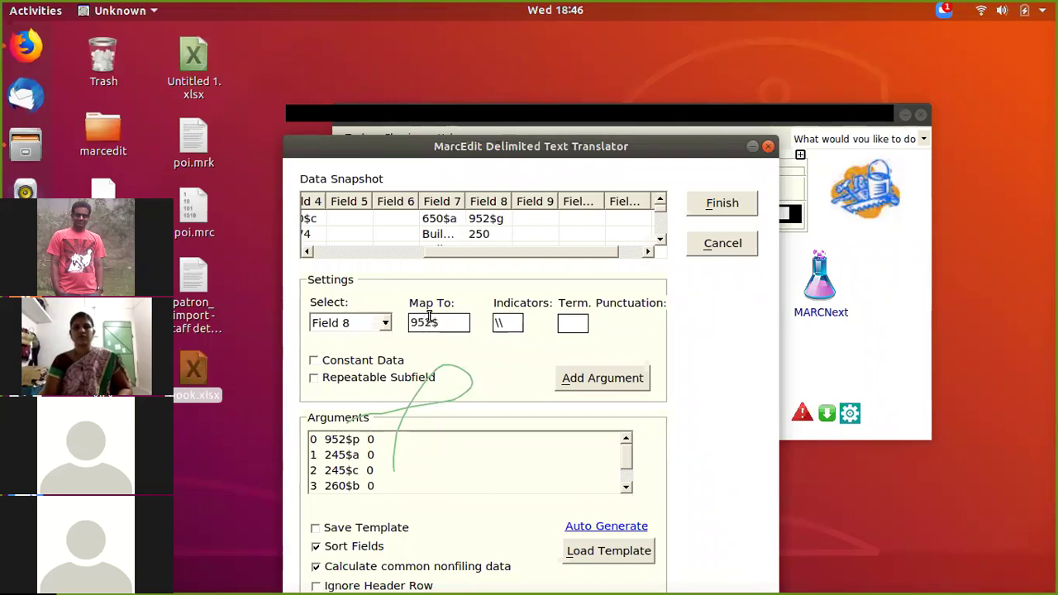
pyautogui.write('g')
pyautogui.click(603, 386)
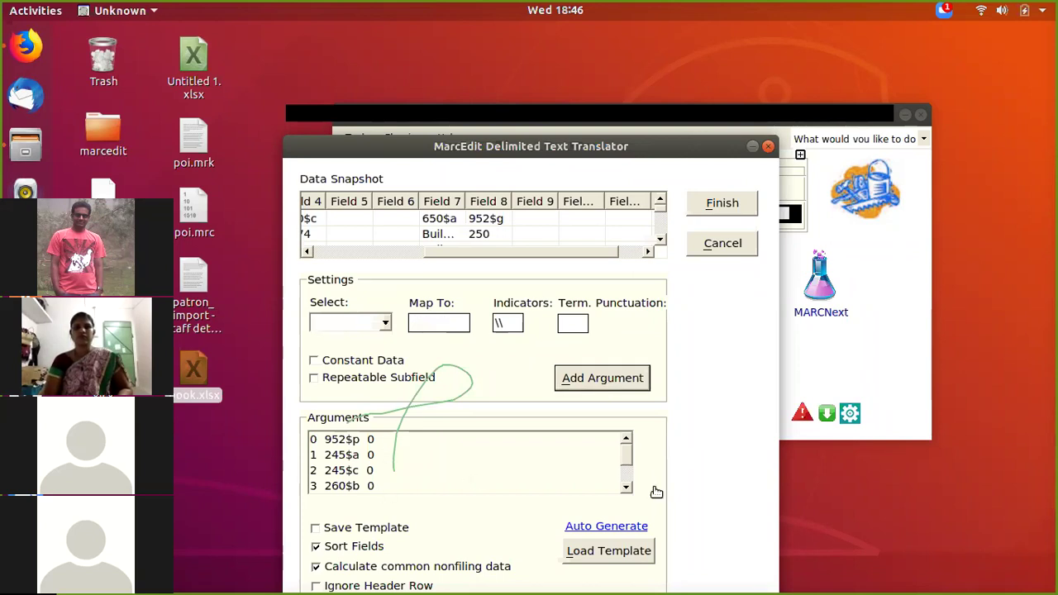
pyautogui.moveTo(628, 473)
pyautogui.mouseDown()
pyautogui.moveTo(628, 488)
pyautogui.moveTo(627, 451)
pyautogui.moveTo(626, 489)
pyautogui.mouseUp()
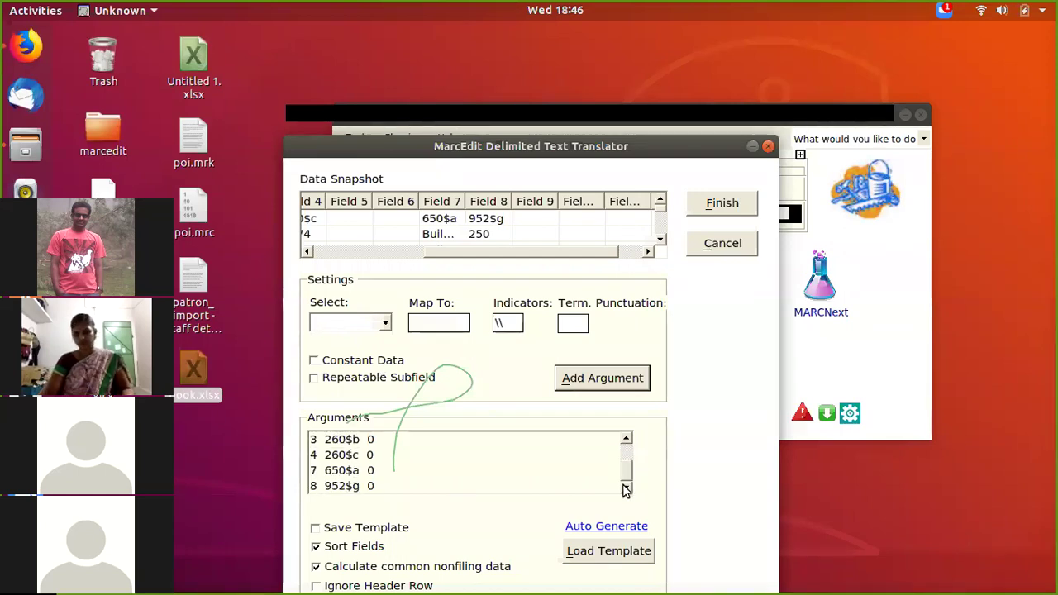
pyautogui.click(717, 207)
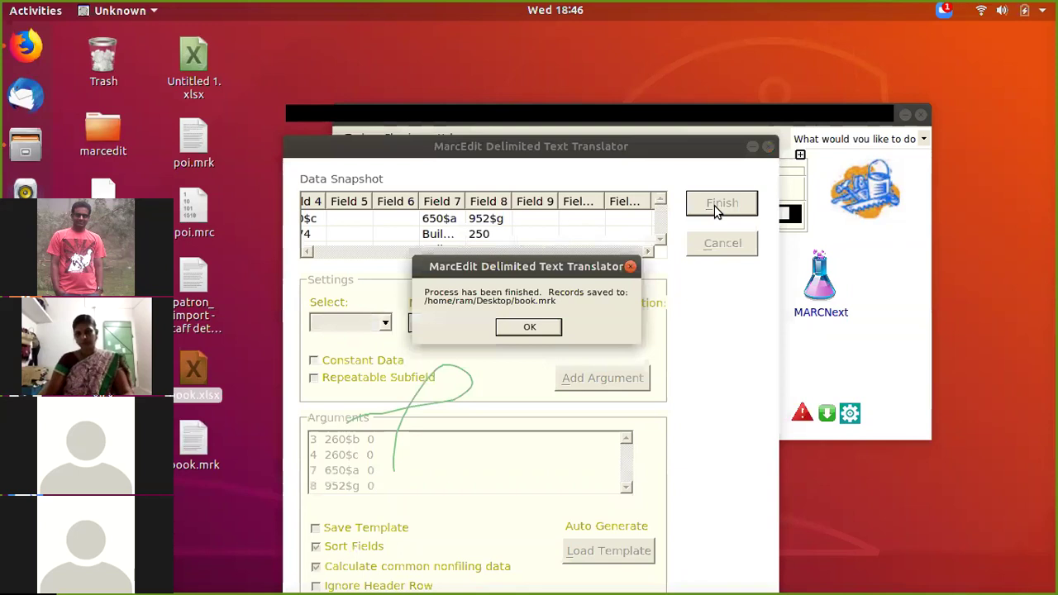
# Step: Dismiss the completion message, then choose MarcMaker in MARC Tools
pyautogui.click(529, 327)
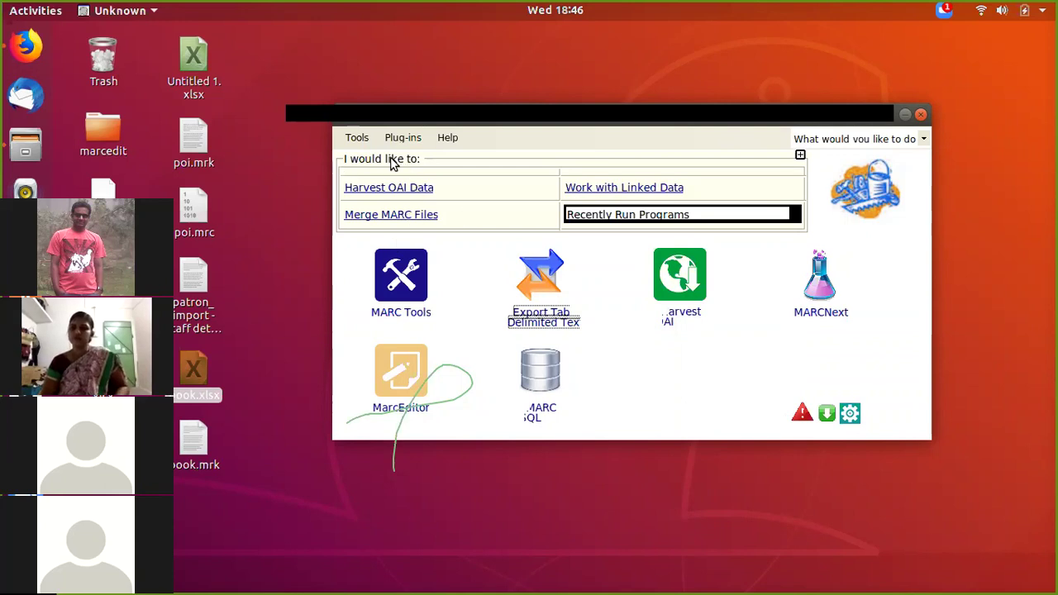
pyautogui.click(357, 138)
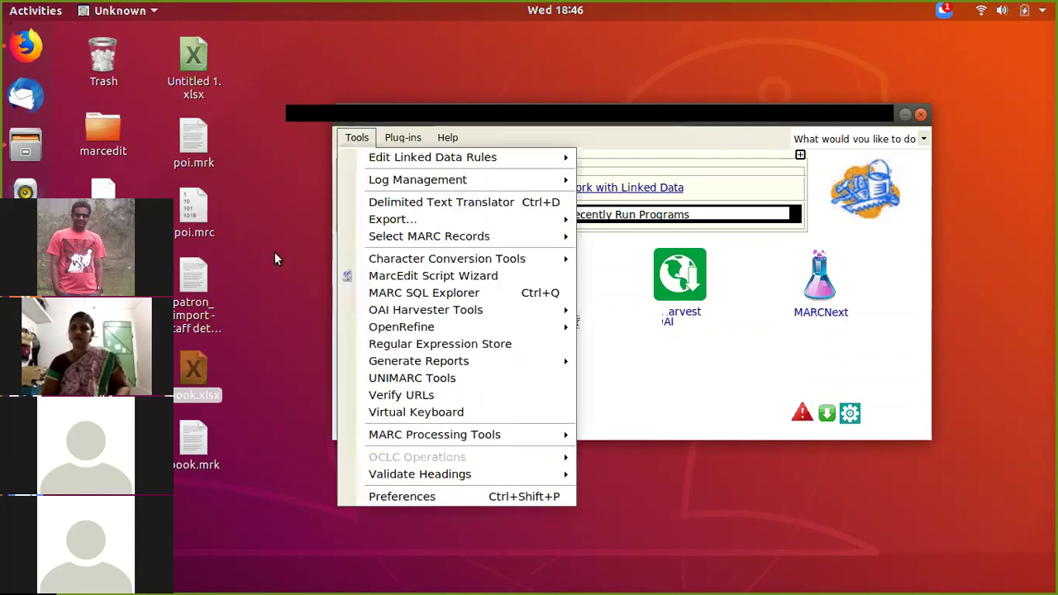
pyautogui.click(275, 252)
pyautogui.click(388, 318)
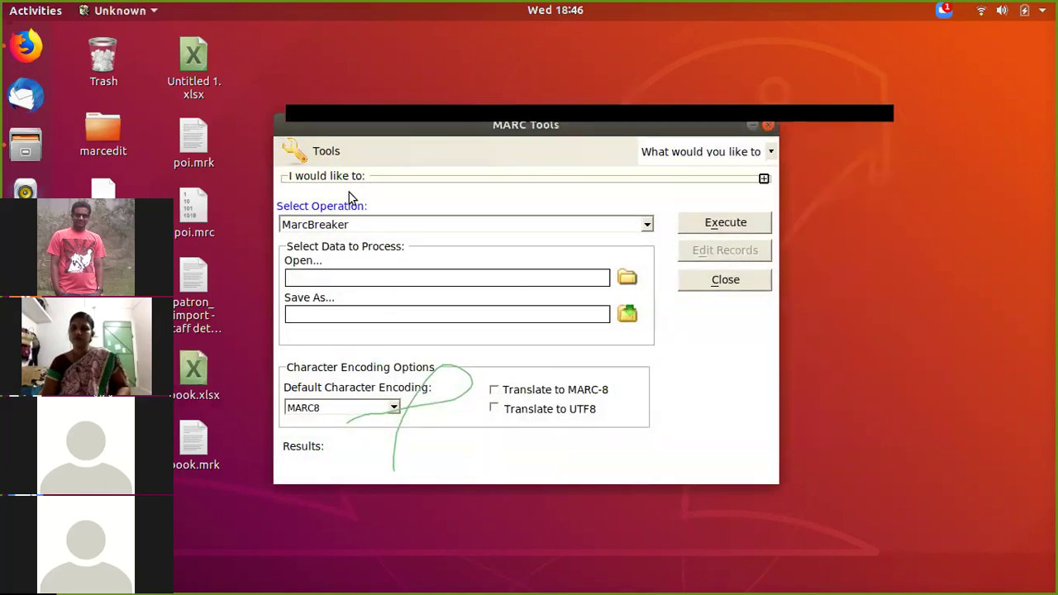
pyautogui.click(647, 225)
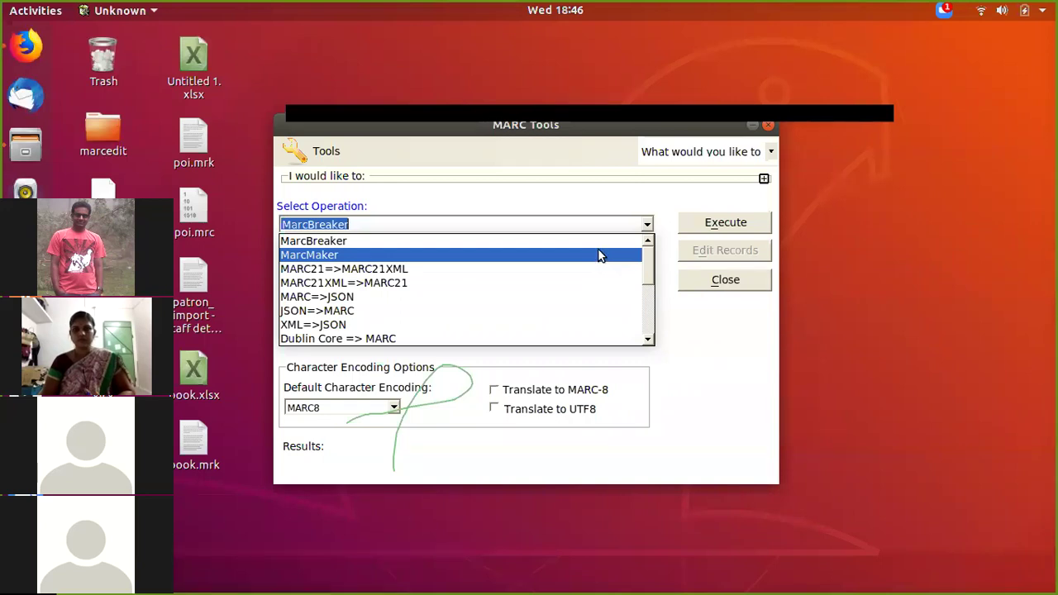
pyautogui.click(600, 256)
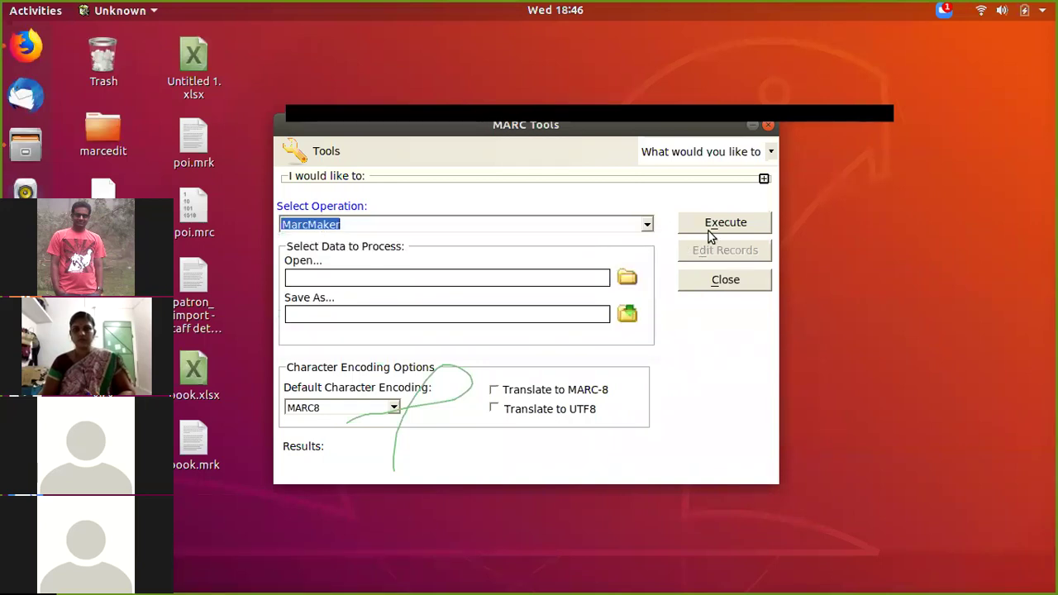
# Step: Compile Desktop book.mrk into book.mrc and close MARC Tools
pyautogui.click(628, 280)
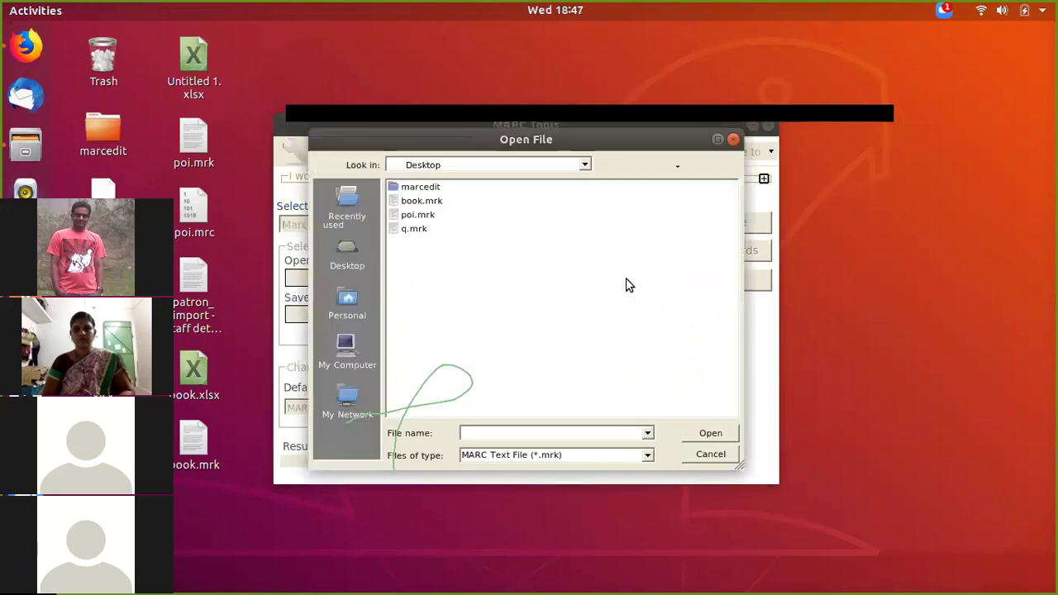
pyautogui.click(364, 271)
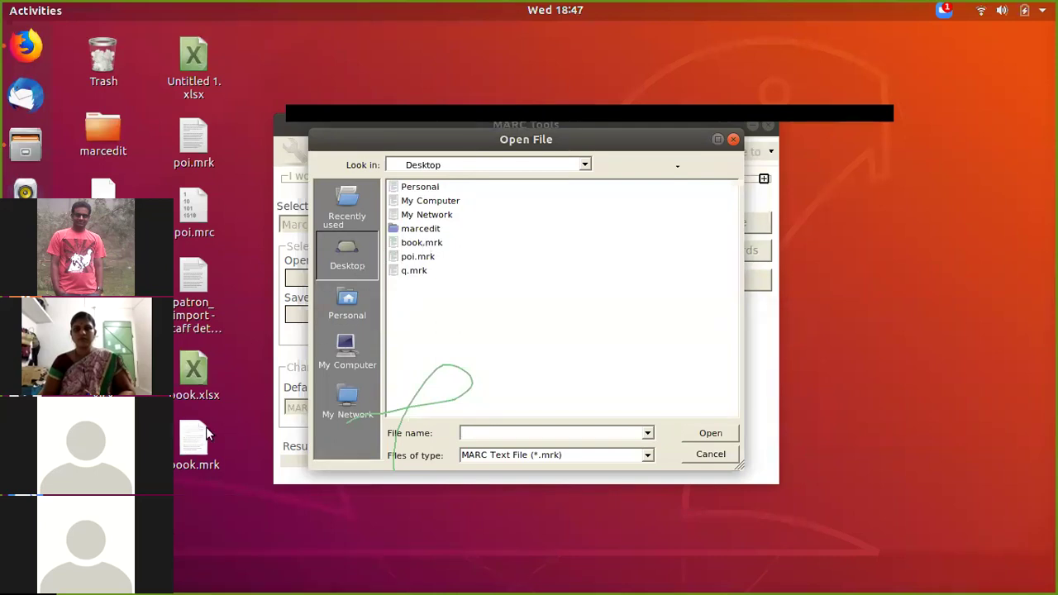
pyautogui.click(424, 244)
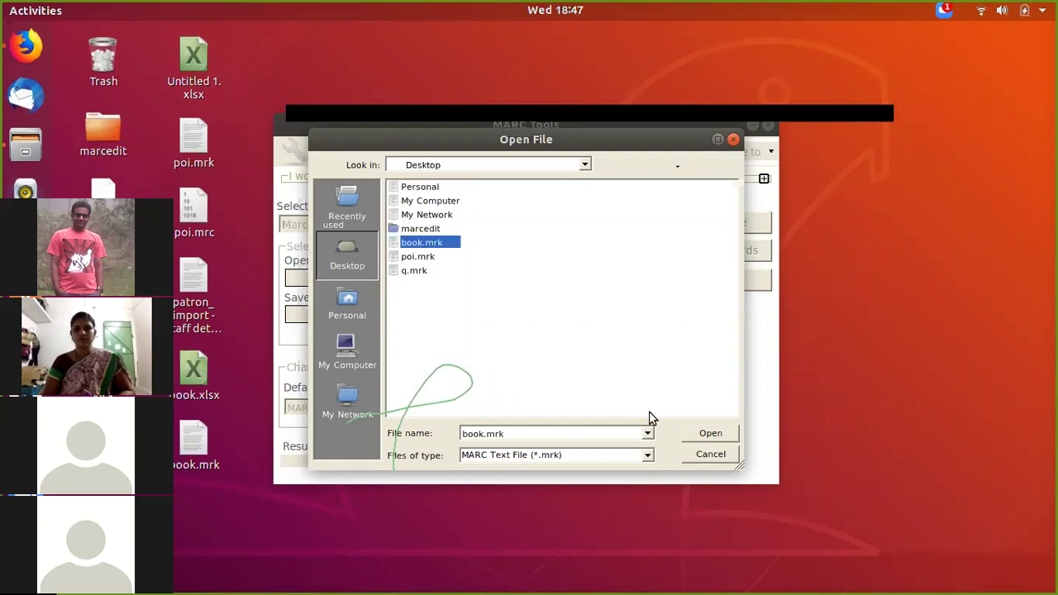
pyautogui.click(710, 434)
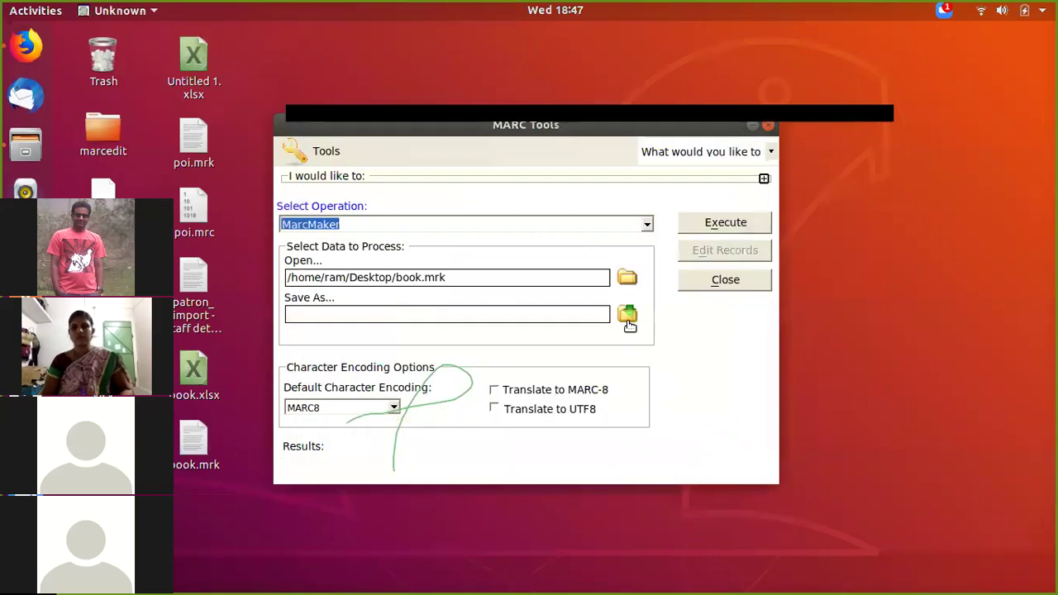
pyautogui.press('Return')
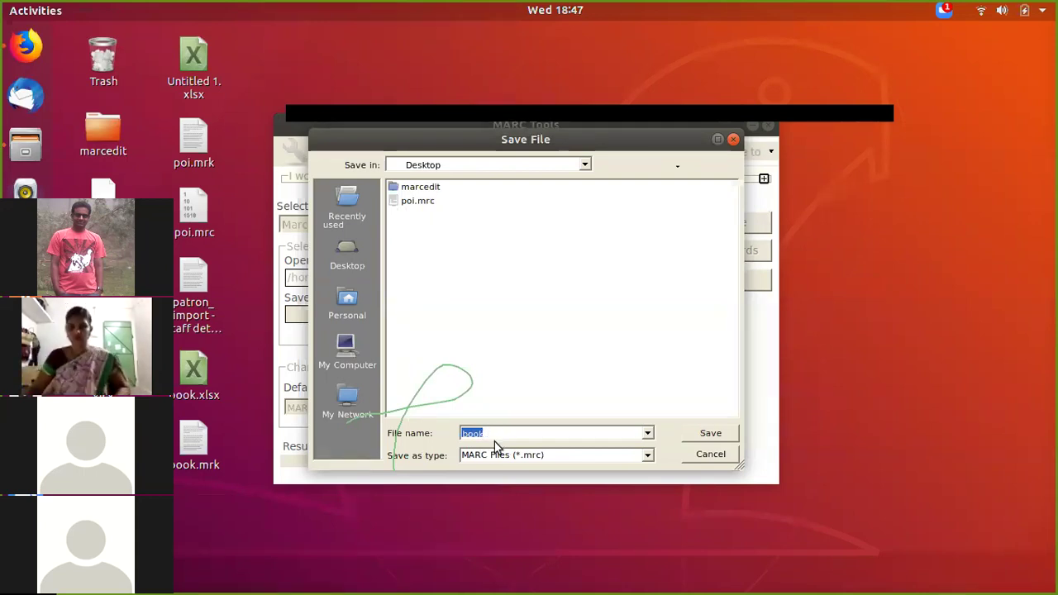
pyautogui.click(558, 459)
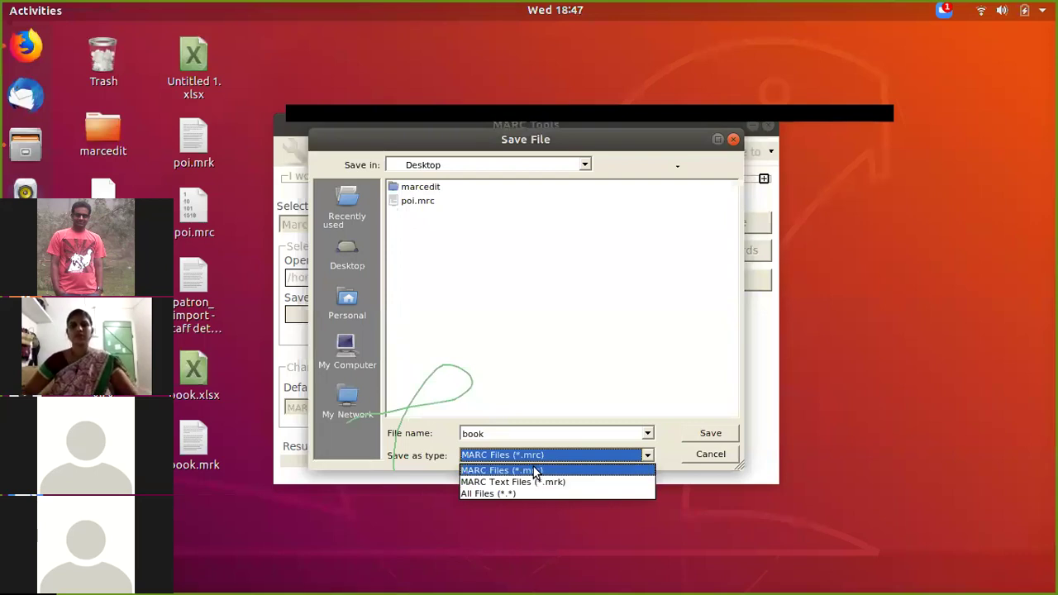
pyautogui.click(535, 471)
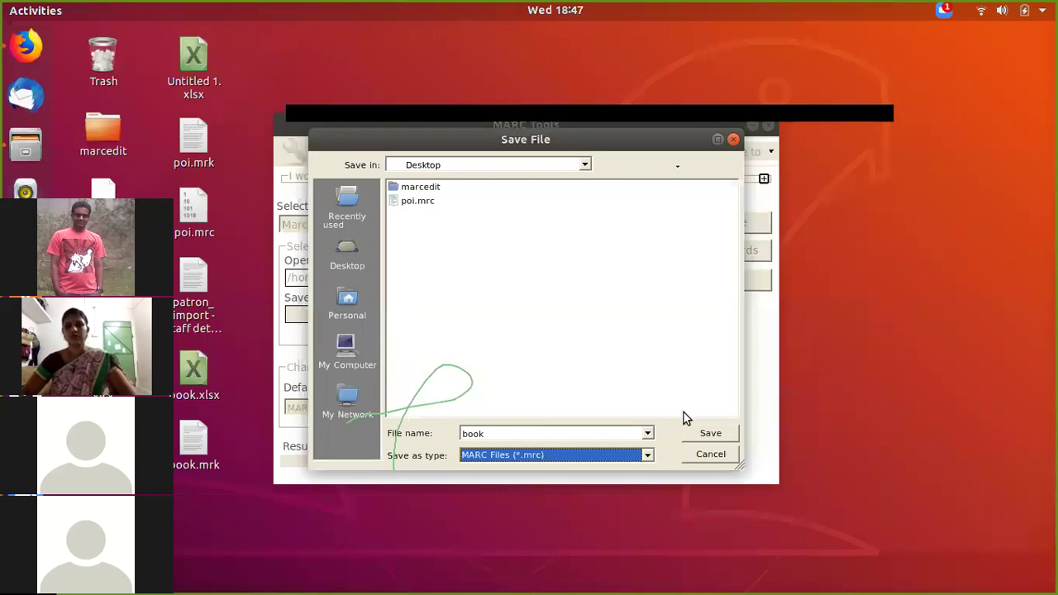
pyautogui.click(711, 436)
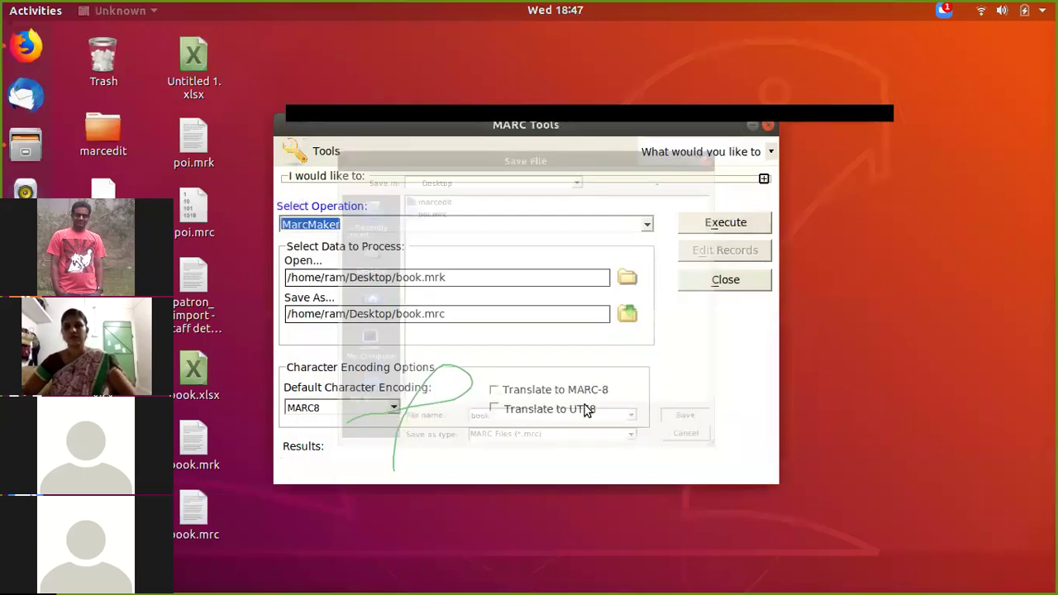
pyautogui.click(769, 126)
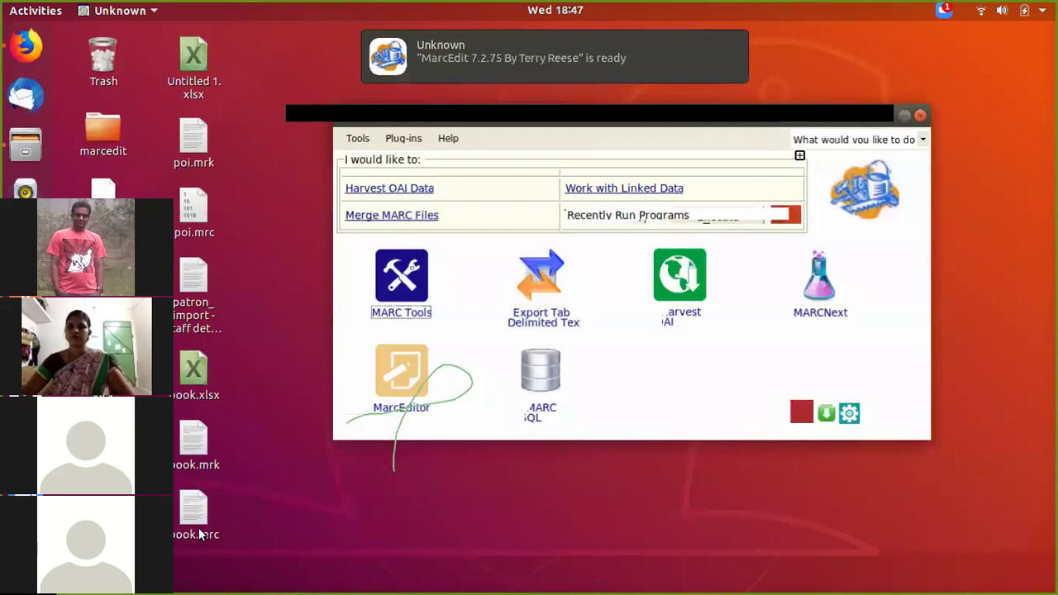
# Step: Go to the Koha staff client in Firefox and locate 'Stage MARC records for import' on Tools
pyautogui.click(216, 513)
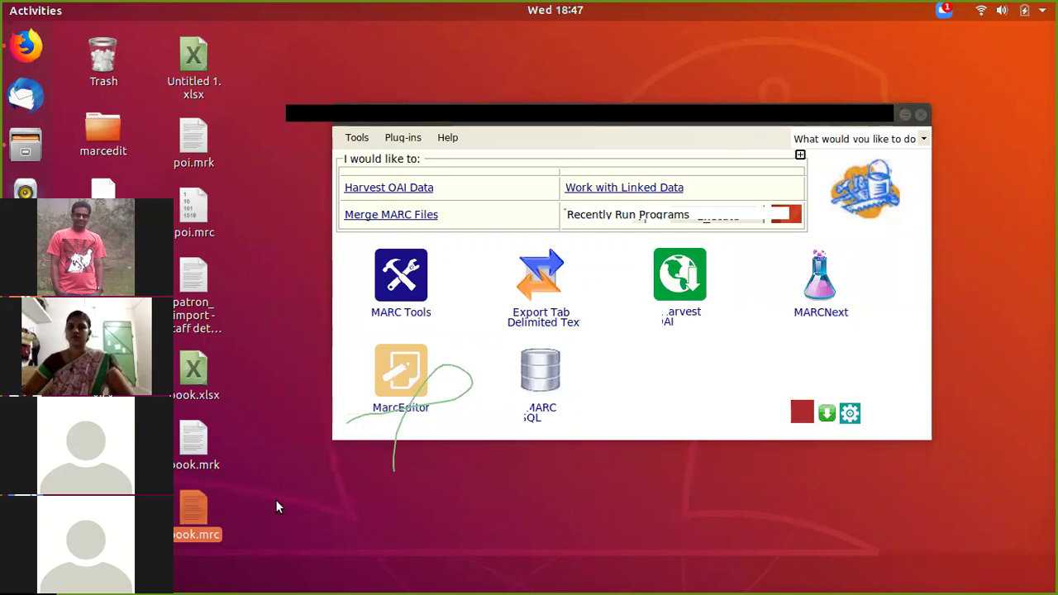
pyautogui.click(23, 51)
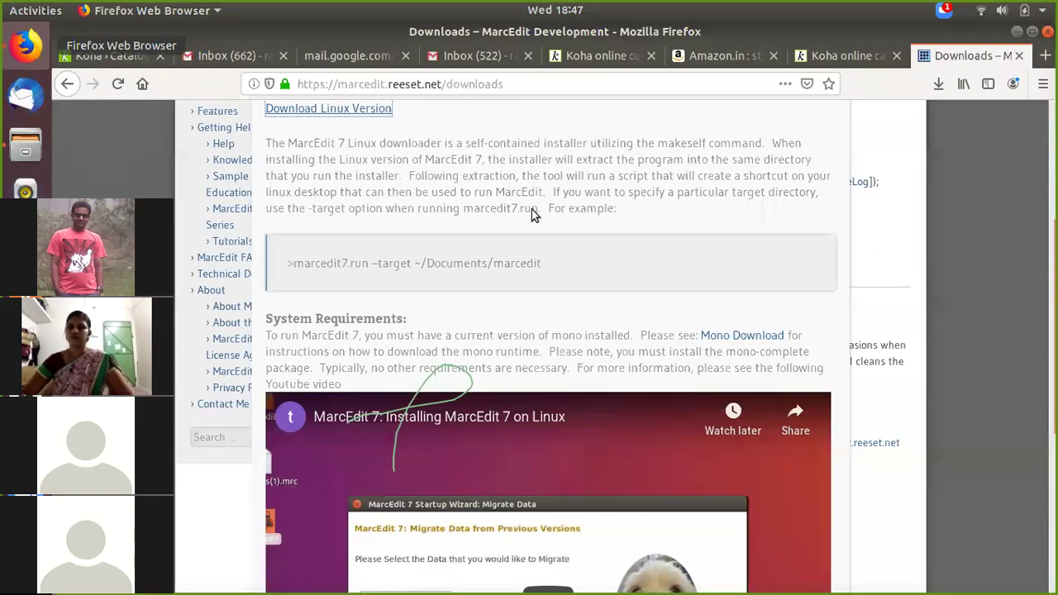
pyautogui.hotkey('ctrl', 'Tab')
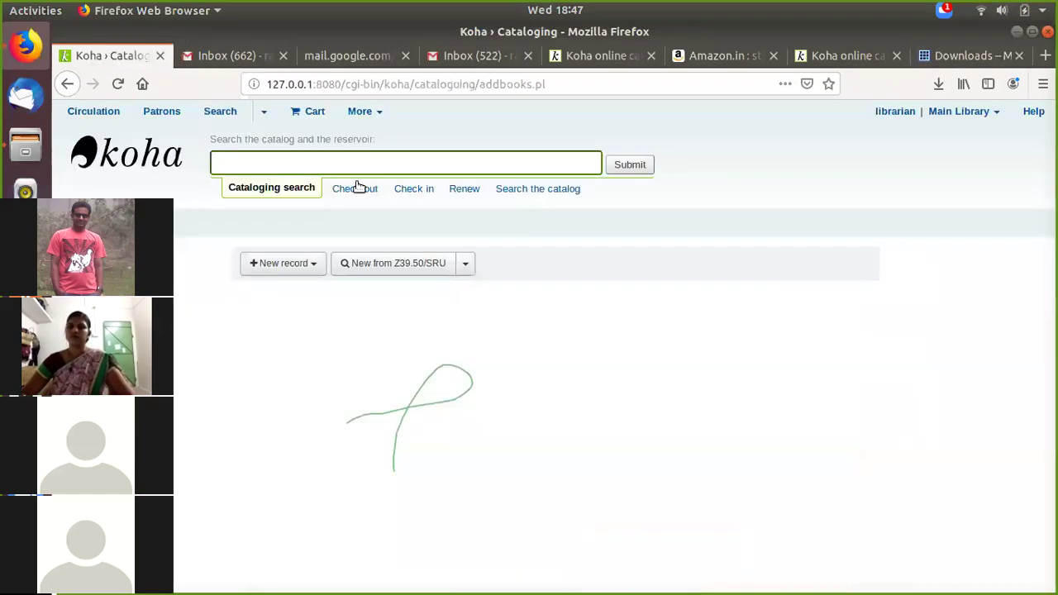
pyautogui.click(103, 165)
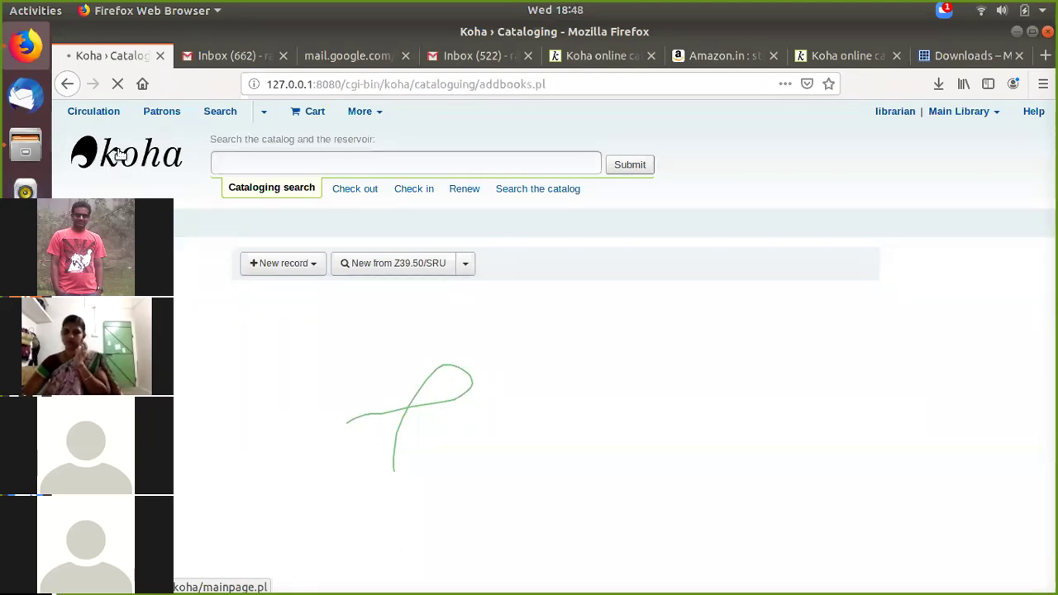
pyautogui.click(139, 172)
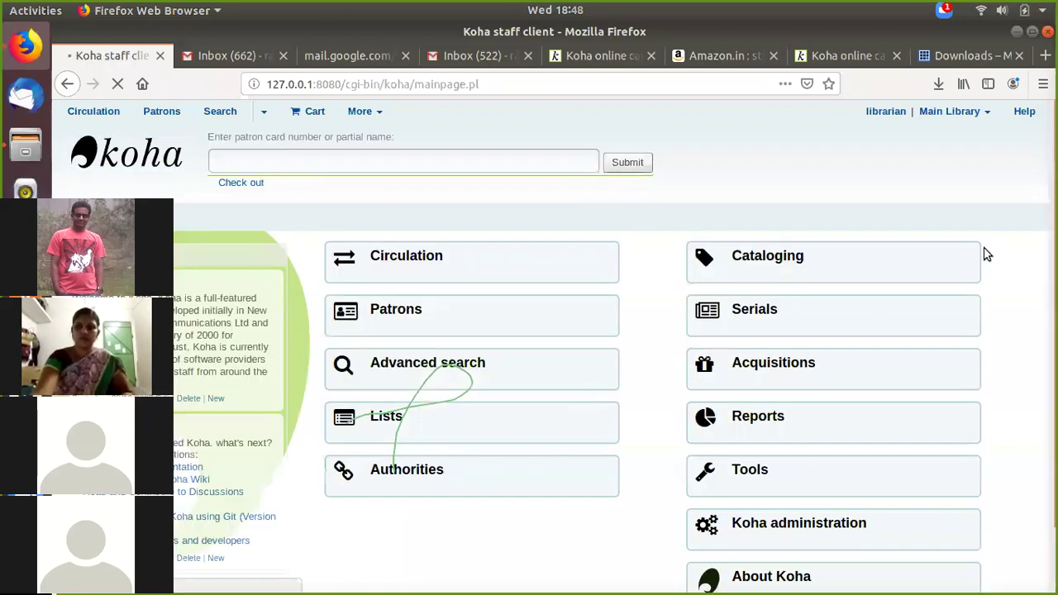
pyautogui.scroll(-2, 904, 309)
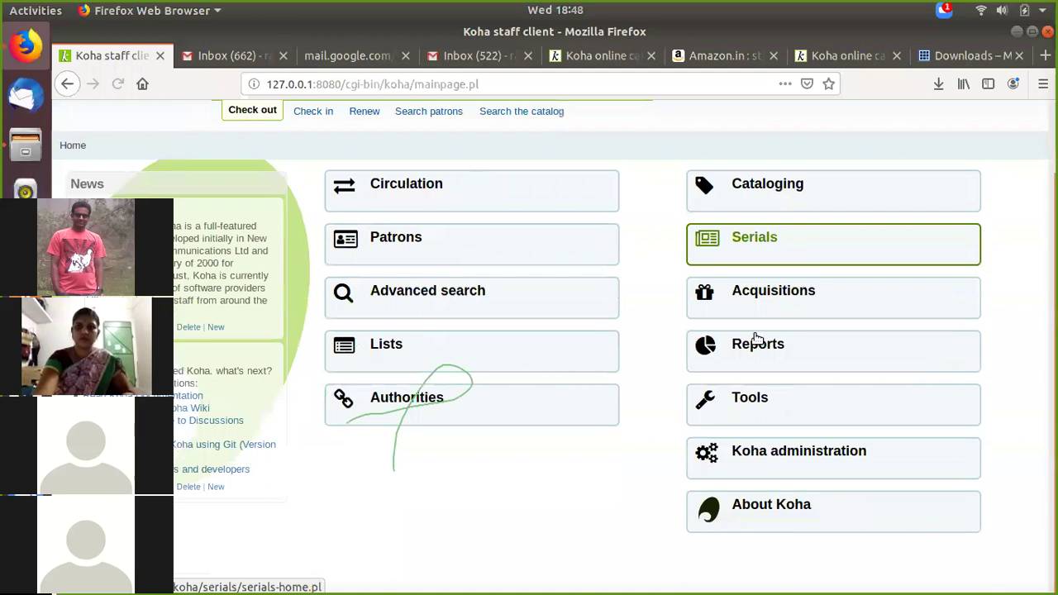
pyautogui.click(759, 401)
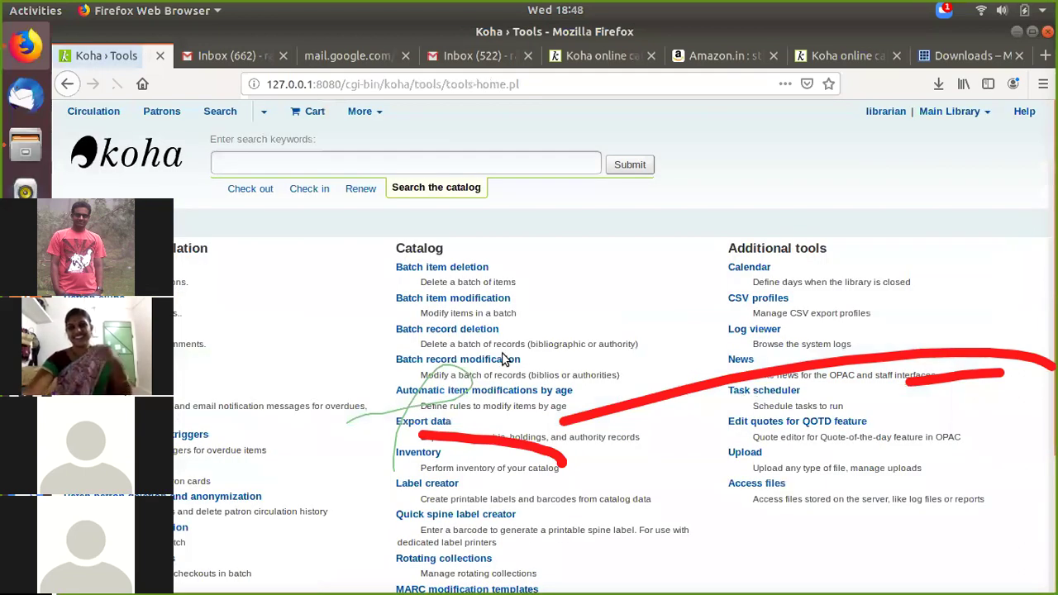
pyautogui.scroll(-2, 569, 386)
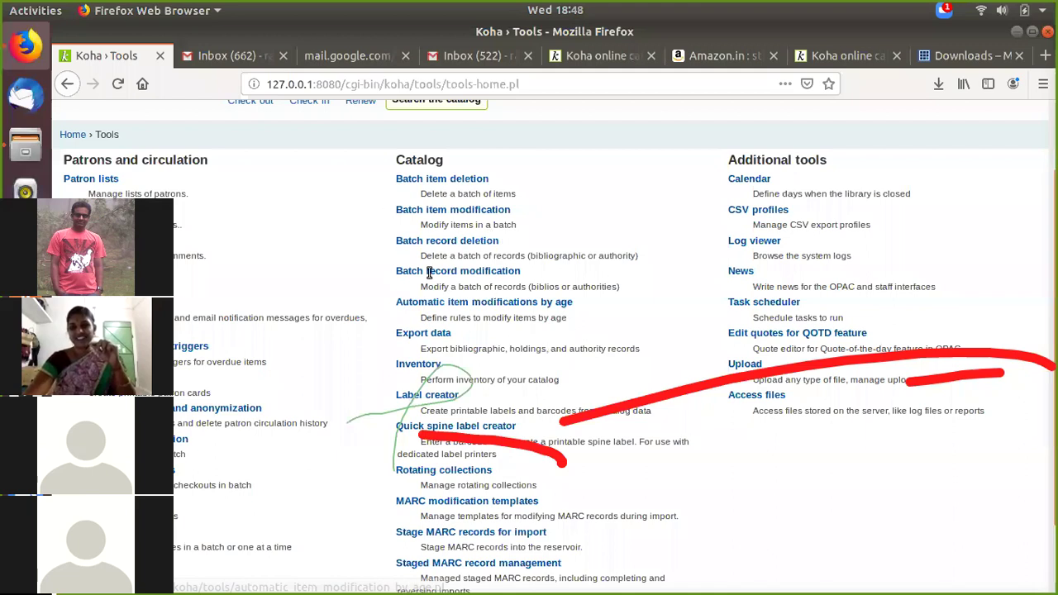
pyautogui.scroll(-2, 429, 275)
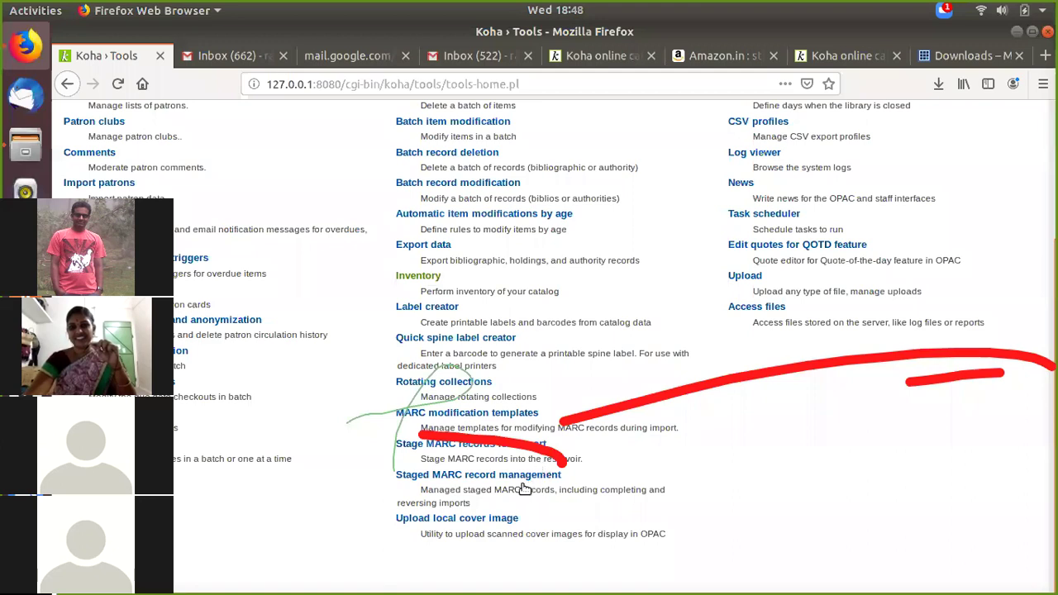
pyautogui.scroll(1, 512, 494)
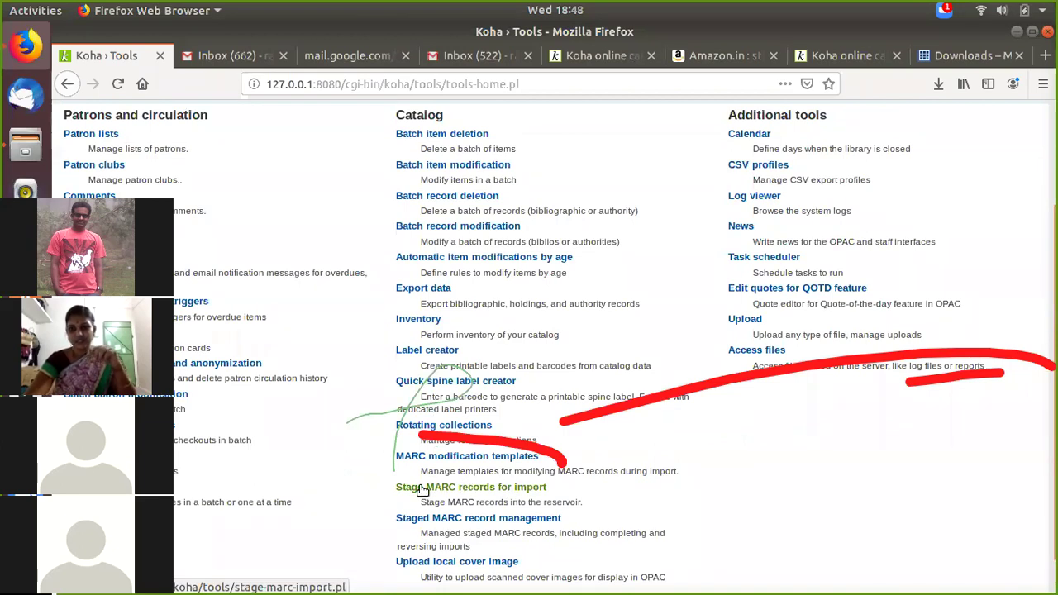
# Step: Open Koha's Stage MARC records for import page and start choosing a file to stage
pyautogui.click(422, 490)
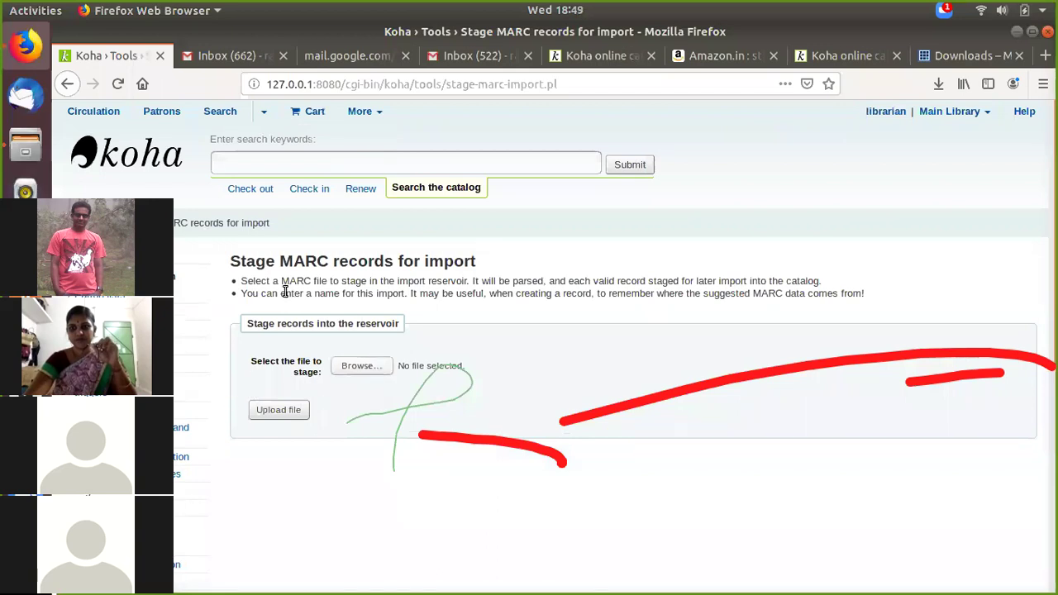
pyautogui.moveTo(754, 295); pyautogui.dragTo(854, 295)
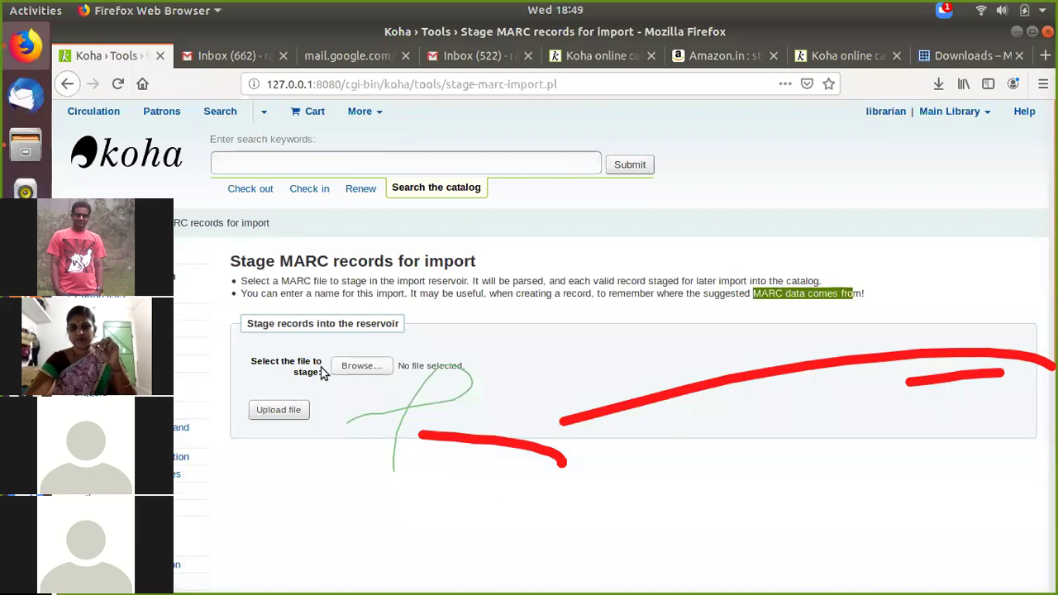
pyautogui.click(369, 373)
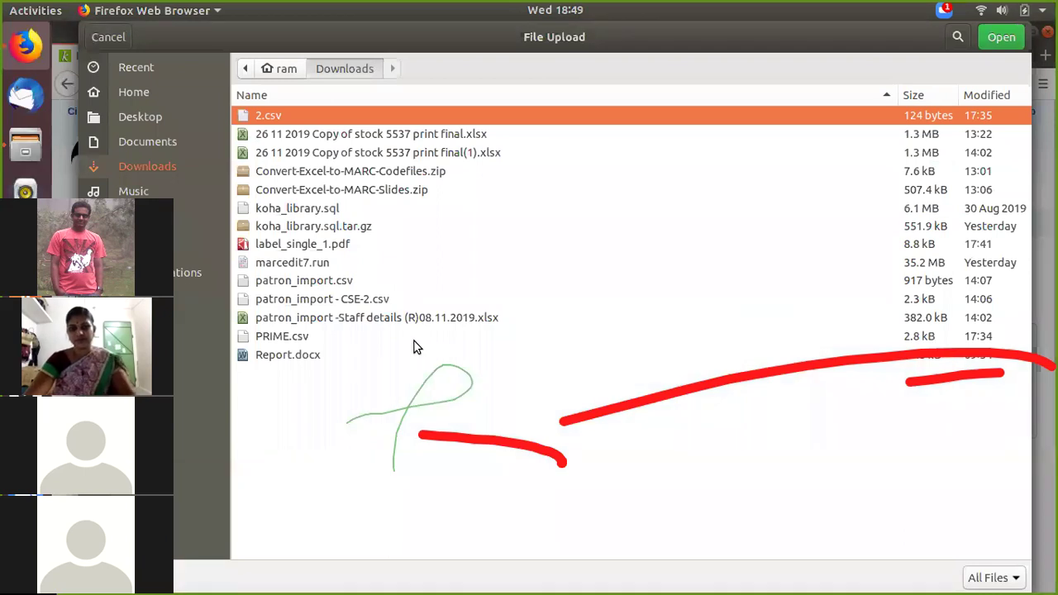
# Step: Search the Desktop for the converted MARC file, then cancel the file chooser and minimize Firefox
pyautogui.click(142, 118)
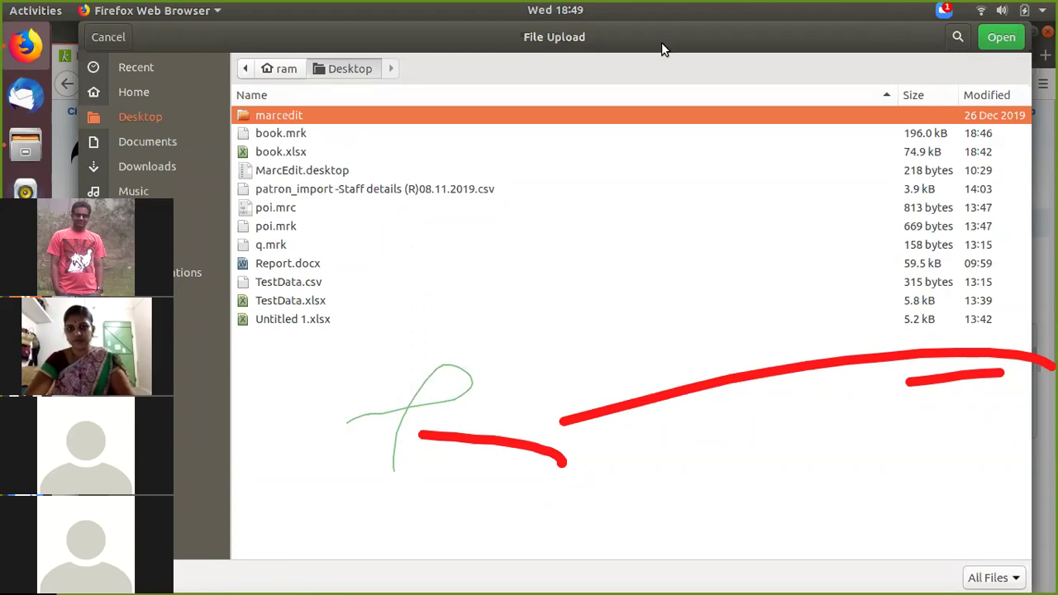
pyautogui.click(283, 135)
pyautogui.click(276, 170)
pyautogui.click(277, 226)
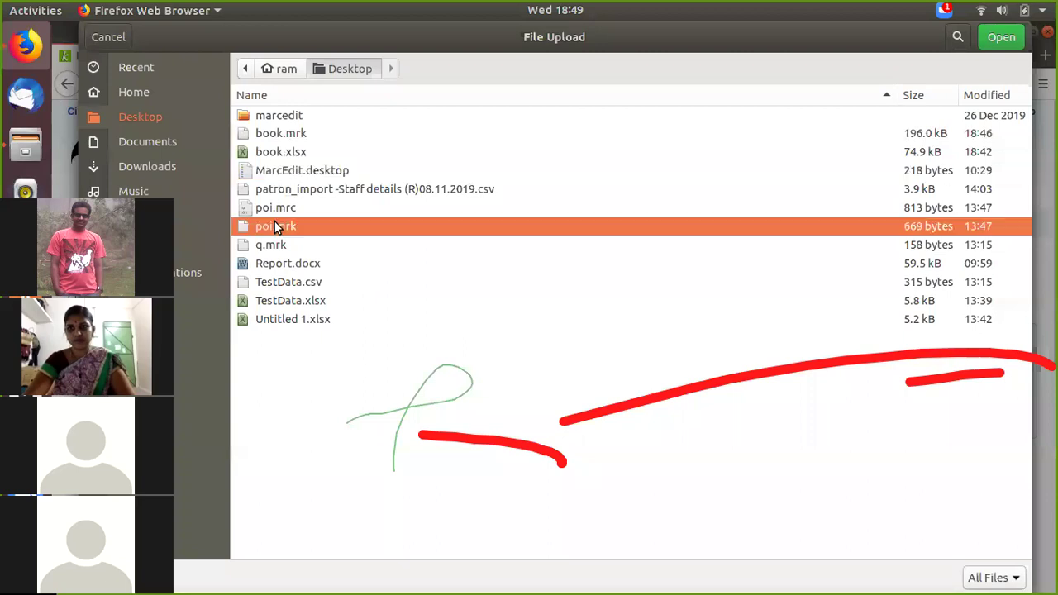
pyautogui.click(153, 112)
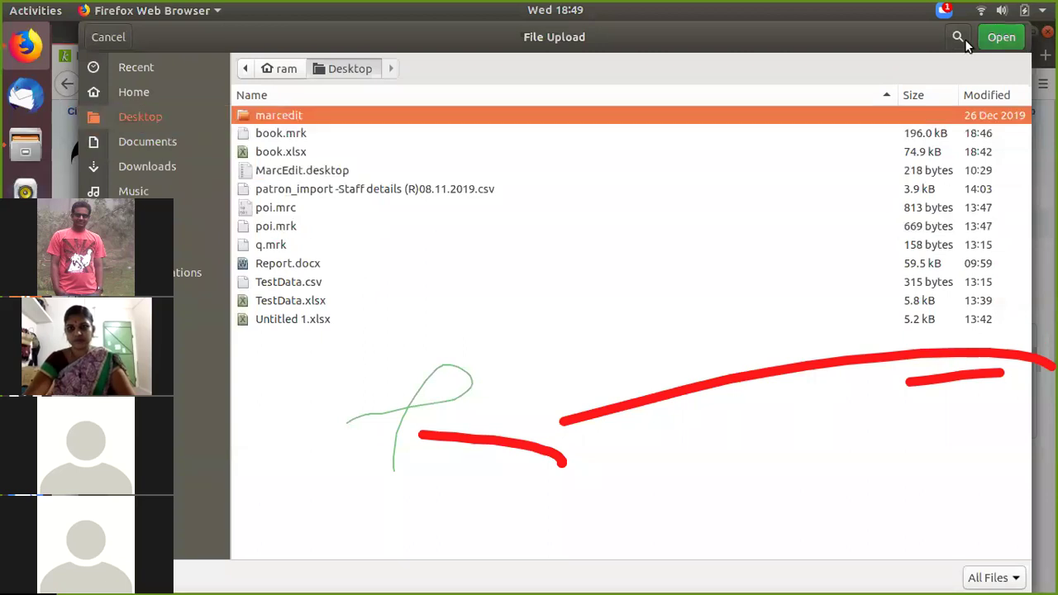
pyautogui.click(108, 36)
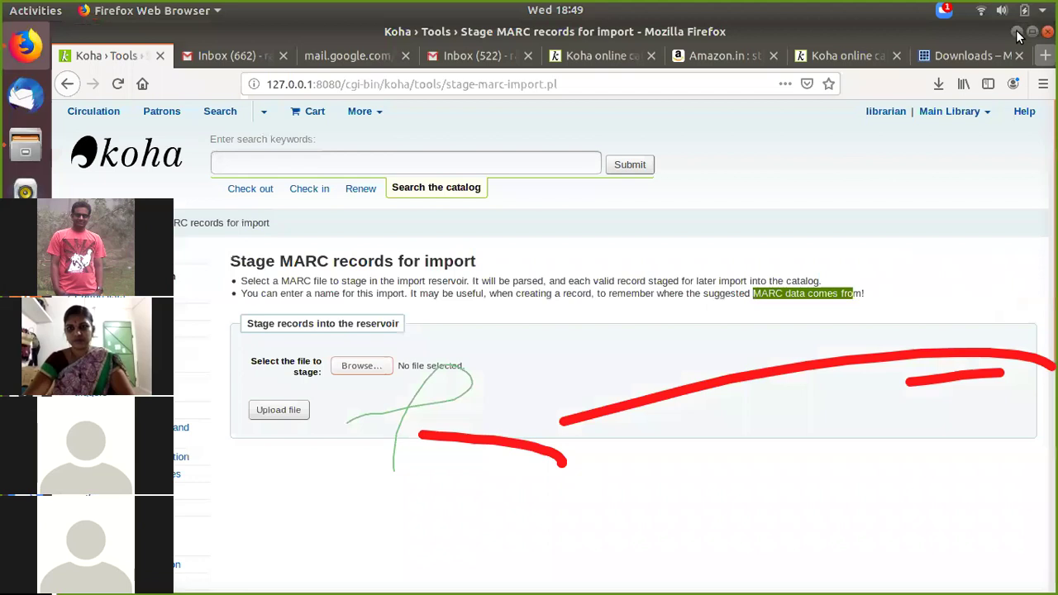
pyautogui.click(1015, 32)
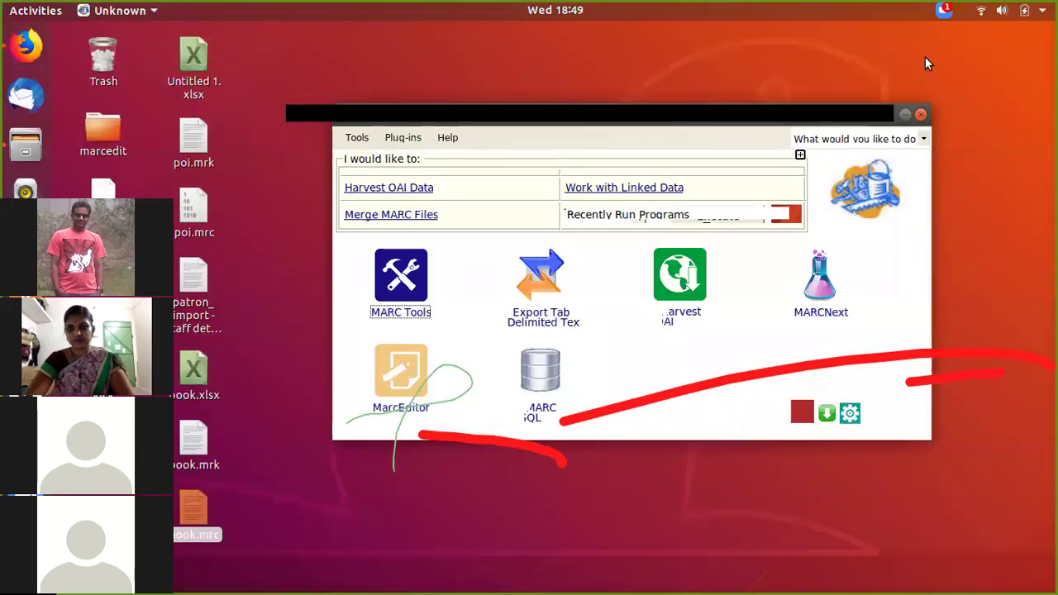
pyautogui.click(220, 518)
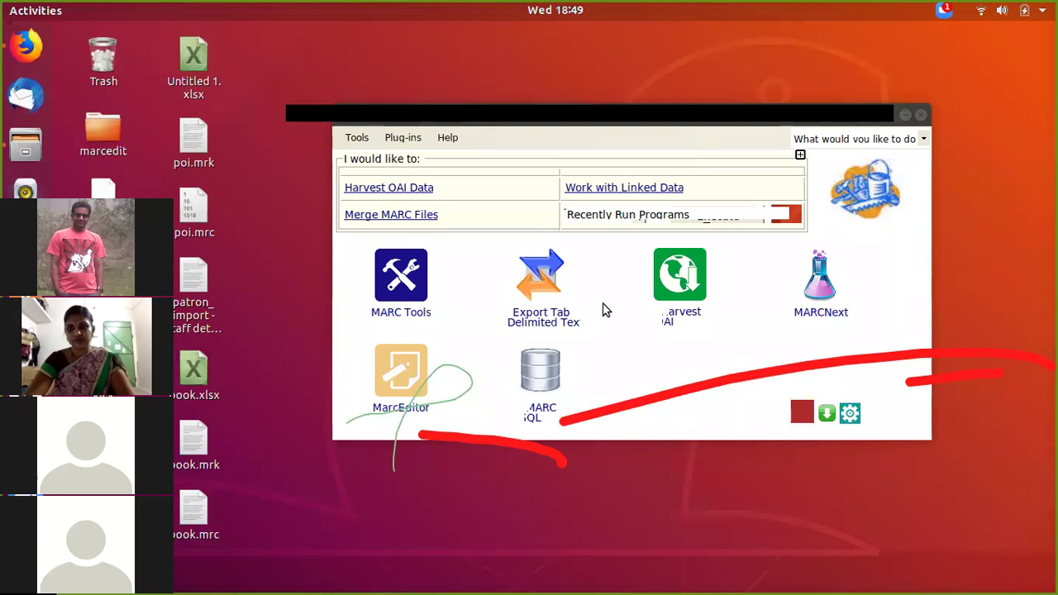
pyautogui.click(24, 45)
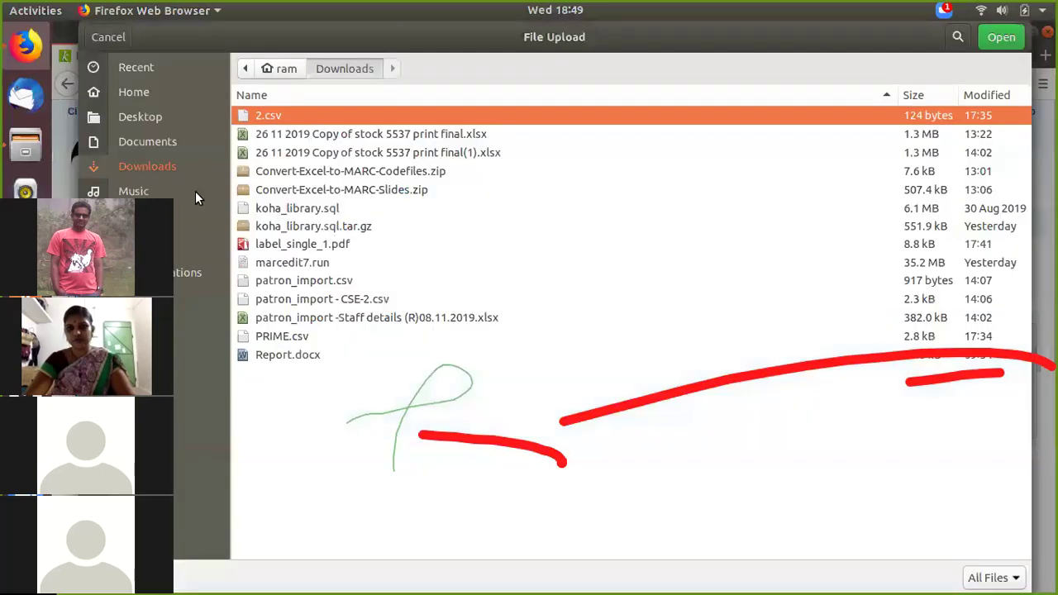
pyautogui.click(165, 120)
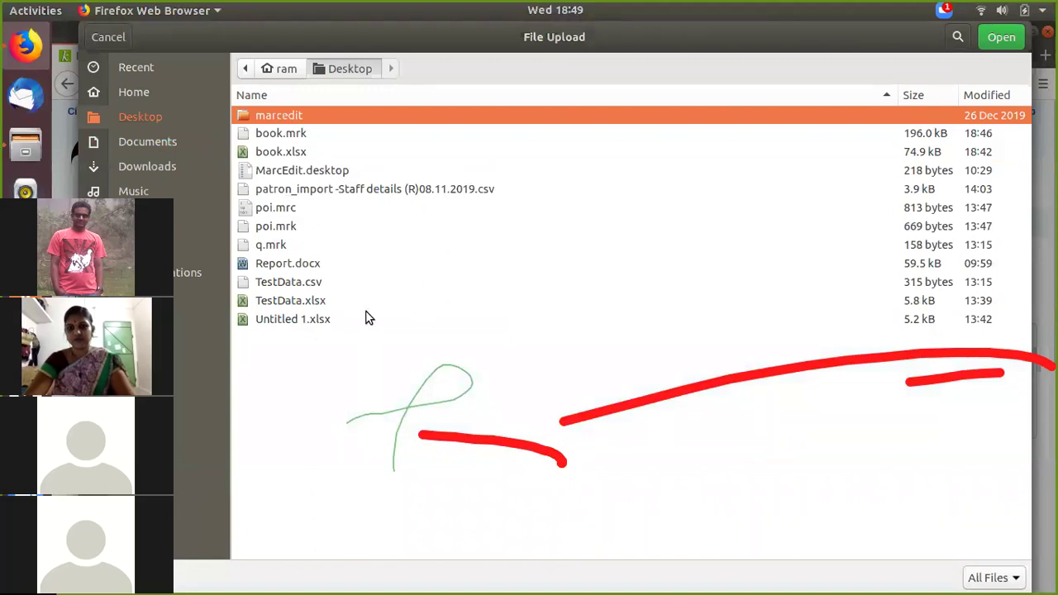
pyautogui.click(273, 134)
pyautogui.click(273, 153)
pyautogui.click(275, 171)
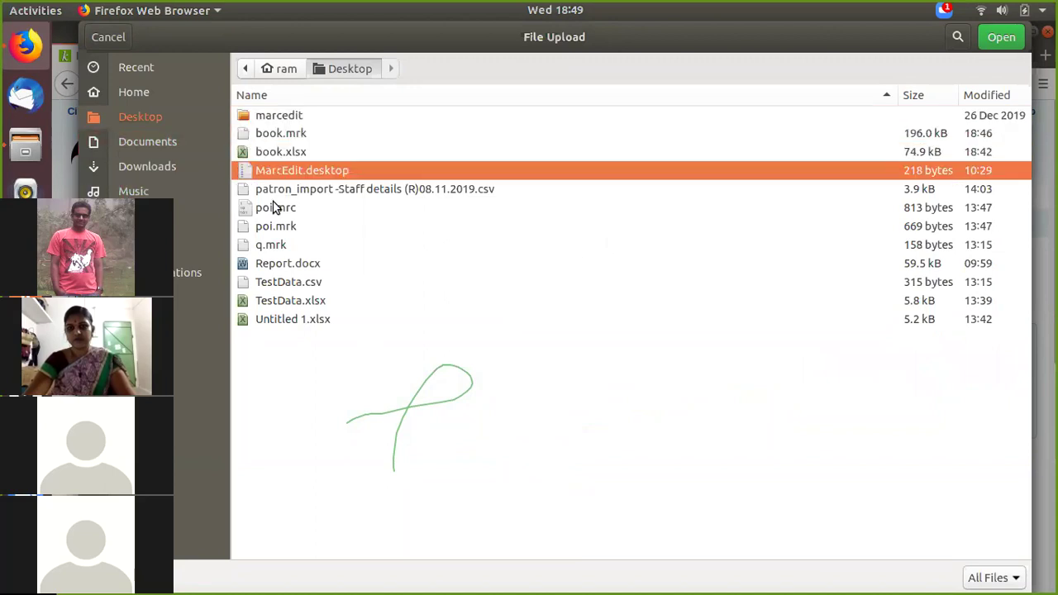
pyautogui.click(275, 207)
pyautogui.click(275, 228)
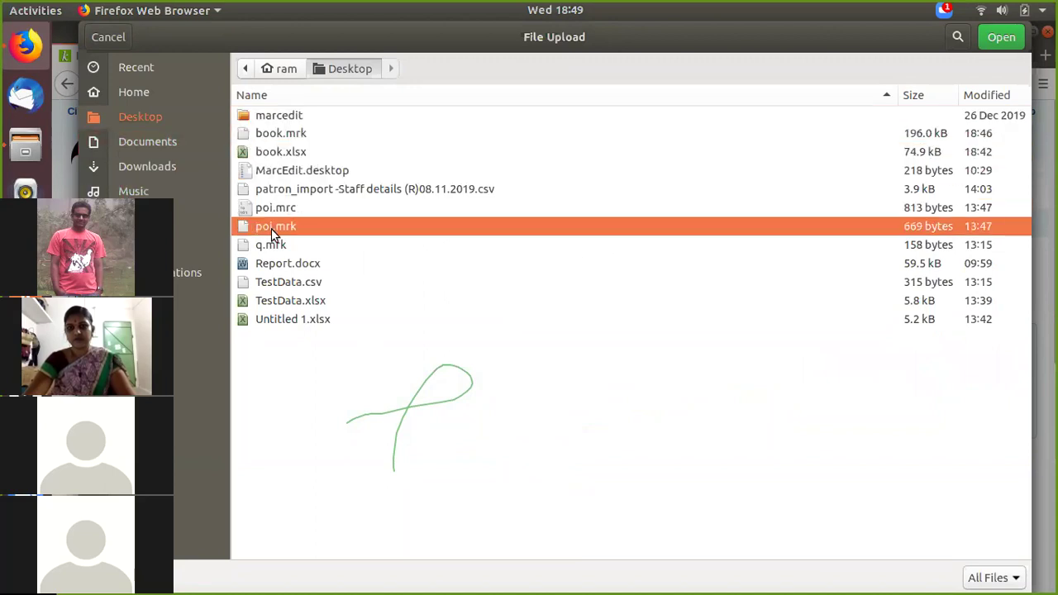
pyautogui.click(287, 284)
pyautogui.click(296, 304)
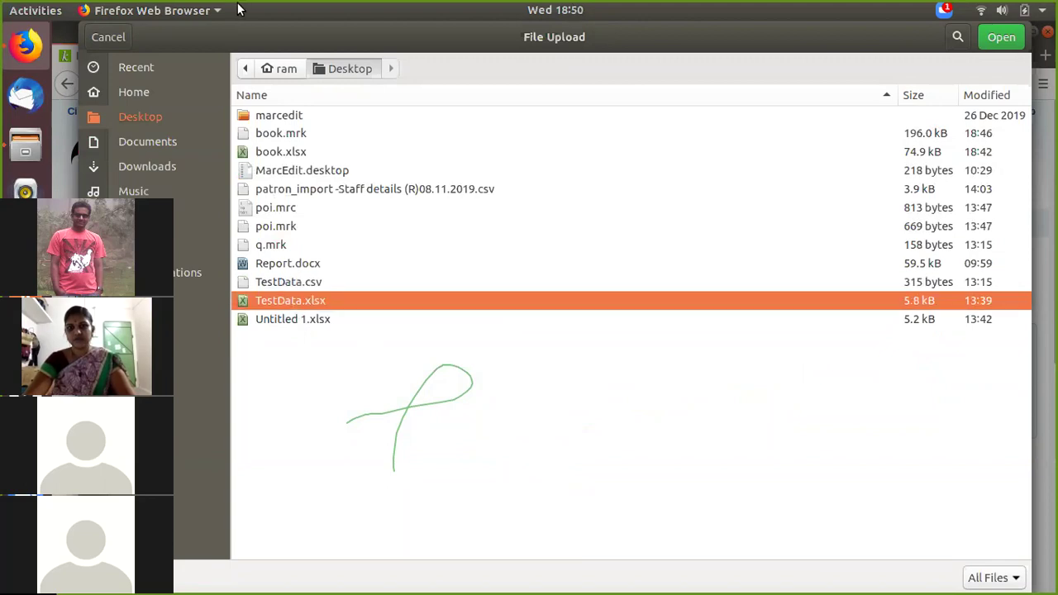
pyautogui.click(124, 88)
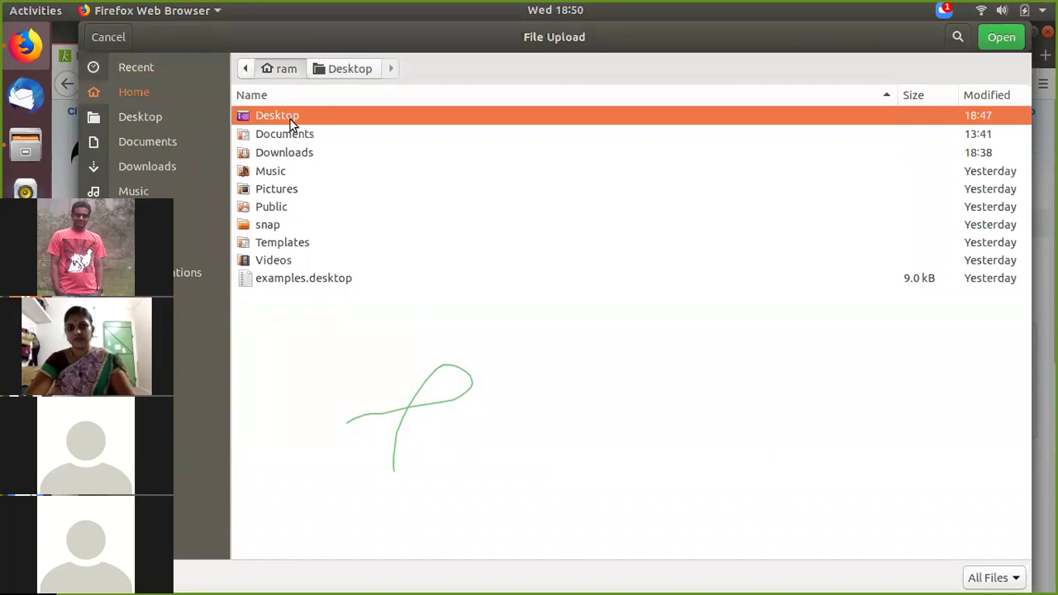
pyautogui.click(178, 107)
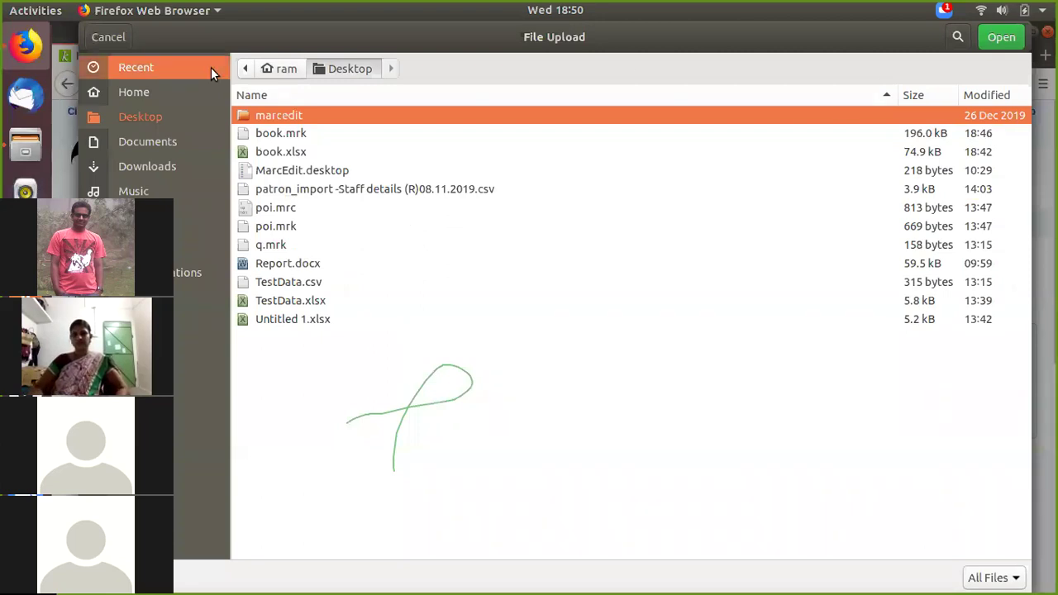
pyautogui.click(86, 31)
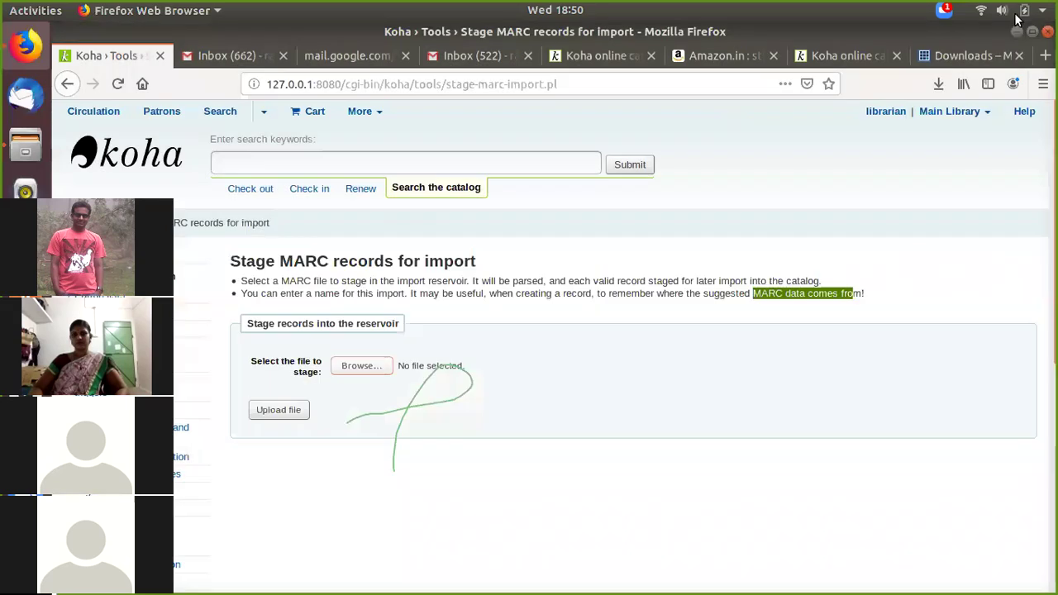
# Step: Close MarcEdit and try opening book.mrc, dismissing the could-not-display message
pyautogui.click(1015, 32)
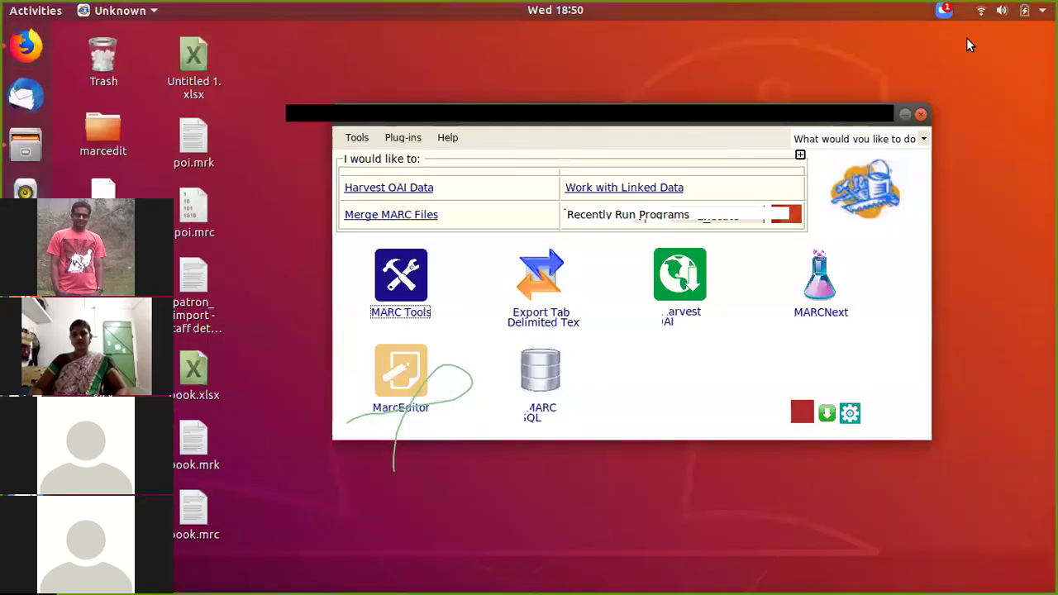
pyautogui.click(922, 114)
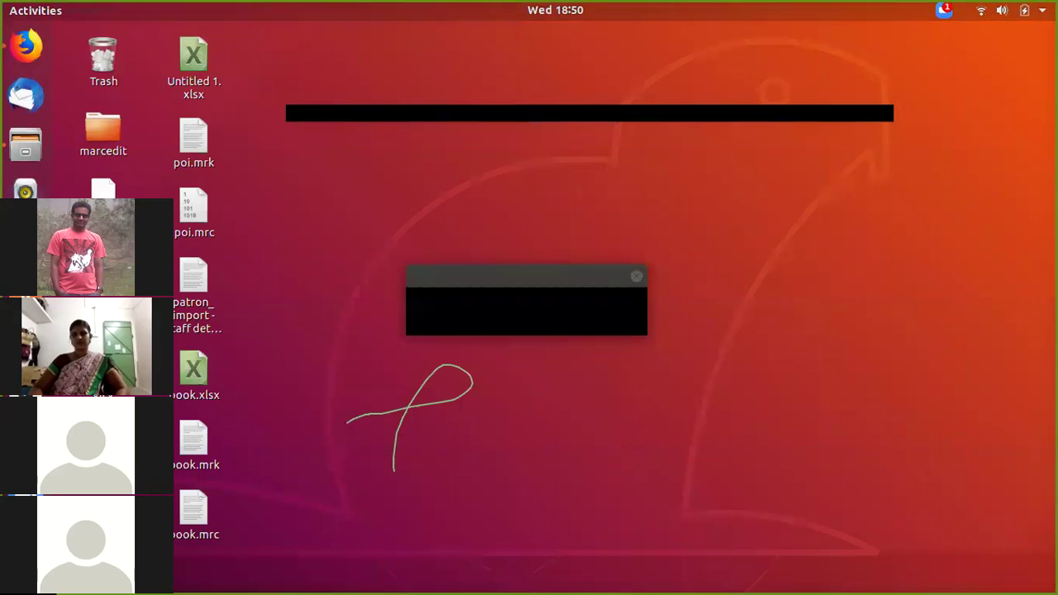
pyautogui.doubleClick(188, 509)
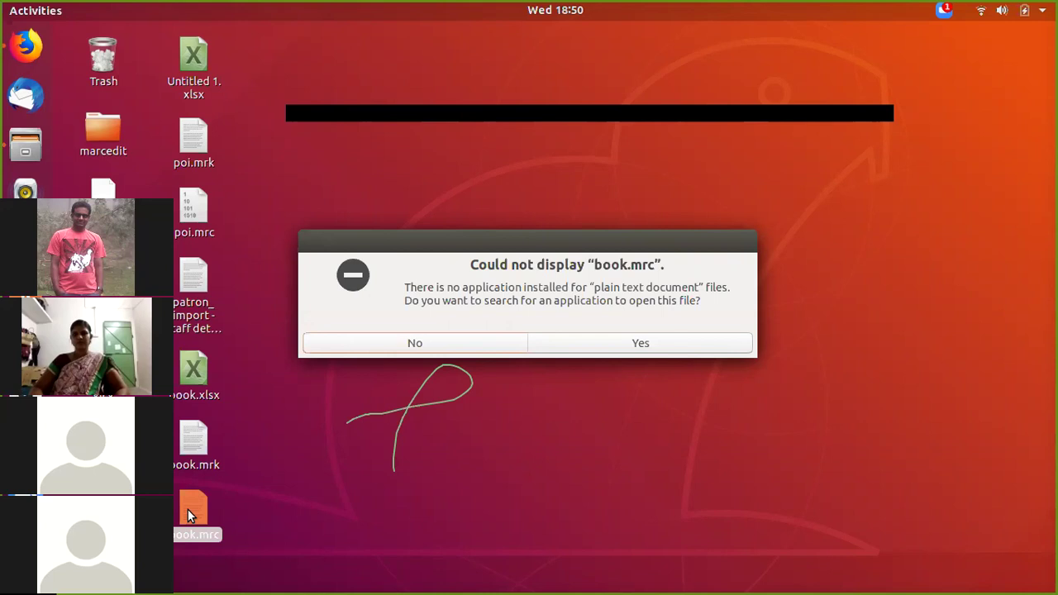
pyautogui.click(394, 345)
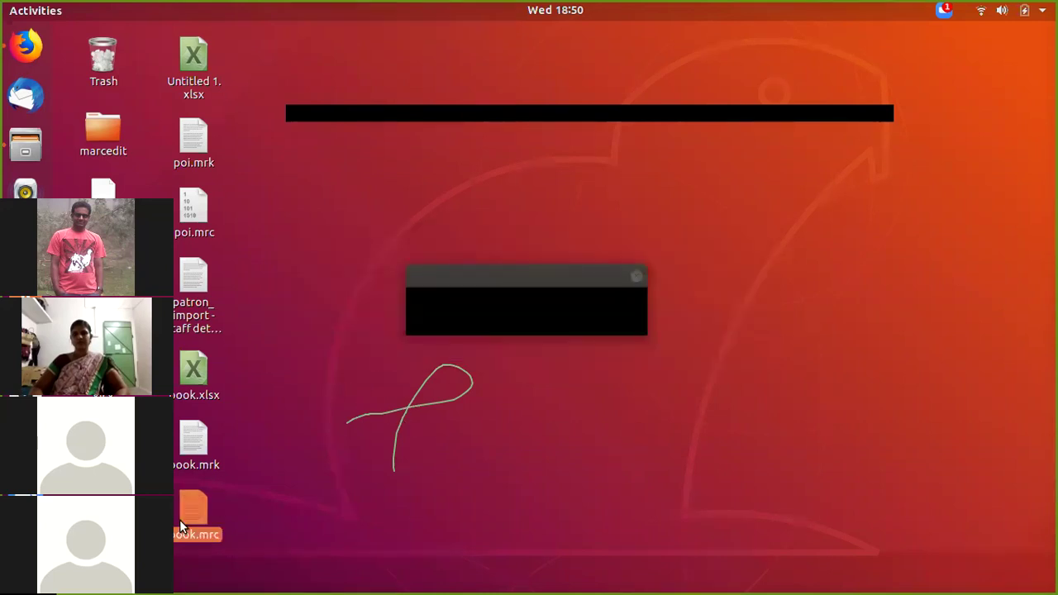
# Step: Copy book.mrc and open the Files manager on Downloads
pyautogui.rightClick(180, 520)
pyautogui.click(219, 334)
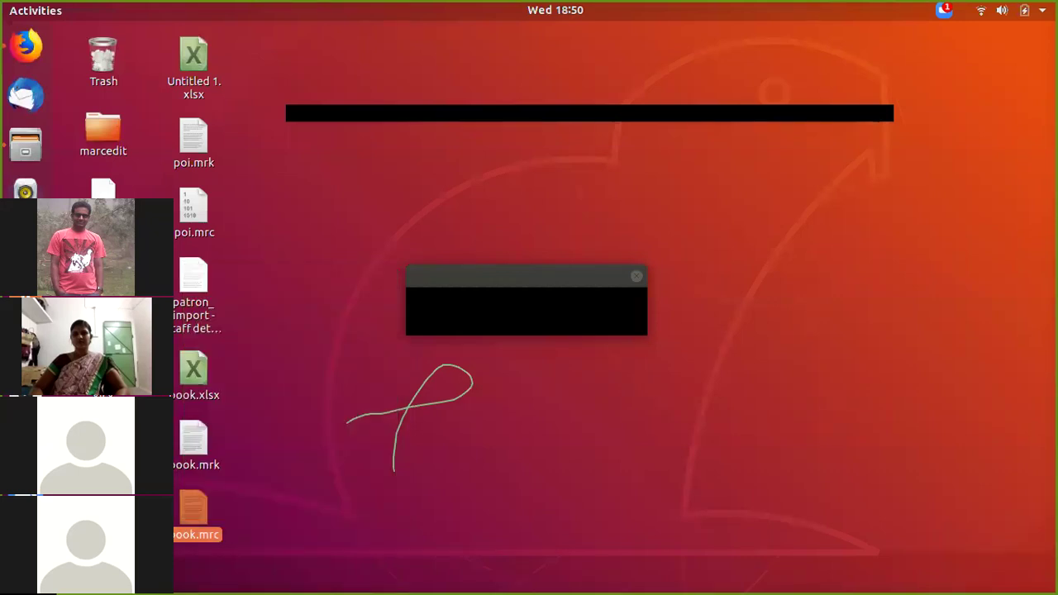
pyautogui.click(22, 145)
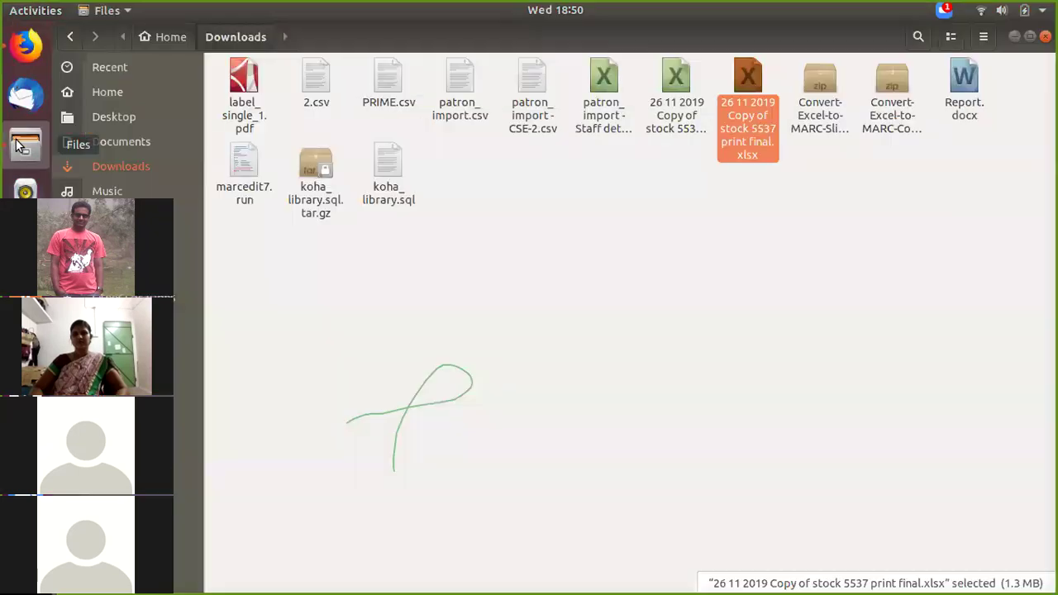
# Step: Paste book.mrc into Documents, retry then skip the read error, and close Files
pyautogui.click(149, 142)
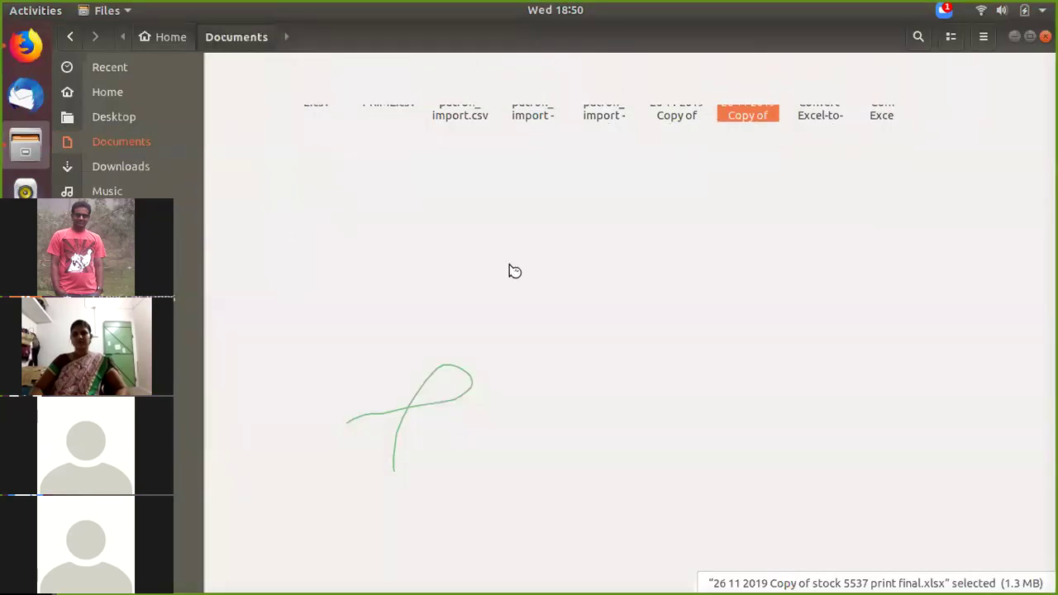
pyautogui.rightClick(492, 202)
pyautogui.click(514, 240)
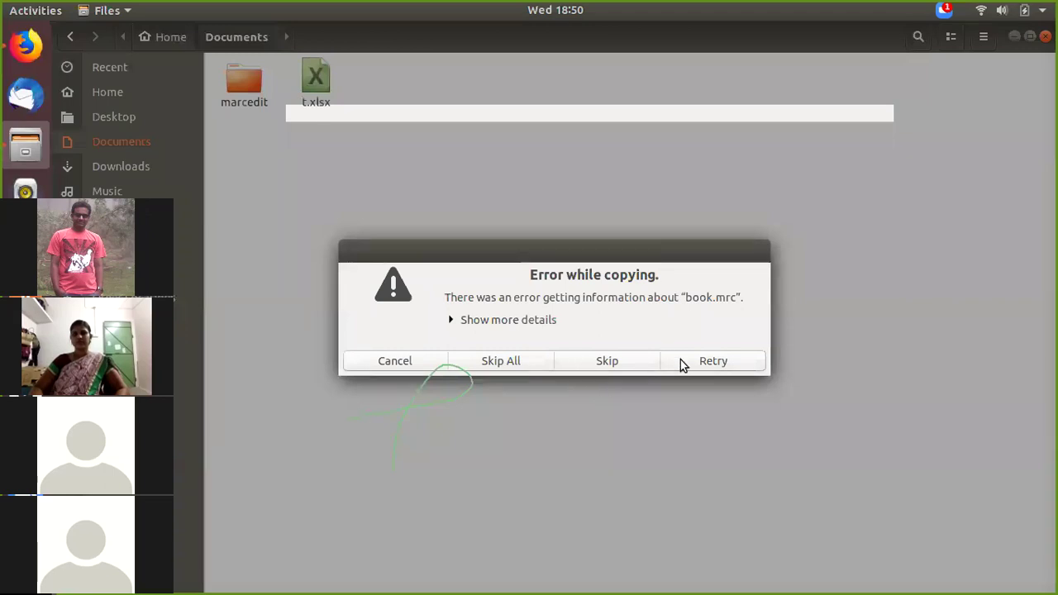
pyautogui.click(748, 369)
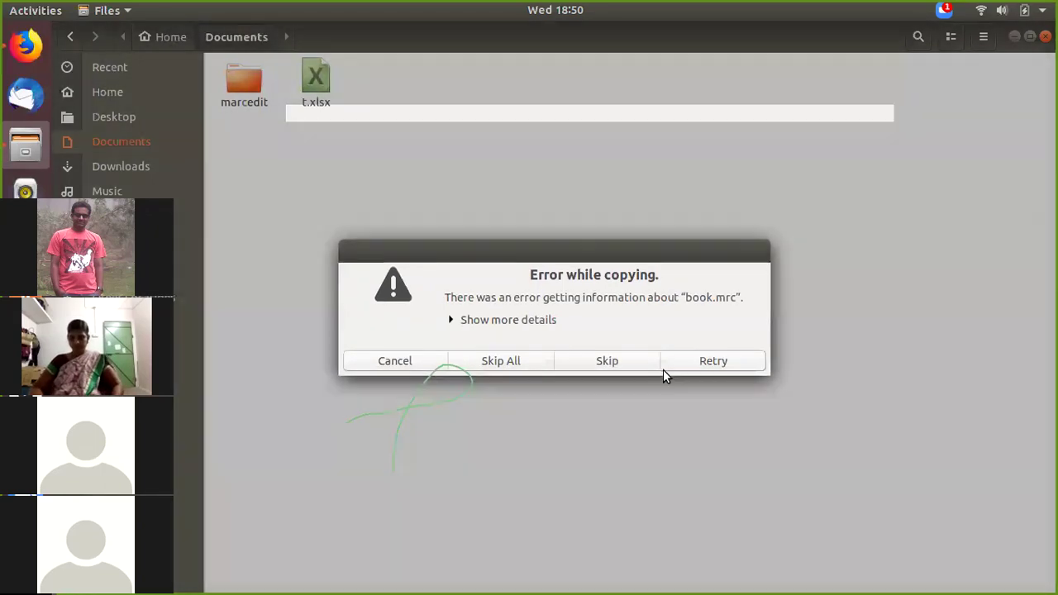
pyautogui.click(604, 361)
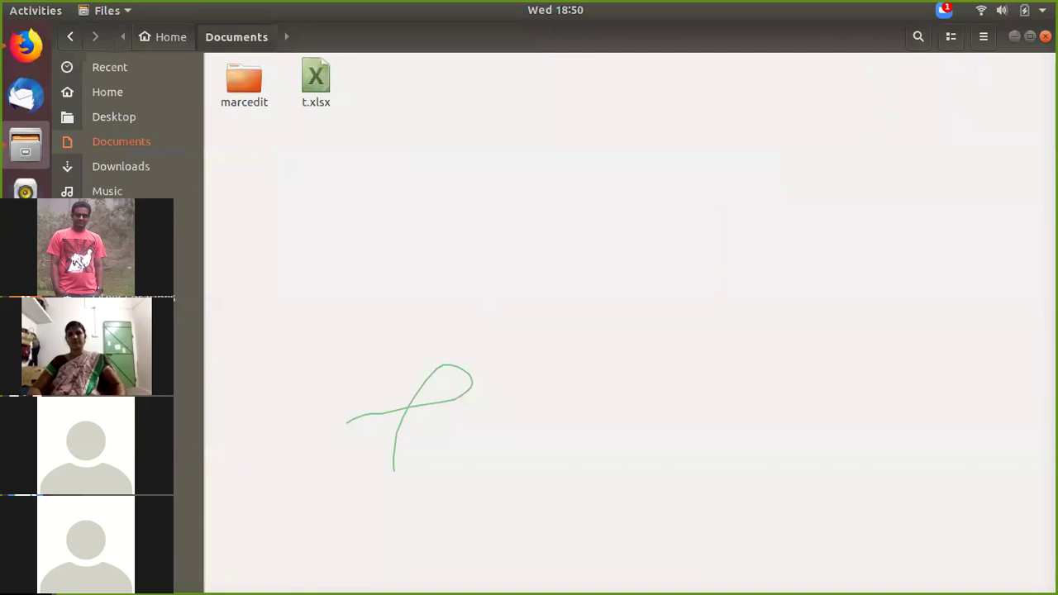
pyautogui.hotkey('ctrl', 'w')
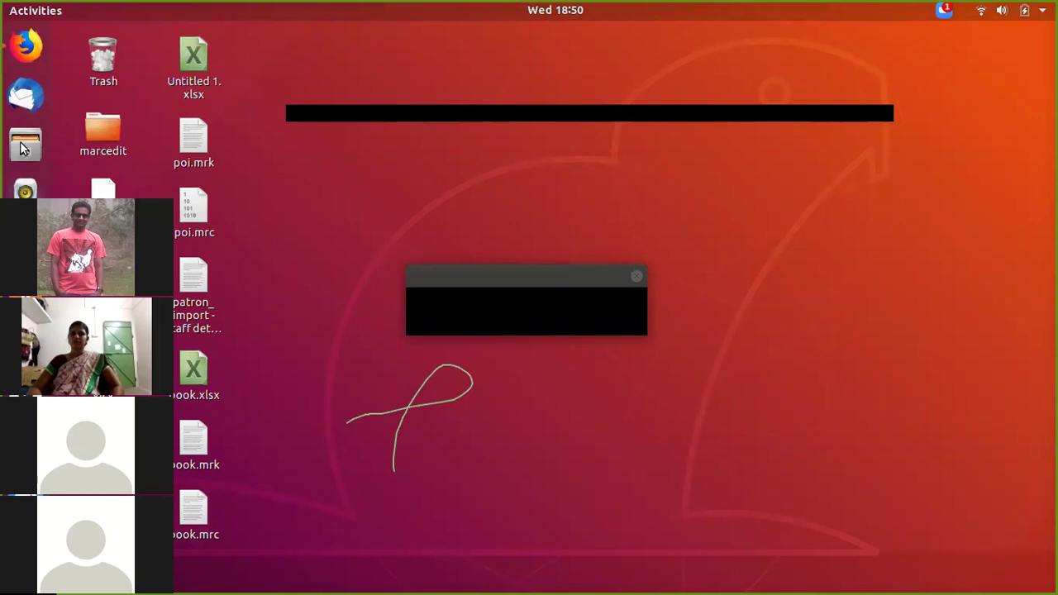
# Step: Browse Koha's Desktop files, cancel the File Upload dialog, minimize Firefox and relaunch MarcEdit
pyautogui.click(25, 47)
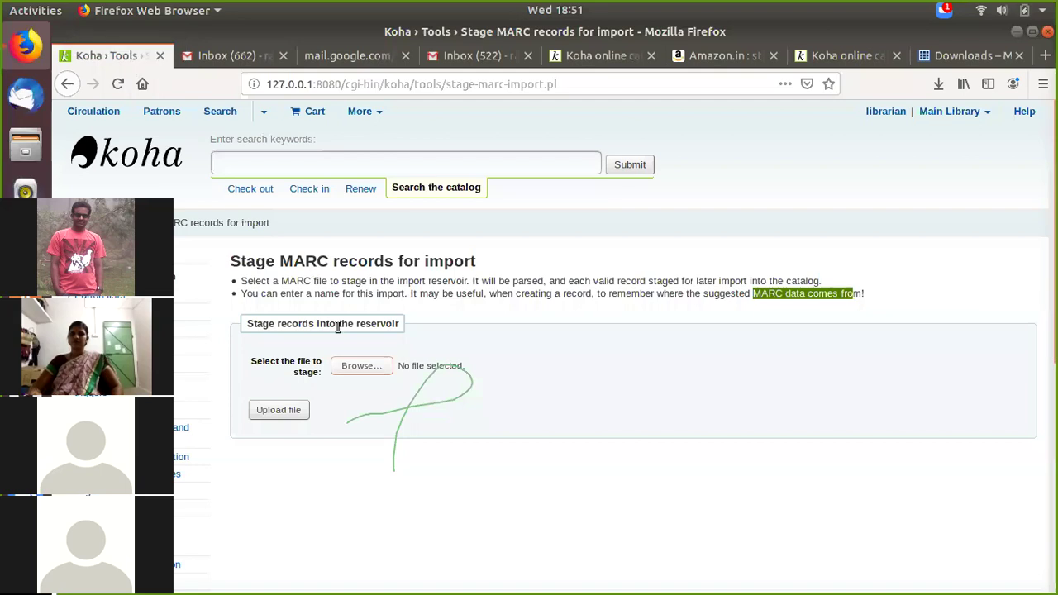
pyautogui.click(355, 366)
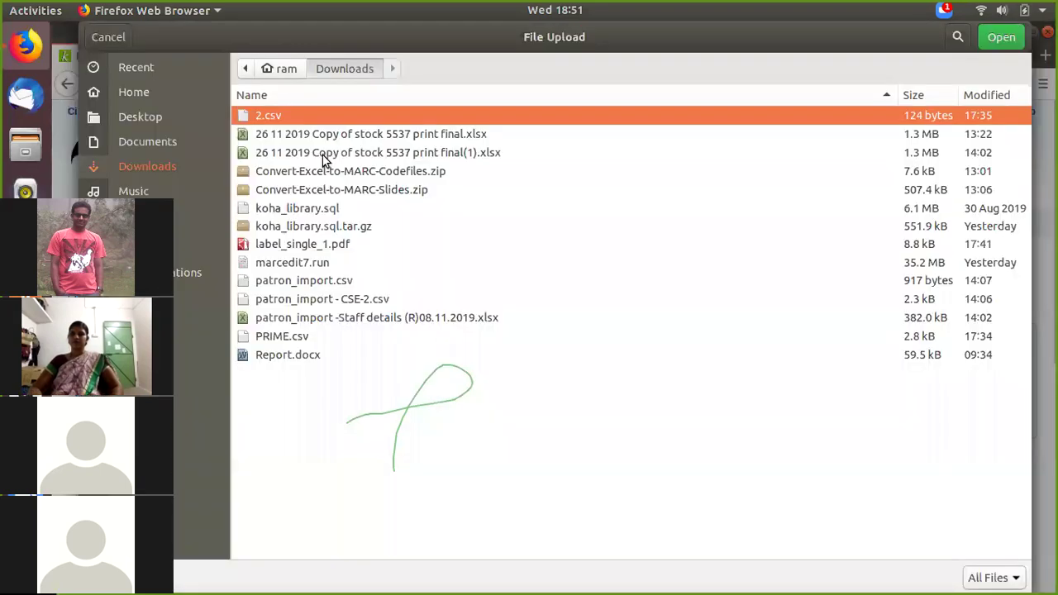
pyautogui.click(151, 120)
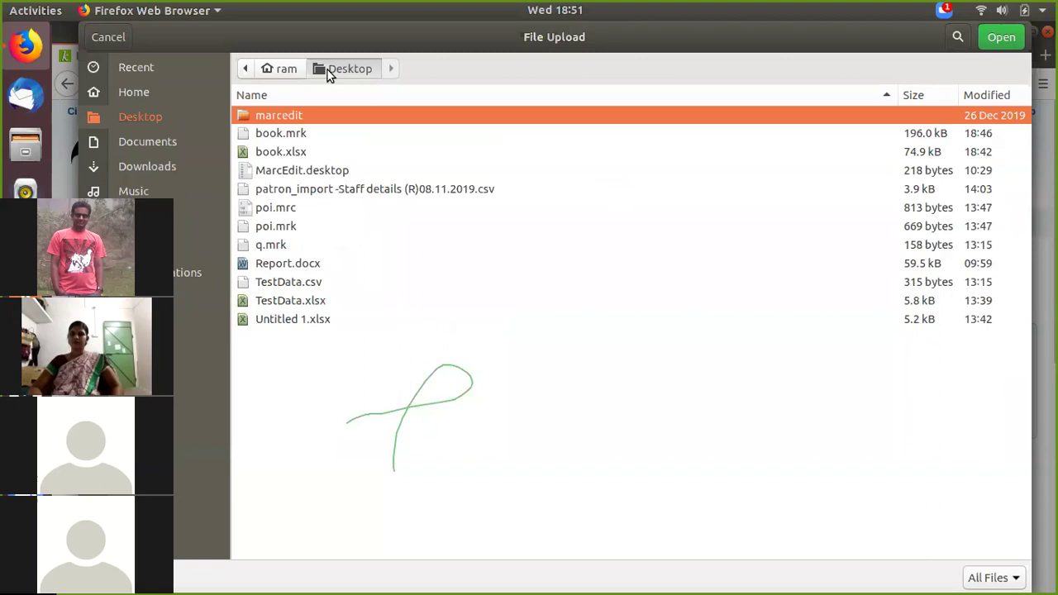
pyautogui.click(109, 39)
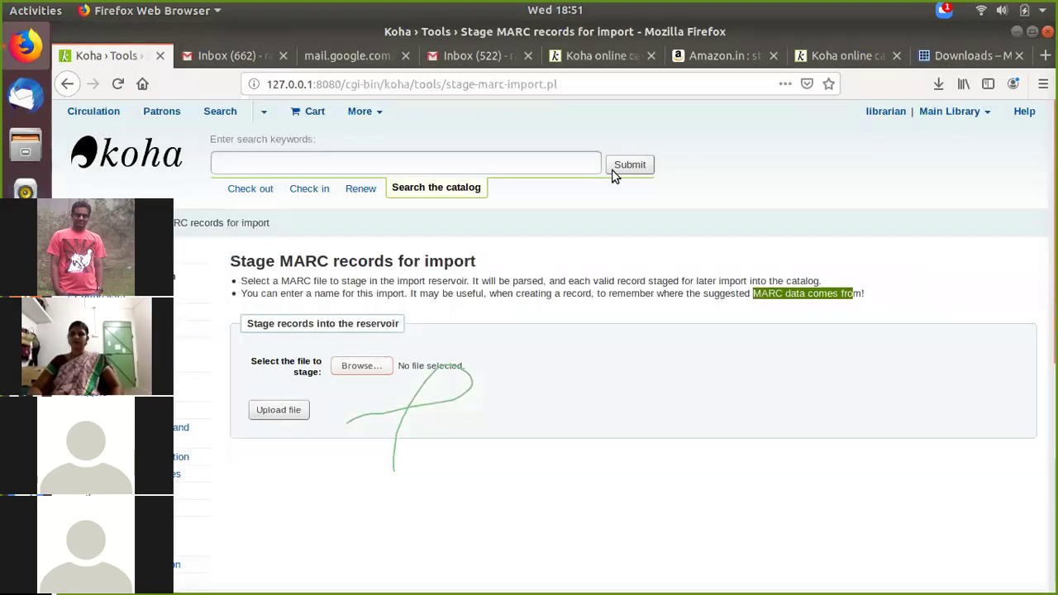
pyautogui.click(1015, 33)
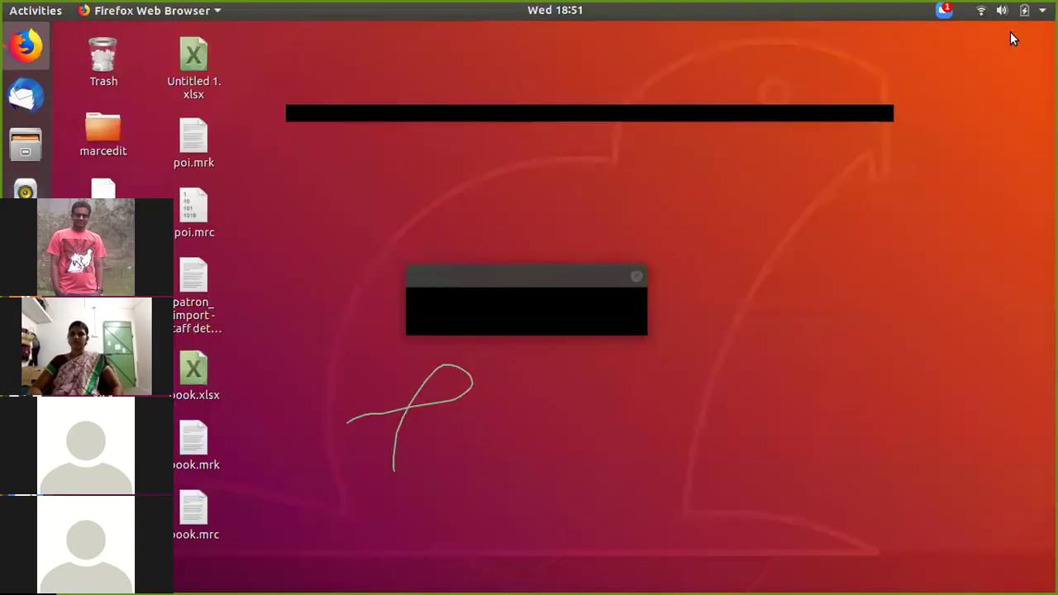
pyautogui.click(104, 187)
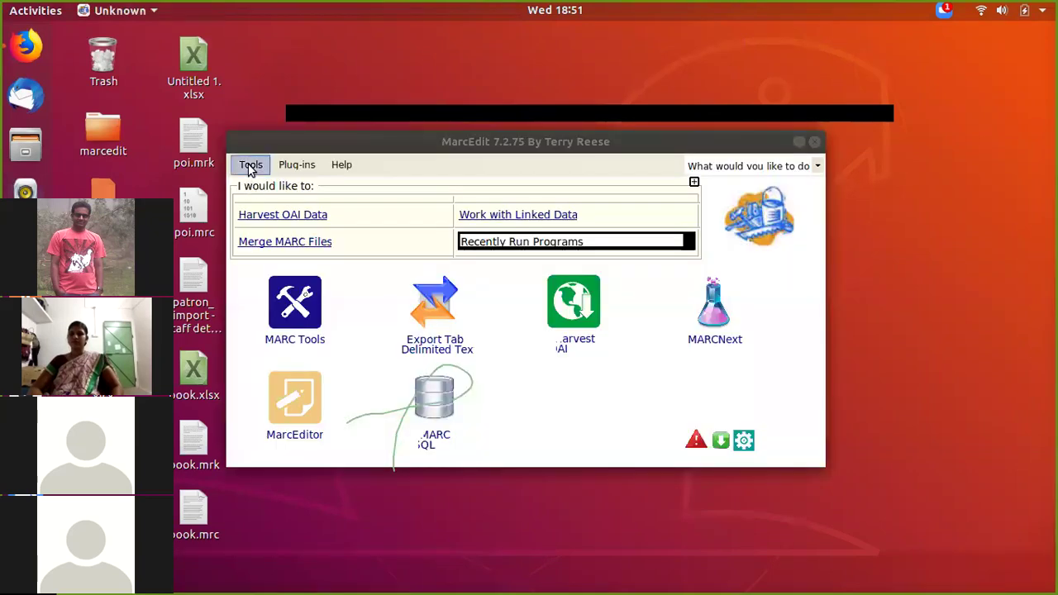
# Step: Set MARC Tools' operation to MarcMaker with Desktop/book.mrk as the input file
pyautogui.click(250, 164)
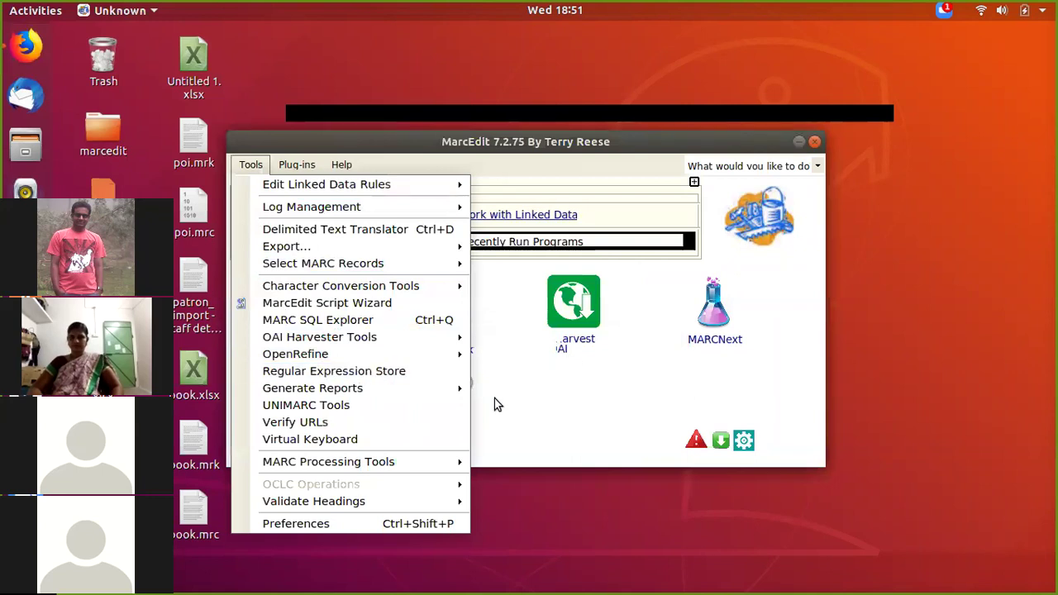
pyautogui.moveTo(394, 469); pyautogui.dragTo(349, 423)
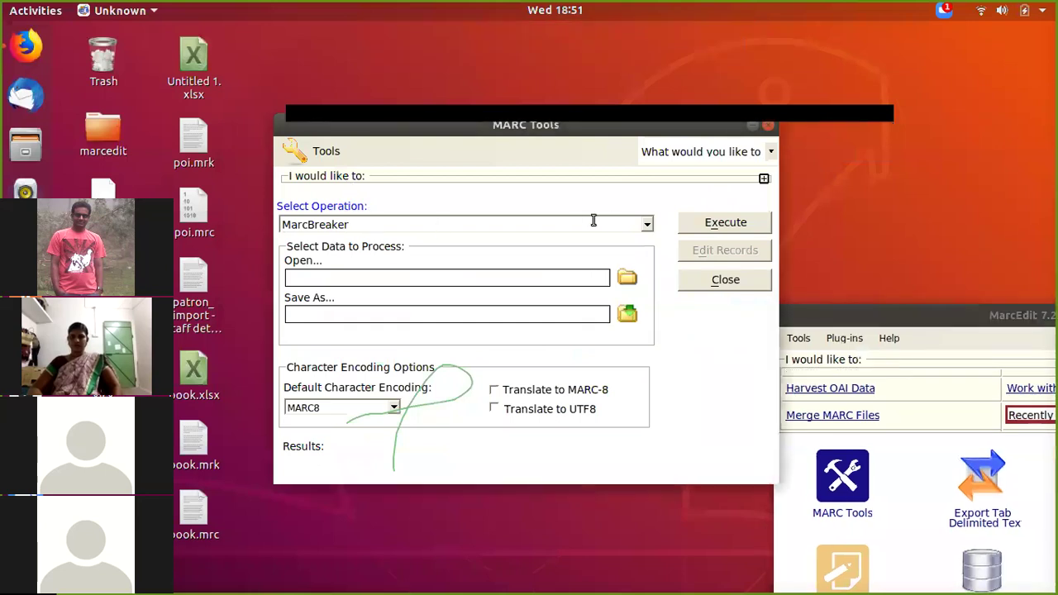
pyautogui.click(641, 225)
pyautogui.click(644, 225)
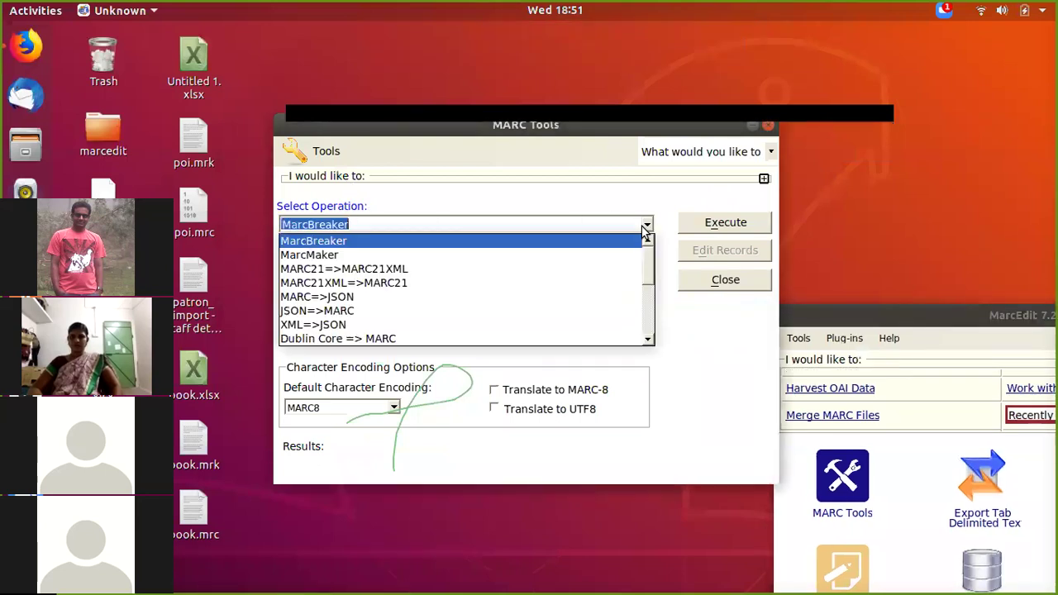
pyautogui.click(636, 255)
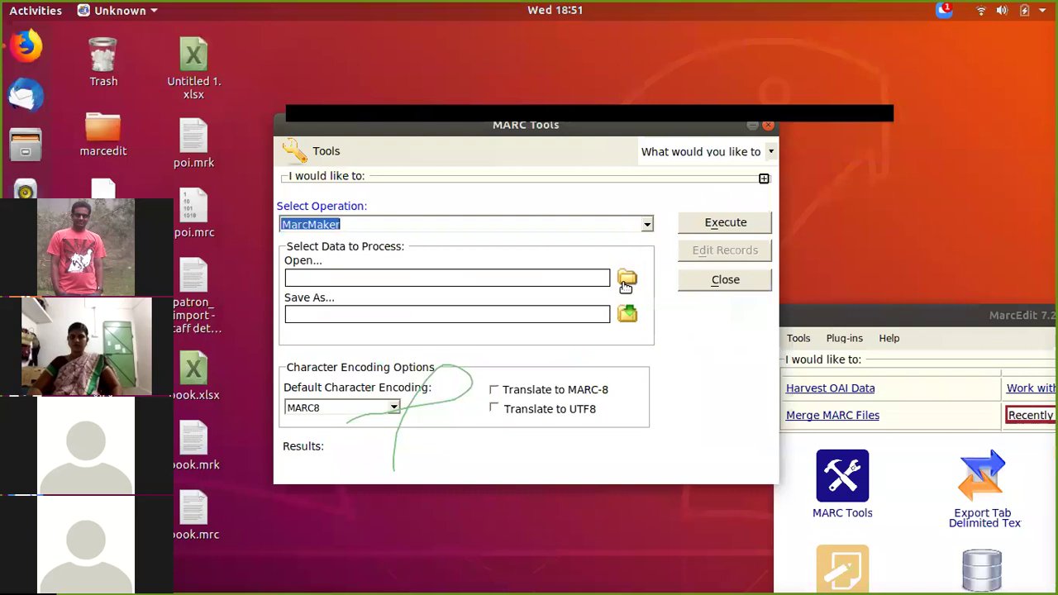
pyautogui.click(626, 281)
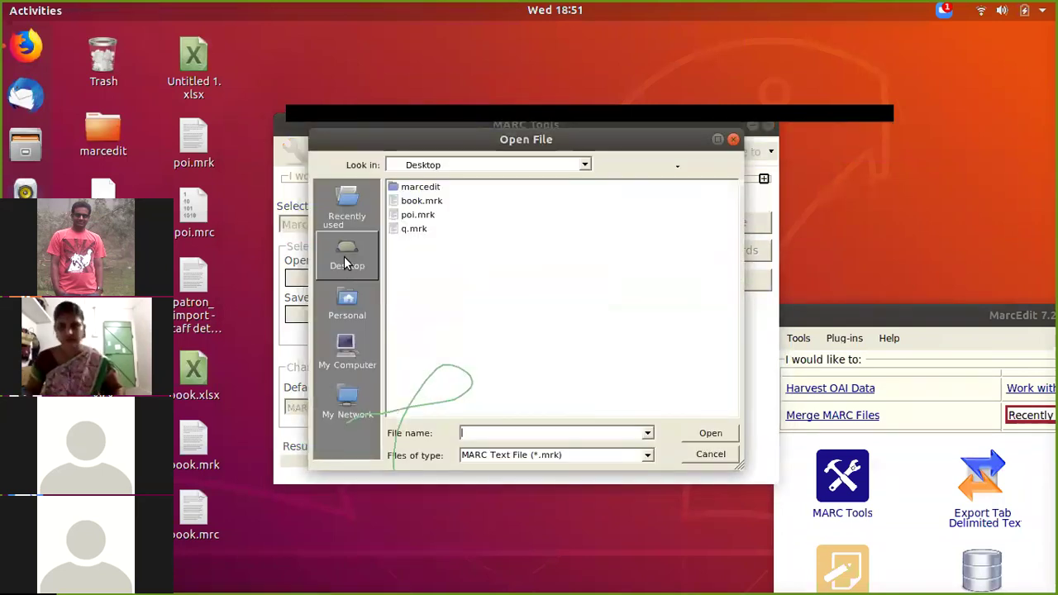
pyautogui.click(345, 261)
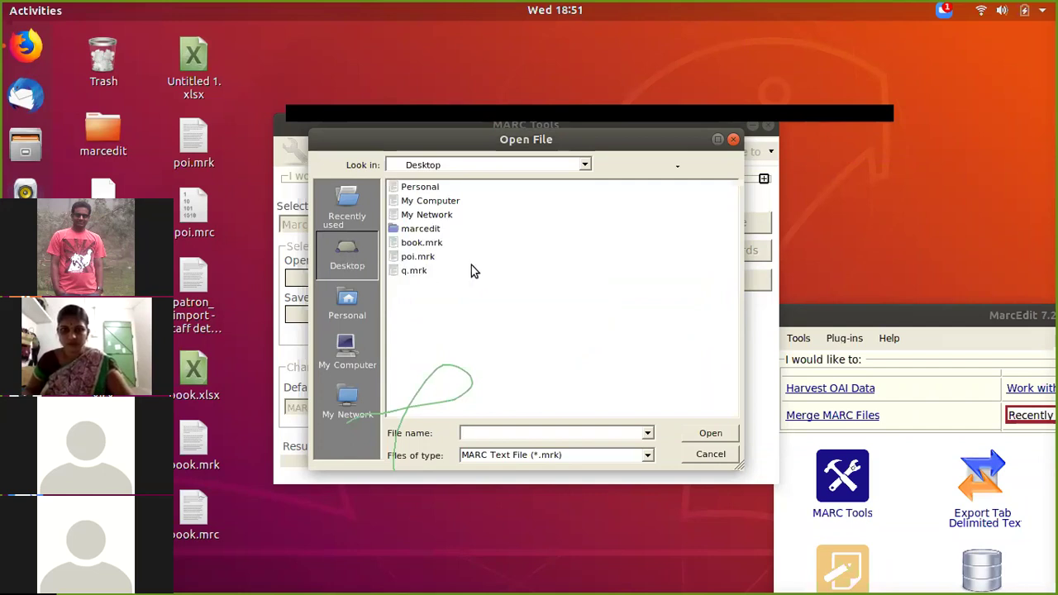
pyautogui.click(431, 243)
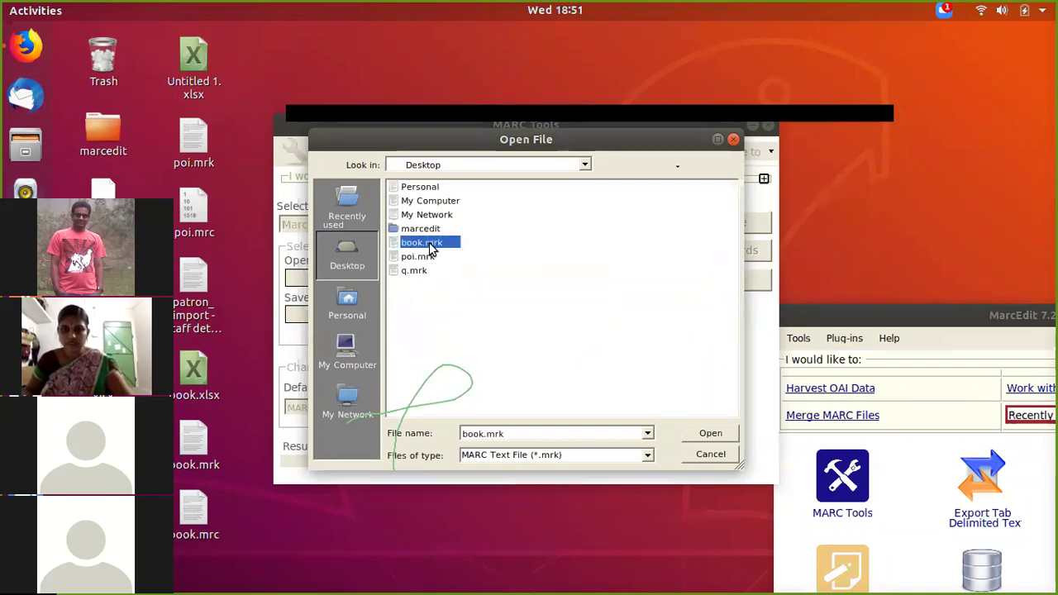
pyautogui.click(709, 434)
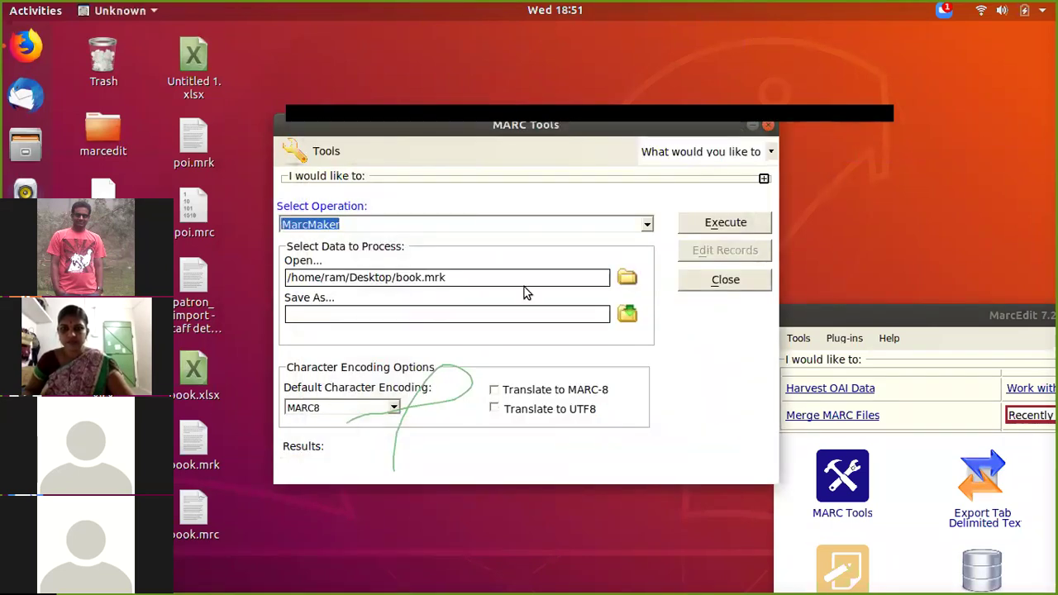
# Step: Save the output as koha.mrc on the Desktop and run the MarcMaker conversion
pyautogui.click(627, 317)
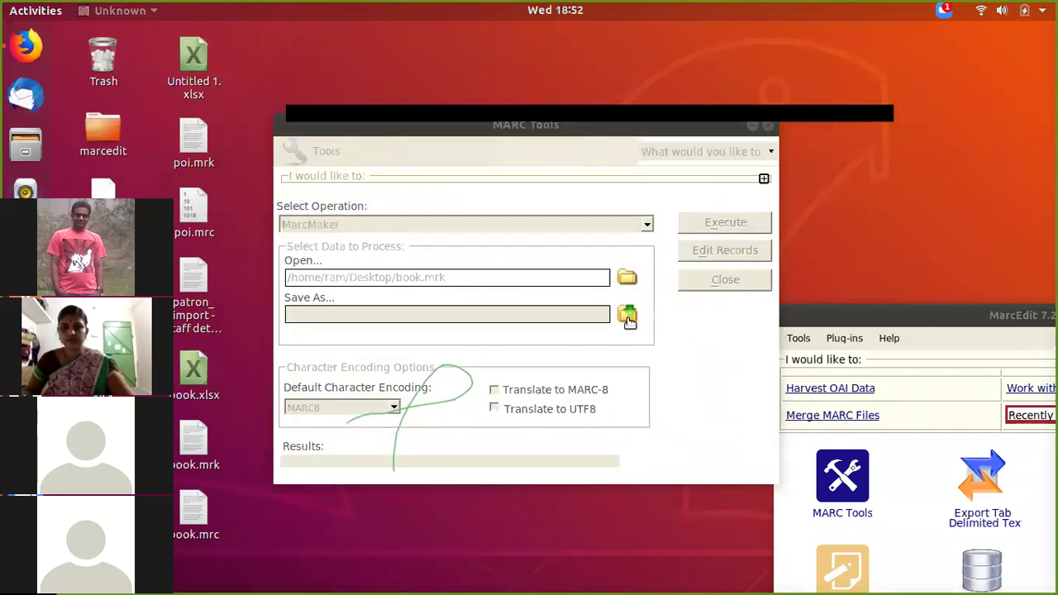
pyautogui.press('BackSpace')
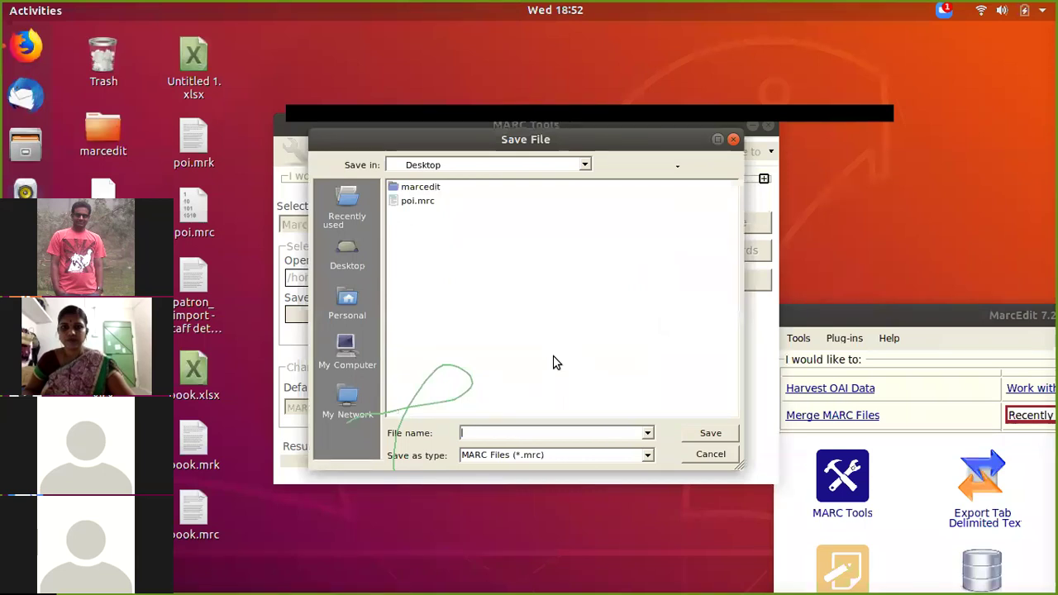
pyautogui.write('koha')
pyautogui.click(711, 432)
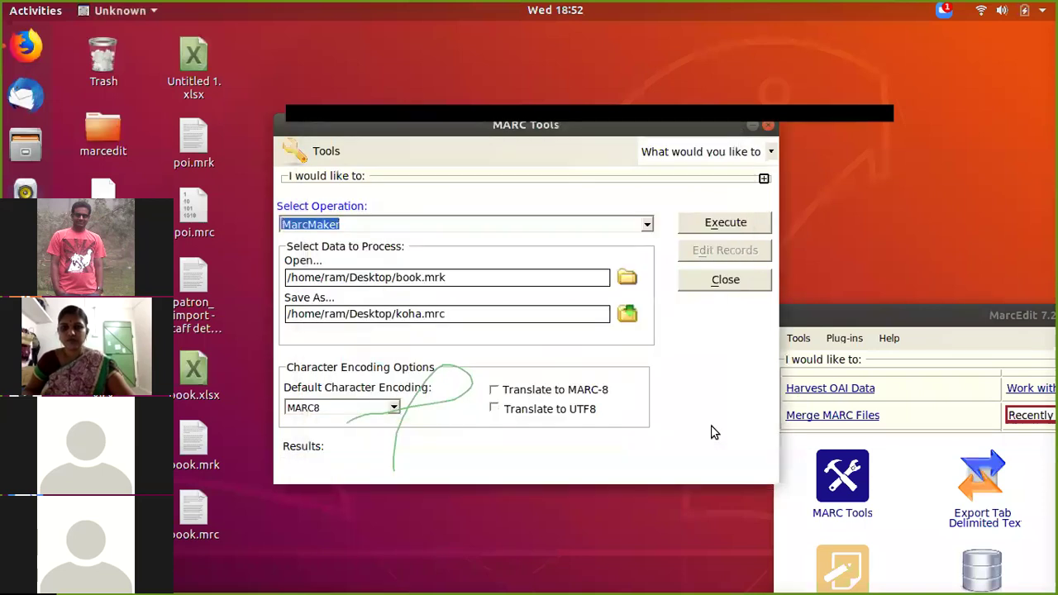
pyautogui.click(752, 230)
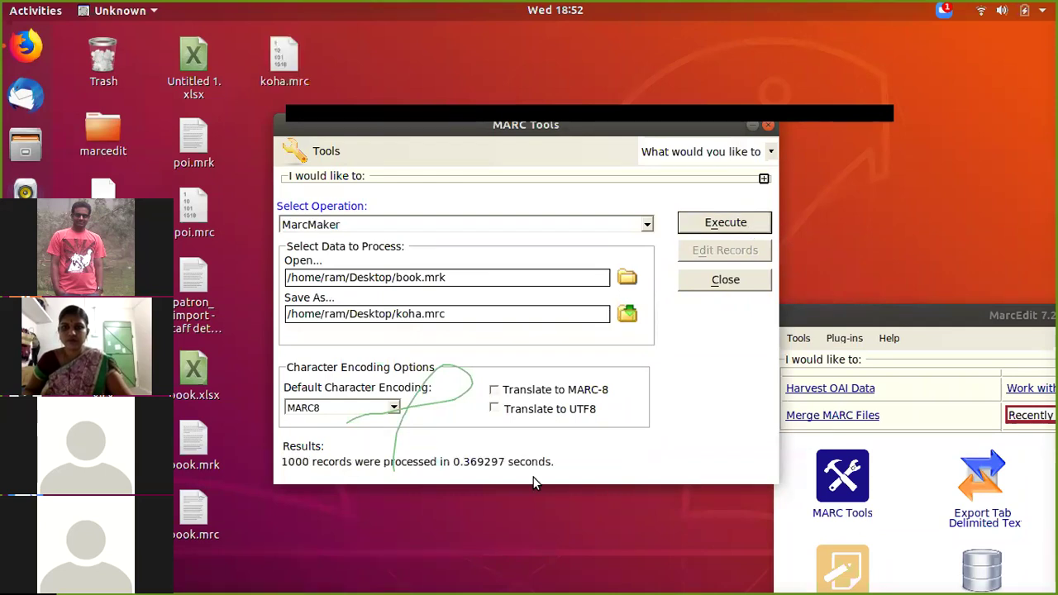
# Step: Confirm the 1000 processed records, then close MARC Tools and the MarcEdit window
pyautogui.moveTo(282, 461); pyautogui.dragTo(555, 464)
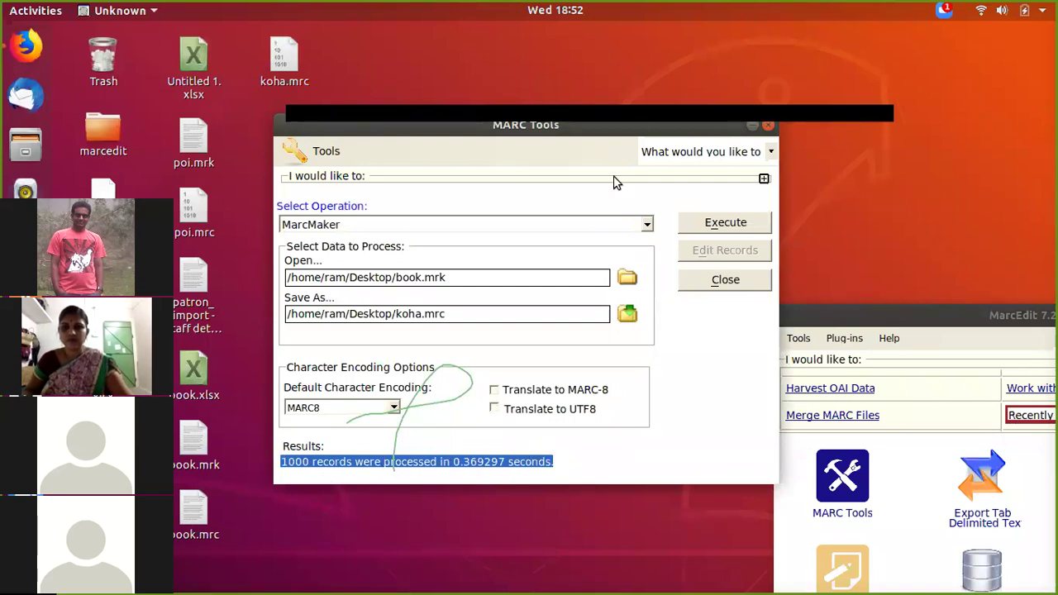
pyautogui.click(768, 126)
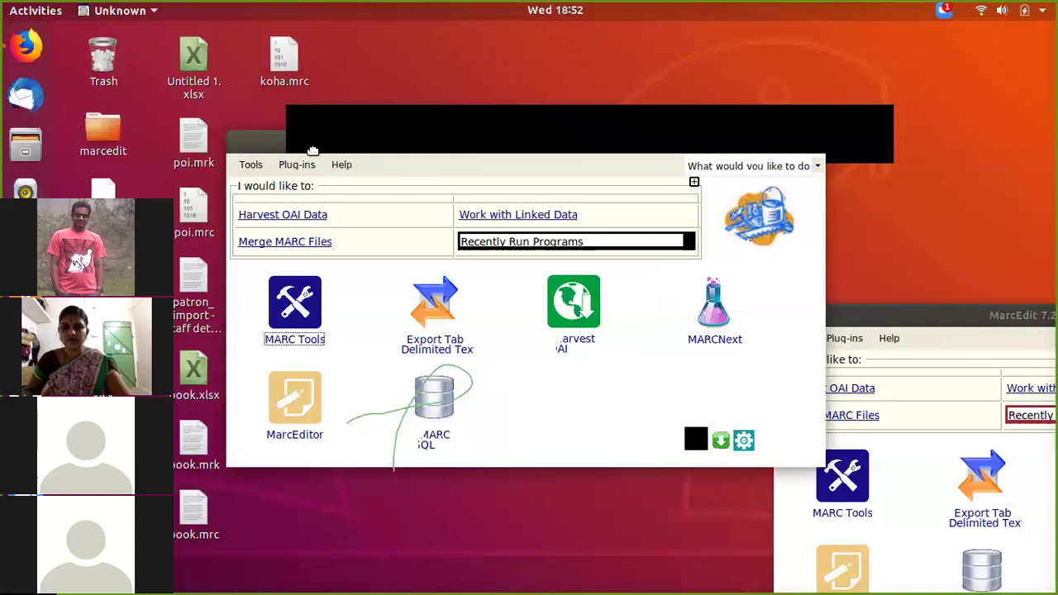
pyautogui.moveTo(310, 149); pyautogui.dragTo(326, 163)
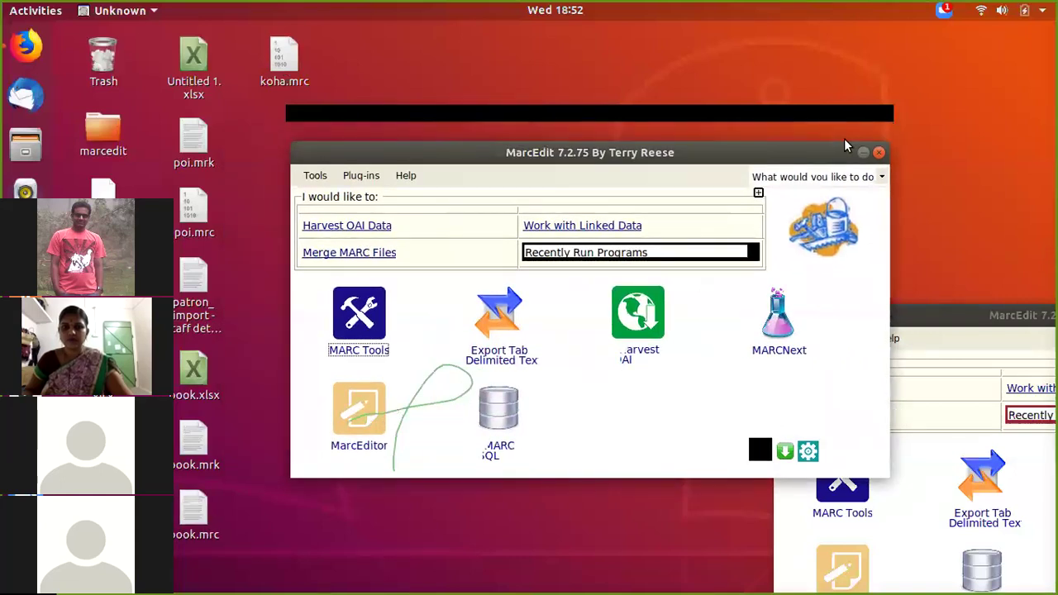
pyautogui.click(879, 153)
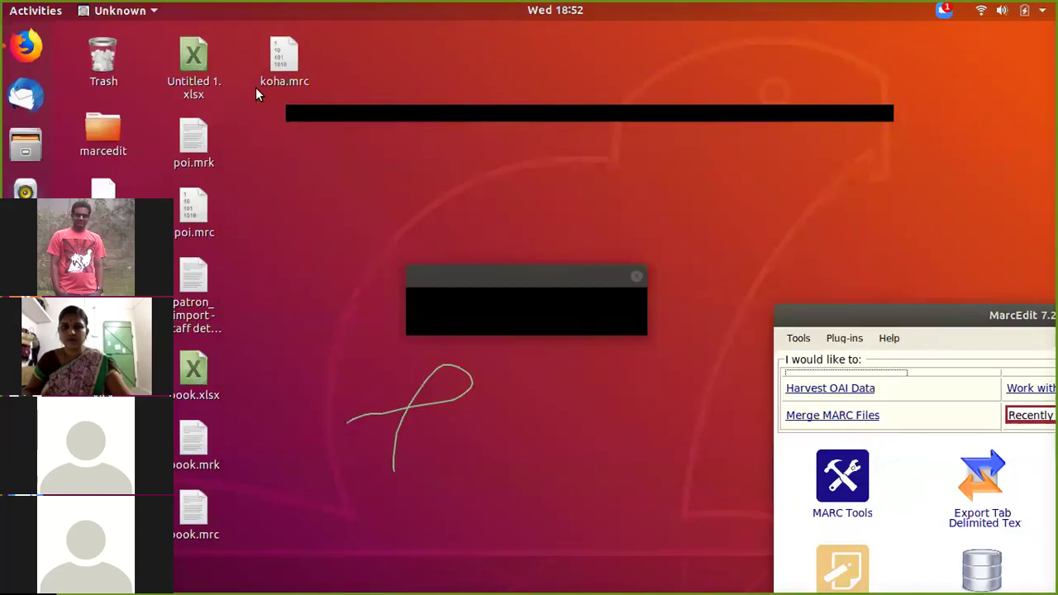
# Step: Choose koha.mrc from the Desktop as the file to stage in Koha
pyautogui.click(10, 43)
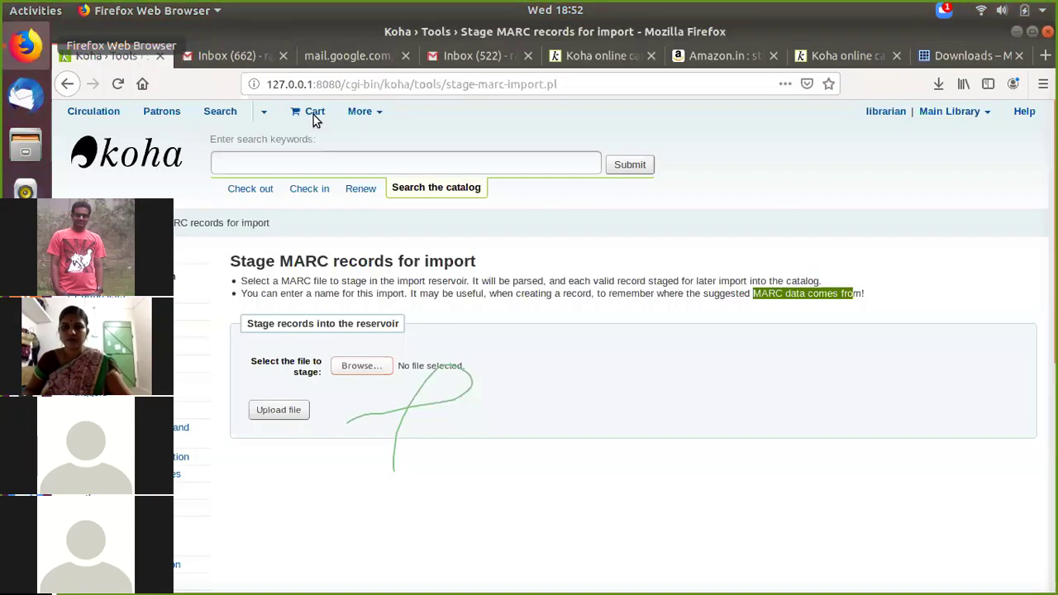
pyautogui.click(361, 367)
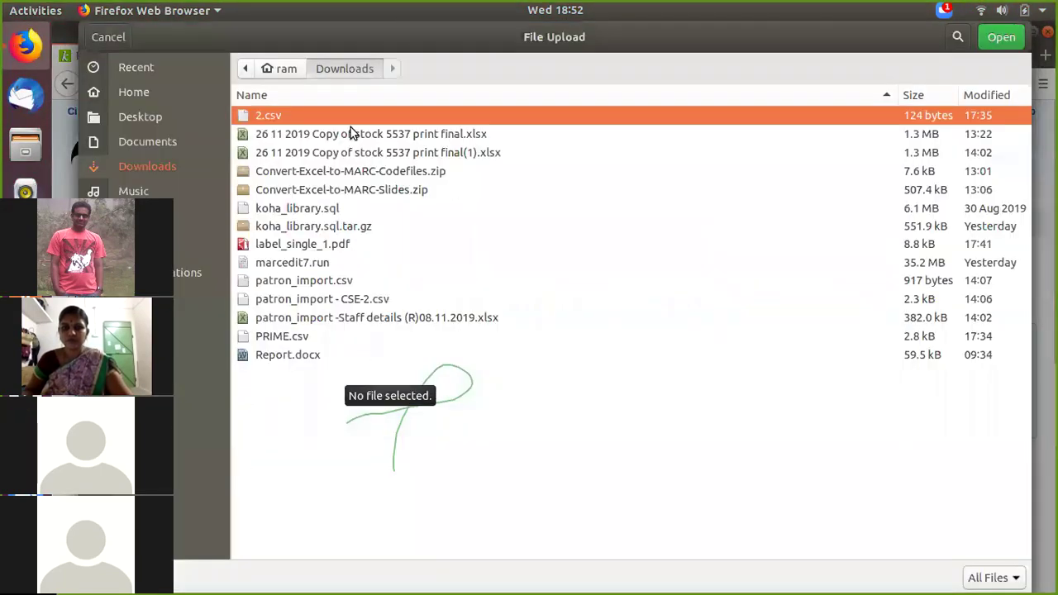
pyautogui.click(131, 114)
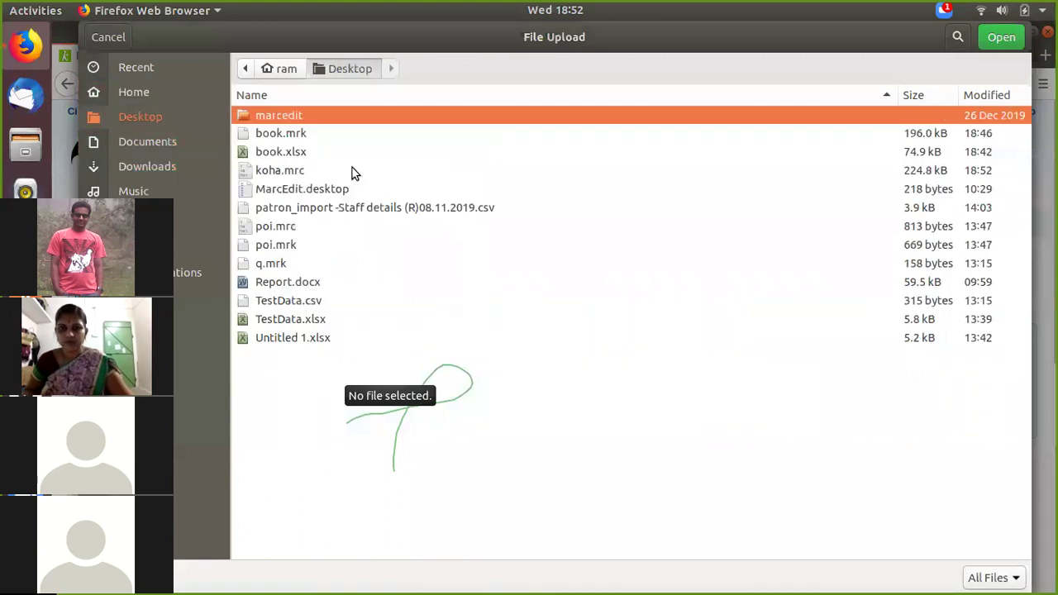
pyautogui.click(287, 173)
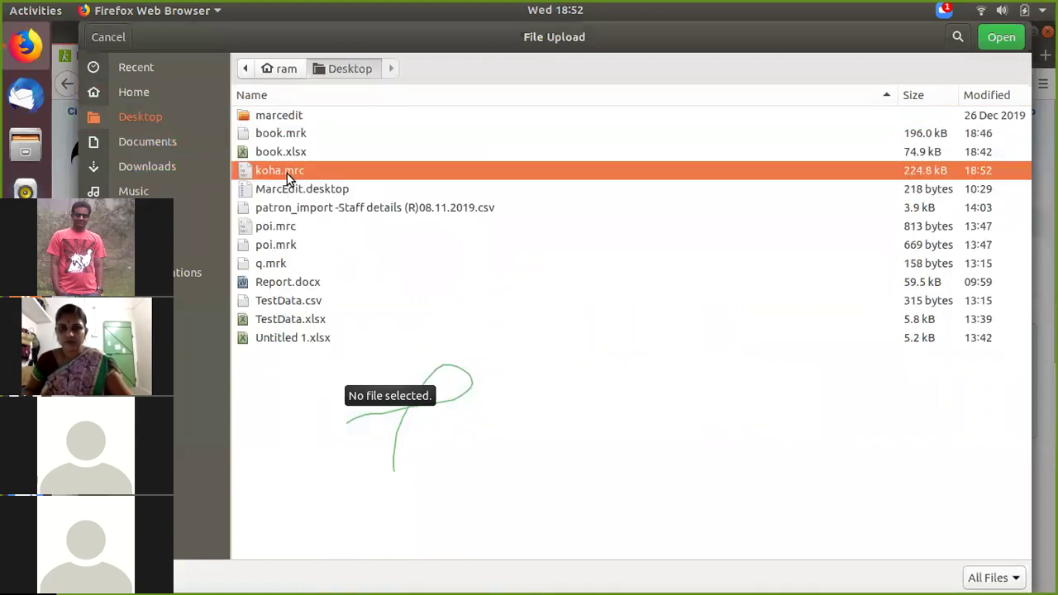
pyautogui.click(998, 36)
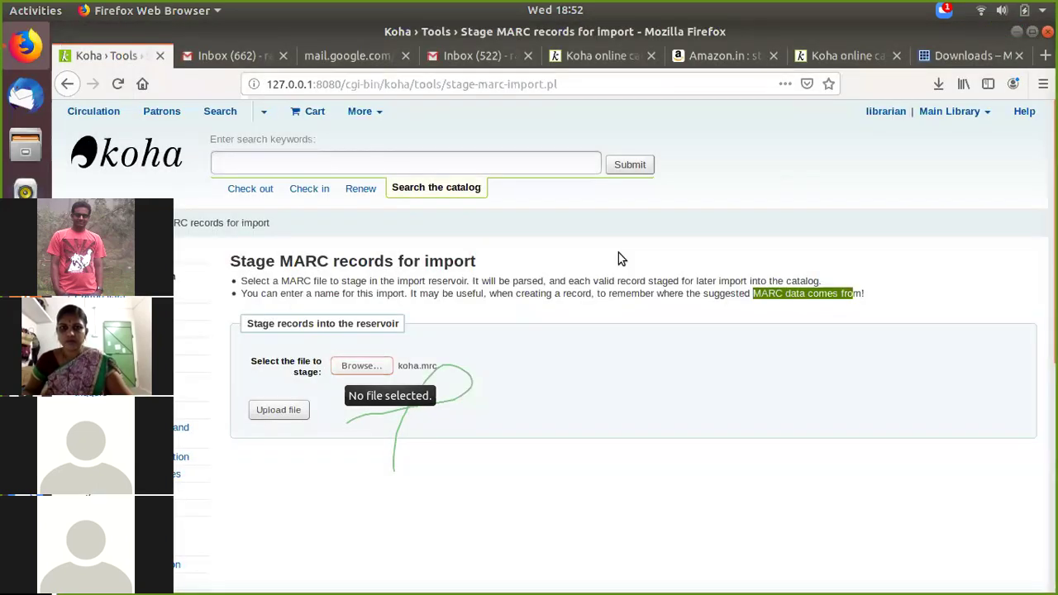
# Step: Upload koha.mrc and stage its records for import with the default settings
pyautogui.scroll(-1, 564, 387)
pyautogui.click(285, 324)
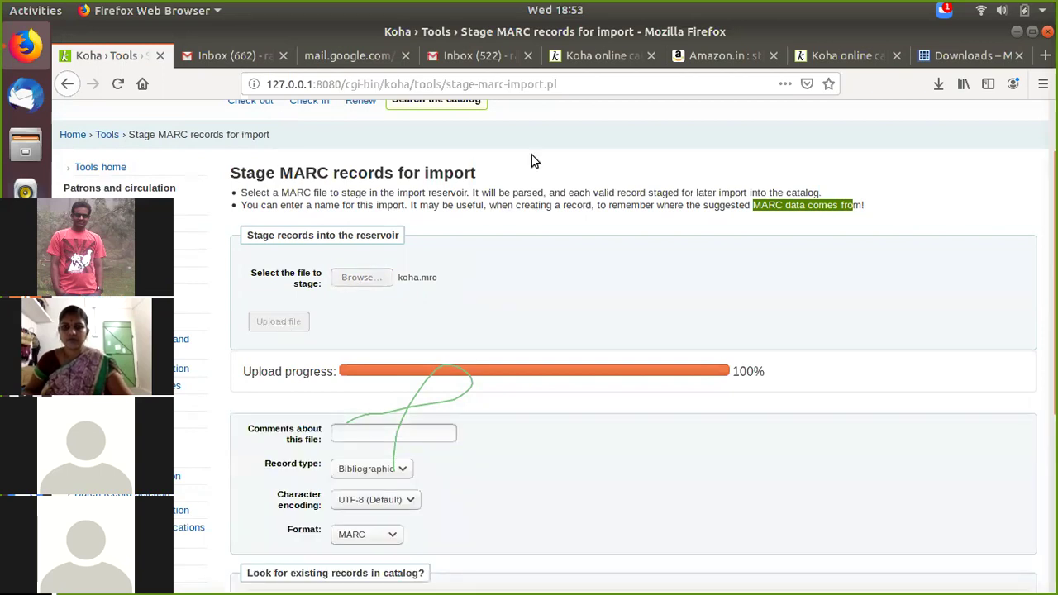
pyautogui.scroll(-5, 521, 326)
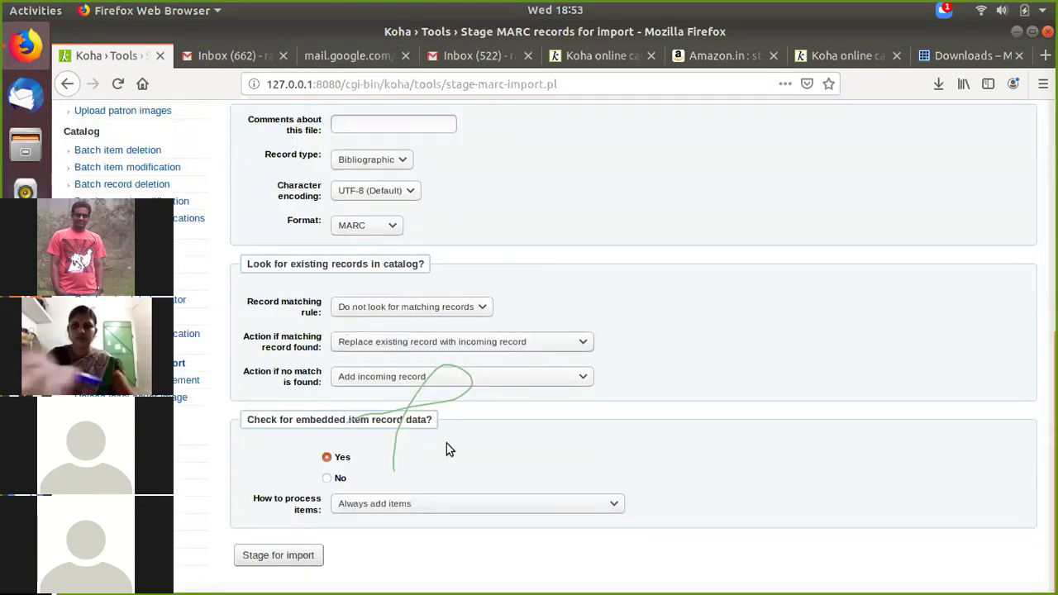
pyautogui.click(291, 559)
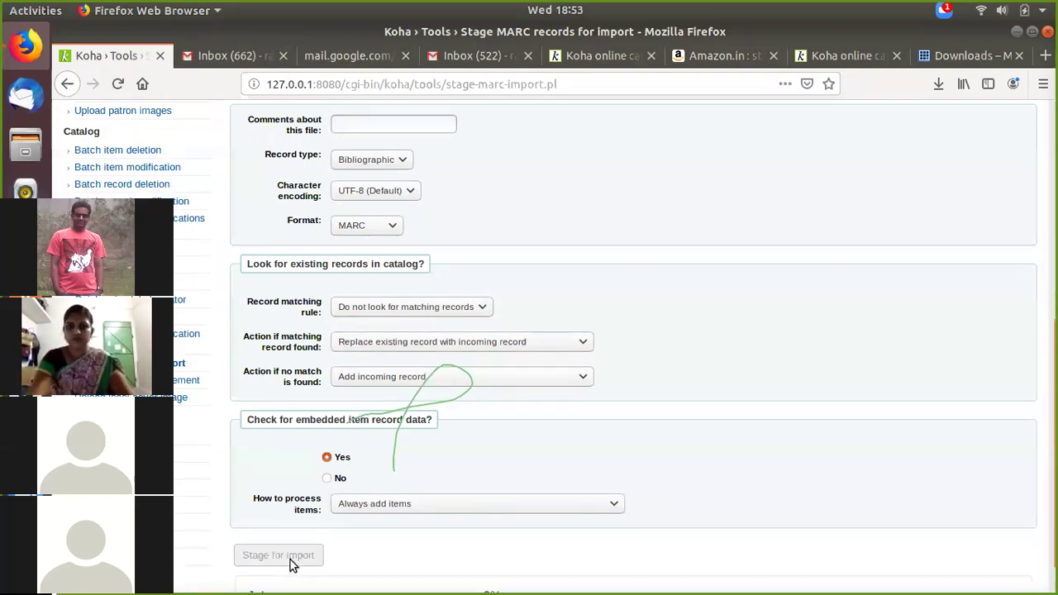
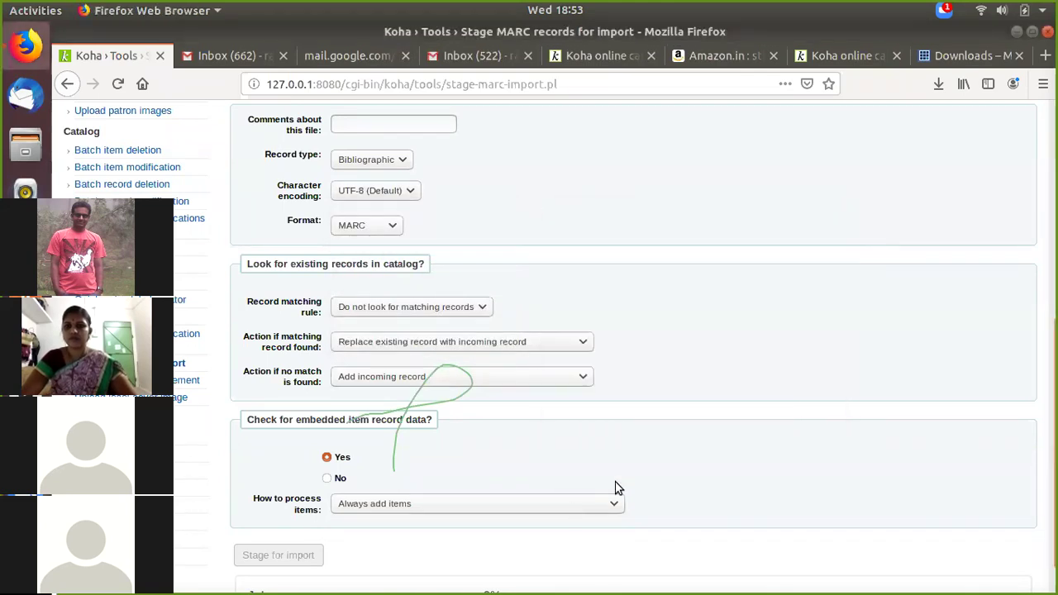
# Step: Open a new tab and load the Koha staff client at localhost:8080
pyautogui.scroll(-1, 662, 432)
pyautogui.scroll(9, 662, 432)
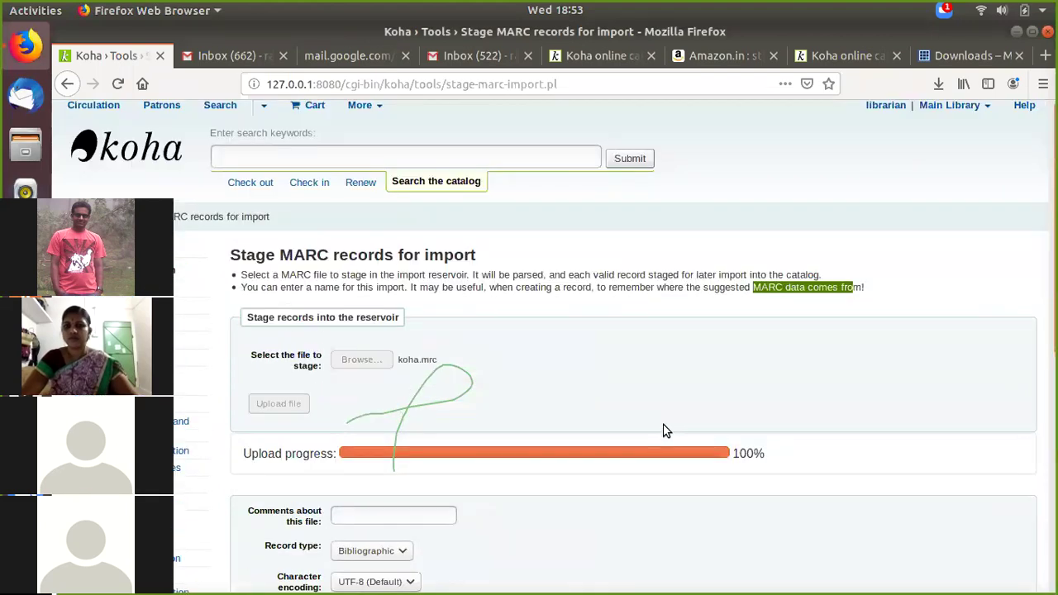
pyautogui.scroll(-9, 665, 502)
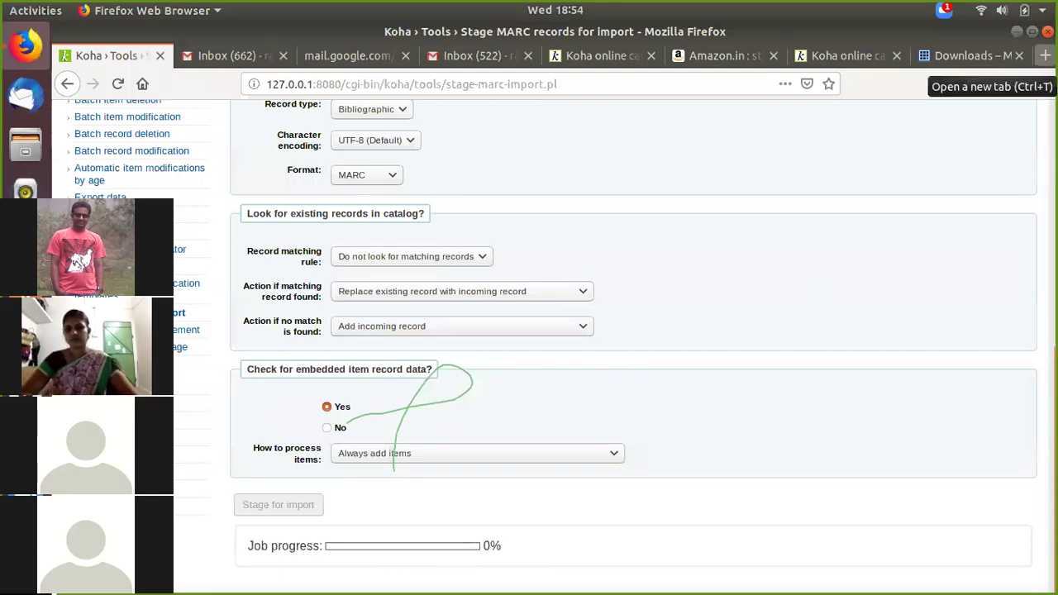
pyautogui.click(1045, 56)
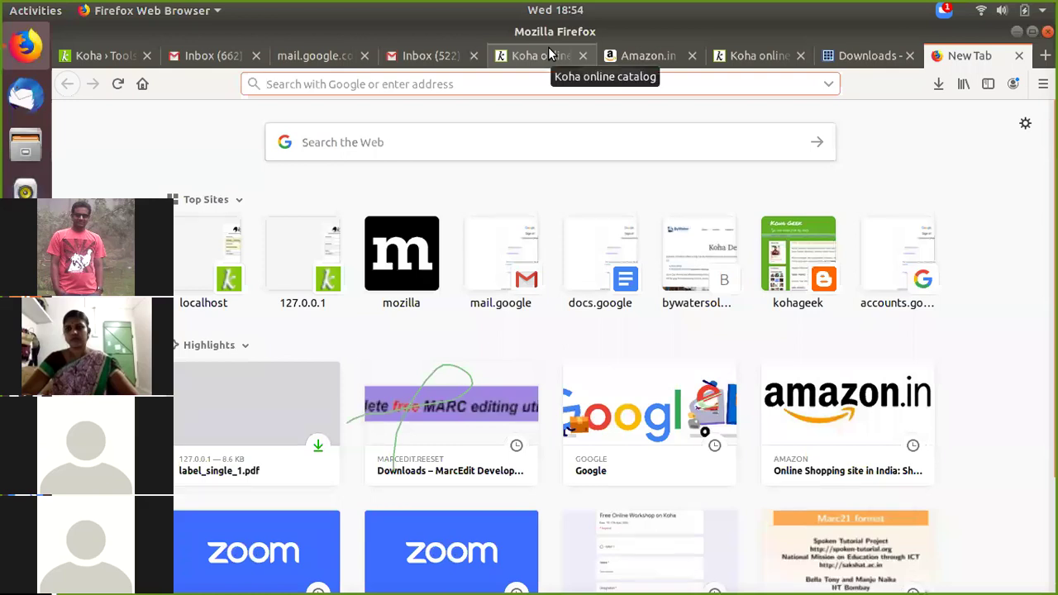
pyautogui.write('localhost:8080/')
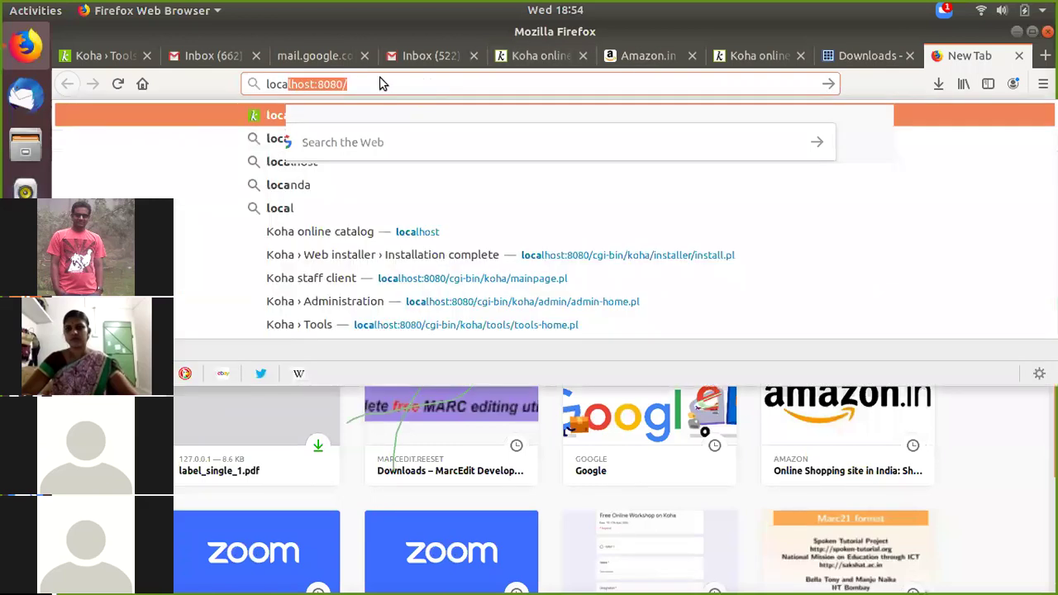
pyautogui.click(373, 82)
pyautogui.press('Return')
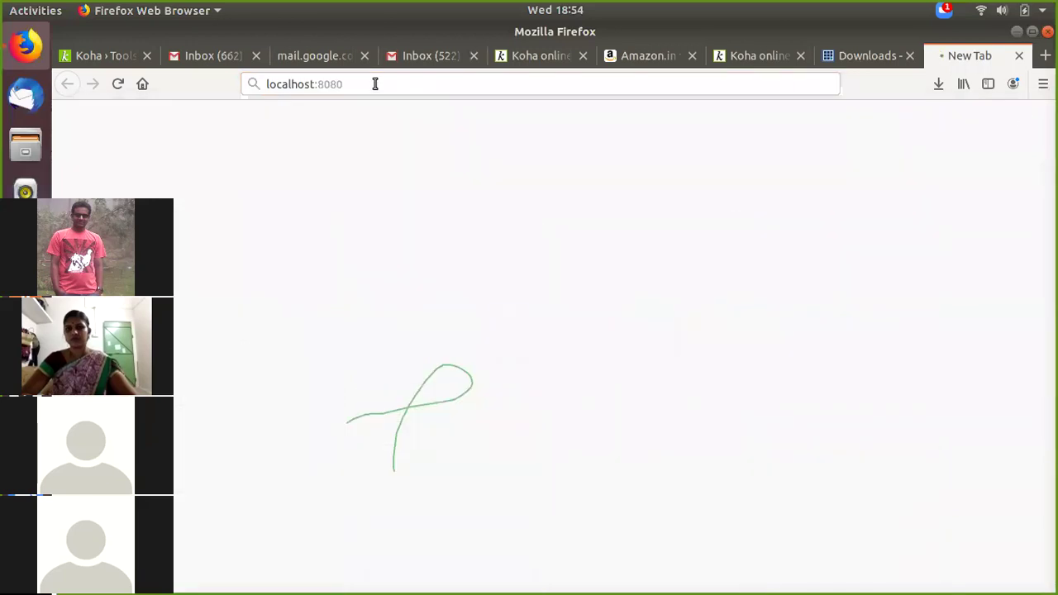
# Step: Close the MarcEdit downloads tab and the Amazon structural engineering results tab
pyautogui.click(851, 55)
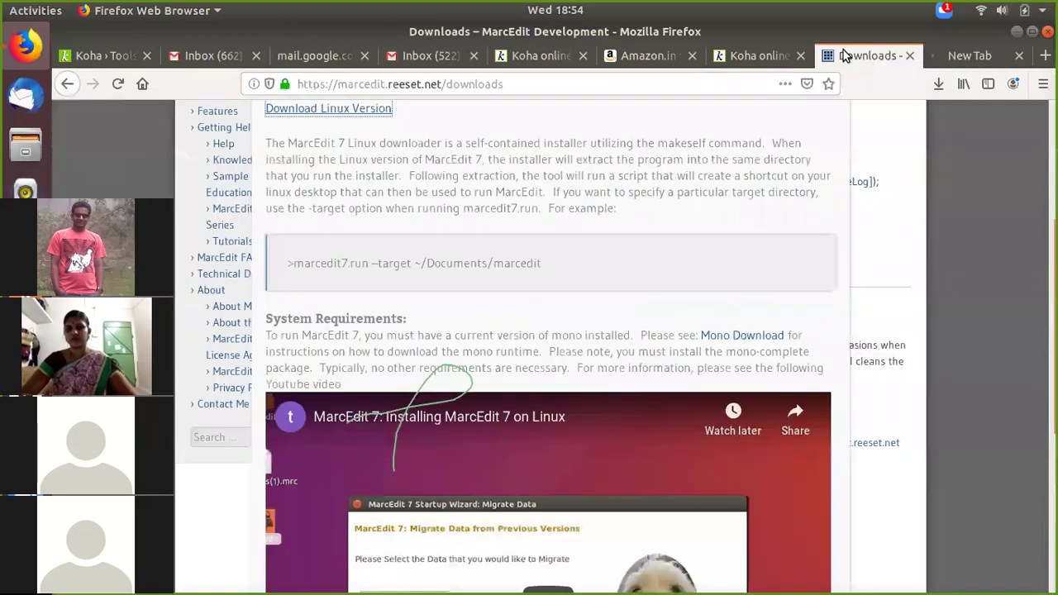
pyautogui.click(909, 56)
pyautogui.click(686, 58)
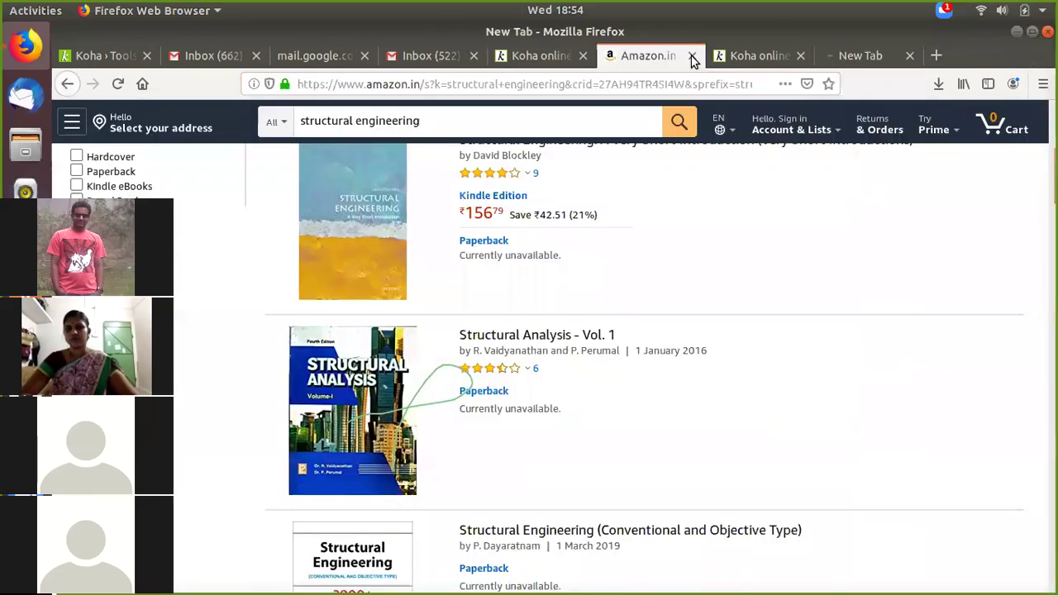
pyautogui.click(693, 56)
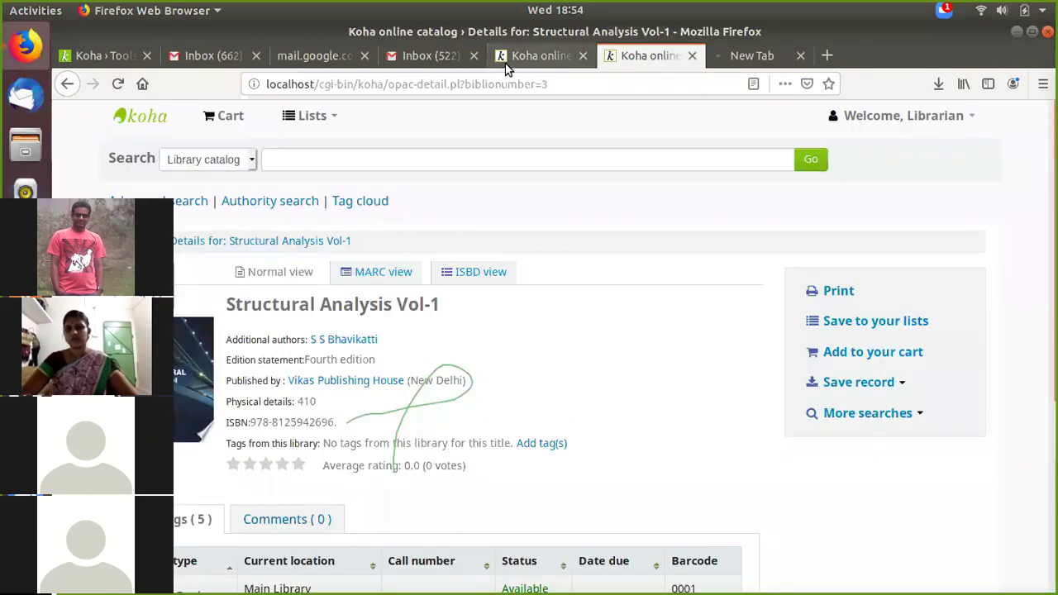
# Step: Look through the Gmail inboxes, open the webinar attendance email, then return to the Koha tab
pyautogui.click(507, 68)
pyautogui.click(455, 58)
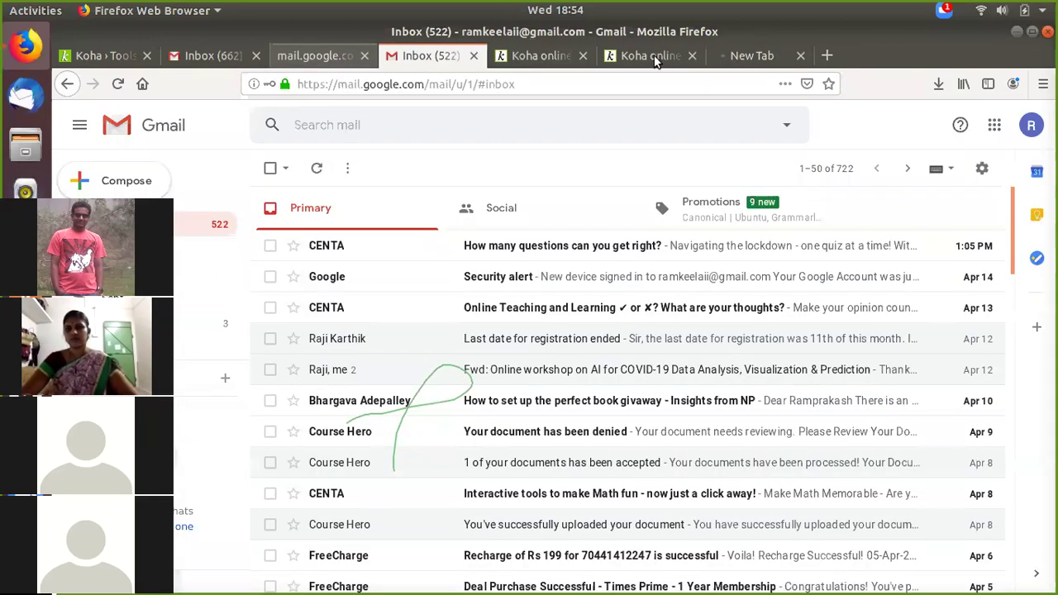
pyautogui.hotkey('ctrl', '2')
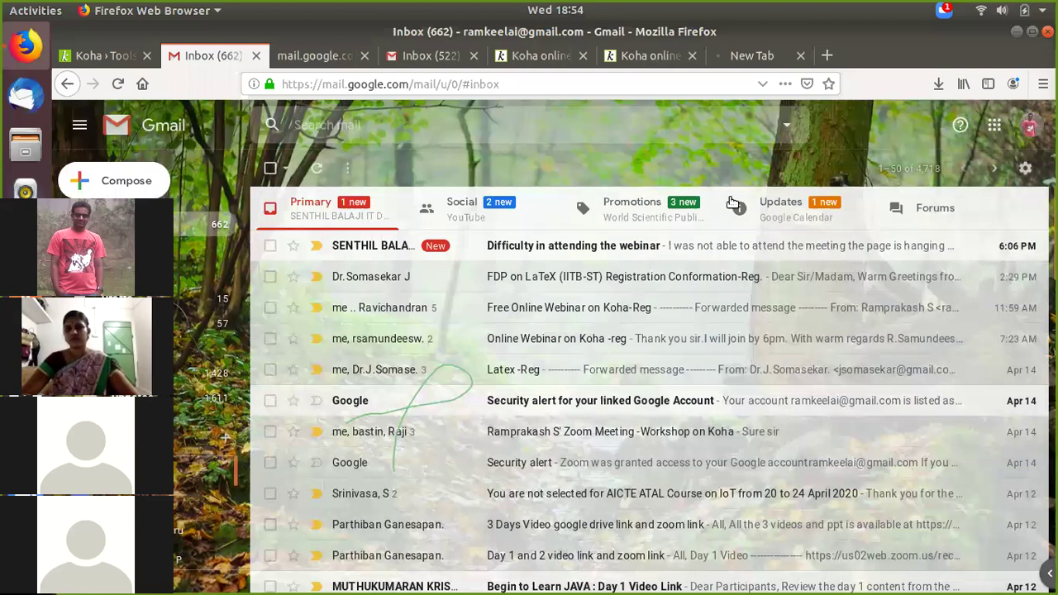
pyautogui.click(671, 256)
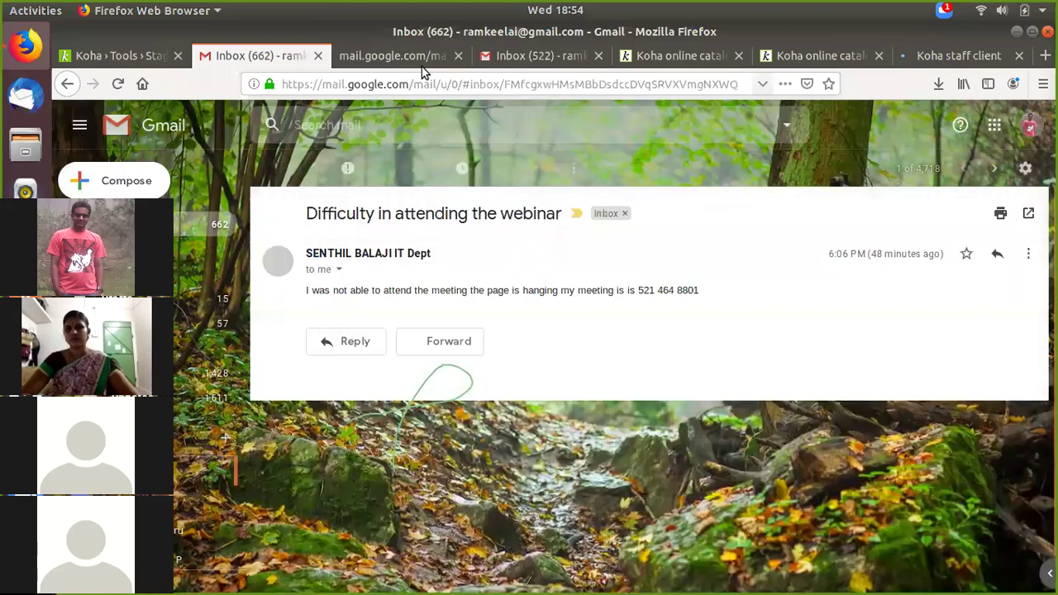
pyautogui.hotkey('ctrl', '7')
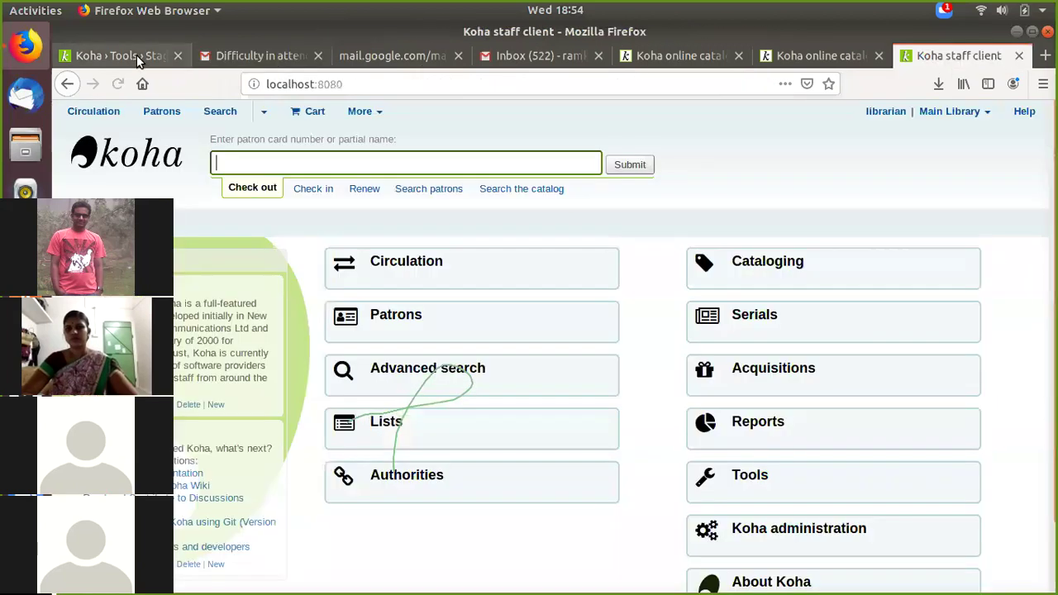
# Step: Check the Stage MARC records page, then open Koha administration from the staff home page
pyautogui.click(139, 60)
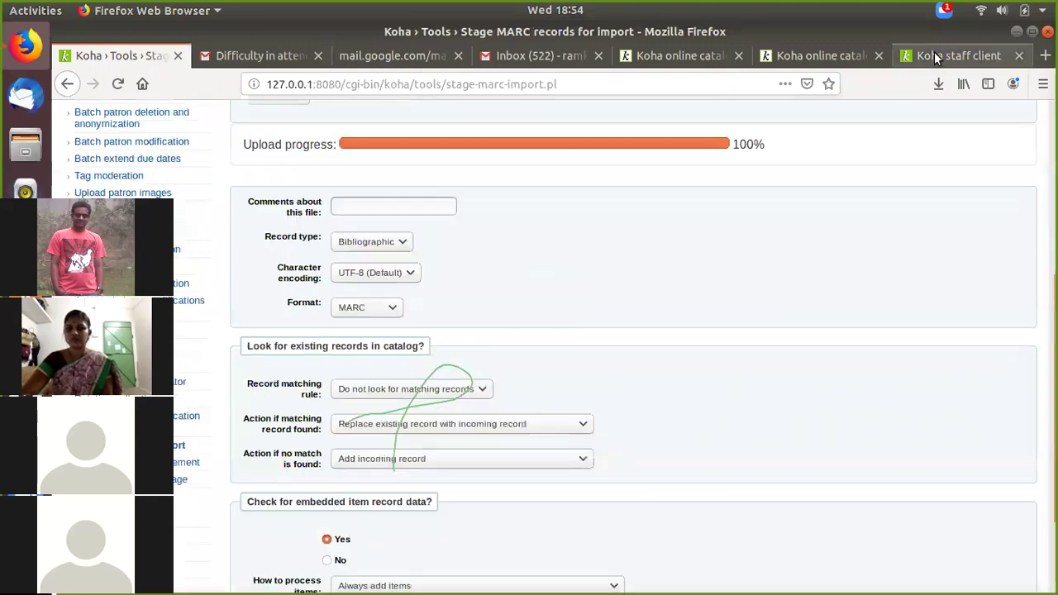
pyautogui.scroll(-3, 679, 383)
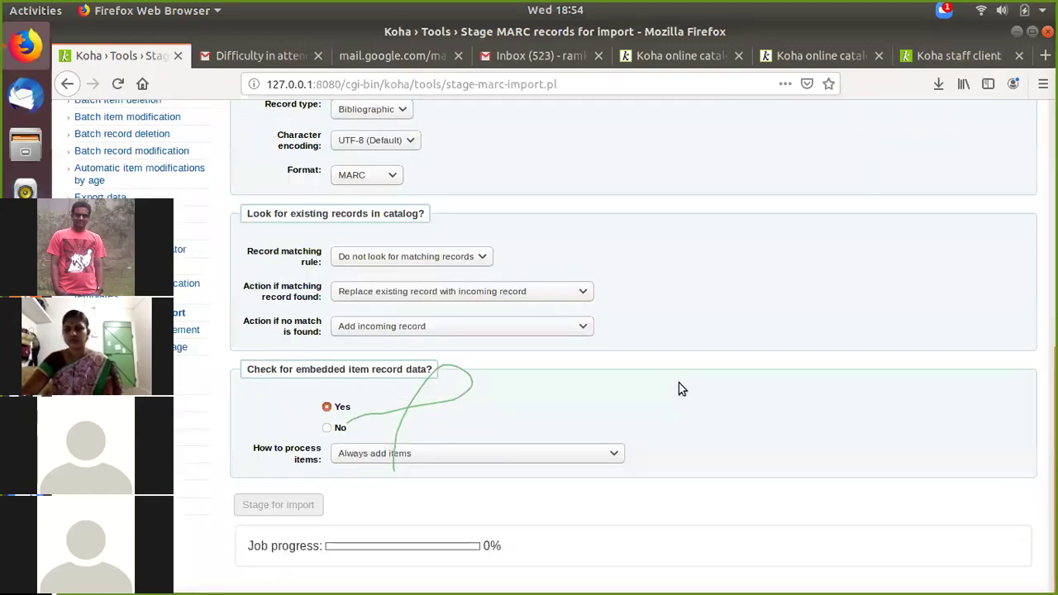
pyautogui.scroll(4, 678, 389)
pyautogui.click(946, 54)
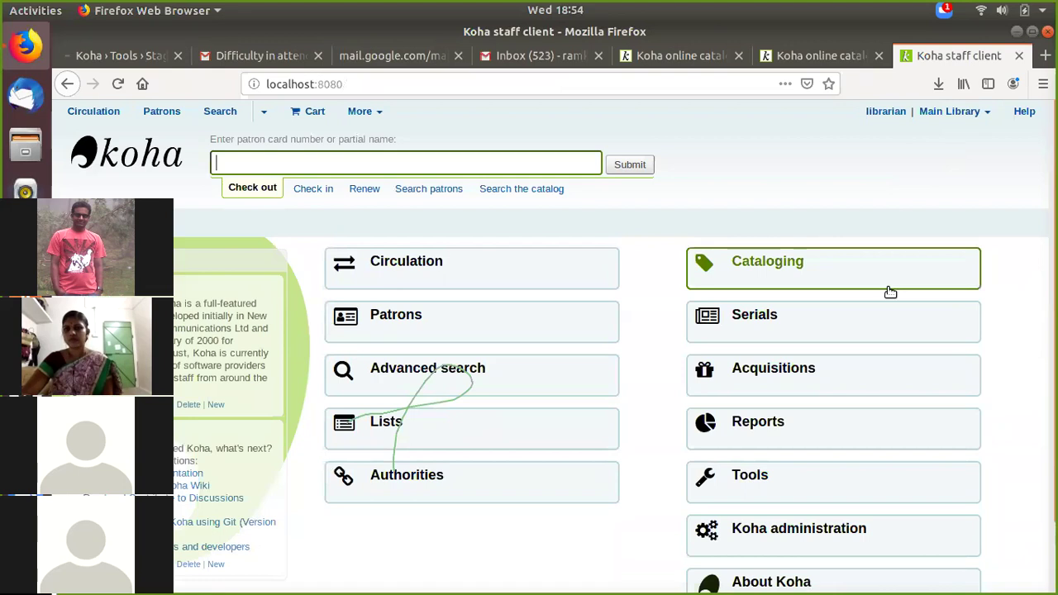
pyautogui.scroll(-1, 885, 368)
pyautogui.scroll(-1, 850, 399)
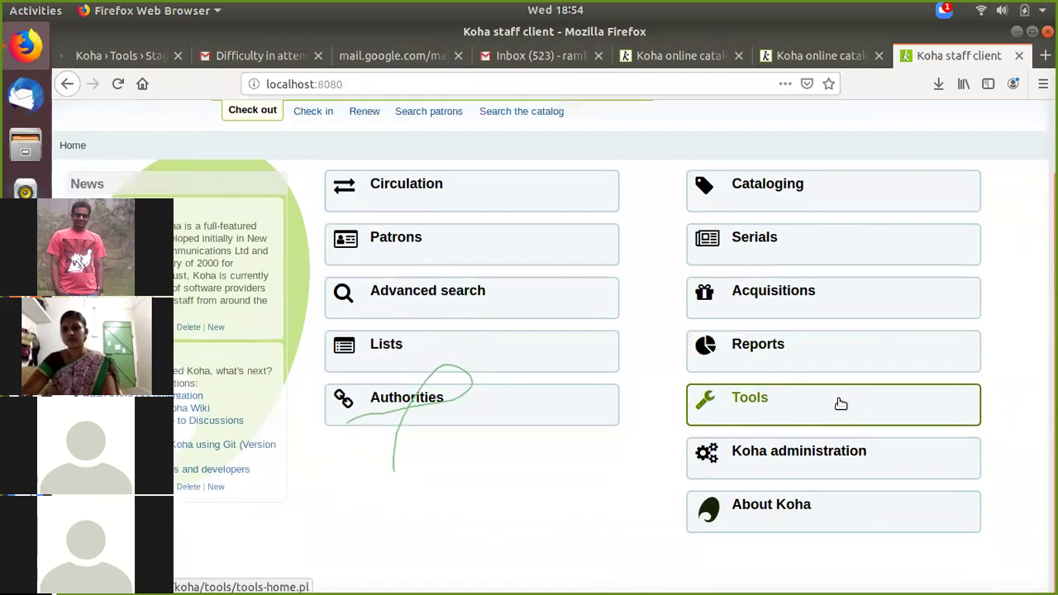
pyautogui.click(820, 457)
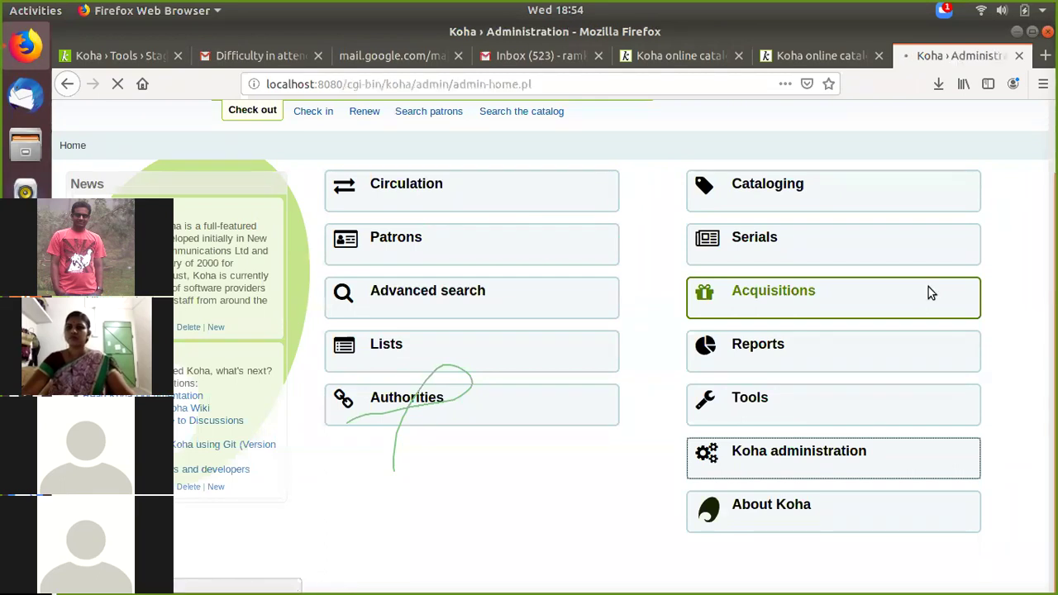
pyautogui.scroll(-1, 508, 330)
pyautogui.scroll(-3, 508, 330)
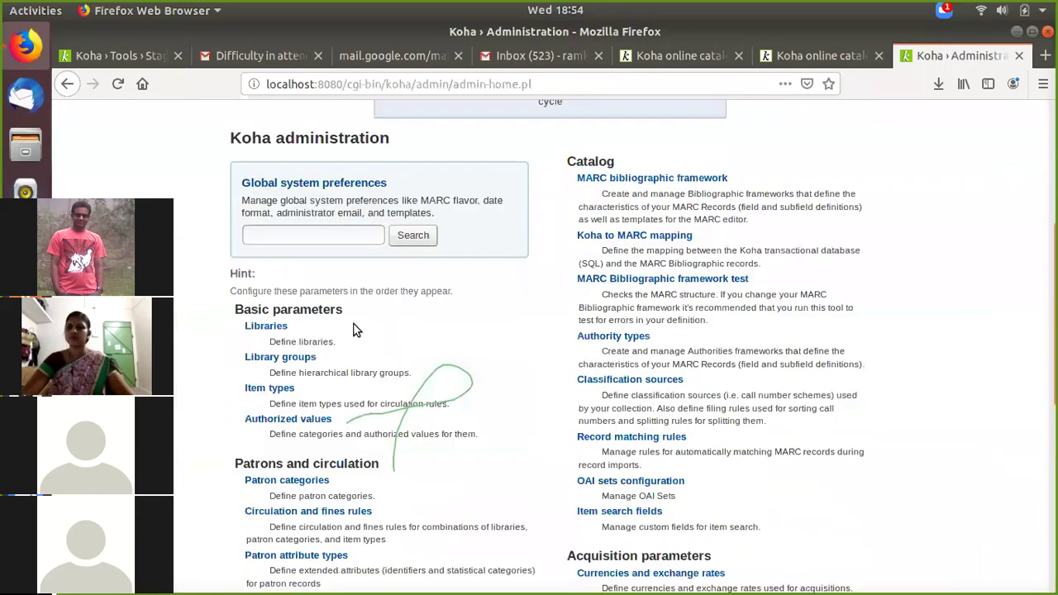
pyautogui.scroll(-1, 275, 288)
# Step: Open the Libraries list under Basic parameters and start a new library record
pyautogui.click(272, 290)
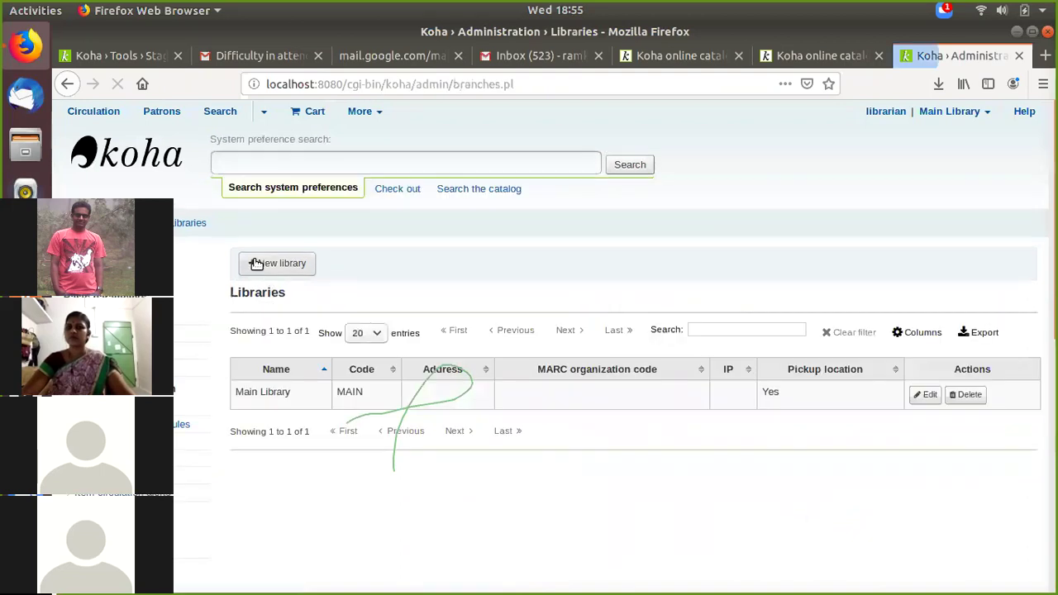
pyautogui.click(265, 267)
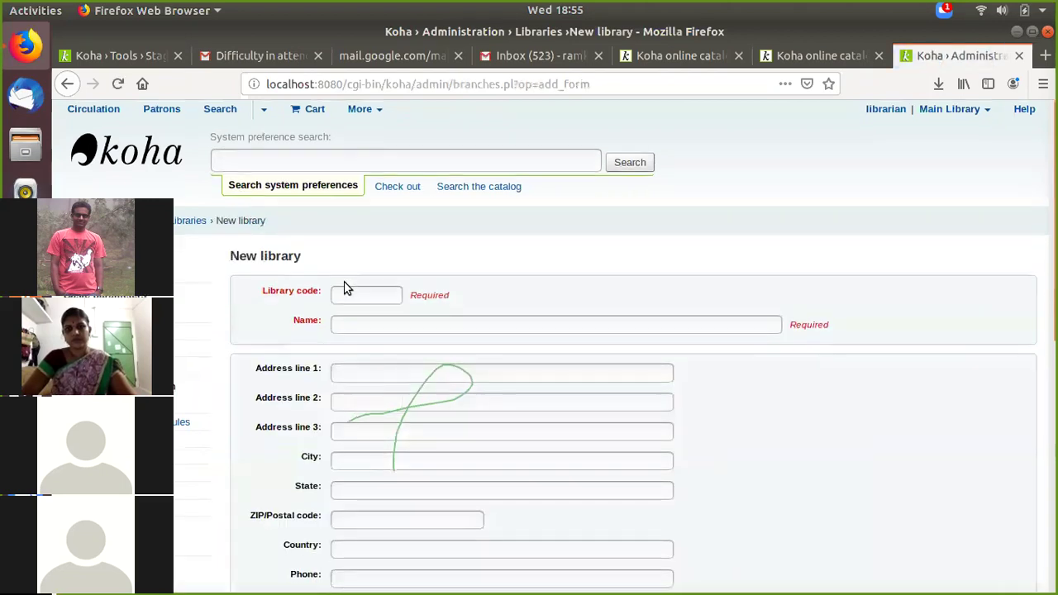
pyautogui.scroll(-2, 344, 281)
# Step: Enter library code ABC and the name 'ABC College of Engineering'
pyautogui.click(347, 208)
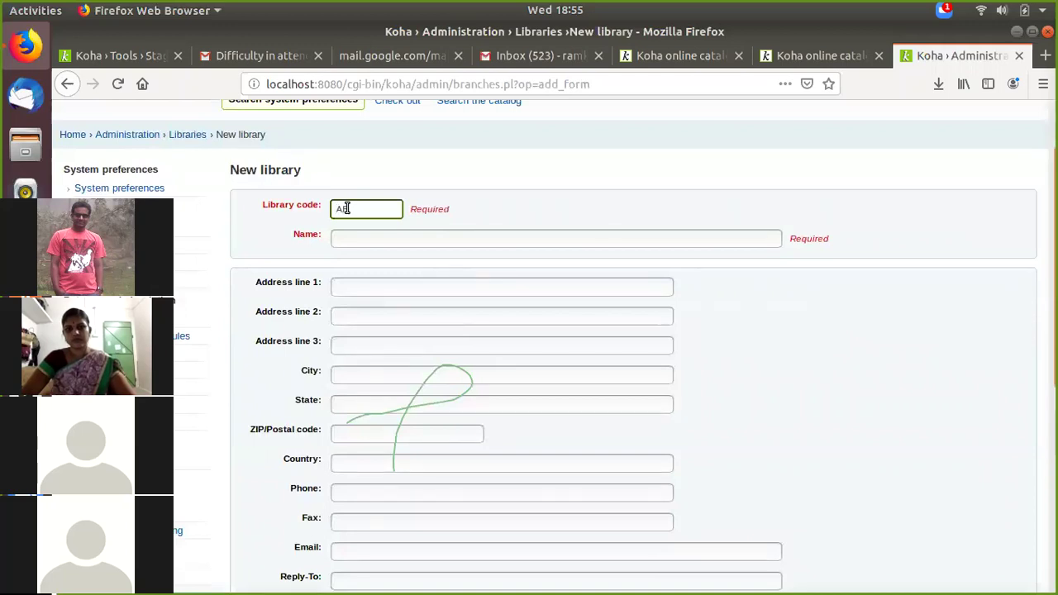
pyautogui.click(346, 237)
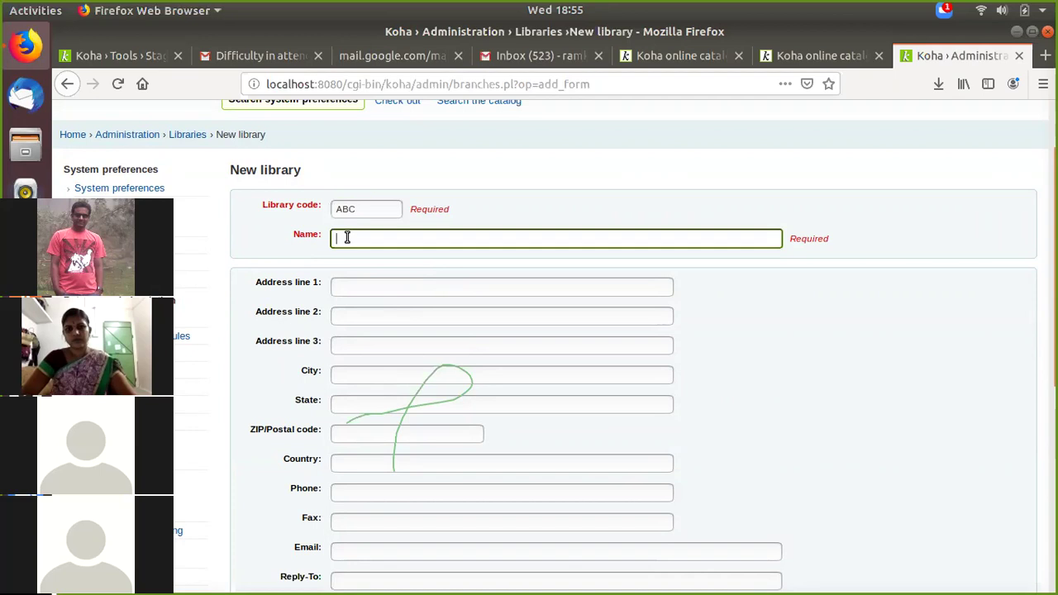
pyautogui.write('ABC')
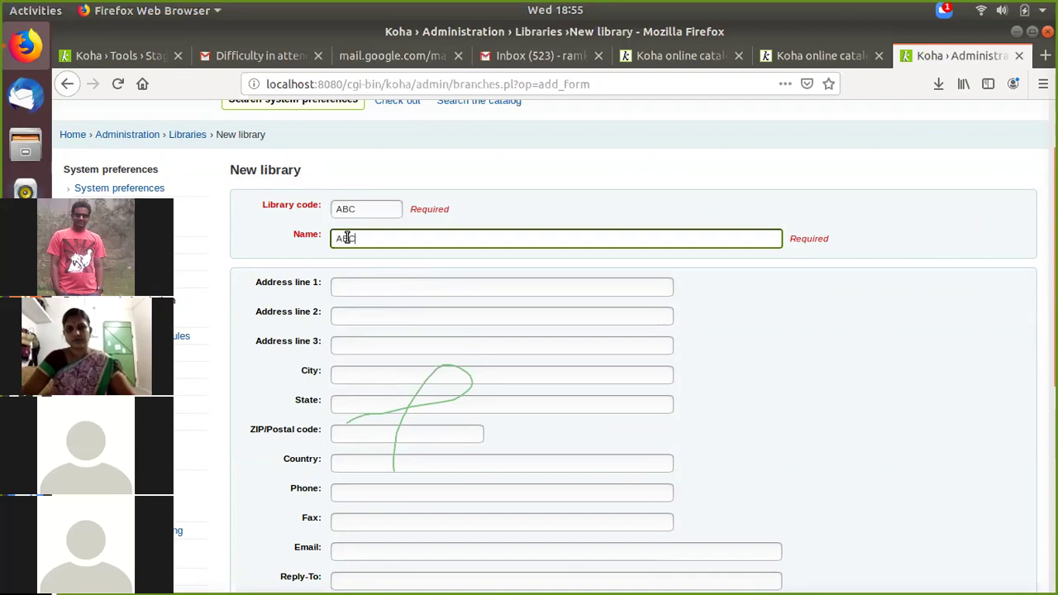
pyautogui.write(' College of Engineering')
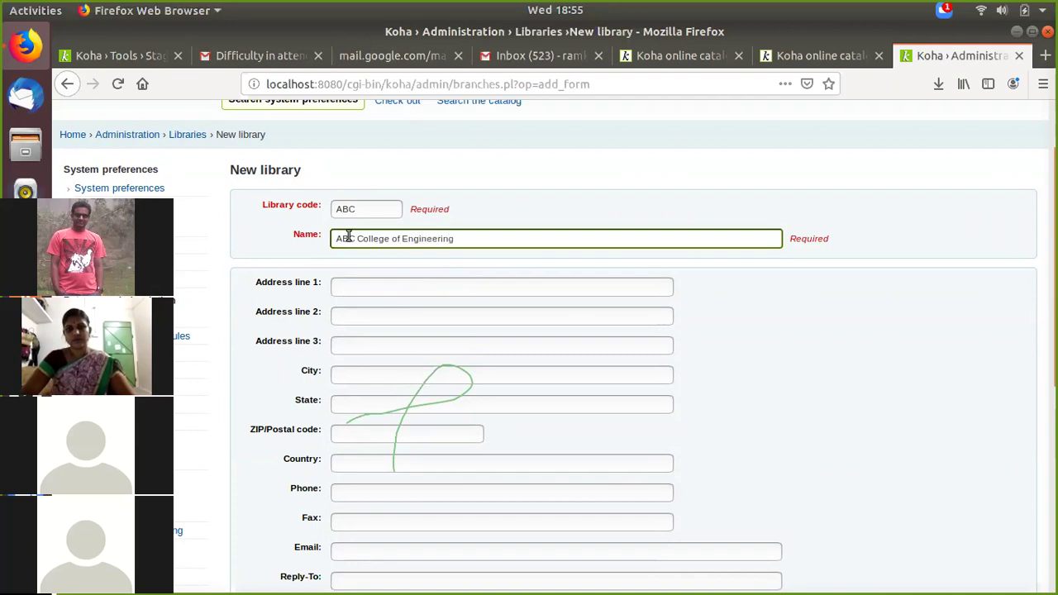
pyautogui.click(389, 283)
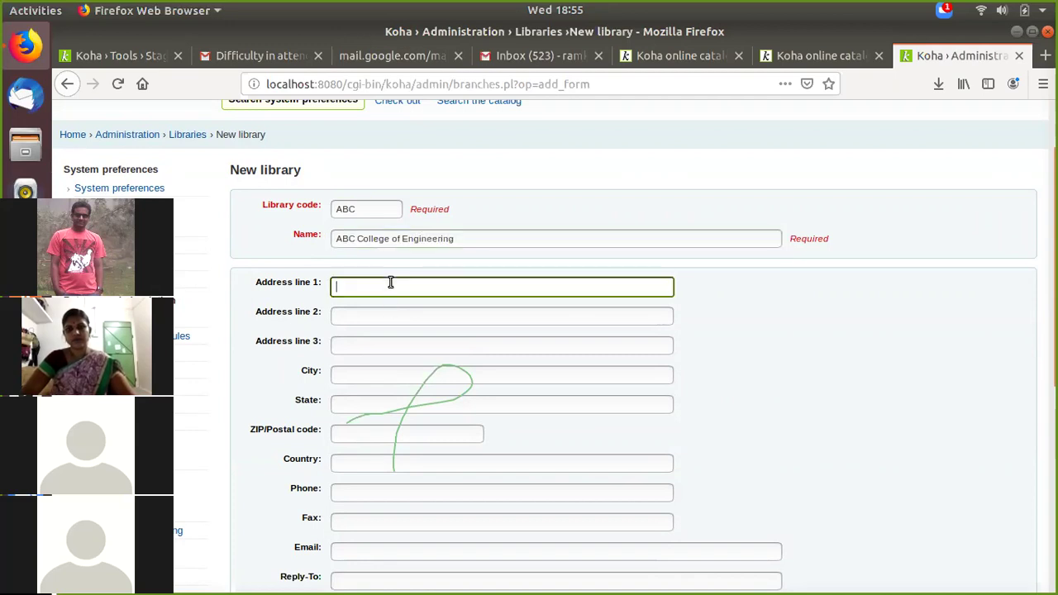
pyautogui.scroll(-1, 370, 314)
pyautogui.scroll(-5, 371, 314)
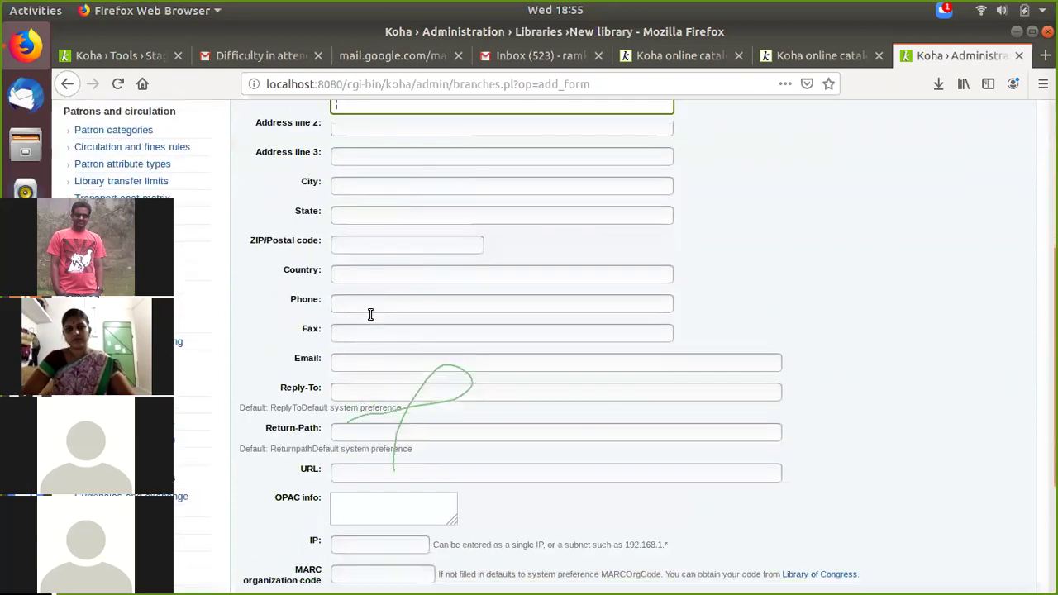
pyautogui.click(428, 352)
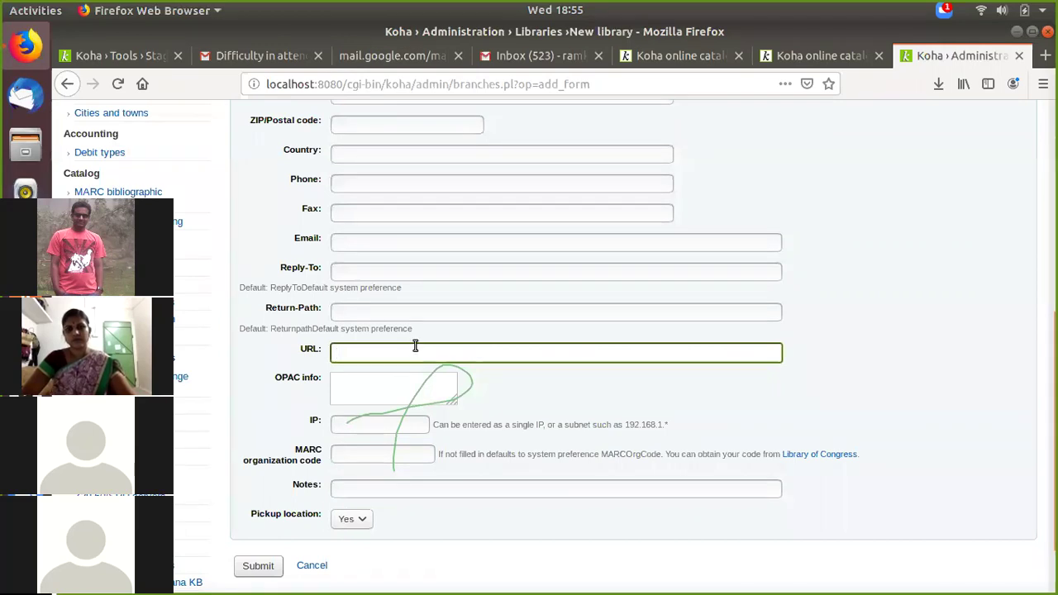
pyautogui.click(400, 393)
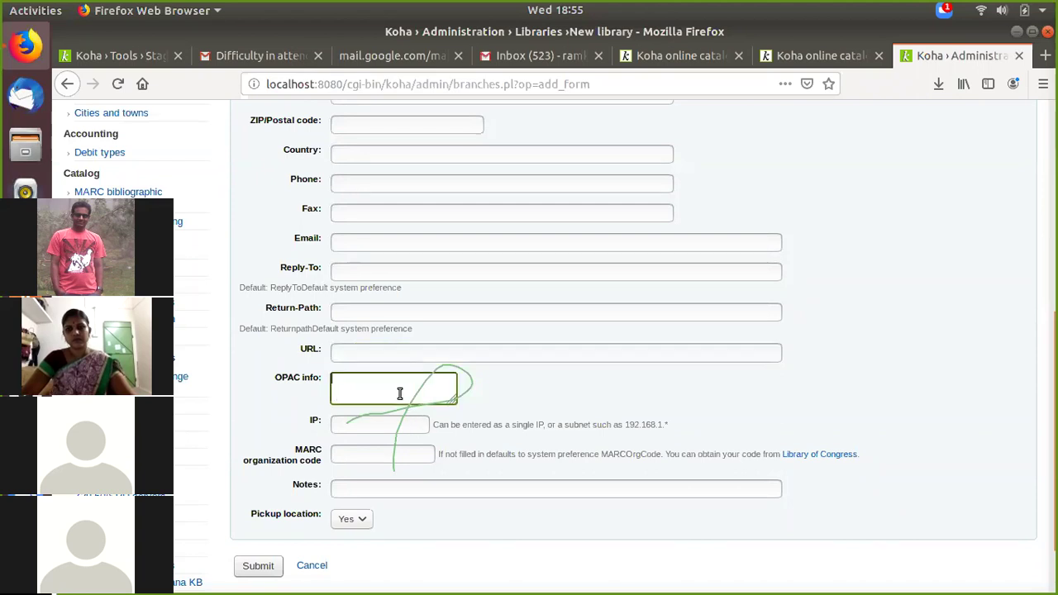
pyautogui.scroll(-2, 401, 393)
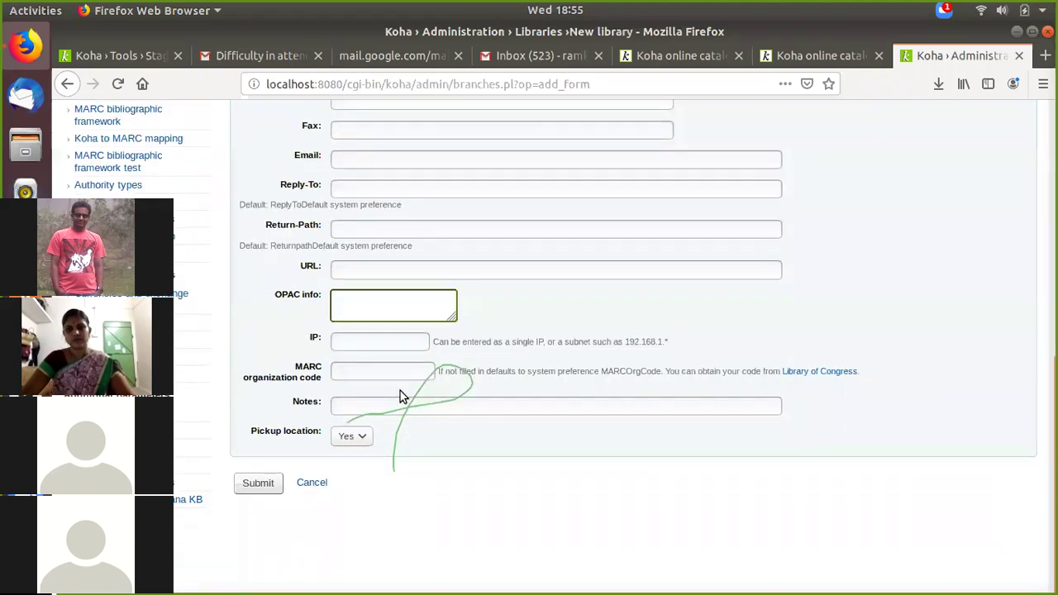
pyautogui.scroll(6, 400, 392)
pyautogui.scroll(2, 370, 283)
pyautogui.click(368, 289)
pyautogui.write('dfsdhfdhgfjgfkghk')
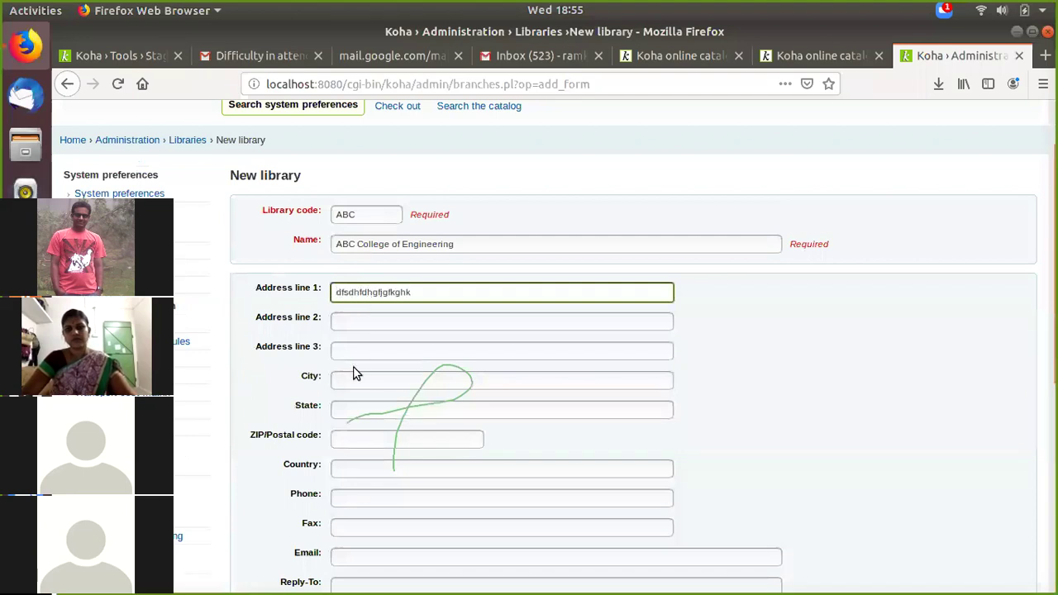
pyautogui.click(353, 380)
pyautogui.scroll(-5, 372, 368)
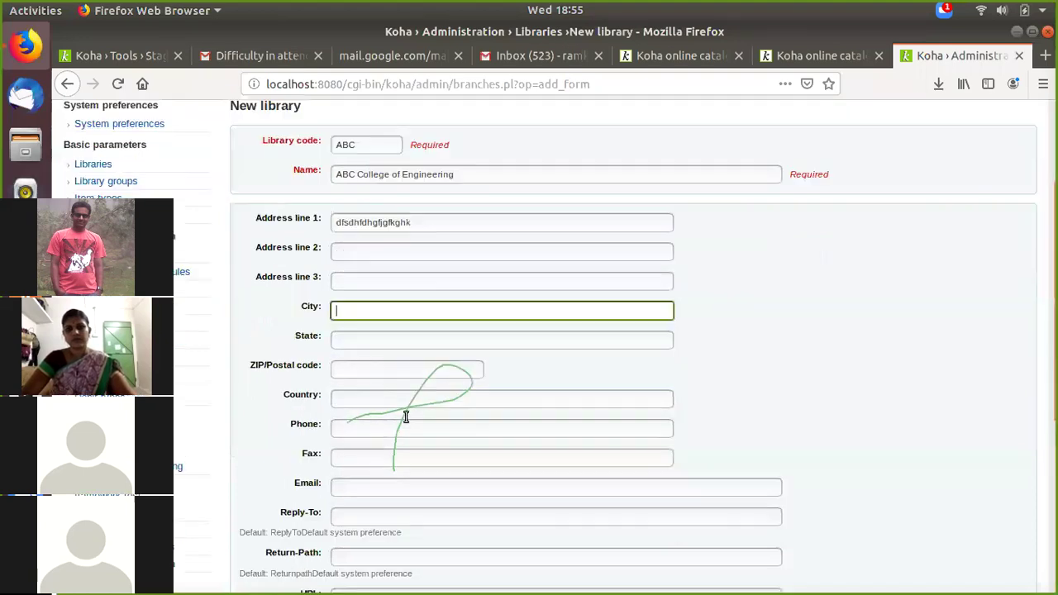
pyautogui.scroll(-3, 372, 363)
pyautogui.click(380, 314)
pyautogui.write('www.abcengg.com')
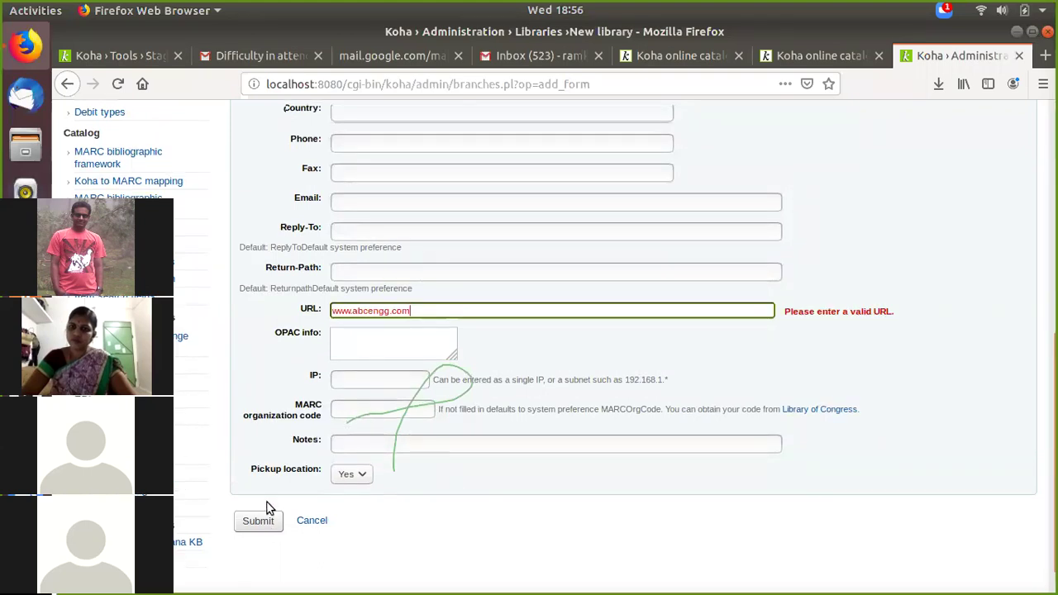
pyautogui.scroll(-1, 269, 507)
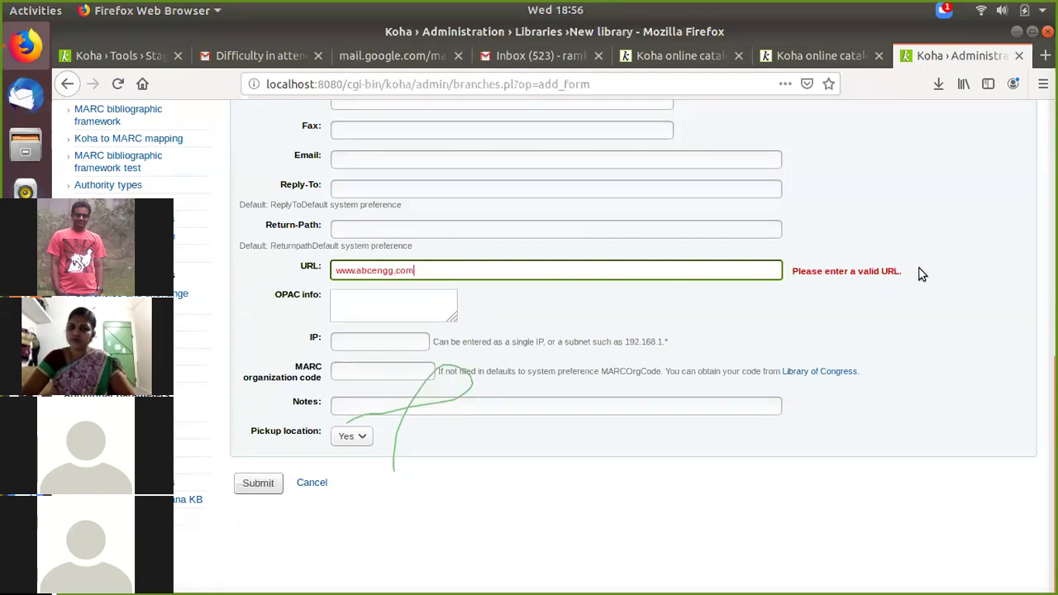
pyautogui.tripleClick(491, 273)
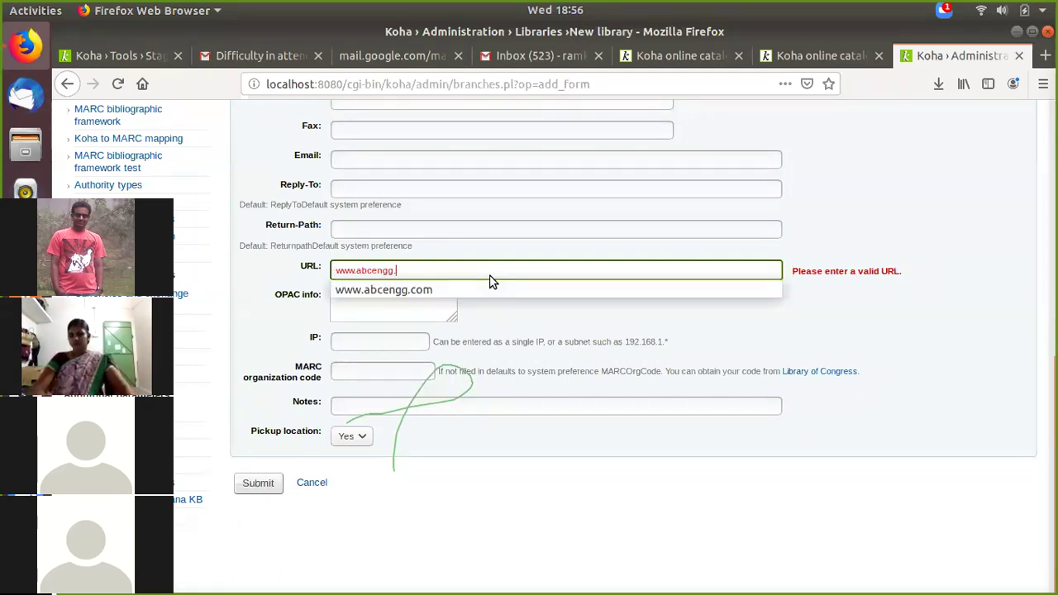
pyautogui.press('BackSpace')
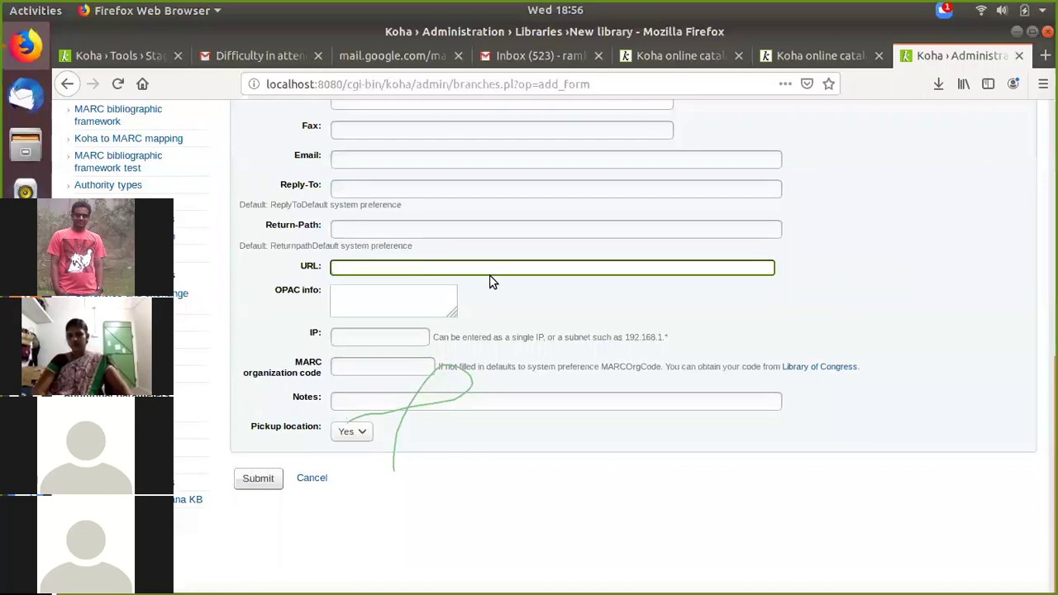
pyautogui.write('www.aucetk.edu.in')
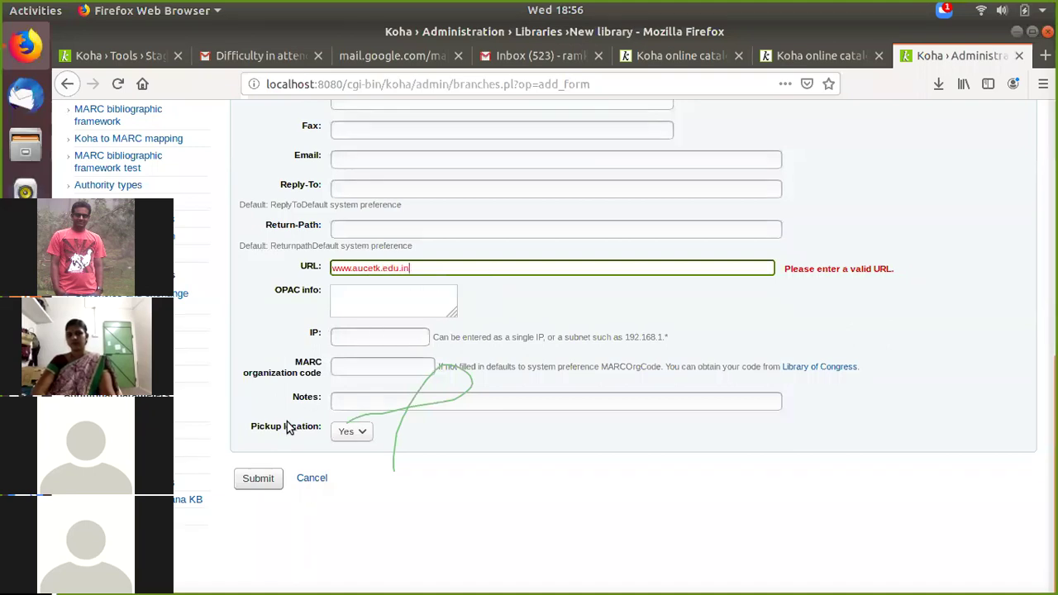
pyautogui.click(244, 486)
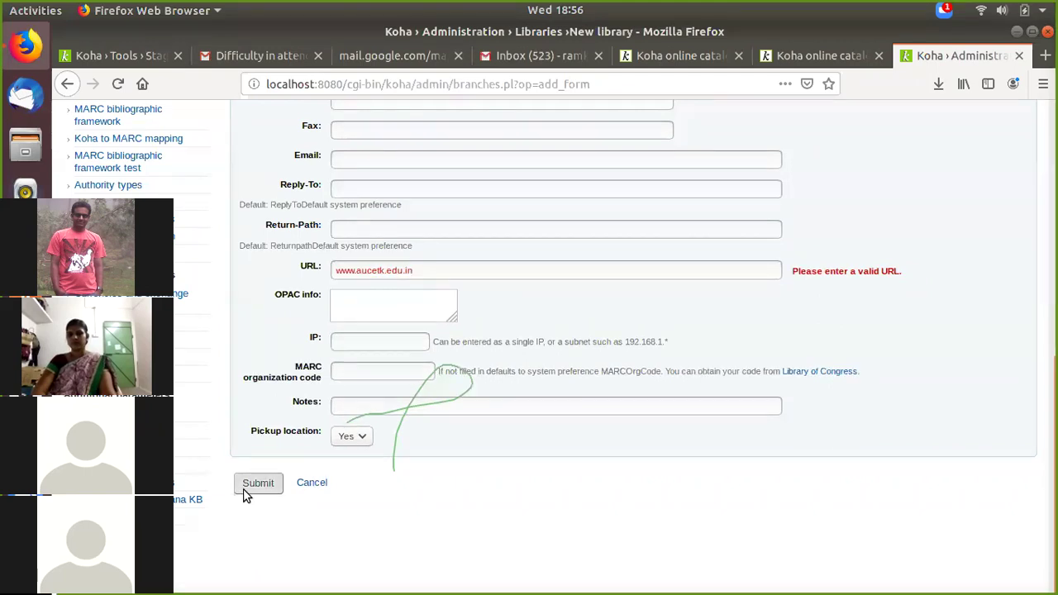
pyautogui.click(245, 488)
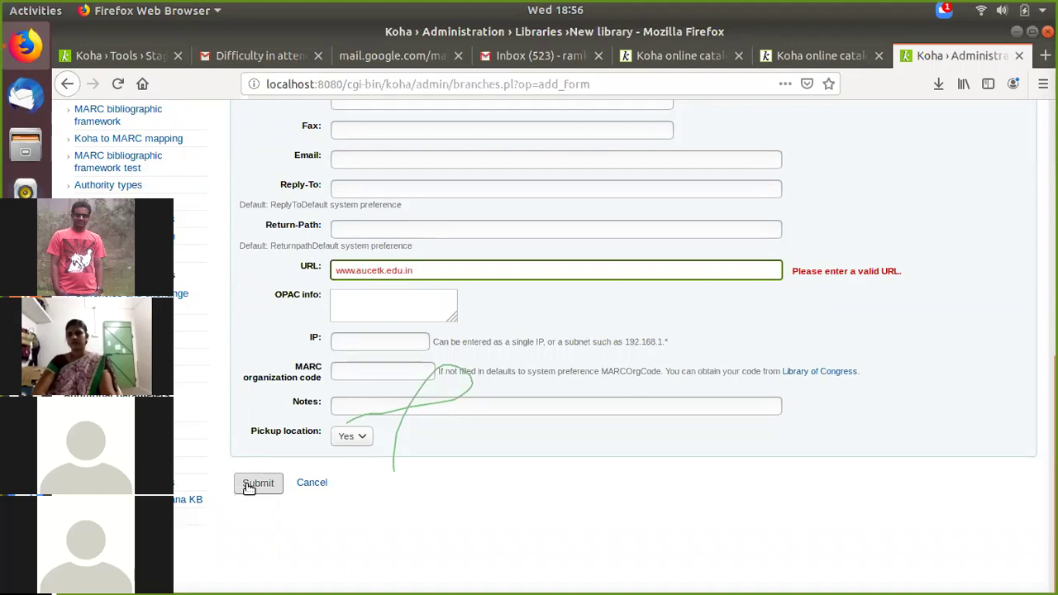
pyautogui.press('Home')
pyautogui.write('http')
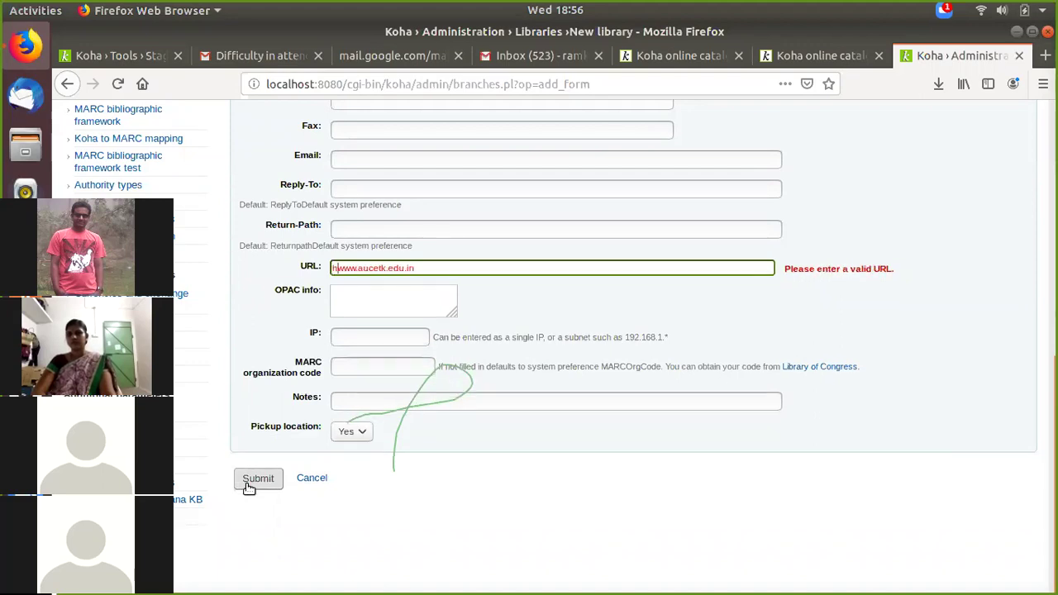
pyautogui.write('://')
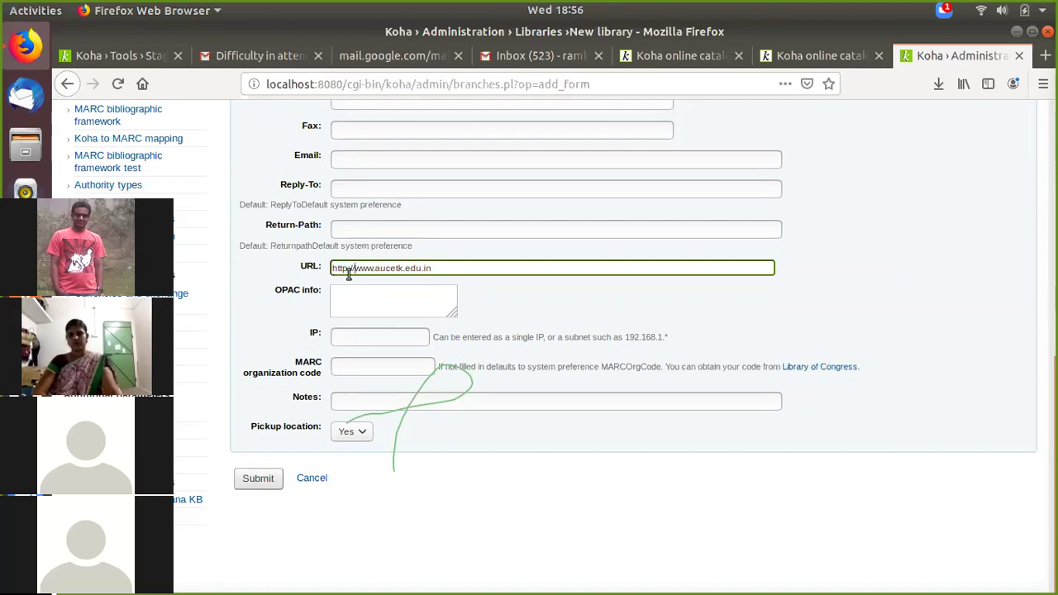
pyautogui.click(348, 269)
pyautogui.write('s')
pyautogui.click(267, 477)
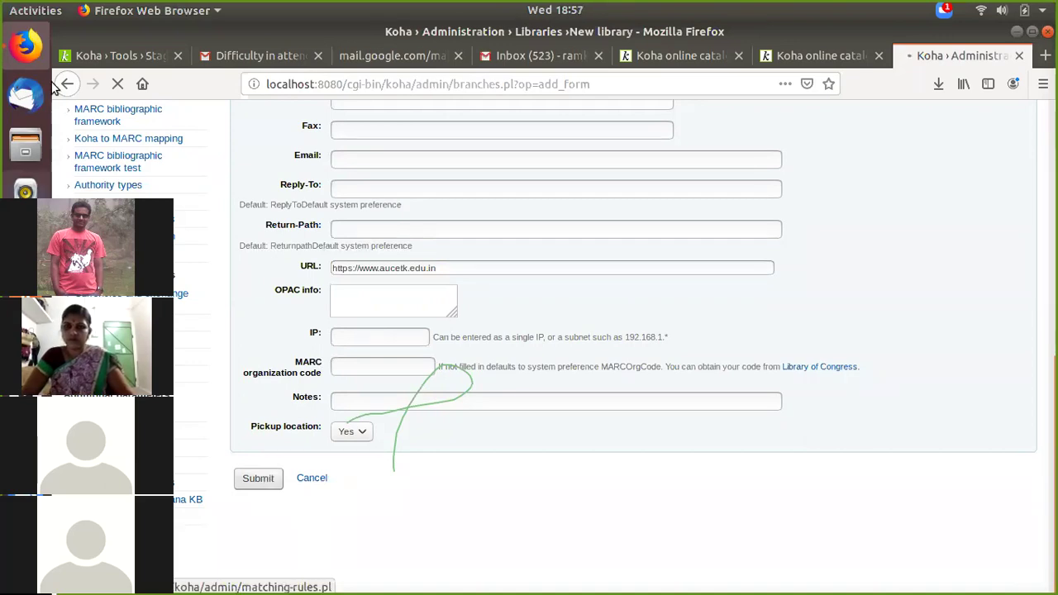
# Step: Highlight the '1000 records in file' and '0 records not staged' lines in the staging results
pyautogui.click(120, 55)
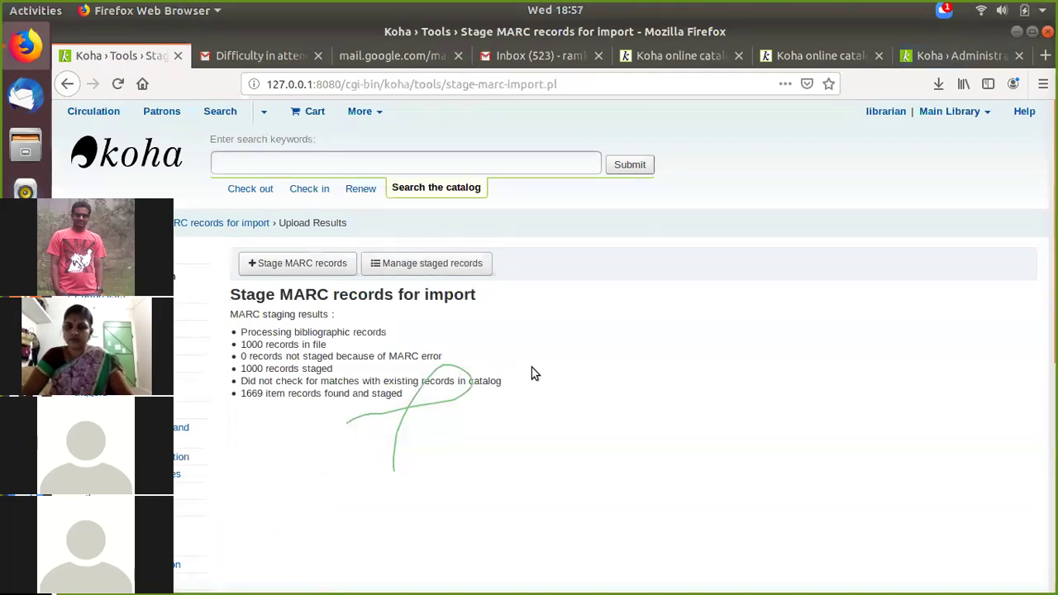
pyautogui.moveTo(246, 345); pyautogui.dragTo(325, 347)
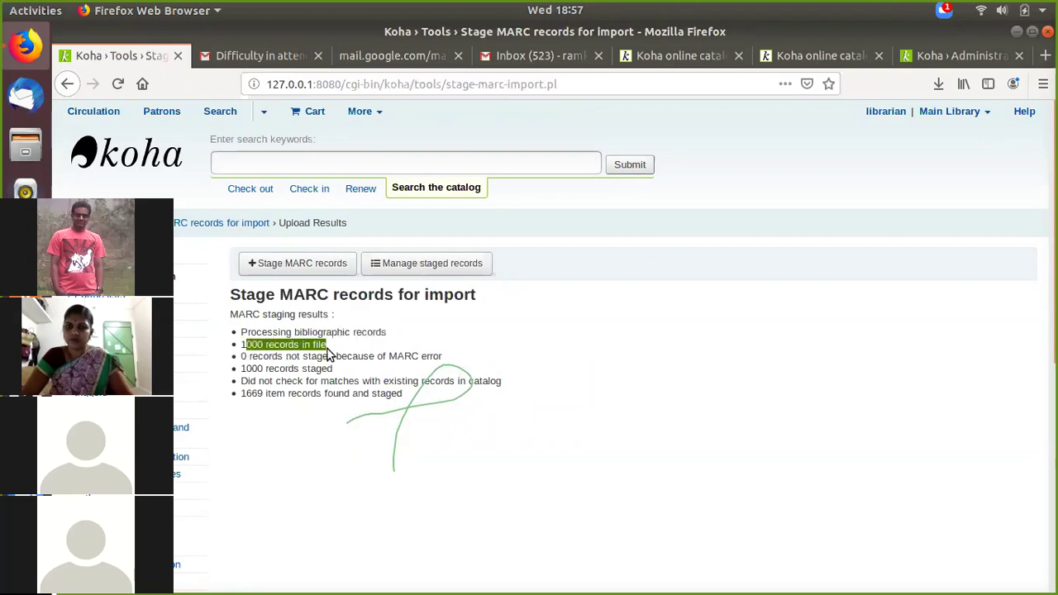
pyautogui.click(584, 335)
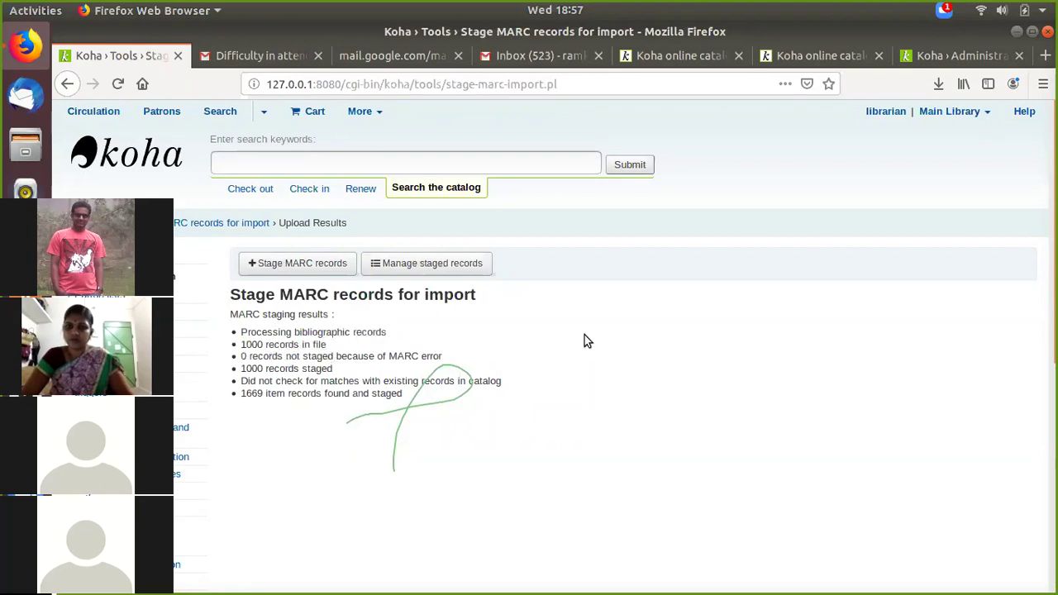
pyautogui.moveTo(442, 356); pyautogui.dragTo(238, 361)
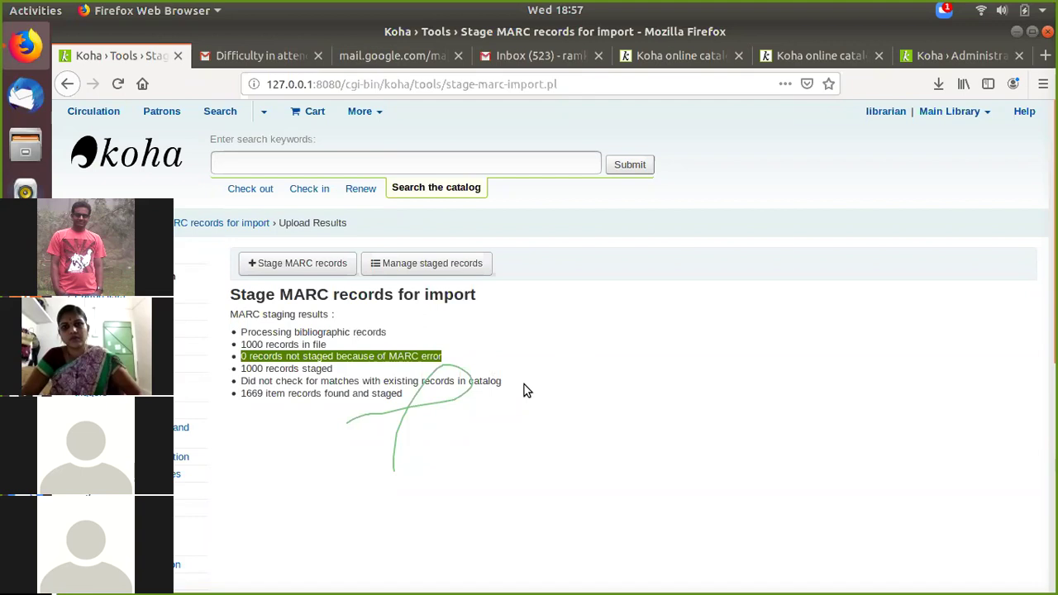
# Step: Review the Batch 2 staged records table and import the batch into the catalog
pyautogui.click(429, 265)
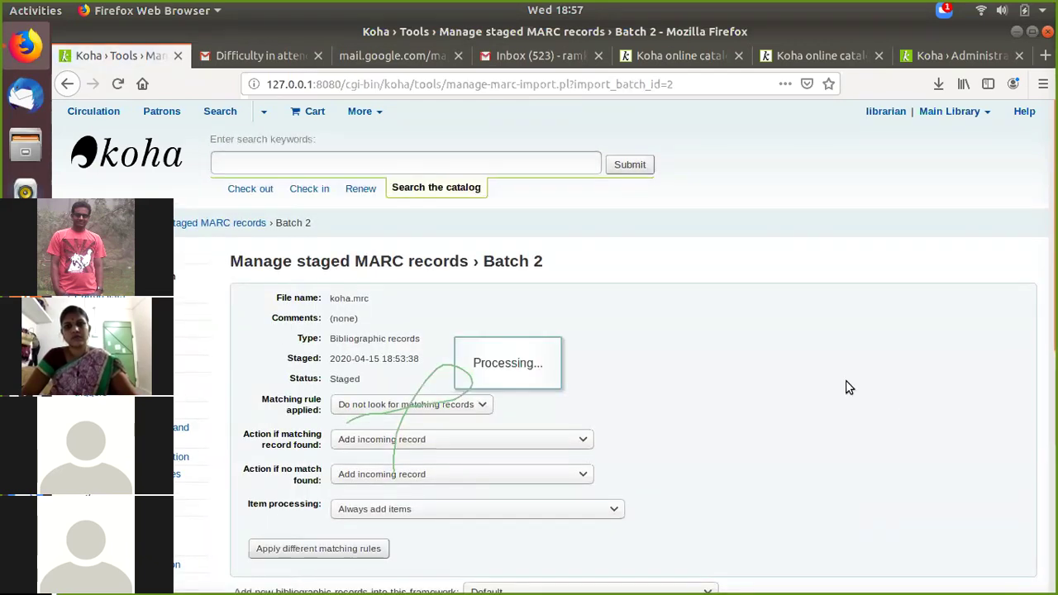
pyautogui.scroll(-5, 845, 387)
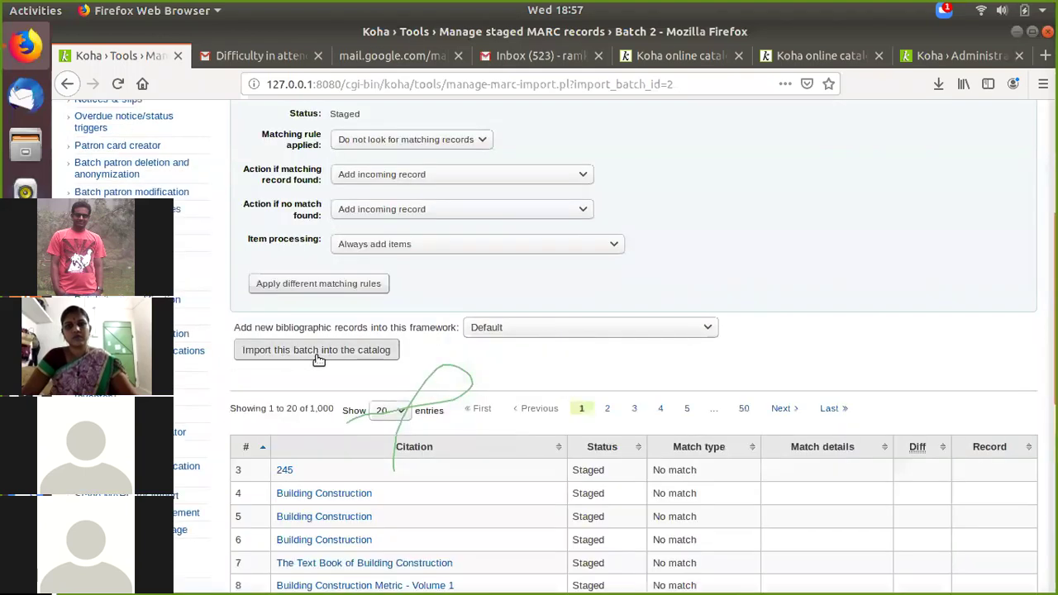
pyautogui.scroll(-3, 650, 494)
pyautogui.scroll(-4, 522, 441)
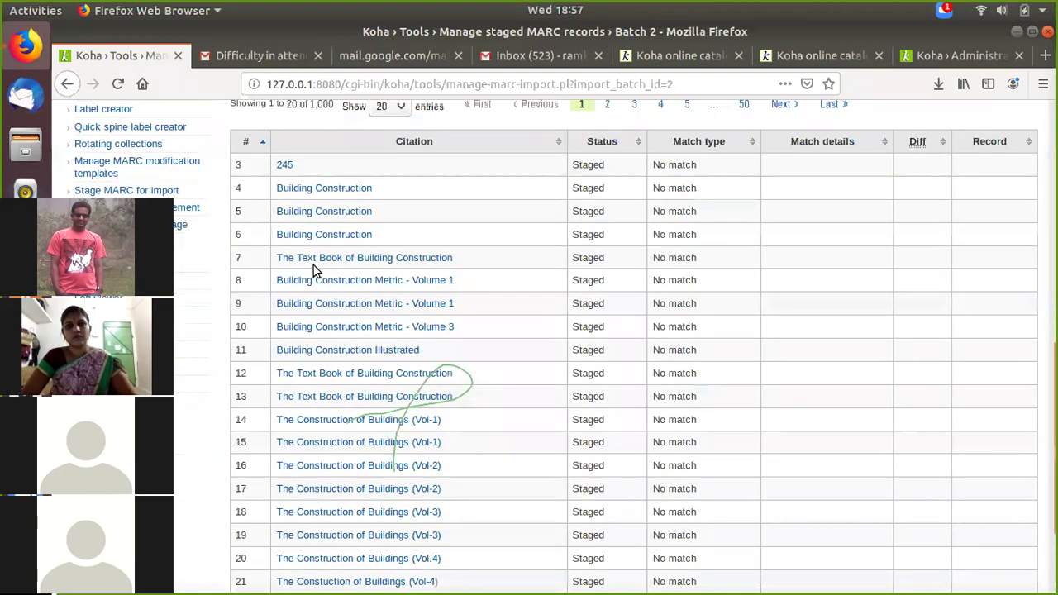
pyautogui.scroll(-1, 330, 263)
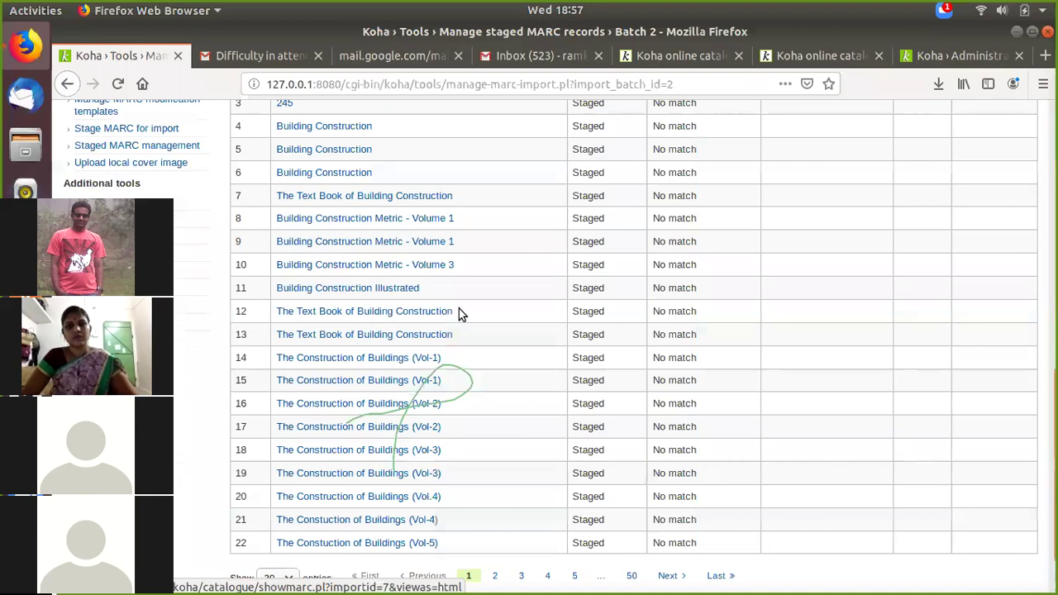
pyautogui.scroll(2, 459, 308)
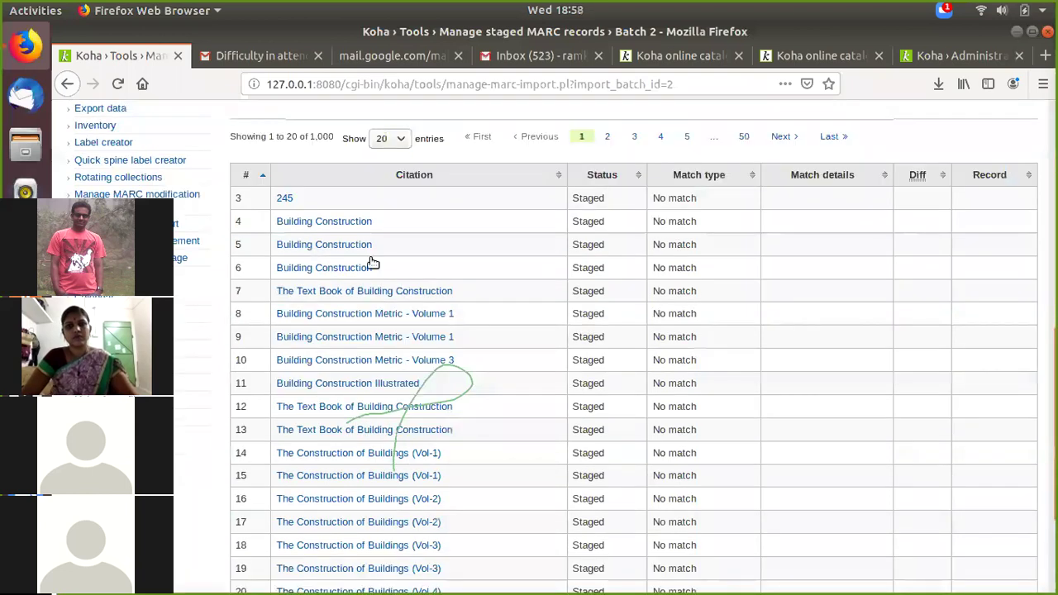
pyautogui.scroll(4, 373, 261)
pyautogui.click(372, 258)
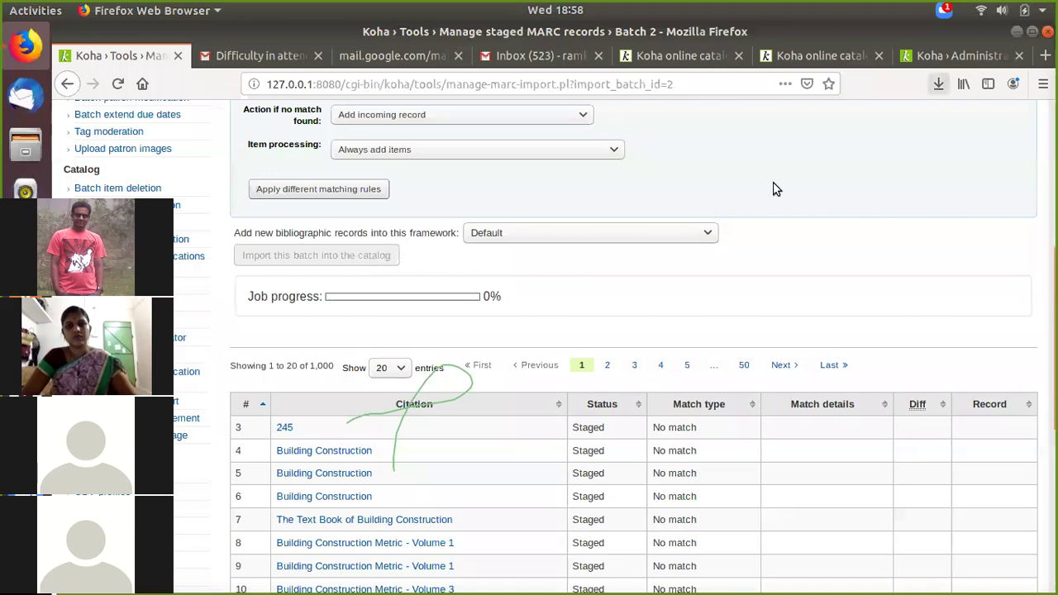
pyautogui.click(952, 61)
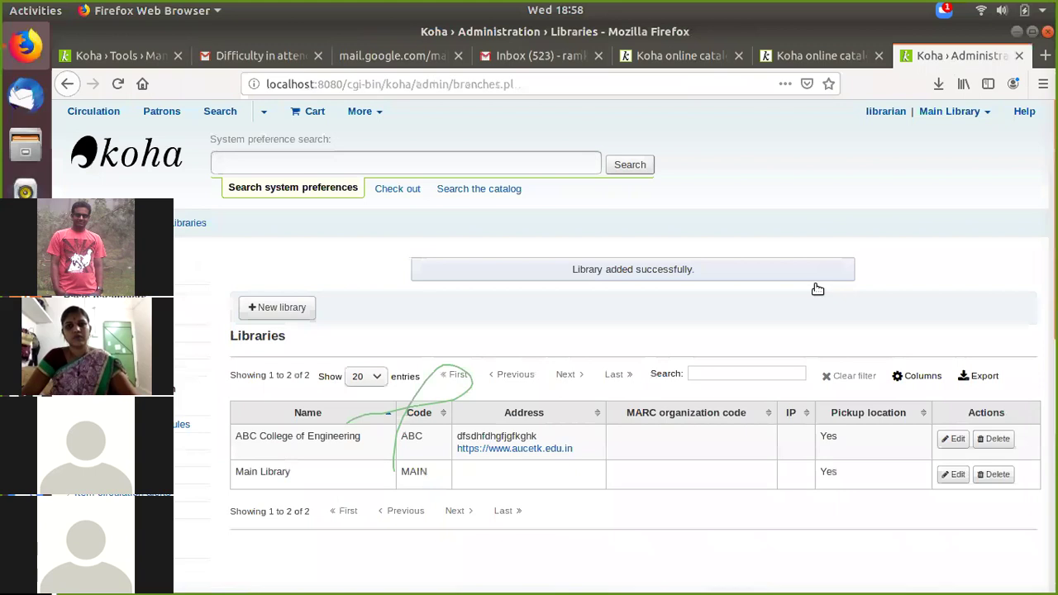
pyautogui.scroll(-3, 425, 307)
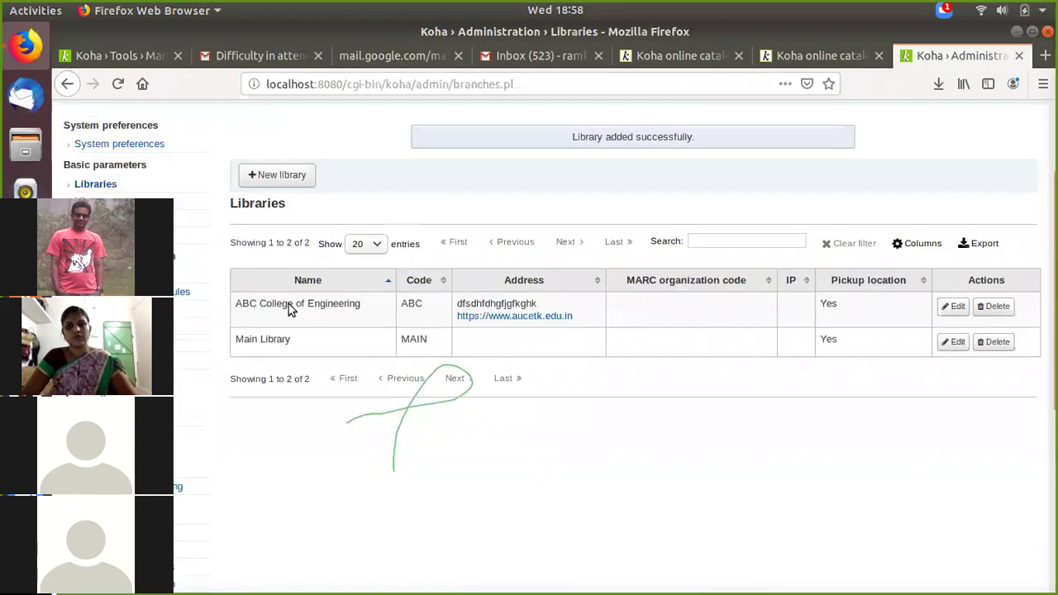
pyautogui.click(507, 318)
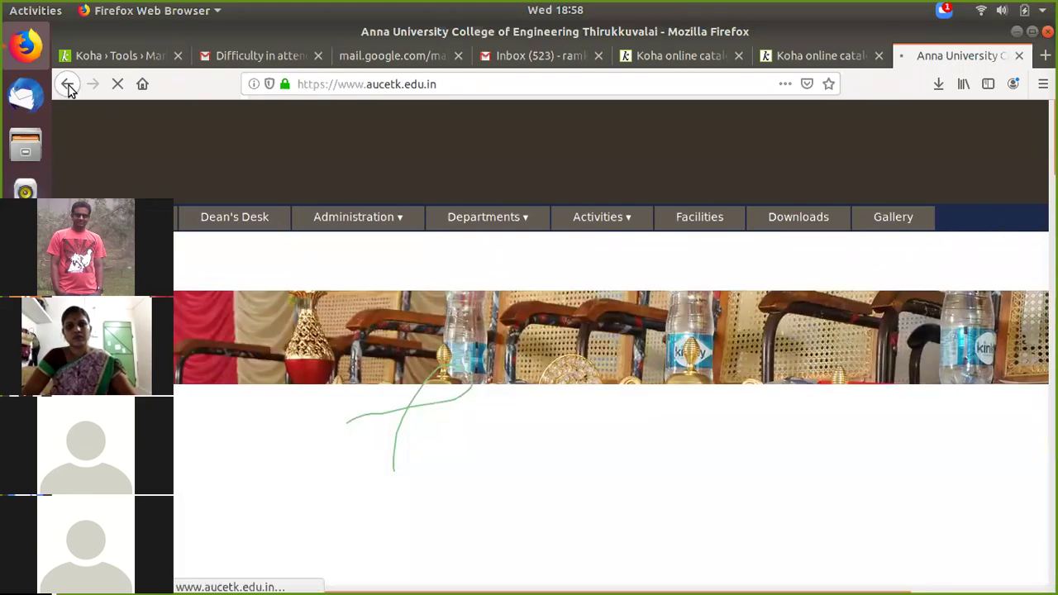
pyautogui.click(68, 85)
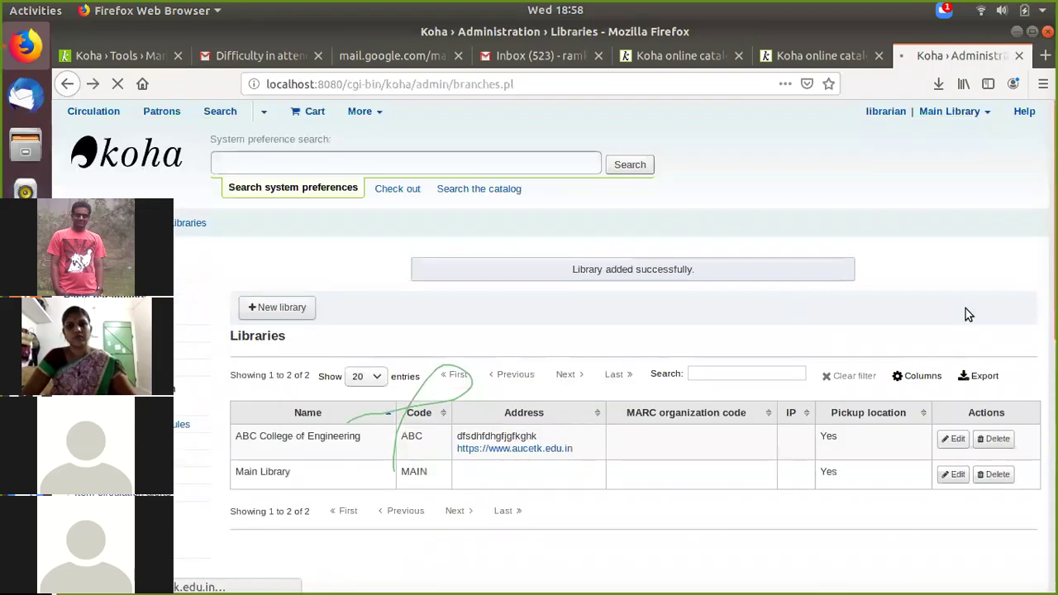
pyautogui.click(951, 112)
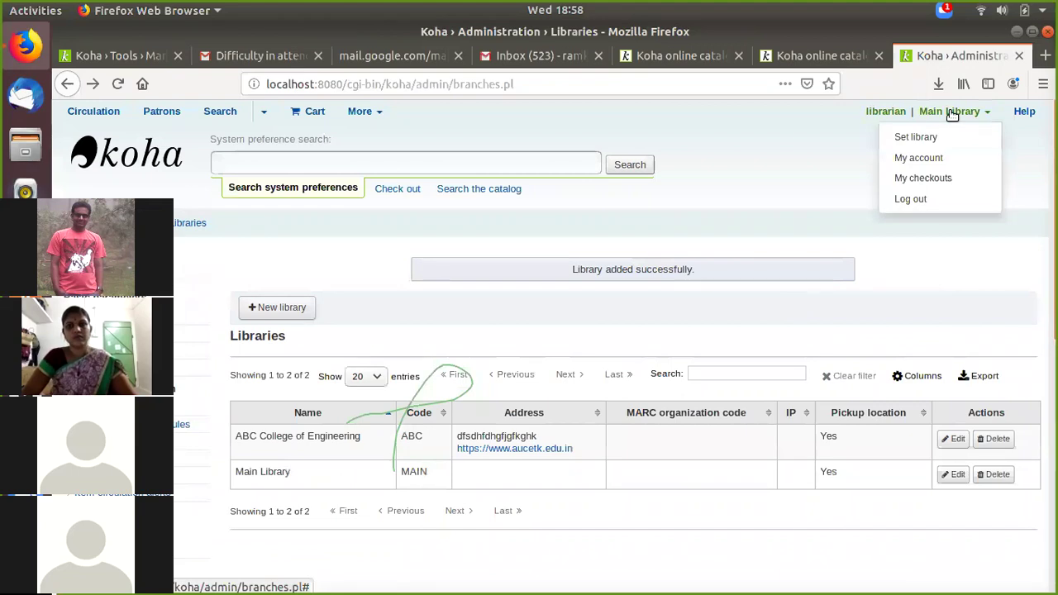
# Step: Keep Main Library as the working library, then go back to the Batch 2 staged records page
pyautogui.click(915, 139)
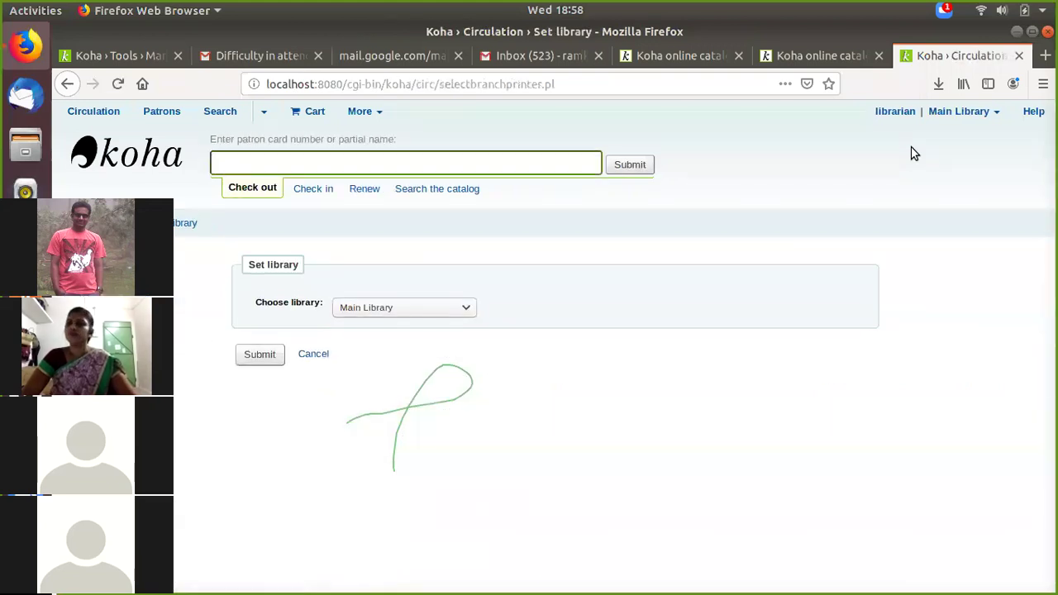
pyautogui.click(385, 307)
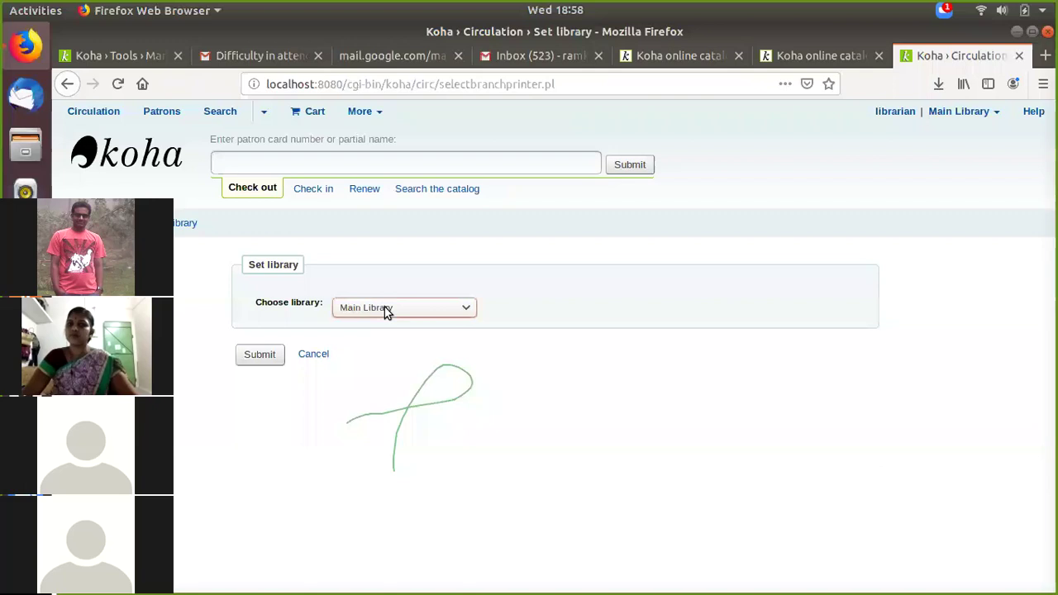
pyautogui.click(385, 312)
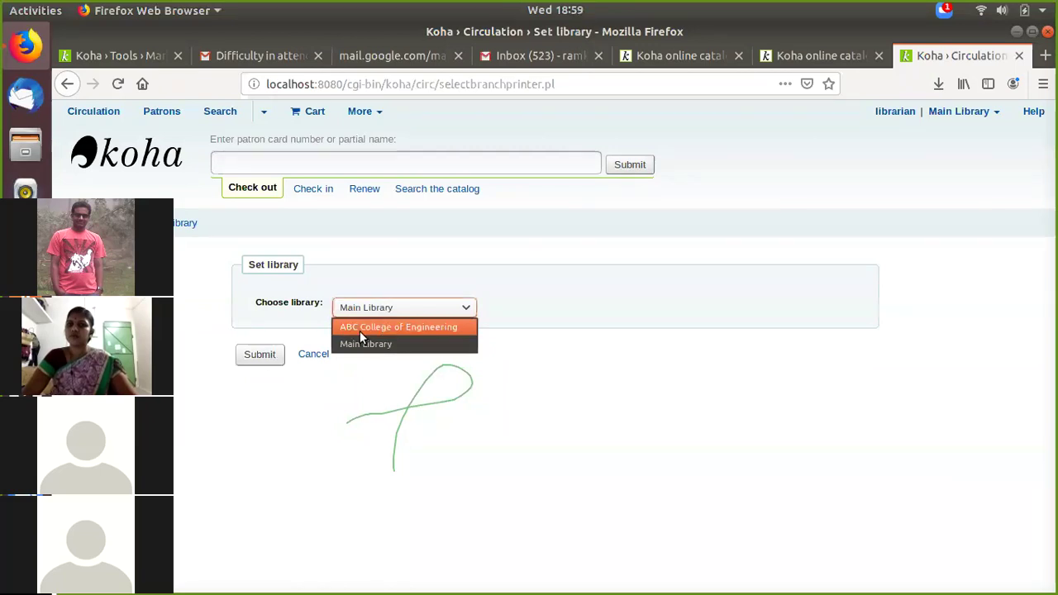
pyautogui.click(365, 343)
pyautogui.click(274, 359)
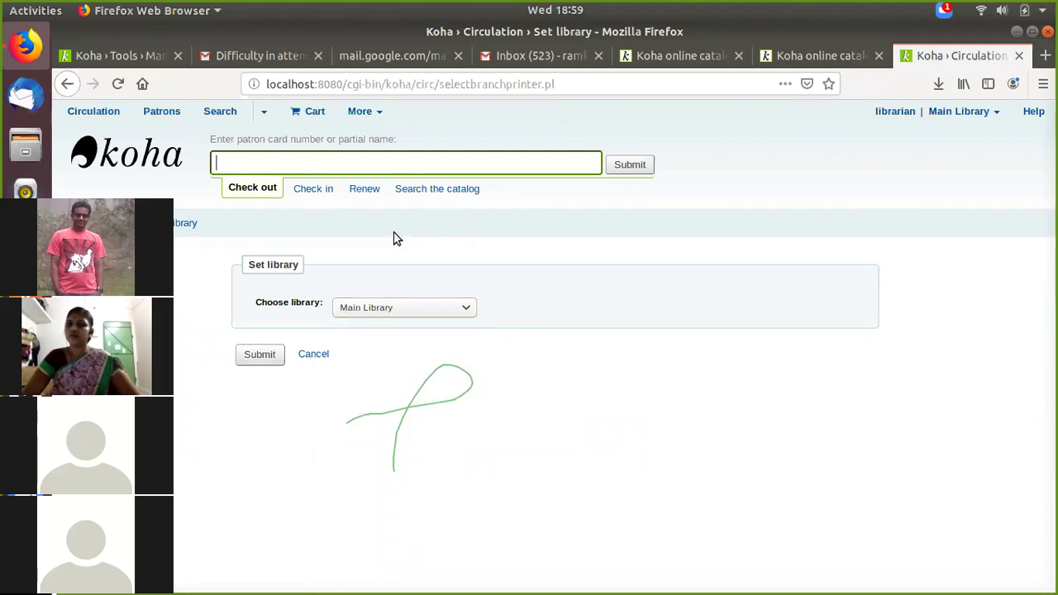
pyautogui.click(148, 167)
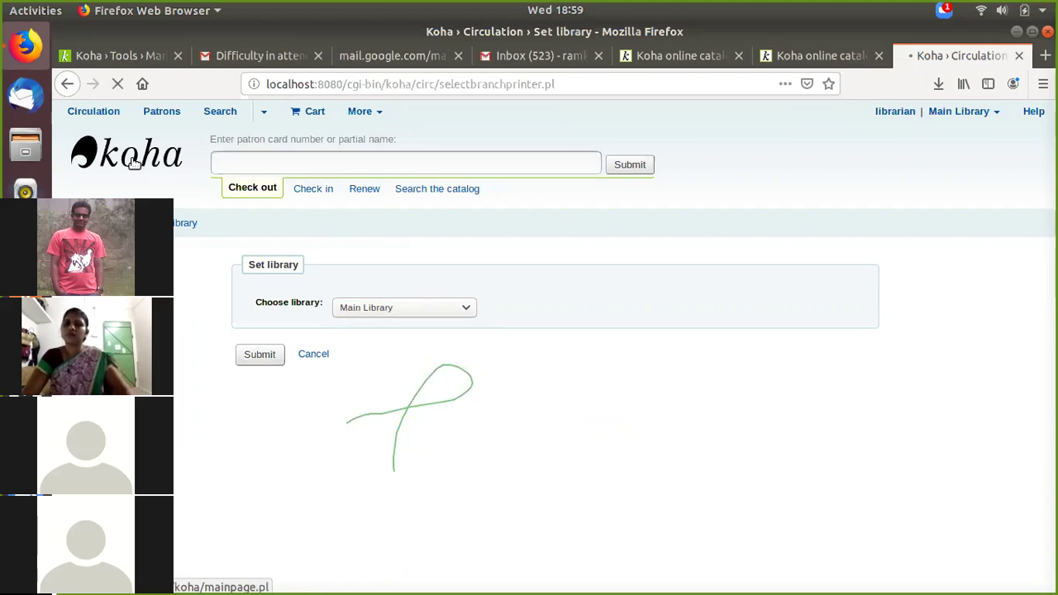
pyautogui.click(127, 60)
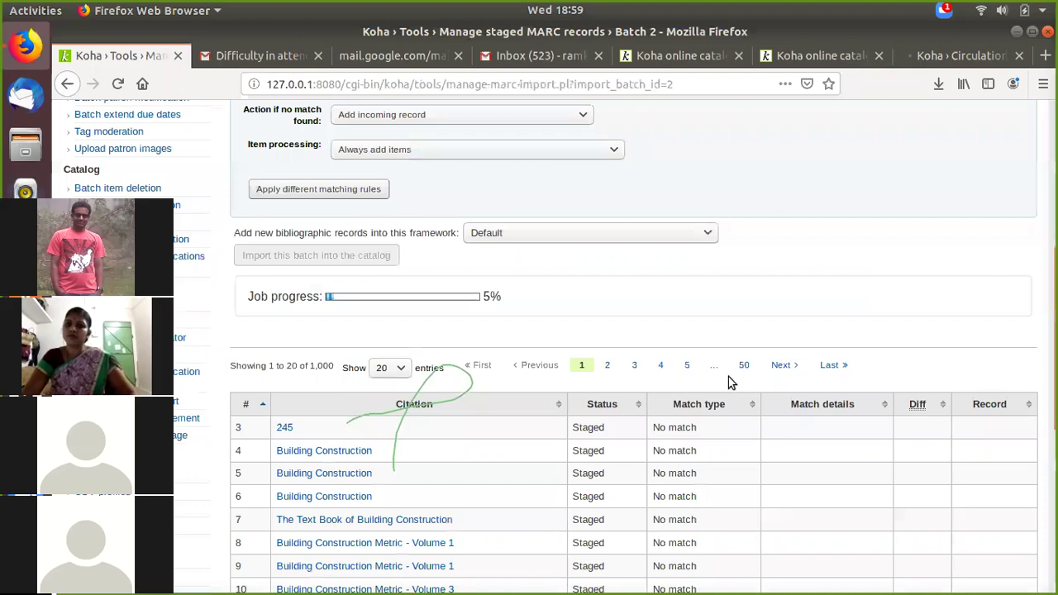
# Step: Scroll through the Batch 2 staged records and jump to the last page, 50
pyautogui.scroll(-2, 729, 381)
pyautogui.scroll(-1, 334, 175)
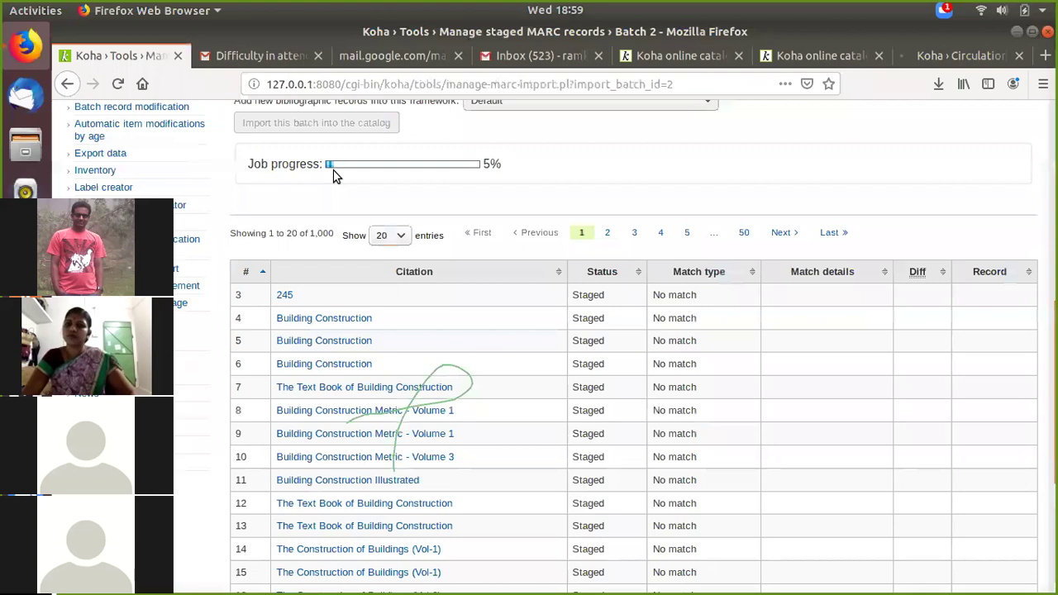
pyautogui.scroll(-1, 622, 389)
pyautogui.scroll(-3, 623, 384)
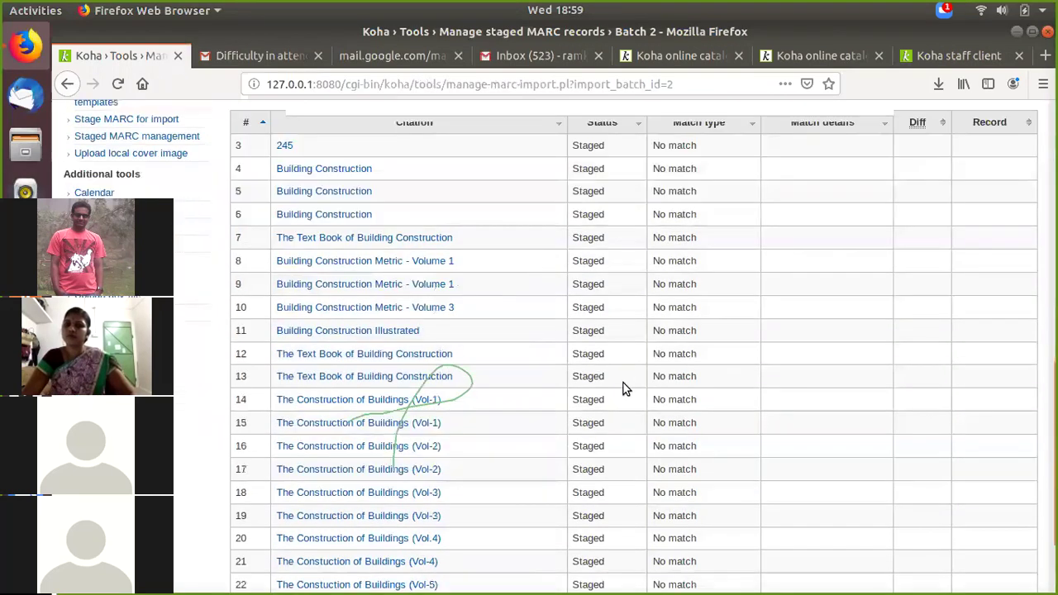
pyautogui.scroll(2, 668, 389)
pyautogui.scroll(-5, 669, 390)
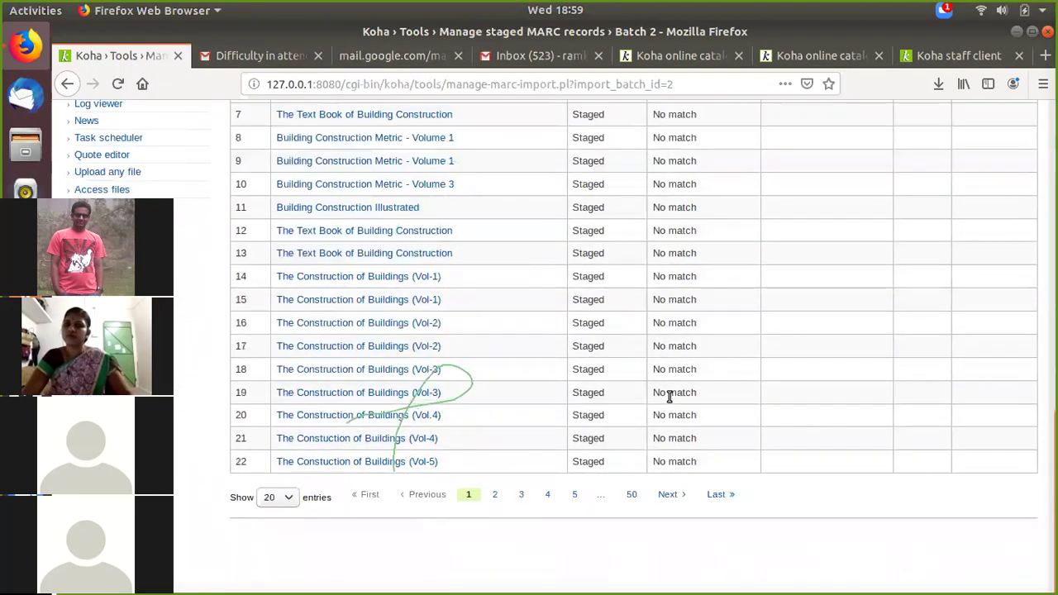
pyautogui.scroll(4, 669, 396)
pyautogui.scroll(-3, 670, 403)
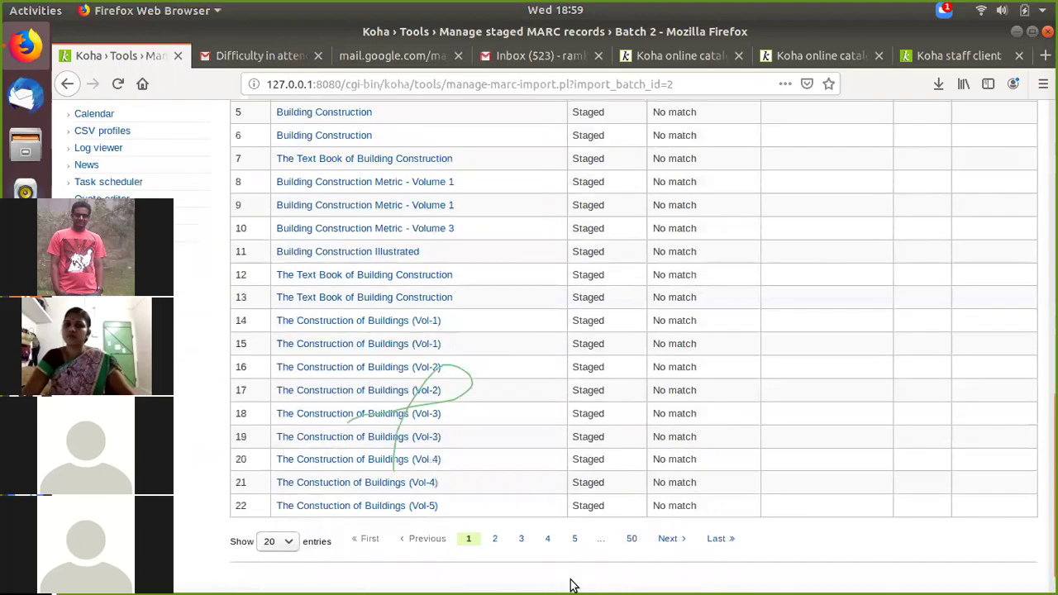
pyautogui.click(628, 540)
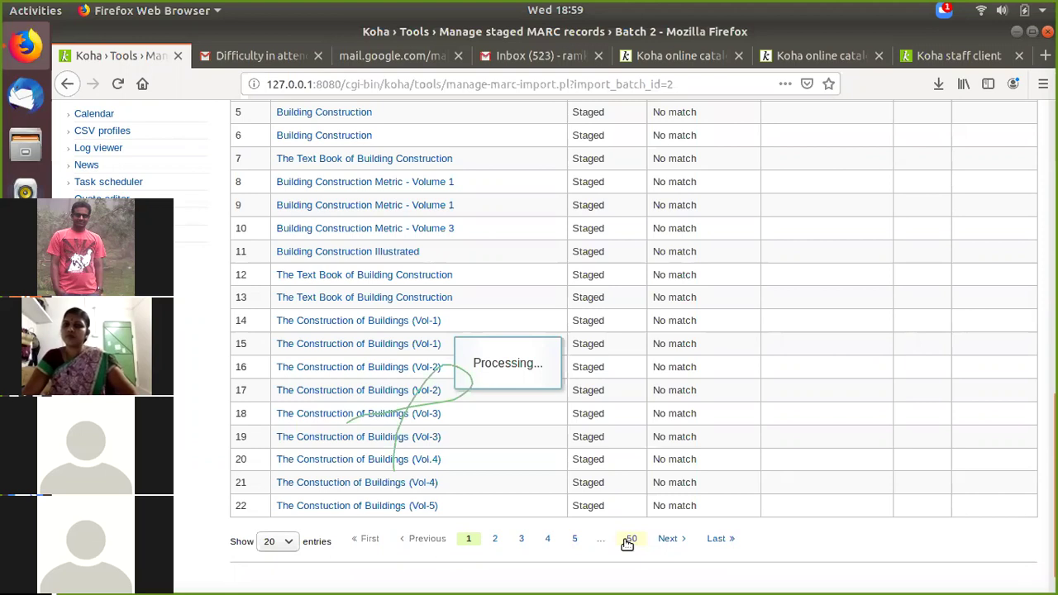
# Step: View the staged 'Design styles' record, check the import is at 5%, and return to the staff home page
pyautogui.scroll(-1, 402, 400)
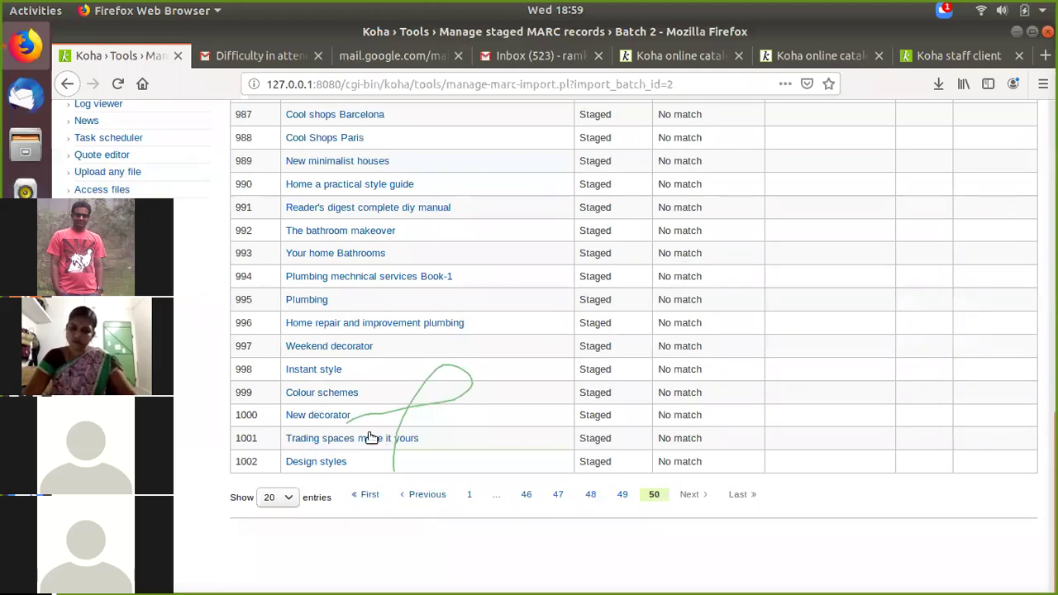
pyautogui.scroll(3, 384, 417)
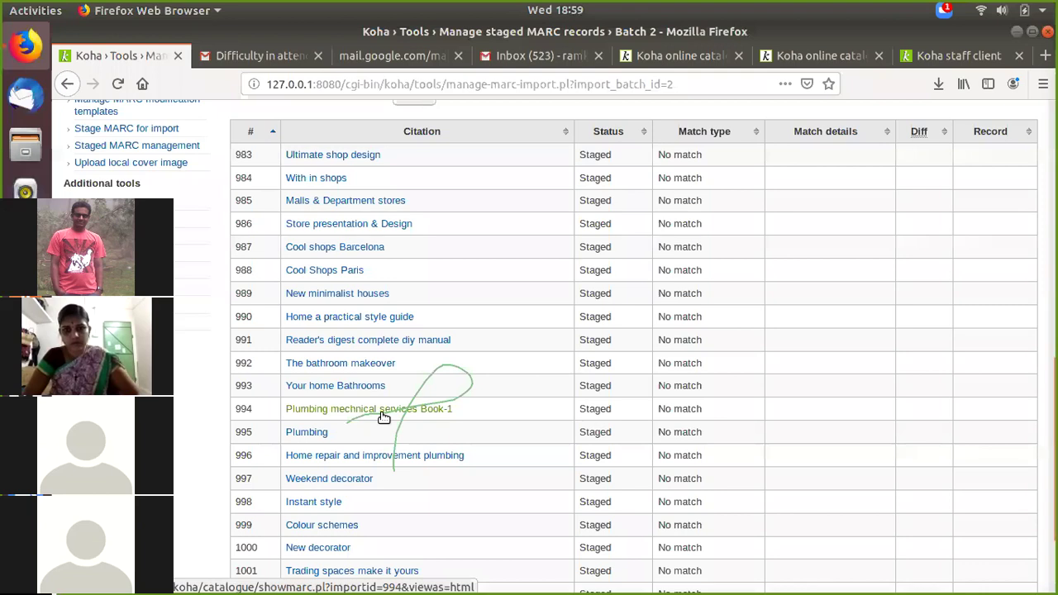
pyautogui.scroll(-3, 384, 417)
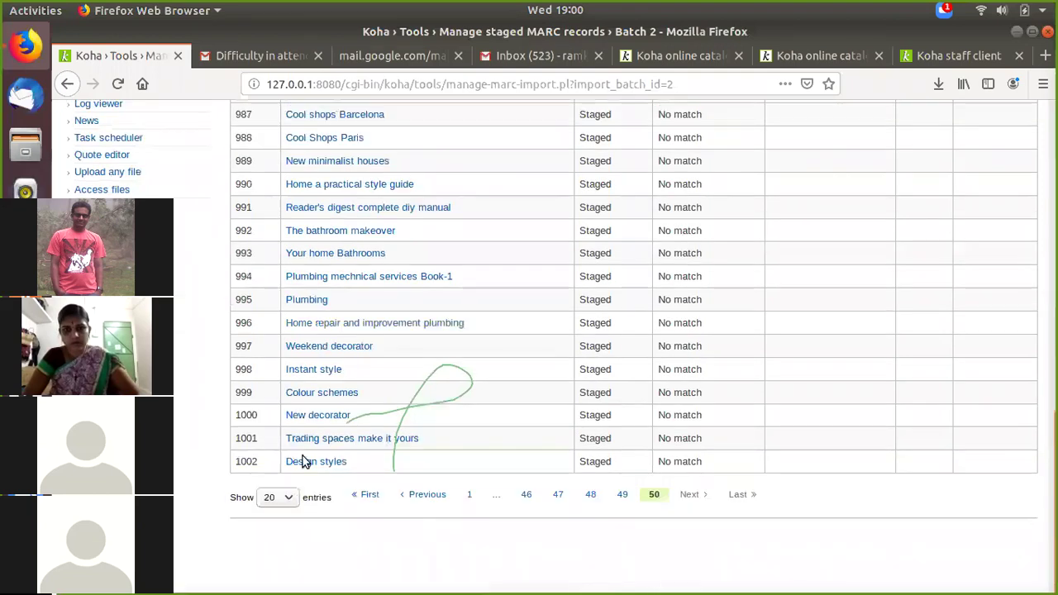
pyautogui.click(316, 465)
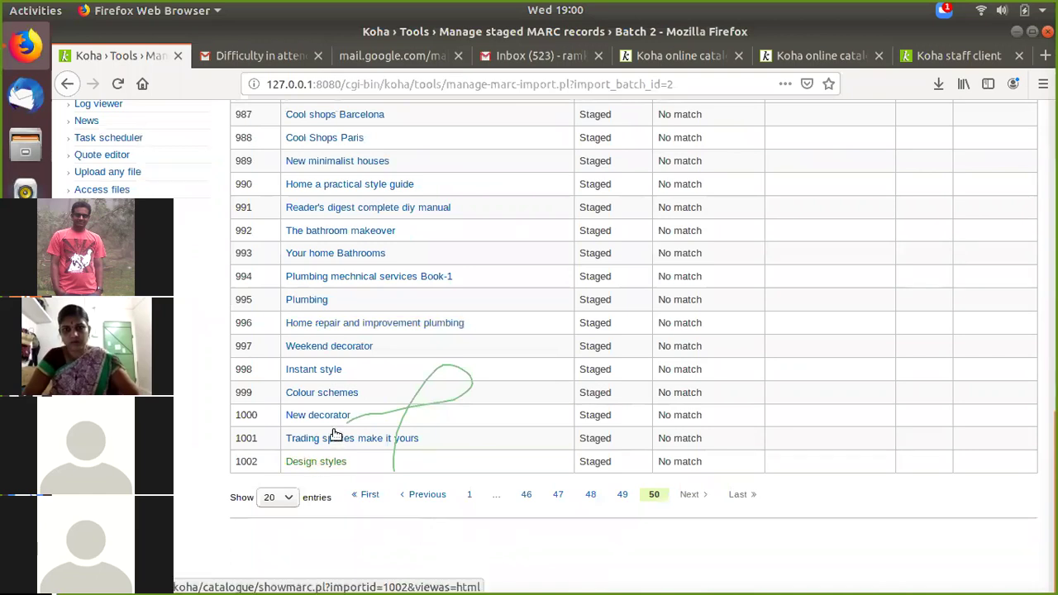
pyautogui.scroll(3, 394, 397)
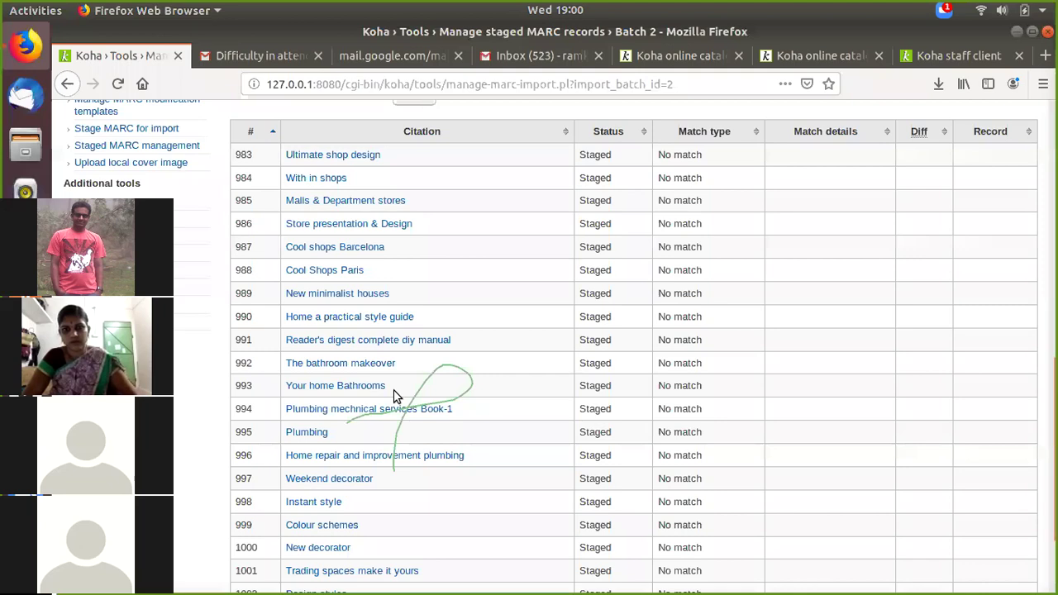
pyautogui.scroll(2, 393, 396)
pyautogui.scroll(2, 394, 396)
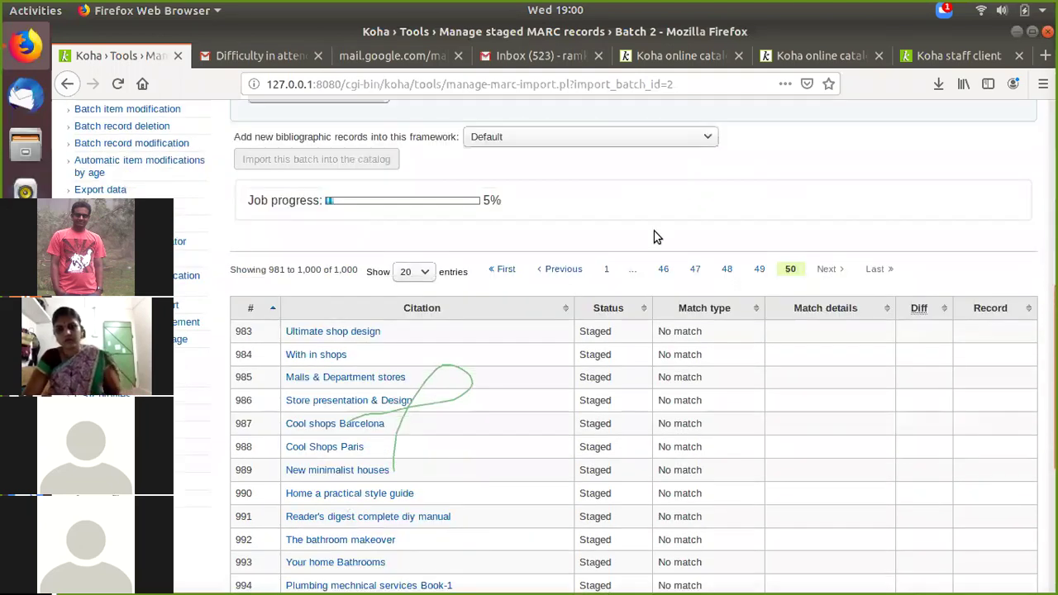
pyautogui.click(947, 56)
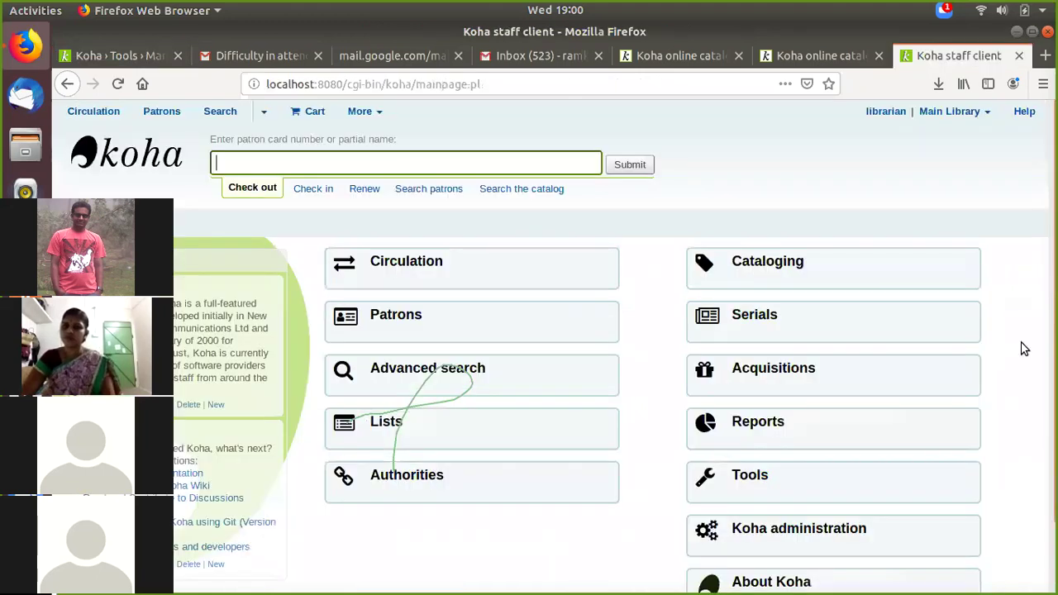
# Step: Open Koha administration and scroll down to the Patrons and circulation section
pyautogui.scroll(-2, 1003, 355)
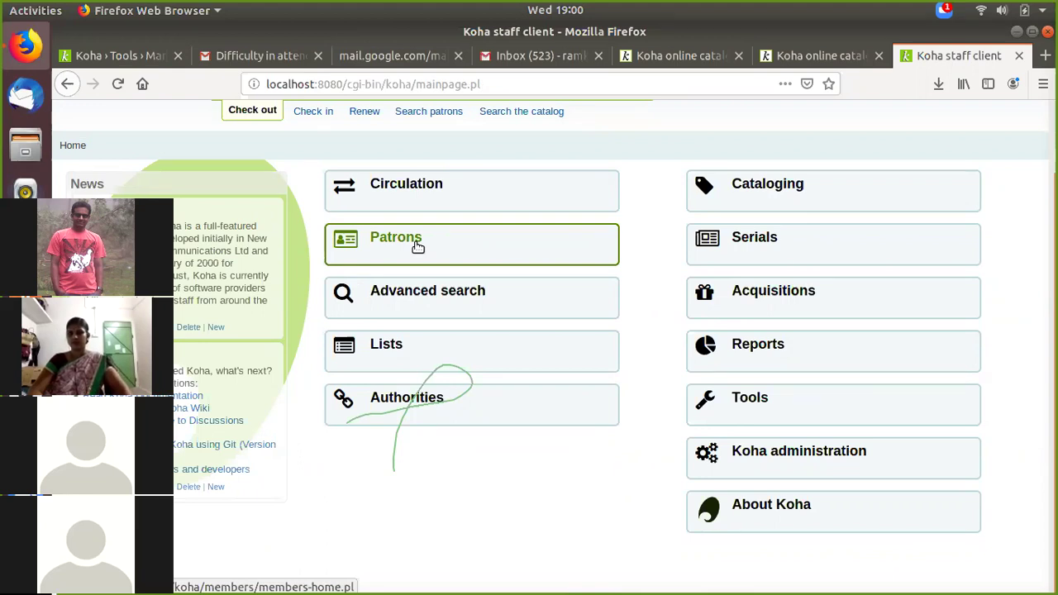
pyautogui.scroll(1, 418, 246)
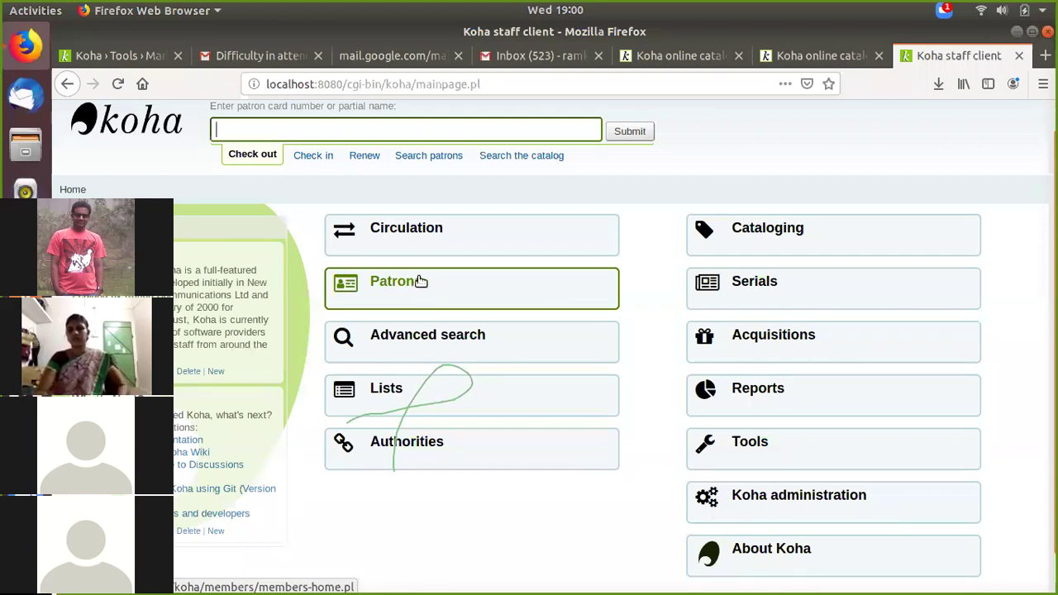
pyautogui.scroll(-1, 666, 468)
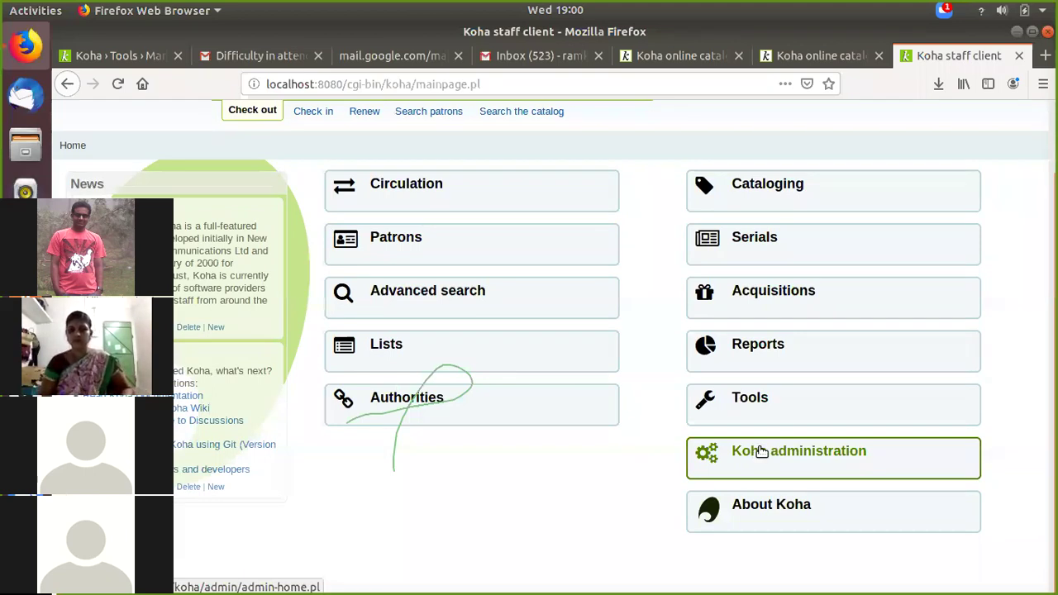
pyautogui.click(761, 451)
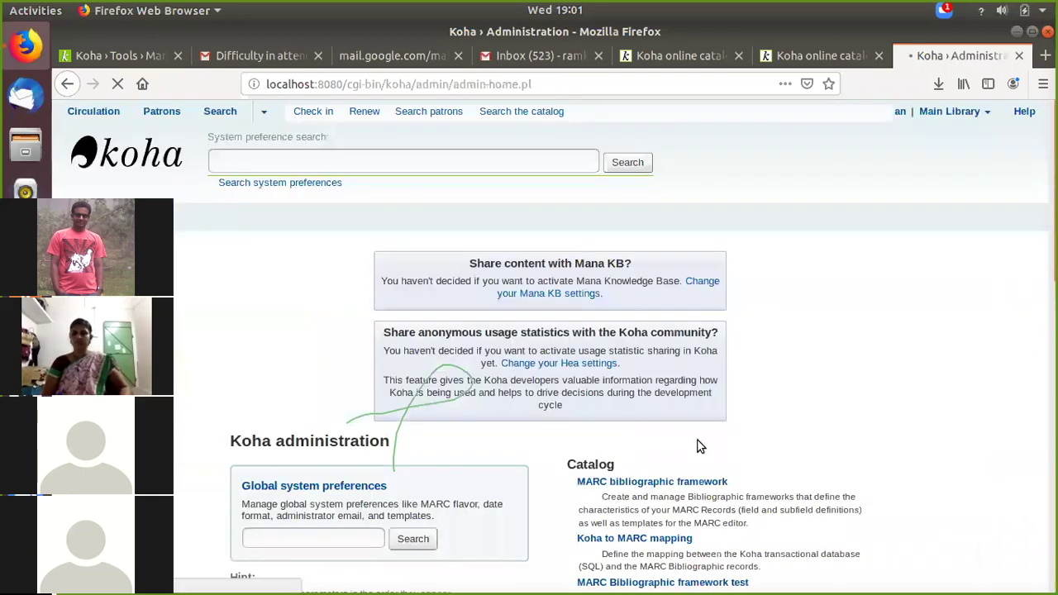
pyautogui.scroll(-3, 647, 418)
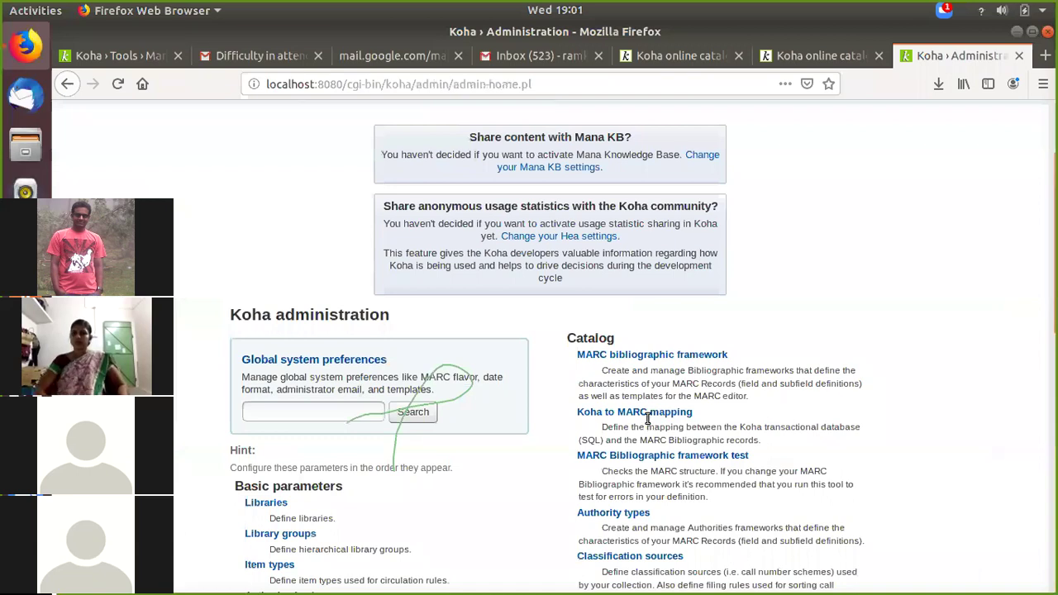
pyautogui.scroll(-5, 319, 409)
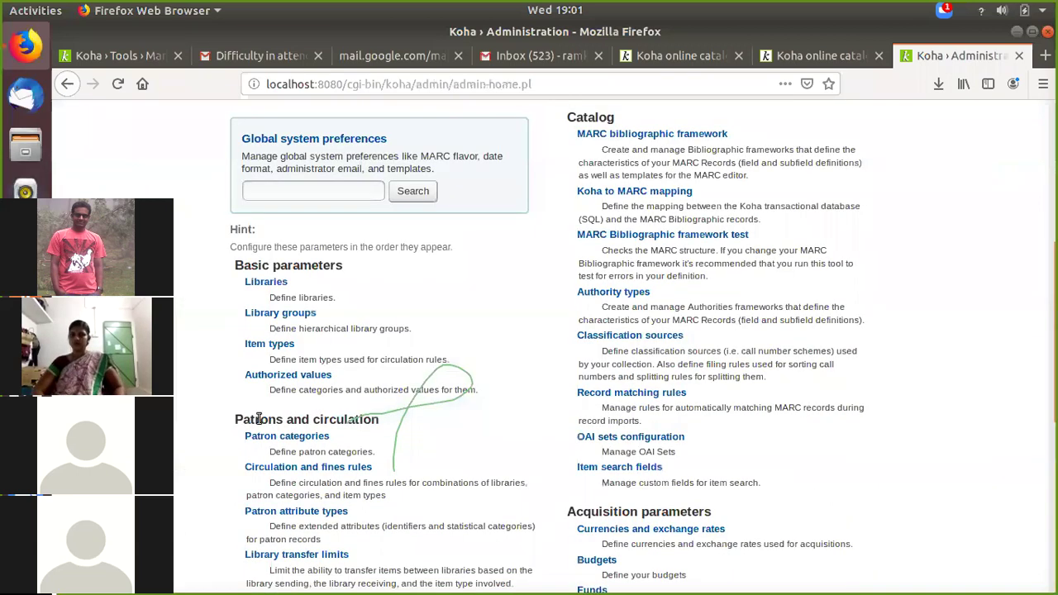
# Step: Go to Patron categories and start a new patron category form
pyautogui.click(305, 439)
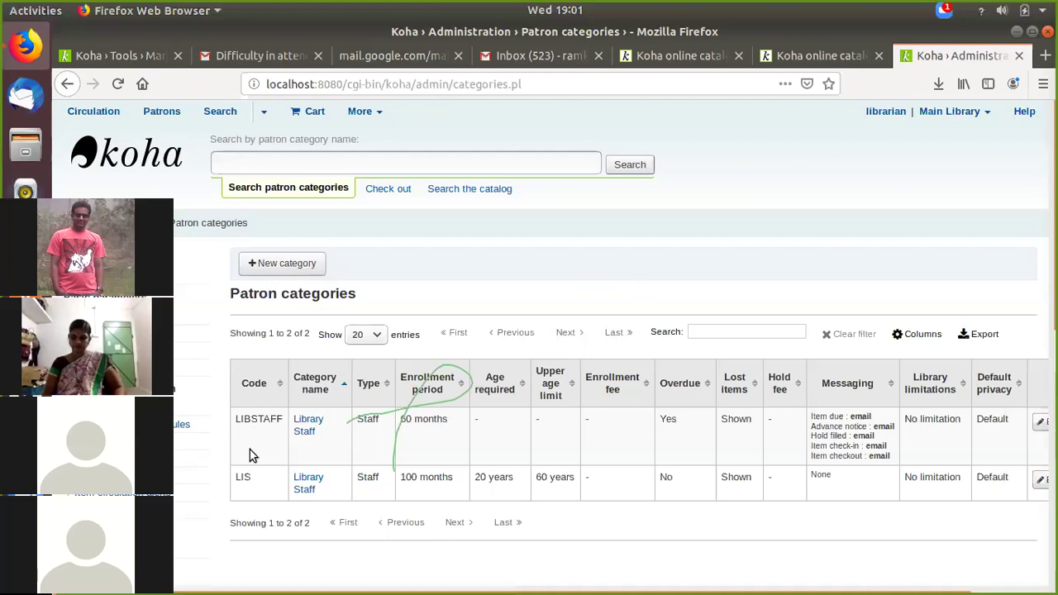
pyautogui.click(278, 270)
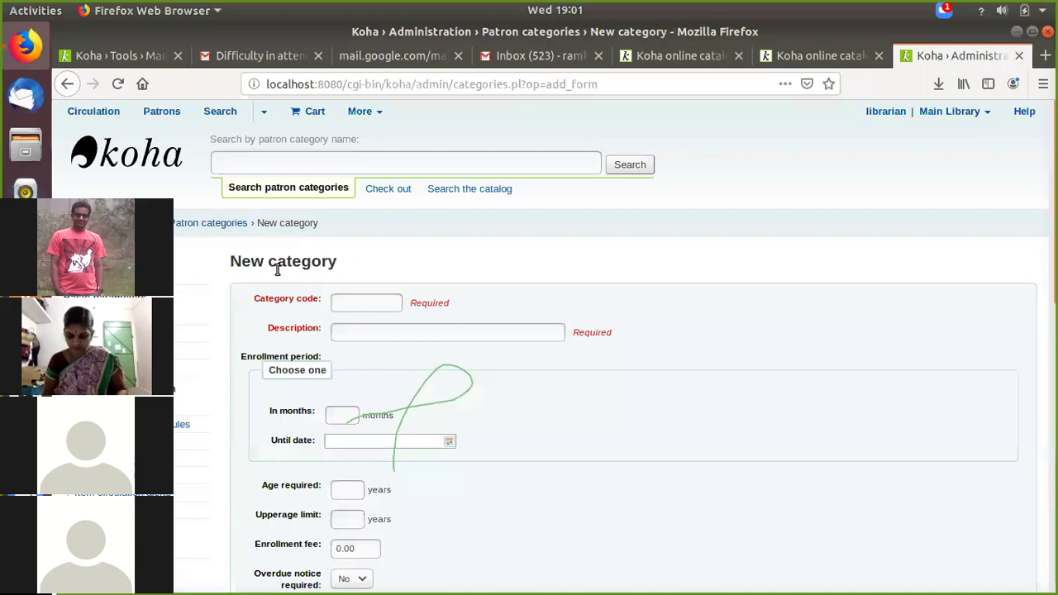
# Step: Enter category code STUDENT with description 'Students of CSE Dept'
pyautogui.click(374, 303)
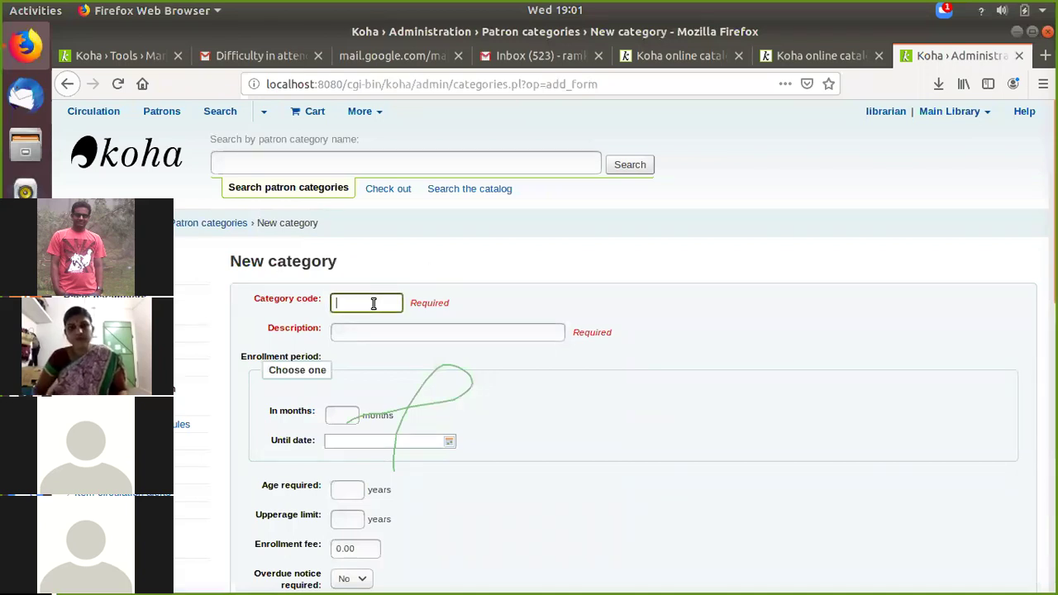
pyautogui.write('S')
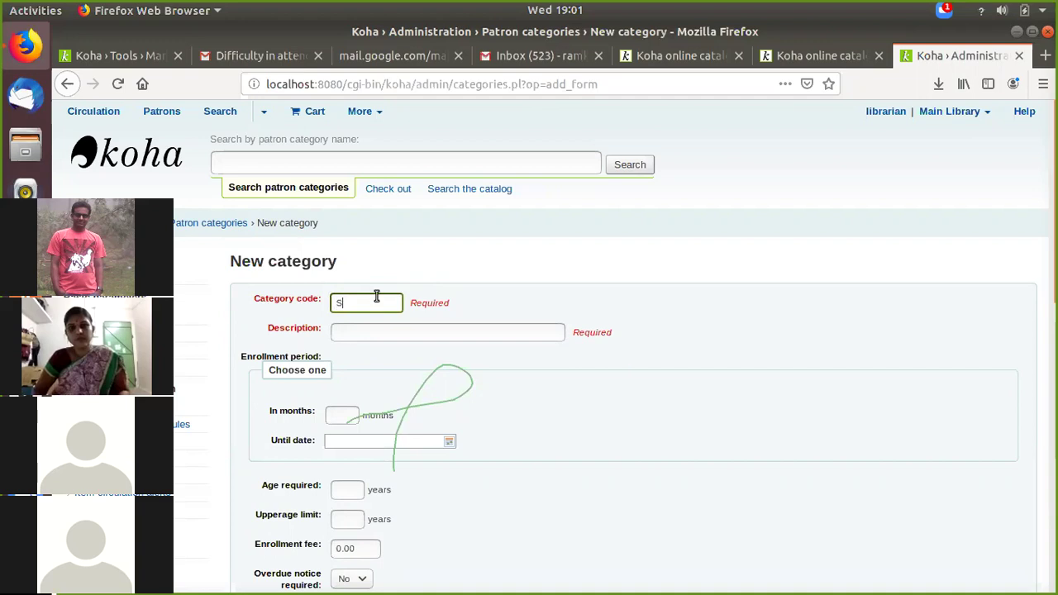
pyautogui.press('BackSpace')
pyautogui.write('STU')
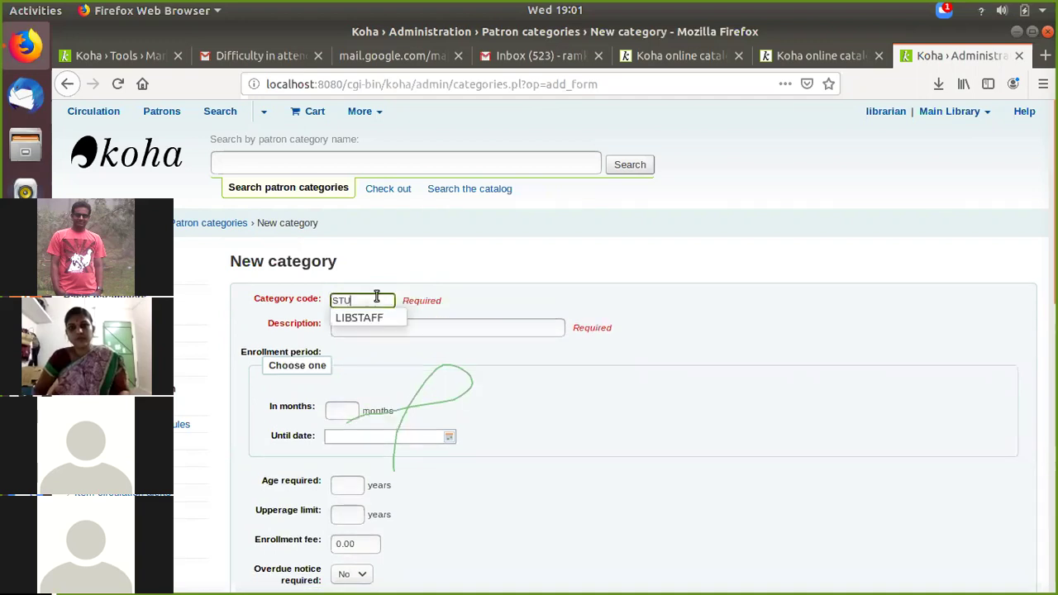
pyautogui.write('DENT')
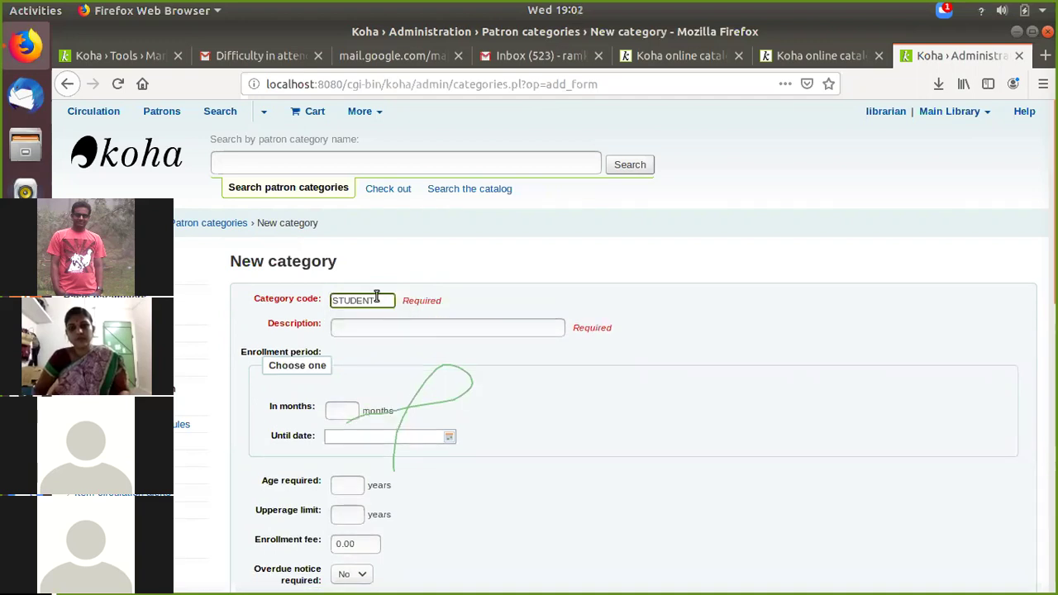
pyautogui.click(372, 328)
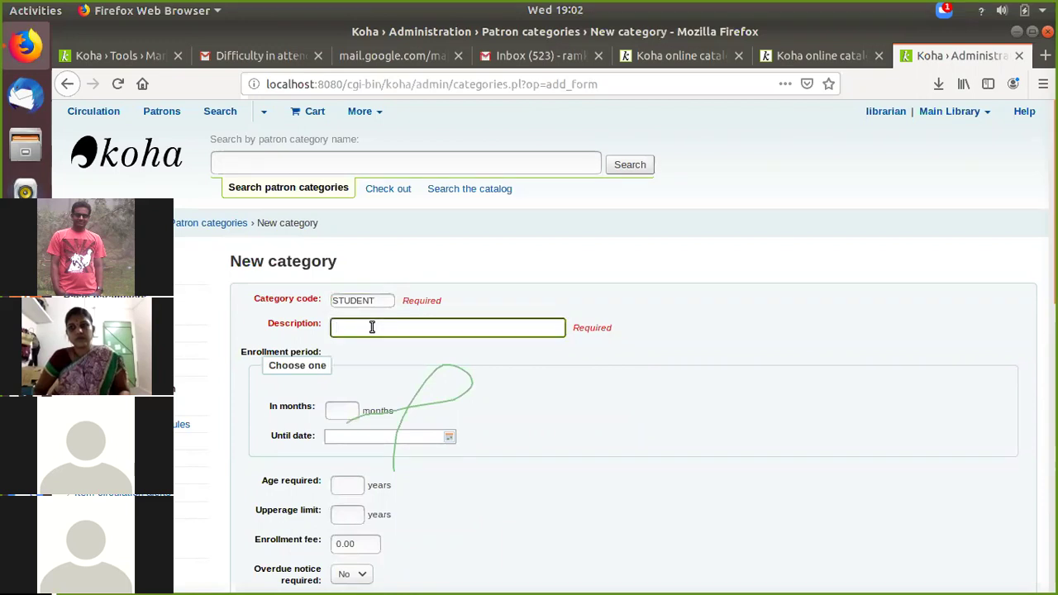
pyautogui.write('Students of')
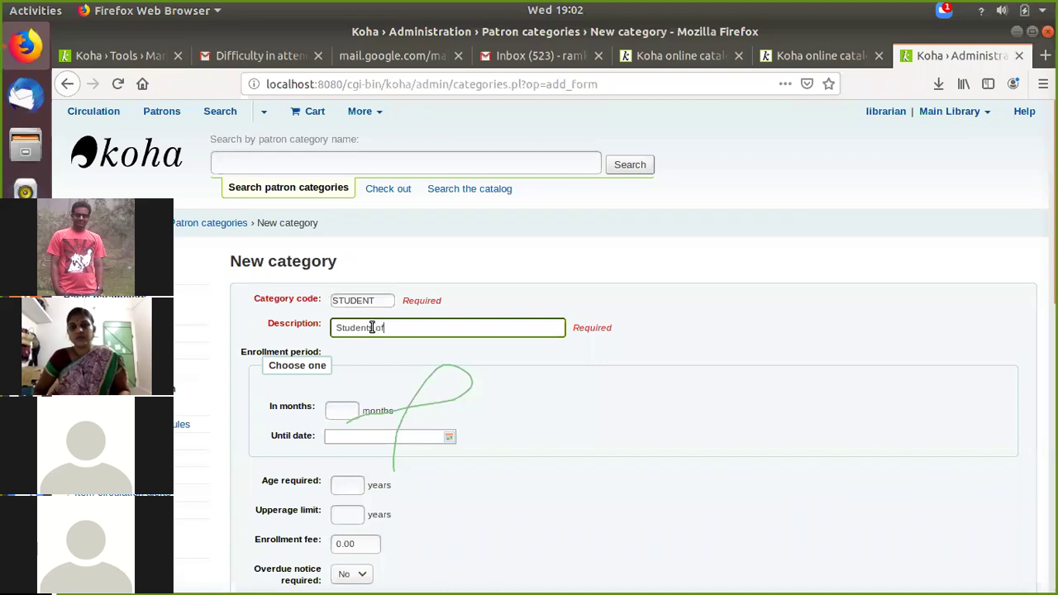
pyautogui.write(' CSE D')
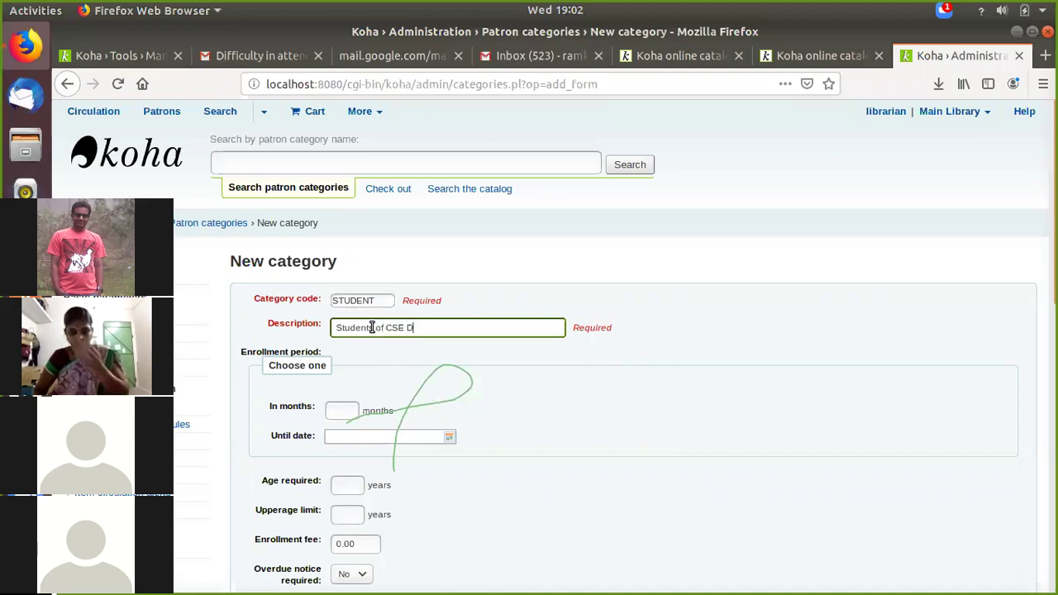
pyautogui.write('ept')
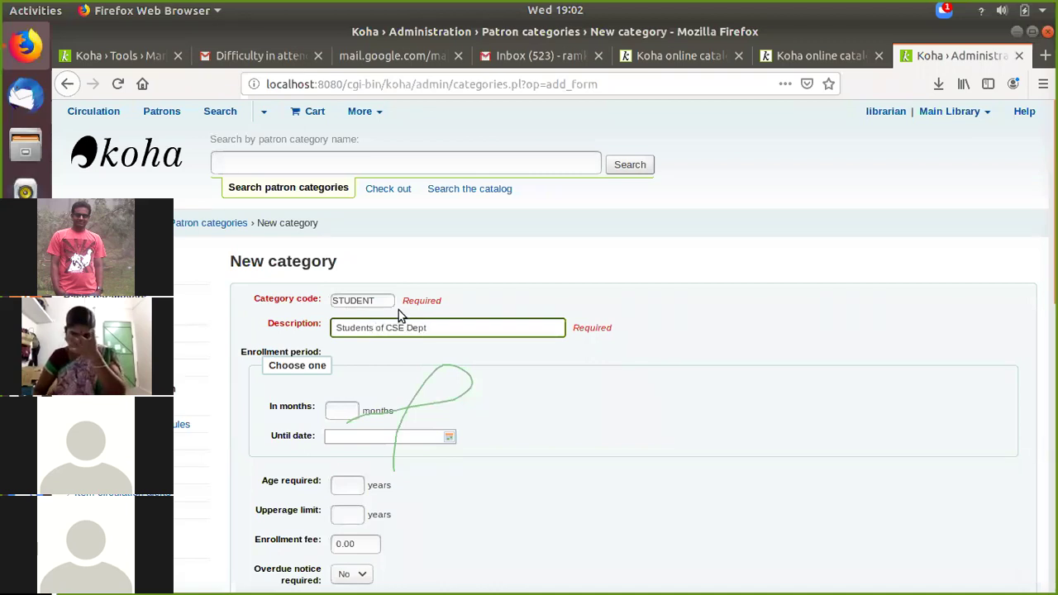
# Step: Set the enrollment period to 48 months
pyautogui.scroll(-2, 355, 347)
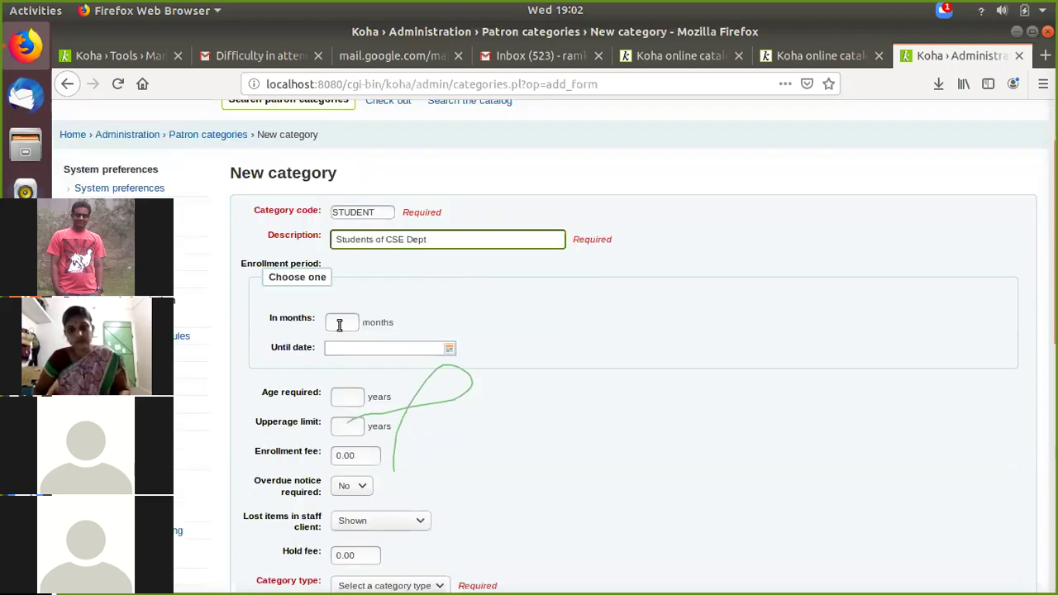
pyautogui.click(339, 325)
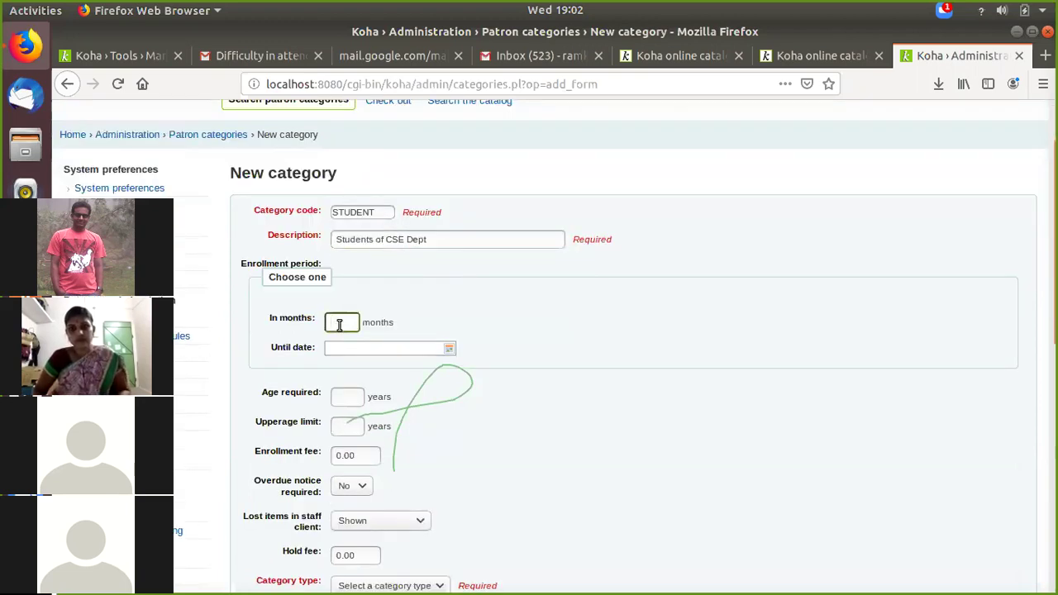
pyautogui.write('48')
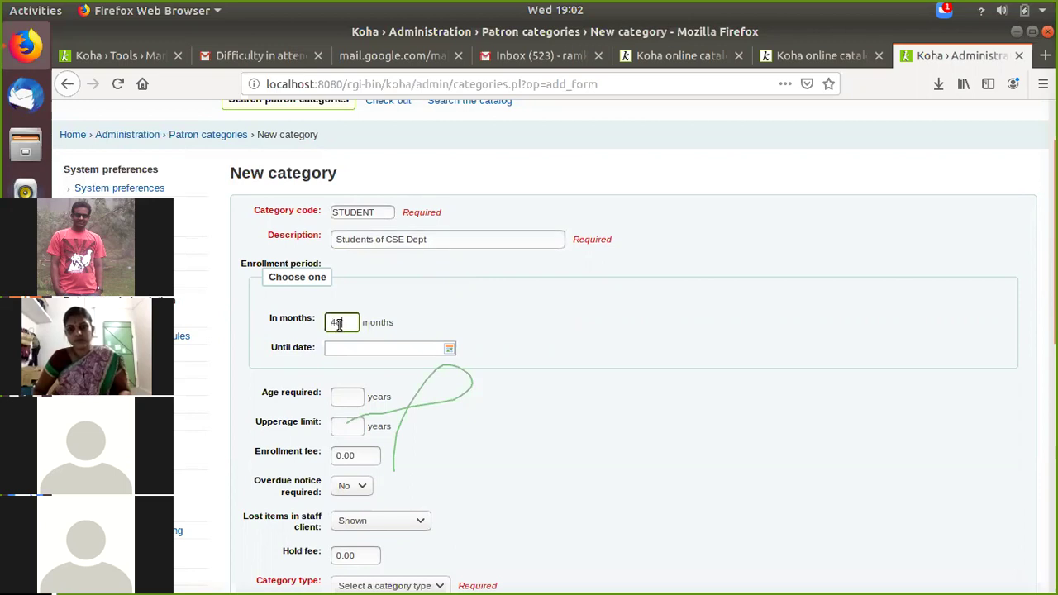
pyautogui.scroll(-3, 442, 267)
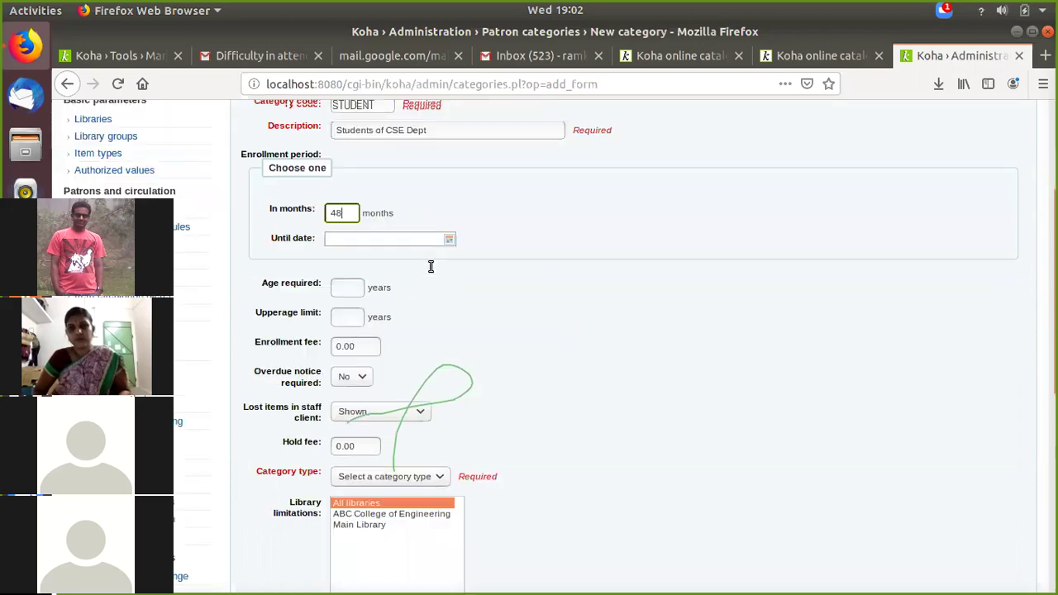
pyautogui.scroll(-1, 355, 265)
pyautogui.scroll(-2, 396, 264)
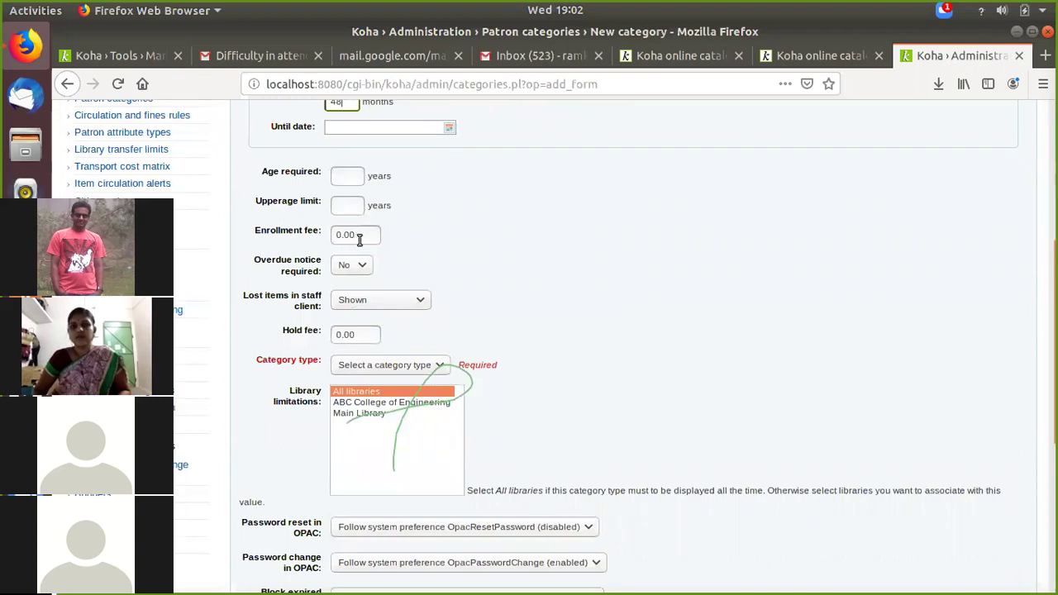
pyautogui.click(360, 239)
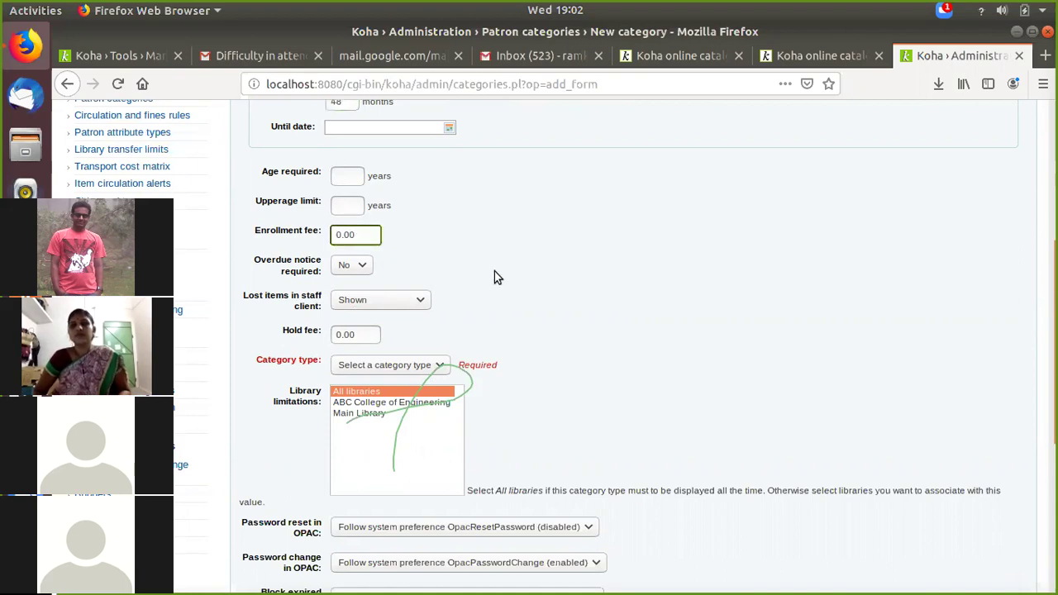
# Step: Set Overdue notice required to Yes and category type Professional, available to All libraries
pyautogui.scroll(-1, 345, 231)
pyautogui.click(343, 224)
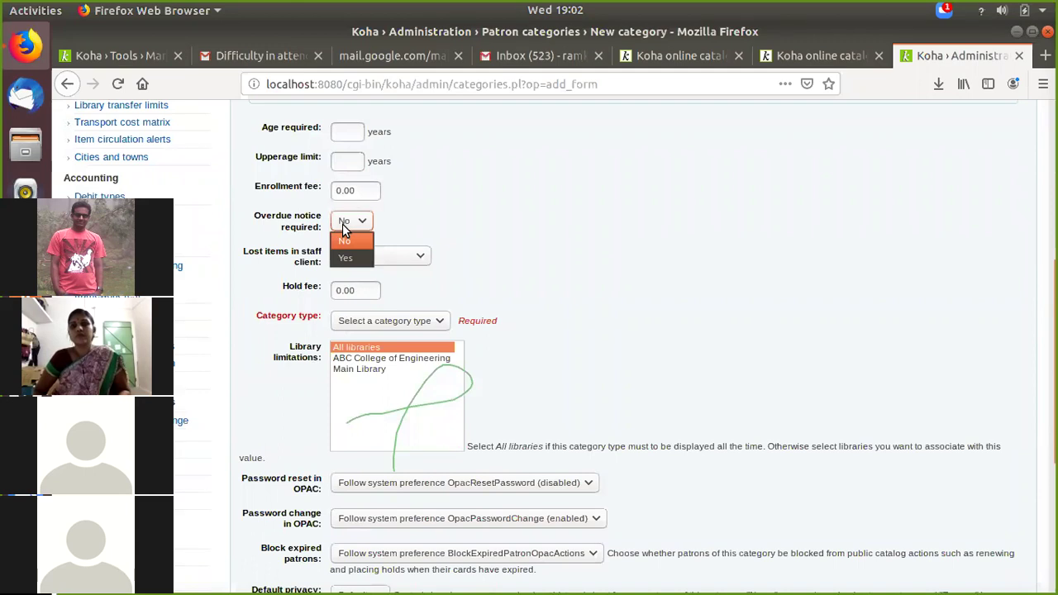
pyautogui.click(344, 259)
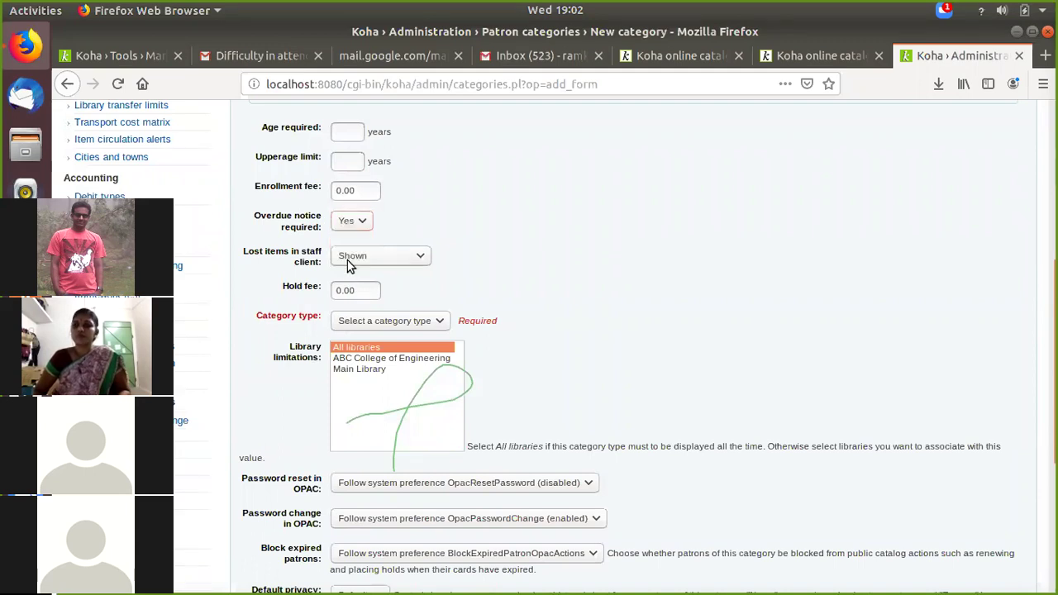
pyautogui.scroll(-2, 499, 267)
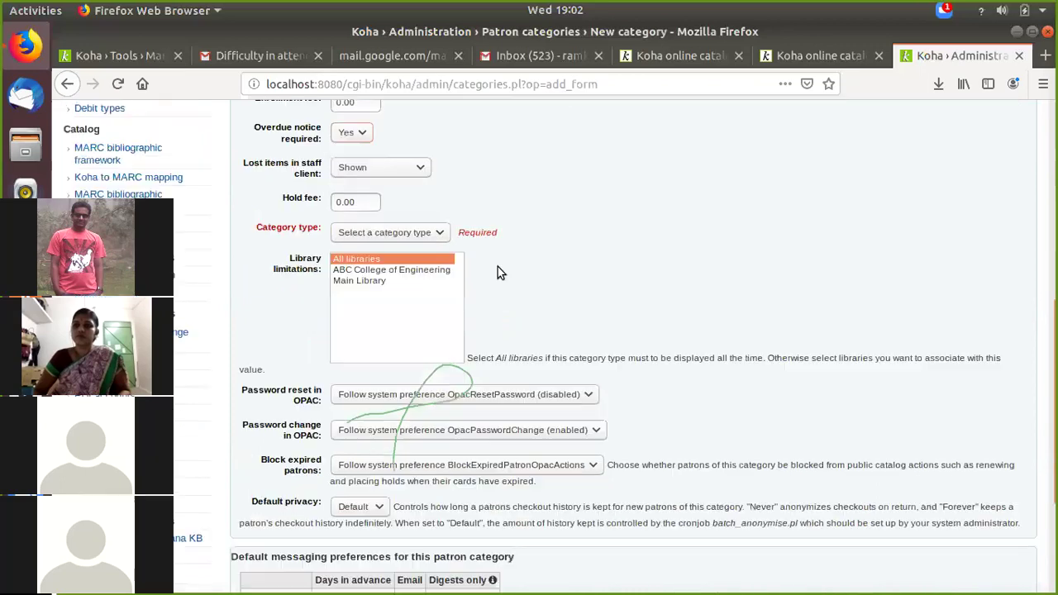
pyautogui.click(423, 236)
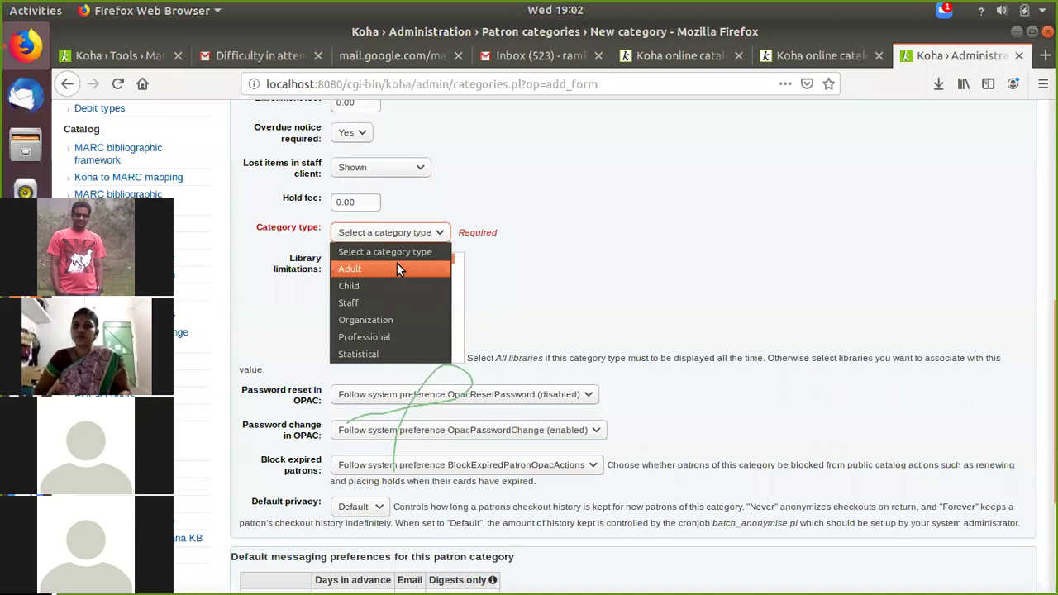
pyautogui.click(395, 337)
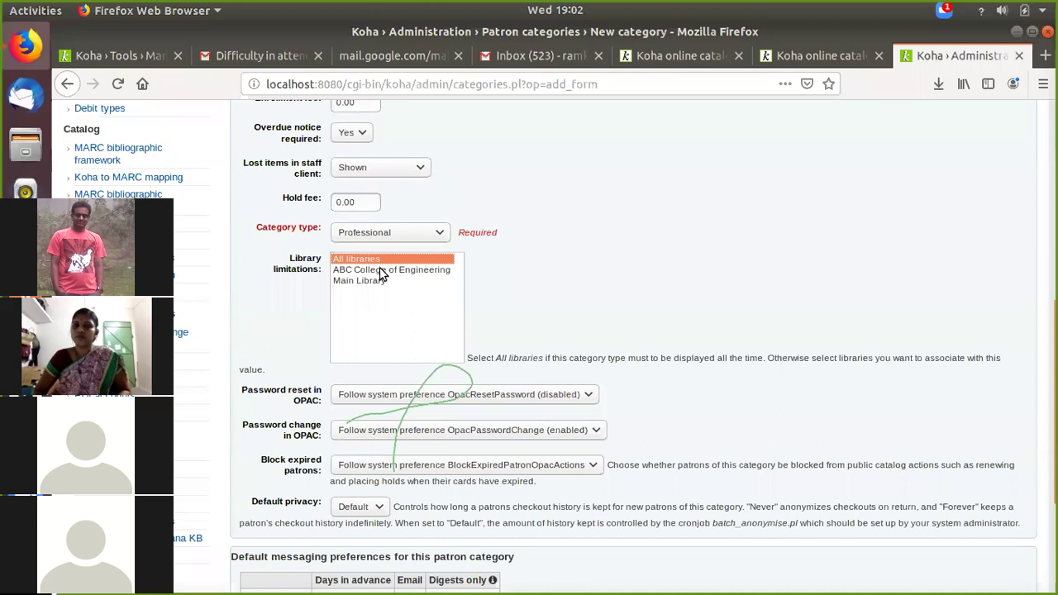
pyautogui.click(405, 271)
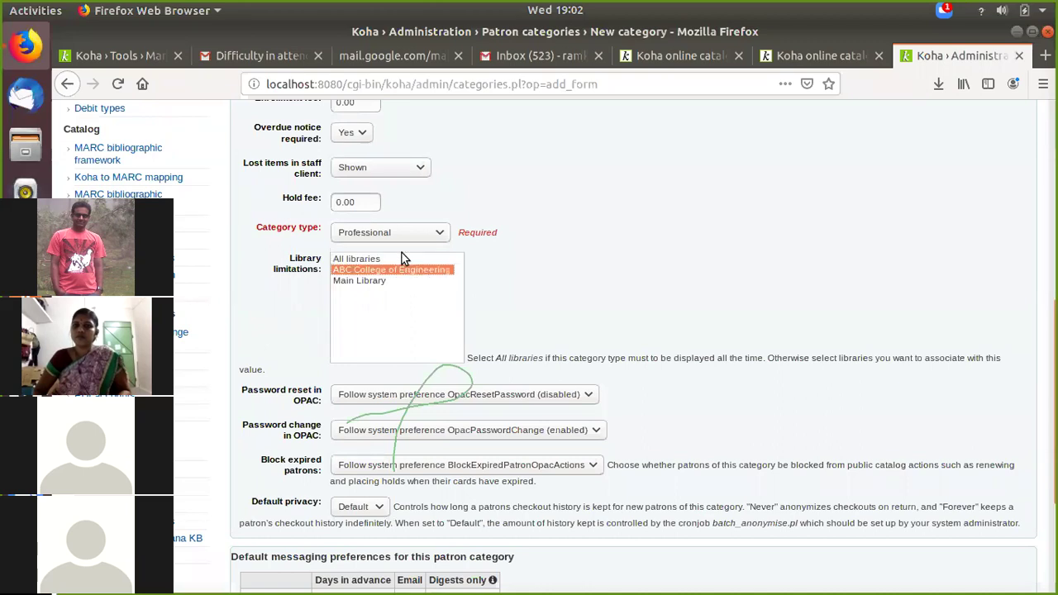
pyautogui.click(402, 260)
pyautogui.scroll(-1, 576, 294)
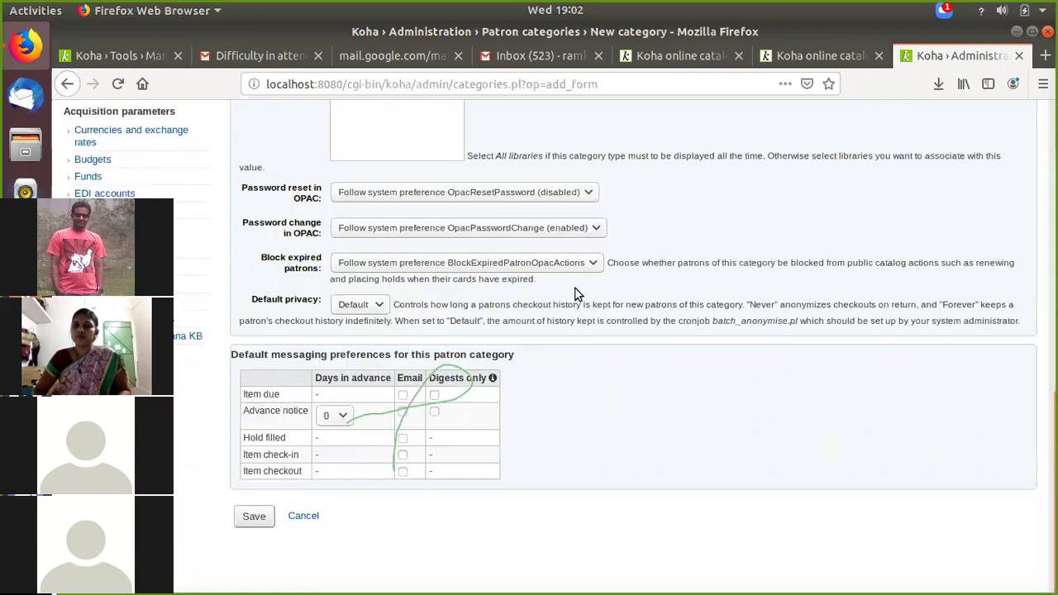
# Step: Set 15-day advance notices, email all notices with due/advance digests, save, and check import progress
pyautogui.click(326, 422)
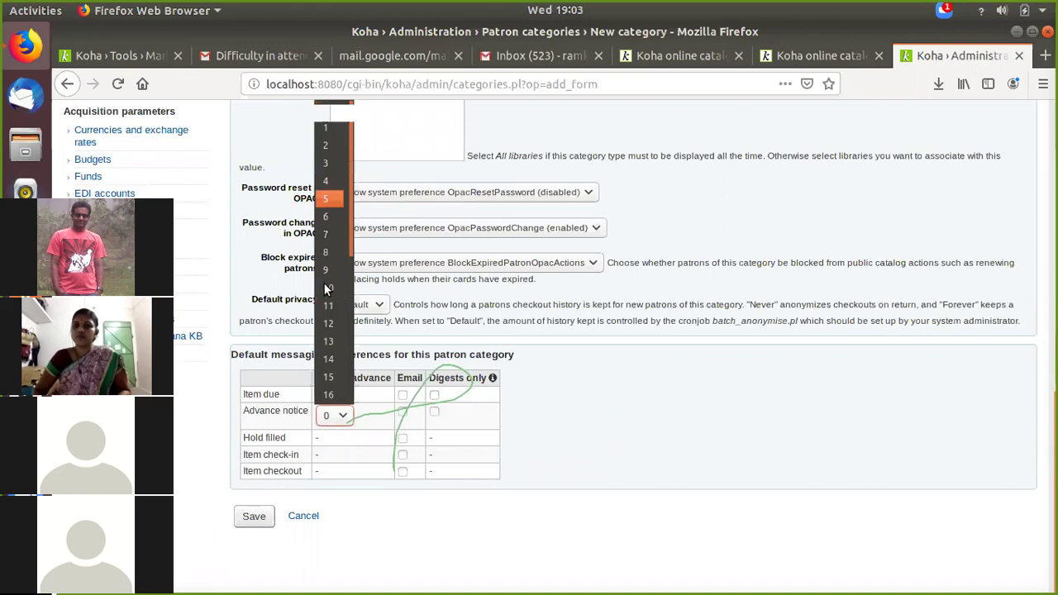
pyautogui.click(327, 380)
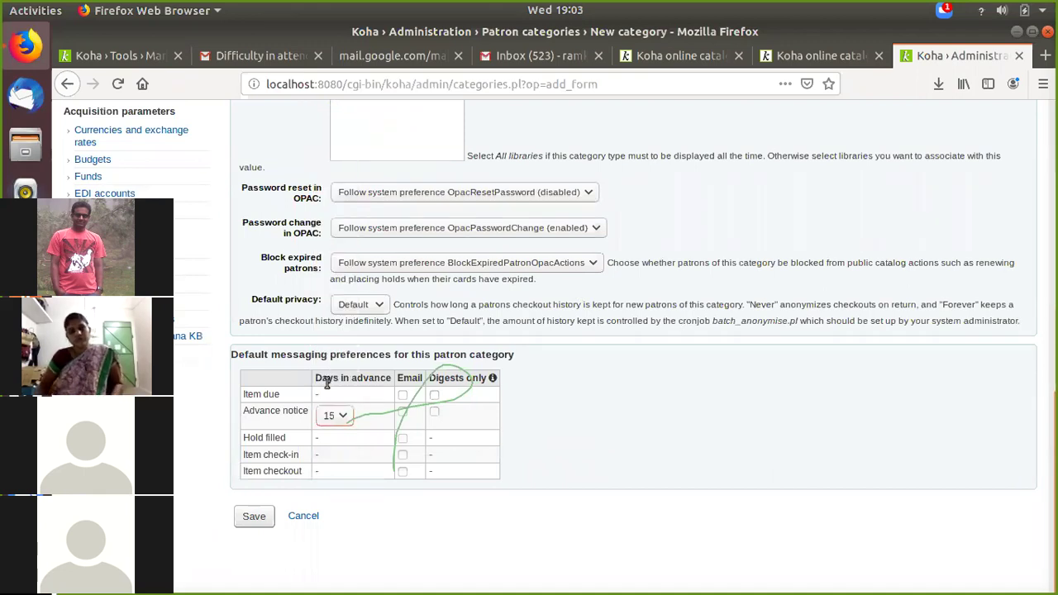
pyautogui.click(403, 395)
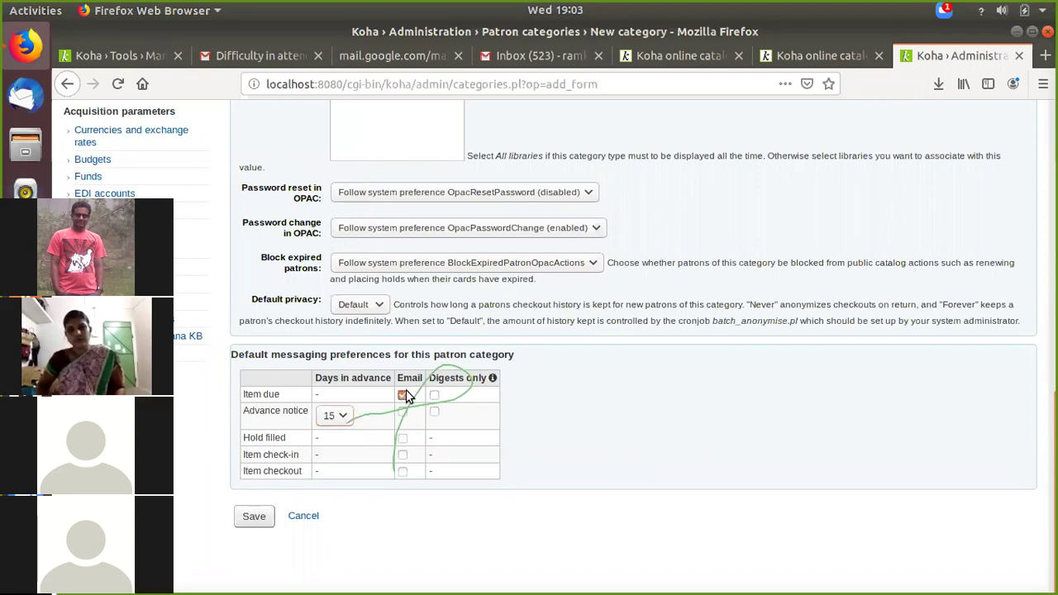
pyautogui.click(403, 412)
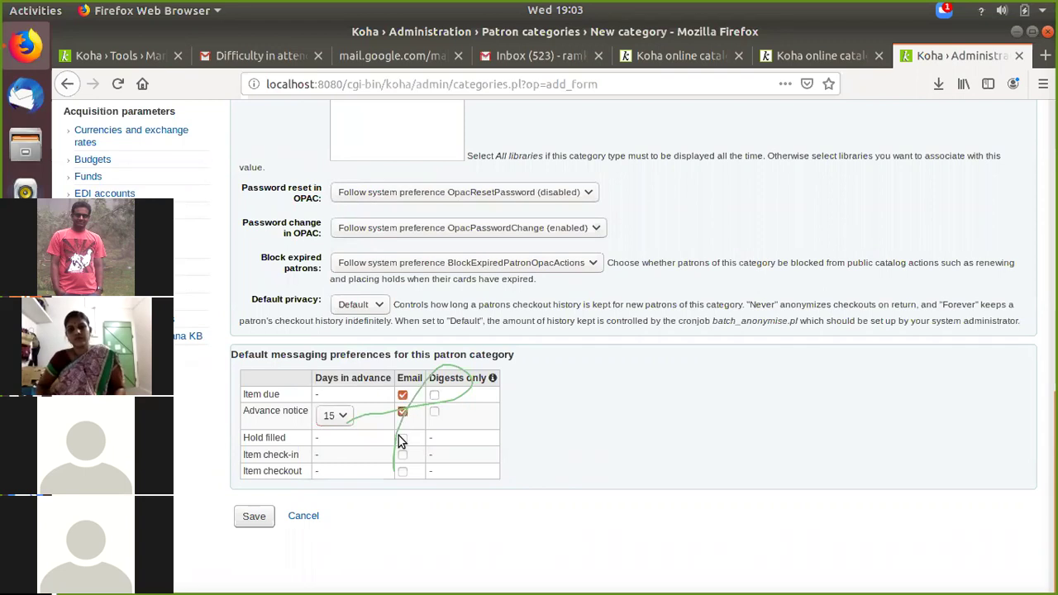
pyautogui.click(403, 438)
pyautogui.click(403, 454)
pyautogui.click(403, 471)
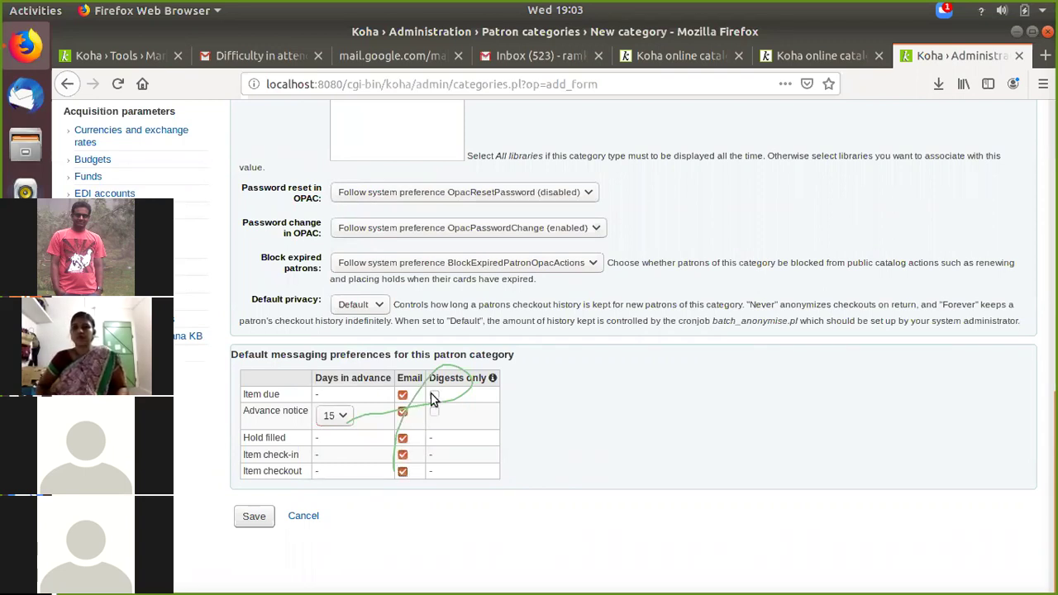
pyautogui.click(434, 395)
pyautogui.click(434, 411)
pyautogui.click(254, 521)
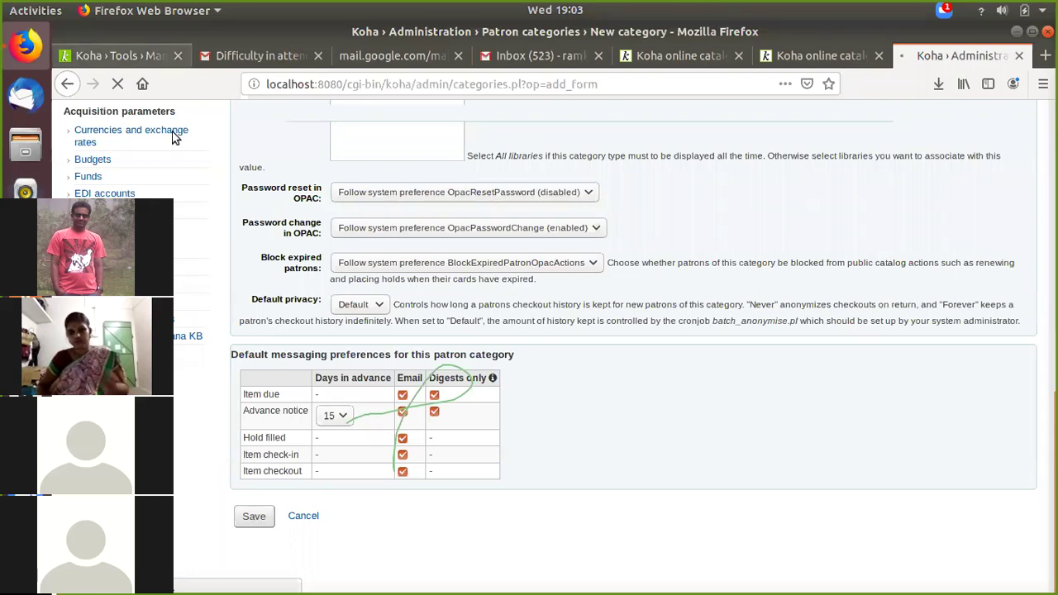
pyautogui.hotkey('ctrl', 'Tab')
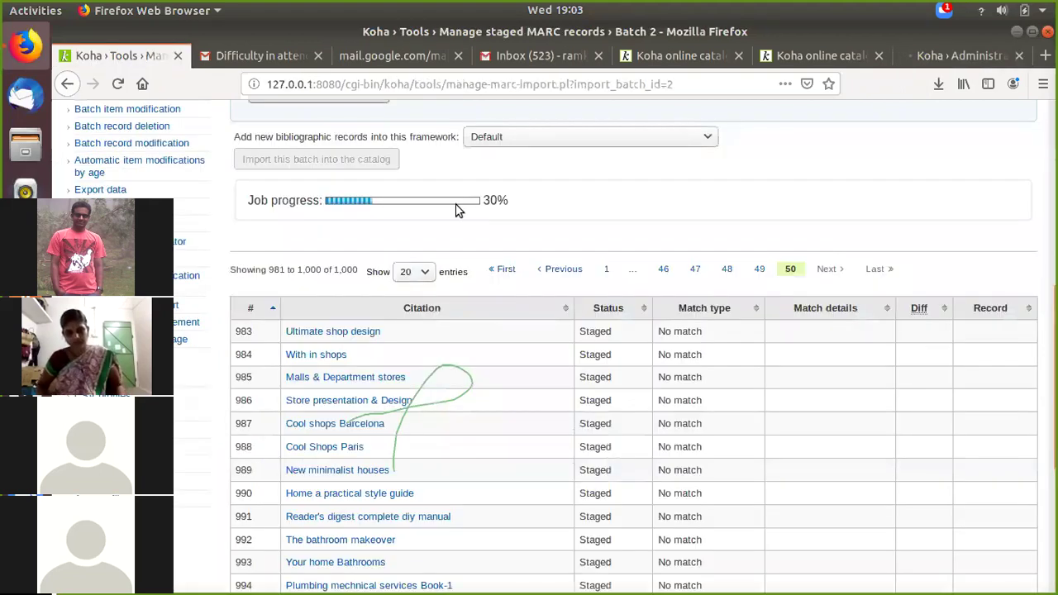
# Step: Confirm STUDENT (Students of CSE Dept, 48 months) is listed, then start another category
pyautogui.click(934, 67)
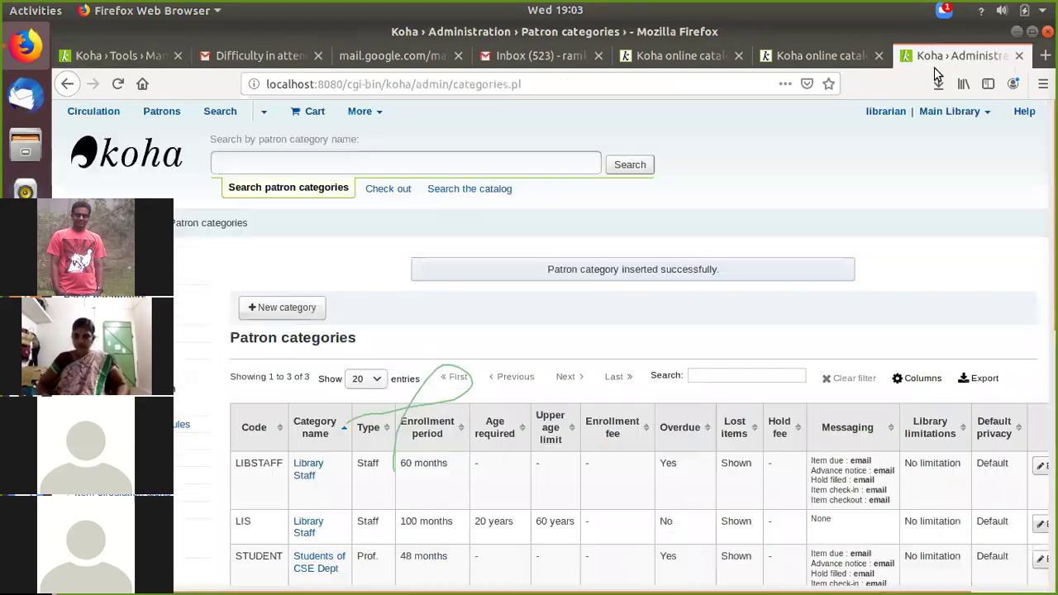
pyautogui.scroll(-3, 593, 327)
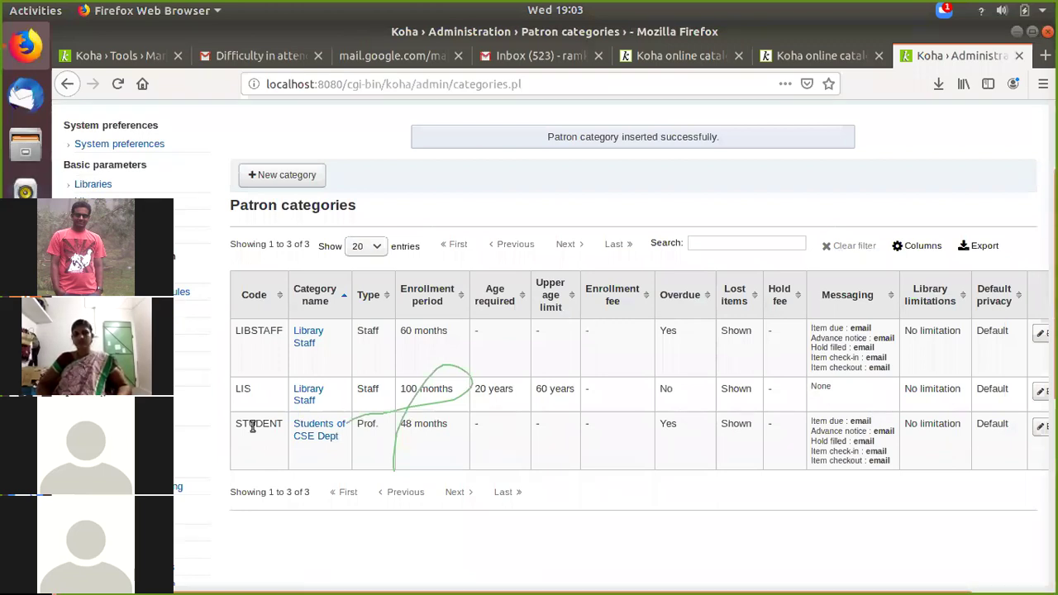
pyautogui.doubleClick(286, 426)
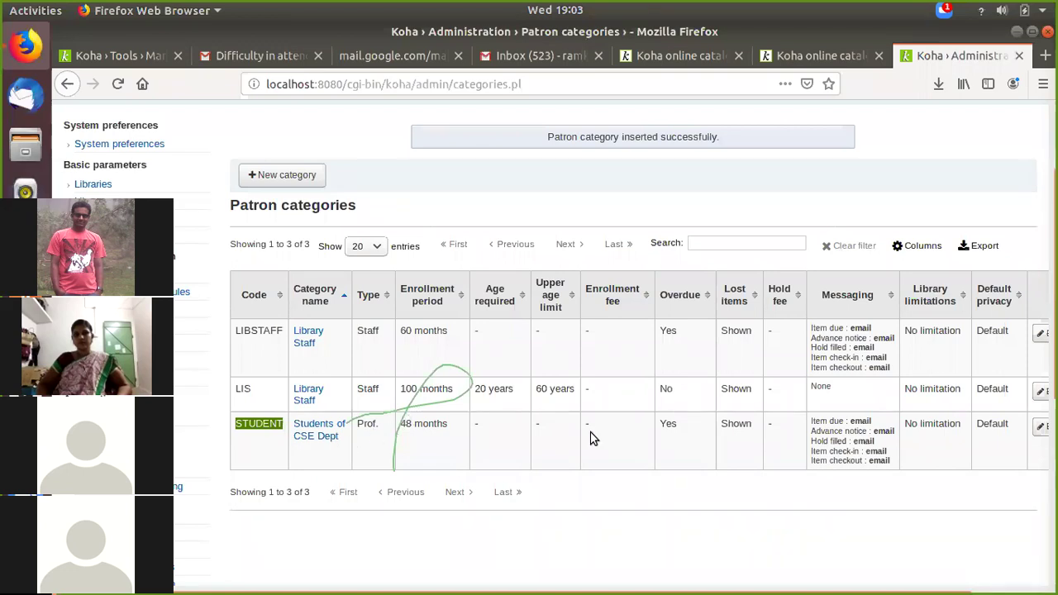
pyautogui.click(316, 188)
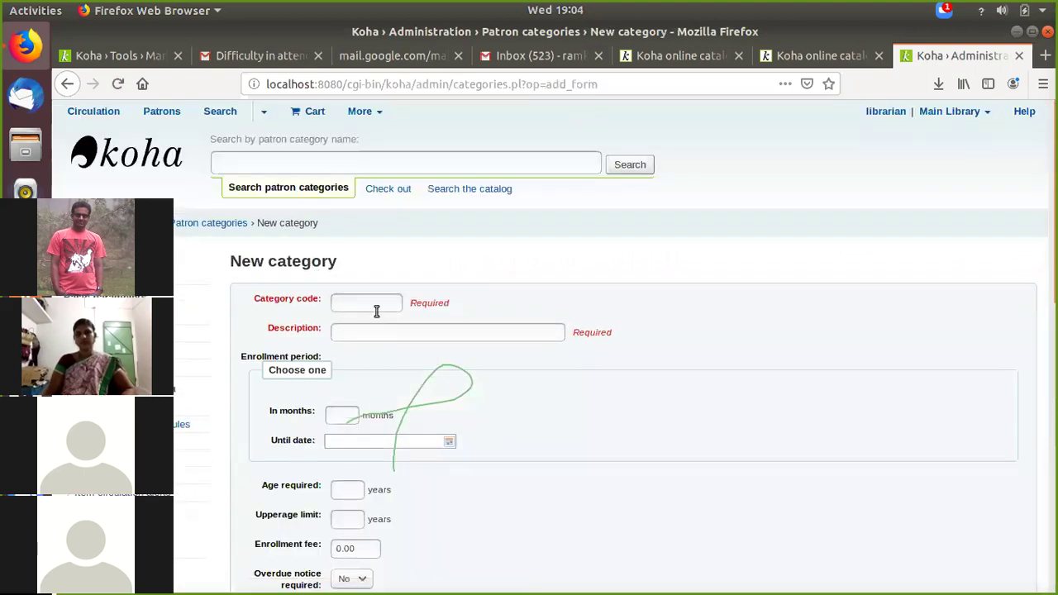
# Step: Enter category code STAFF, description 'Faculty of CSE', and a 100-month enrollment period
pyautogui.click(376, 306)
pyautogui.write('ST')
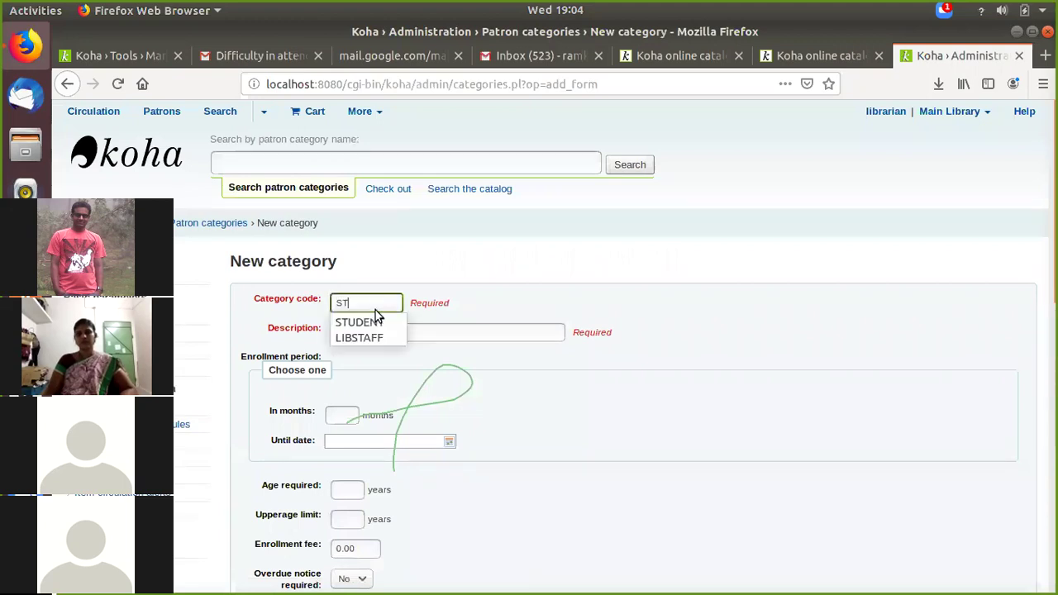
pyautogui.write('AFF')
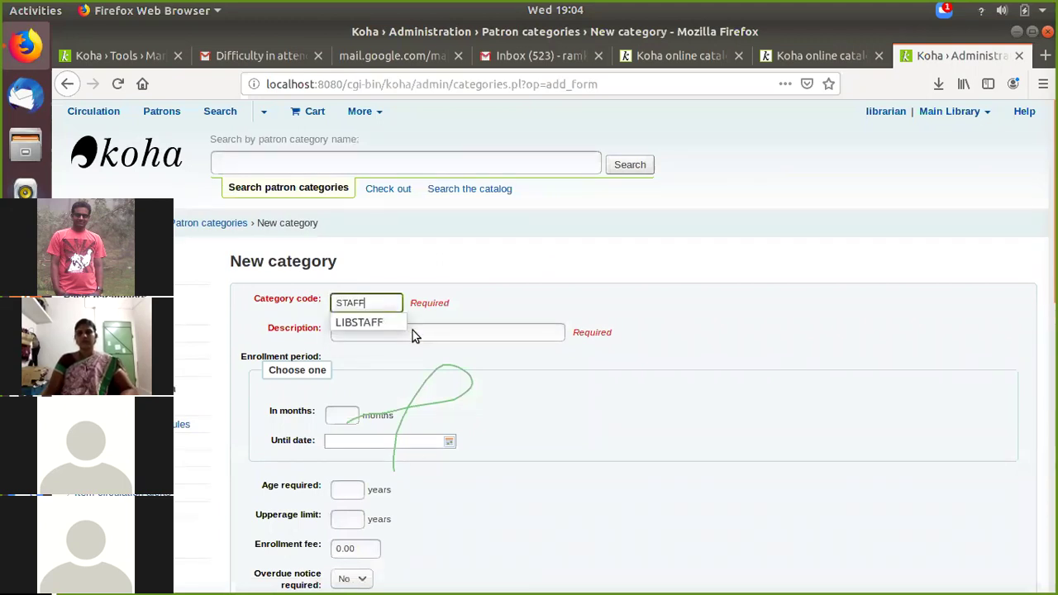
pyautogui.click(414, 329)
pyautogui.write('Fa')
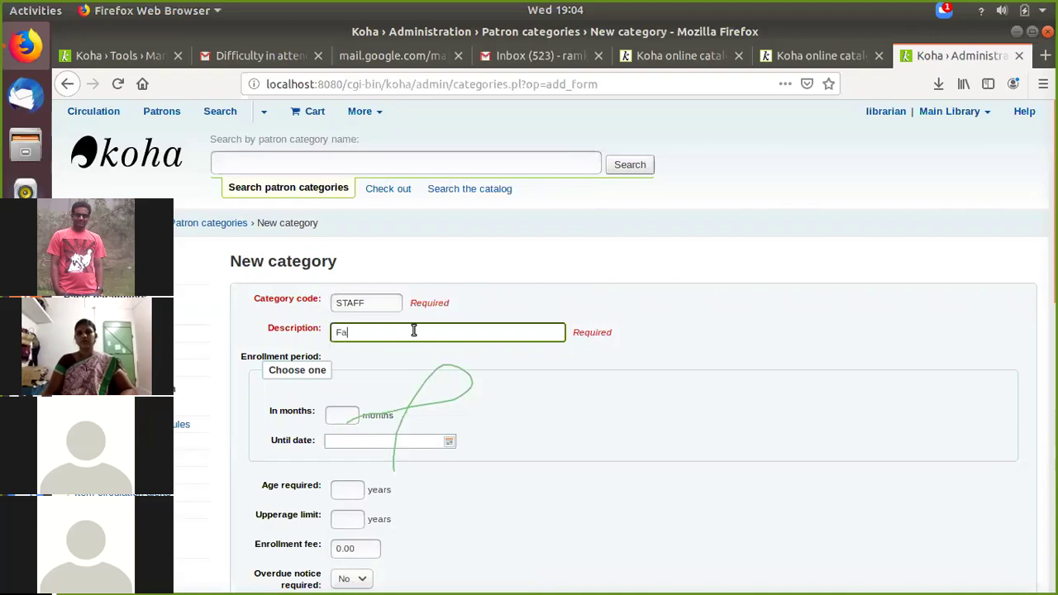
pyautogui.write('culty of CSE')
pyautogui.click(325, 419)
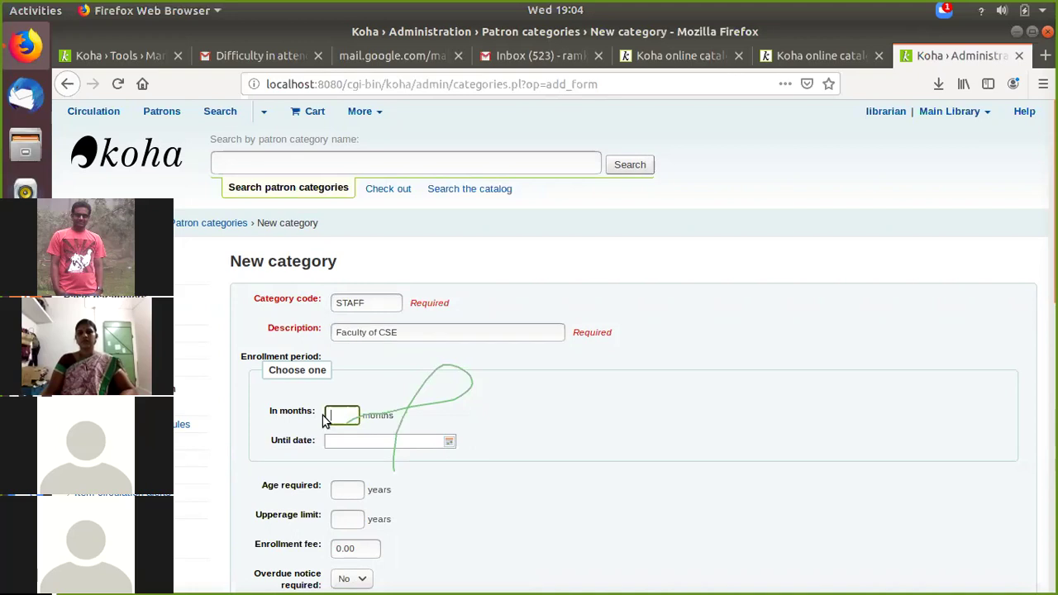
pyautogui.write('100')
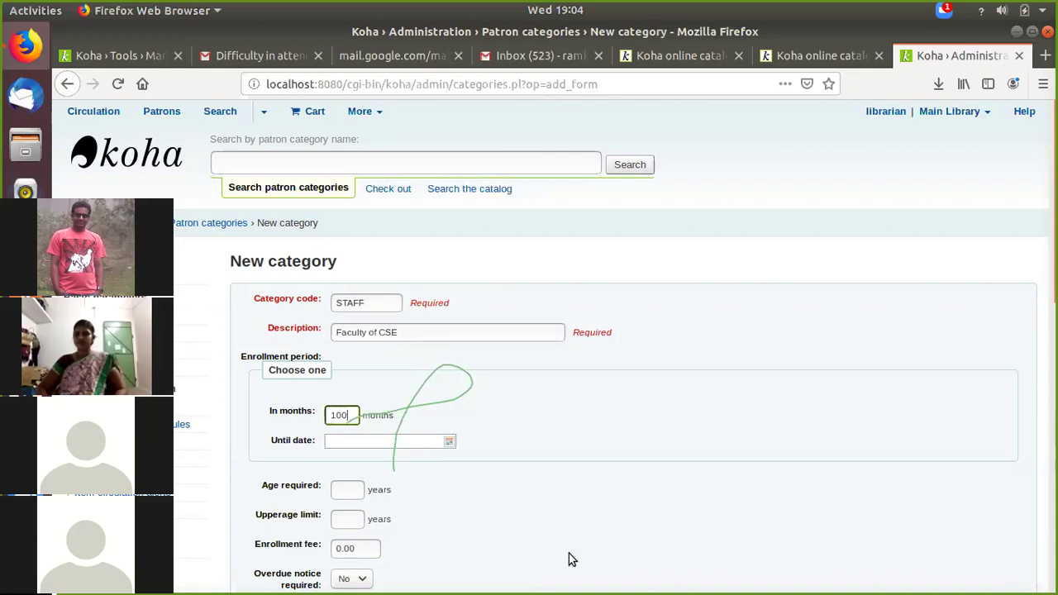
# Step: Email hold filled, check-in and checkout notices, and digest item due and advance notices
pyautogui.scroll(-3, 324, 335)
pyautogui.scroll(-2, 533, 340)
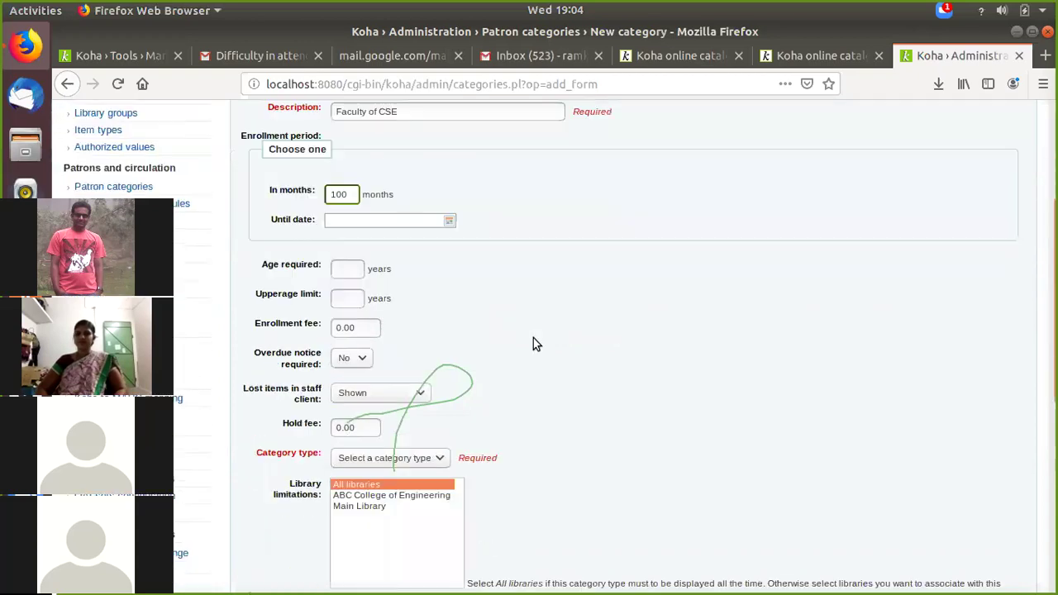
pyautogui.scroll(-1, 529, 347)
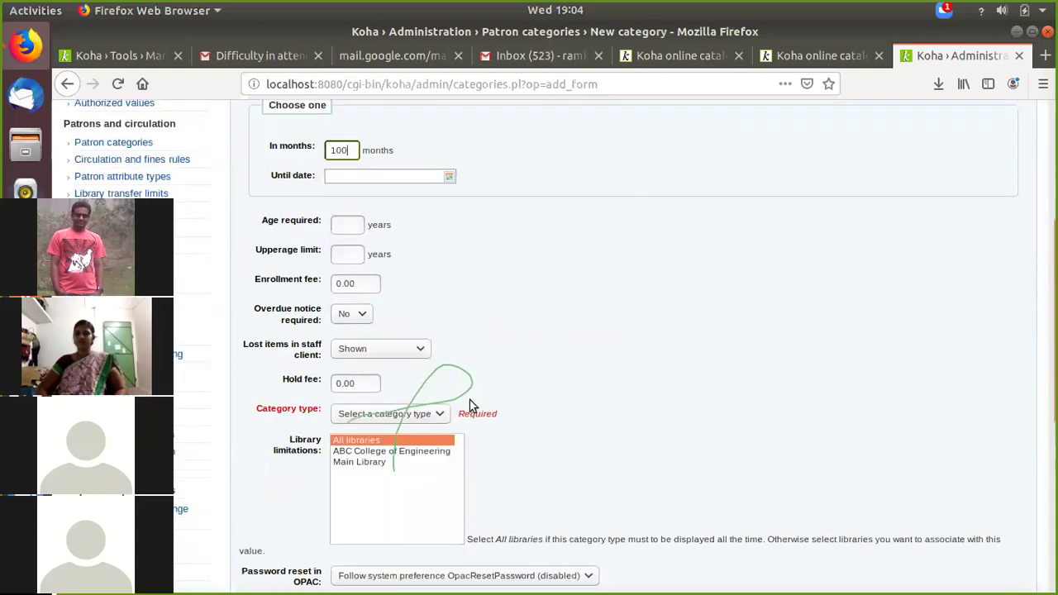
pyautogui.scroll(-1, 570, 387)
pyautogui.scroll(-3, 569, 381)
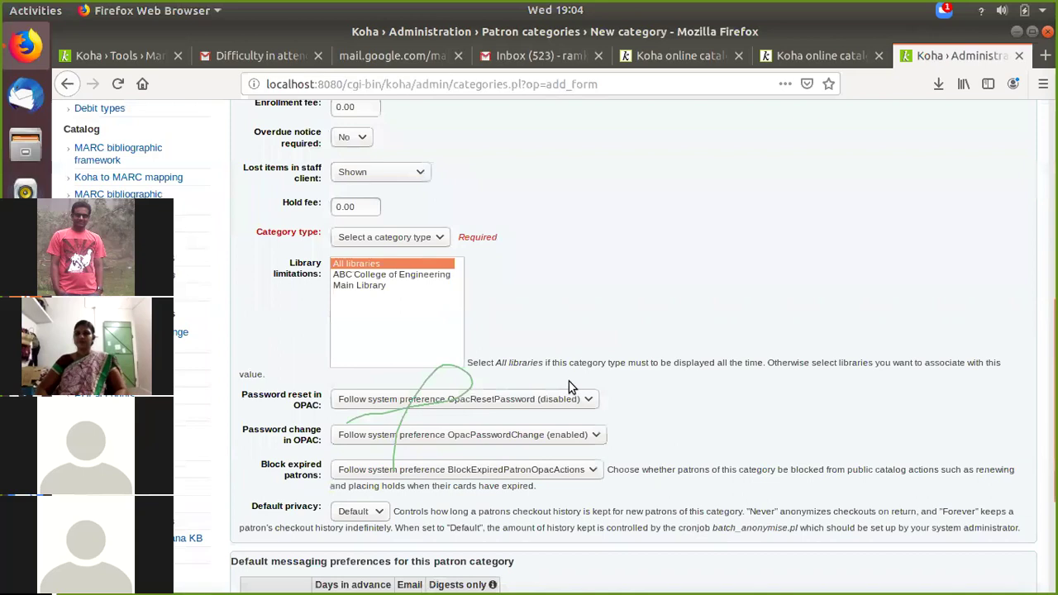
pyautogui.scroll(-5, 568, 381)
pyautogui.click(339, 416)
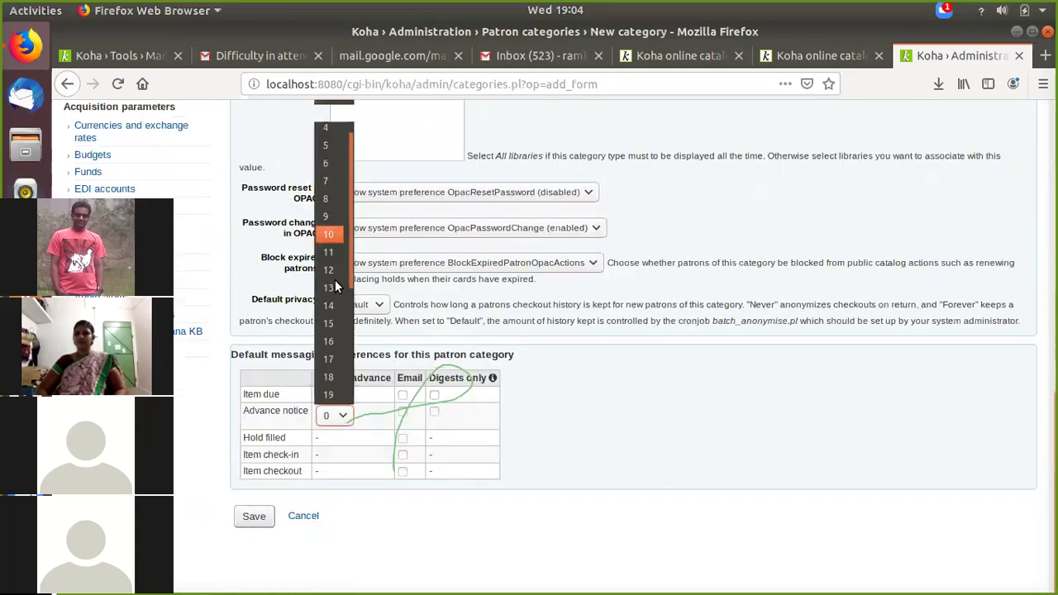
pyautogui.scroll(-4, 335, 289)
pyautogui.click(331, 396)
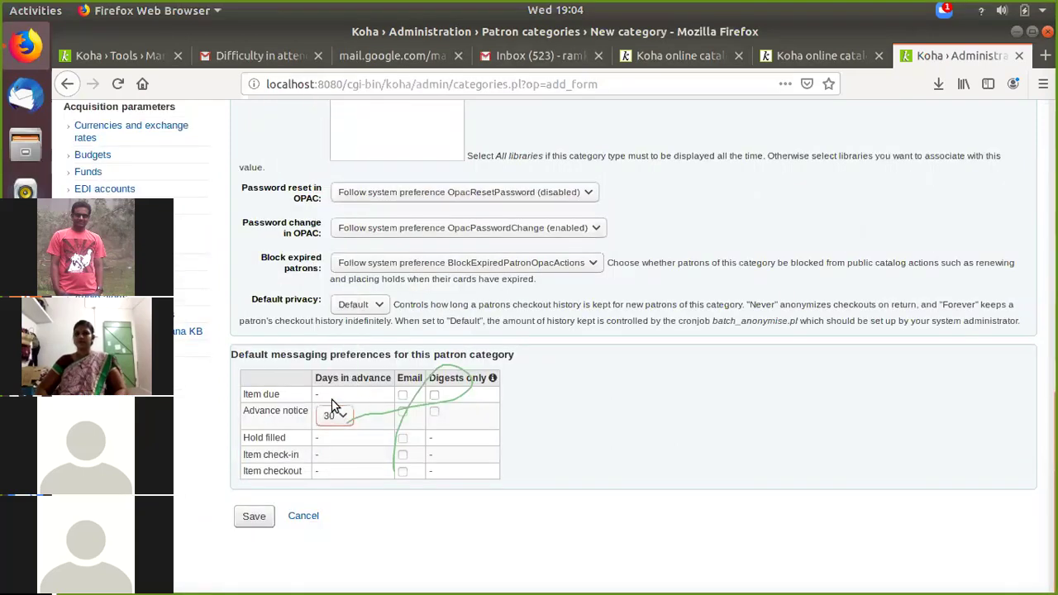
pyautogui.click(403, 438)
pyautogui.click(402, 454)
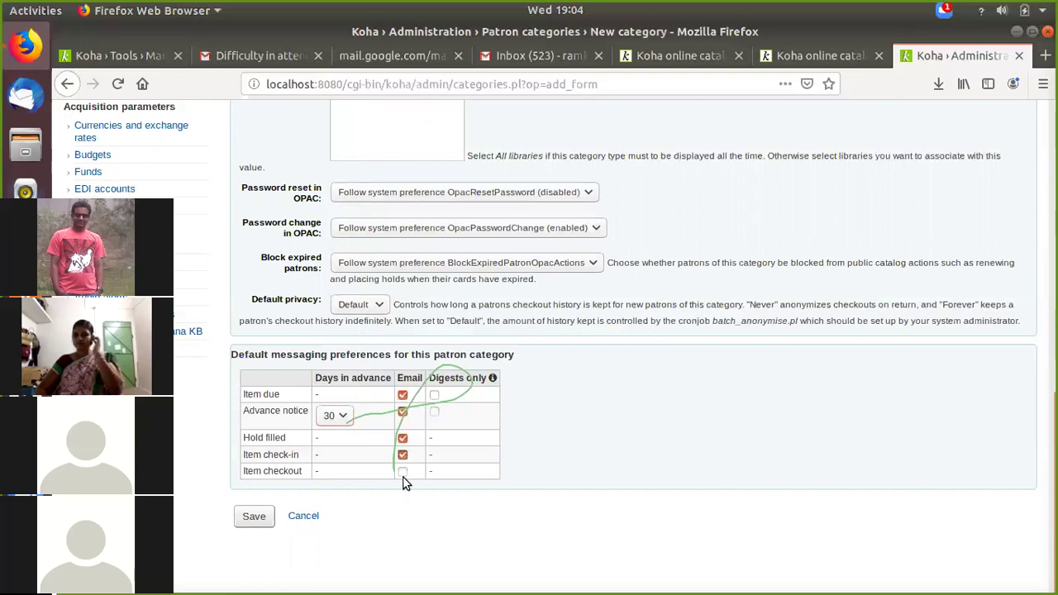
pyautogui.click(434, 394)
pyautogui.click(434, 412)
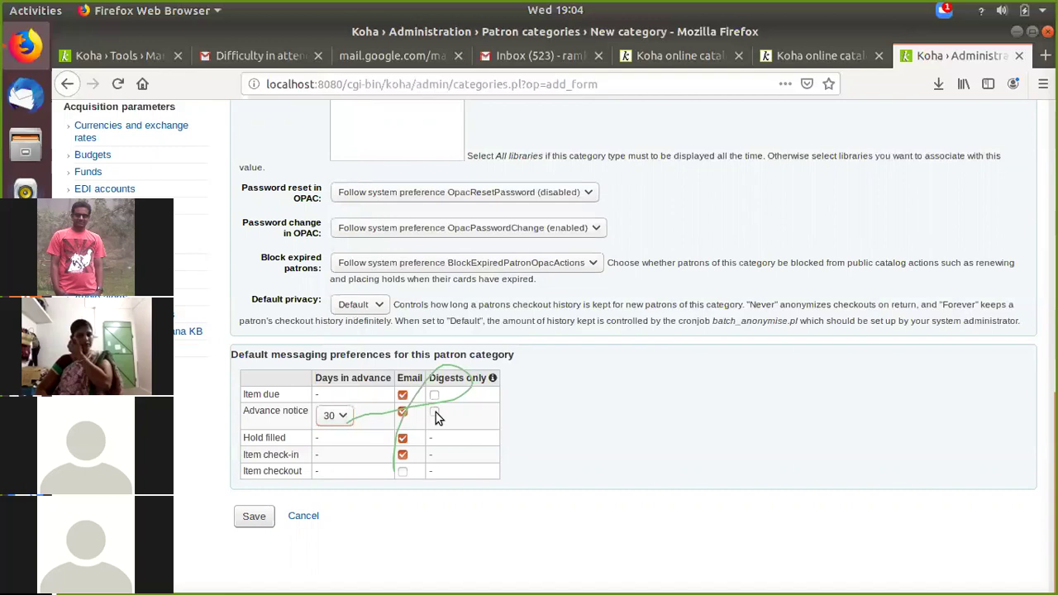
pyautogui.click(402, 471)
# Step: Set advance notice to 0 days, choose category type Staff, and save the category
pyautogui.click(340, 415)
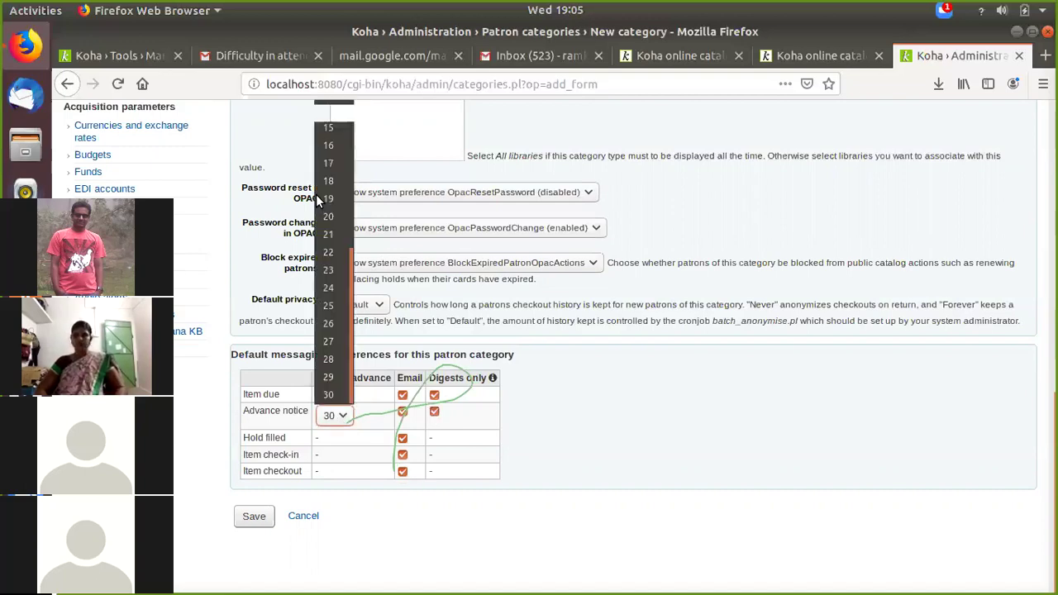
pyautogui.scroll(5, 328, 194)
pyautogui.click(317, 111)
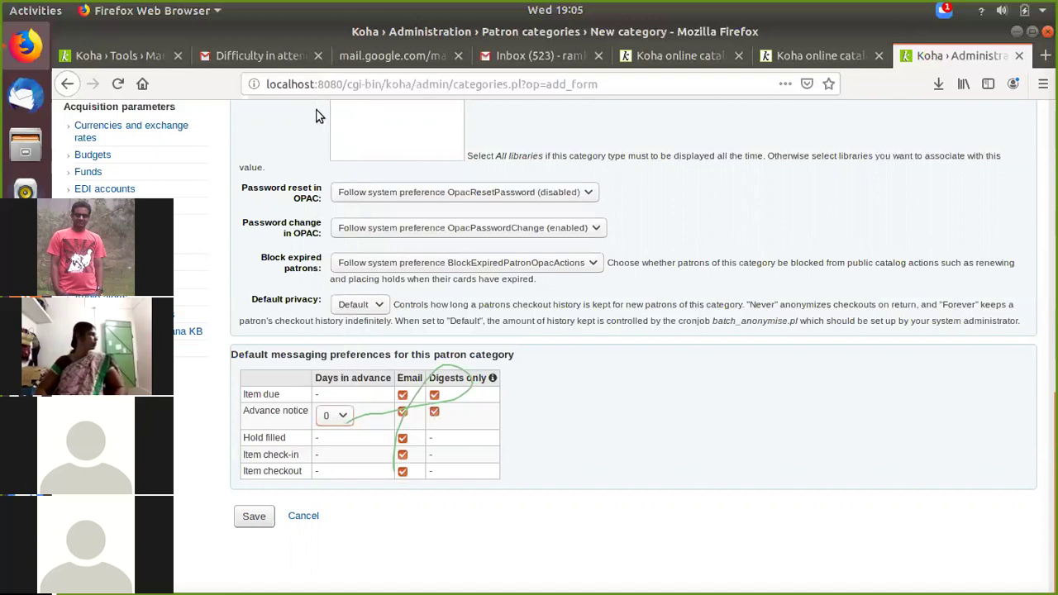
pyautogui.click(270, 518)
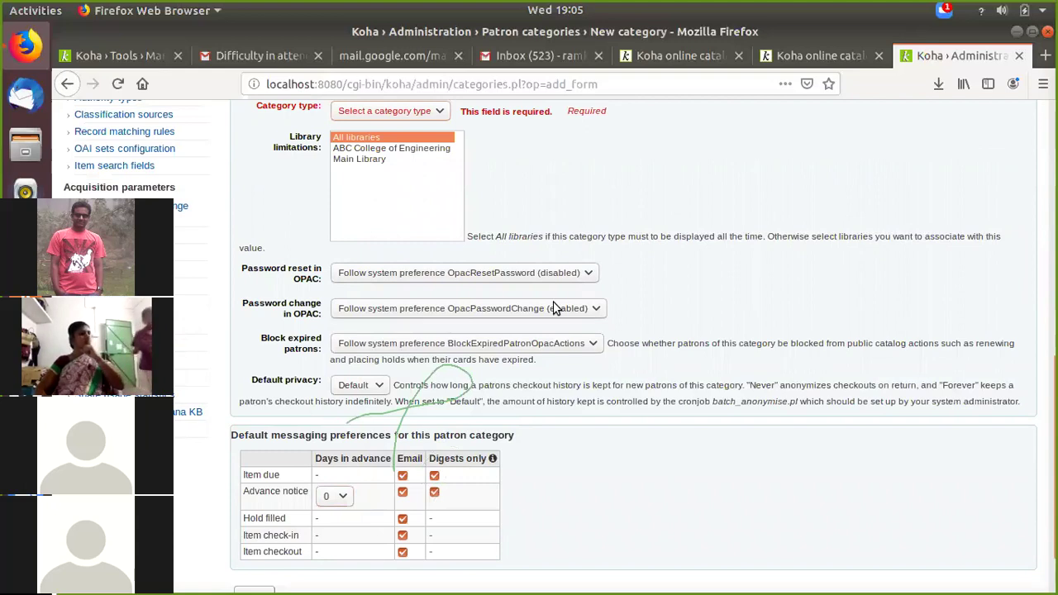
pyautogui.scroll(3, 347, 272)
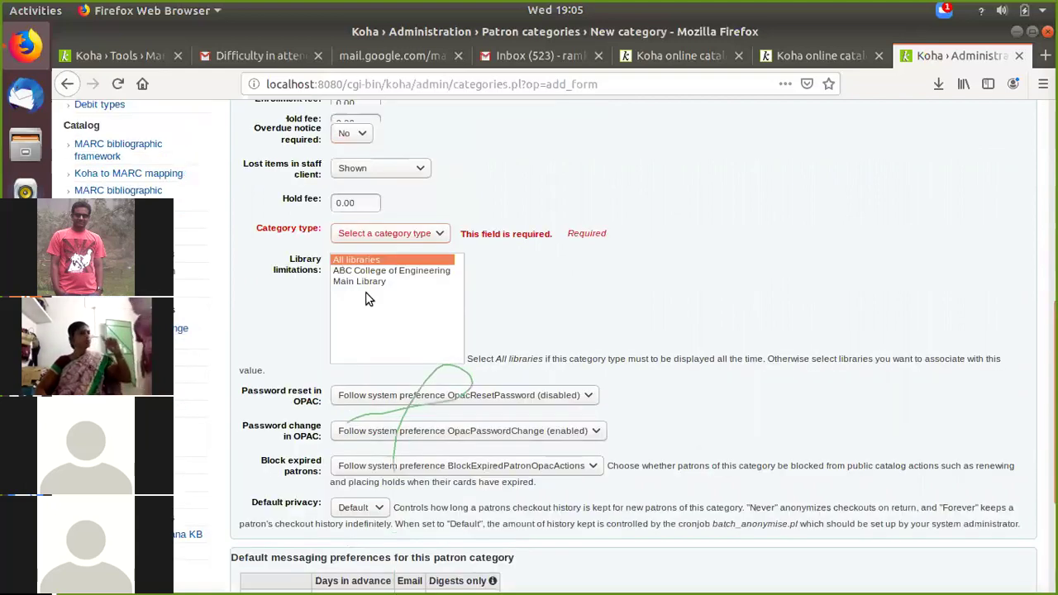
pyautogui.scroll(2, 369, 300)
pyautogui.click(365, 296)
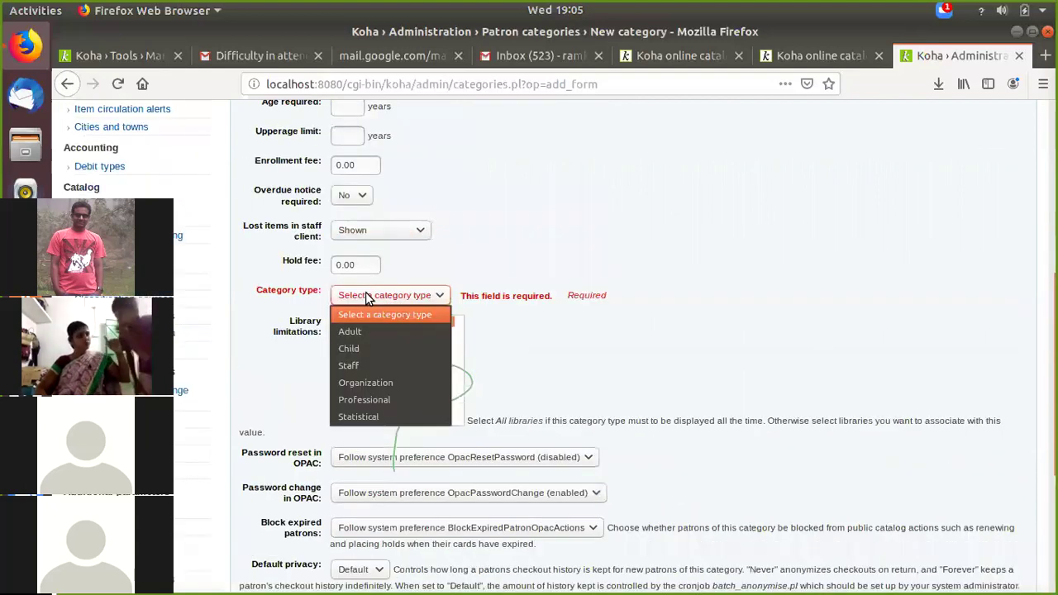
pyautogui.click(362, 366)
pyautogui.scroll(-6, 634, 342)
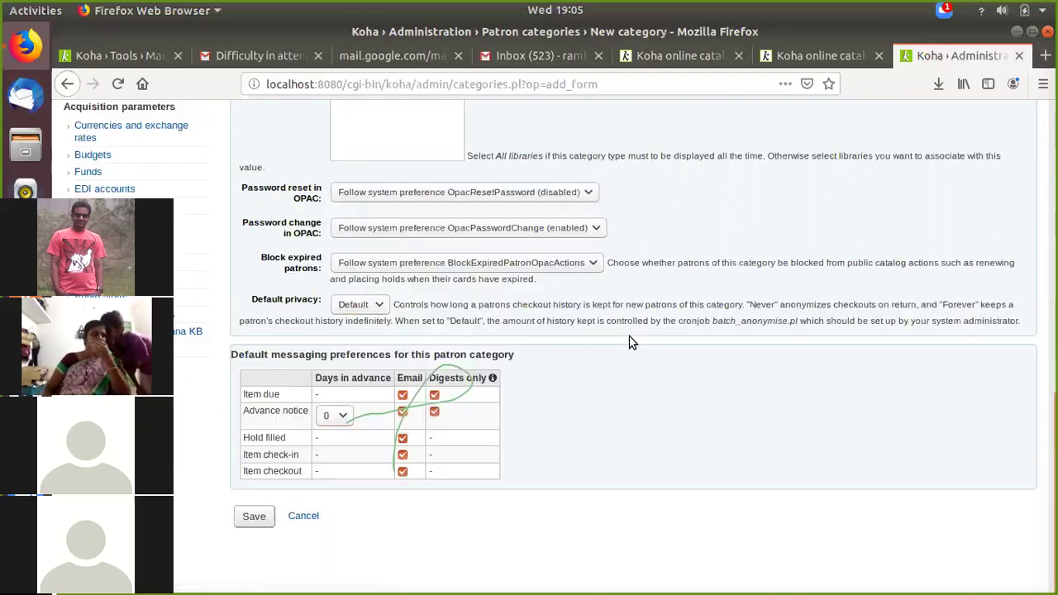
pyautogui.click(245, 516)
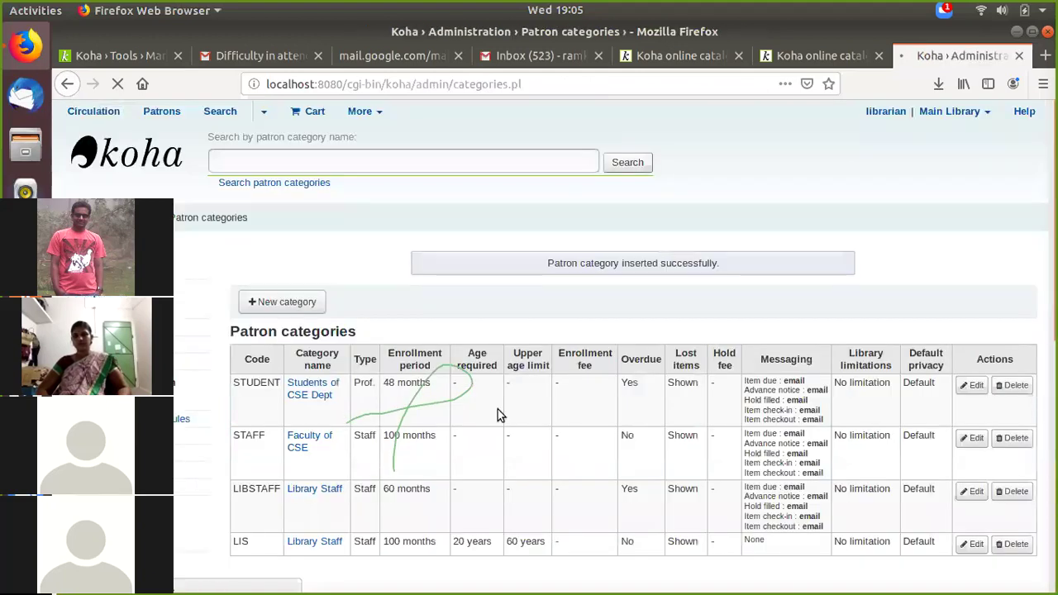
pyautogui.scroll(-3, 497, 409)
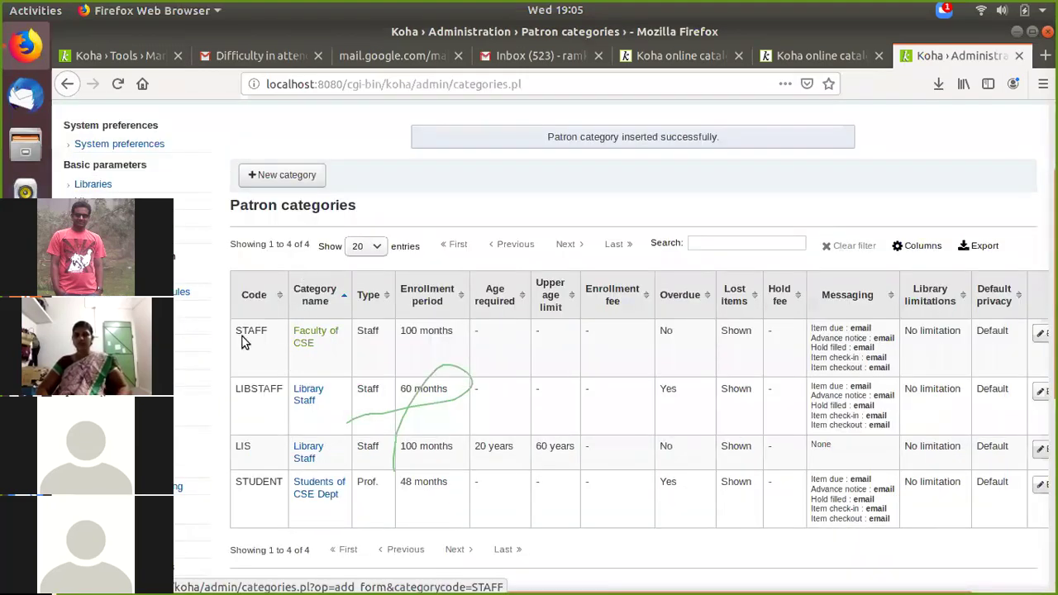
pyautogui.scroll(3, 457, 280)
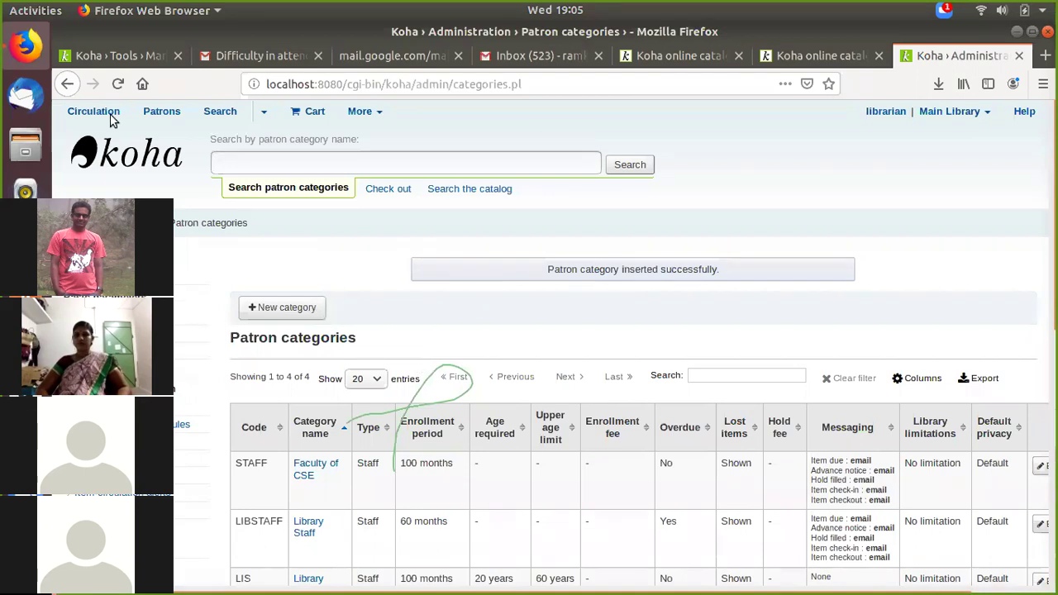
# Step: Return to Batch 2's staged records and show page 1 listing Imported records
pyautogui.click(88, 167)
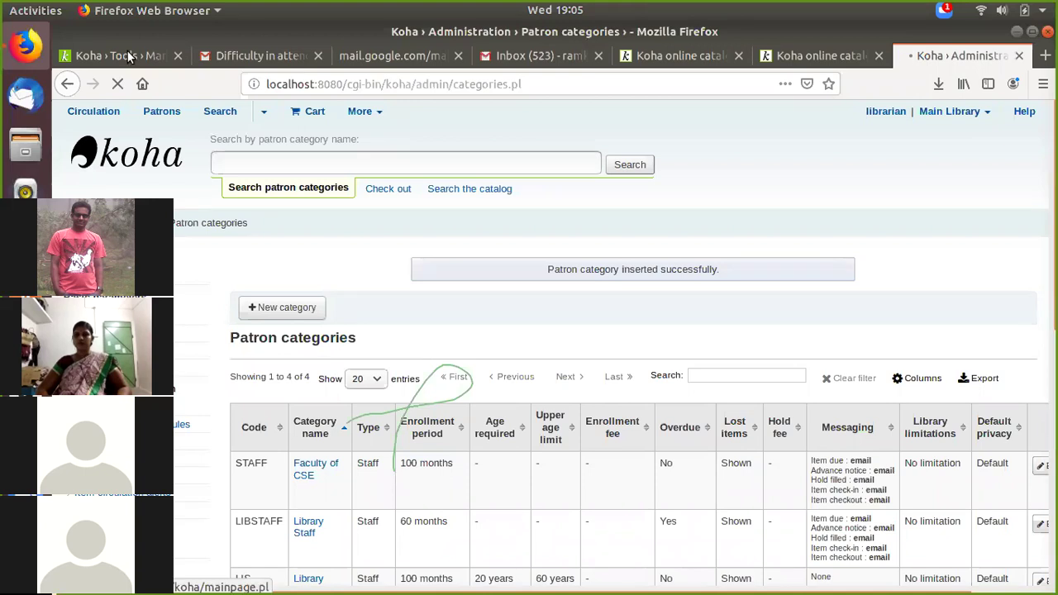
pyautogui.click(128, 56)
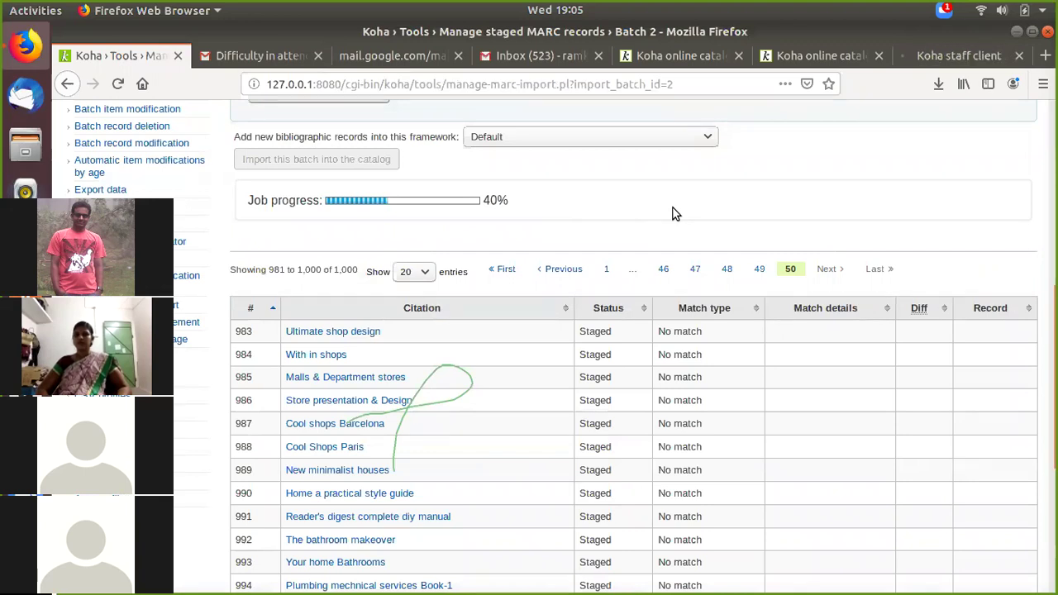
pyautogui.scroll(5, 439, 433)
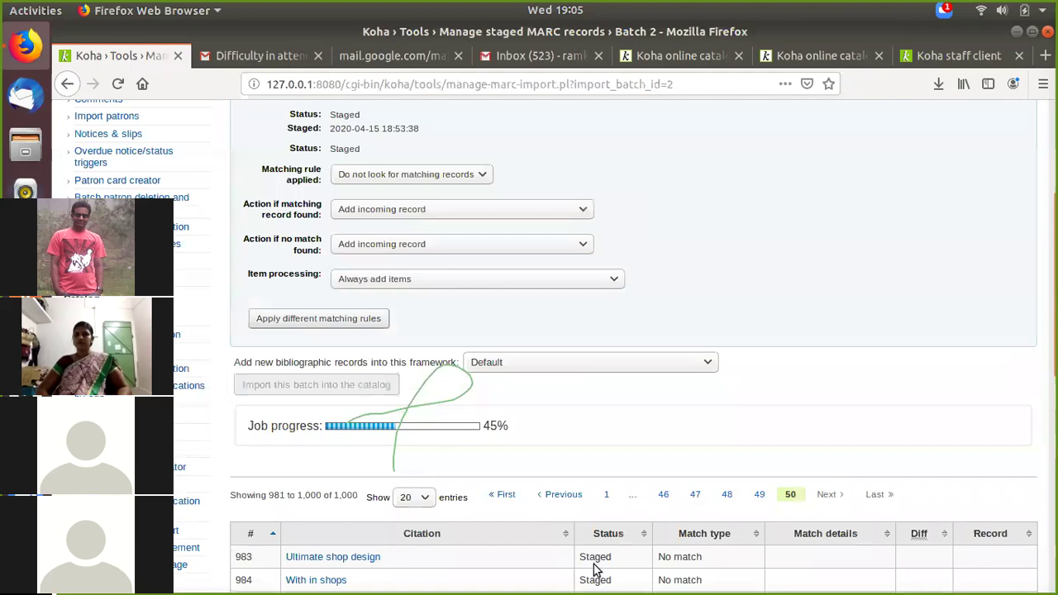
pyautogui.scroll(-6, 425, 515)
pyautogui.scroll(1, 411, 479)
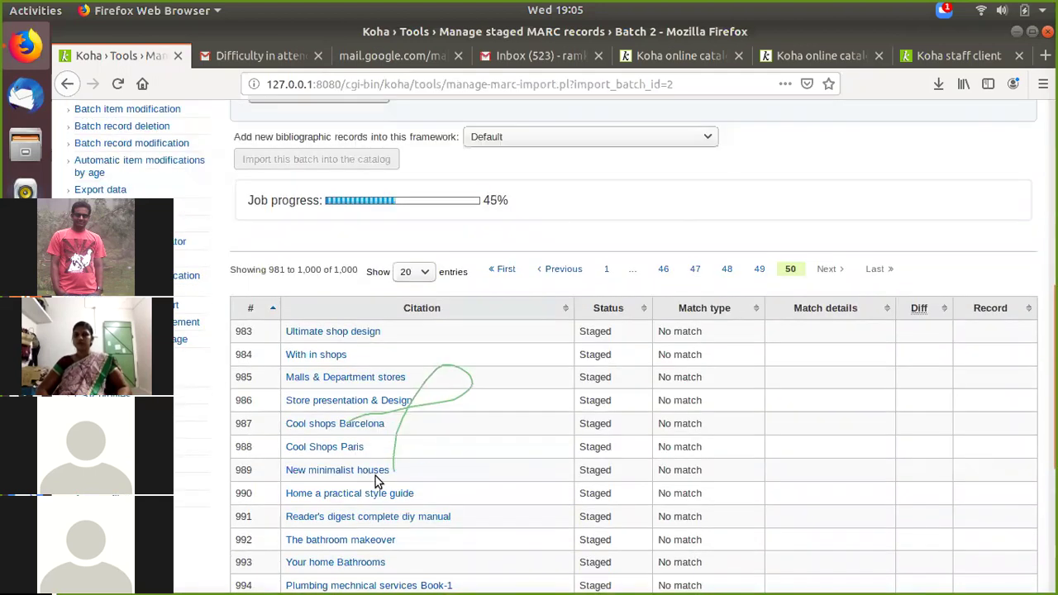
pyautogui.scroll(-4, 463, 479)
pyautogui.scroll(-3, 482, 495)
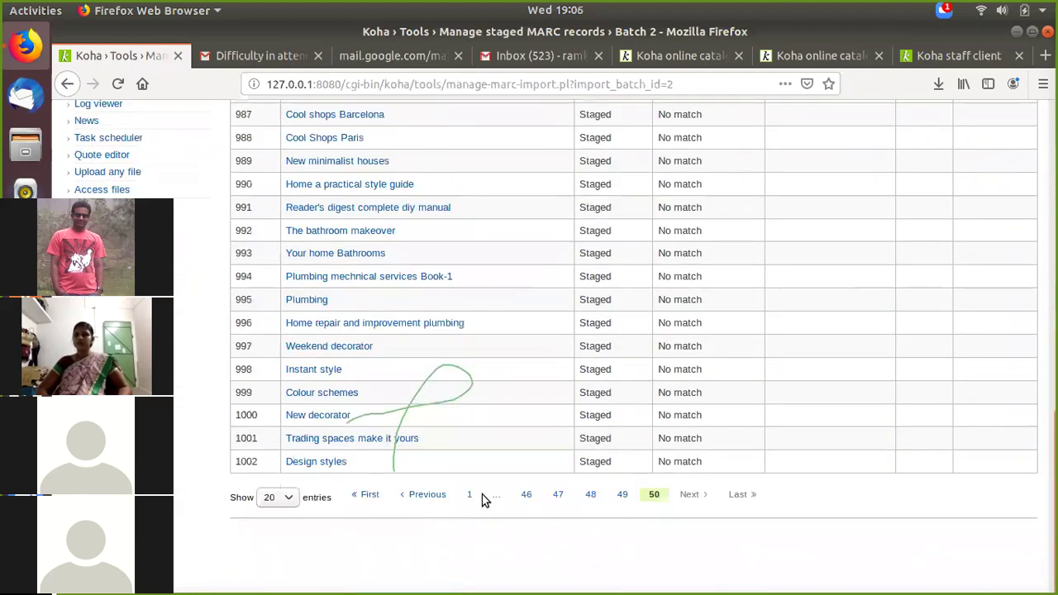
pyautogui.click(469, 496)
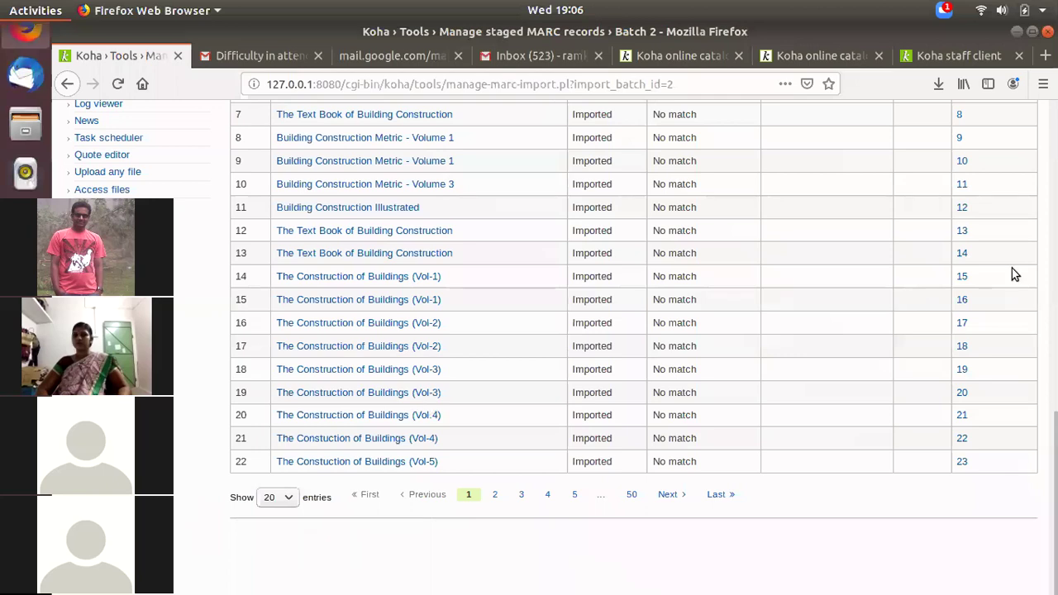
# Step: Move the MarcEdit 7.2.75 window to the centre of the screen over Koha
pyautogui.press('super+a')
pyautogui.press('Escape')
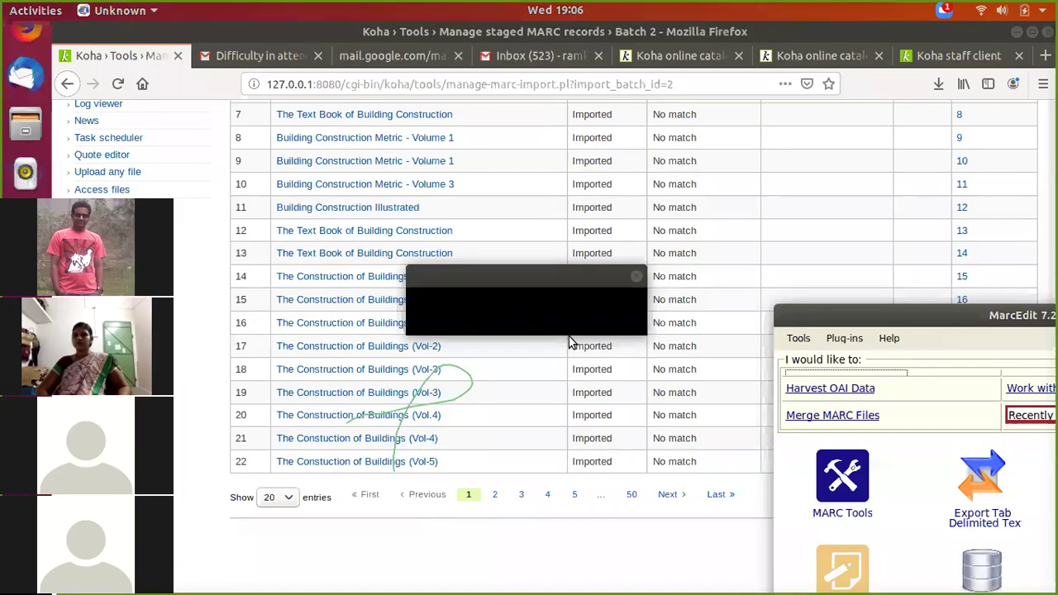
pyautogui.click(831, 319)
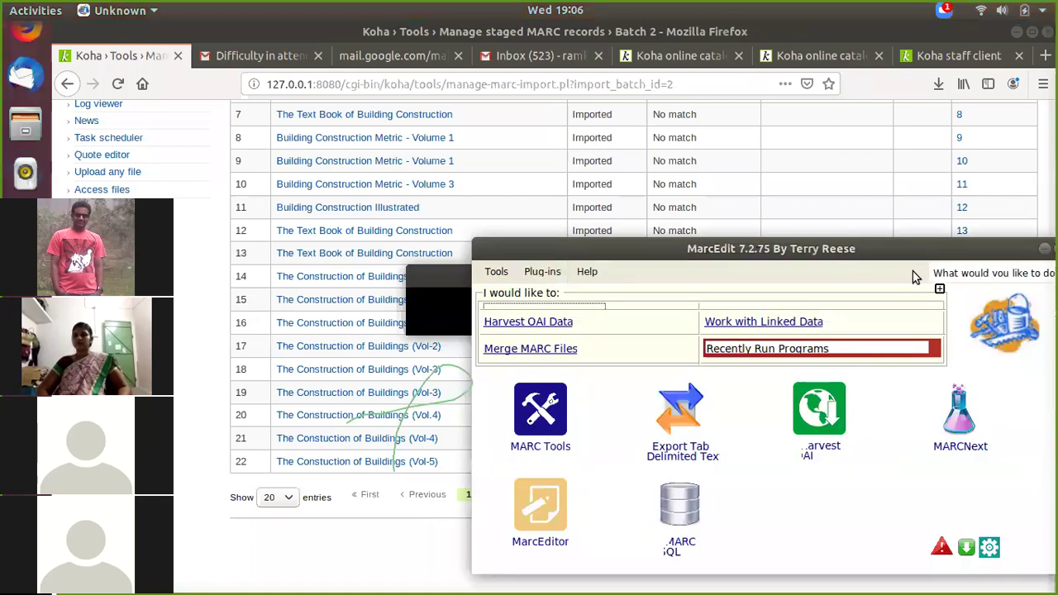
pyautogui.click(803, 250)
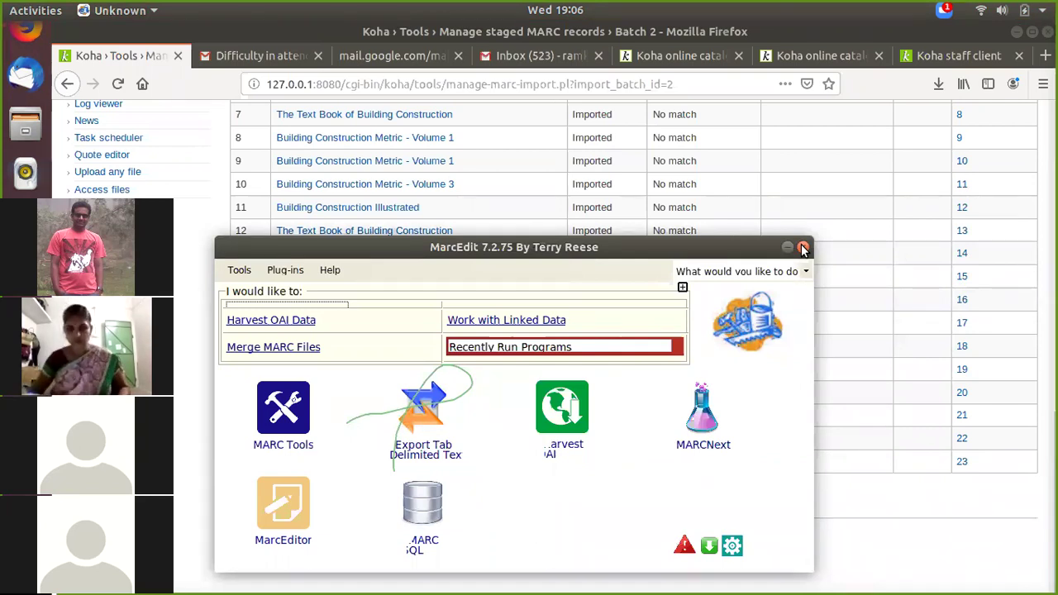
# Step: Close MarcEdit and show page 5 of Batch 2, with records 87–102 Imported
pyautogui.click(804, 250)
pyautogui.scroll(5, 724, 228)
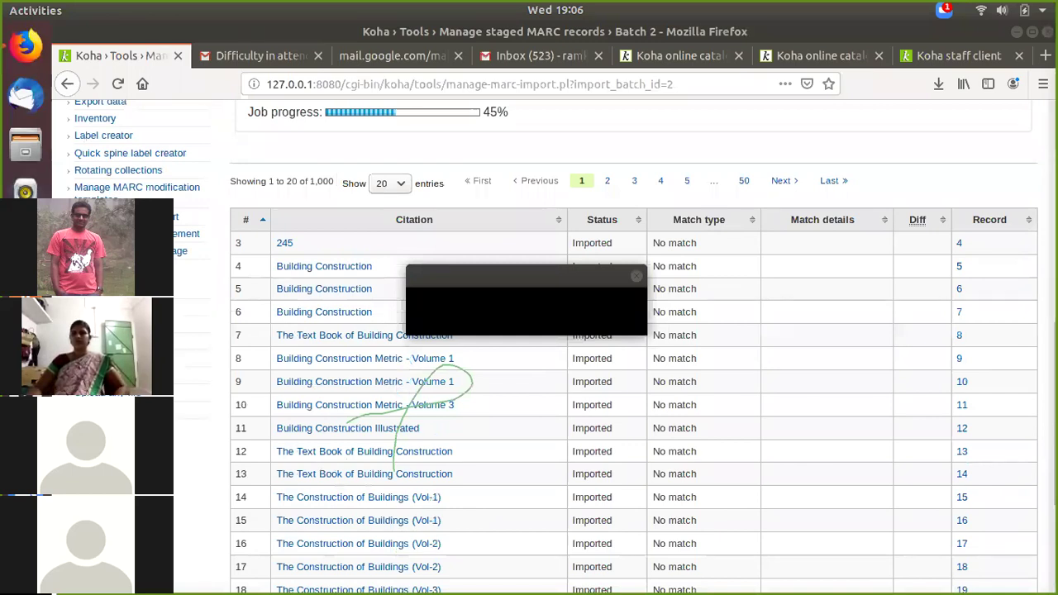
pyautogui.scroll(4, 287, 409)
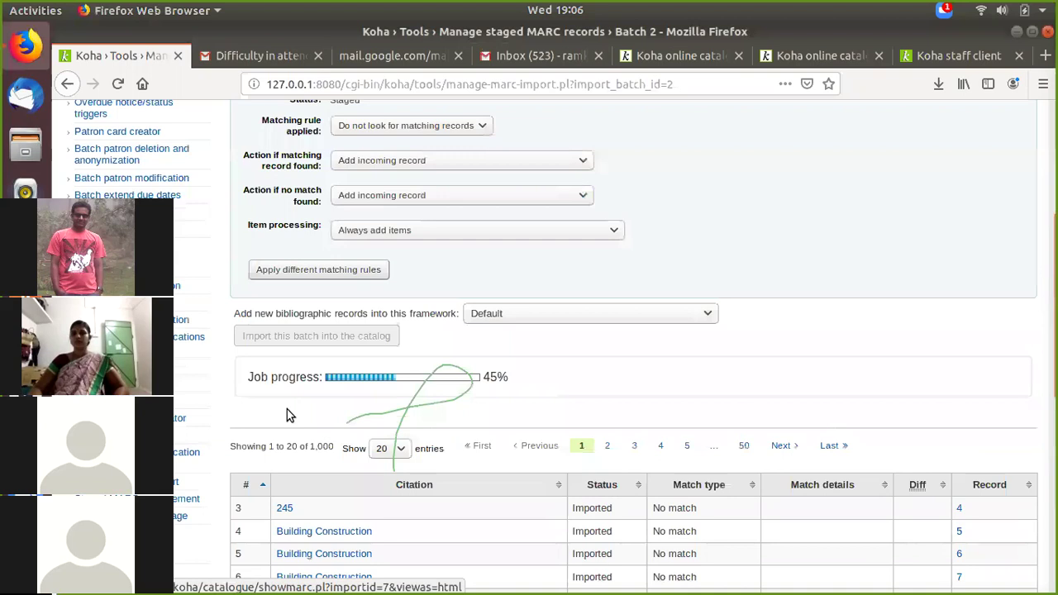
pyautogui.scroll(7, 287, 409)
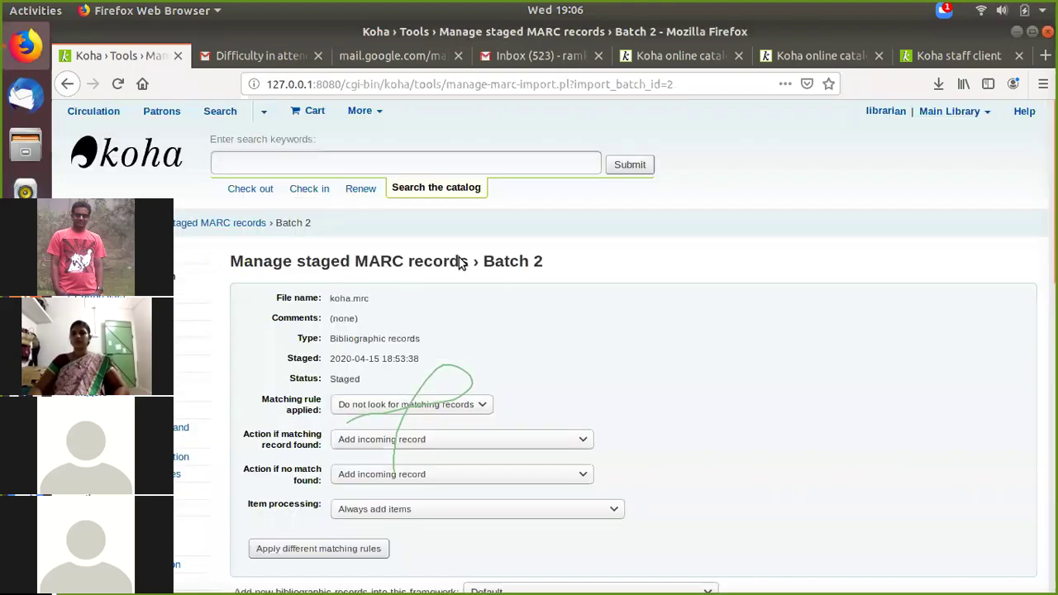
pyautogui.scroll(-6, 460, 261)
pyautogui.scroll(-7, 768, 500)
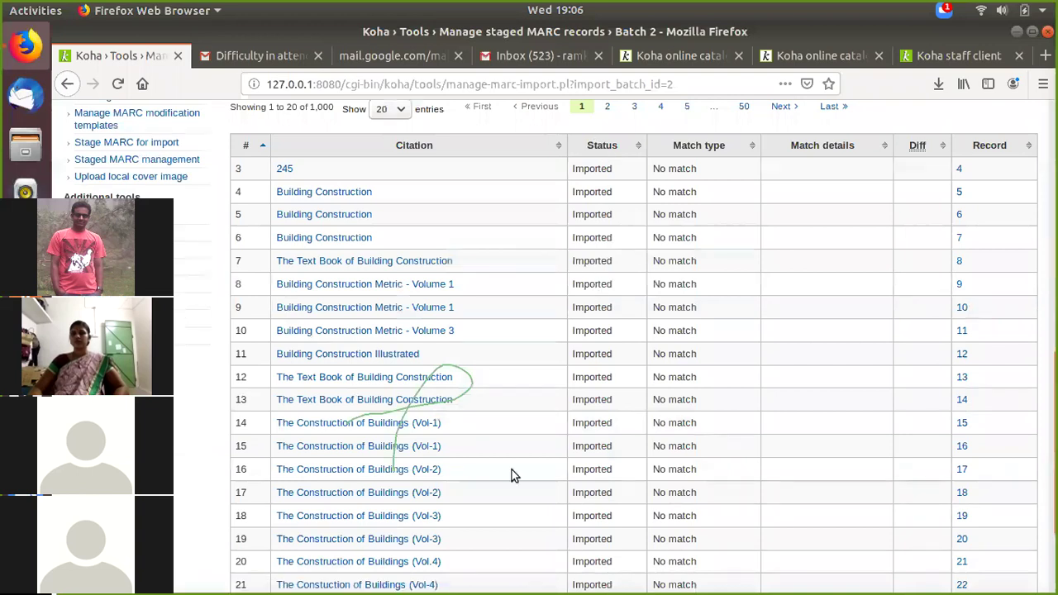
pyautogui.scroll(-3, 539, 513)
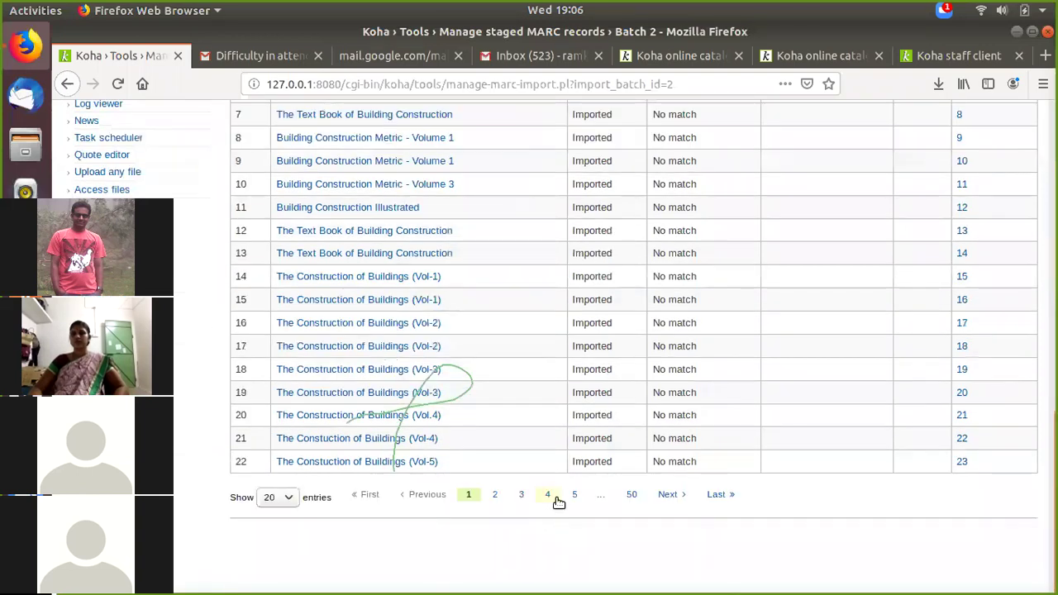
pyautogui.click(575, 496)
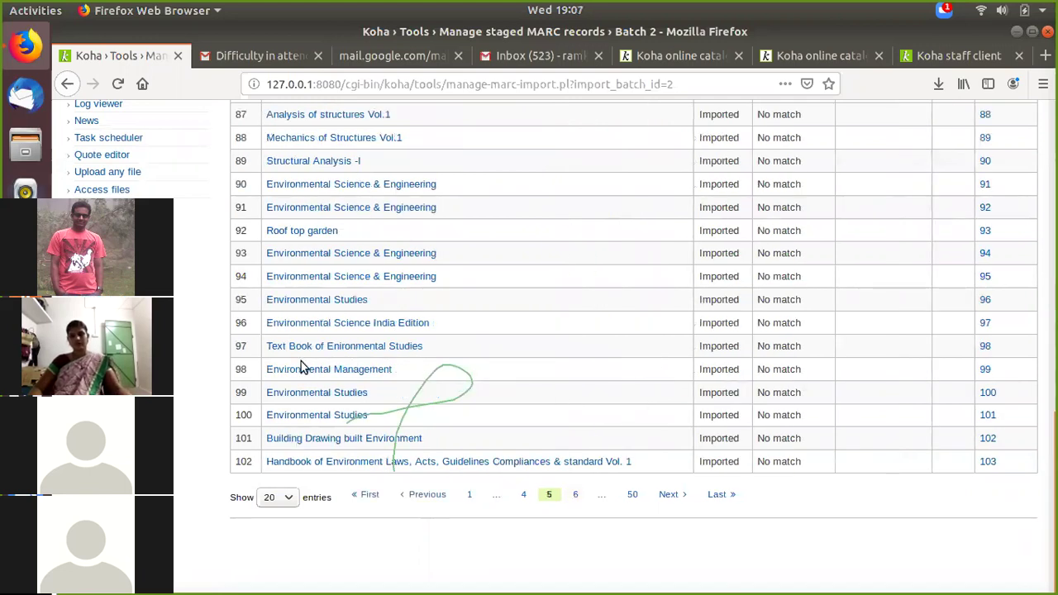
# Step: Show page 6 and preview, then close, the Analysing Architecture record's MARC
pyautogui.click(626, 496)
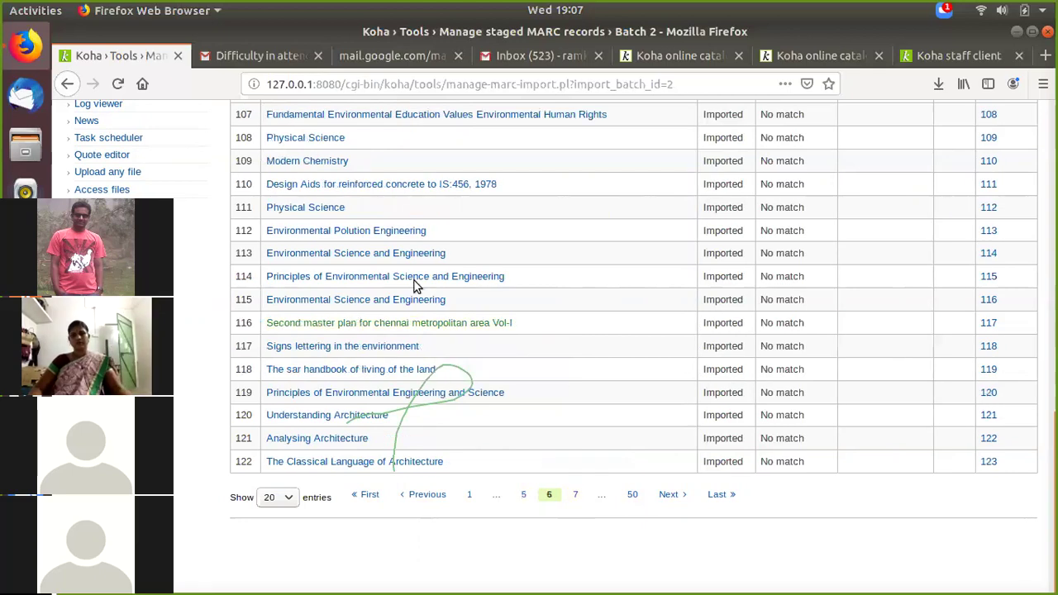
pyautogui.click(484, 279)
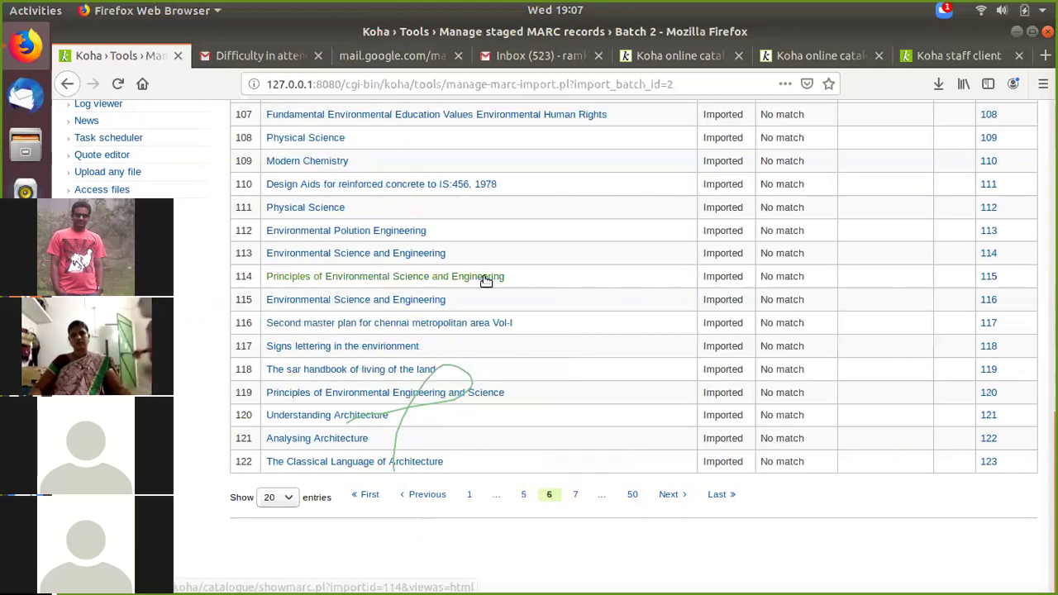
pyautogui.click(400, 423)
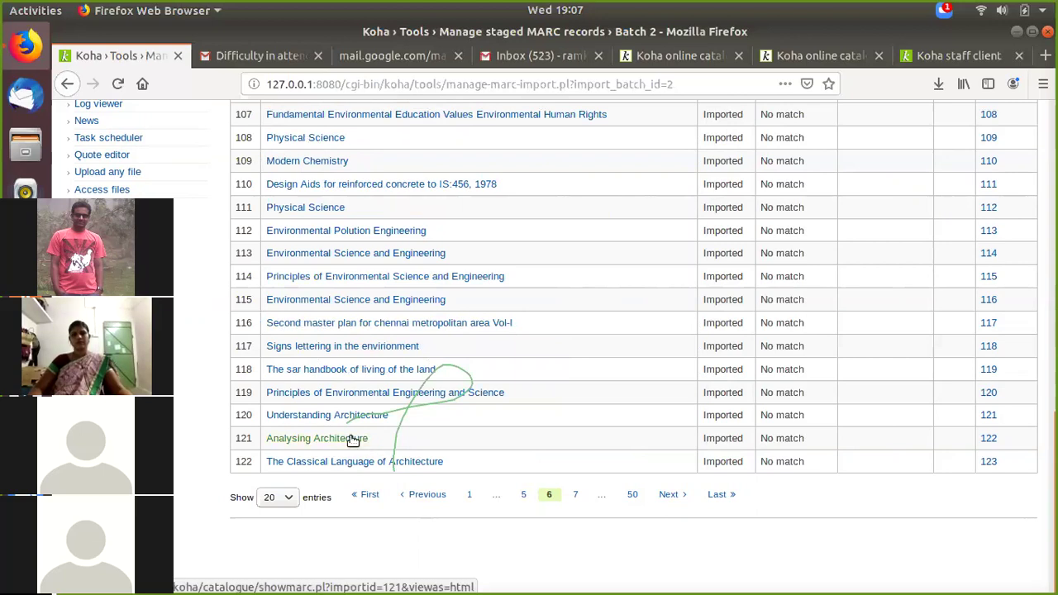
pyautogui.click(350, 439)
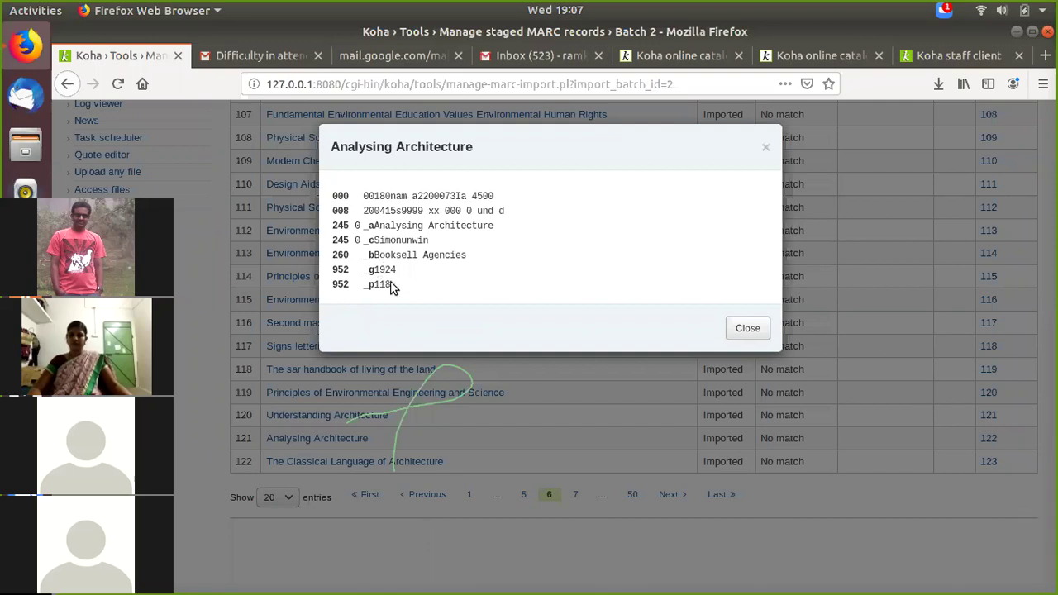
pyautogui.click(767, 150)
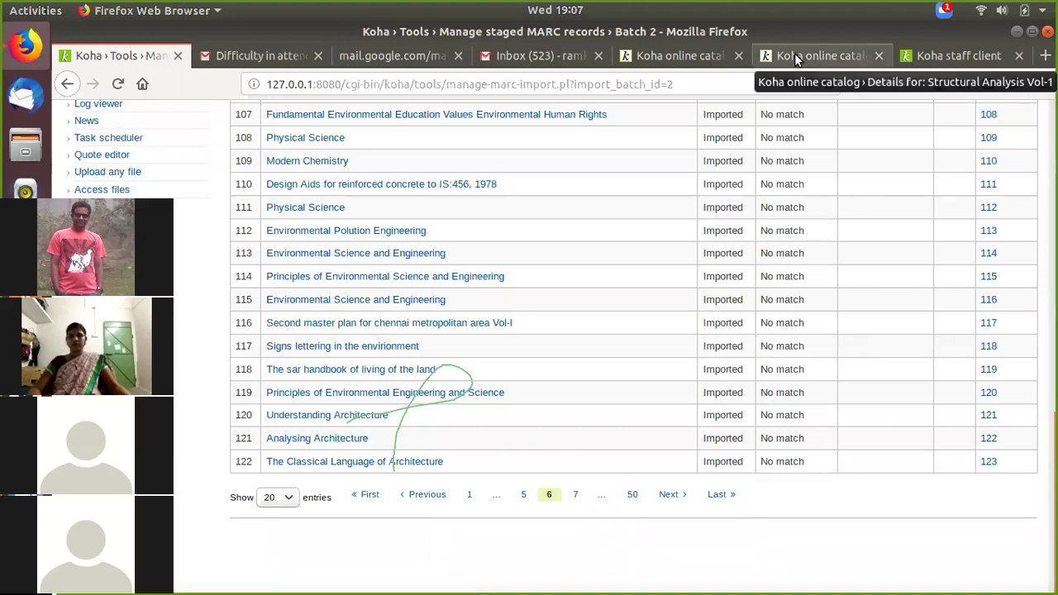
# Step: Search the online catalog for 'Analys' and browse the 8 results
pyautogui.click(821, 55)
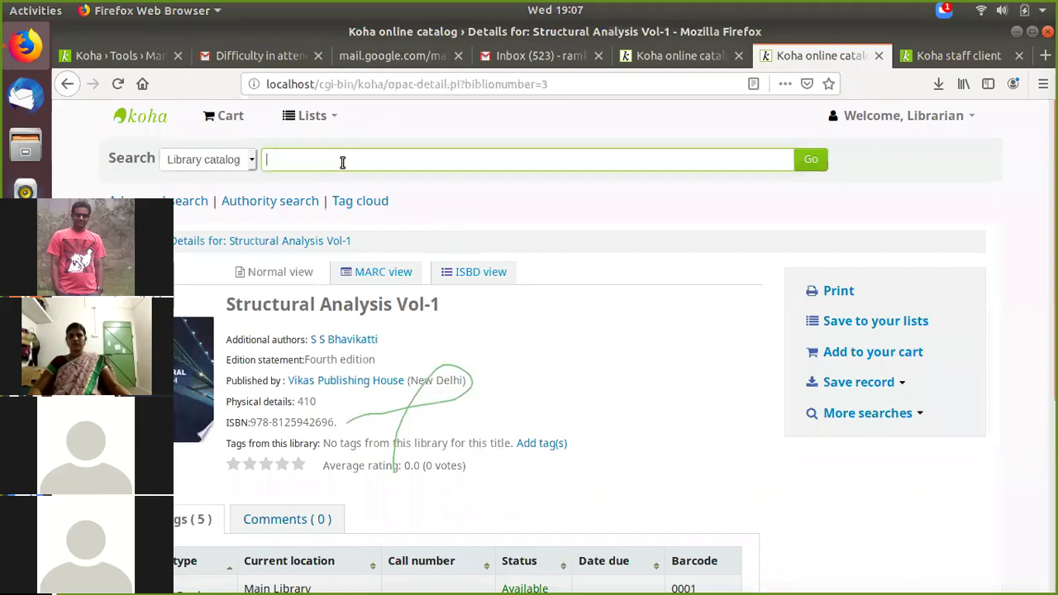
pyautogui.write('Analys')
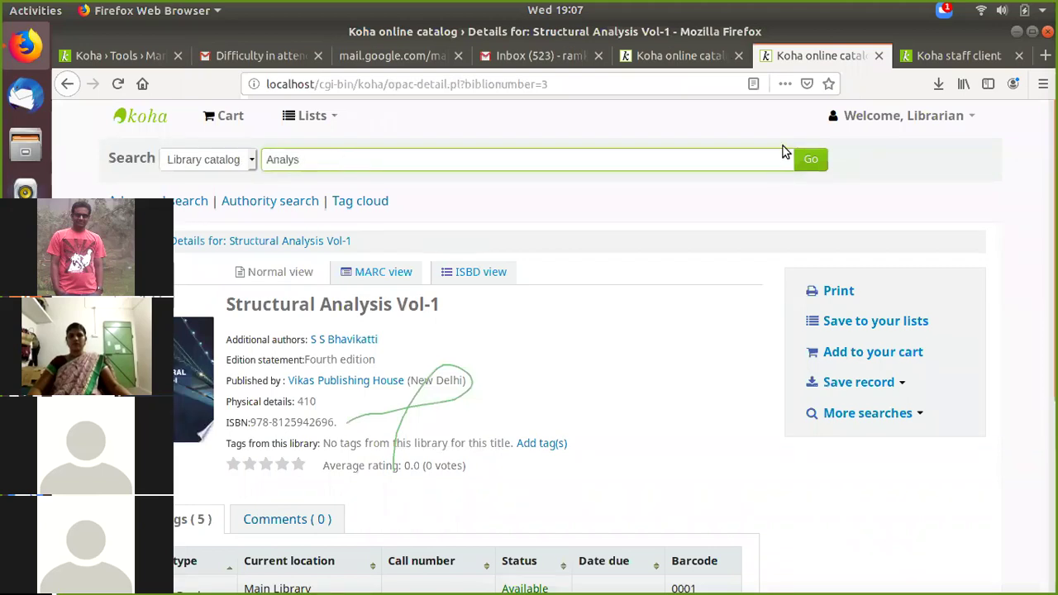
pyautogui.click(816, 160)
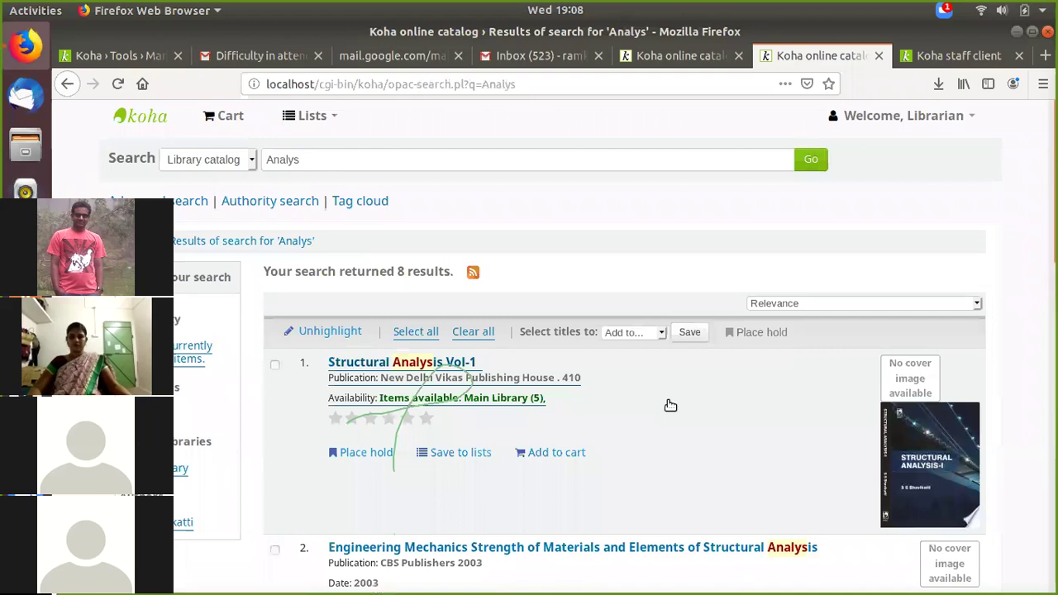
pyautogui.scroll(-5, 828, 329)
pyautogui.scroll(-3, 717, 389)
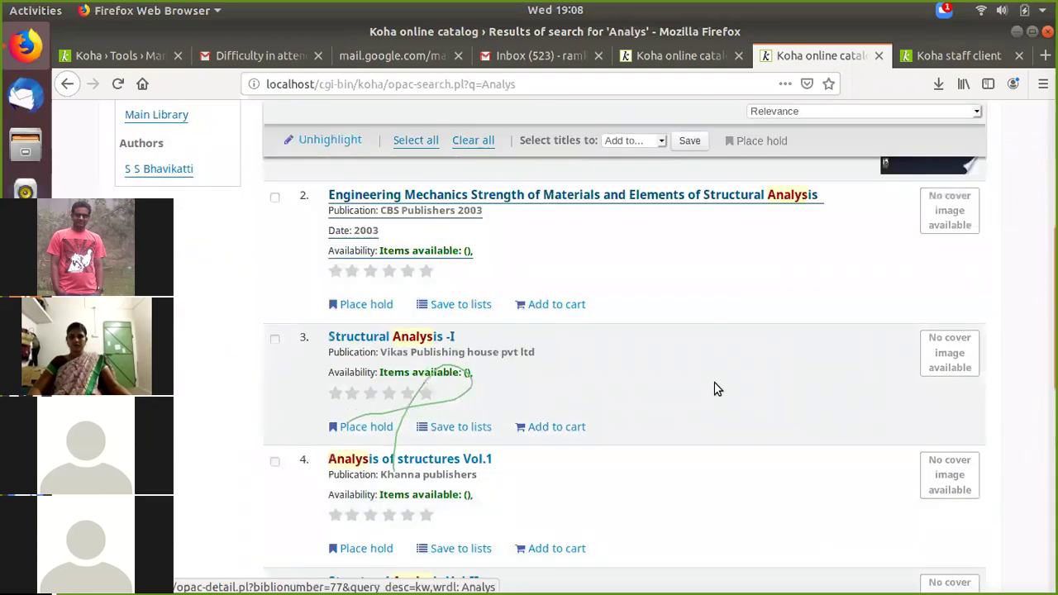
pyautogui.scroll(-10, 717, 388)
pyautogui.scroll(-1, 717, 389)
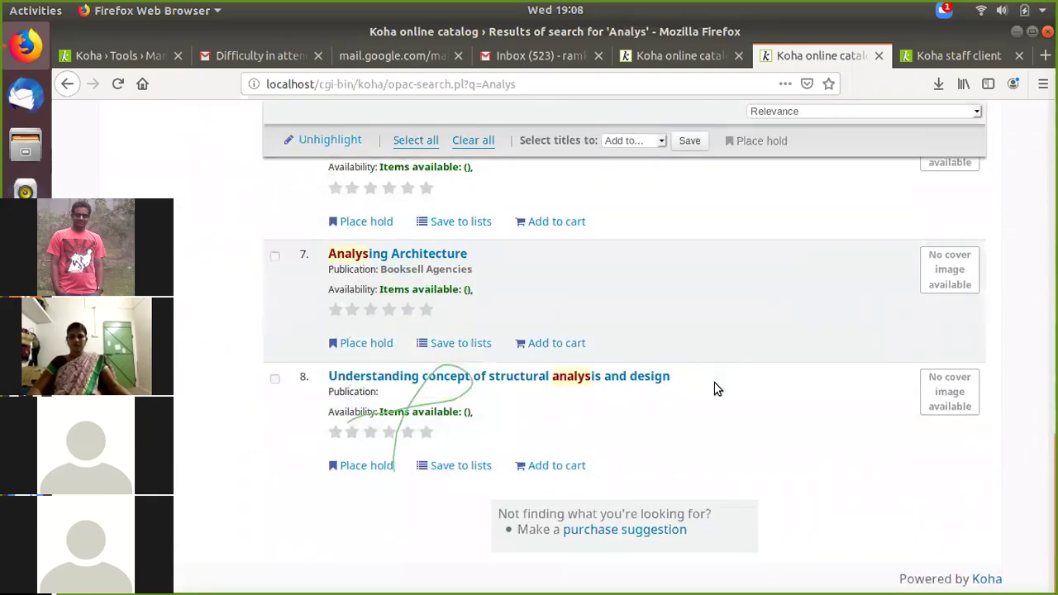
pyautogui.scroll(12, 716, 389)
pyautogui.scroll(6, 661, 361)
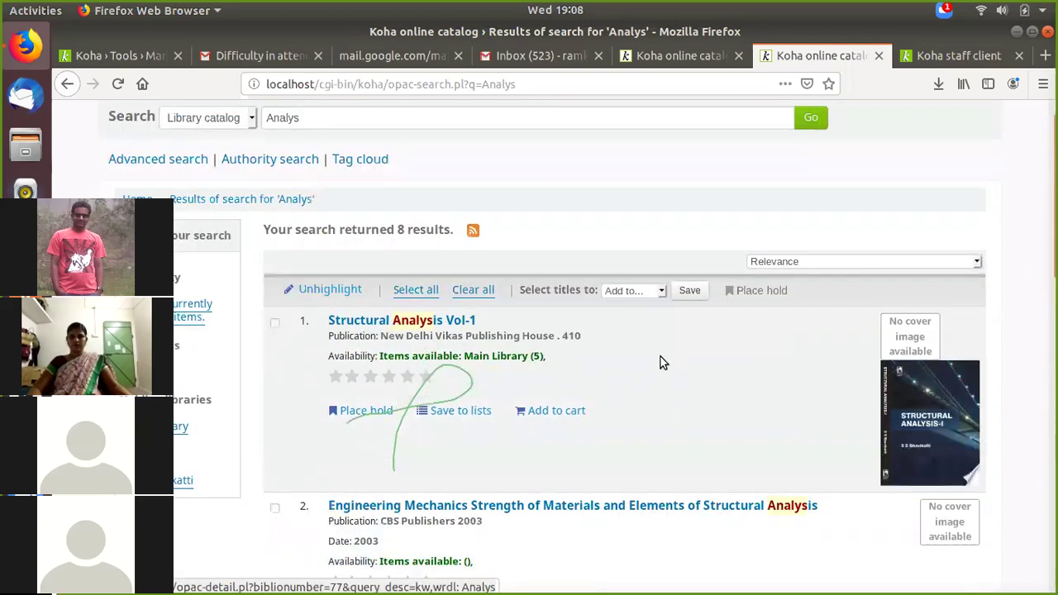
pyautogui.scroll(-11, 524, 399)
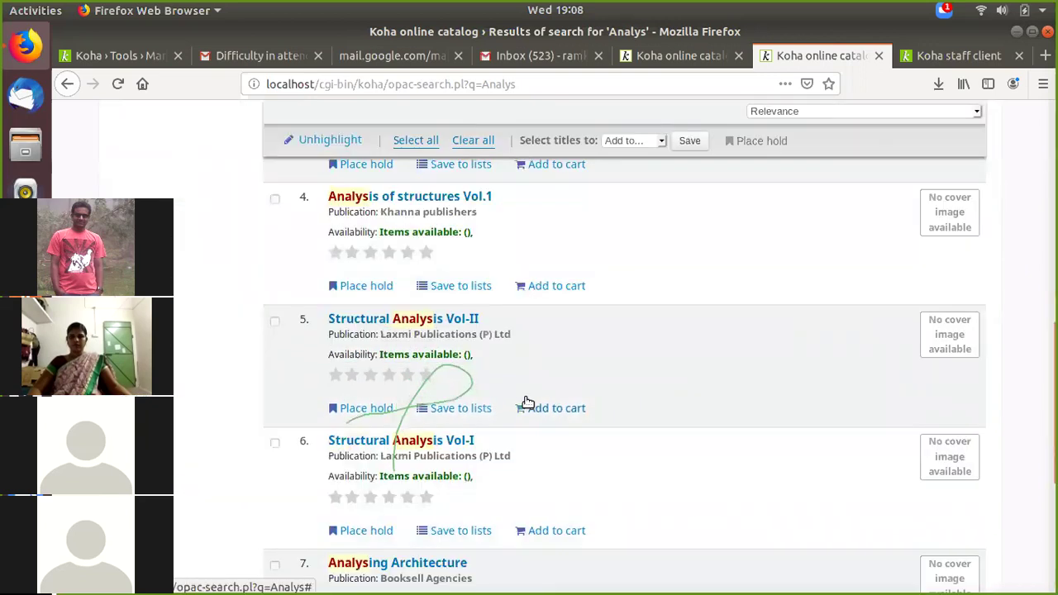
pyautogui.scroll(-2, 531, 390)
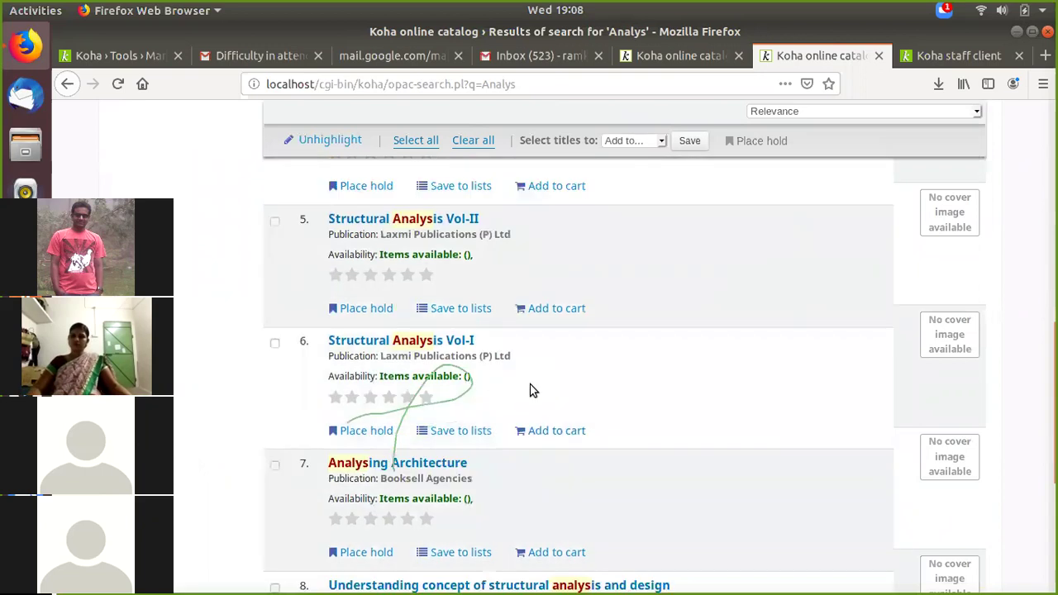
pyautogui.scroll(-1, 377, 433)
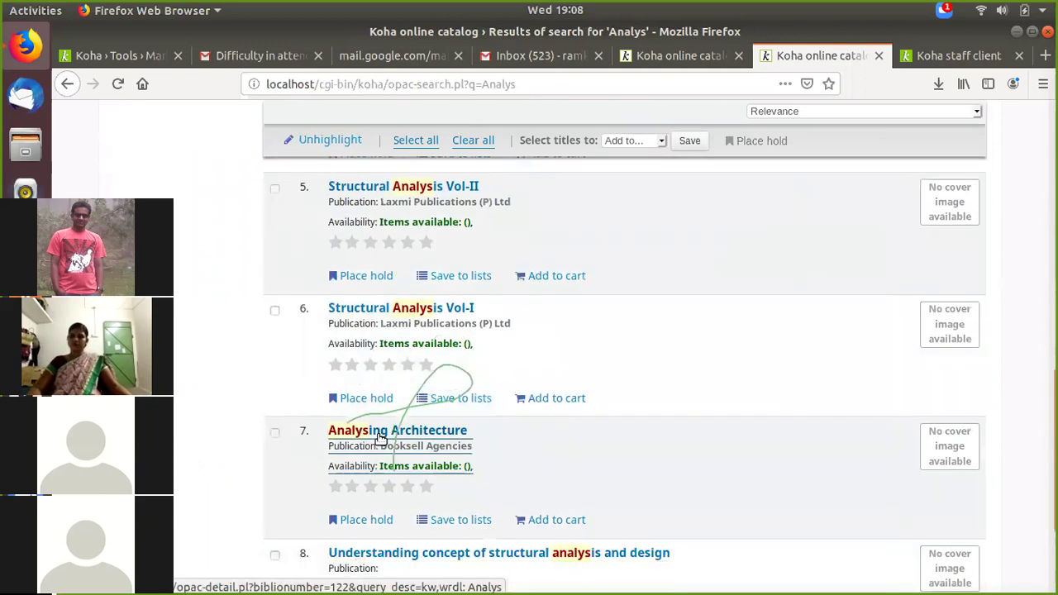
pyautogui.scroll(-3, 552, 427)
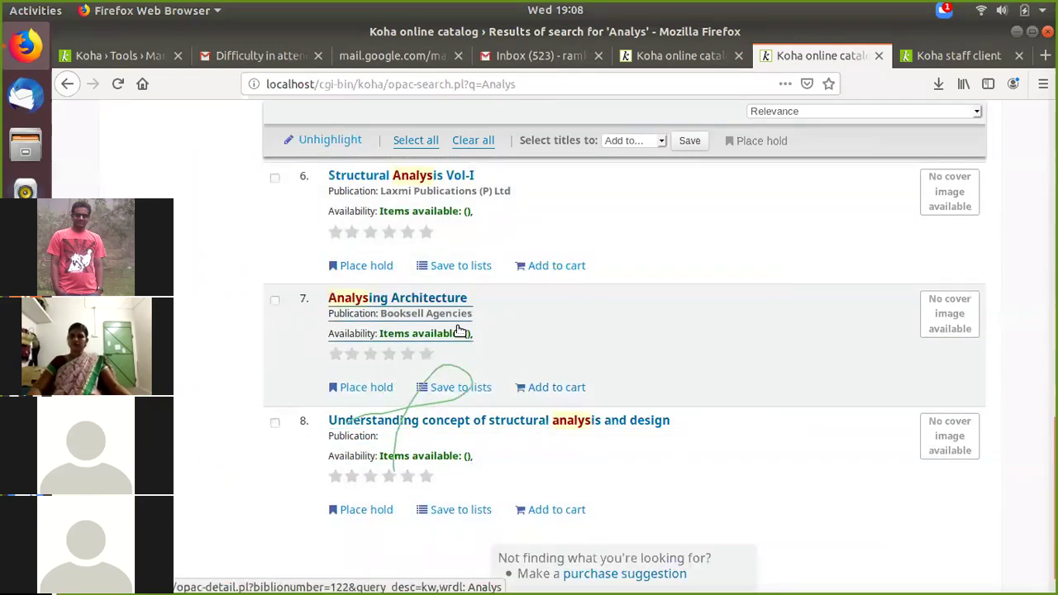
pyautogui.scroll(3, 601, 270)
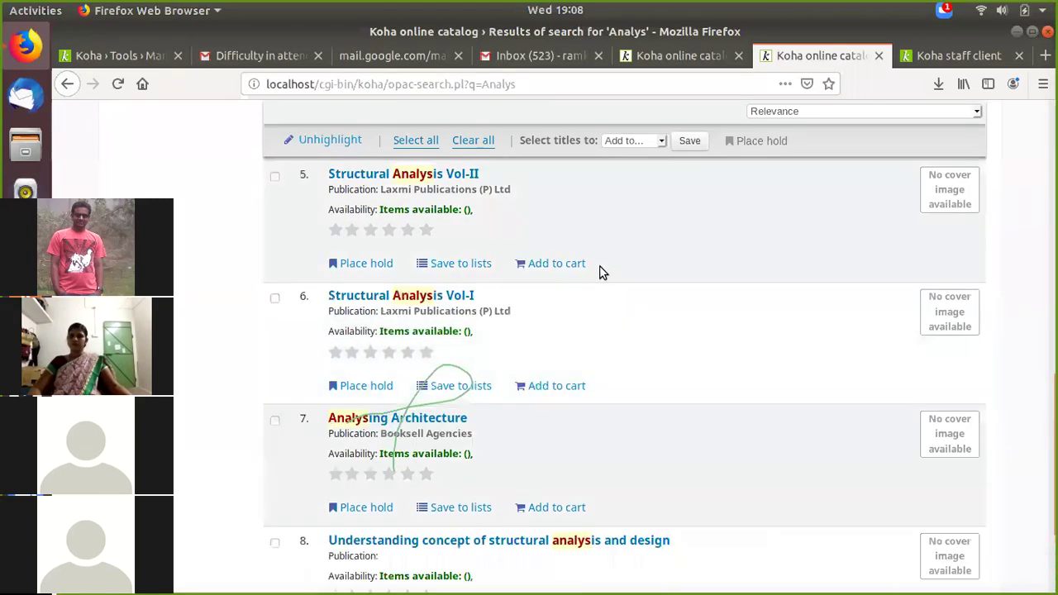
pyautogui.scroll(3, 599, 282)
pyautogui.scroll(1, 600, 283)
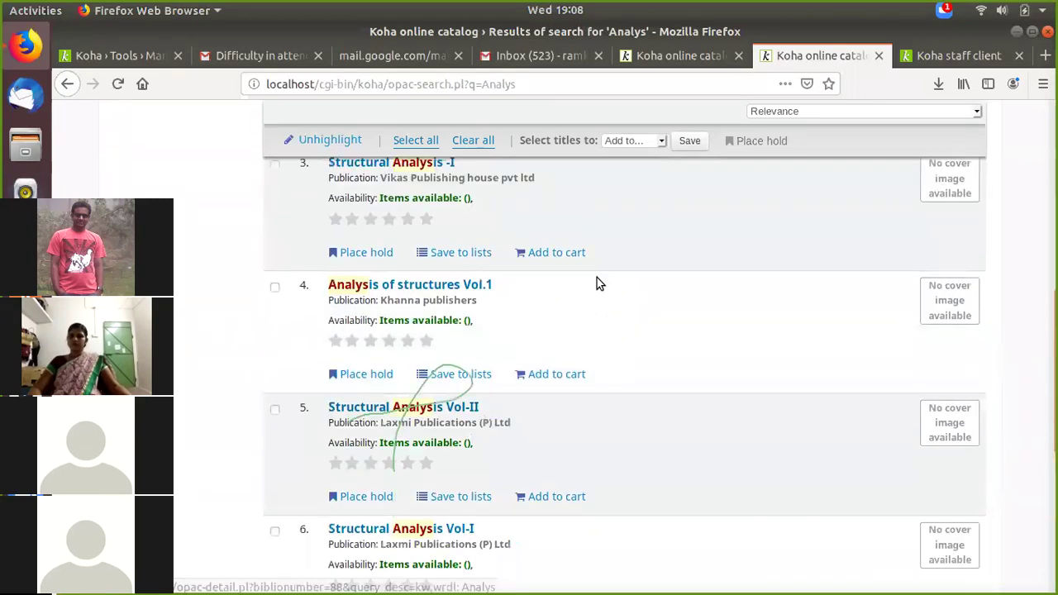
pyautogui.scroll(-5, 403, 347)
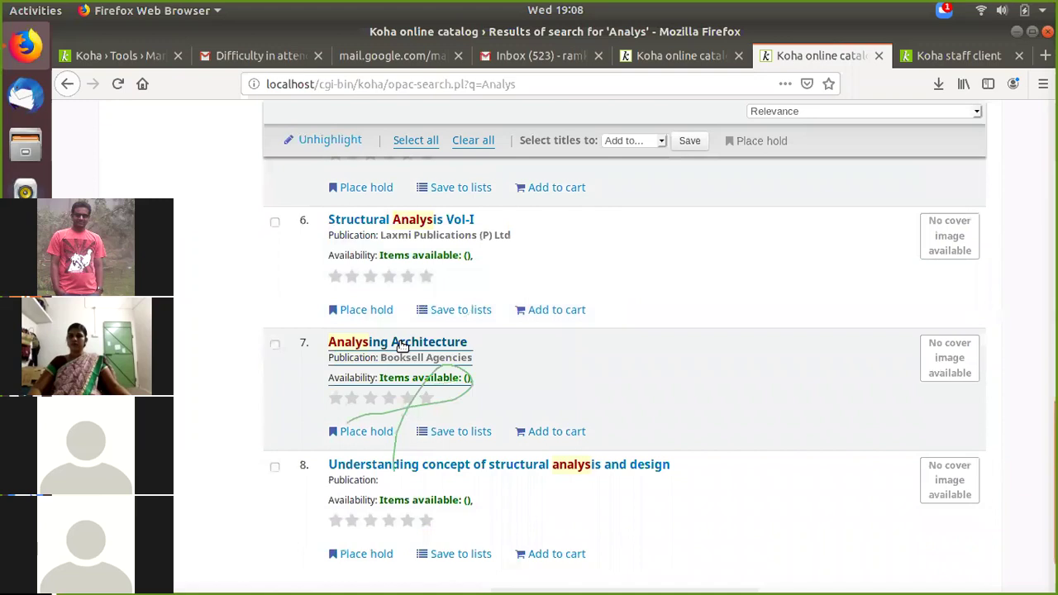
# Step: Review Analysing Architecture's online catalog details with item barcode 118, then go back to Batch 2's staged records
pyautogui.click(403, 344)
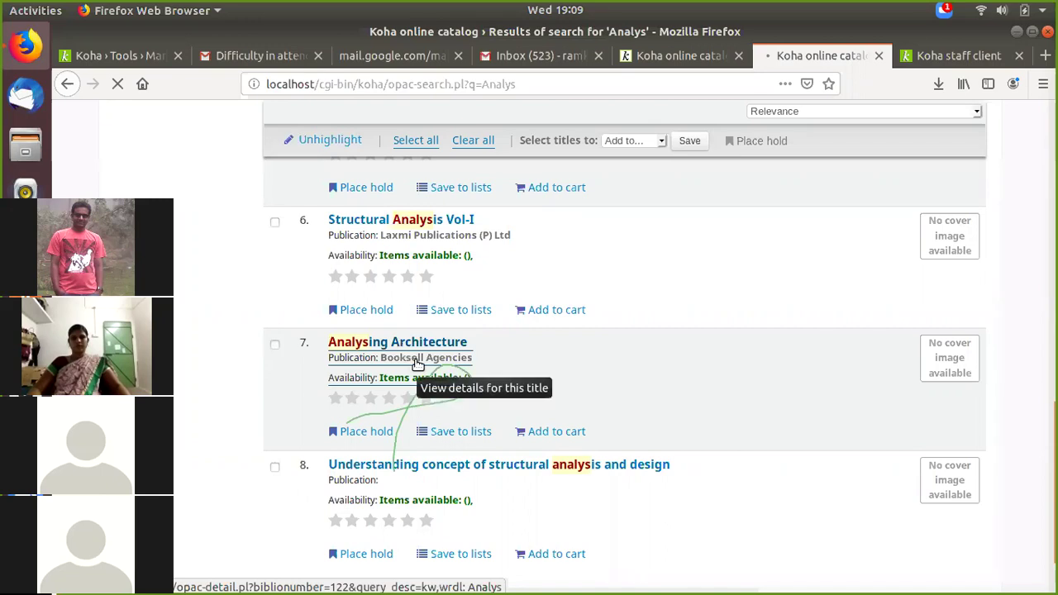
pyautogui.click(672, 381)
pyautogui.click(940, 58)
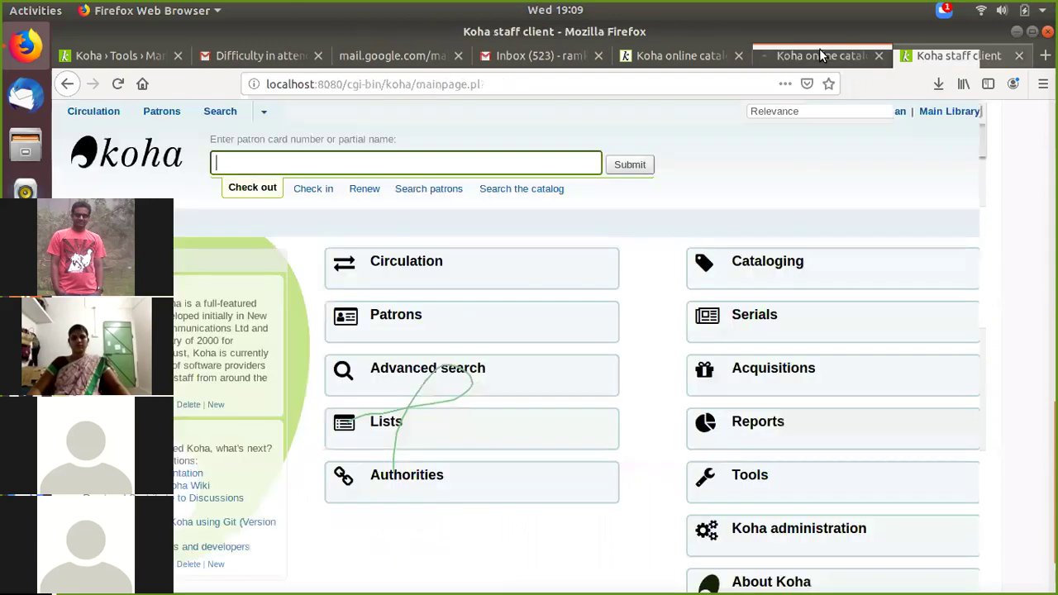
pyautogui.click(819, 51)
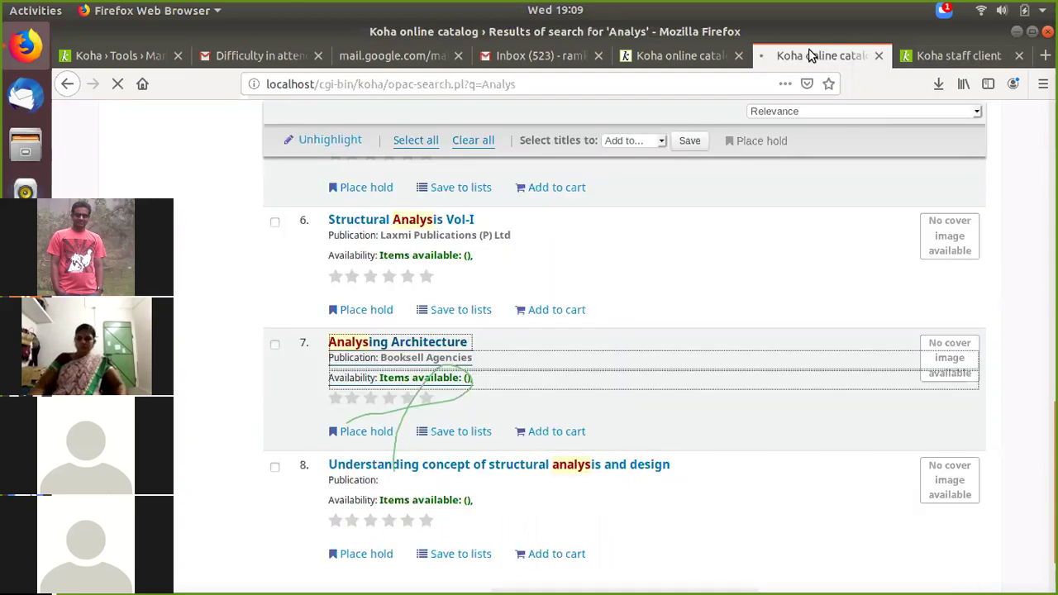
pyautogui.click(934, 58)
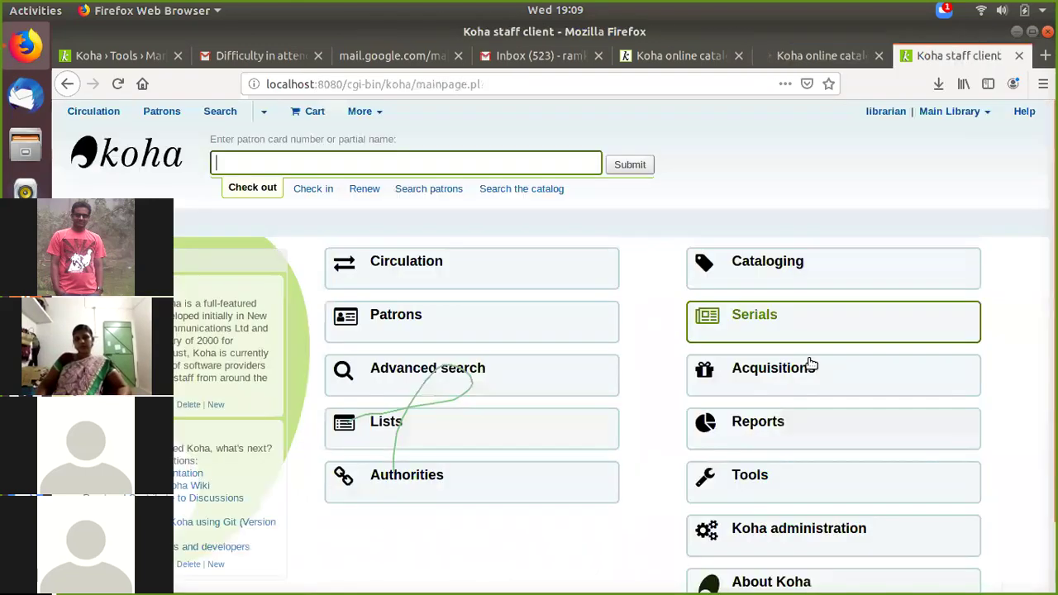
pyautogui.click(816, 58)
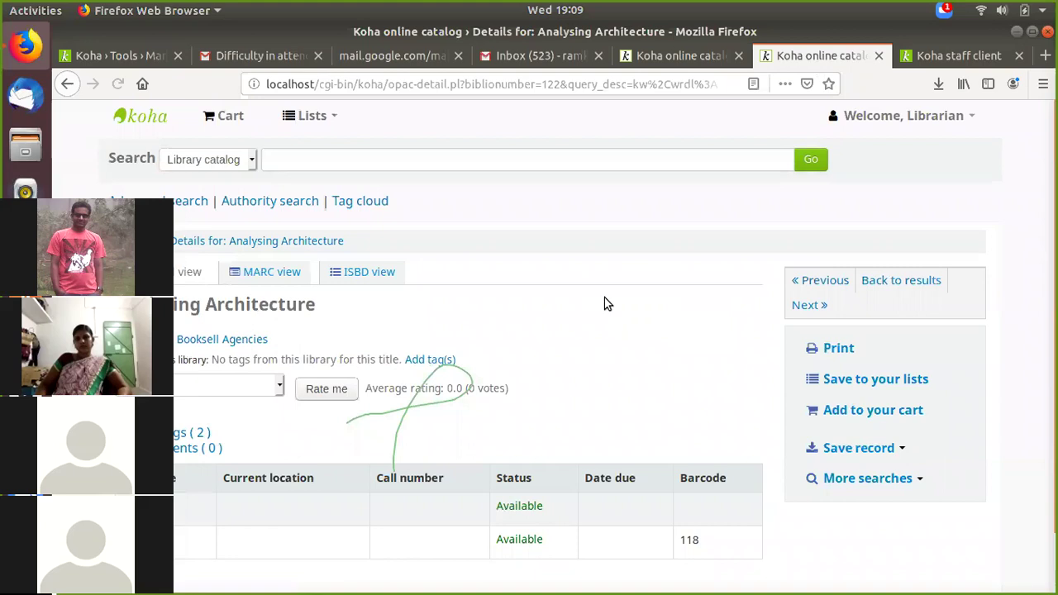
pyautogui.scroll(-1, 604, 304)
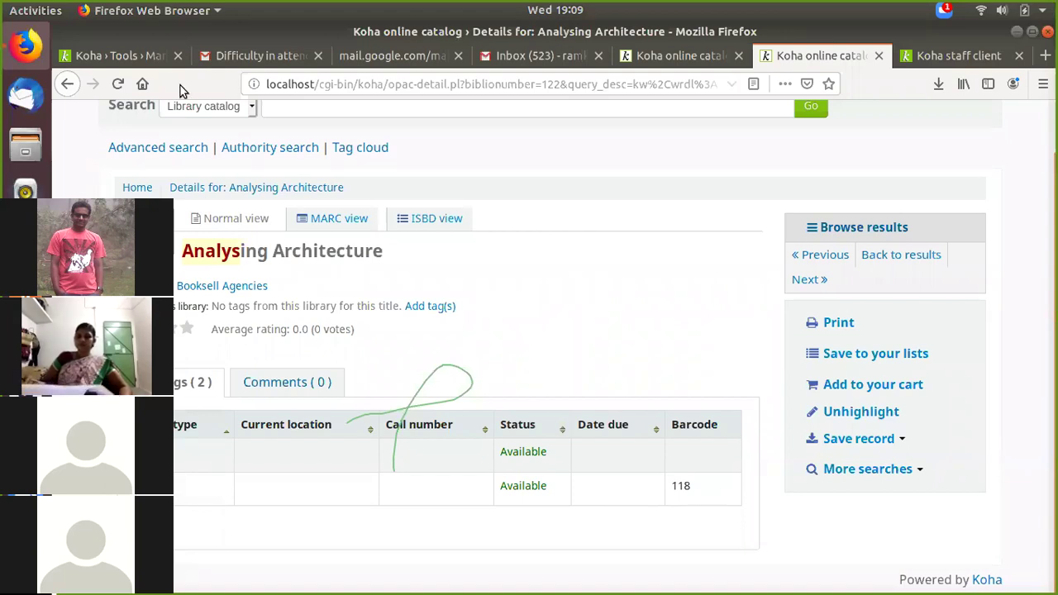
pyautogui.click(124, 55)
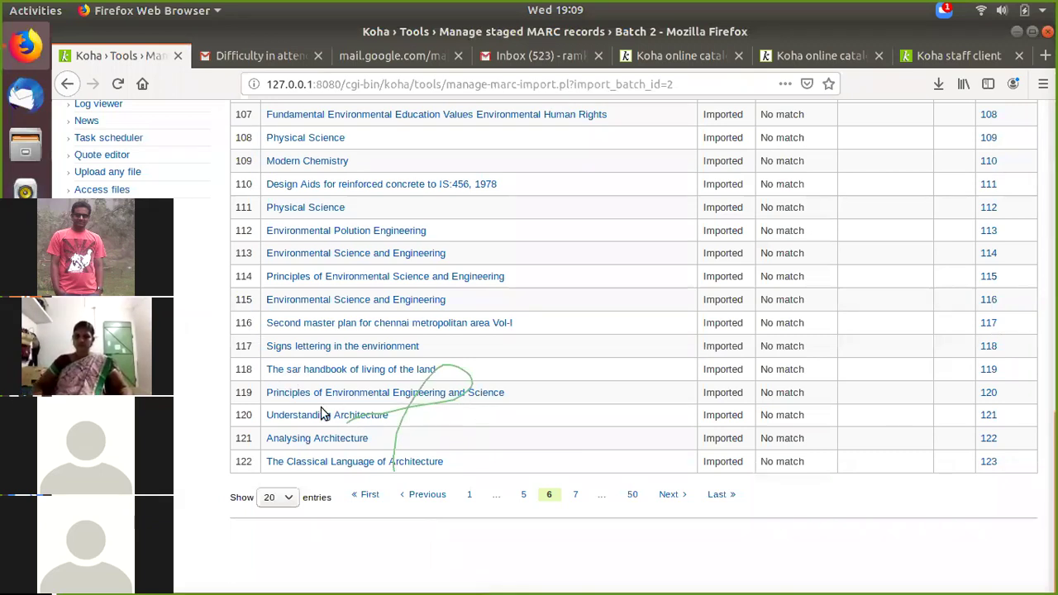
# Step: Preview Analysing Architecture's staged MARC record, confirm barcode 118 in its 952 field, and close the preview
pyautogui.scroll(5, 341, 559)
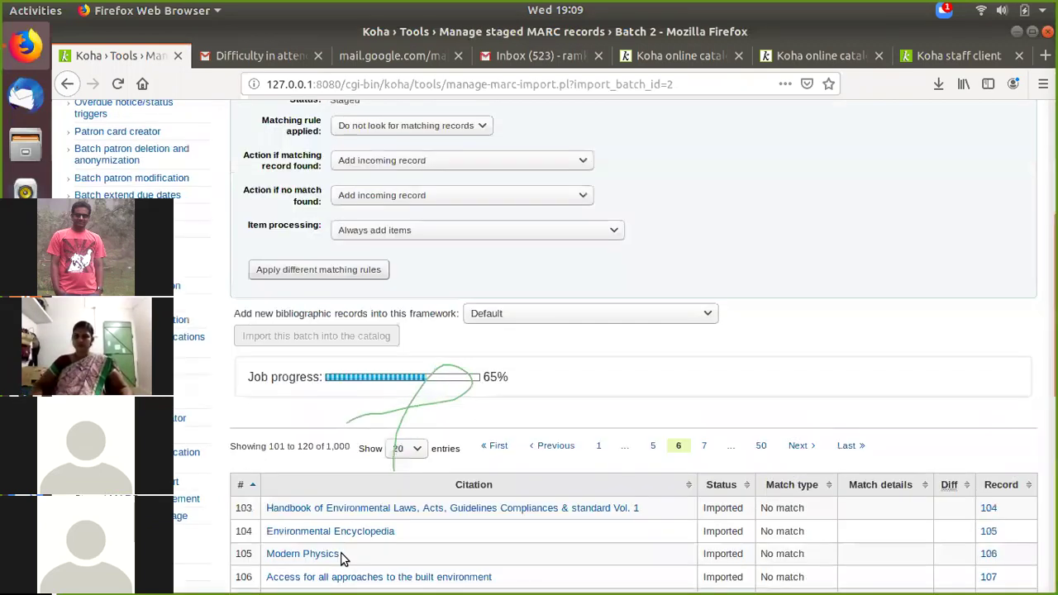
pyautogui.scroll(-3, 336, 557)
pyautogui.scroll(-2, 335, 555)
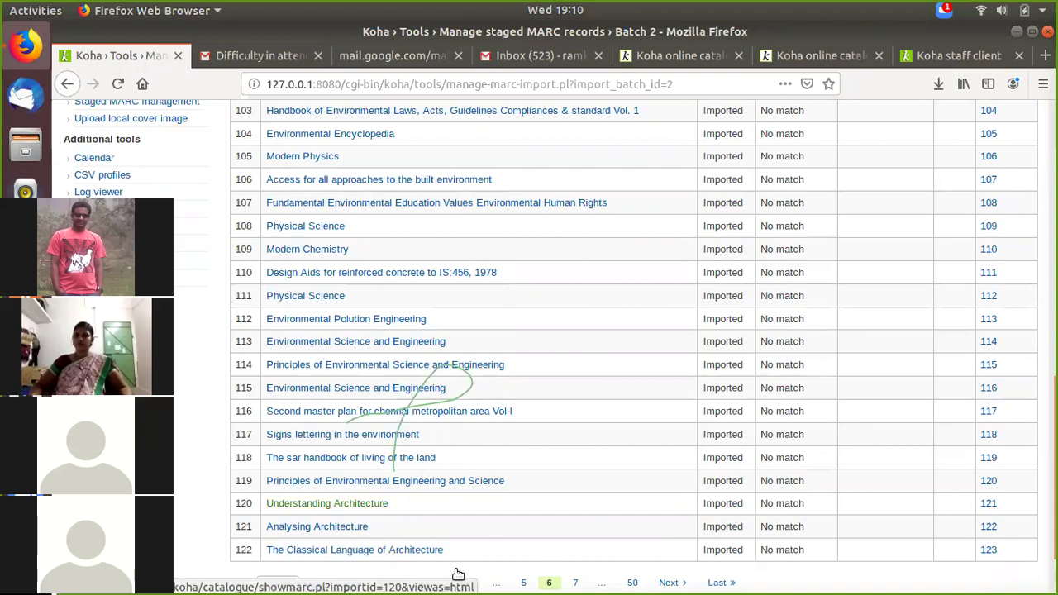
pyautogui.click(343, 527)
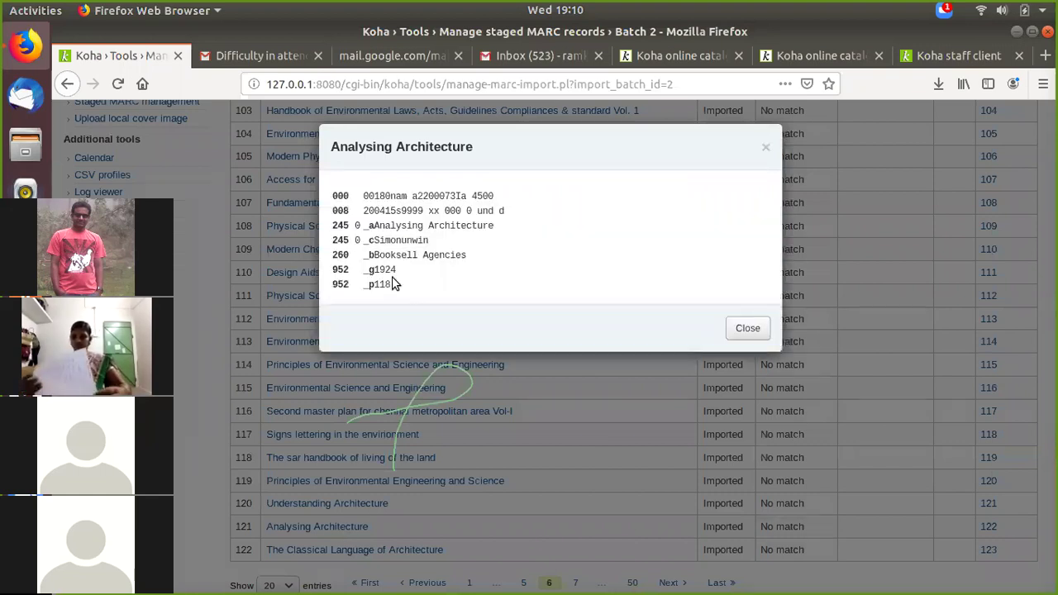
pyautogui.moveTo(371, 286); pyautogui.dragTo(394, 284)
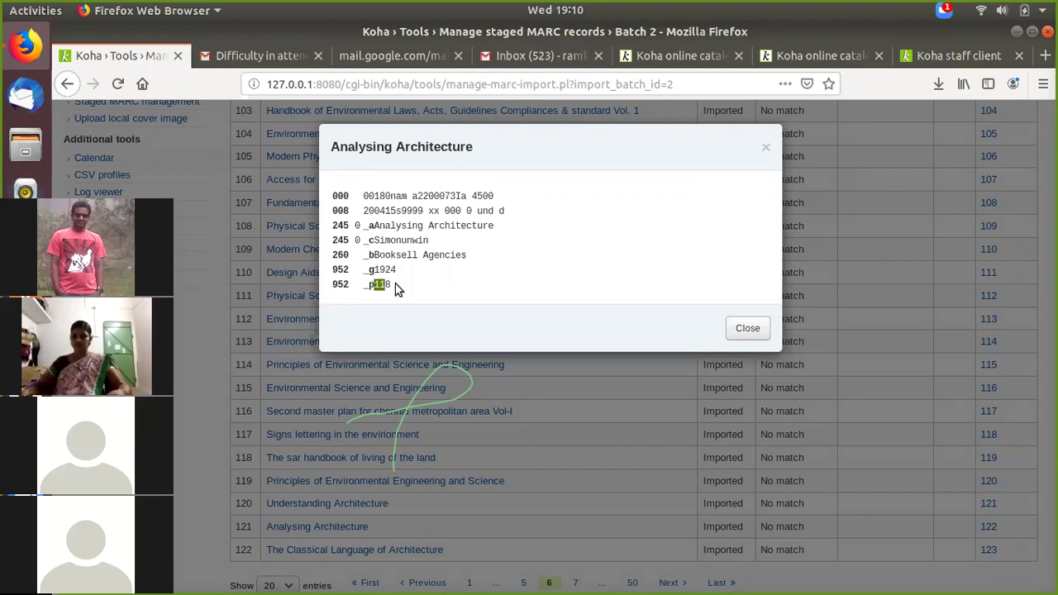
pyautogui.click(395, 284)
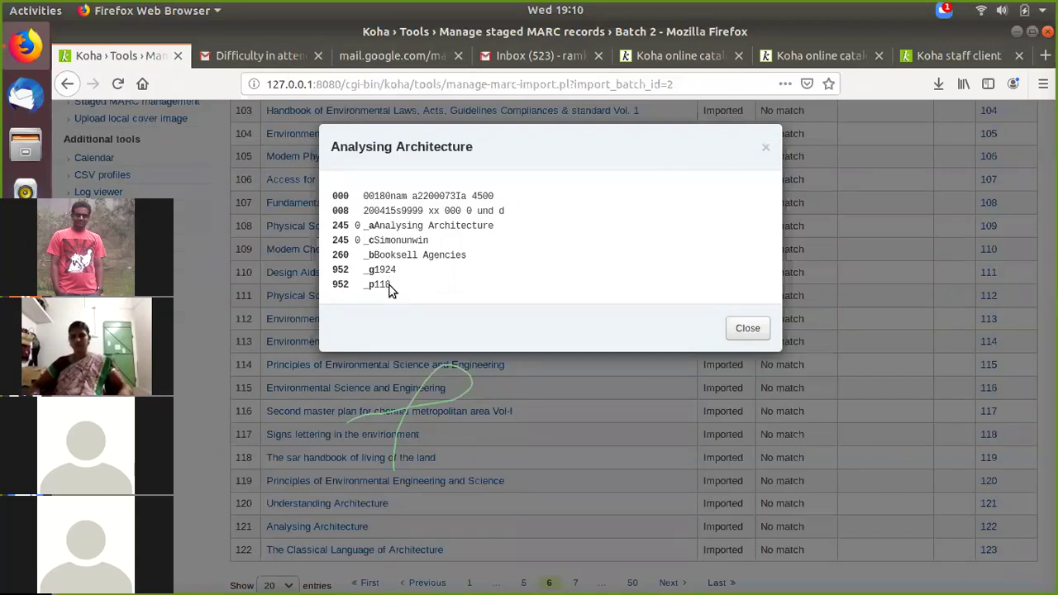
pyautogui.doubleClick(376, 284)
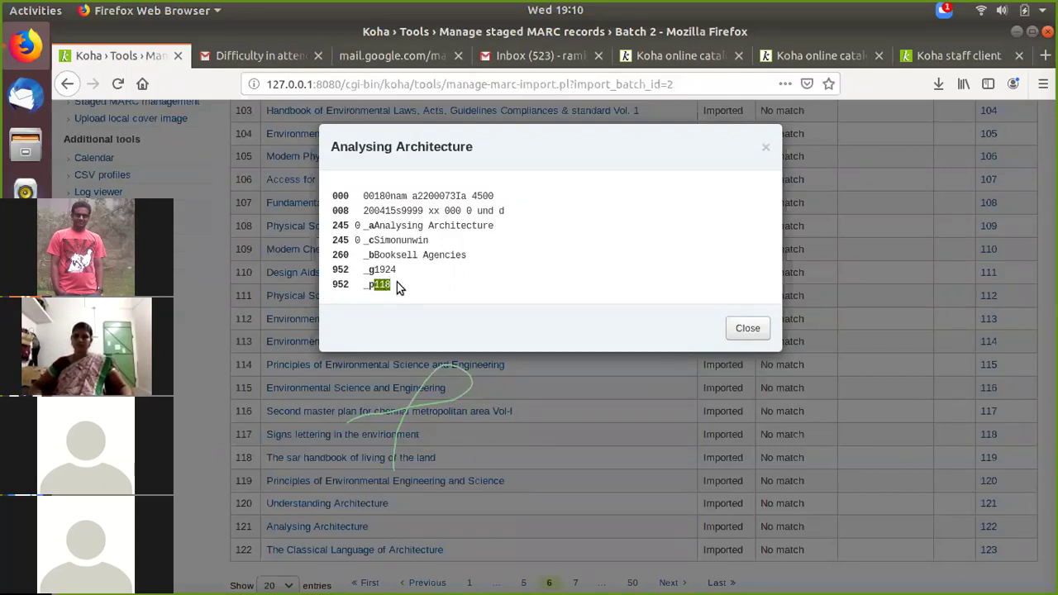
pyautogui.moveTo(373, 284); pyautogui.dragTo(375, 284)
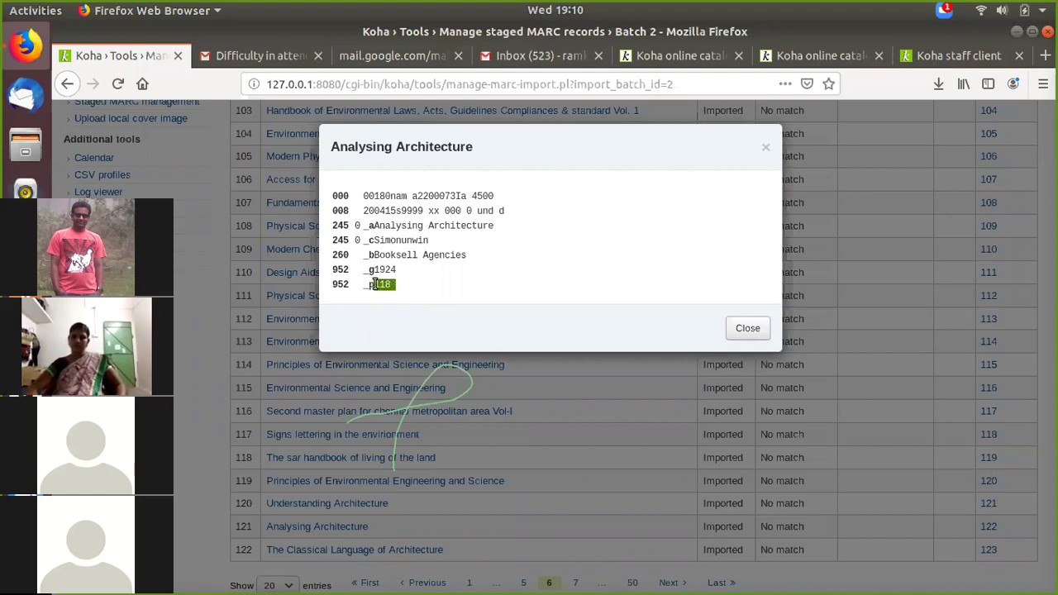
pyautogui.click(765, 150)
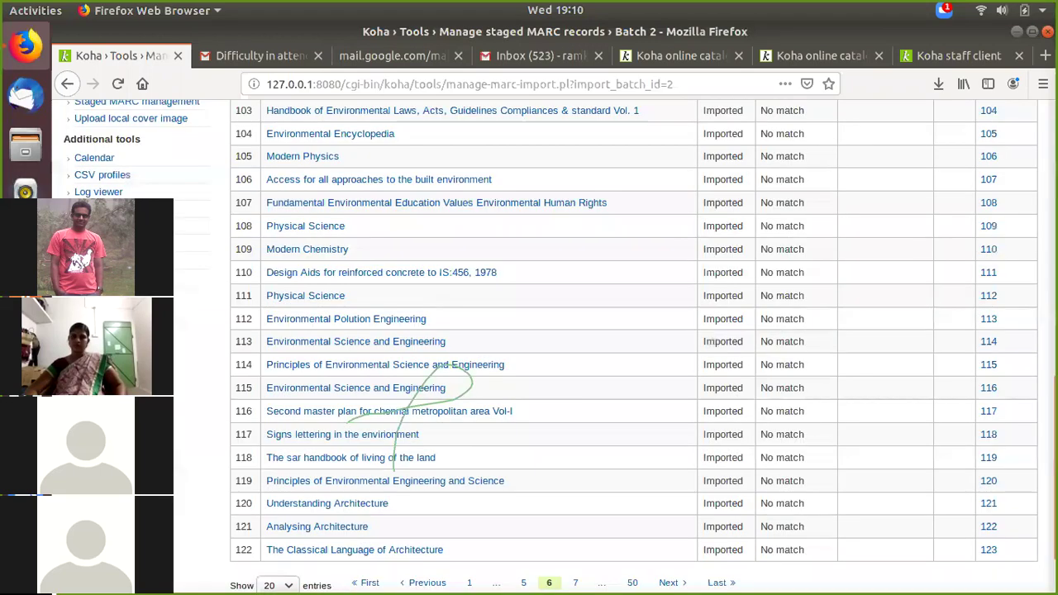
pyautogui.click(25, 145)
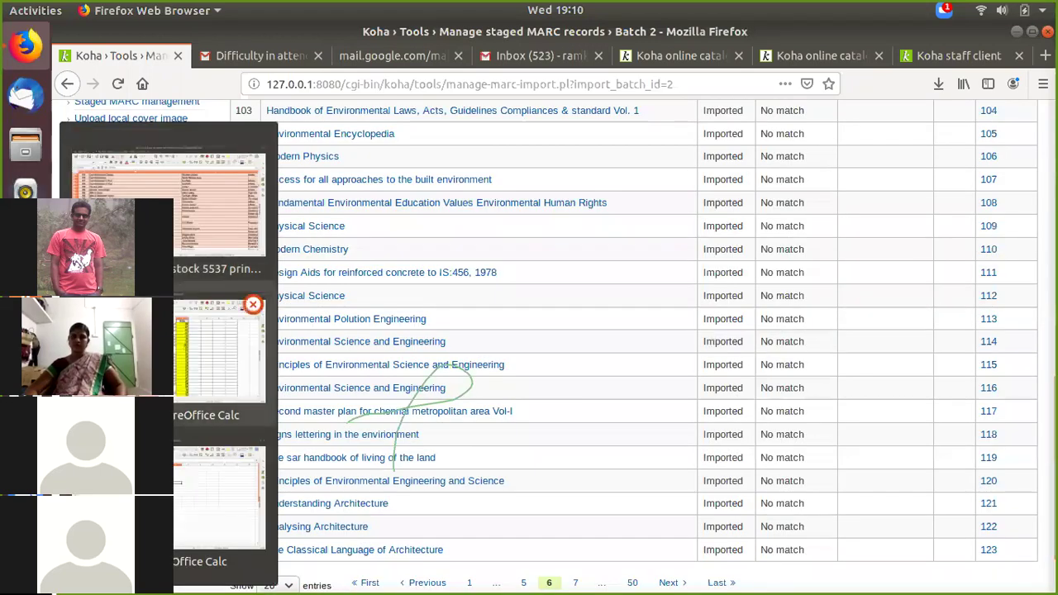
pyautogui.click(165, 211)
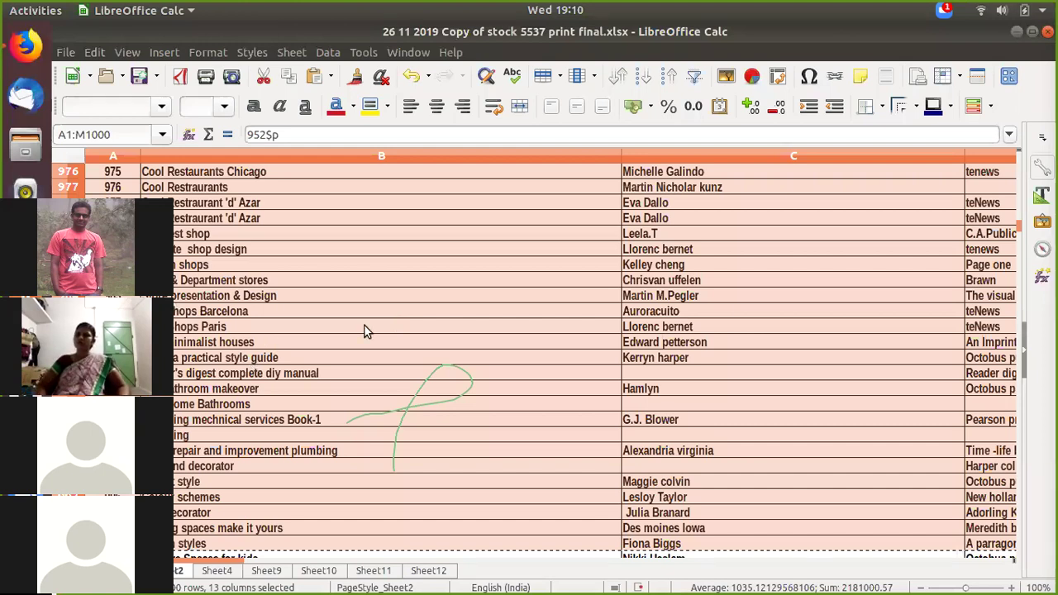
pyautogui.click(24, 355)
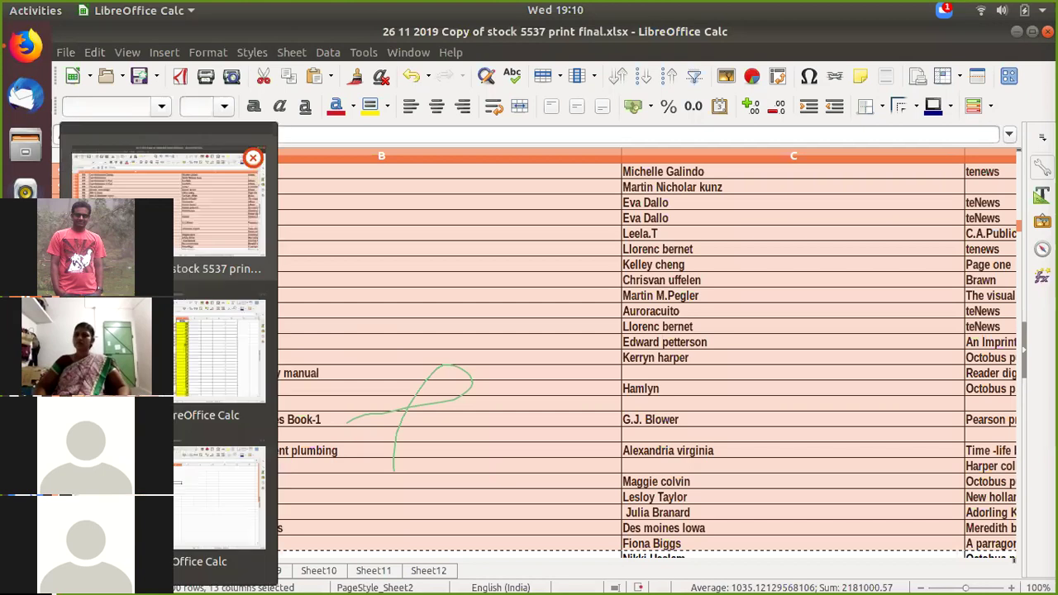
pyautogui.click(219, 355)
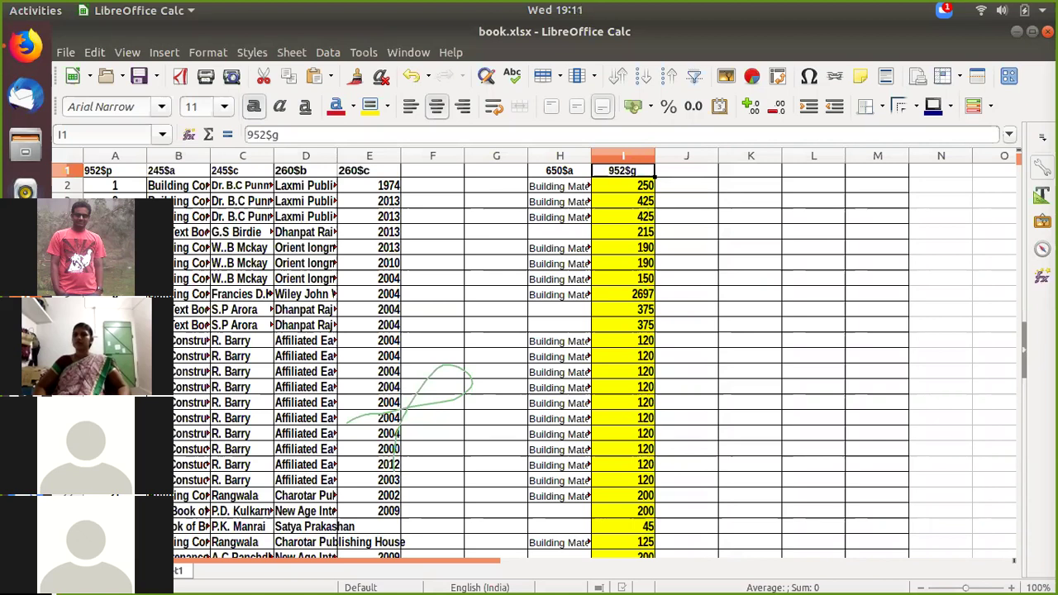
pyautogui.click(25, 351)
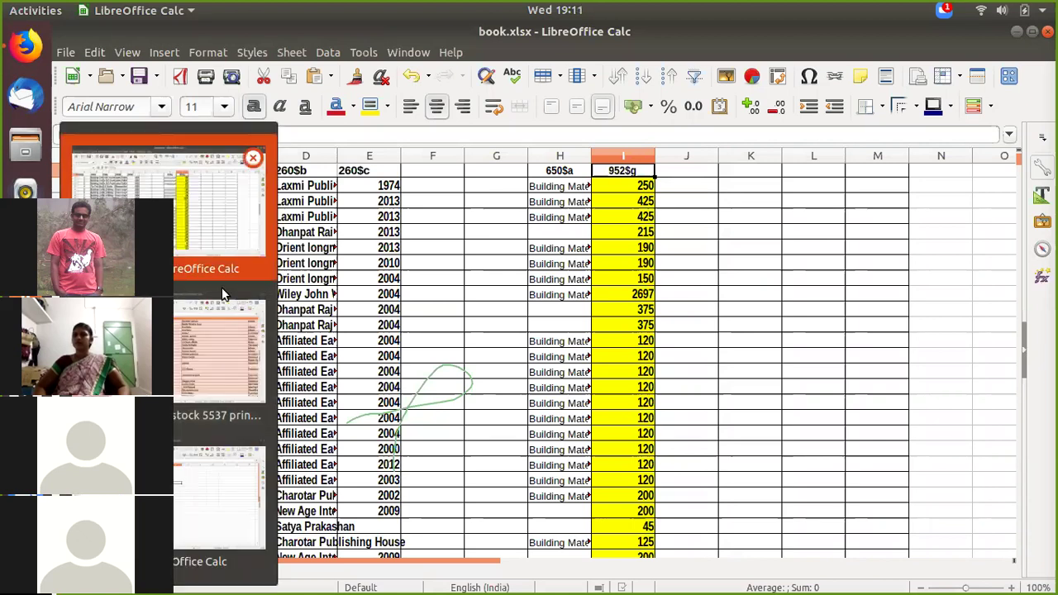
pyautogui.press('Return')
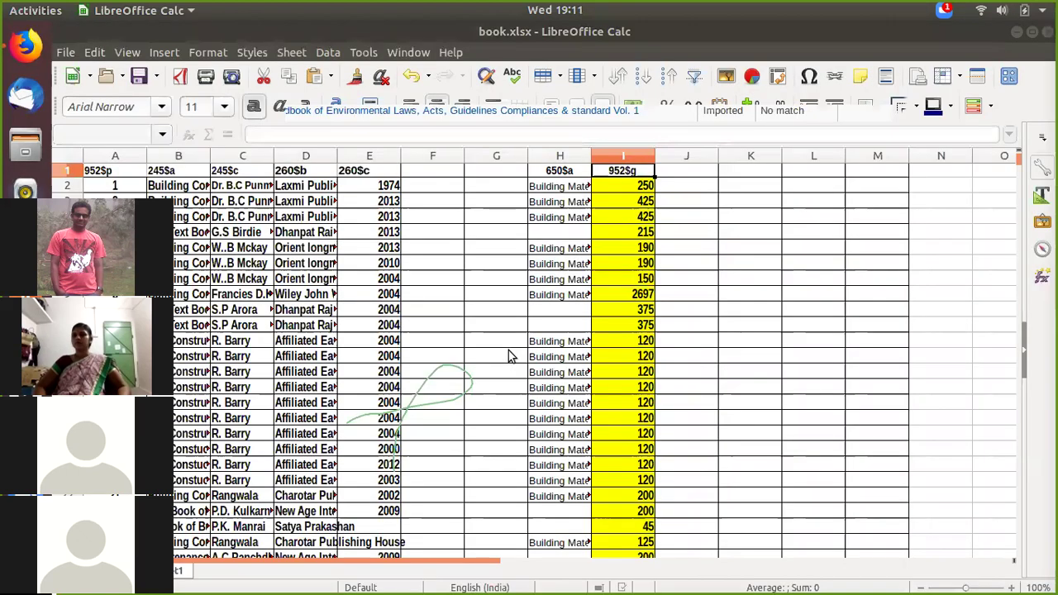
pyautogui.hotkey('alt', 'Tab')
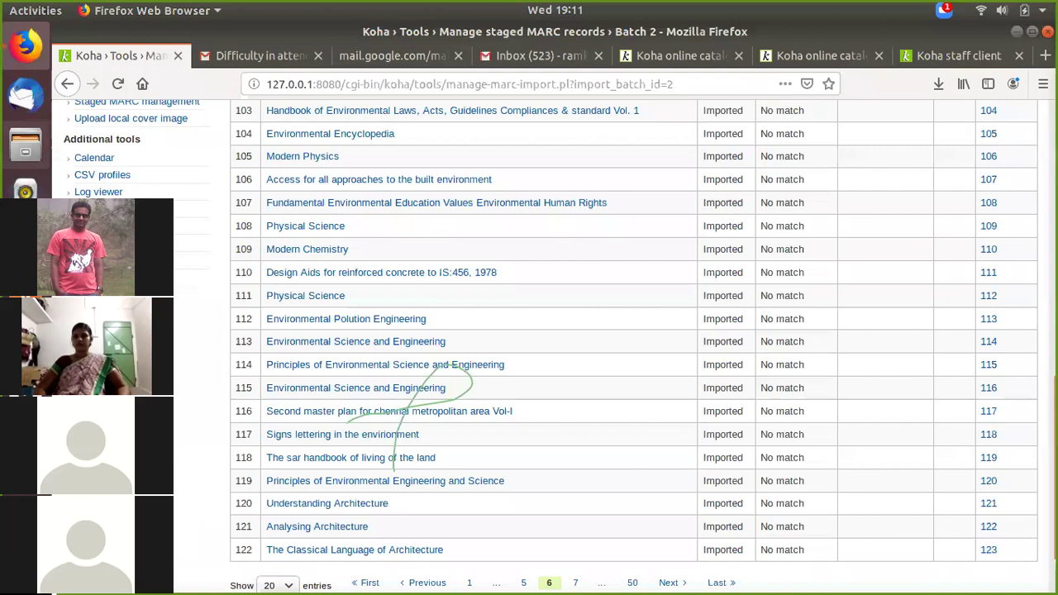
# Step: Revisit Analysing Architecture's online catalog page with barcode 118, then switch back to the staff client home page
pyautogui.click(1016, 32)
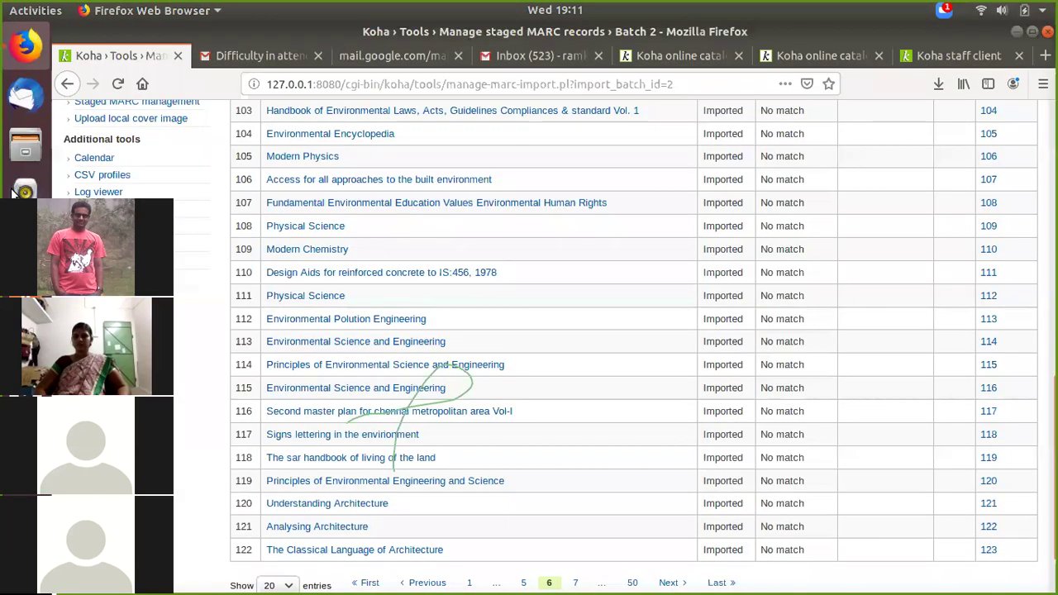
pyautogui.click(25, 46)
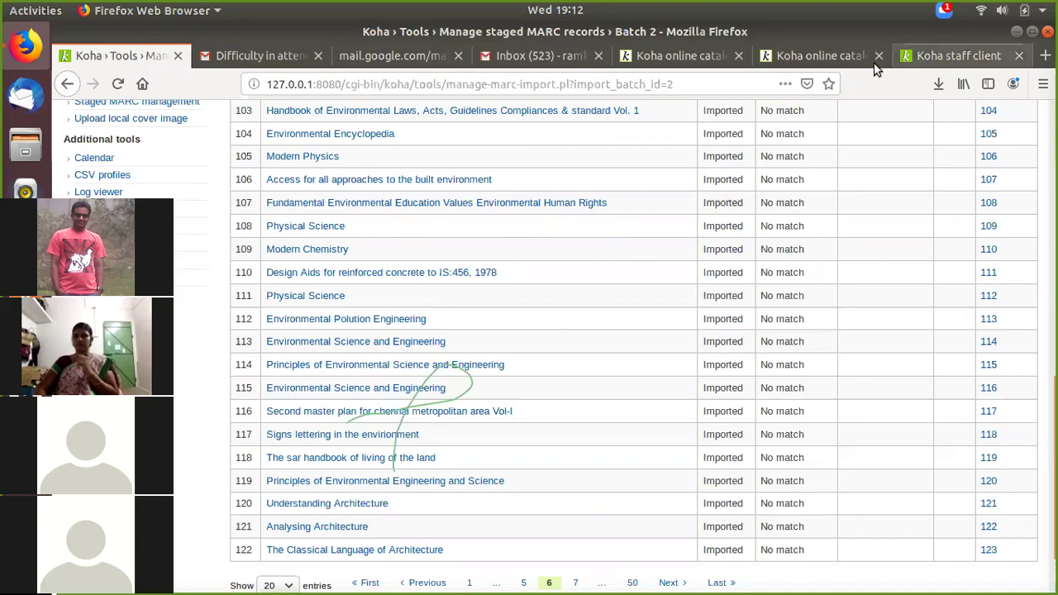
pyautogui.click(951, 55)
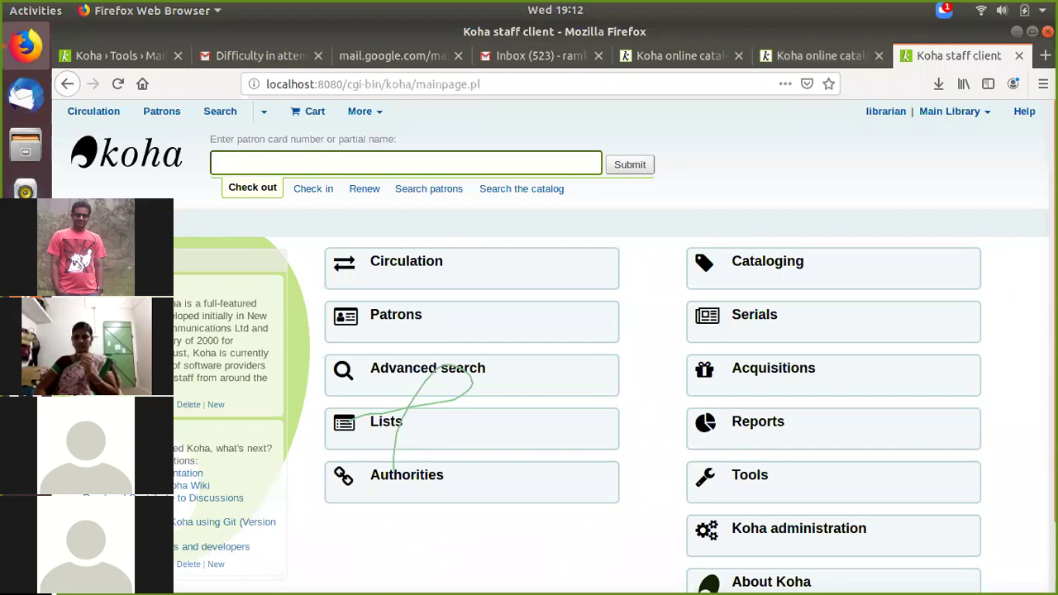
pyautogui.click(828, 60)
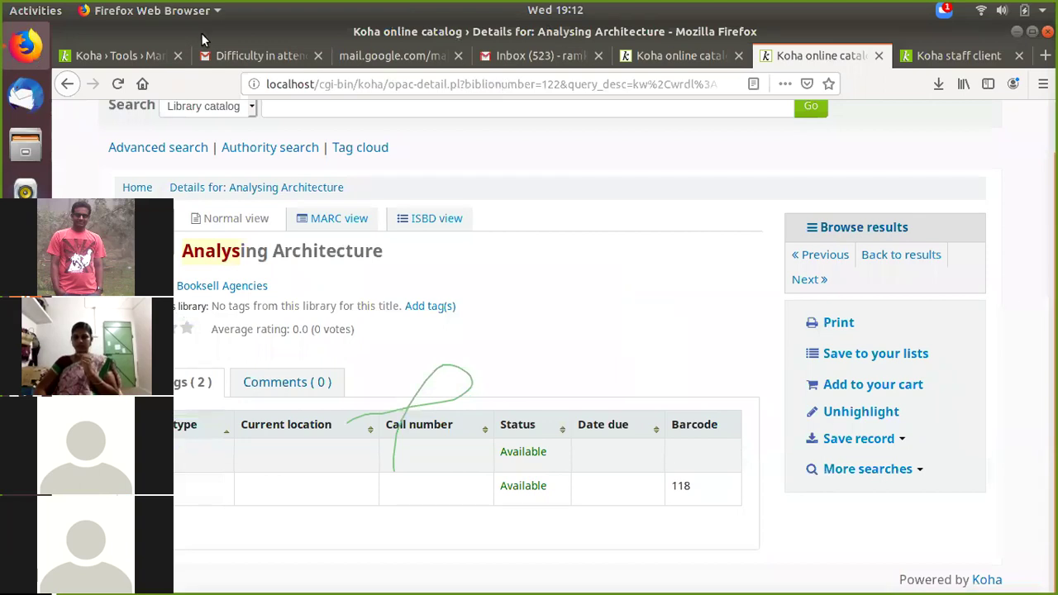
pyautogui.click(26, 150)
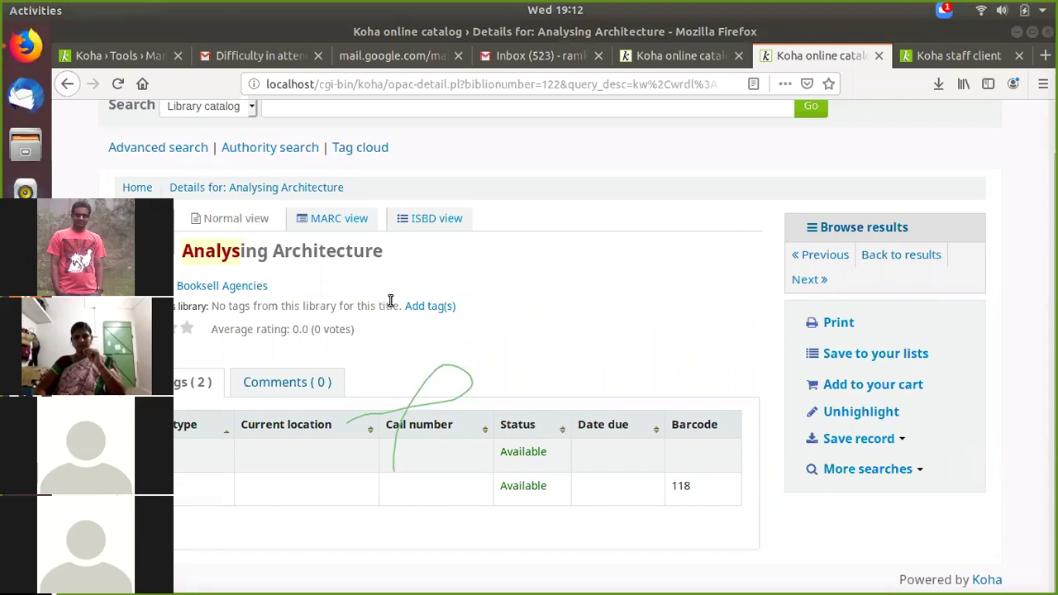
pyautogui.click(933, 58)
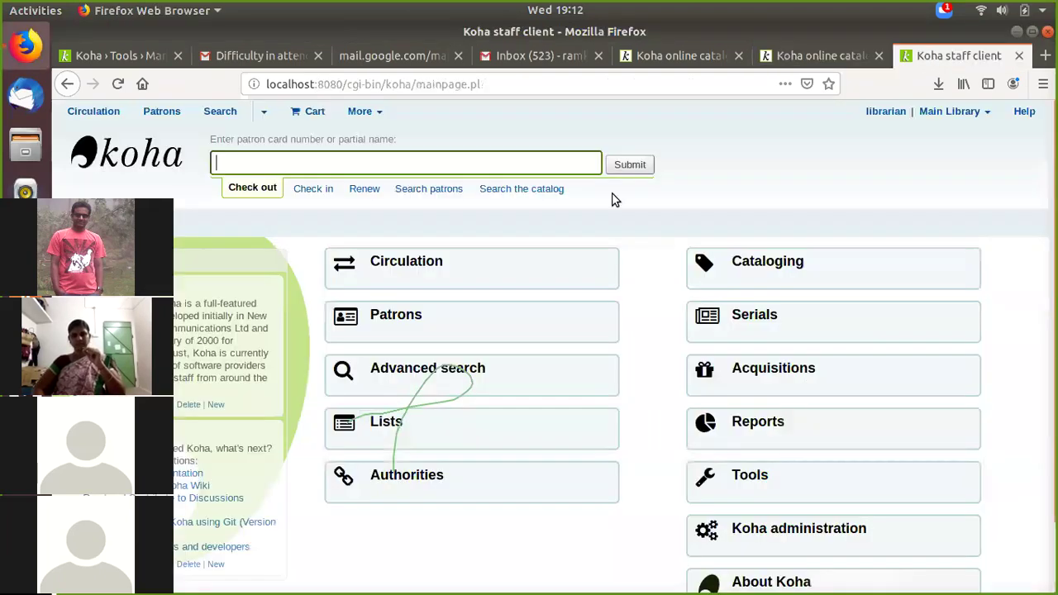
pyautogui.scroll(-1, 528, 280)
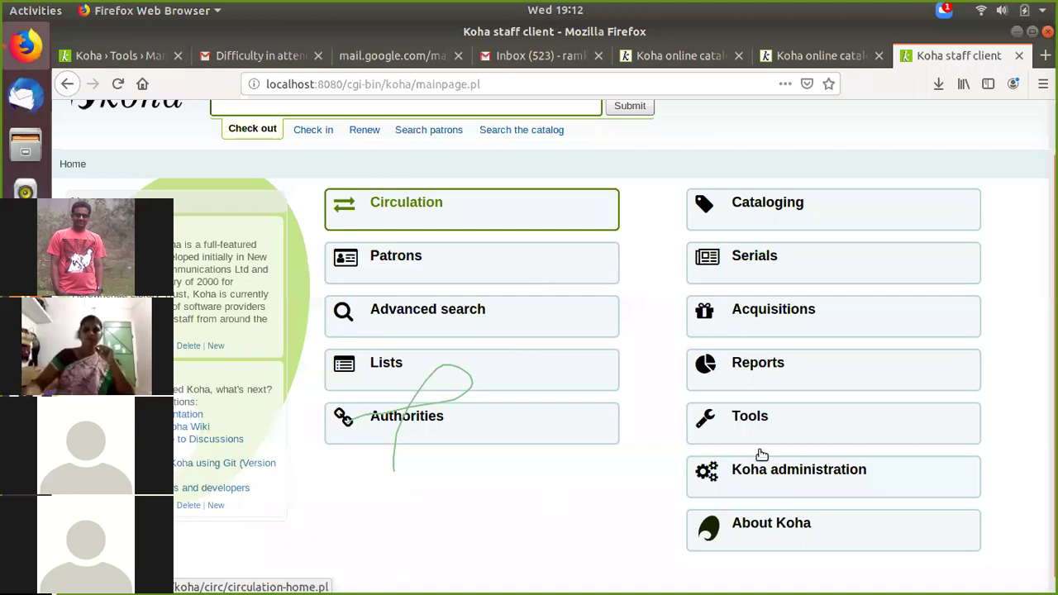
pyautogui.scroll(-1, 761, 454)
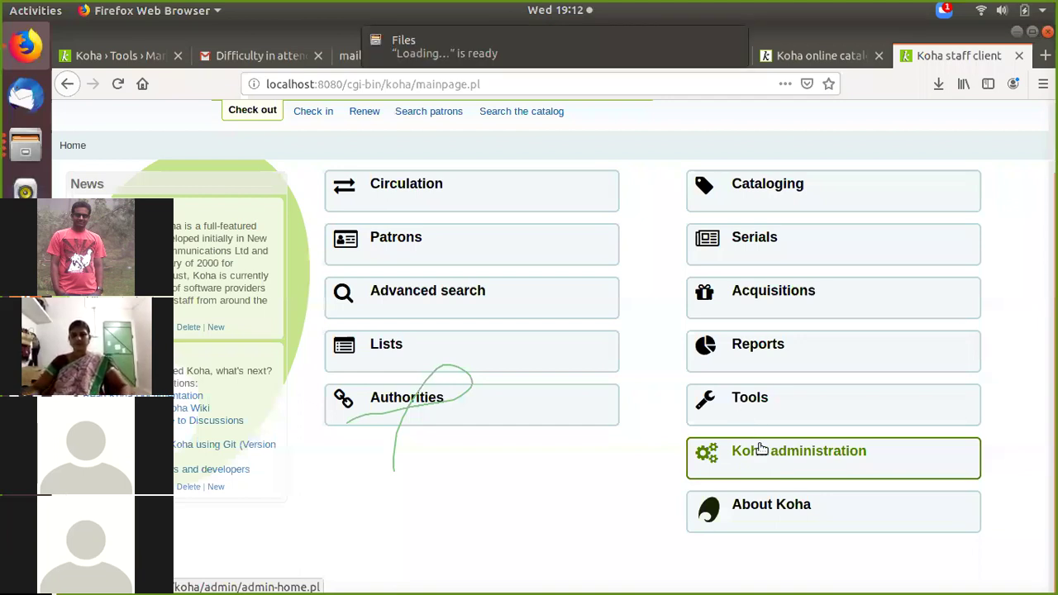
# Step: Search the global system preferences in Koha administration for 'amazon'
pyautogui.click(761, 448)
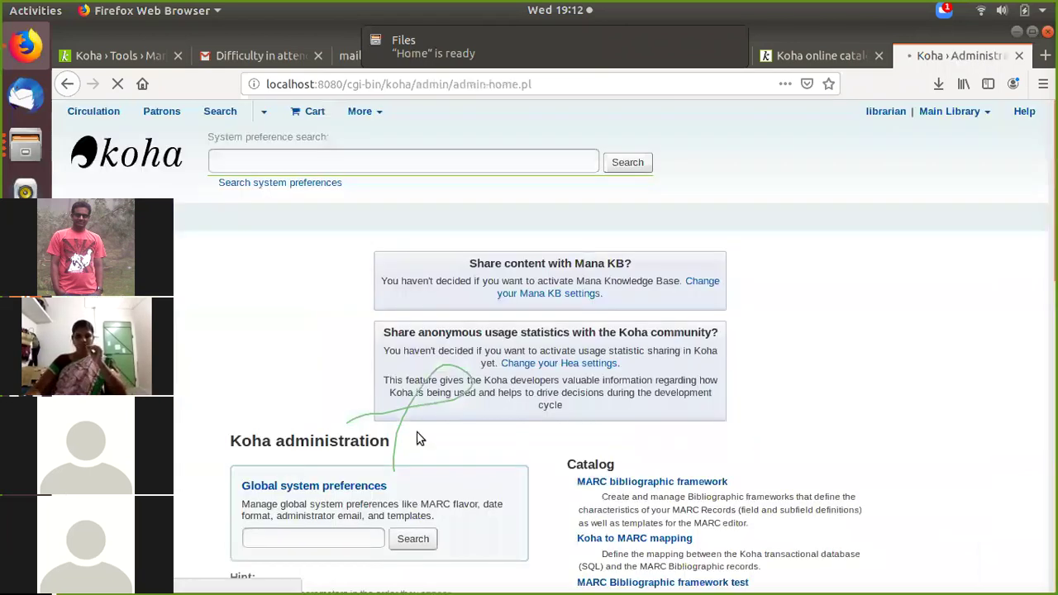
pyautogui.scroll(-3, 326, 427)
pyautogui.click(316, 408)
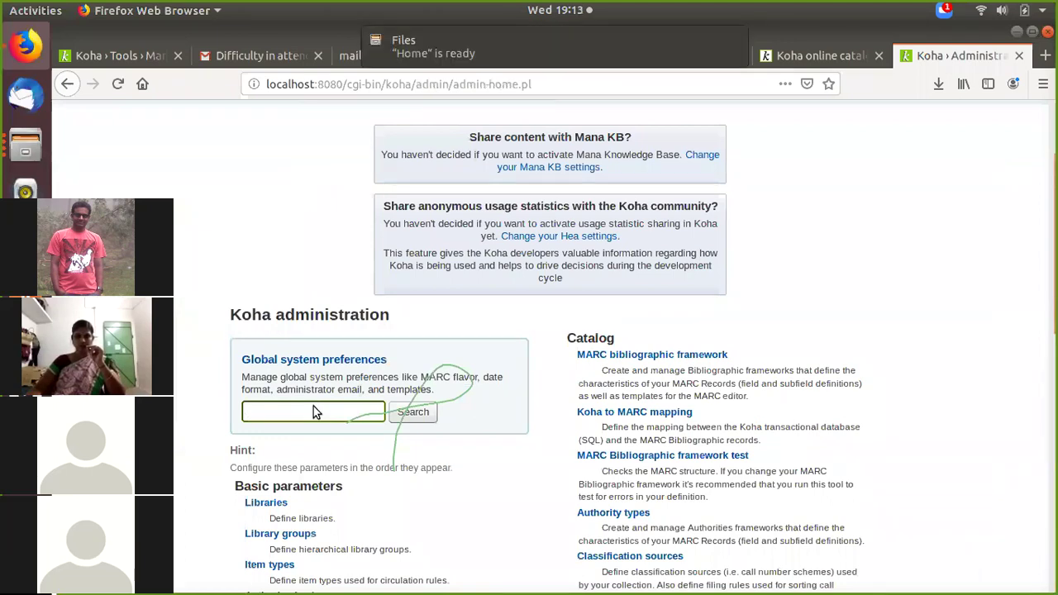
pyautogui.write('ama')
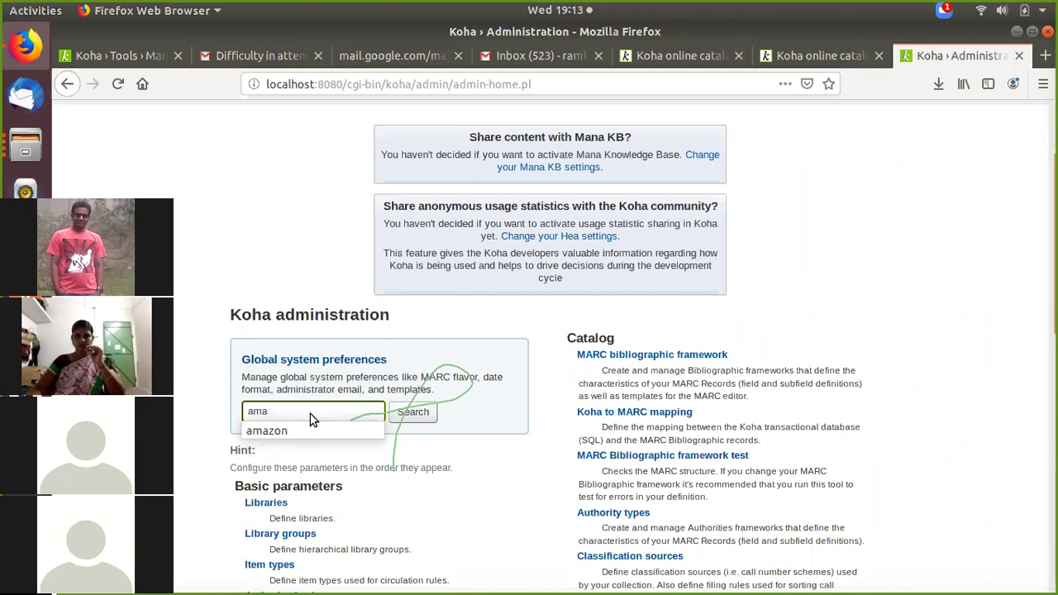
pyautogui.click(370, 428)
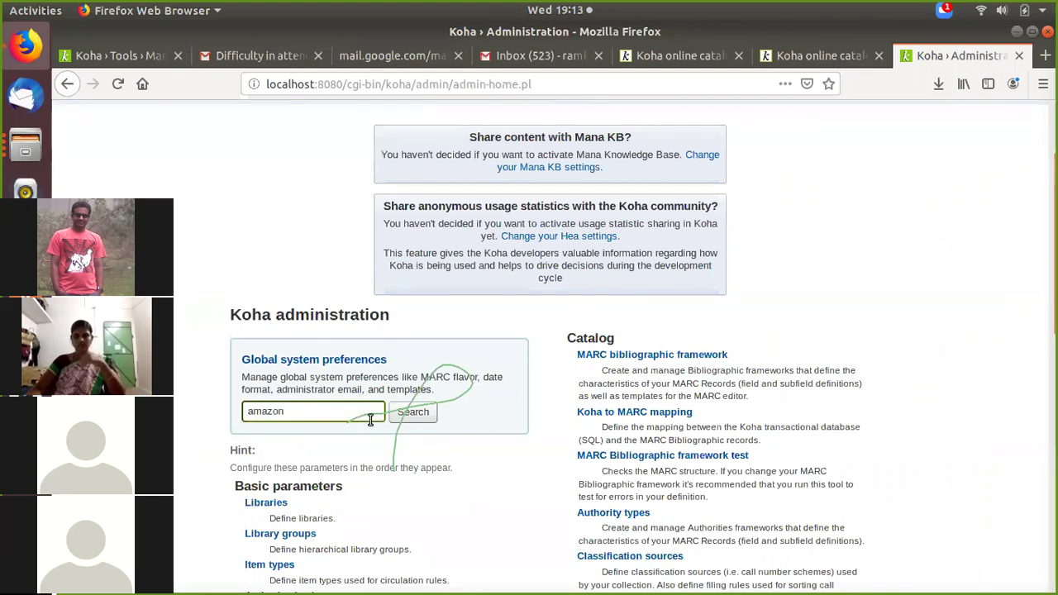
pyautogui.click(411, 413)
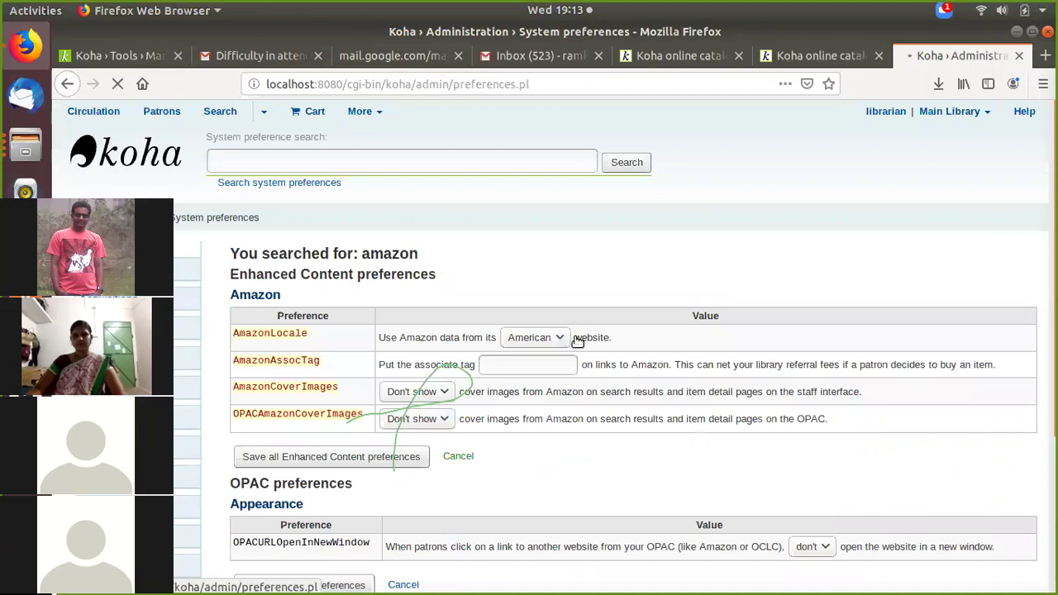
# Step: Set AmazonCoverImages and OPACAmazonCoverImages to Show, keeping AmazonLocale as American
pyautogui.scroll(-2, 443, 310)
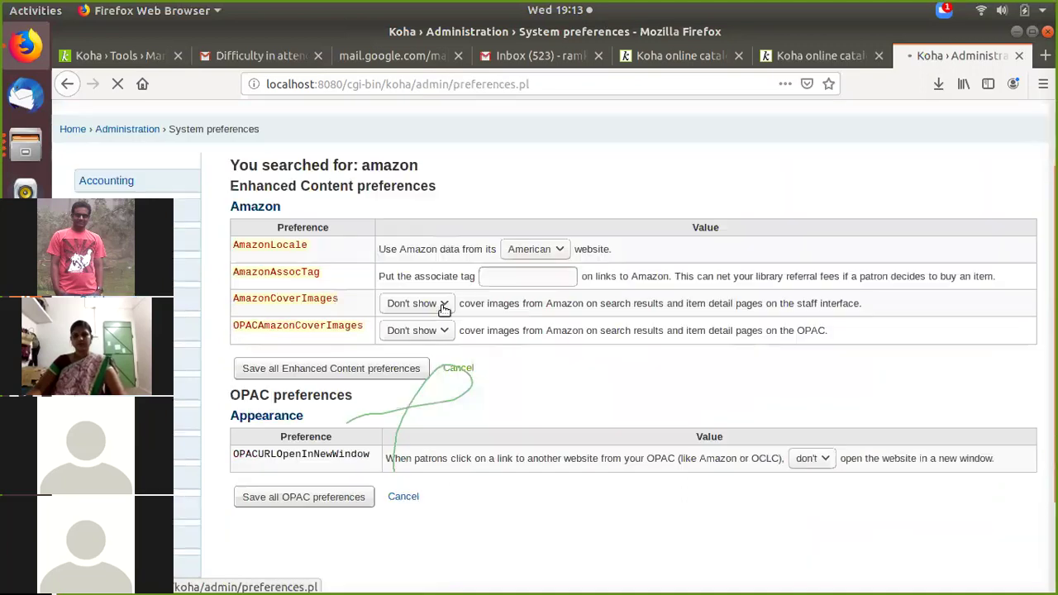
pyautogui.click(427, 304)
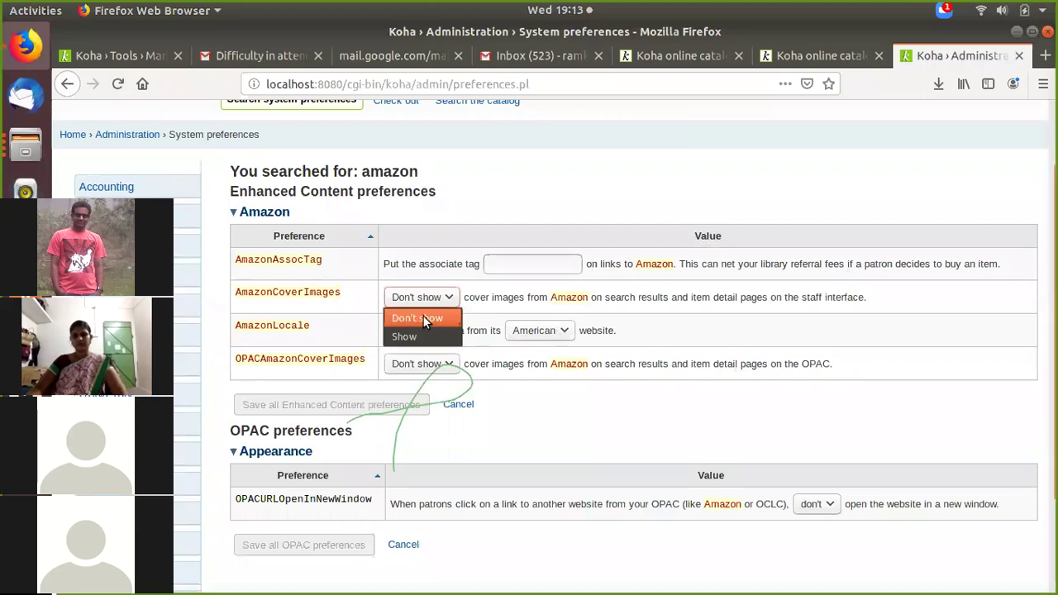
pyautogui.click(404, 336)
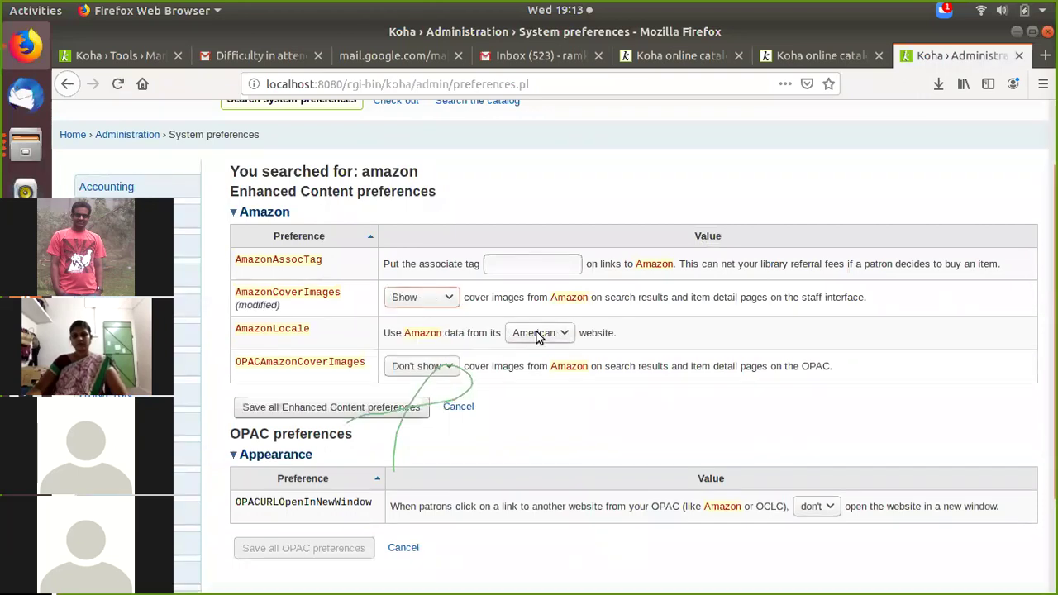
pyautogui.click(537, 334)
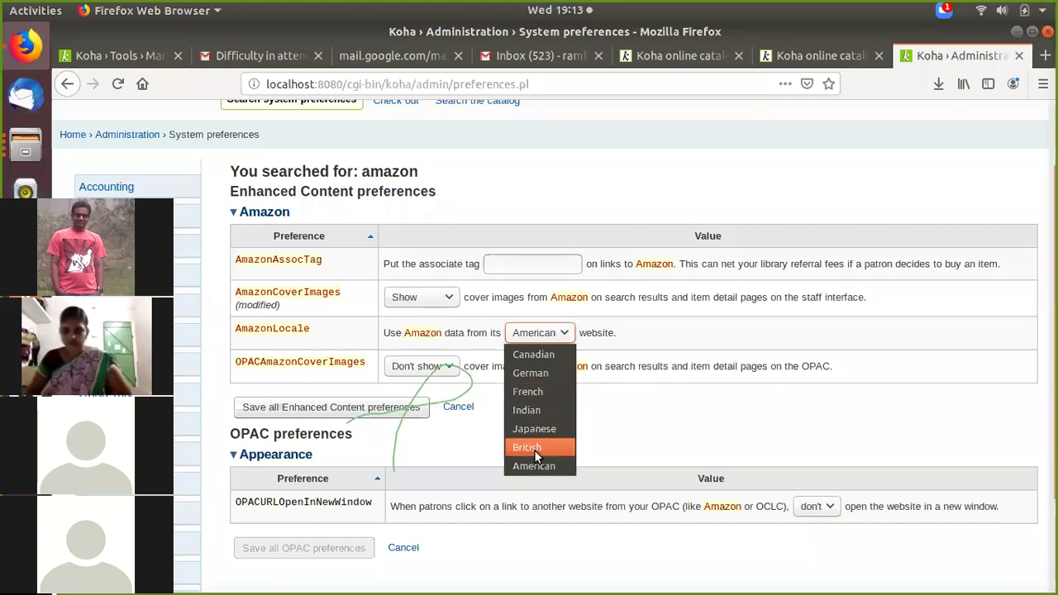
pyautogui.click(538, 408)
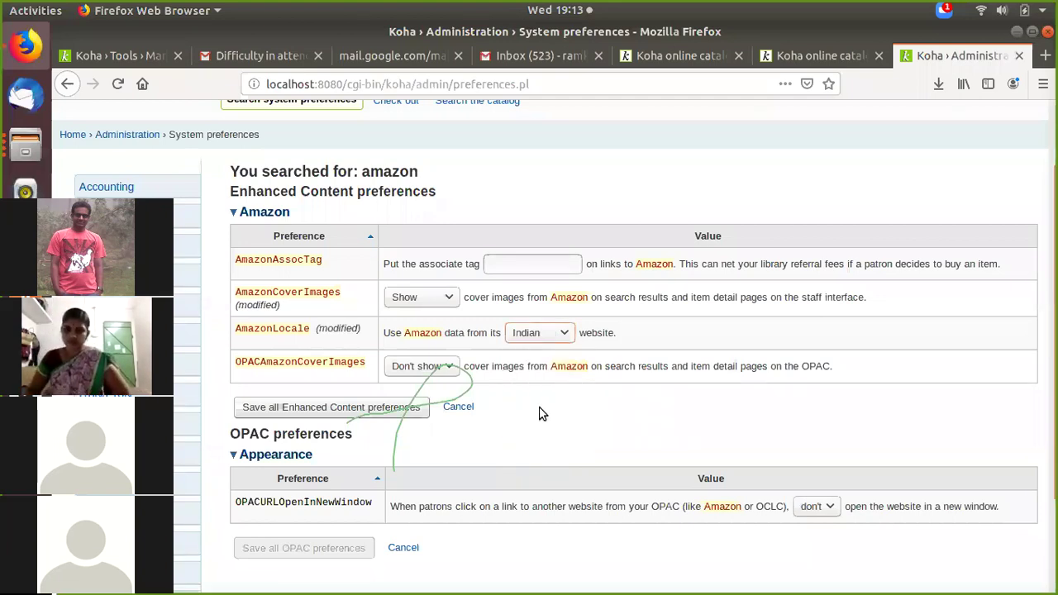
pyautogui.click(533, 333)
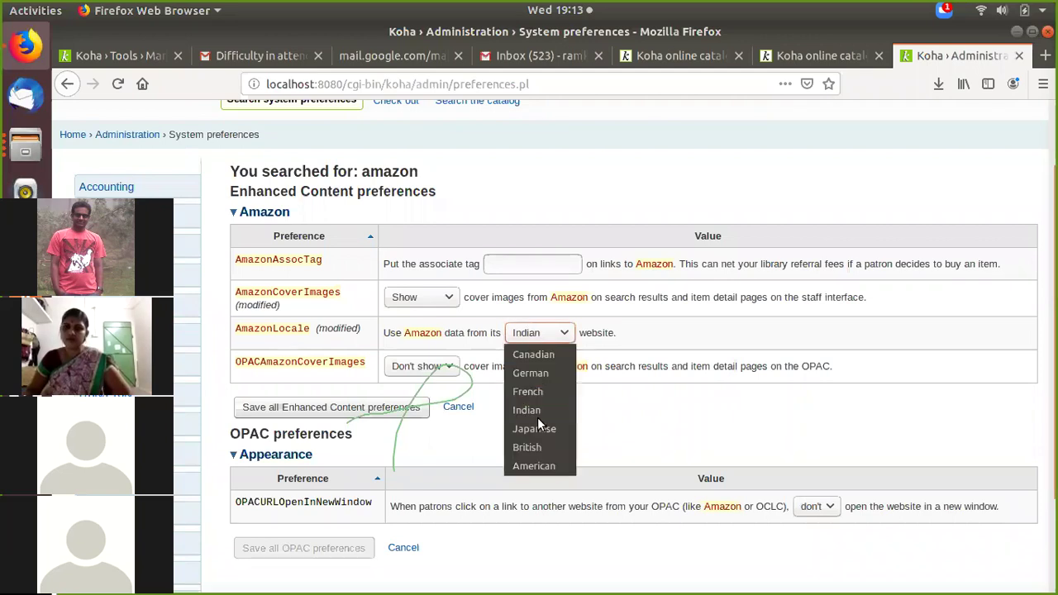
pyautogui.click(541, 466)
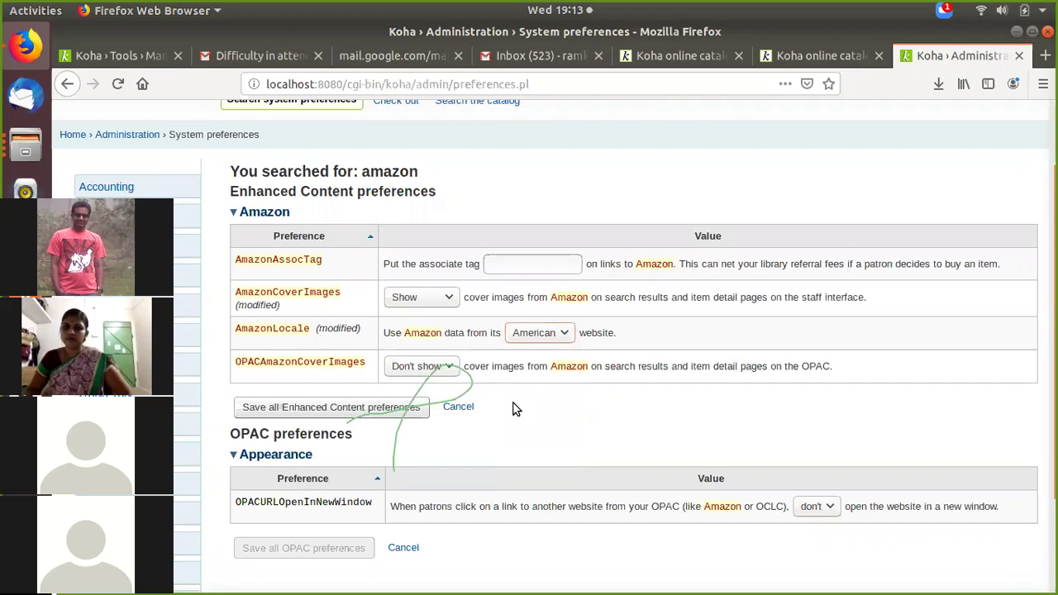
pyautogui.click(420, 372)
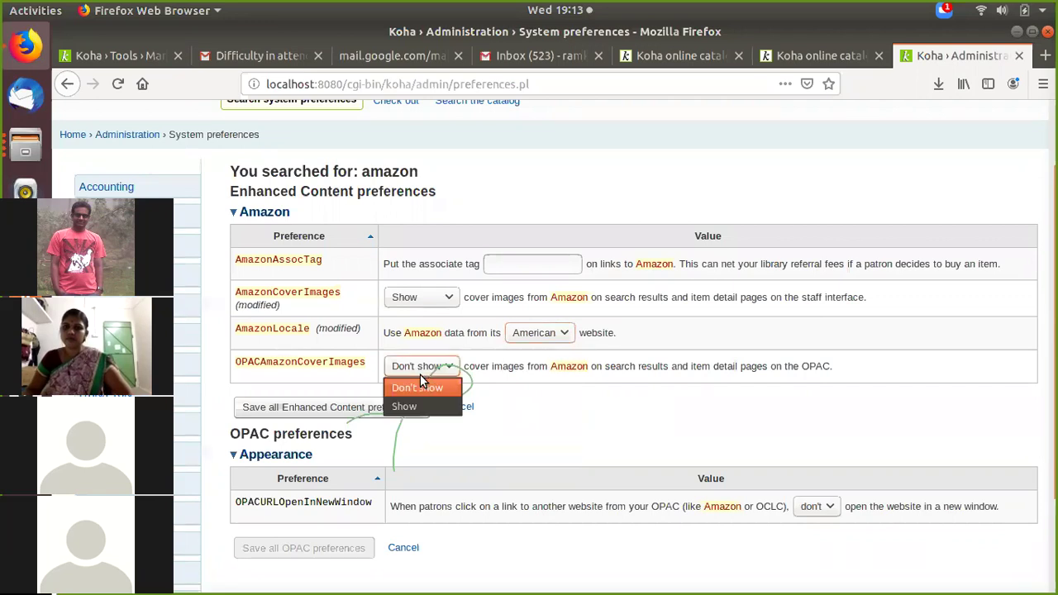
pyautogui.click(395, 412)
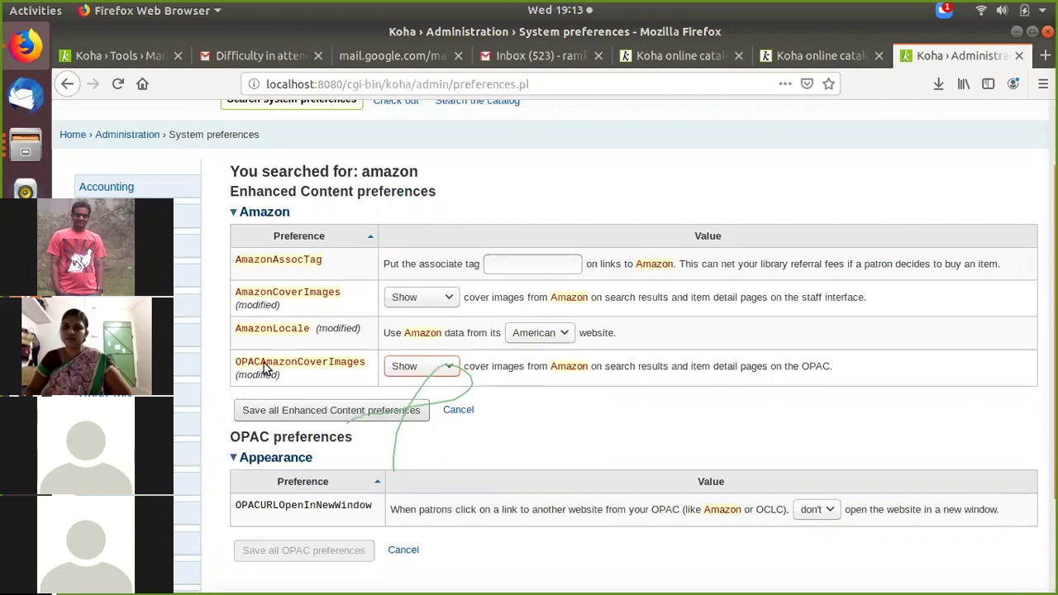
# Step: Save the Enhanced Content preferences and return to the Analysing Architecture catalog page
pyautogui.doubleClick(360, 368)
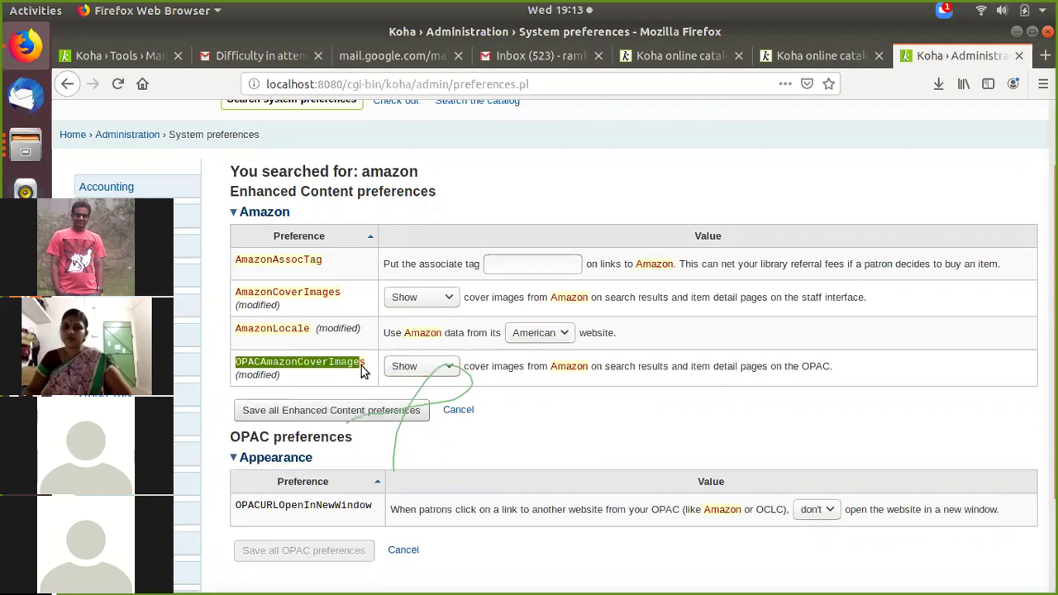
pyautogui.moveTo(364, 372); pyautogui.dragTo(364, 371)
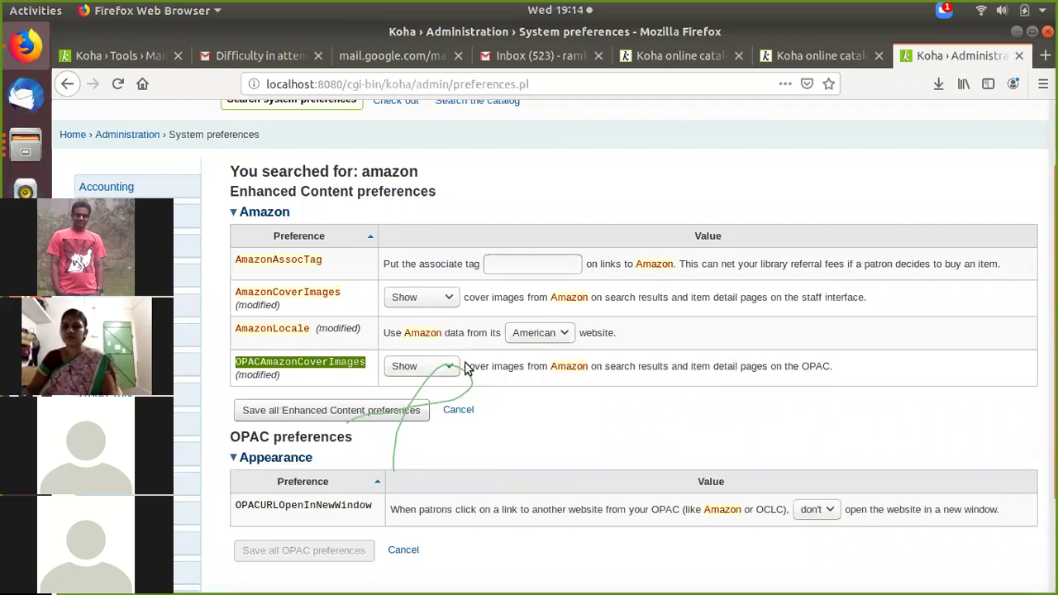
pyautogui.click(369, 411)
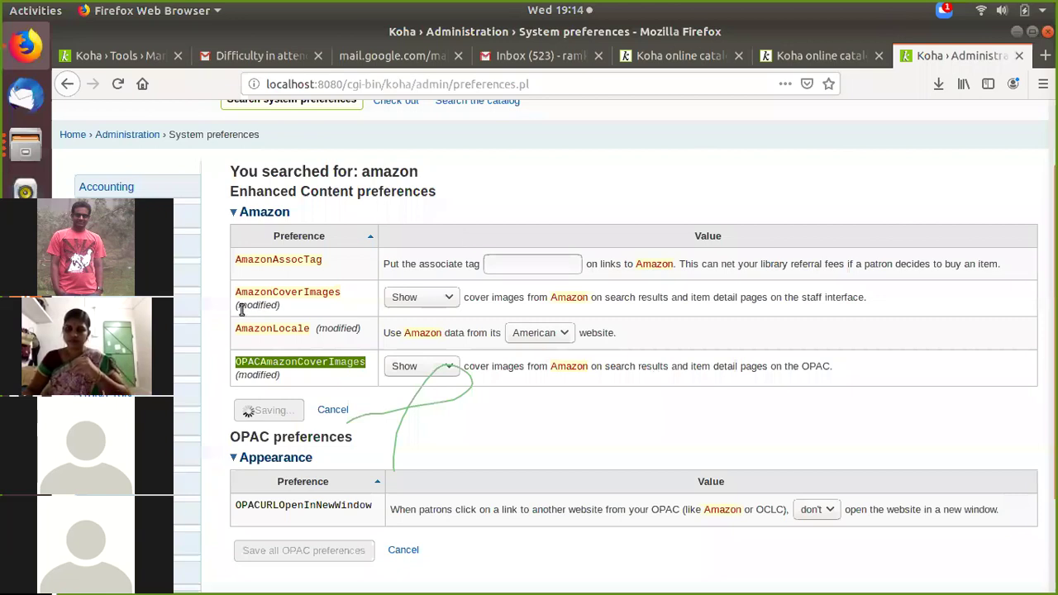
pyautogui.hotkey('ctrl', 'pageup')
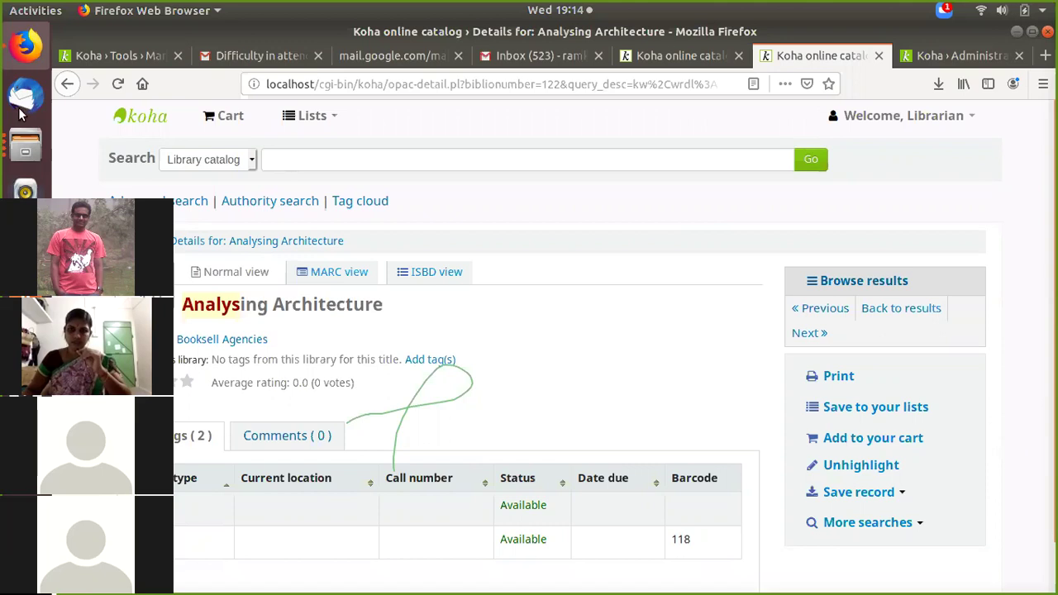
pyautogui.click(12, 161)
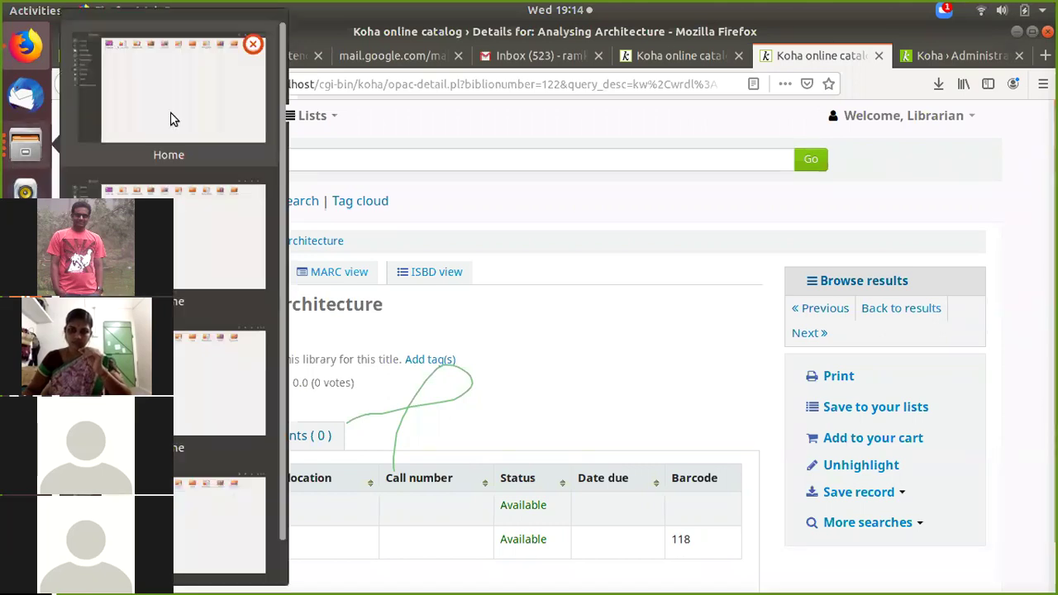
pyautogui.click(171, 120)
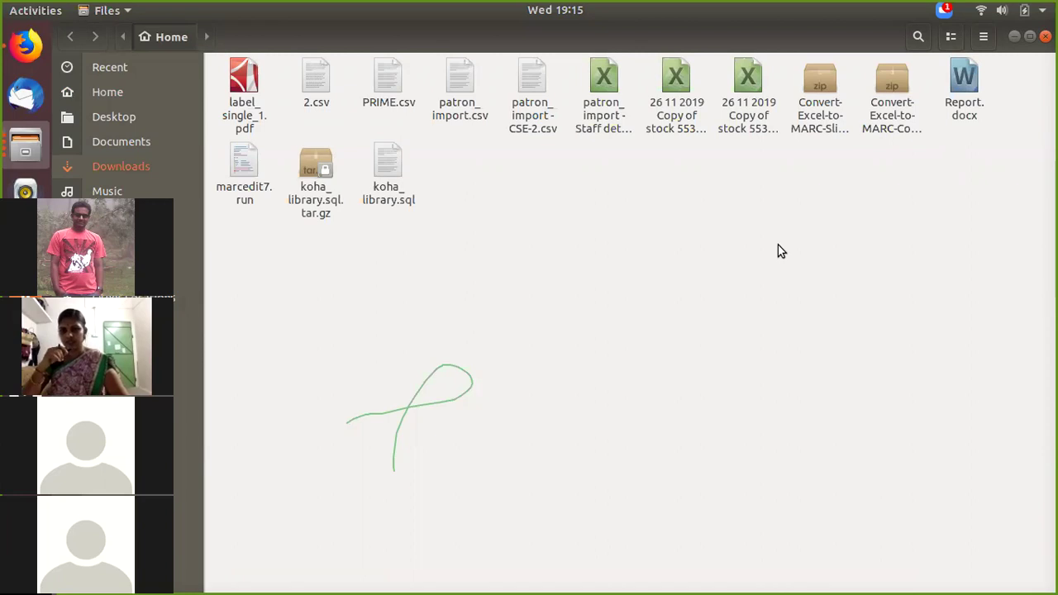
pyautogui.click(742, 97)
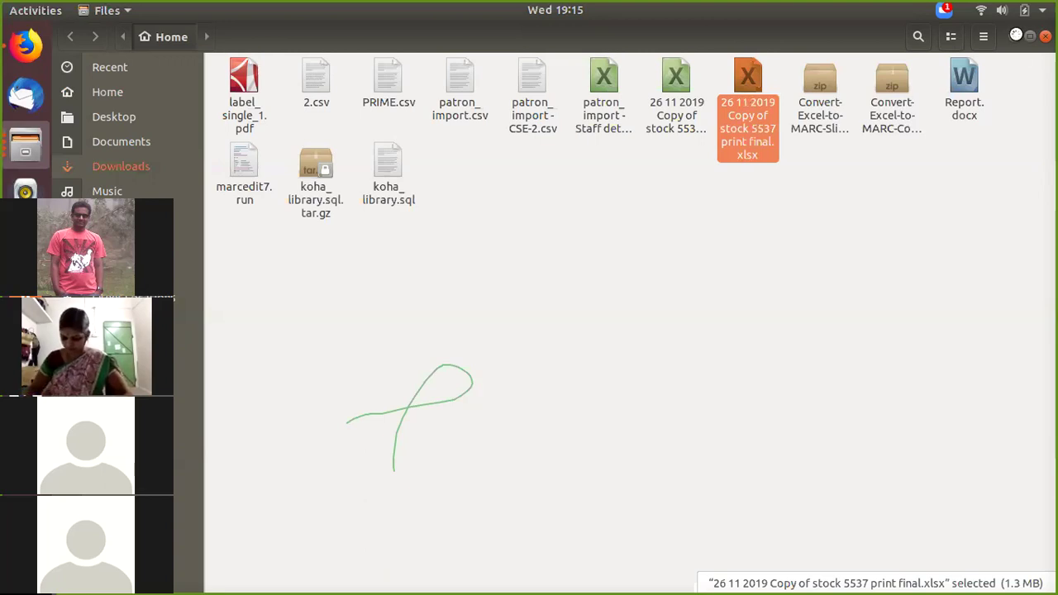
pyautogui.hotkey('alt', 'Tab')
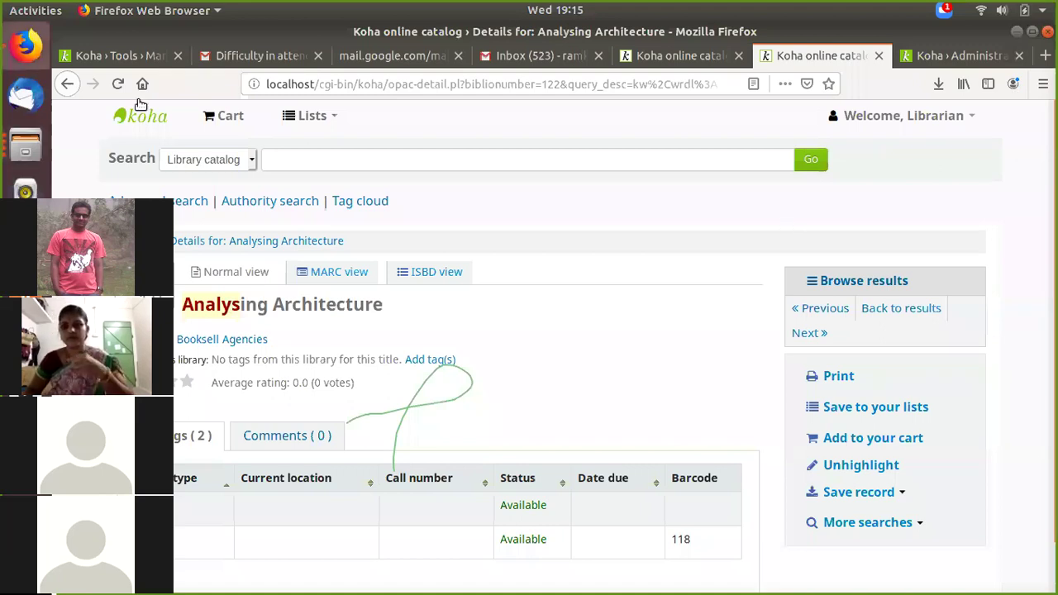
# Step: Open staged Batch 2 at its last page 50, where records 983–1002 remain staged
pyautogui.click(136, 54)
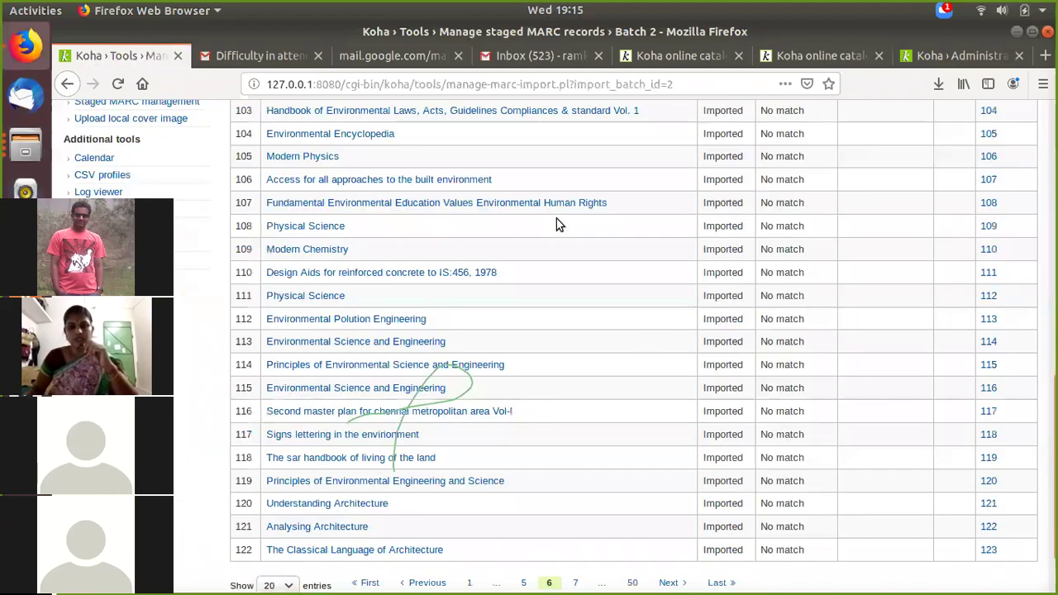
pyautogui.scroll(-2, 650, 336)
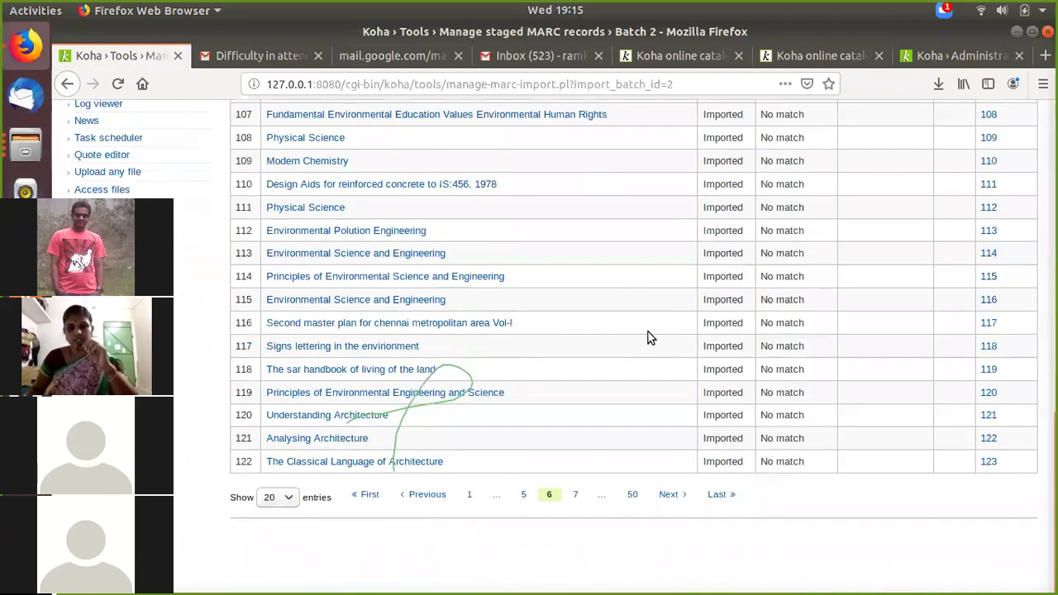
pyautogui.click(632, 496)
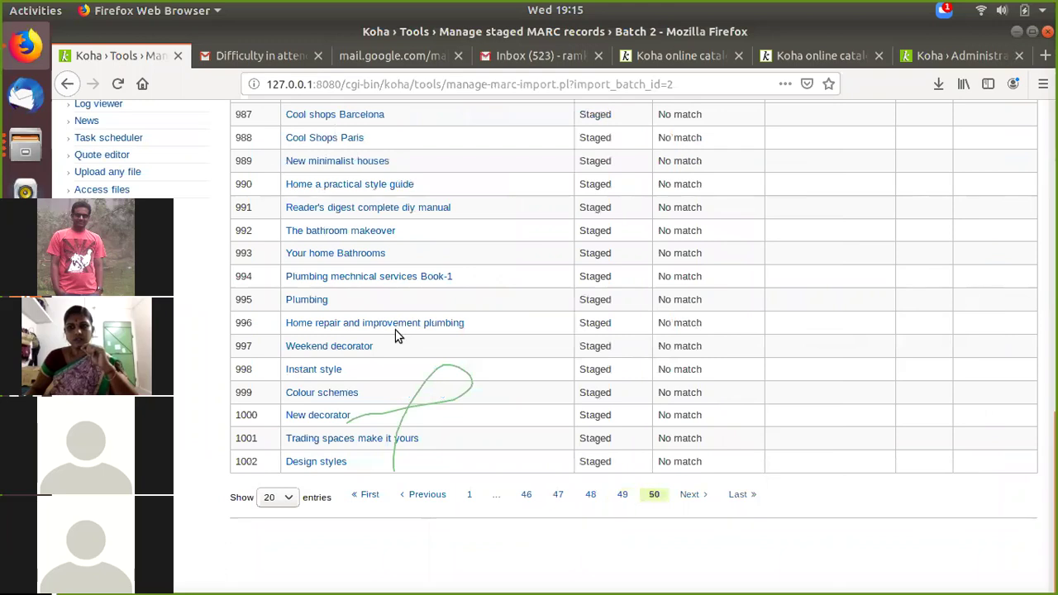
pyautogui.scroll(3, 395, 335)
pyautogui.scroll(-2, 461, 310)
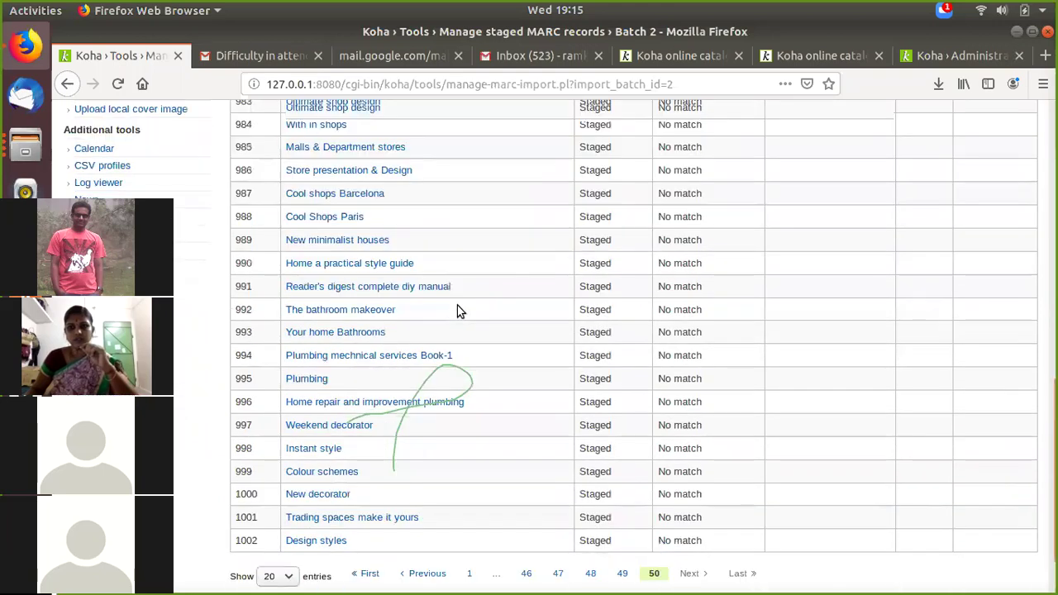
pyautogui.scroll(4, 491, 366)
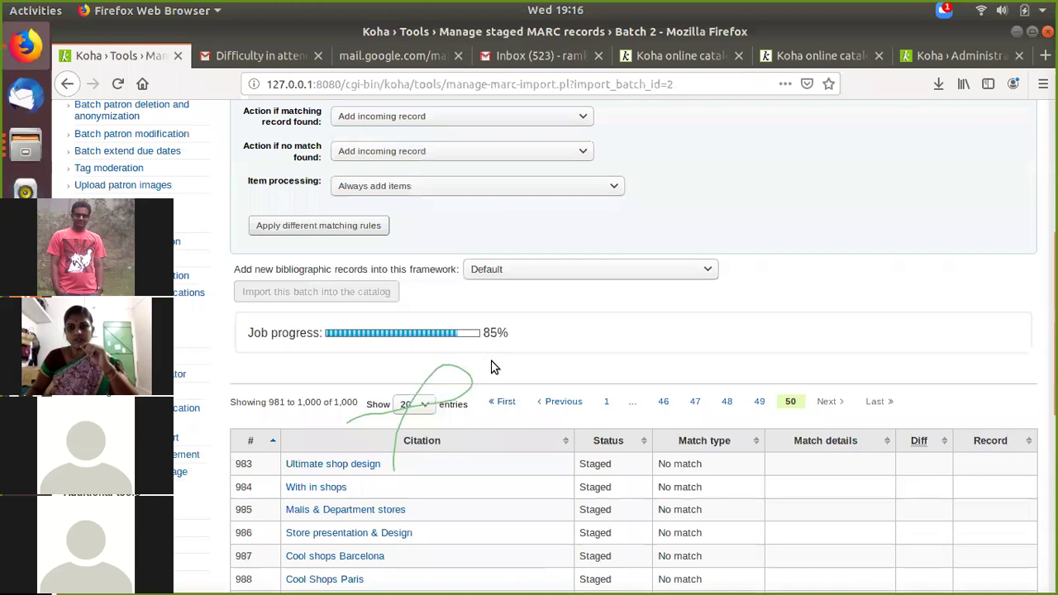
# Step: Go back to Analysing Architecture's online catalog page, listing two Available items including barcode 118
pyautogui.click(951, 55)
pyautogui.click(23, 153)
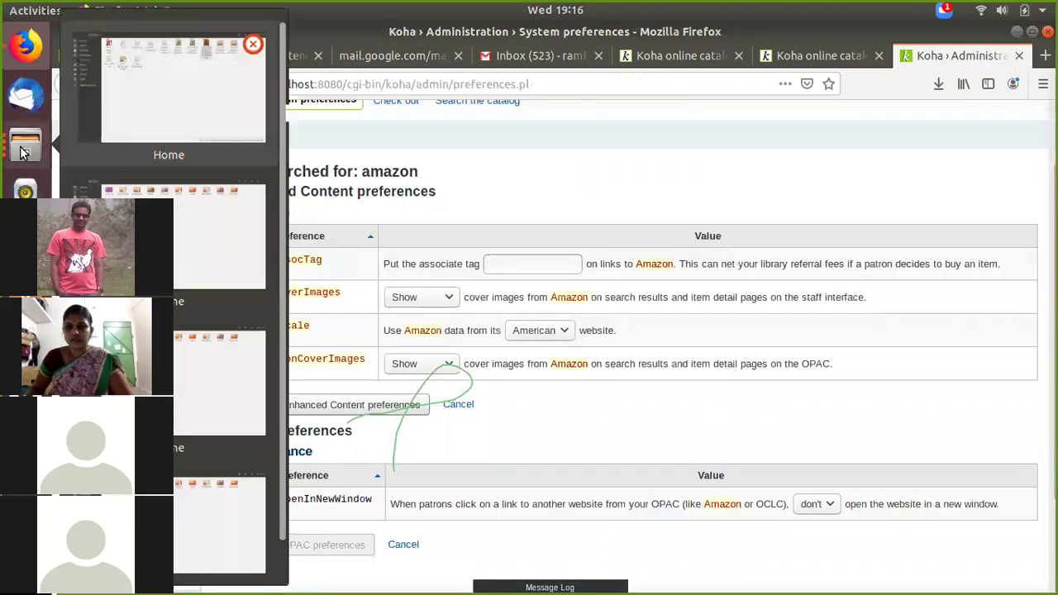
pyautogui.click(206, 87)
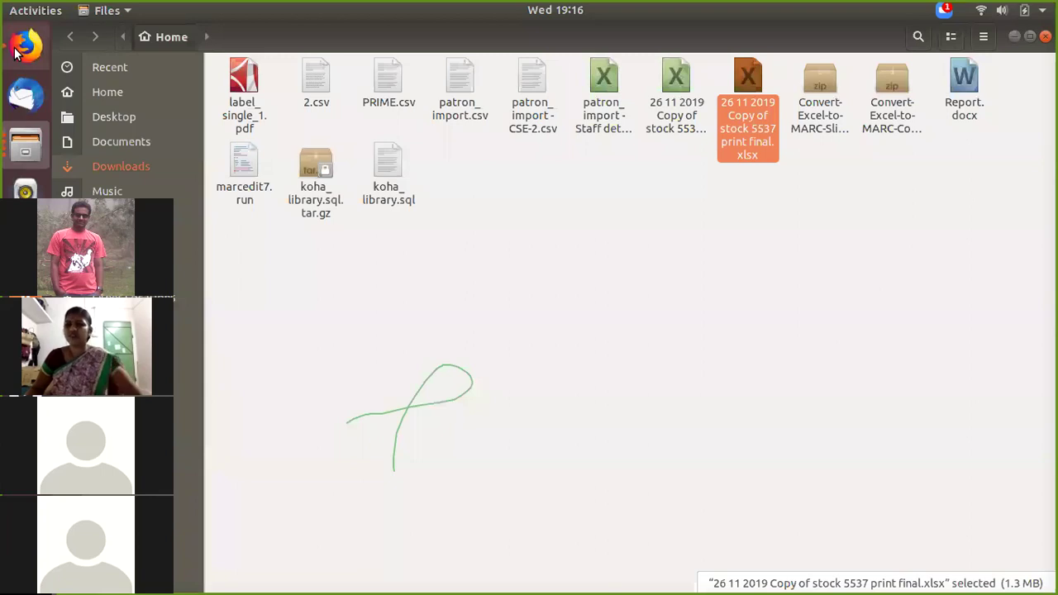
pyautogui.hotkey('alt', 'Tab')
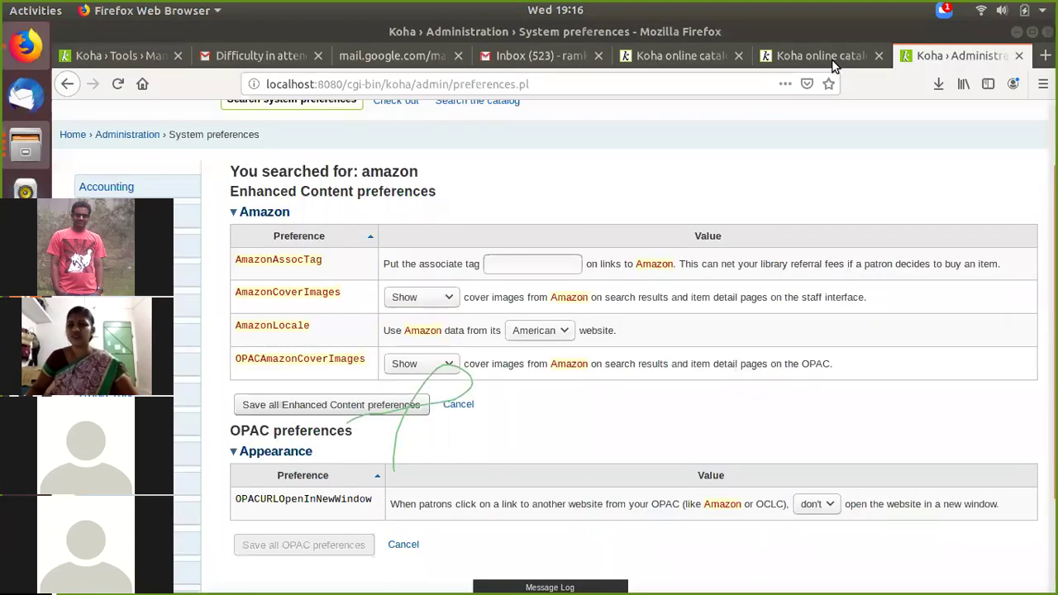
pyautogui.click(822, 56)
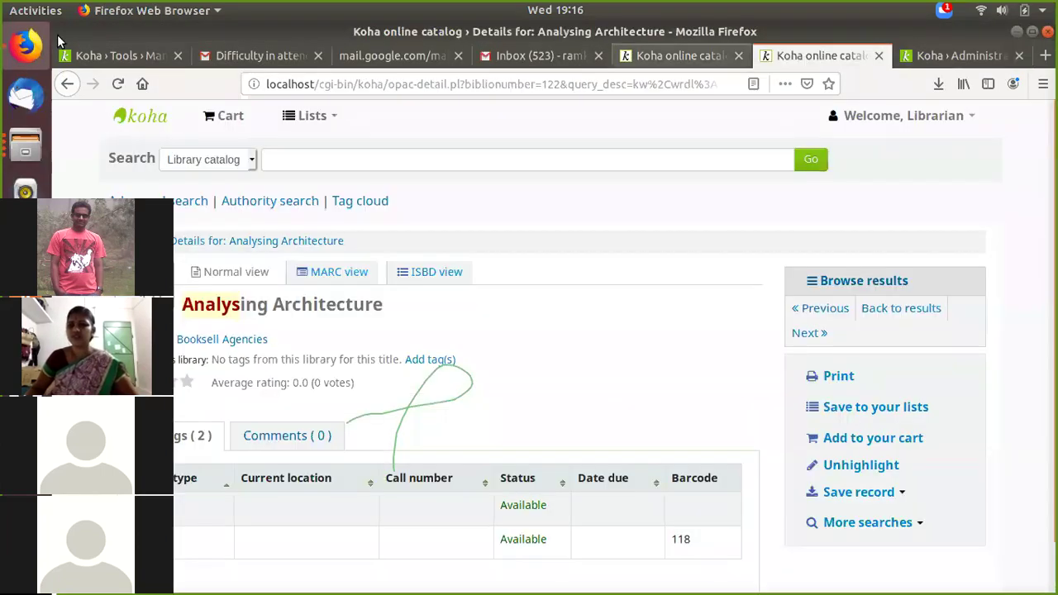
# Step: Check the batch import job at 85%, then return to the amazon preferences with both cover options on Show
pyautogui.click(101, 56)
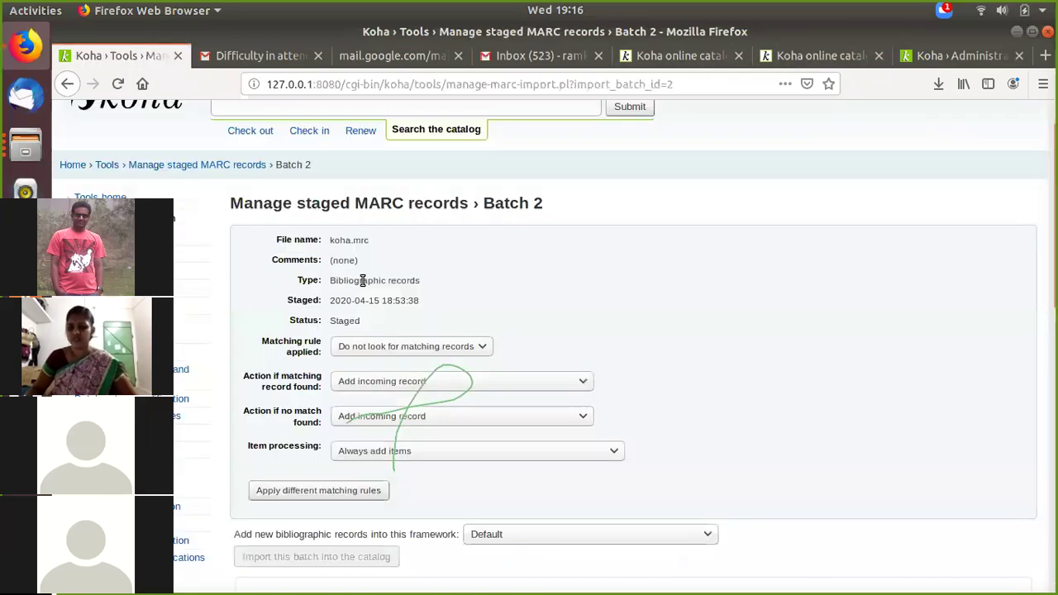
pyautogui.scroll(2, 362, 281)
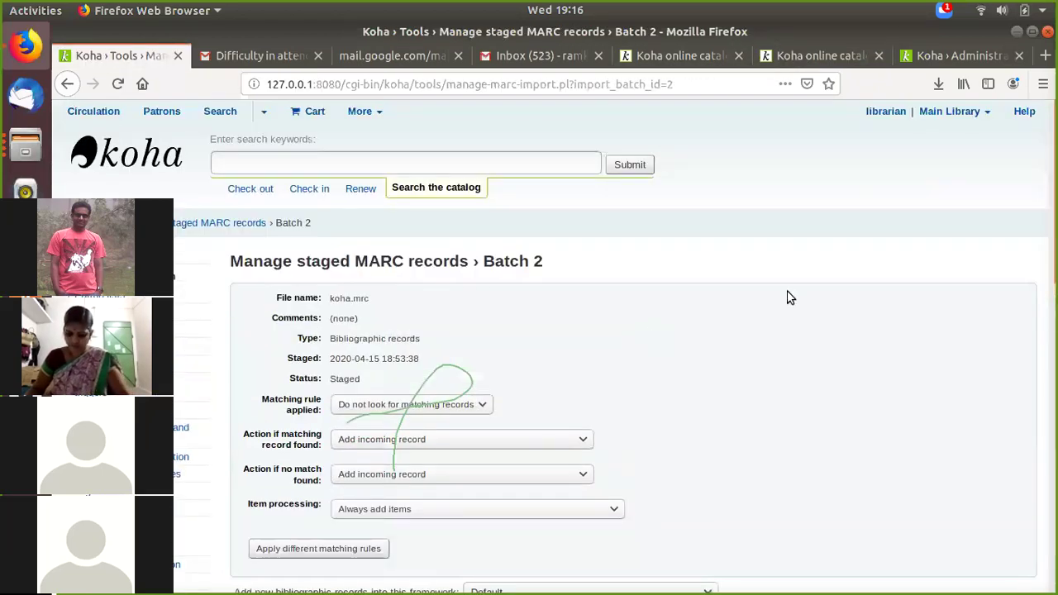
pyautogui.click(152, 161)
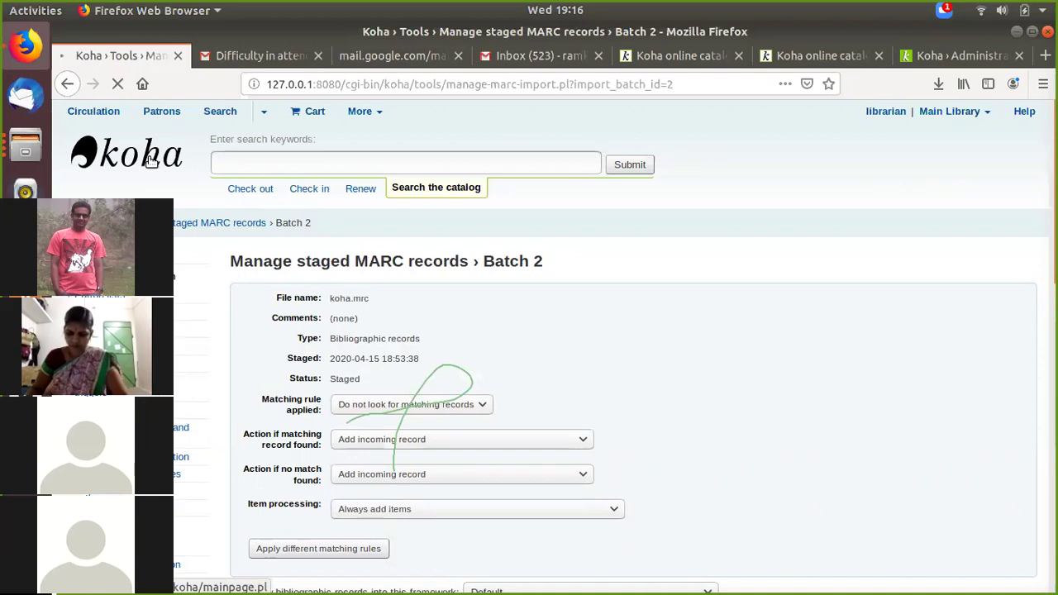
pyautogui.scroll(-3, 616, 457)
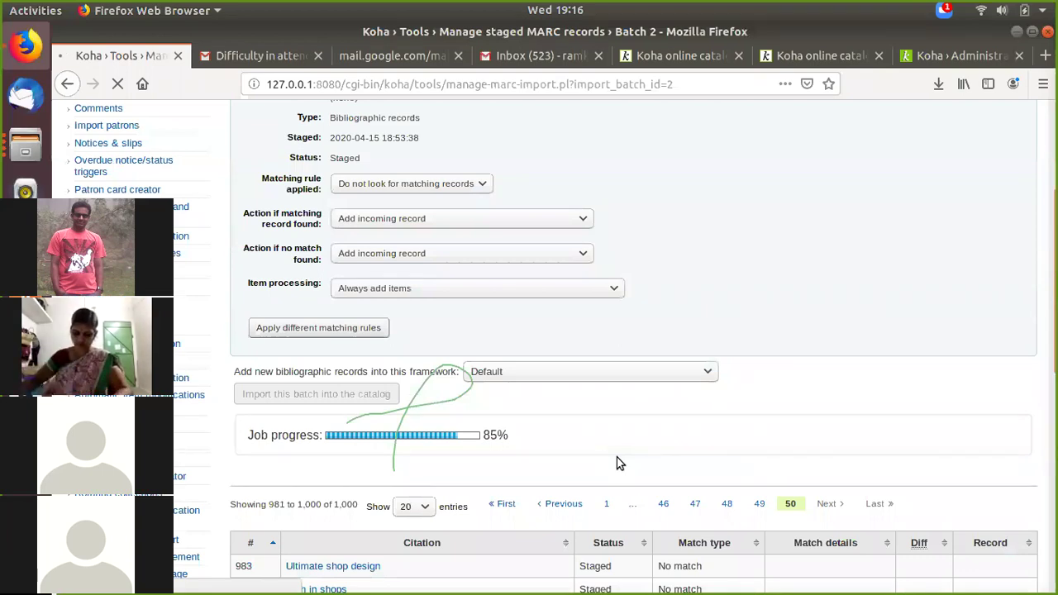
pyautogui.scroll(1, 792, 281)
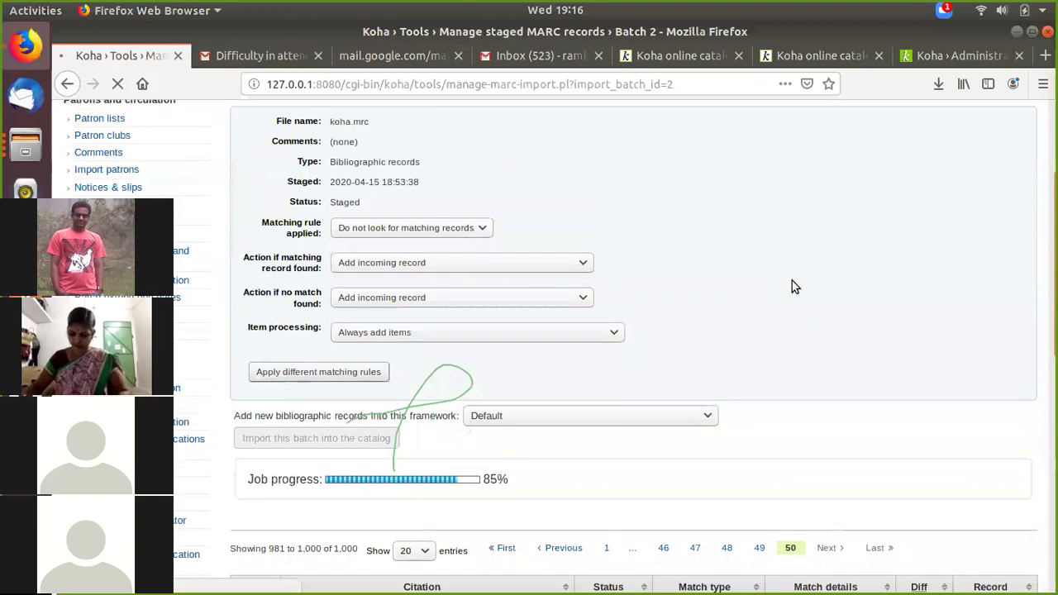
pyautogui.click(965, 54)
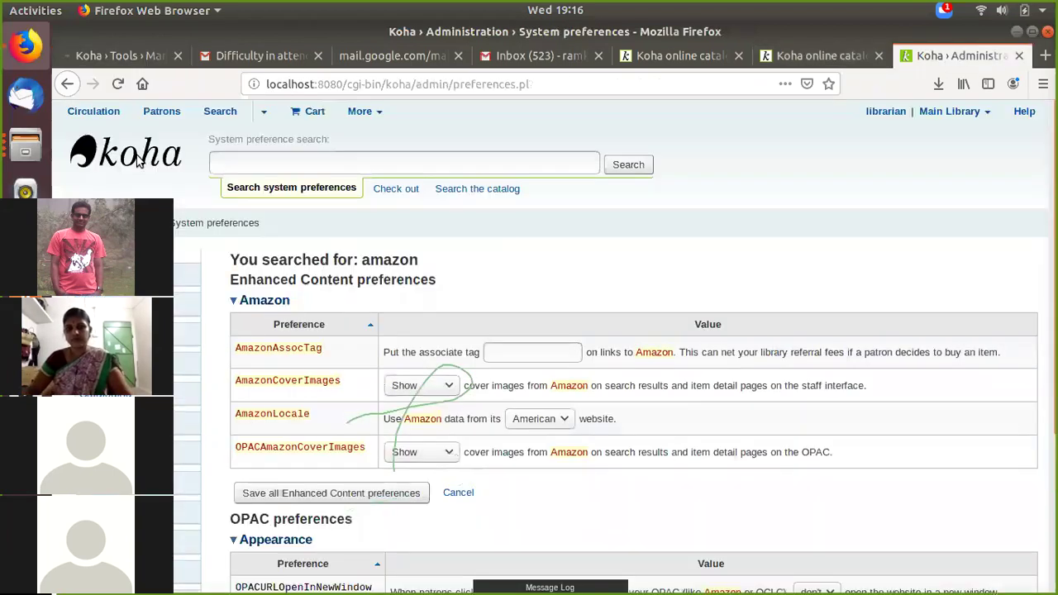
pyautogui.click(138, 160)
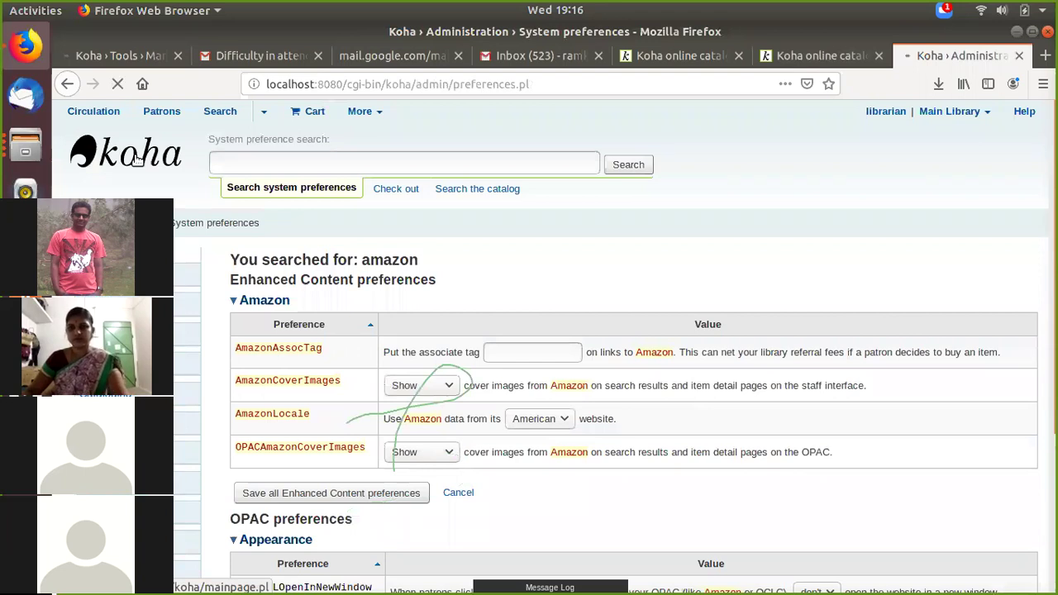
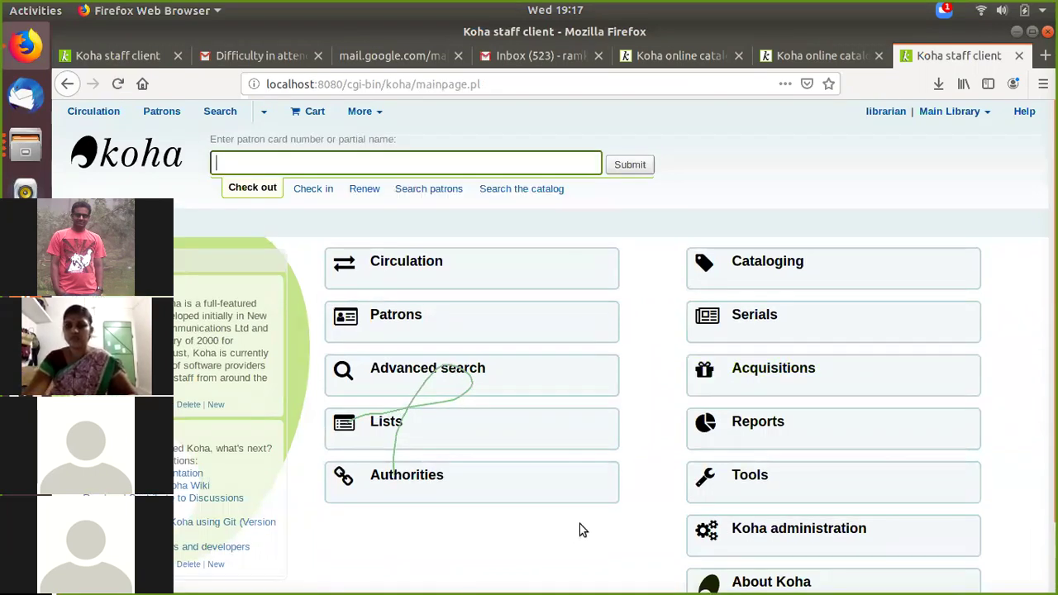
# Step: Start a new patron entry in the Students of CSE Dept category from the Patrons module
pyautogui.scroll(-1, 394, 277)
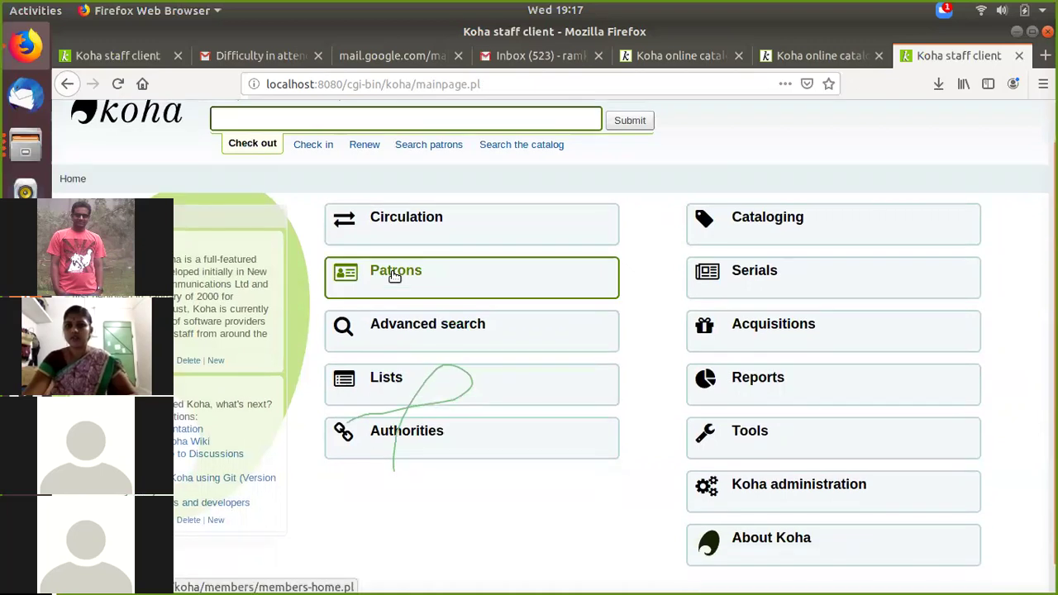
pyautogui.click(395, 277)
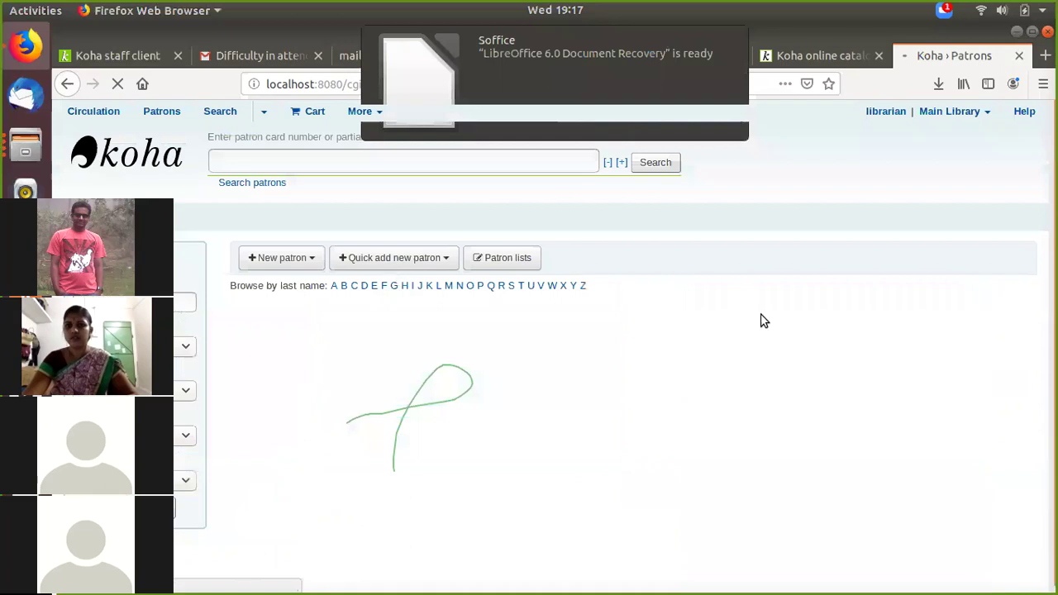
pyautogui.click(292, 261)
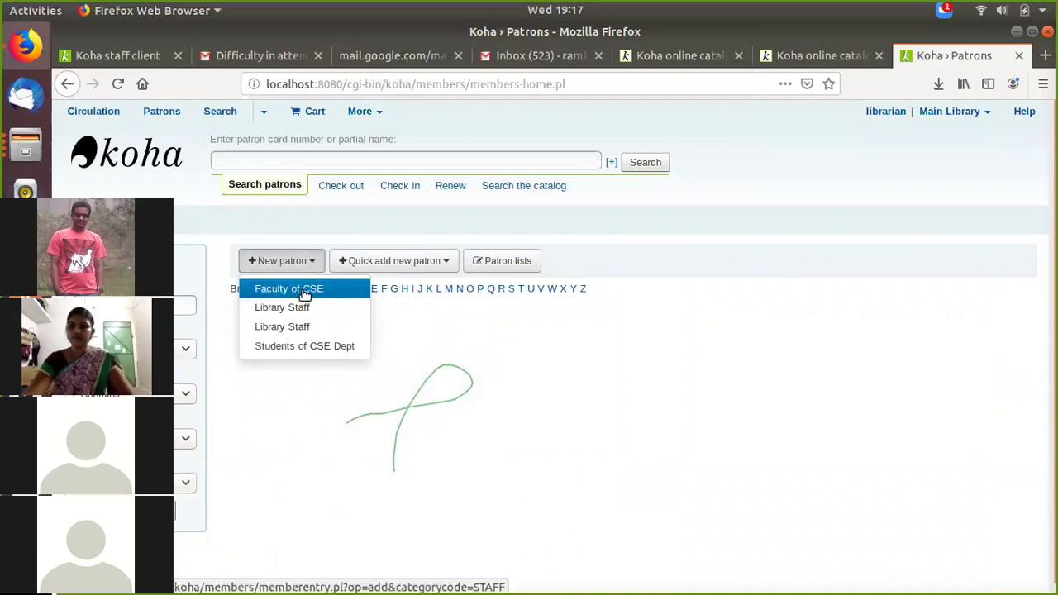
pyautogui.click(300, 347)
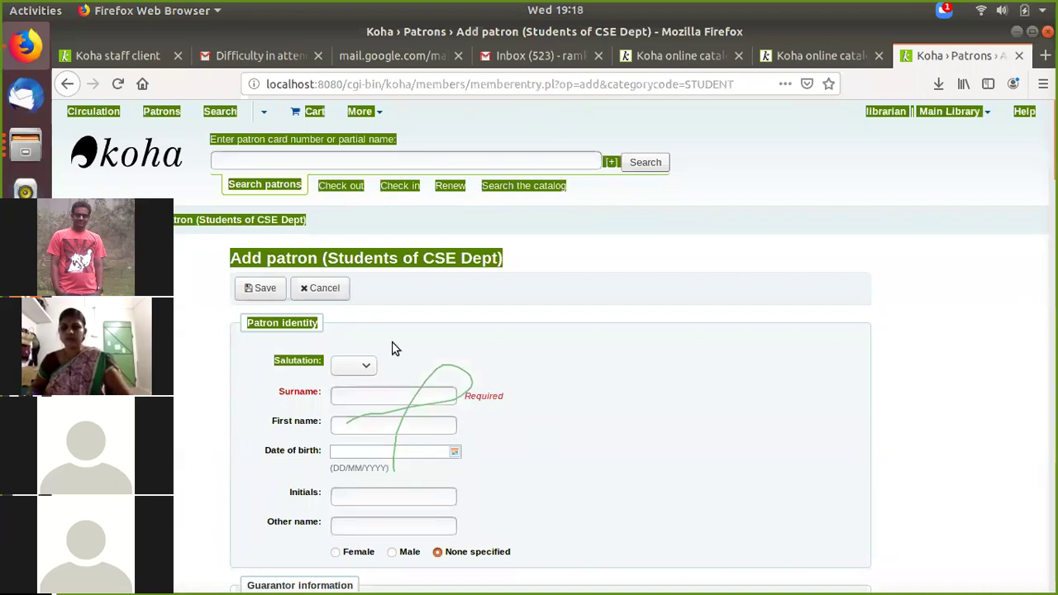
# Step: Set the salutation to Mr and enter the student's surname and initial
pyautogui.click(350, 365)
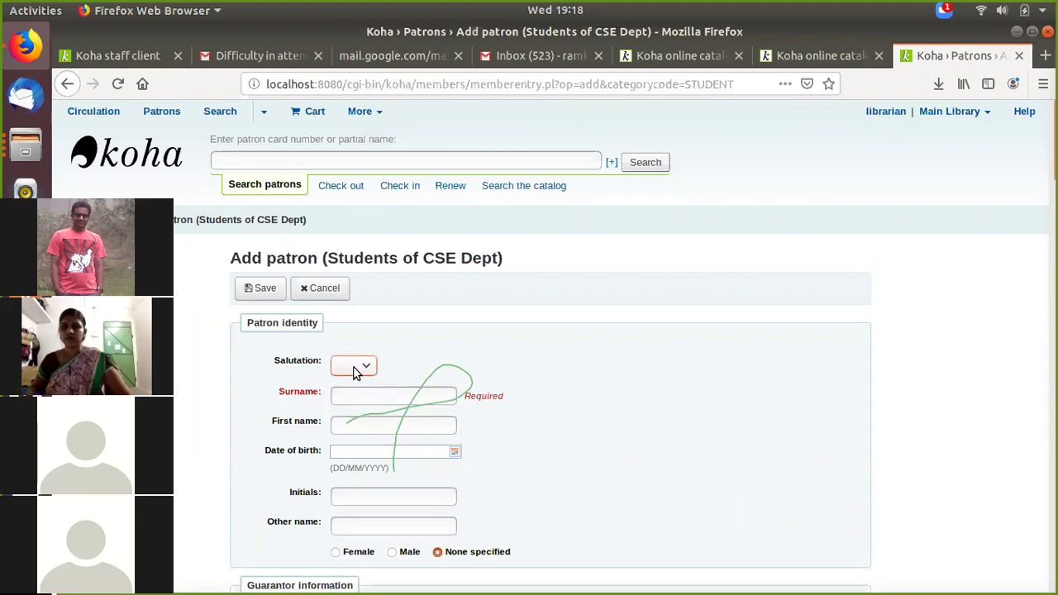
pyautogui.click(353, 366)
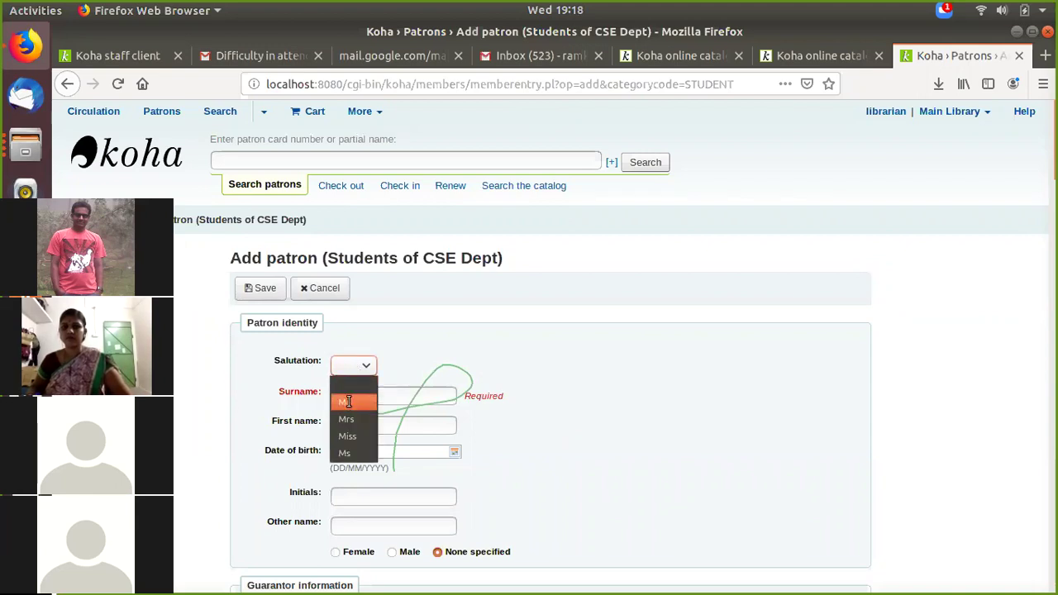
pyautogui.click(347, 404)
pyautogui.click(348, 400)
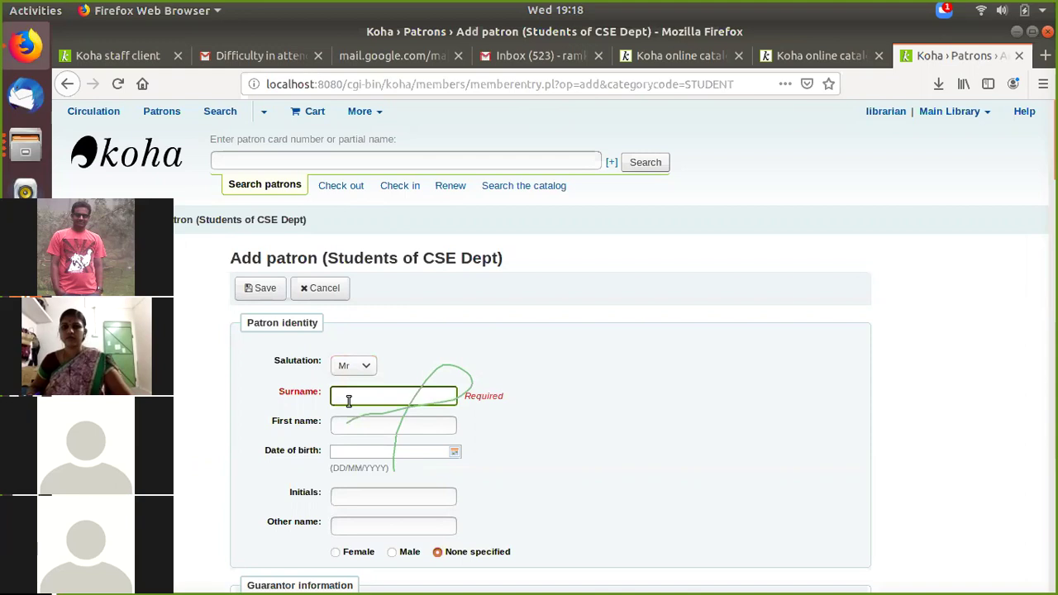
pyautogui.write('Ramu')
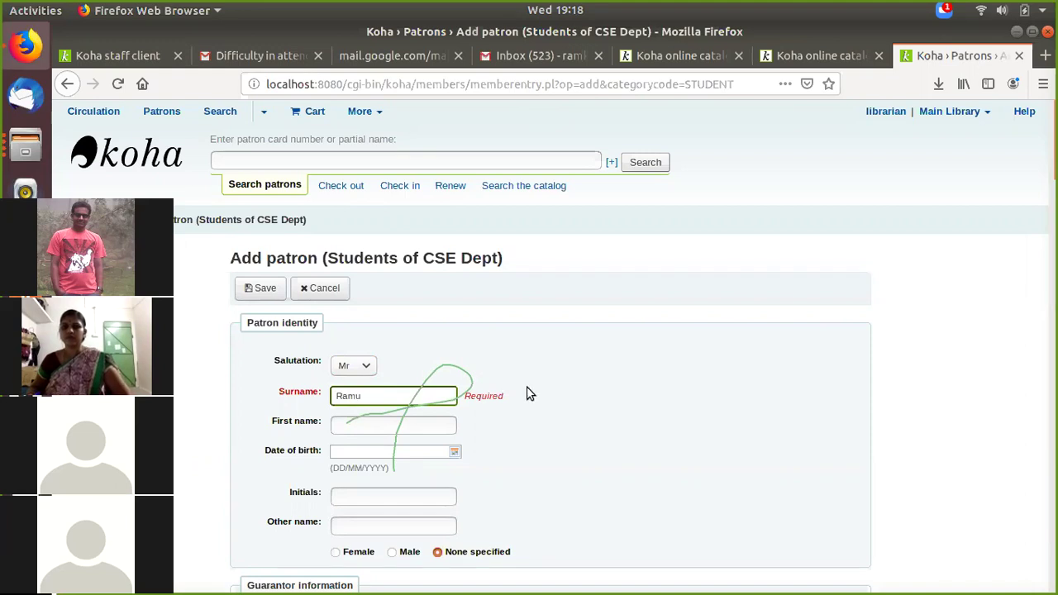
pyautogui.scroll(-2, 529, 394)
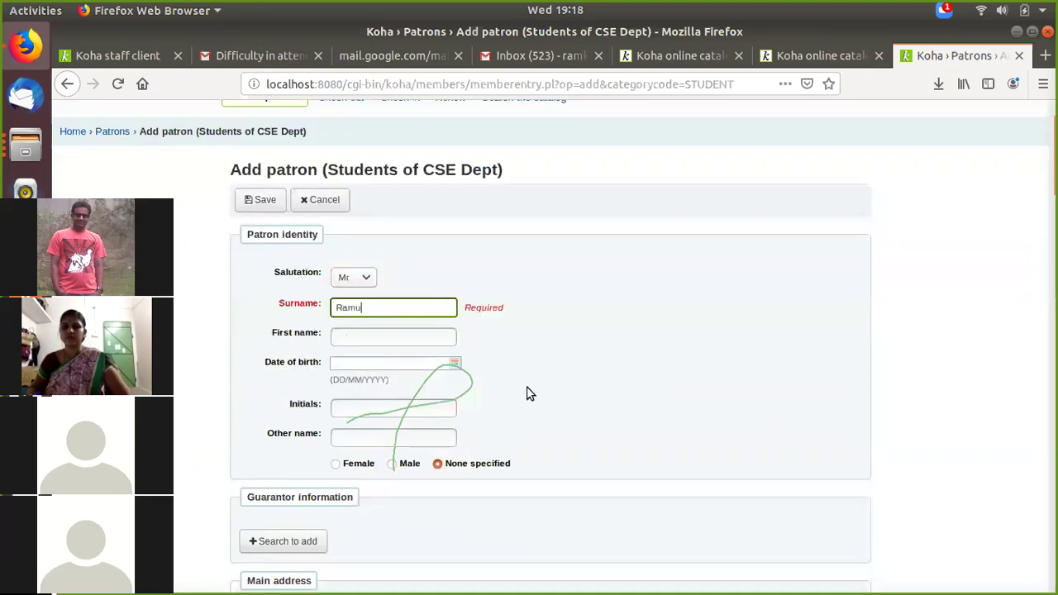
pyautogui.click(389, 363)
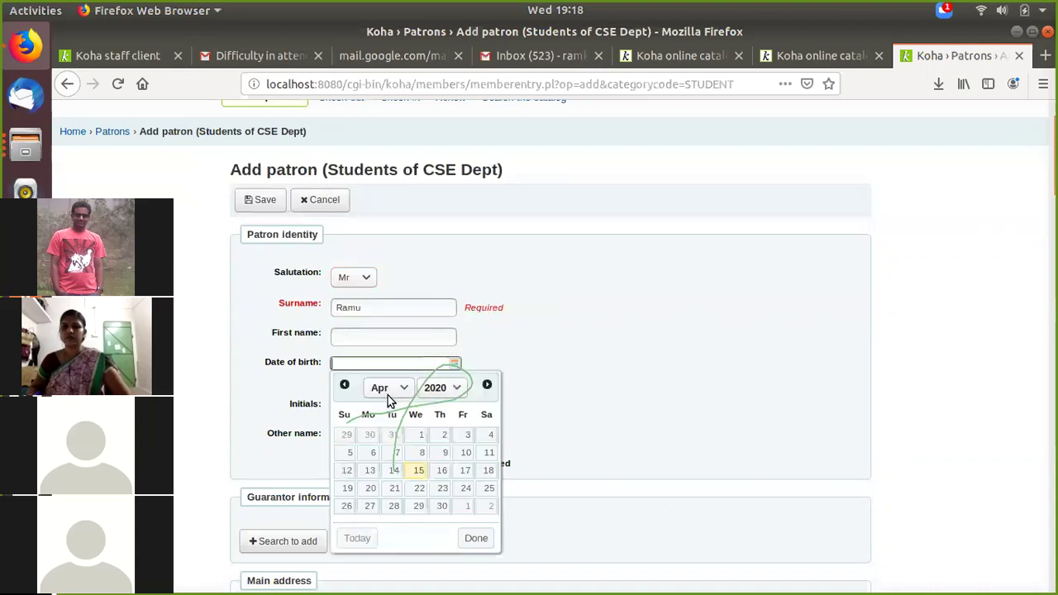
pyautogui.click(372, 409)
pyautogui.write('S')
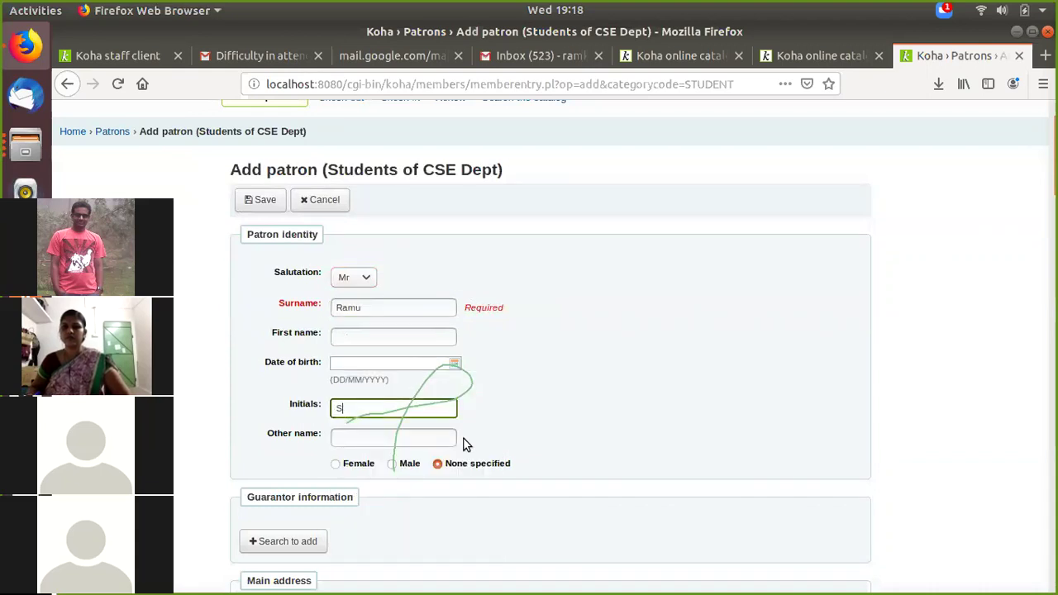
# Step: Set the gender to Male and enter the street number
pyautogui.scroll(-2, 389, 380)
pyautogui.click(399, 376)
pyautogui.scroll(-4, 397, 450)
pyautogui.click(354, 360)
pyautogui.write('12')
pyautogui.click(364, 386)
# Step: Finish the address line and enter the student's primary email address
pyautogui.write('asdbdvn cv')
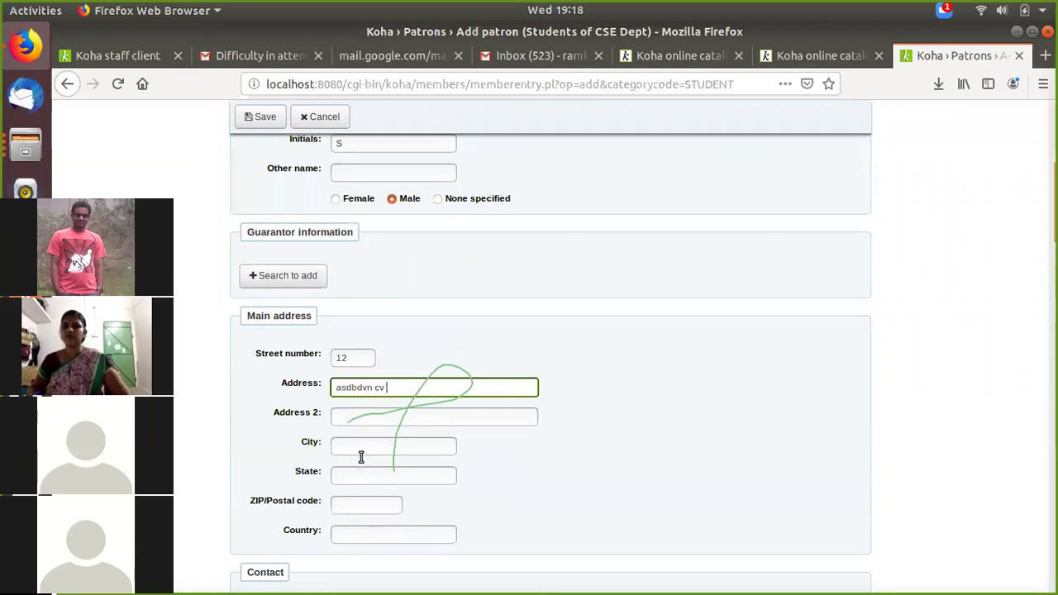
pyautogui.scroll(-4, 361, 457)
pyautogui.scroll(-1, 367, 401)
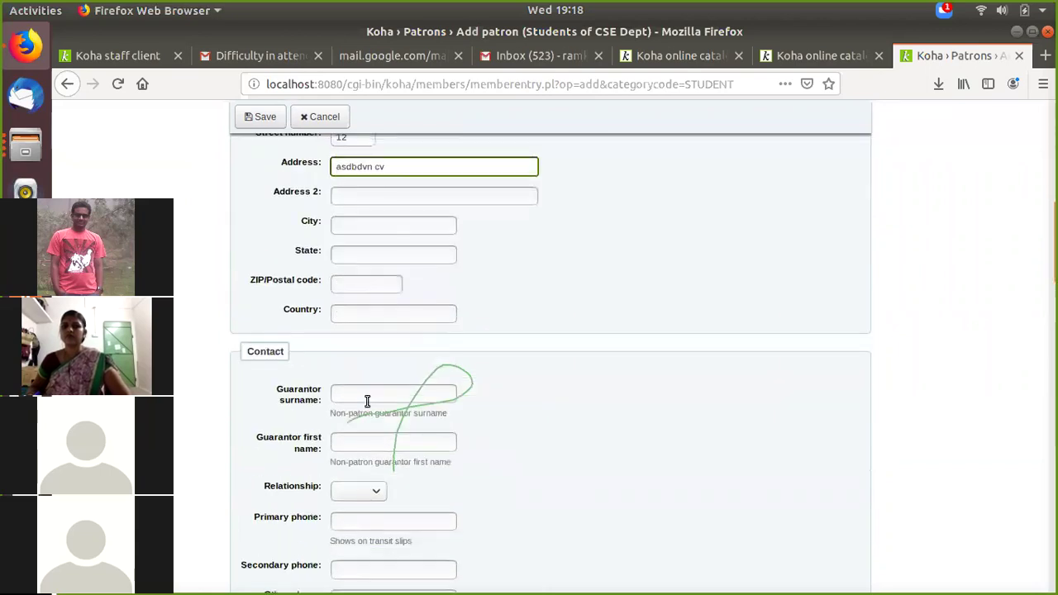
pyautogui.scroll(-8, 367, 402)
pyautogui.scroll(2, 338, 382)
pyautogui.click(342, 363)
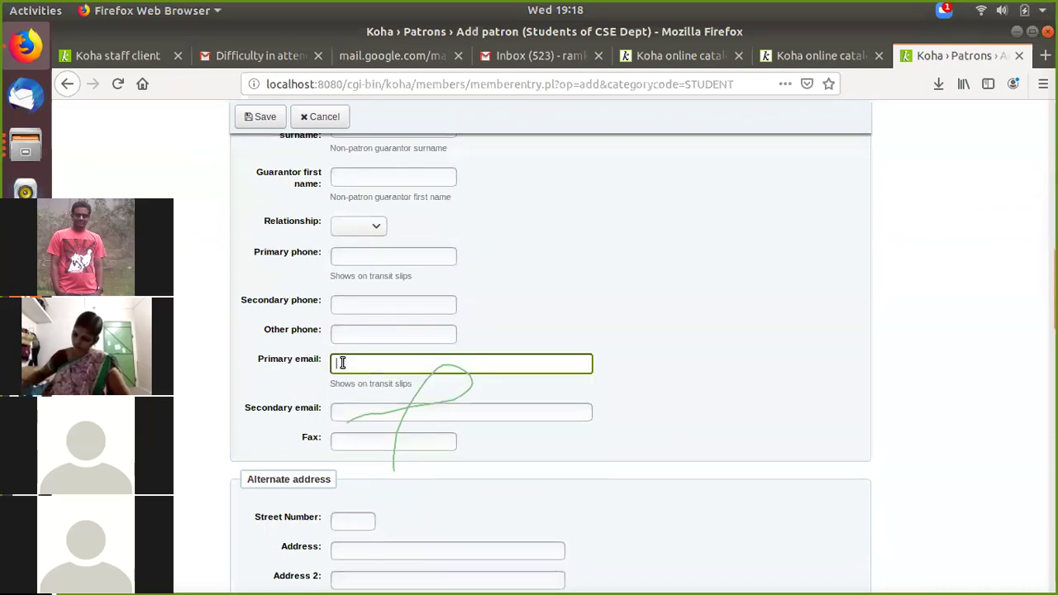
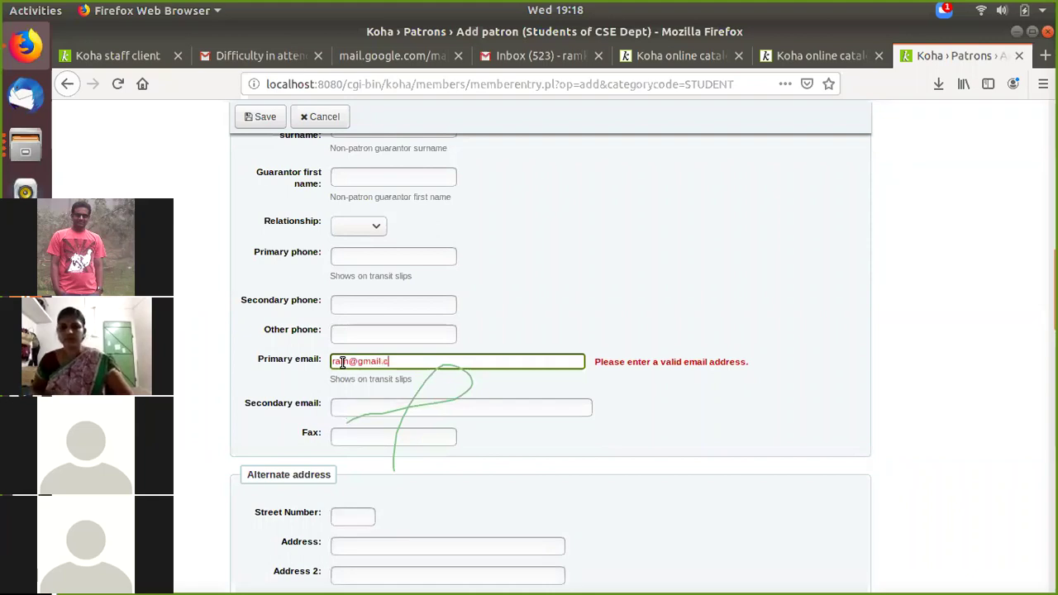
# Step: Enter the student's phone number in the Alternate address section
pyautogui.scroll(-1, 364, 375)
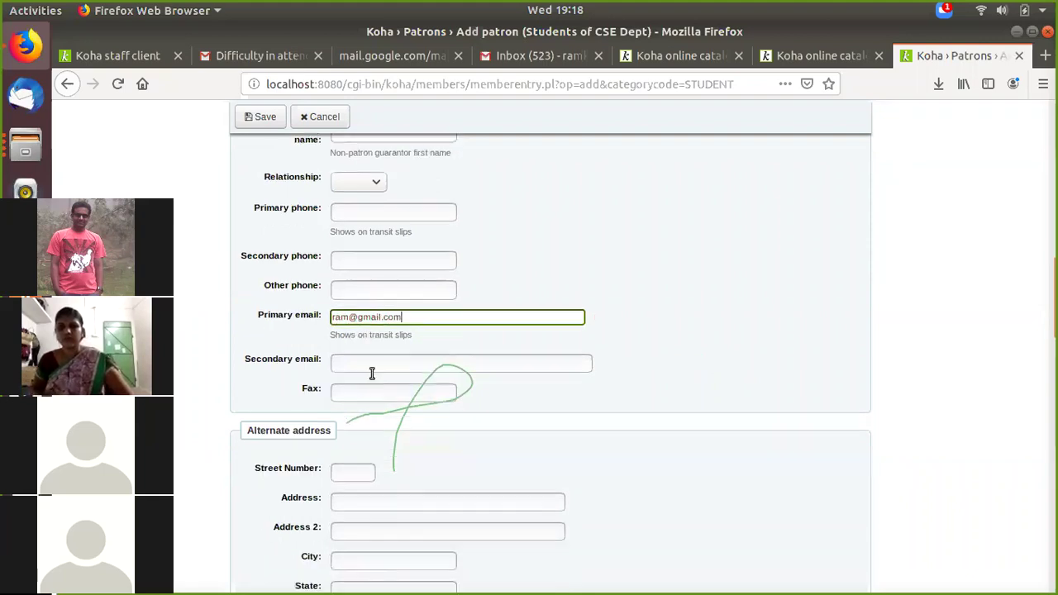
pyautogui.scroll(-2, 368, 378)
pyautogui.scroll(-4, 371, 385)
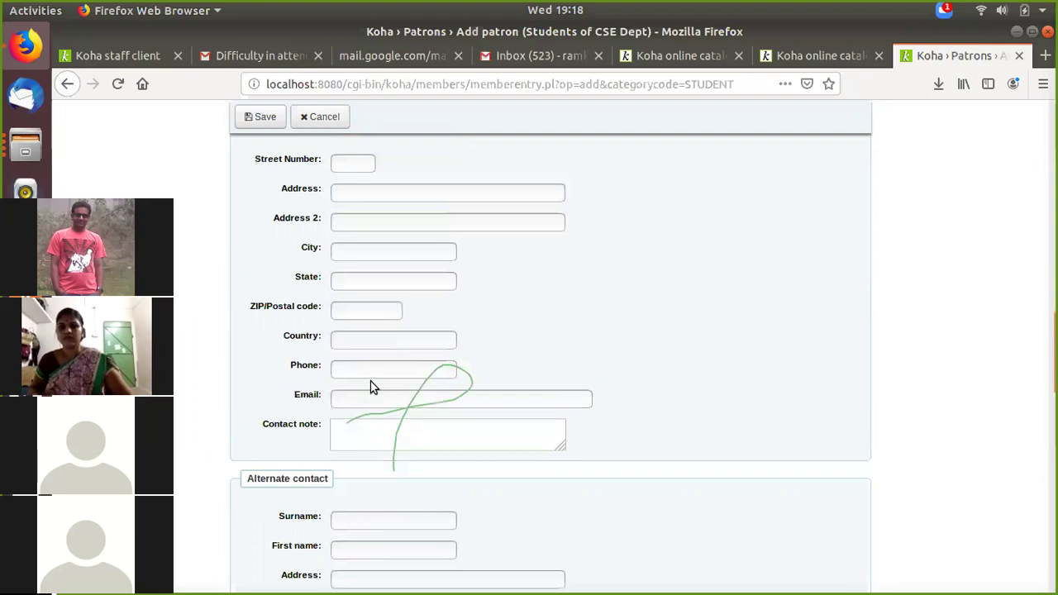
pyautogui.scroll(-2, 369, 385)
pyautogui.click(355, 280)
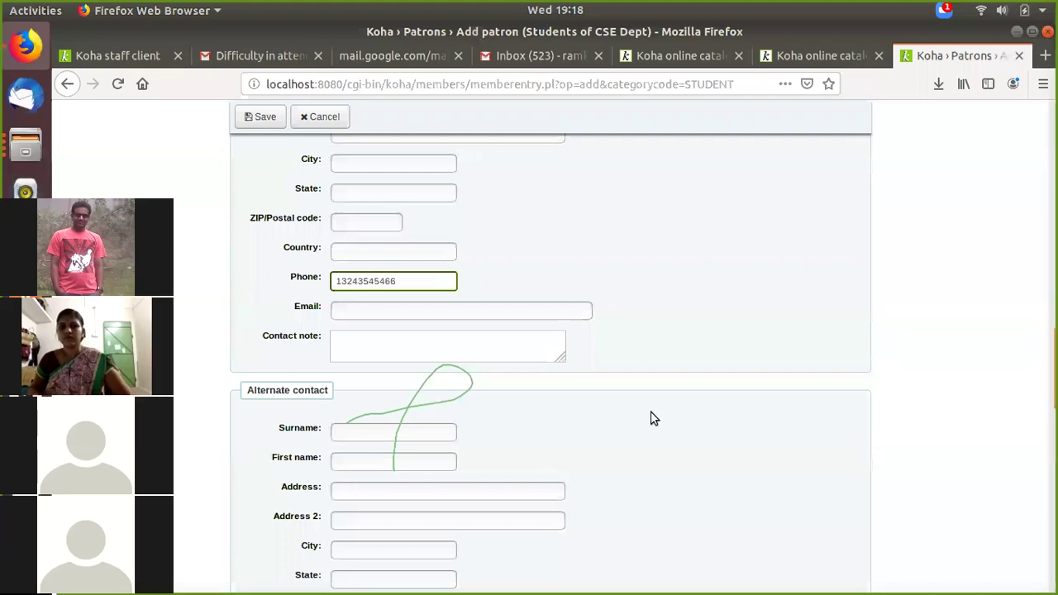
pyautogui.scroll(-4, 637, 461)
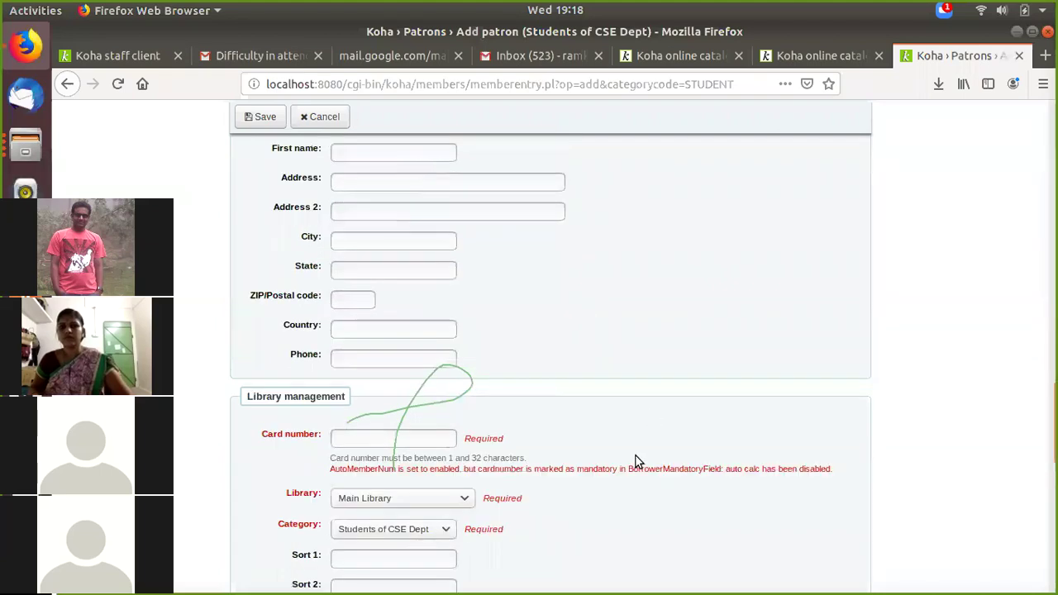
pyautogui.scroll(-1, 378, 342)
# Step: Enter the library card number, keeping Main Library and Students of CSE Dept category
pyautogui.click(376, 349)
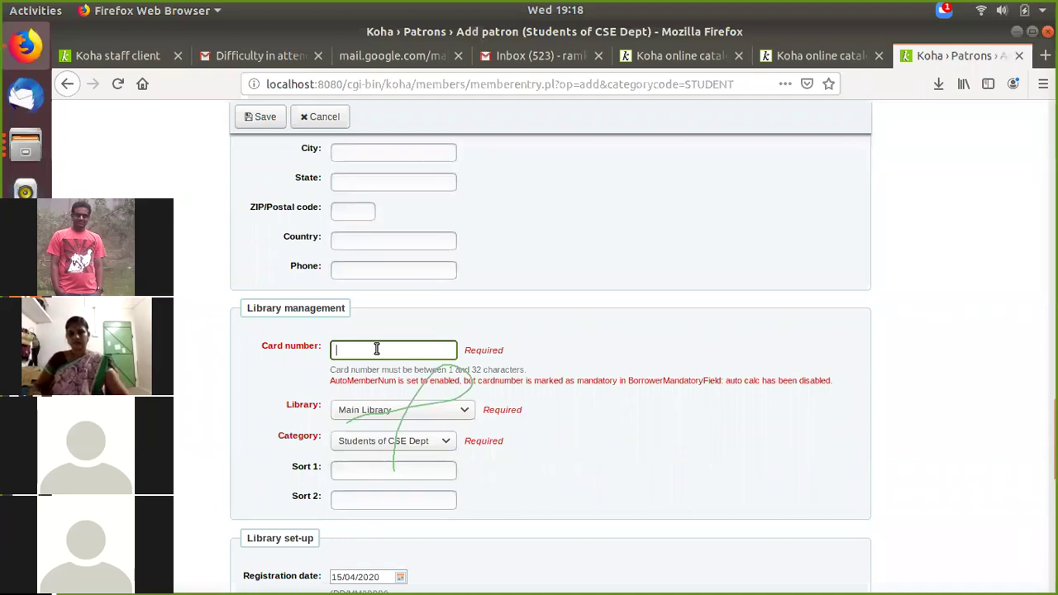
pyautogui.write('6789')
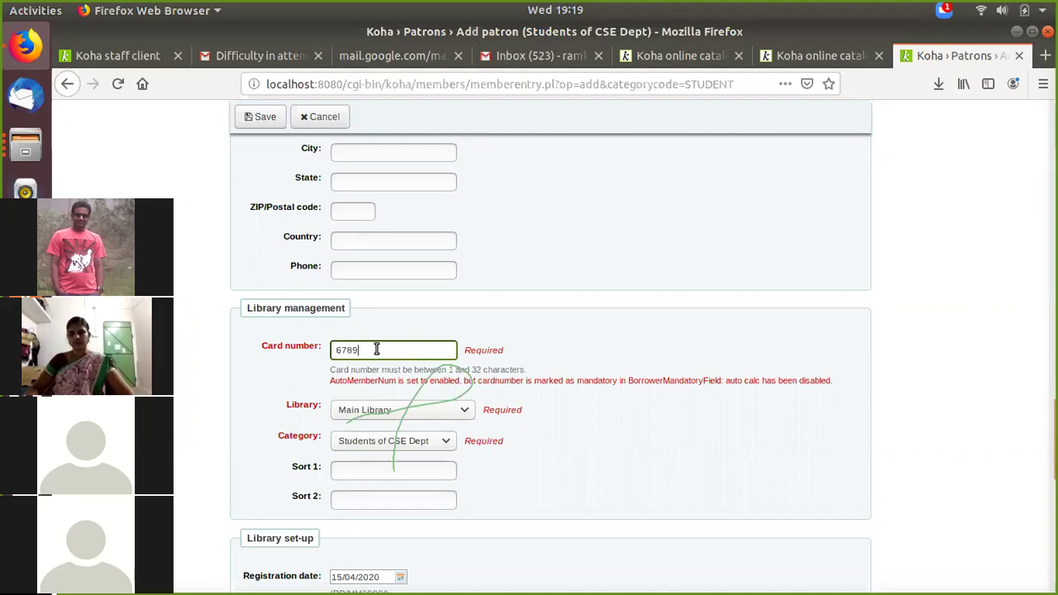
pyautogui.scroll(-1, 396, 385)
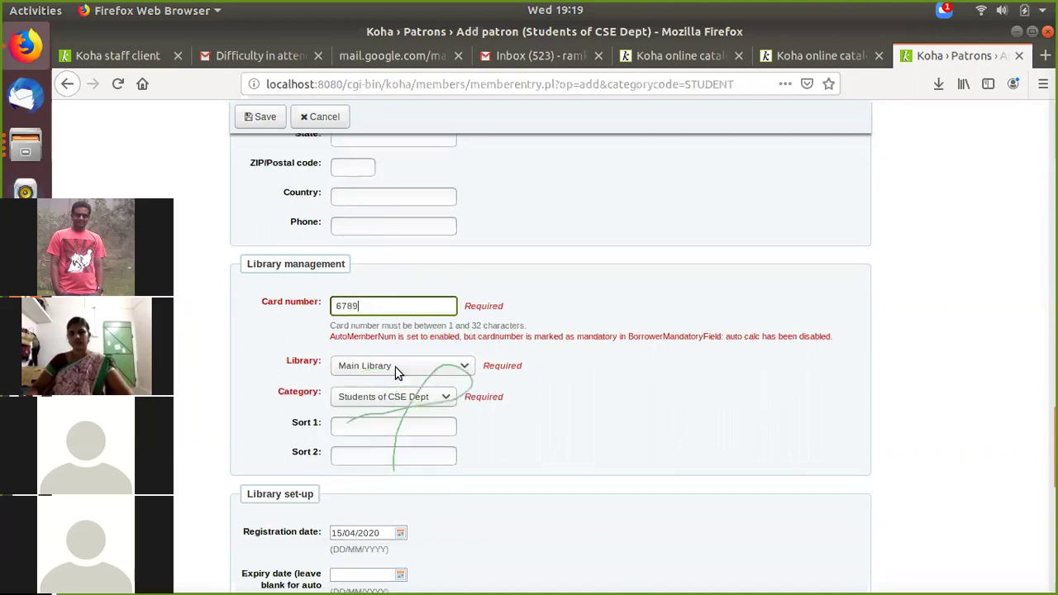
pyautogui.click(397, 373)
pyautogui.click(397, 393)
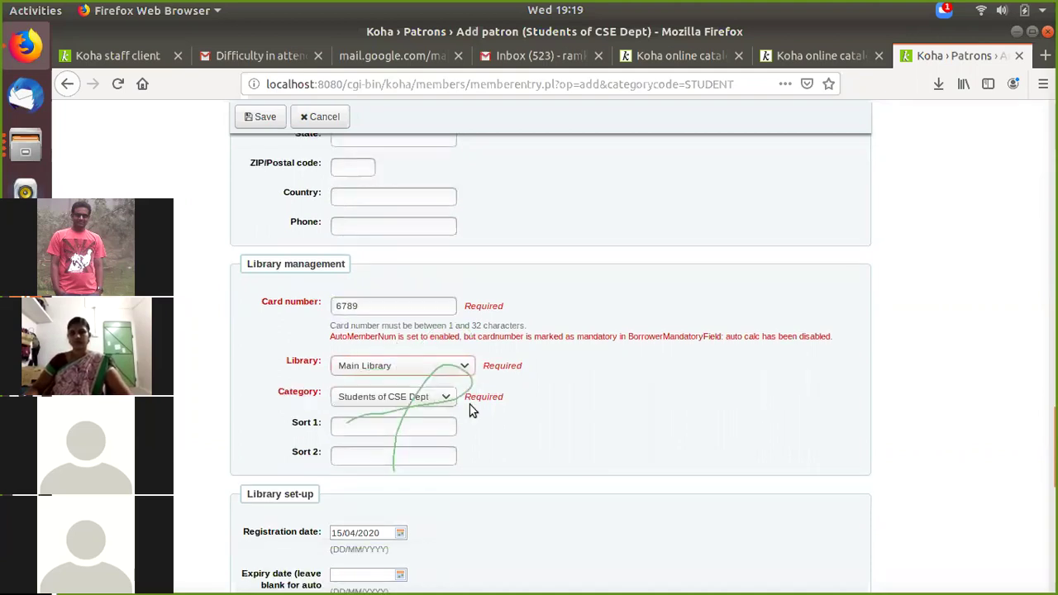
pyautogui.scroll(-2, 349, 314)
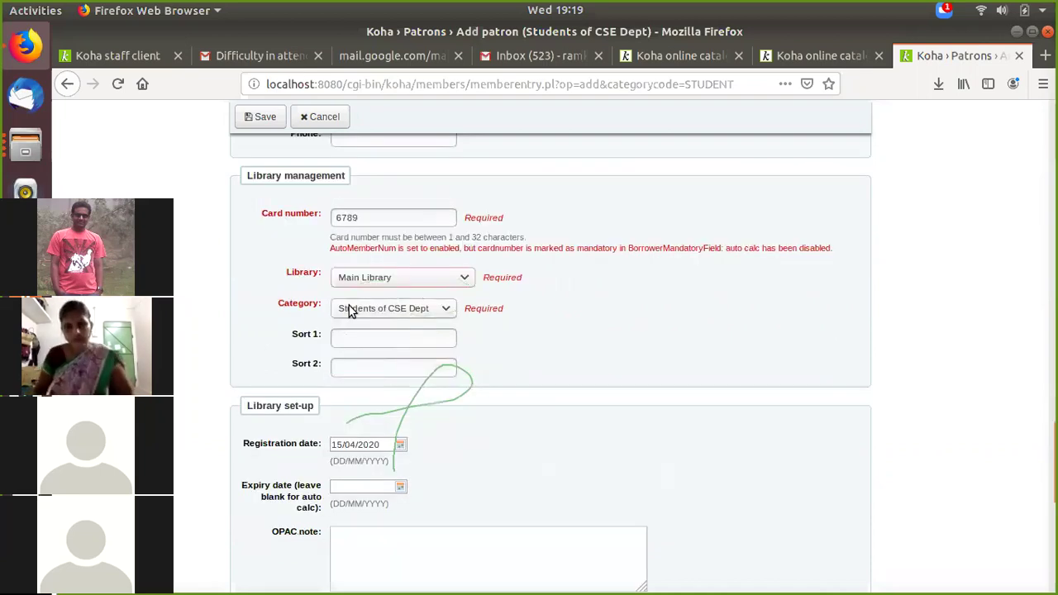
pyautogui.click(348, 310)
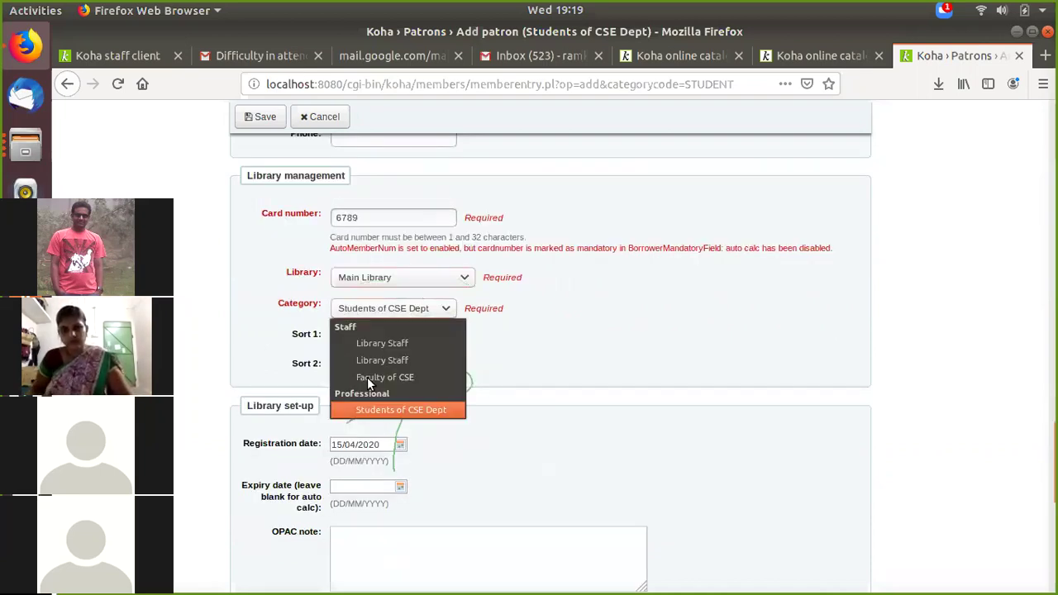
pyautogui.click(377, 411)
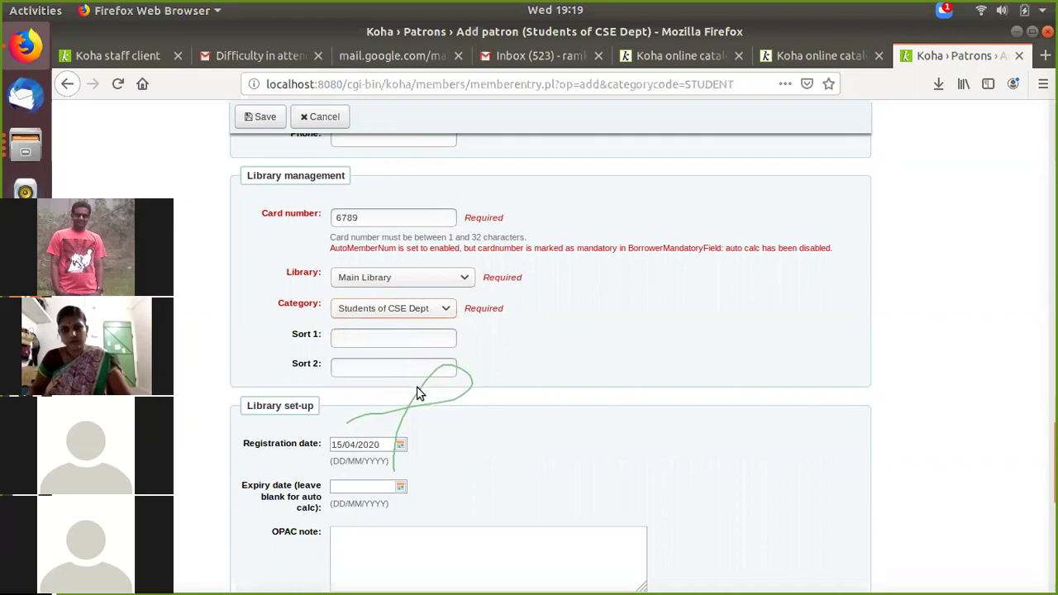
pyautogui.scroll(-2, 418, 392)
pyautogui.scroll(-2, 390, 277)
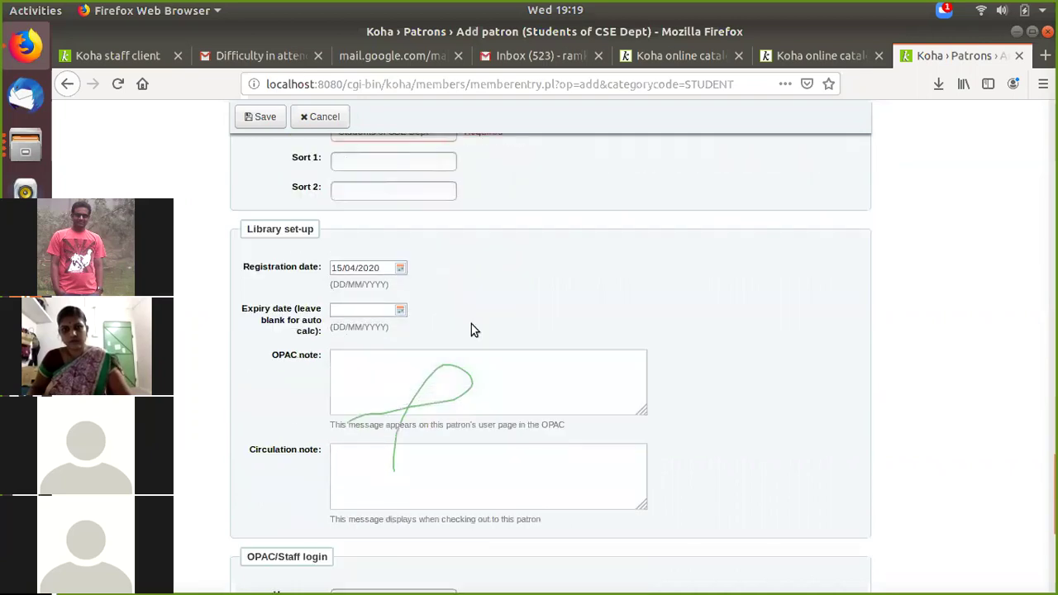
pyautogui.scroll(-2, 474, 318)
pyautogui.scroll(-1, 477, 302)
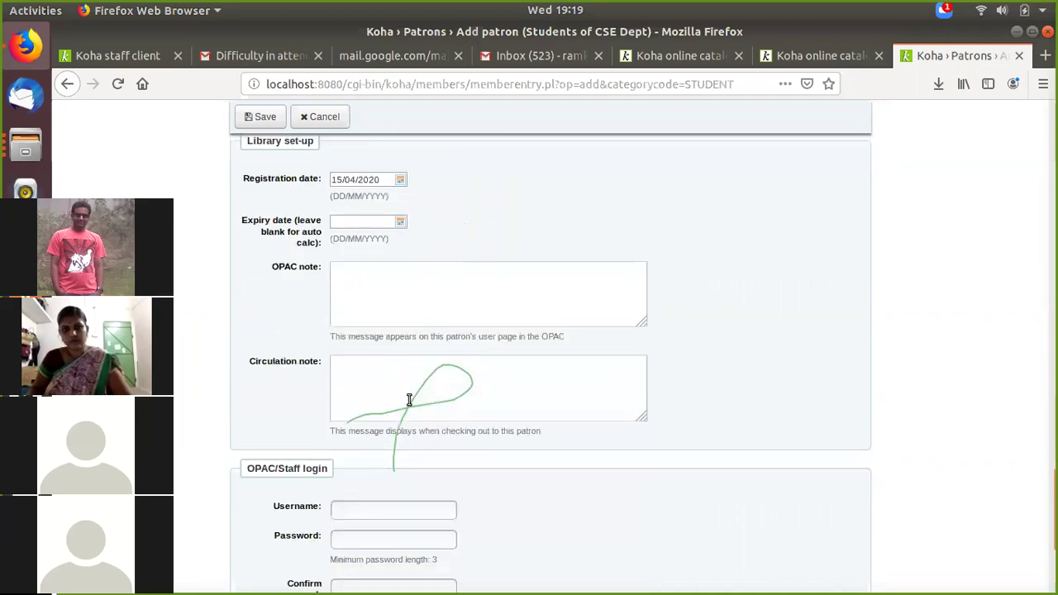
# Step: Enter the OPAC/Staff login username, the password and its matching confirmation
pyautogui.scroll(-3, 401, 378)
pyautogui.click(401, 377)
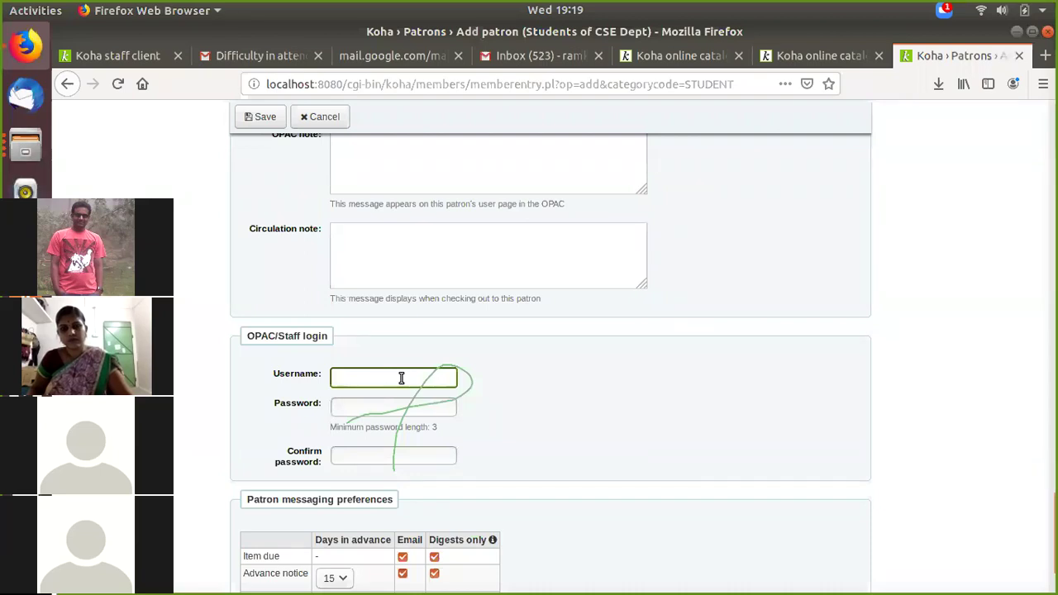
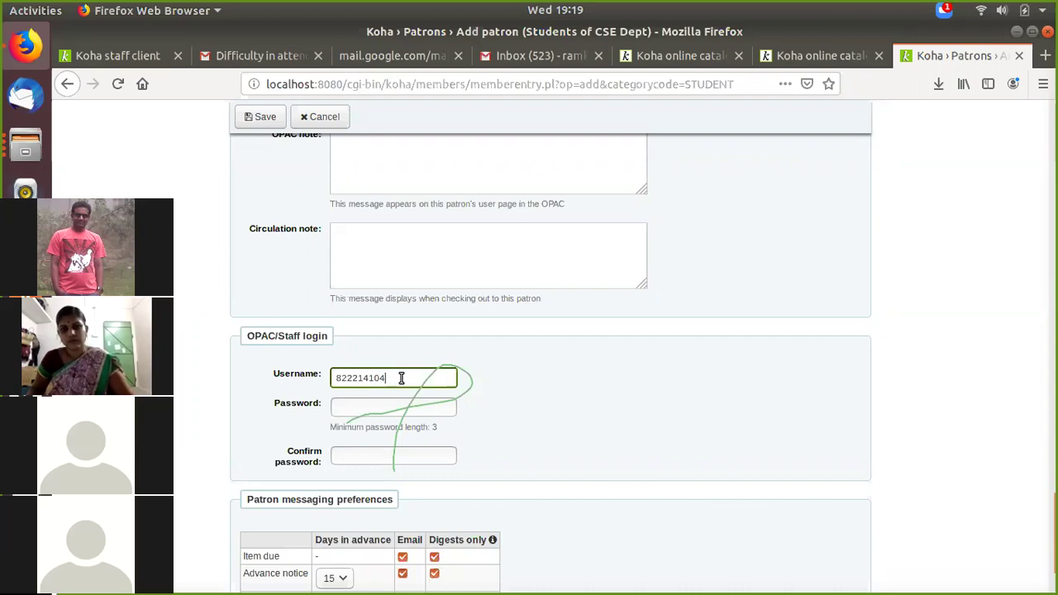
pyautogui.click(361, 404)
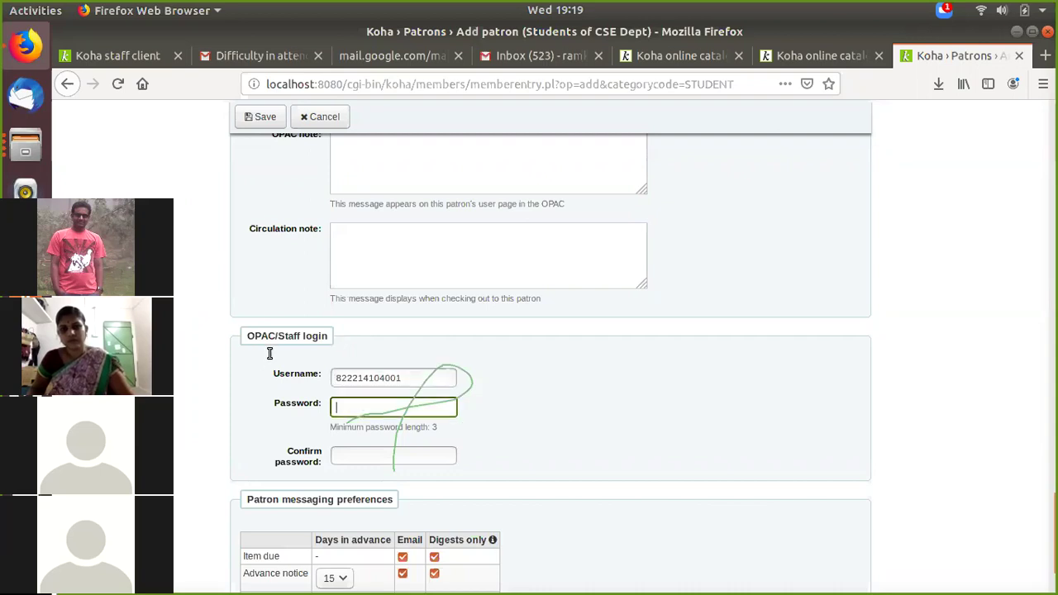
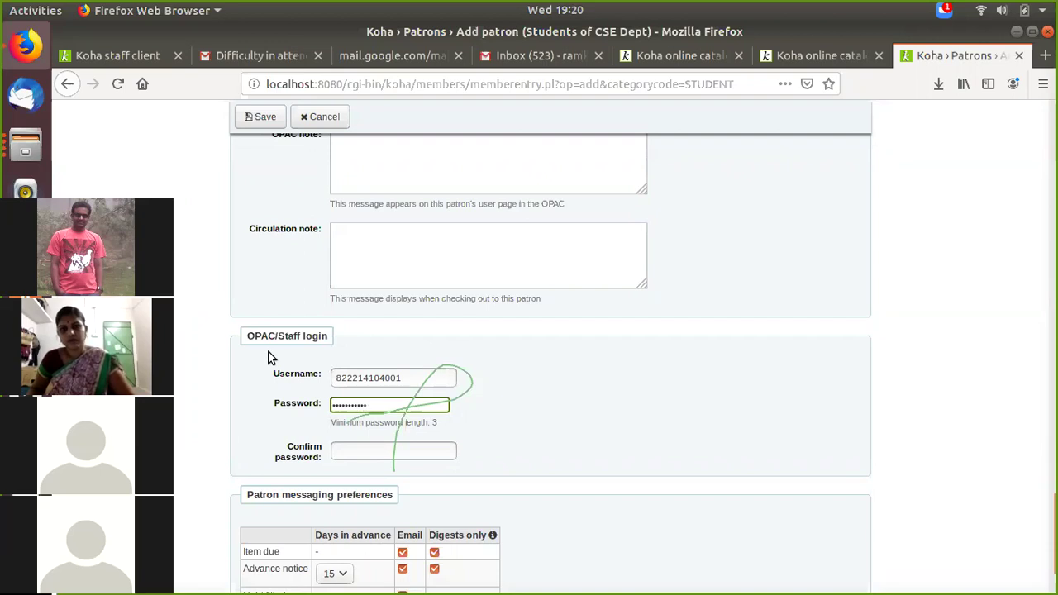
pyautogui.click(394, 453)
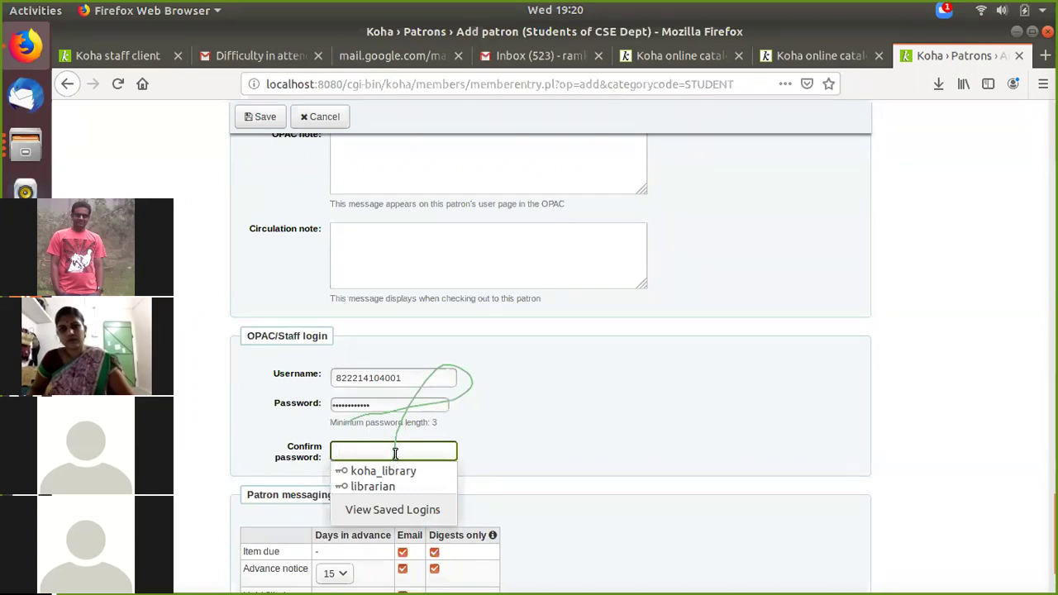
pyautogui.scroll(-1, 395, 454)
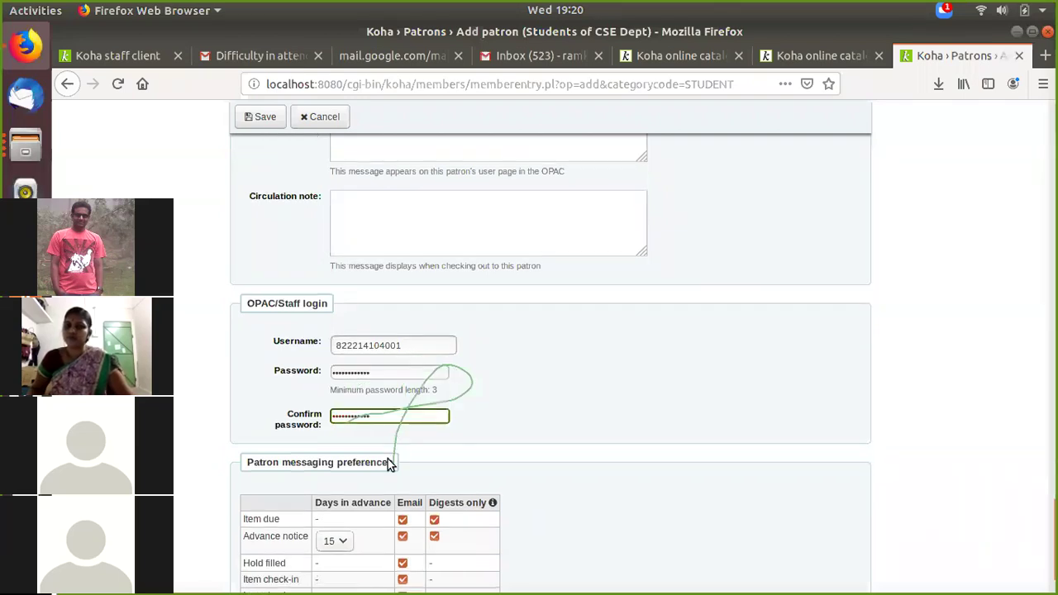
pyautogui.scroll(1, 387, 459)
pyautogui.scroll(5, 338, 306)
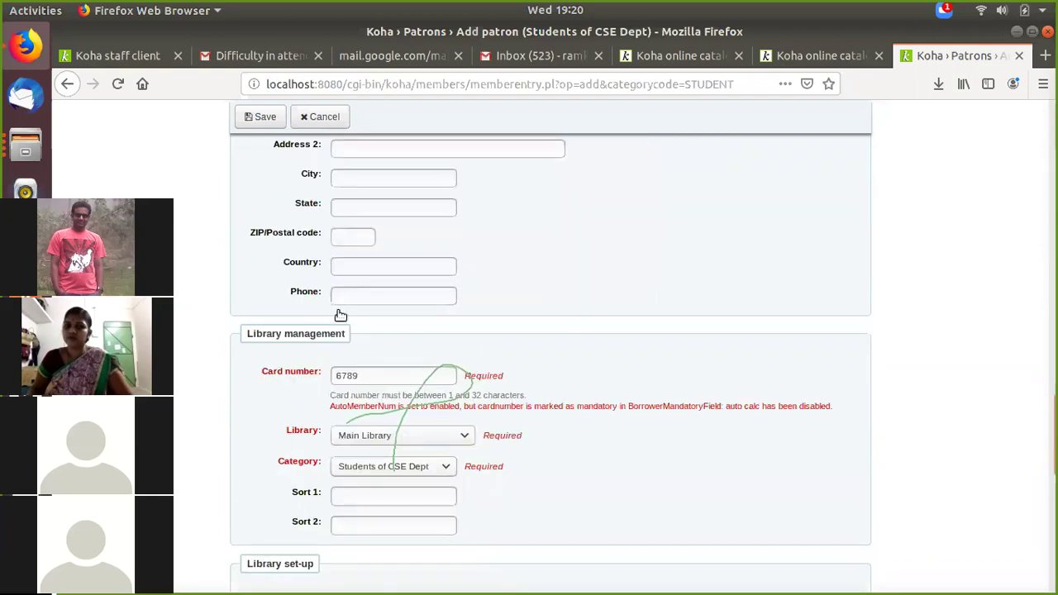
# Step: Save the new patron record and decline Firefox's offer to store the password
pyautogui.click(262, 117)
pyautogui.click(262, 117)
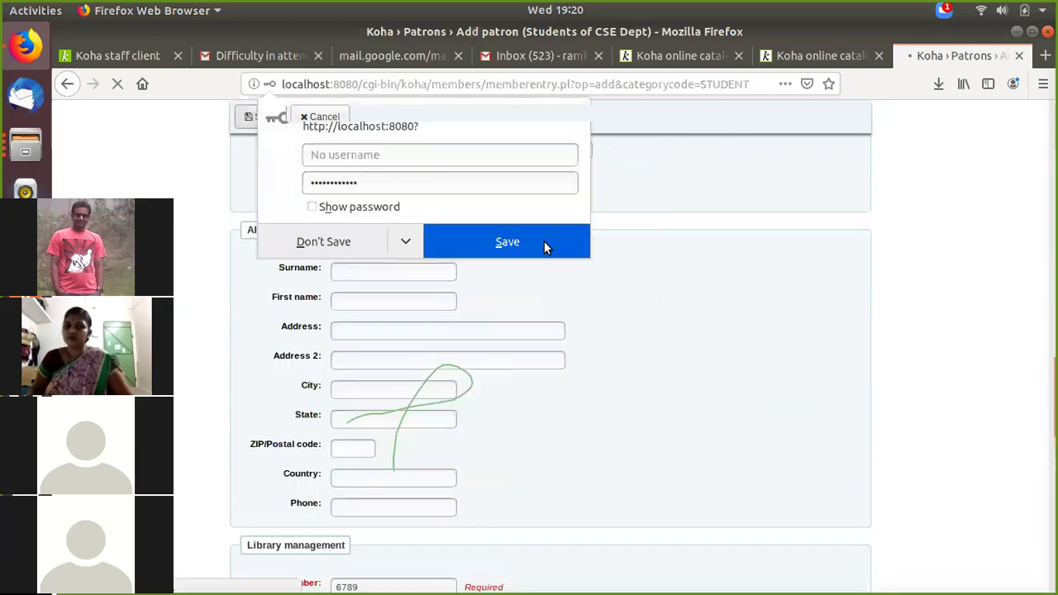
pyautogui.click(861, 356)
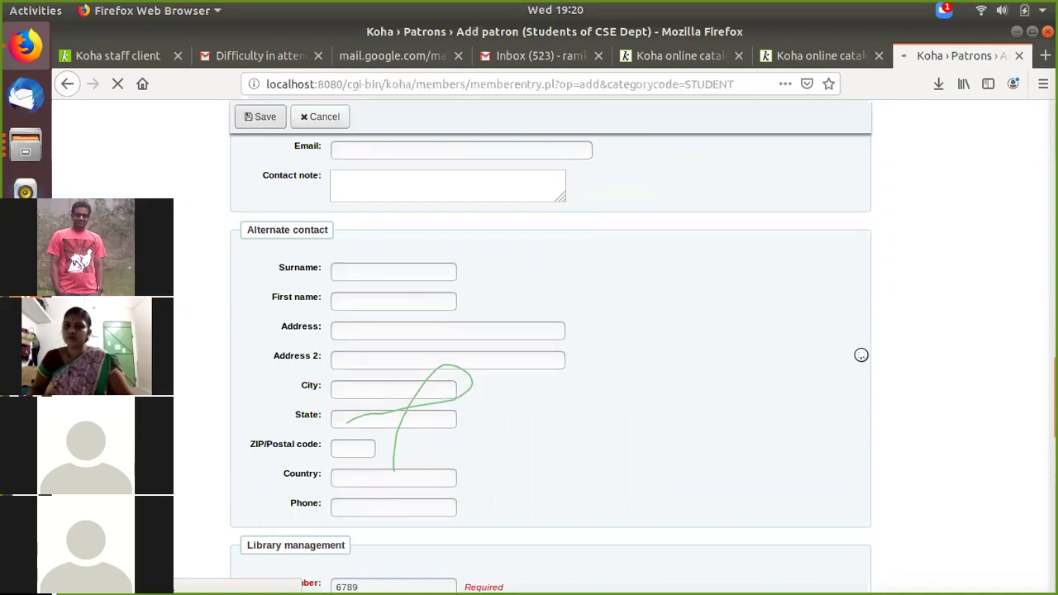
pyautogui.scroll(-5, 849, 355)
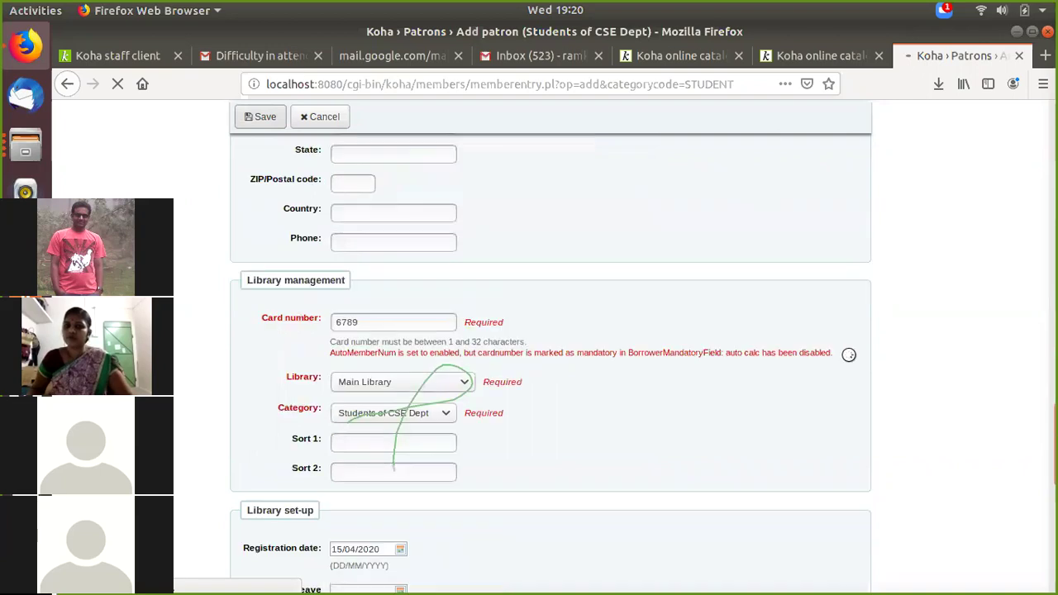
pyautogui.scroll(-6, 849, 355)
pyautogui.scroll(-2, 849, 354)
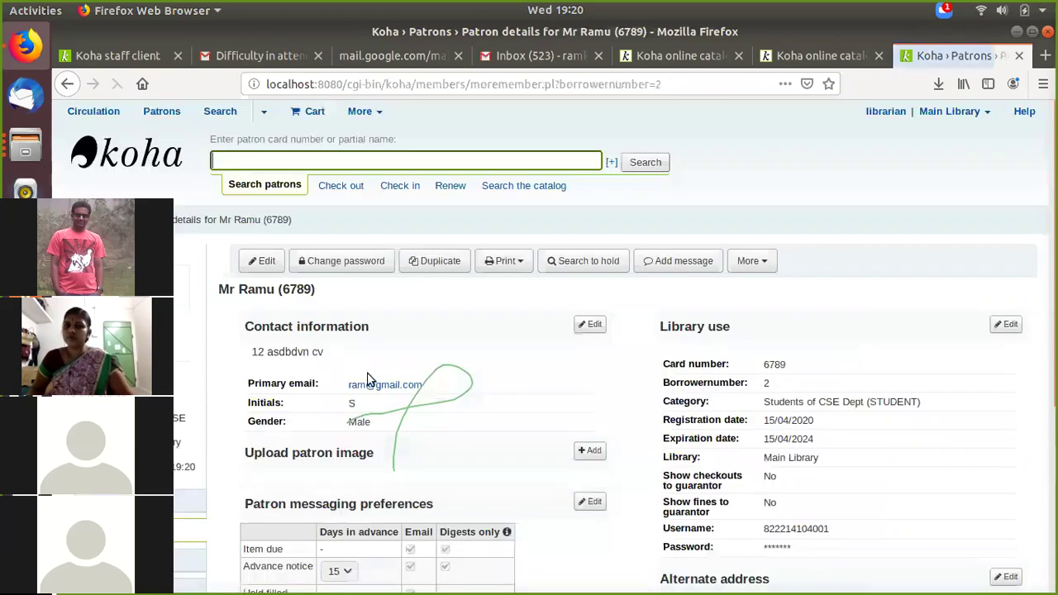
# Step: Scroll the patron details to confirm registration 15/04/2020, expiry 15/04/2024, and Main Library
pyautogui.scroll(-2, 264, 222)
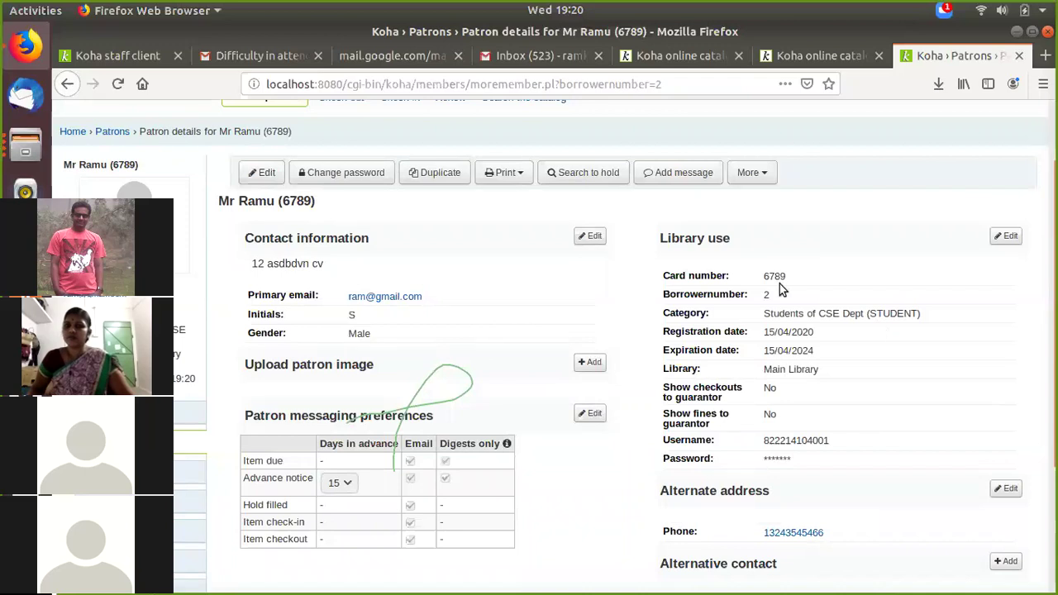
pyautogui.scroll(-1, 780, 284)
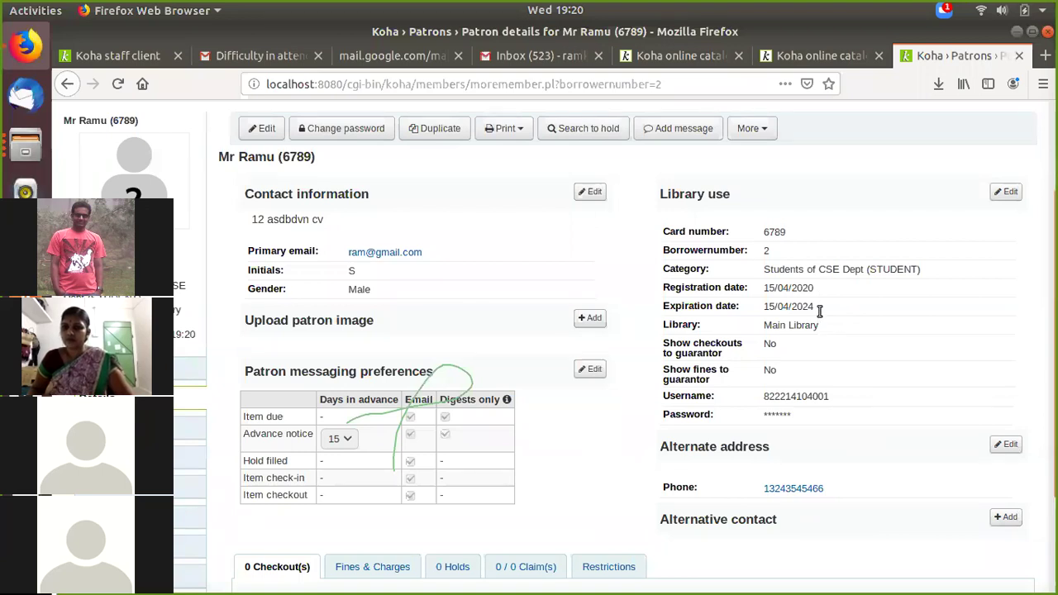
pyautogui.scroll(1, 819, 309)
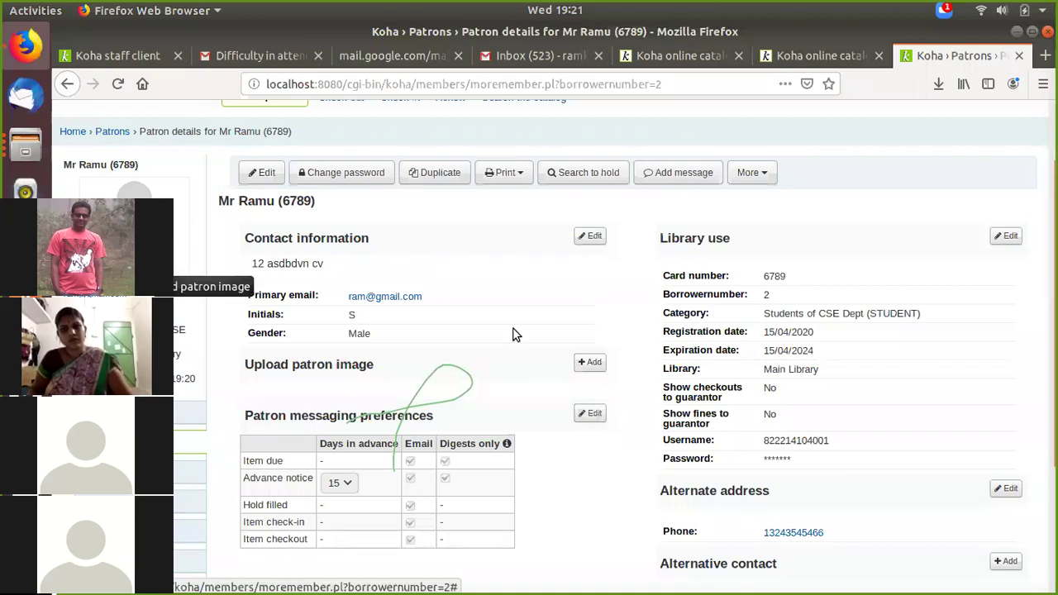
pyautogui.scroll(-2, 512, 334)
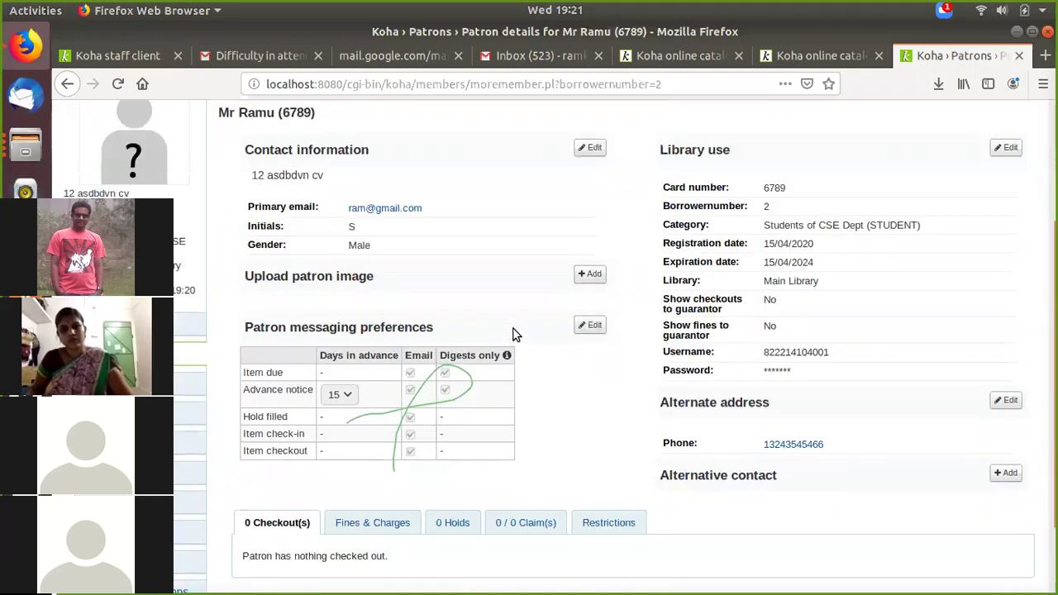
pyautogui.scroll(-2, 680, 372)
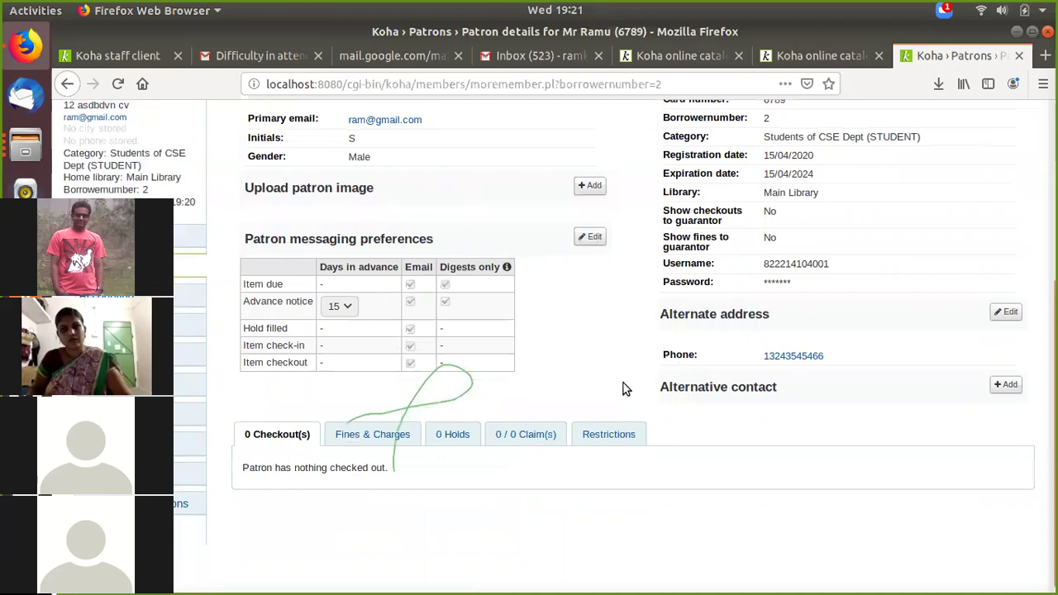
pyautogui.scroll(4, 624, 382)
pyautogui.scroll(2, 230, 296)
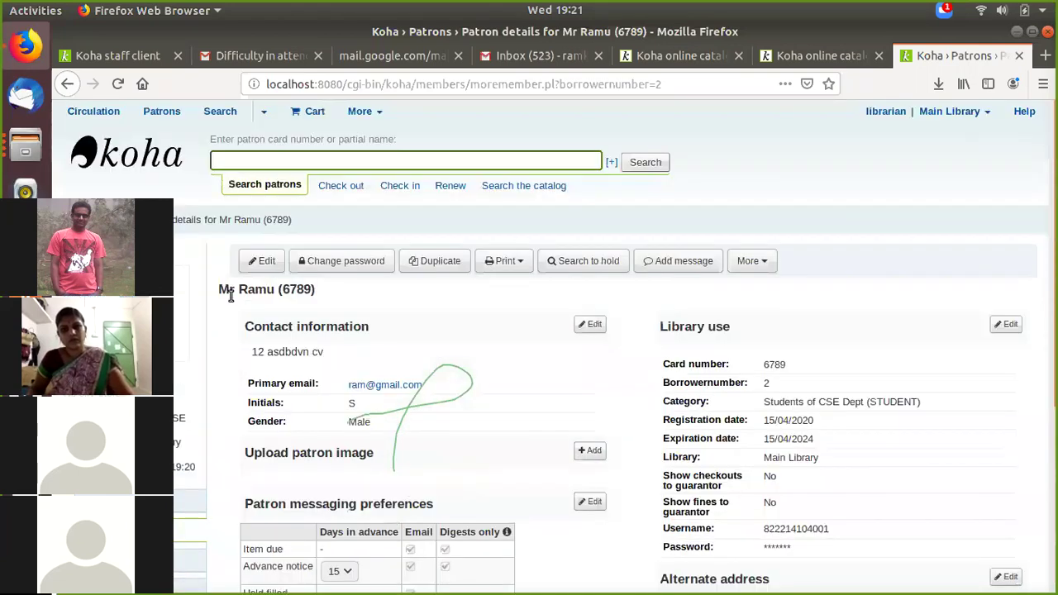
pyautogui.scroll(-2, 926, 350)
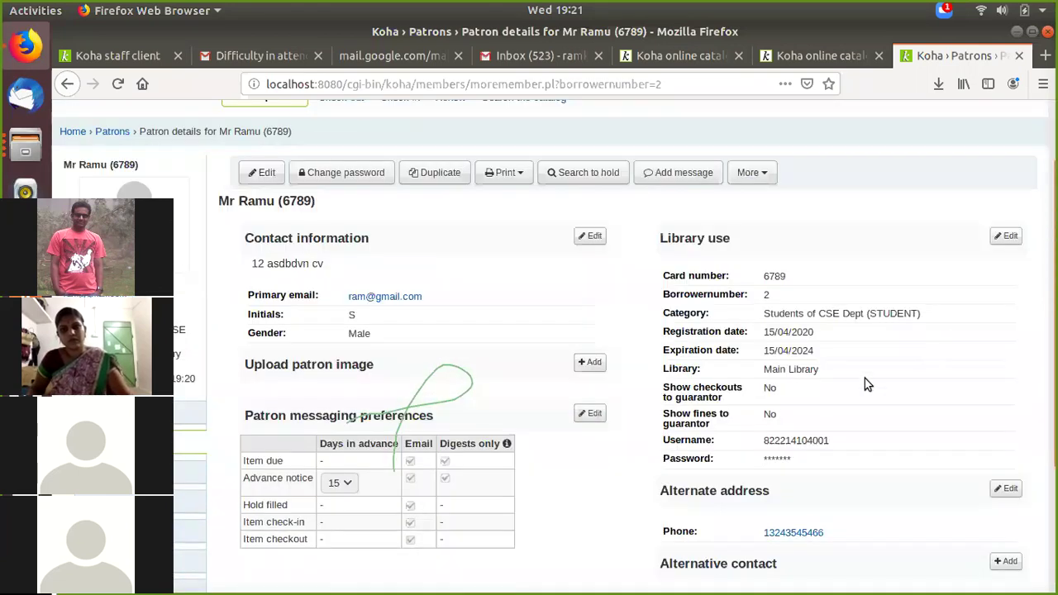
pyautogui.scroll(-1, 864, 377)
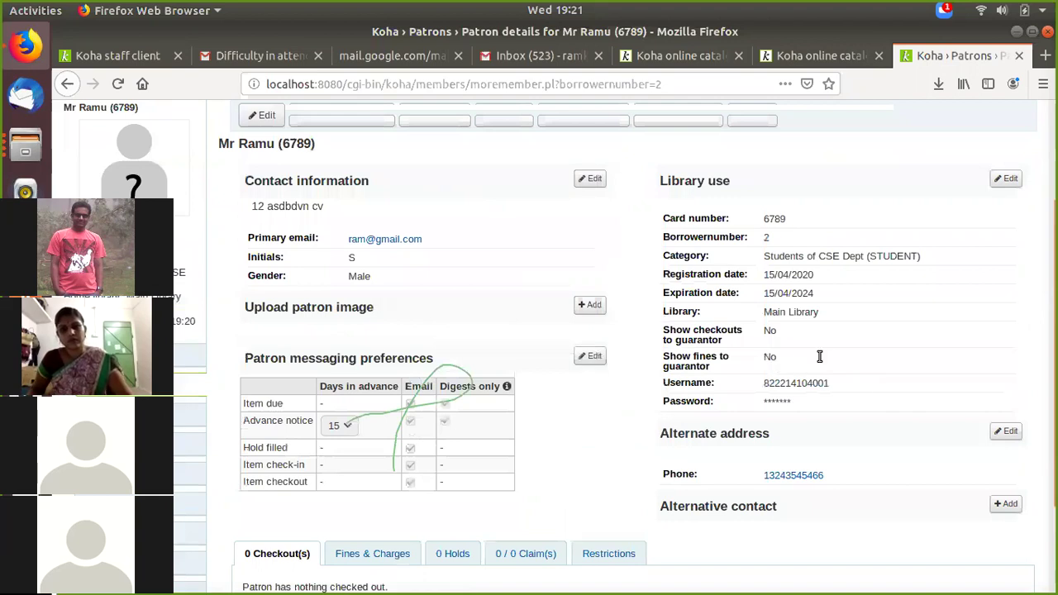
pyautogui.scroll(-1, 840, 347)
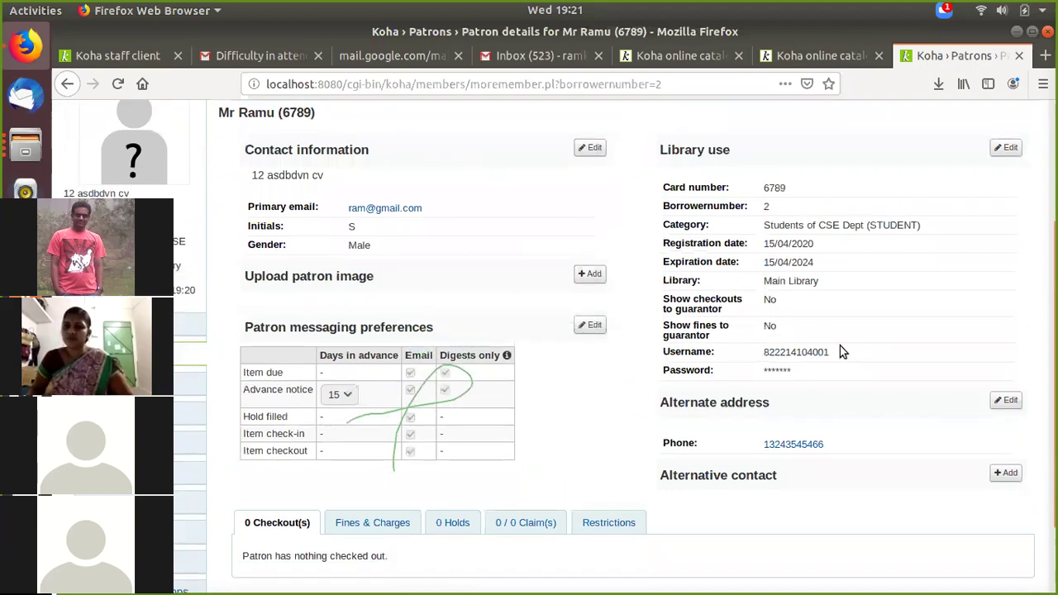
pyautogui.scroll(4, 840, 346)
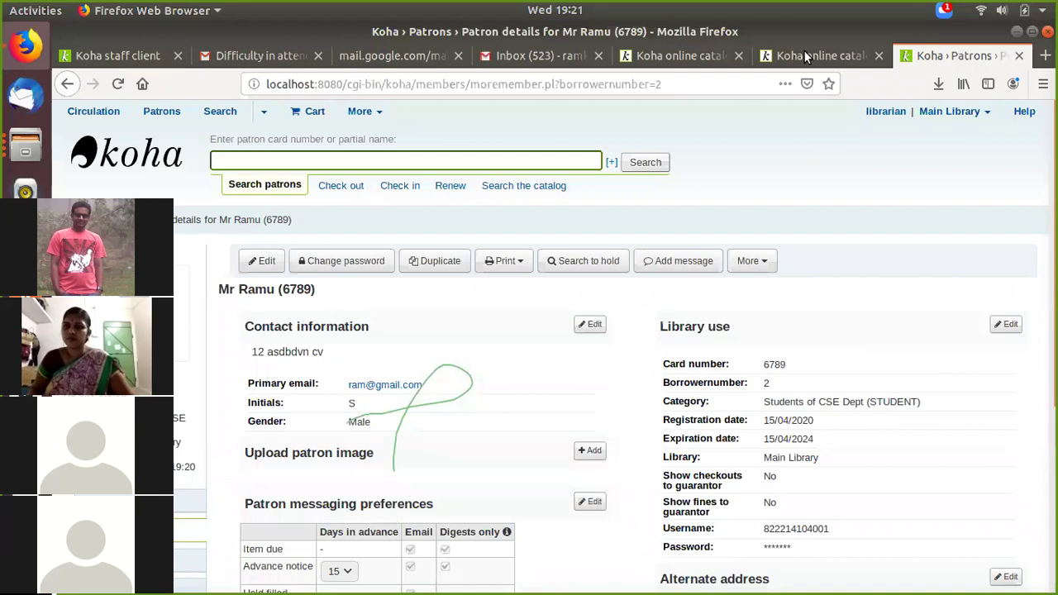
# Step: Log the librarian out of the Koha online catalogue tab
pyautogui.click(809, 55)
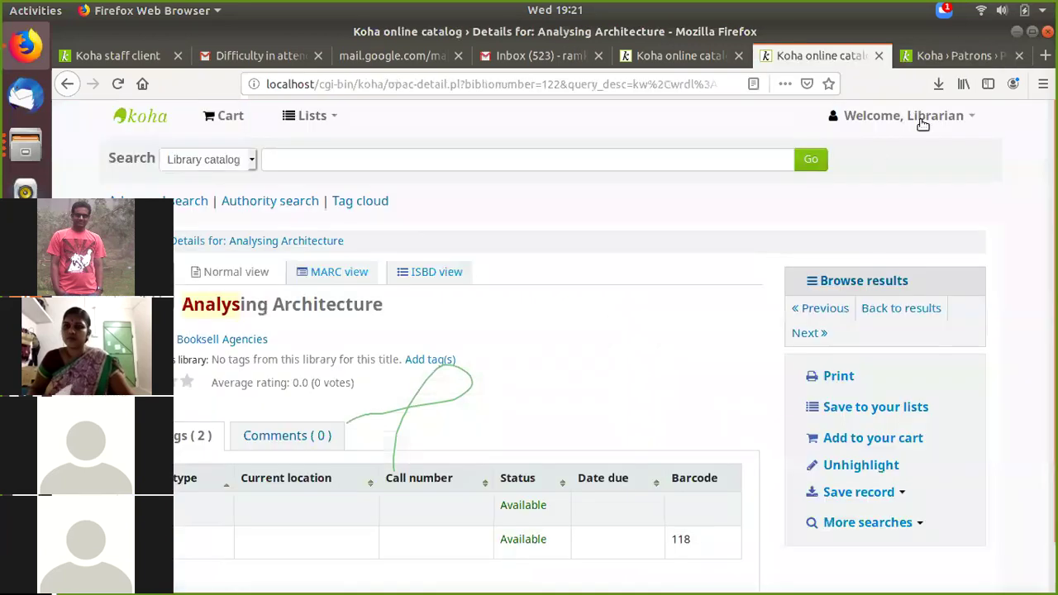
pyautogui.scroll(-1, 671, 347)
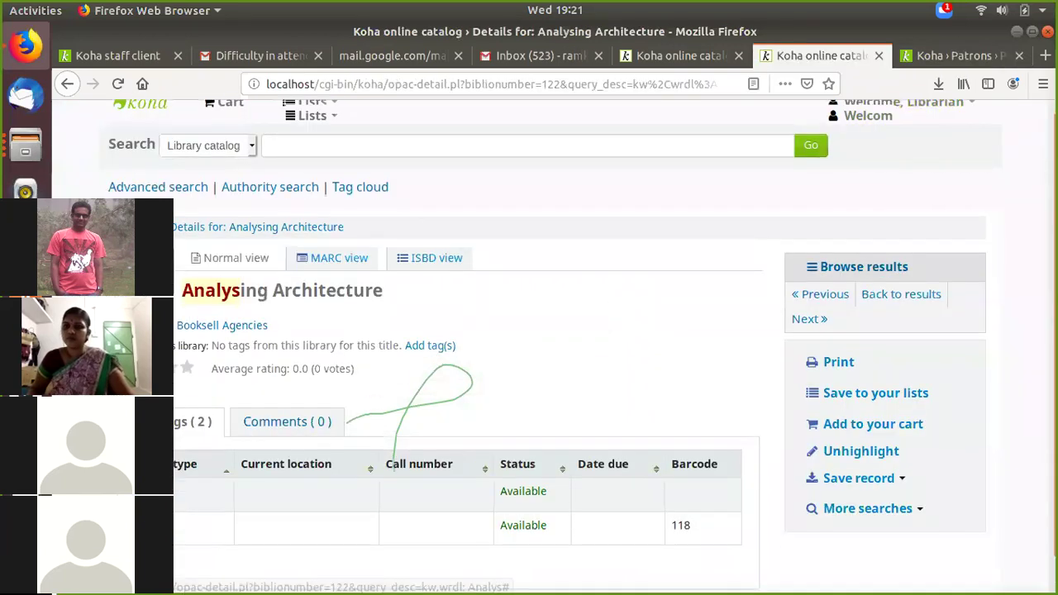
pyautogui.scroll(1, 548, 382)
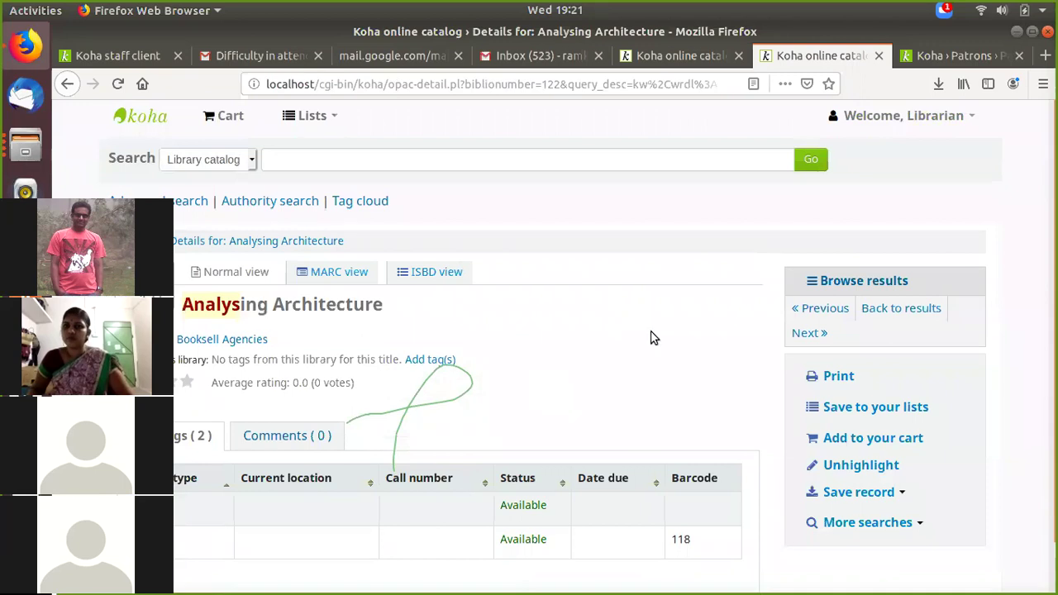
pyautogui.click(941, 58)
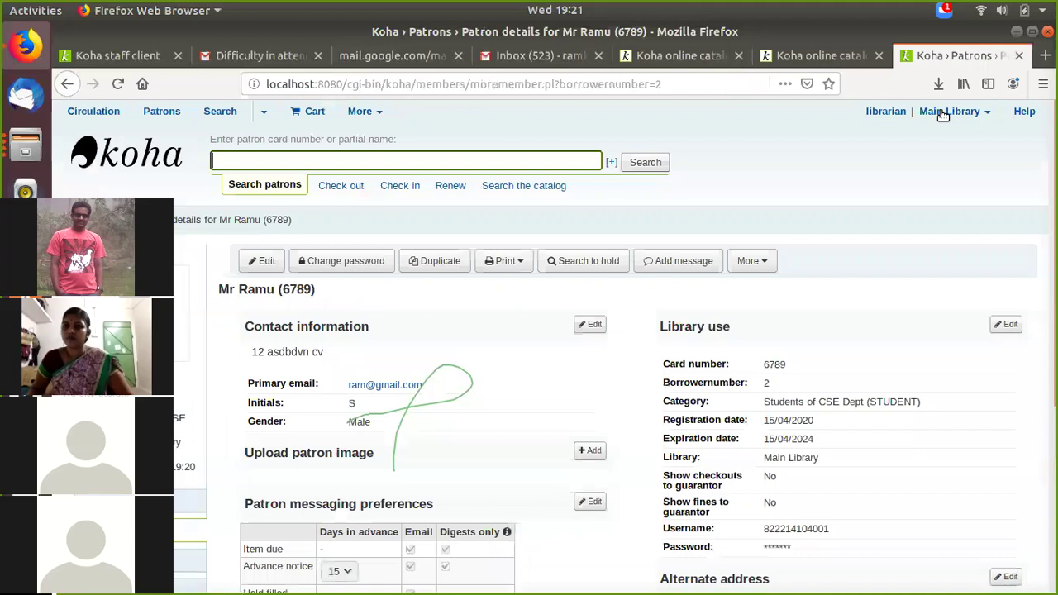
pyautogui.hotkey('ctrl', 'pageup')
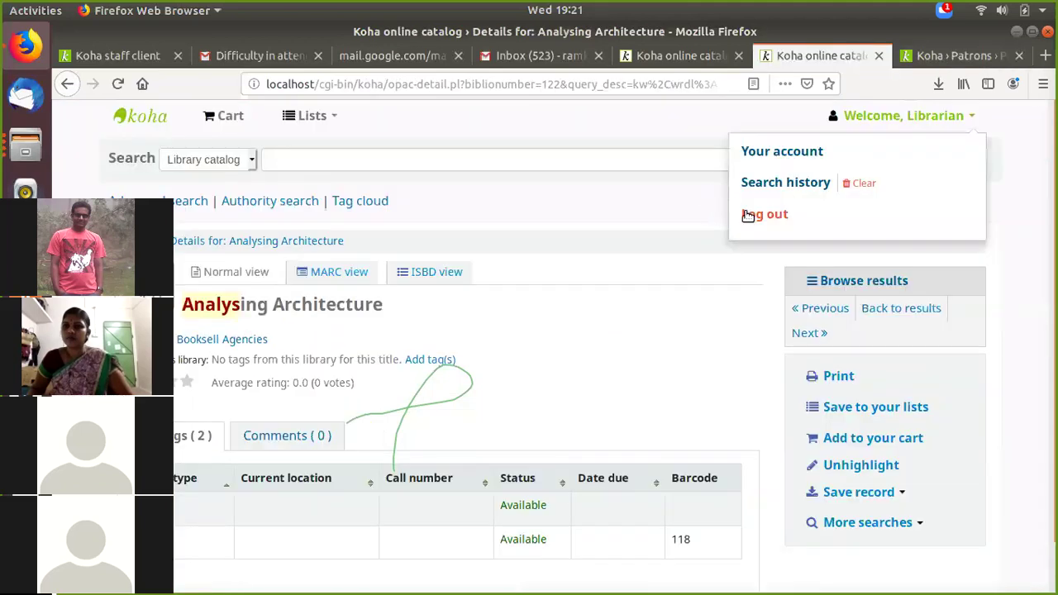
pyautogui.click(748, 216)
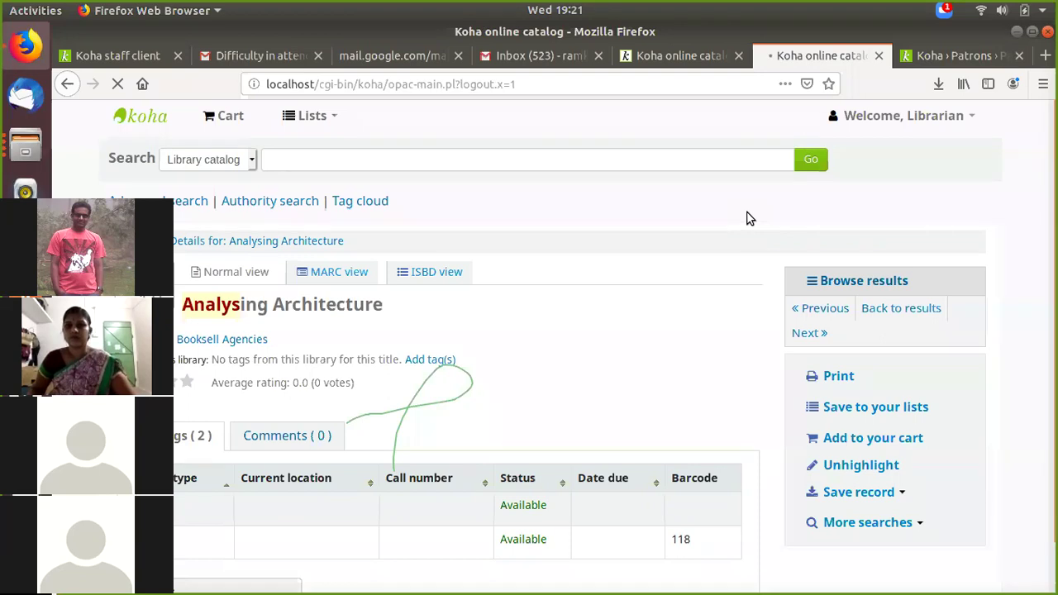
# Step: Clear the autofilled login name and password fields on the OPAC login form
pyautogui.click(845, 340)
pyautogui.press('BackSpace')
pyautogui.press('BackSpace')
pyautogui.press('BackSpace')
pyautogui.press('BackSpace')
pyautogui.press('BackSpace')
pyautogui.press('BackSpace')
pyautogui.press('BackSpace')
pyautogui.press('BackSpace')
pyautogui.press('BackSpace')
pyautogui.click(849, 391)
pyautogui.press('BackSpace')
pyautogui.press('BackSpace')
# Step: Log in to the OPAC with the new student's login name and password
pyautogui.click(833, 340)
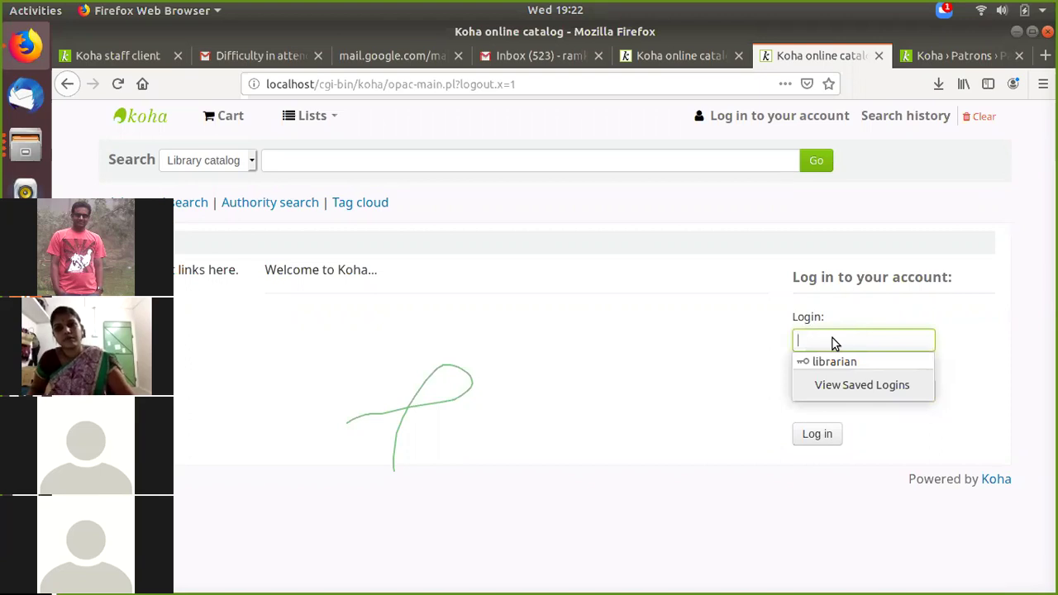
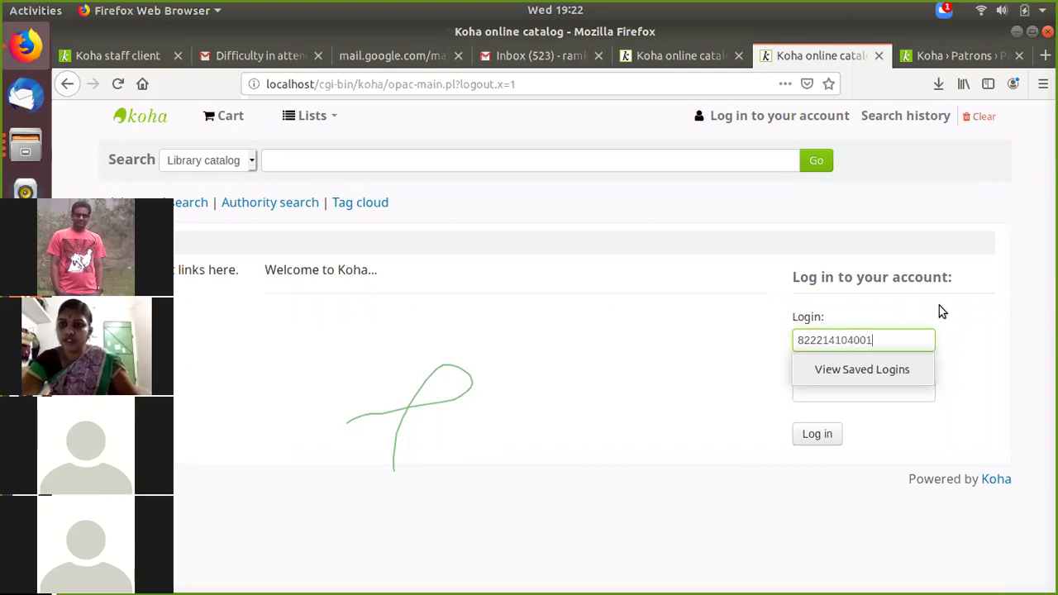
pyautogui.click(911, 392)
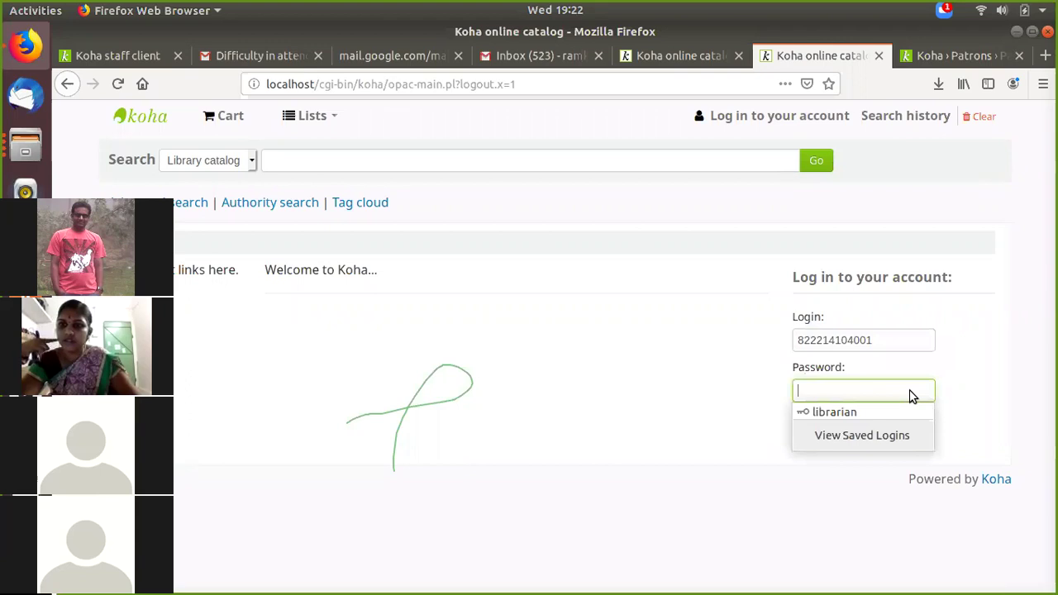
pyautogui.write('••••••••••••')
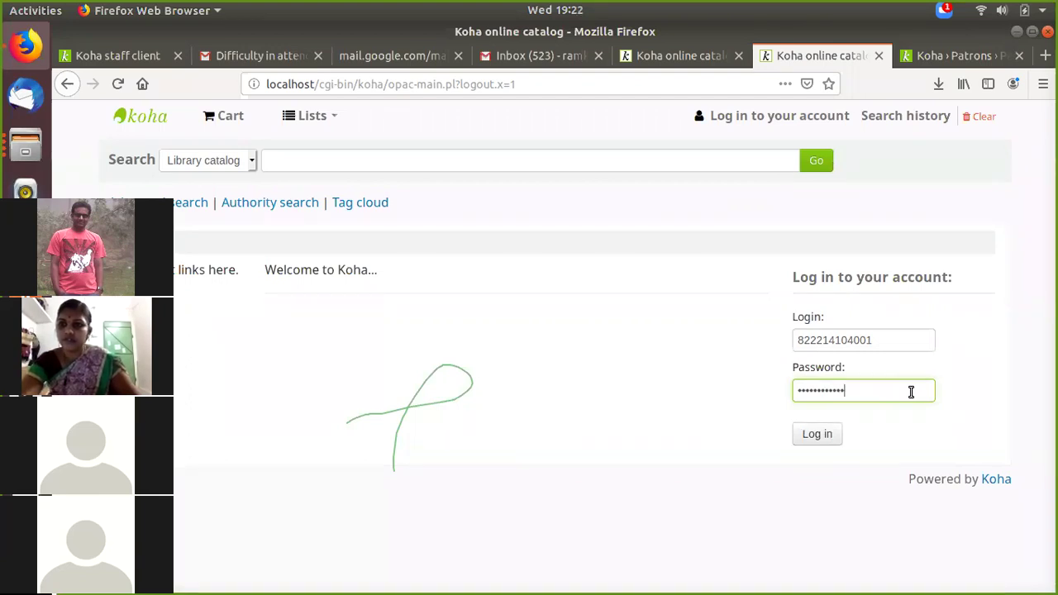
pyautogui.click(825, 442)
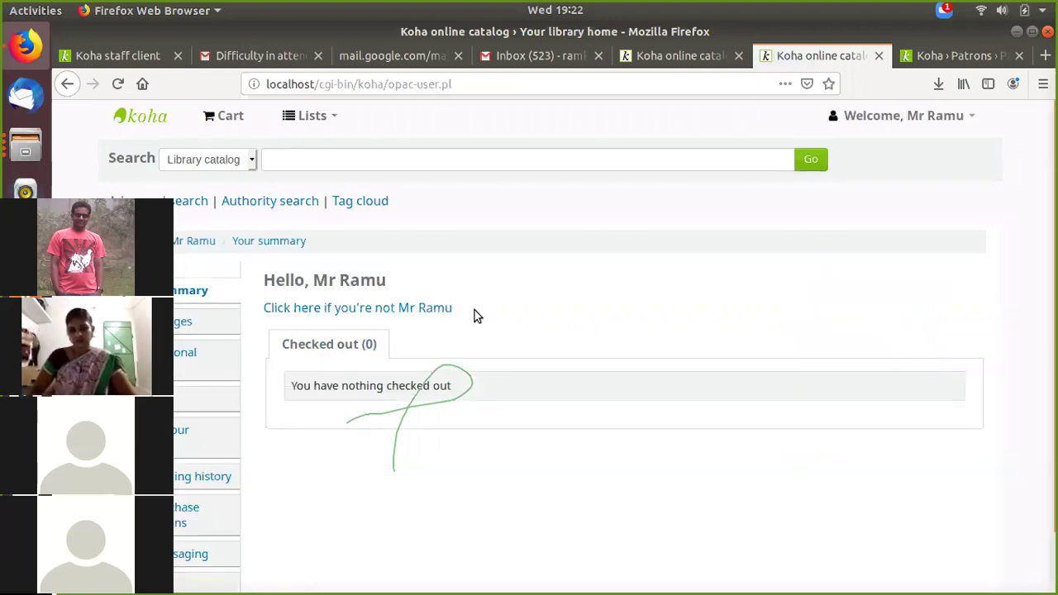
# Step: Review the patron's account summary showing nothing checked out
pyautogui.moveTo(388, 281); pyautogui.dragTo(263, 281)
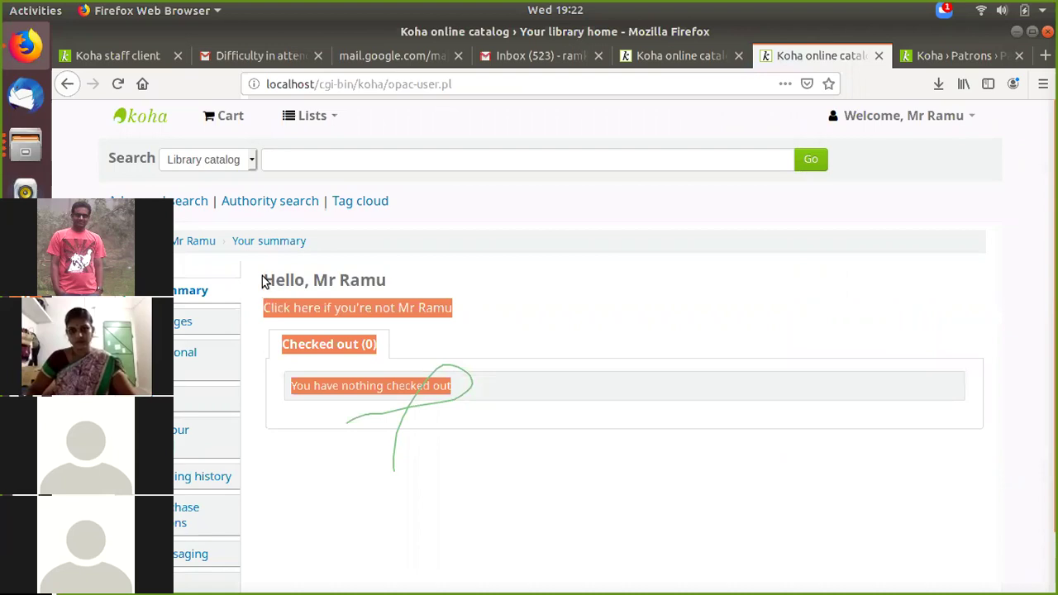
pyautogui.click(468, 277)
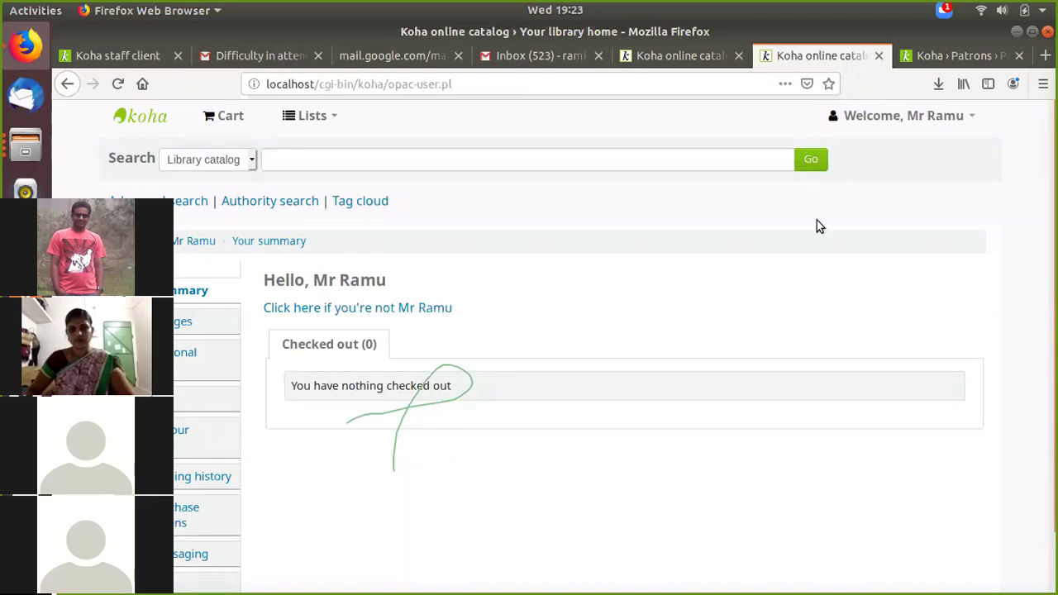
pyautogui.hotkey('alt', 'u')
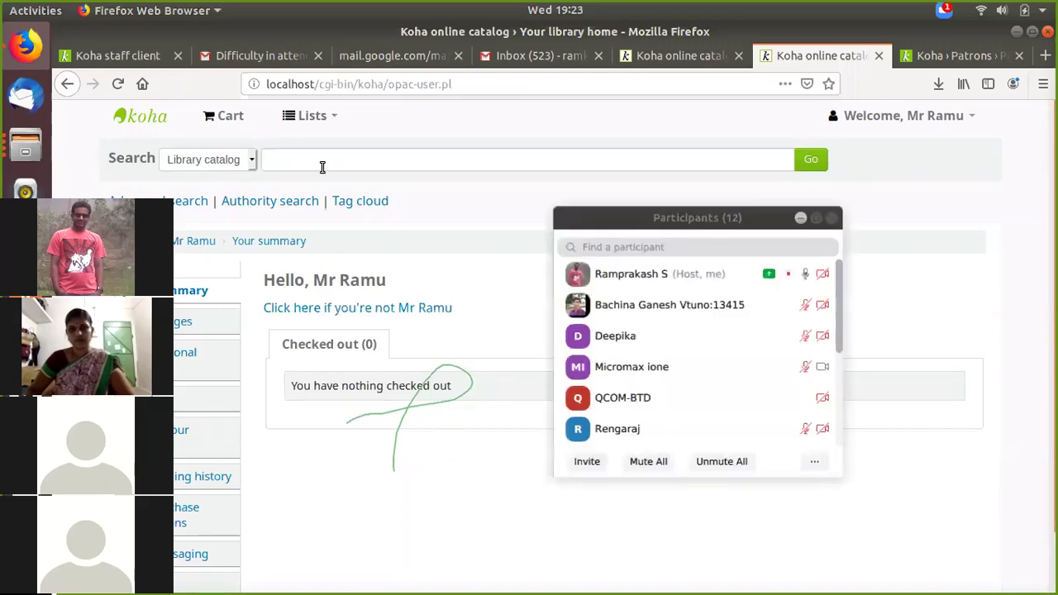
pyautogui.click(323, 167)
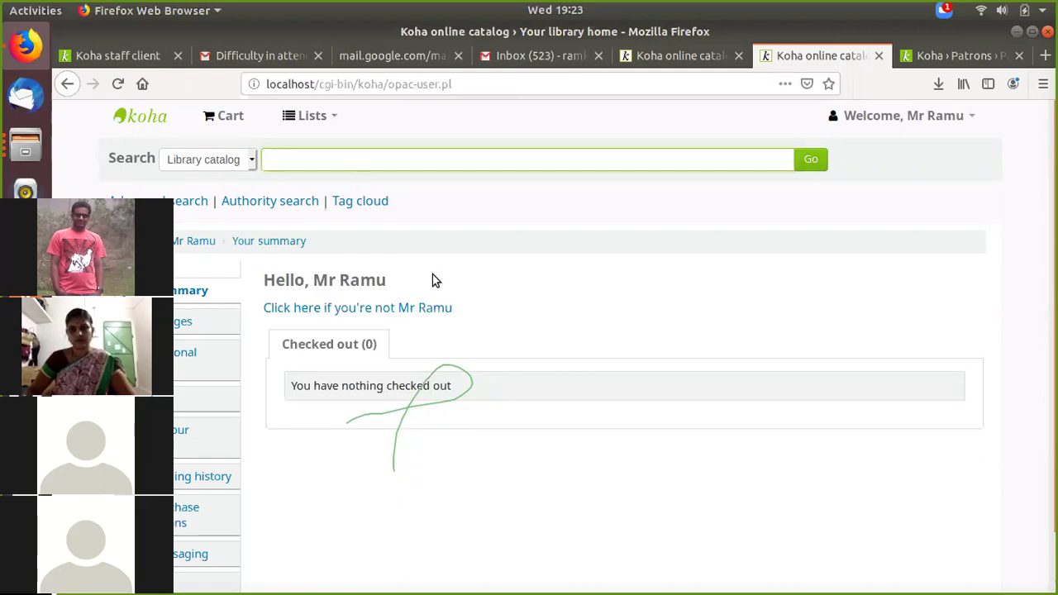
pyautogui.scroll(-2, 431, 280)
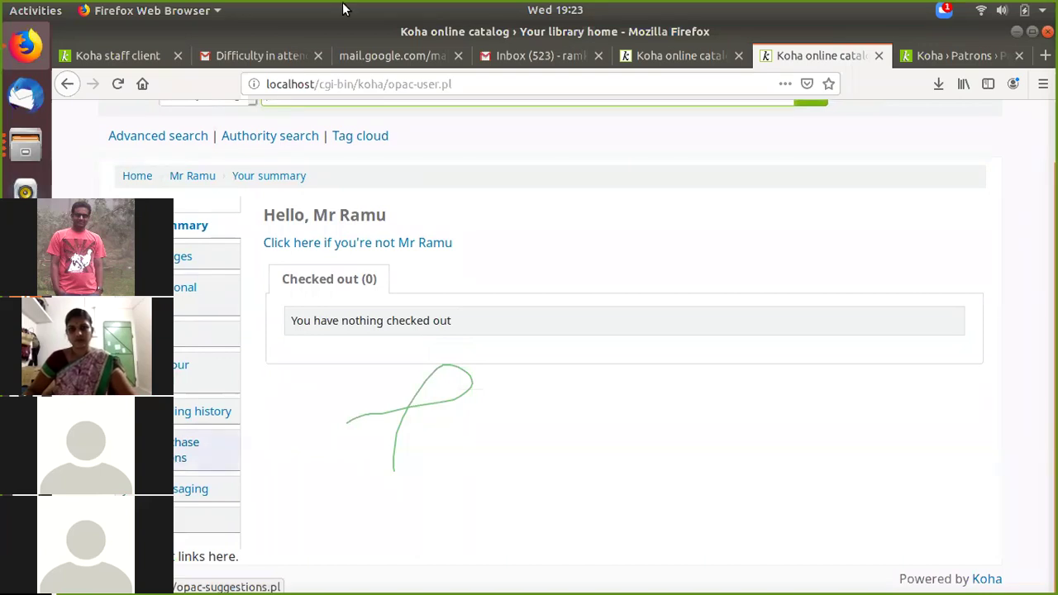
pyautogui.scroll(1, 489, 404)
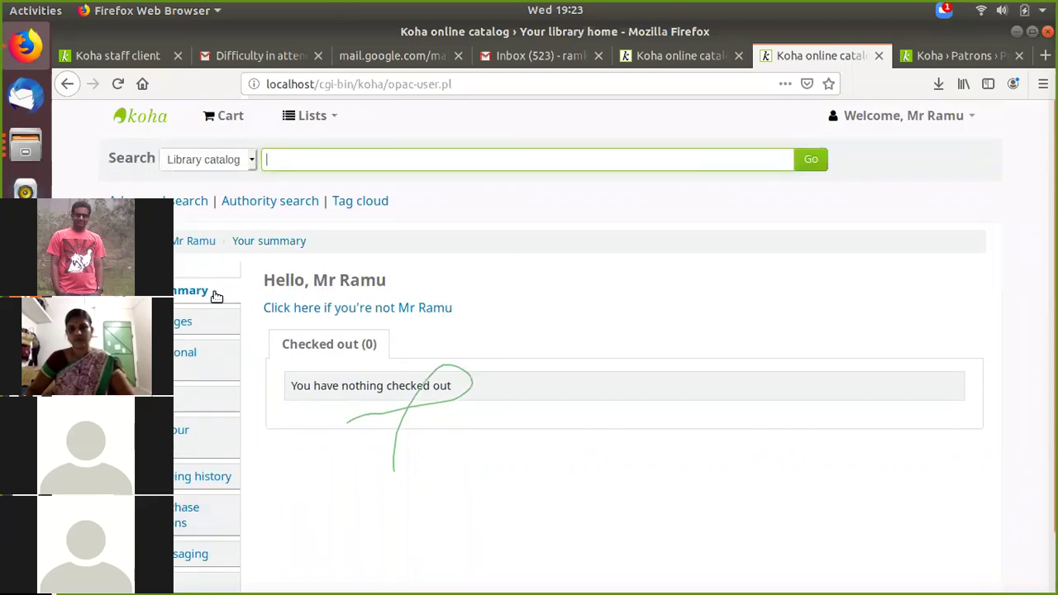
pyautogui.scroll(-1, 626, 350)
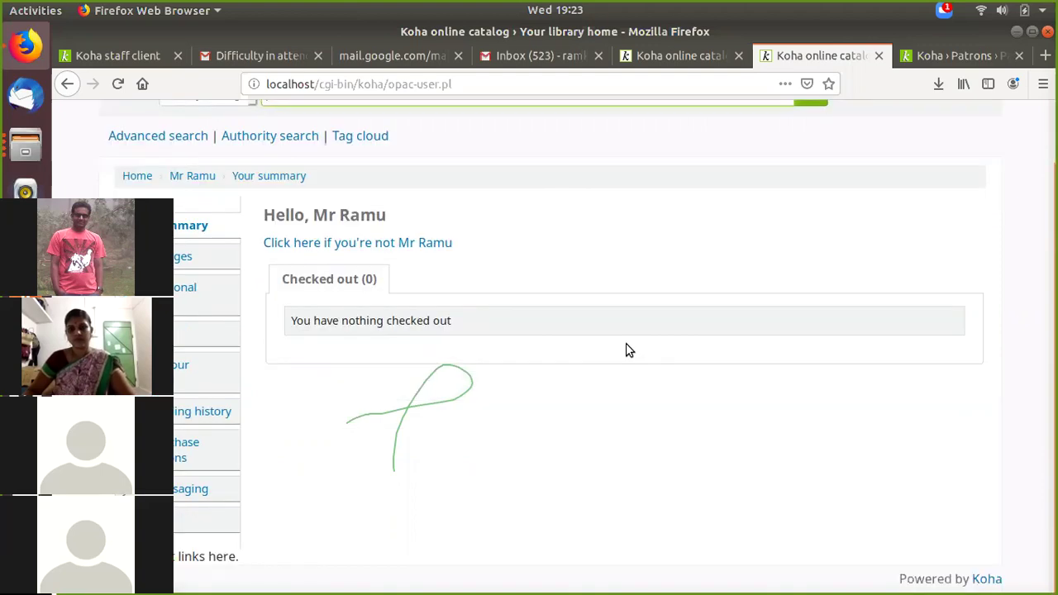
pyautogui.scroll(1, 625, 350)
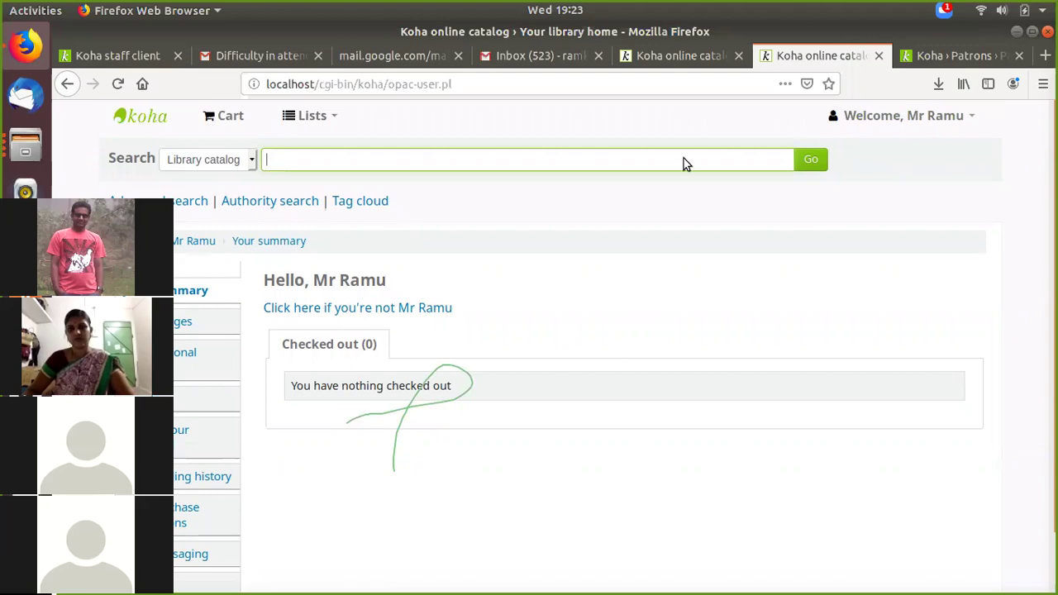
# Step: Log the patron out of the OPAC account from the Welcome menu
pyautogui.click(928, 122)
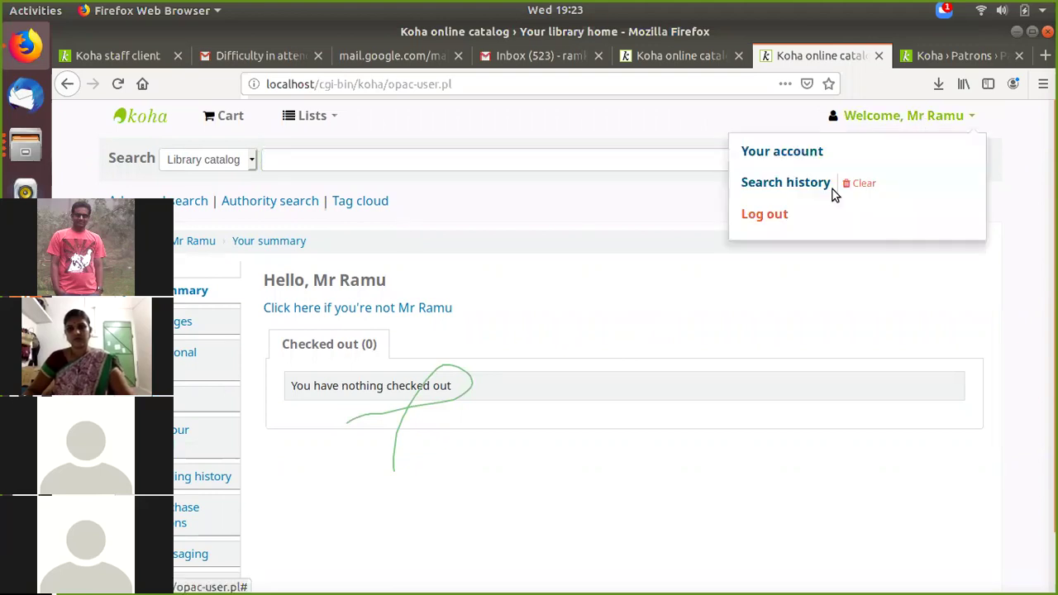
pyautogui.click(763, 216)
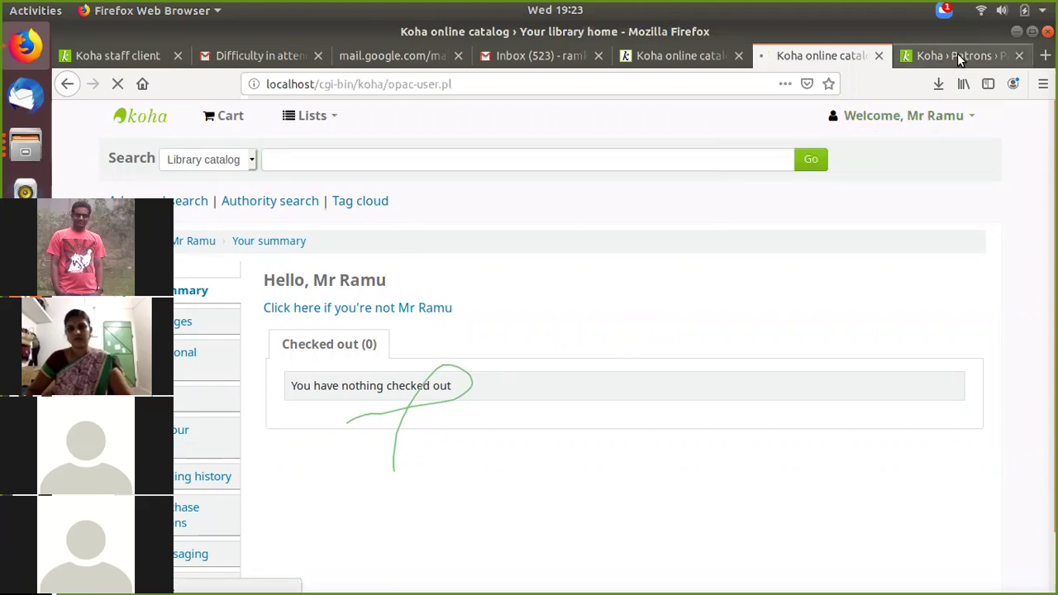
pyautogui.click(959, 56)
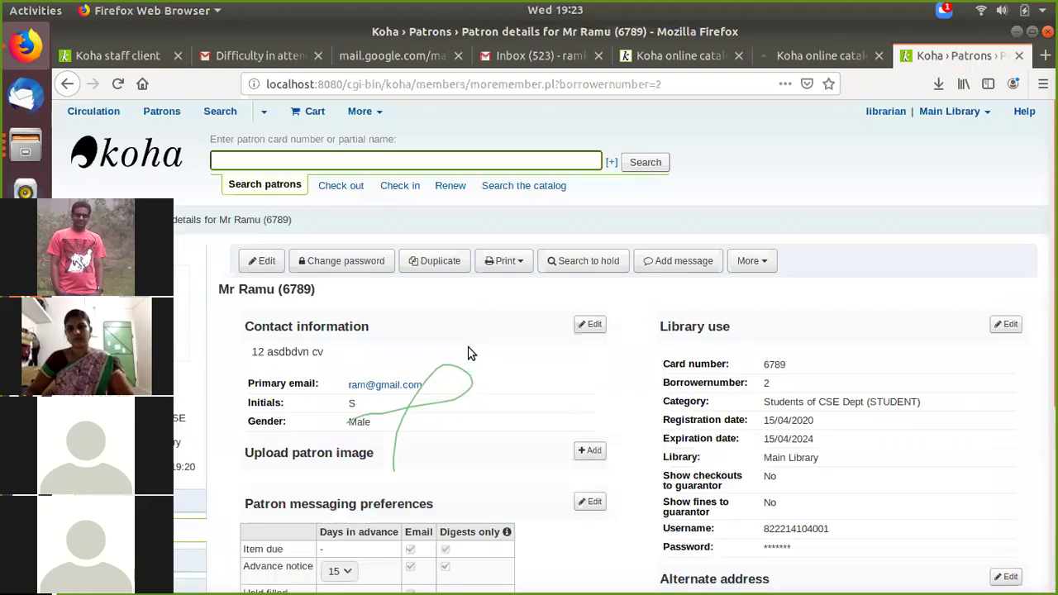
# Step: Return to the Patrons home page and sign in with the saved librarian login
pyautogui.scroll(-3, 468, 354)
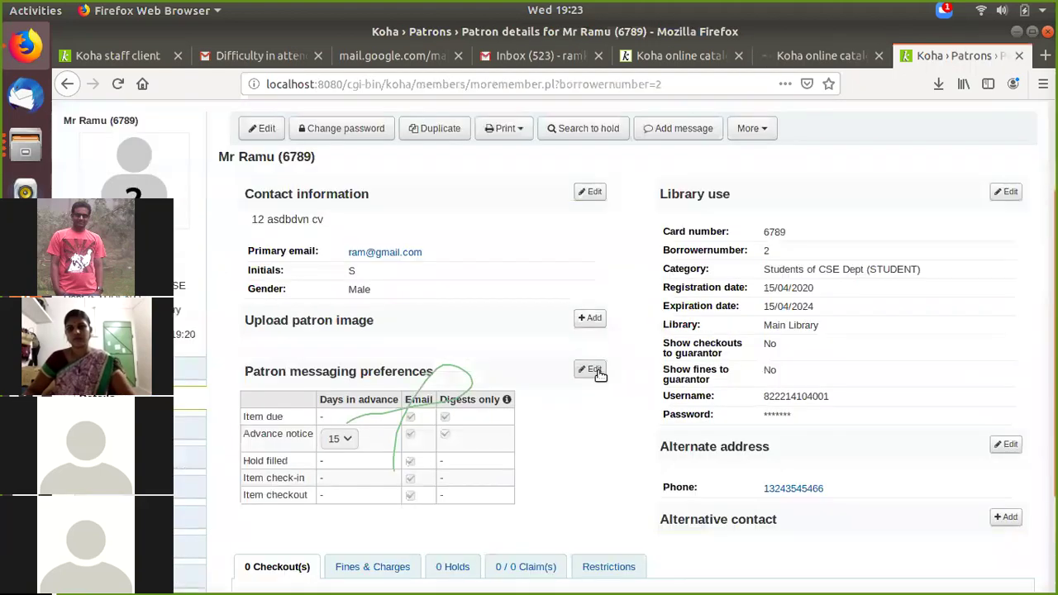
pyautogui.scroll(3, 448, 331)
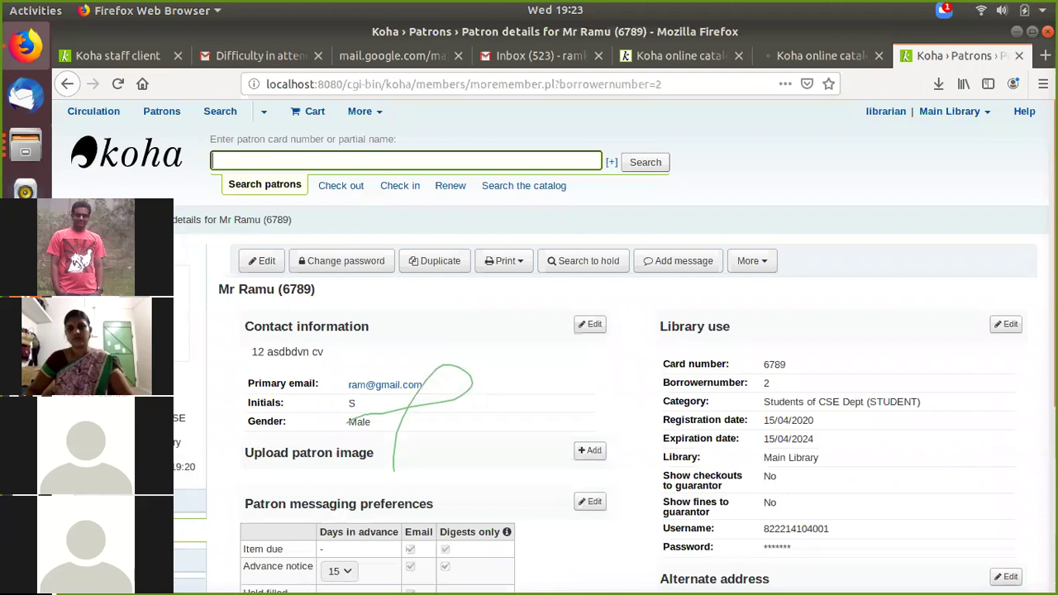
pyautogui.click(100, 219)
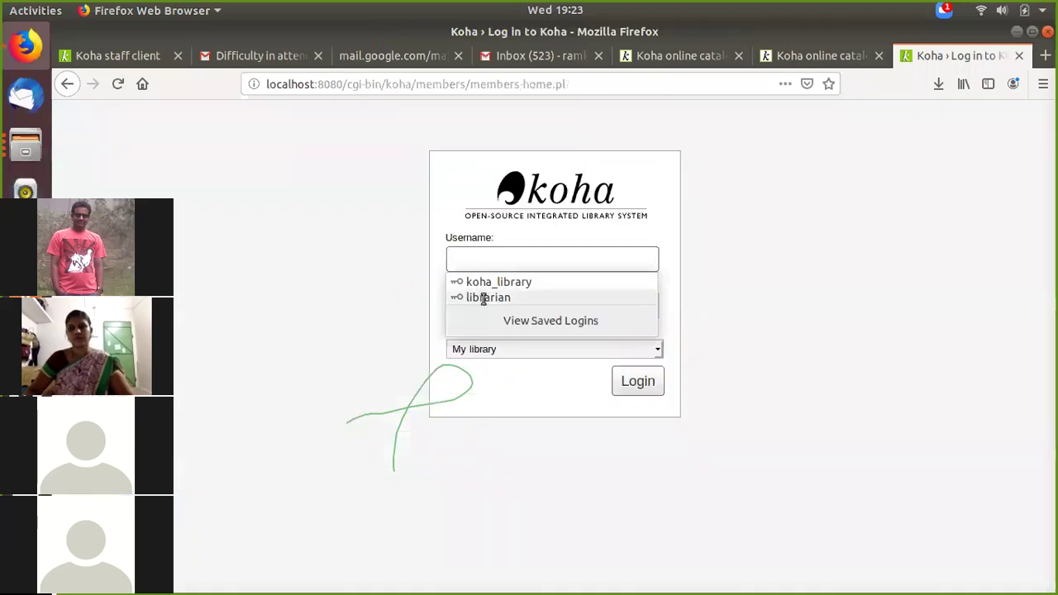
pyautogui.click(484, 298)
pyautogui.click(632, 378)
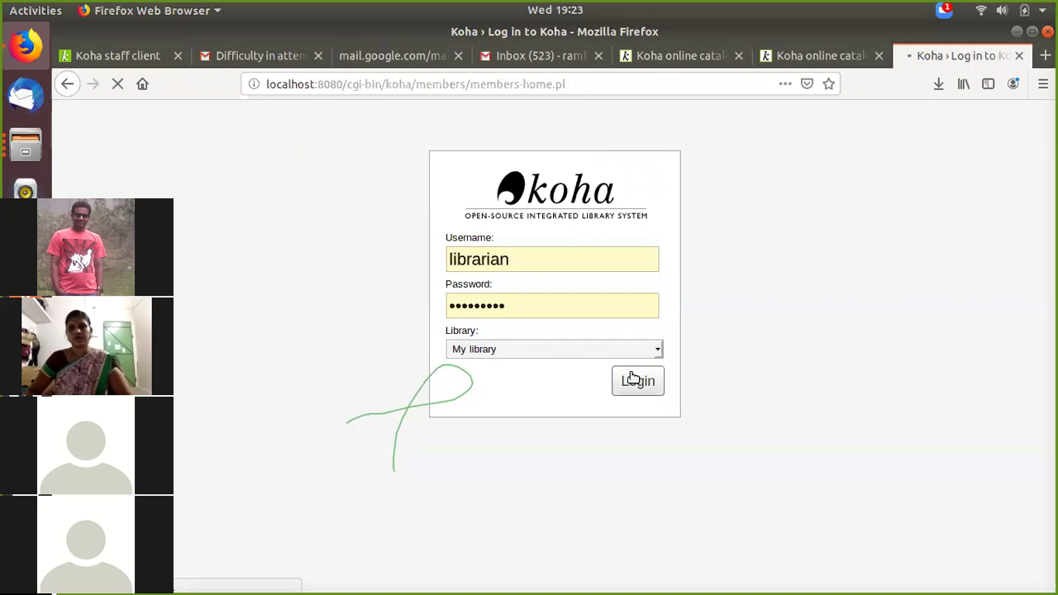
pyautogui.click(21, 142)
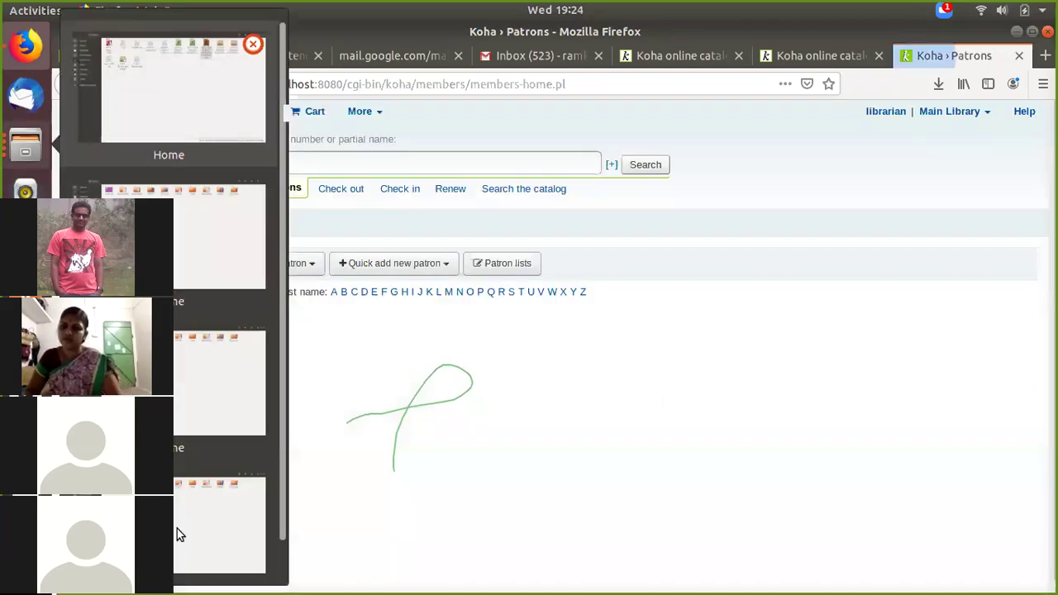
# Step: Open the stock spreadsheet in LibreOffice Calc, recover documents accepting 2.csv import settings, and return to Koha
pyautogui.click(157, 99)
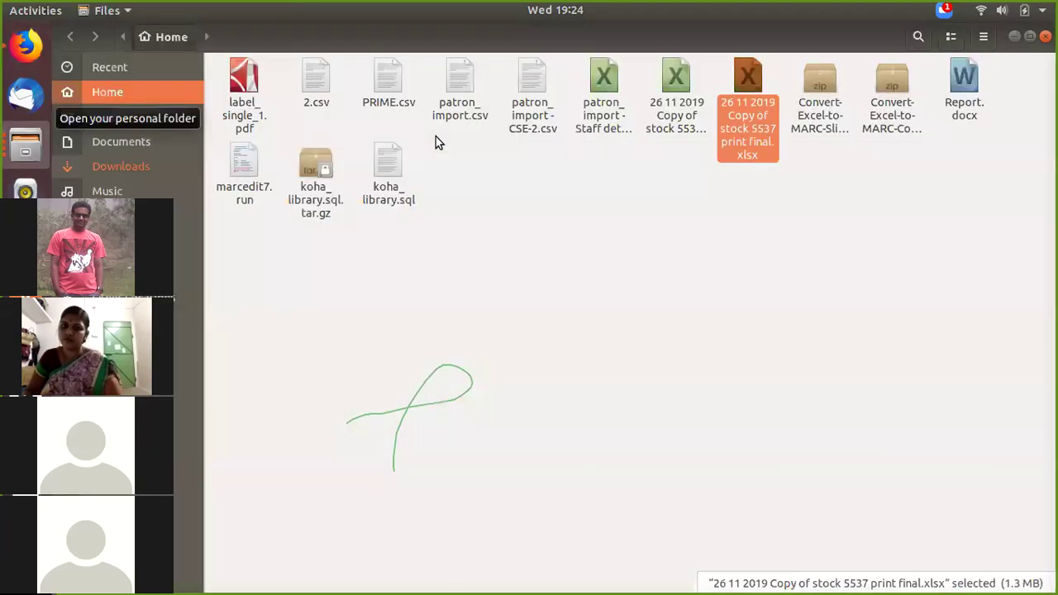
pyautogui.rightClick(739, 125)
pyautogui.click(764, 135)
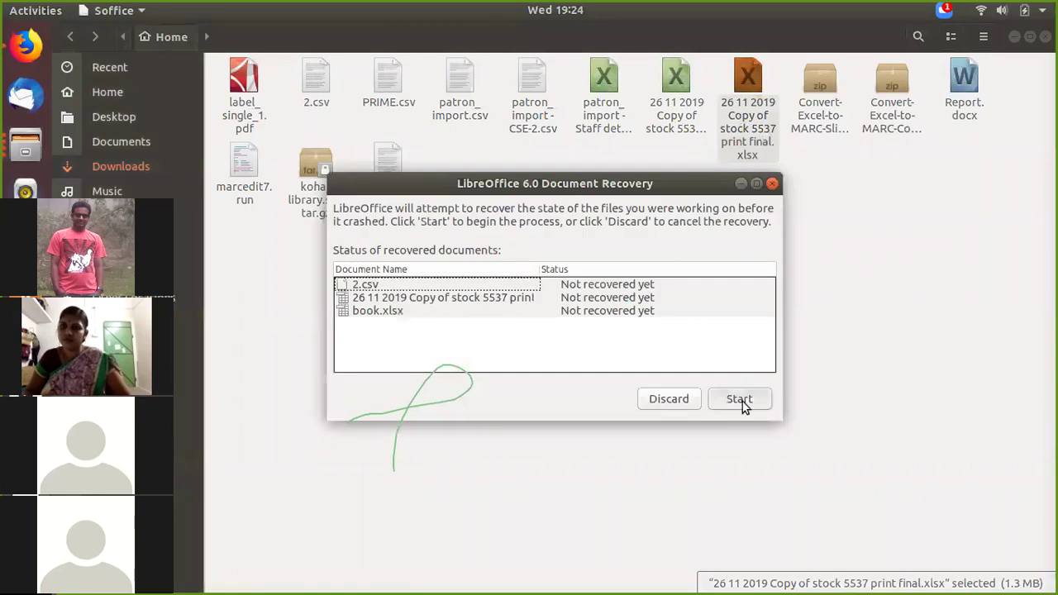
pyautogui.click(740, 399)
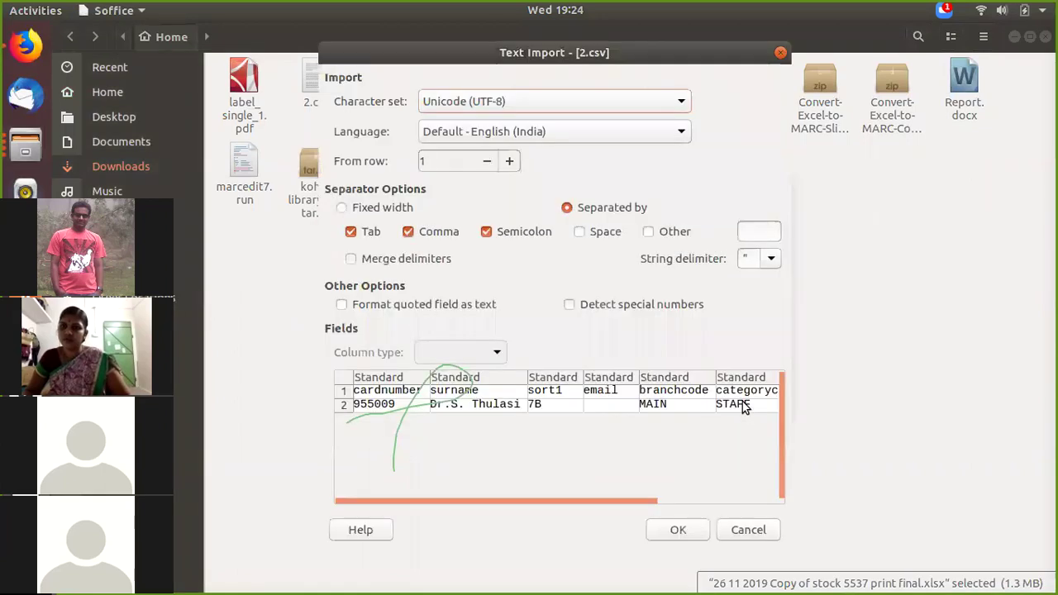
pyautogui.click(683, 530)
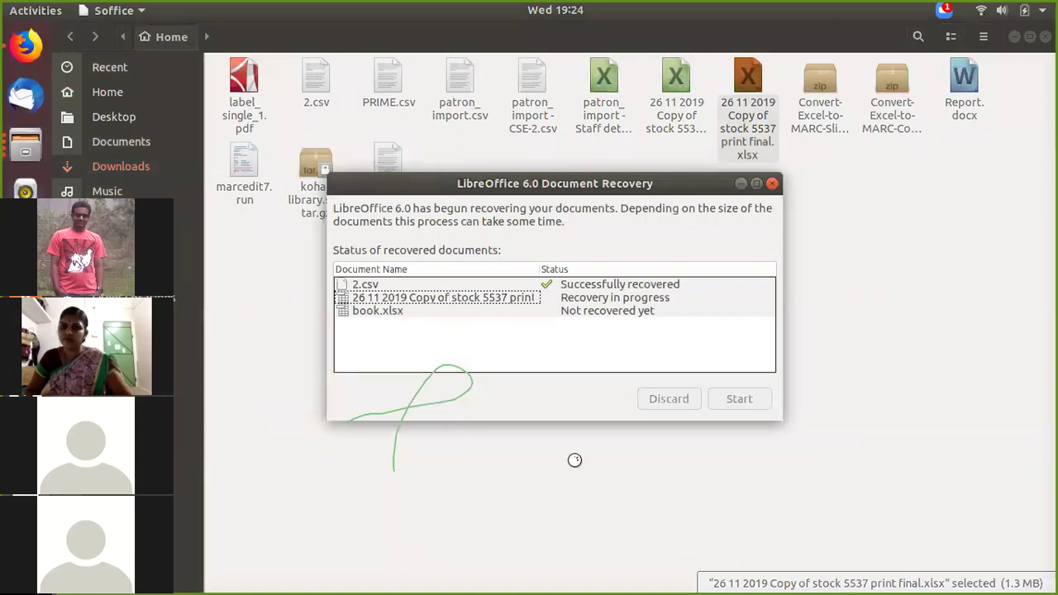
pyautogui.click(10, 48)
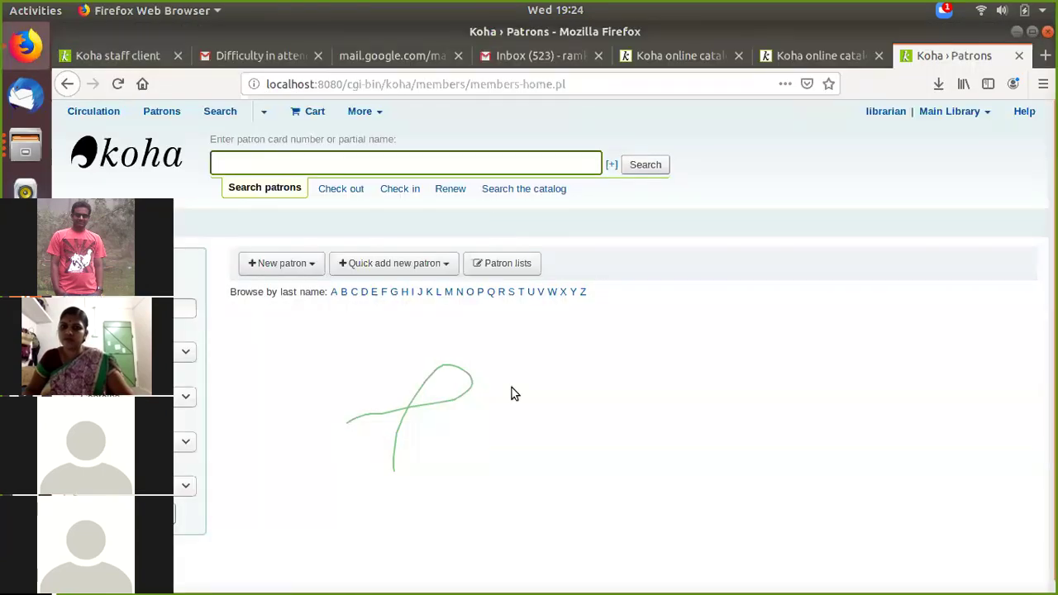
# Step: Start a new Faculty of CSE patron and exit full-screen browser view
pyautogui.click(283, 264)
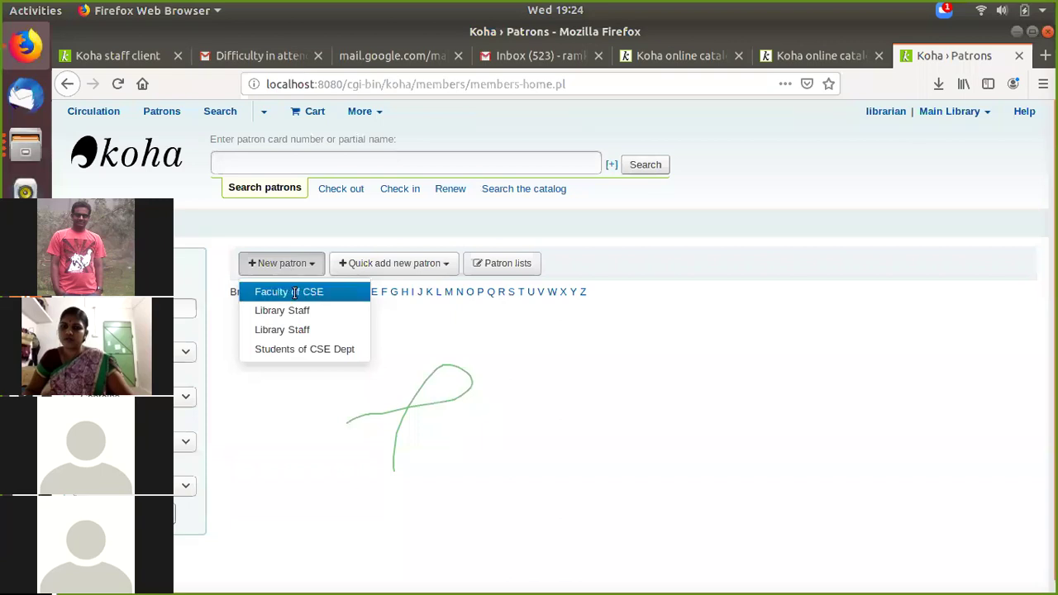
pyautogui.click(289, 292)
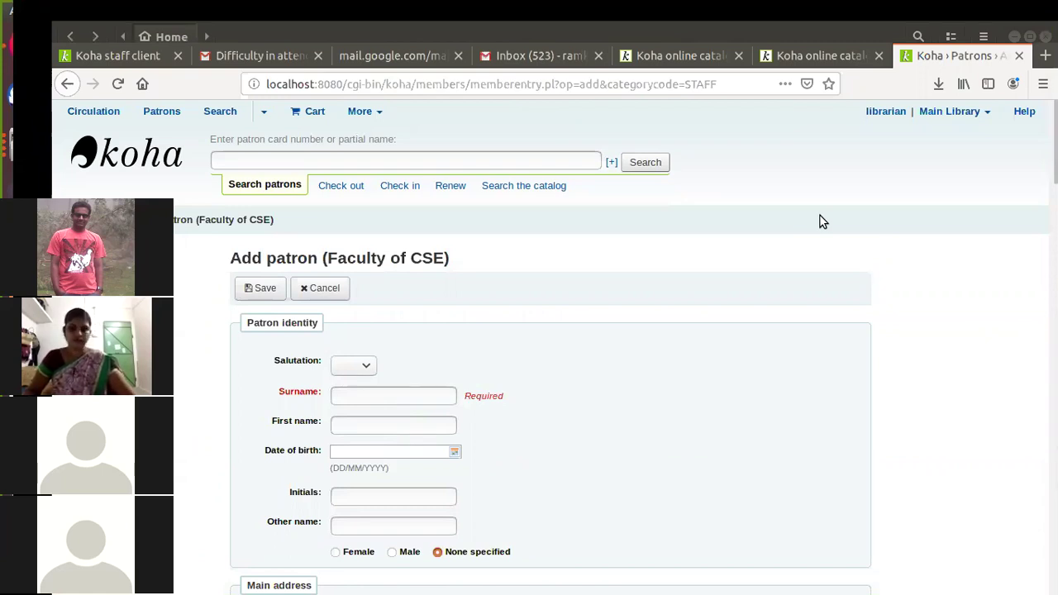
pyautogui.click(1014, 37)
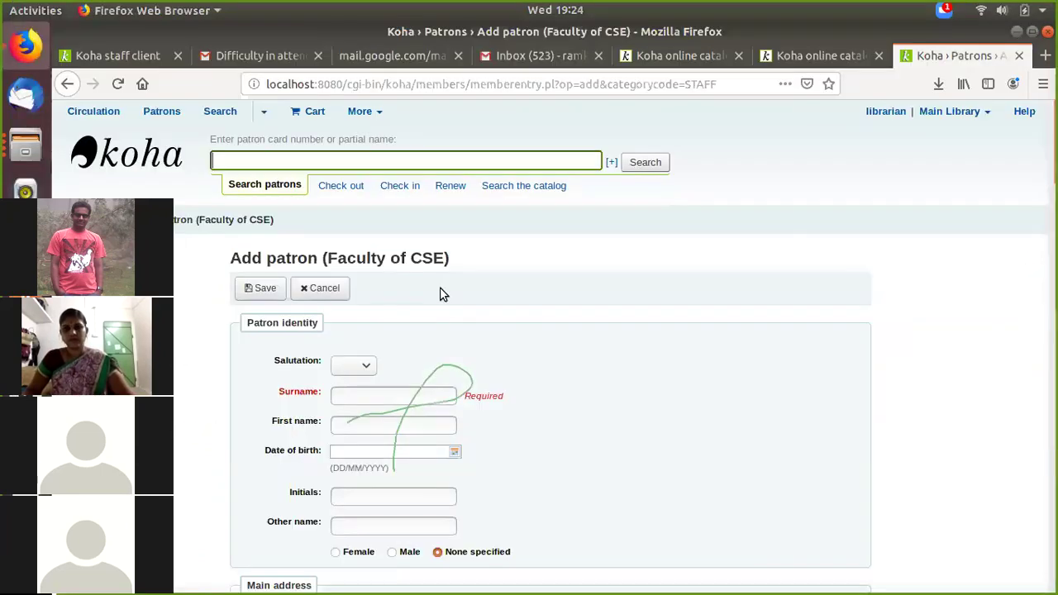
# Step: Set the salutation to Mr and enter the patron's surname
pyautogui.scroll(-2, 442, 295)
pyautogui.click(354, 278)
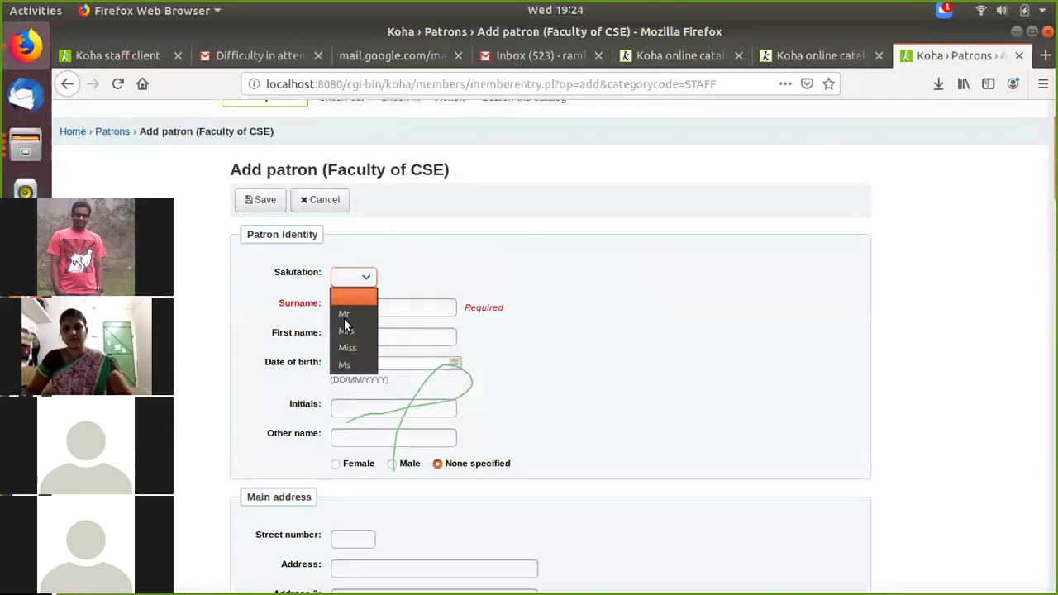
pyautogui.click(344, 315)
pyautogui.click(338, 279)
pyautogui.click(343, 311)
pyautogui.click(349, 276)
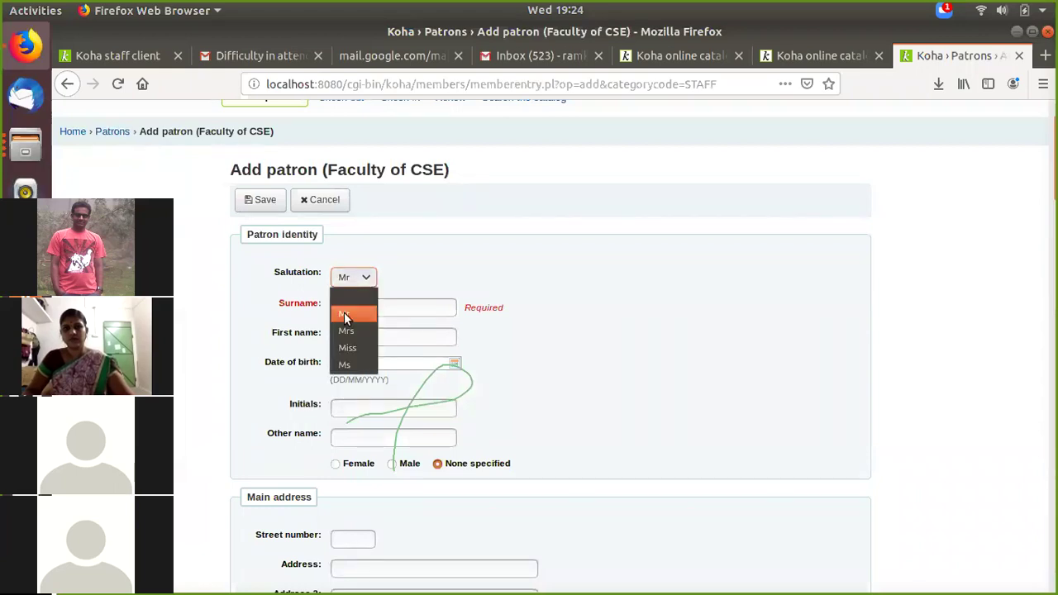
pyautogui.click(343, 314)
pyautogui.click(348, 310)
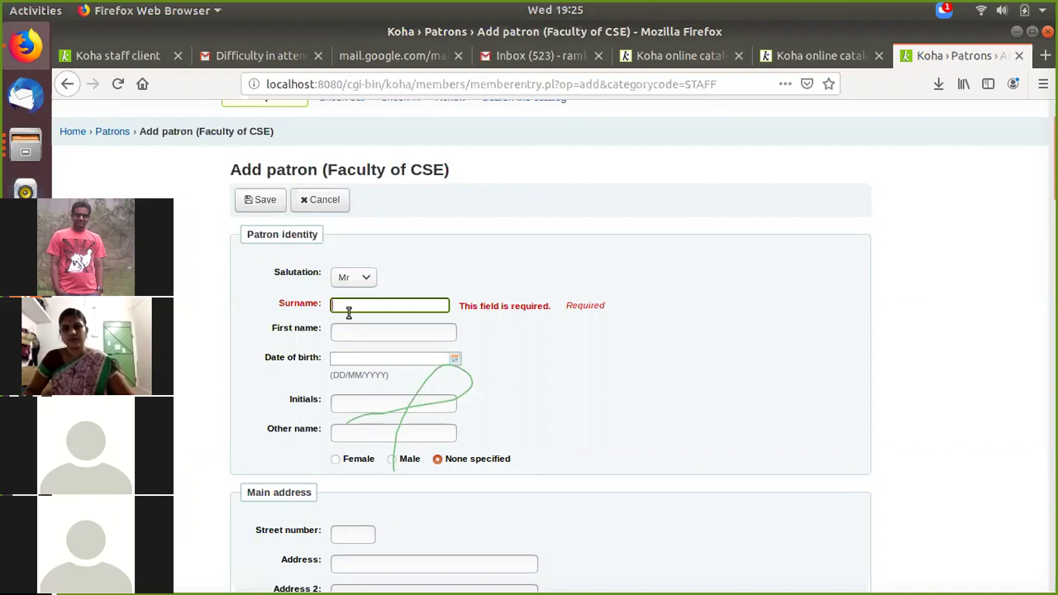
pyautogui.write('Balaji')
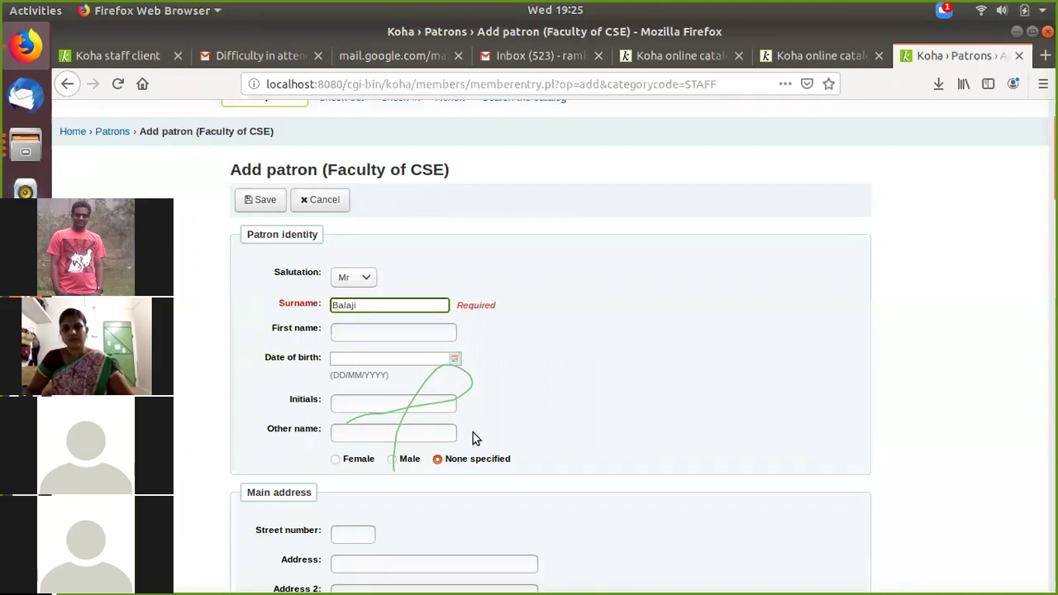
# Step: Set the patron's gender to Male and move down toward Library management
pyautogui.scroll(-2, 473, 432)
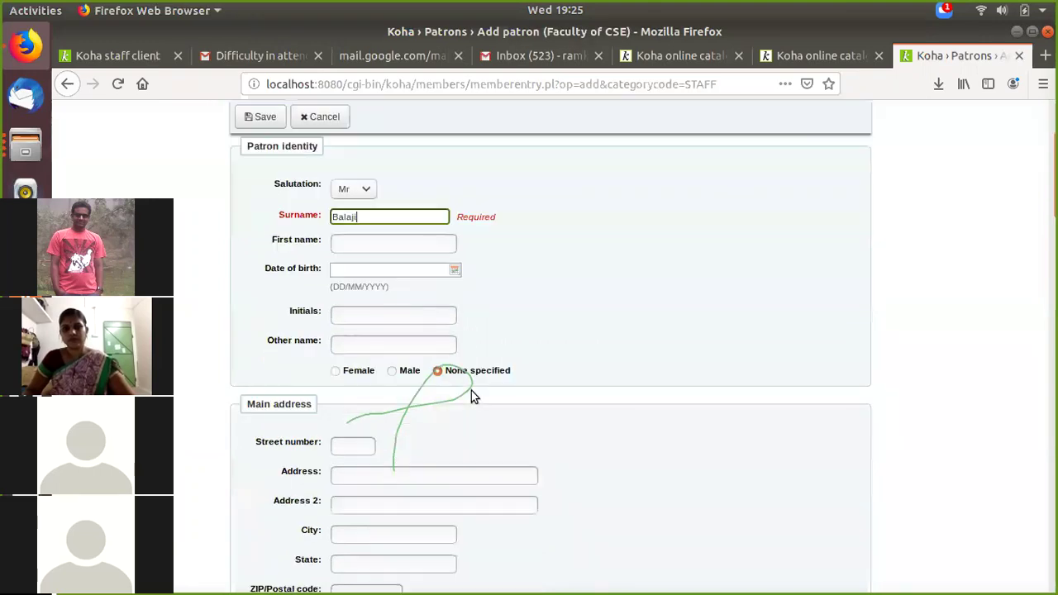
pyautogui.click(392, 372)
pyautogui.scroll(-3, 450, 350)
pyautogui.scroll(-2, 451, 350)
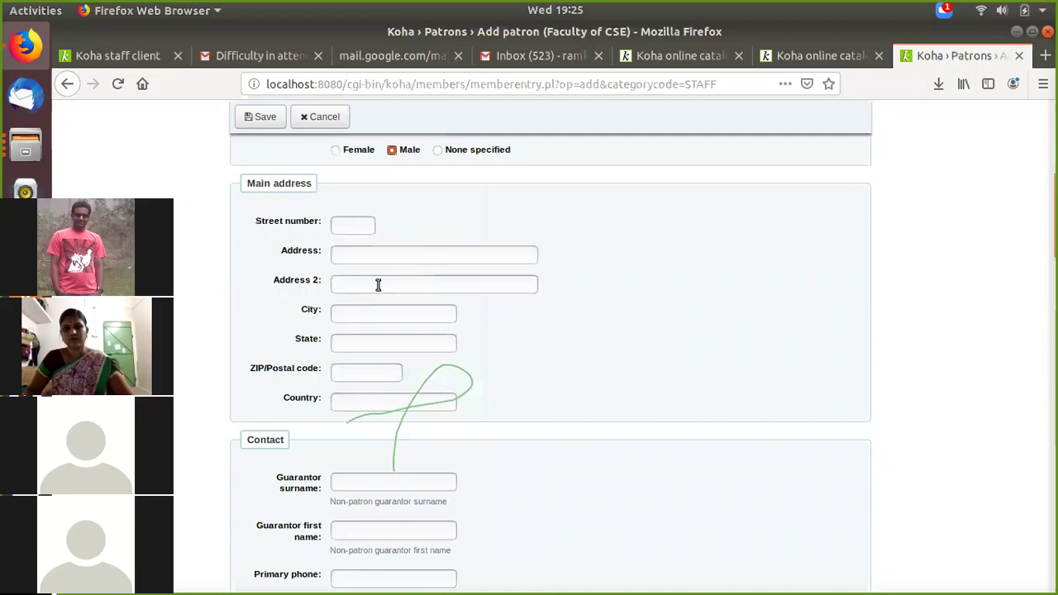
pyautogui.scroll(-6, 378, 286)
pyautogui.scroll(-10, 513, 405)
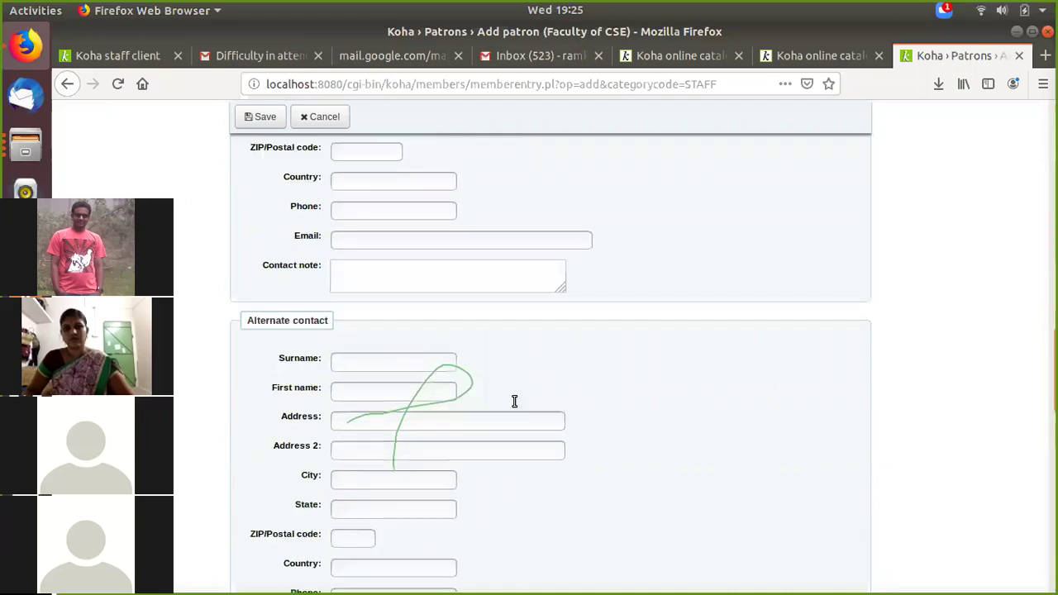
pyautogui.scroll(-7, 514, 401)
# Step: Enter the patron's card number and keep Faculty of CSE as the category
pyautogui.click(419, 373)
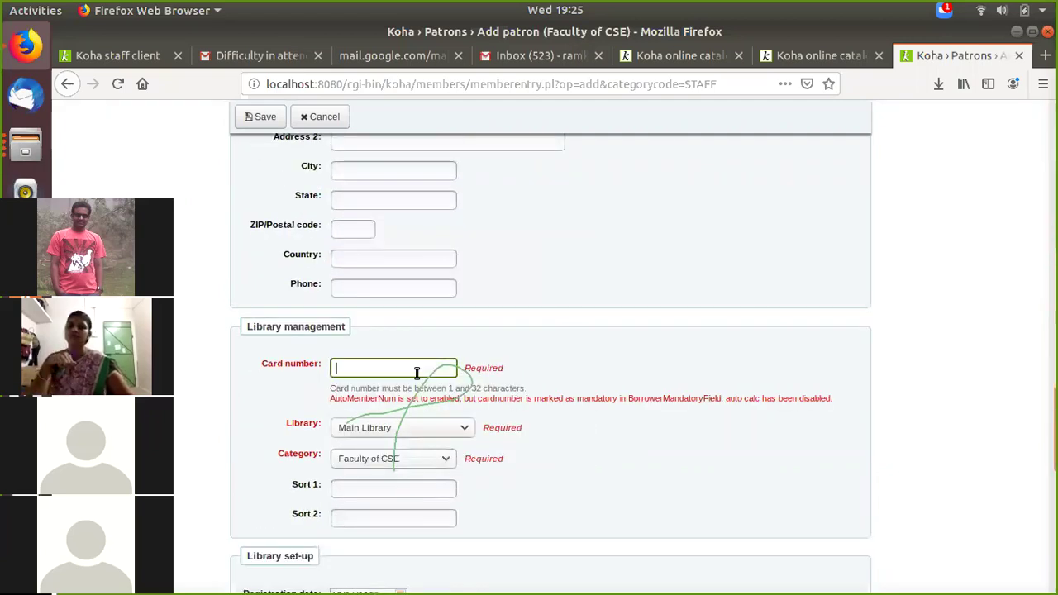
pyautogui.write('345')
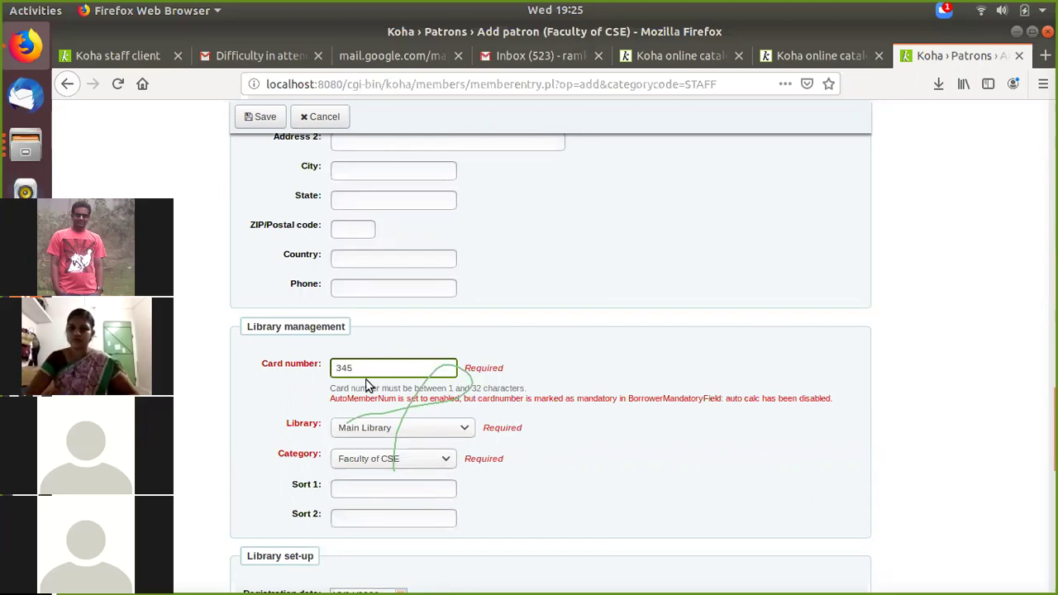
pyautogui.scroll(-1, 372, 372)
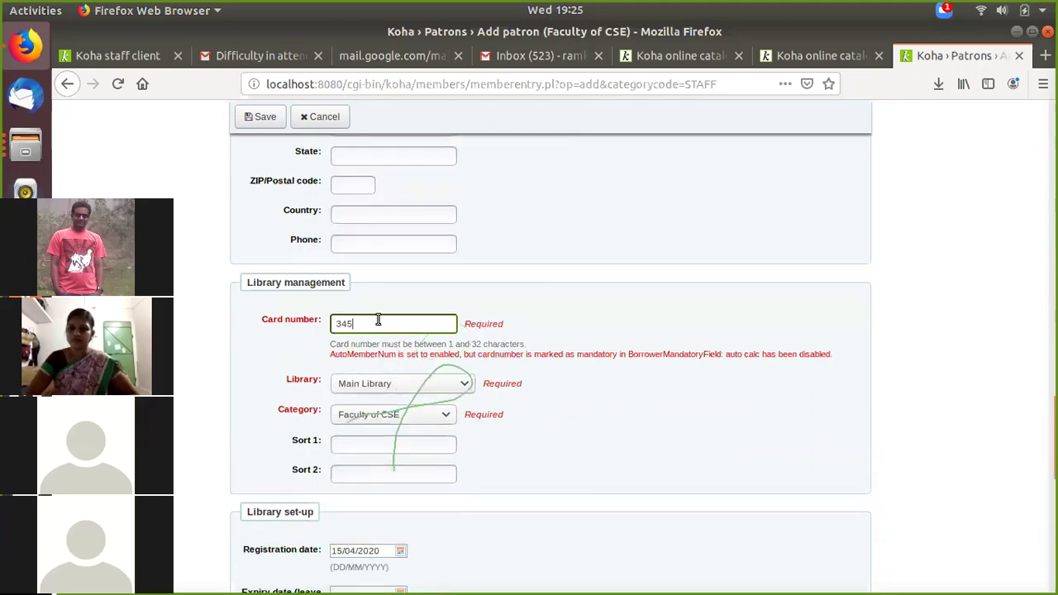
pyautogui.scroll(-1, 398, 349)
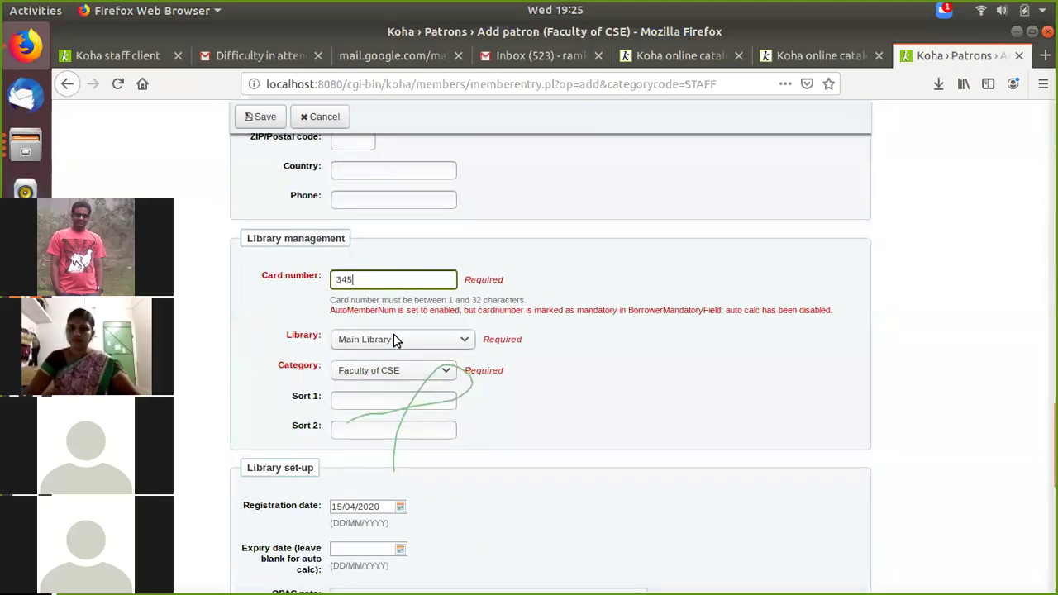
pyautogui.click(405, 371)
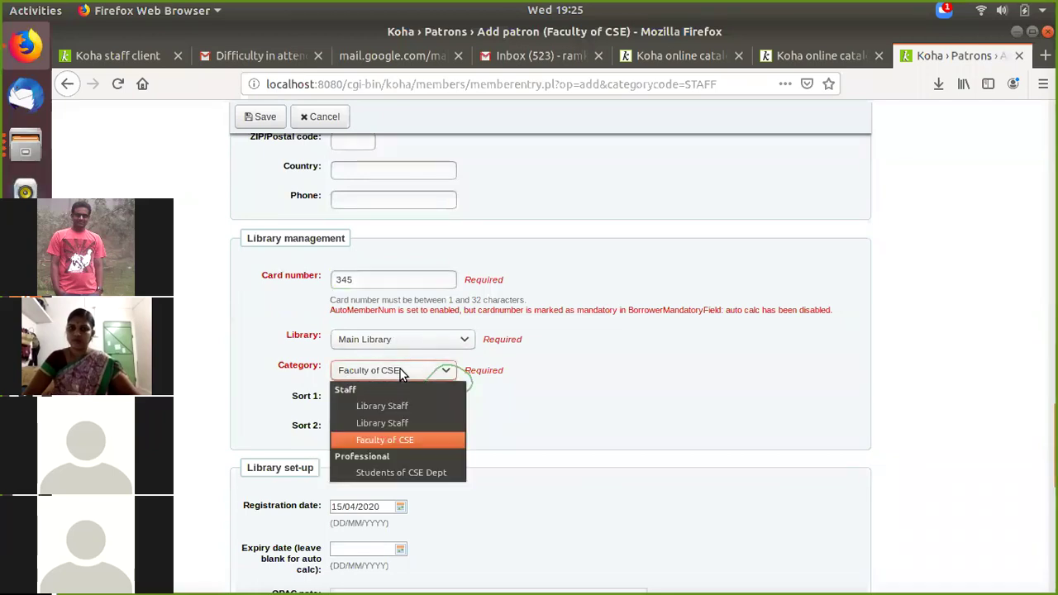
pyautogui.click(405, 439)
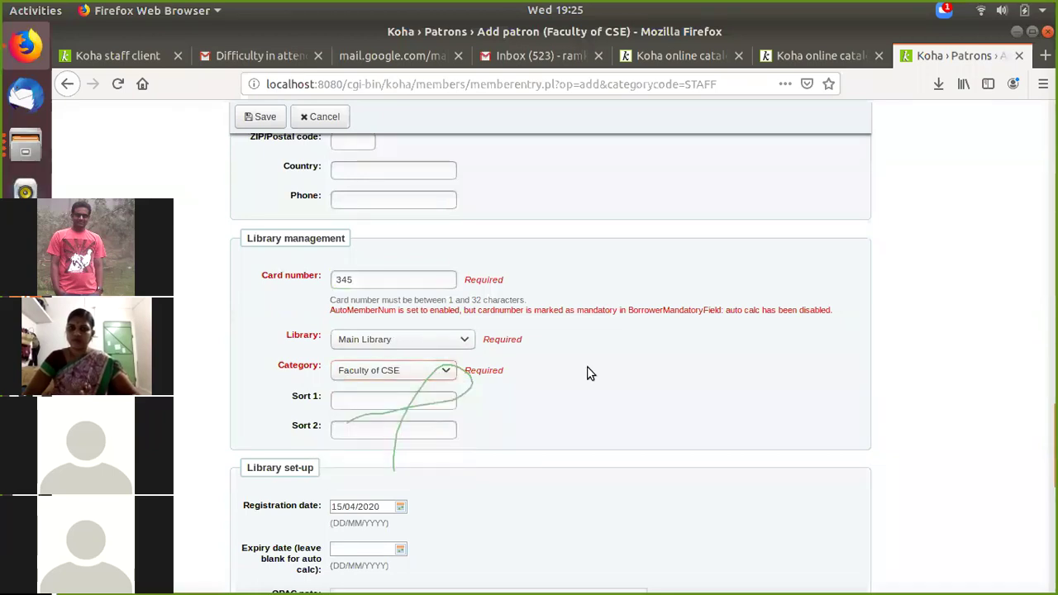
pyautogui.scroll(-3, 587, 371)
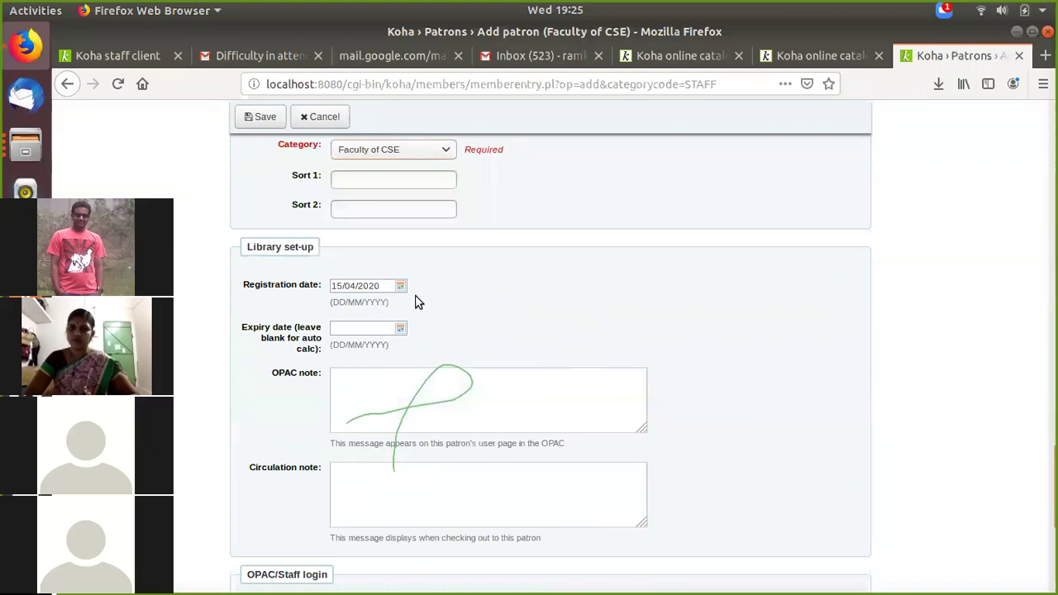
pyautogui.scroll(-2, 499, 271)
pyautogui.scroll(-4, 463, 307)
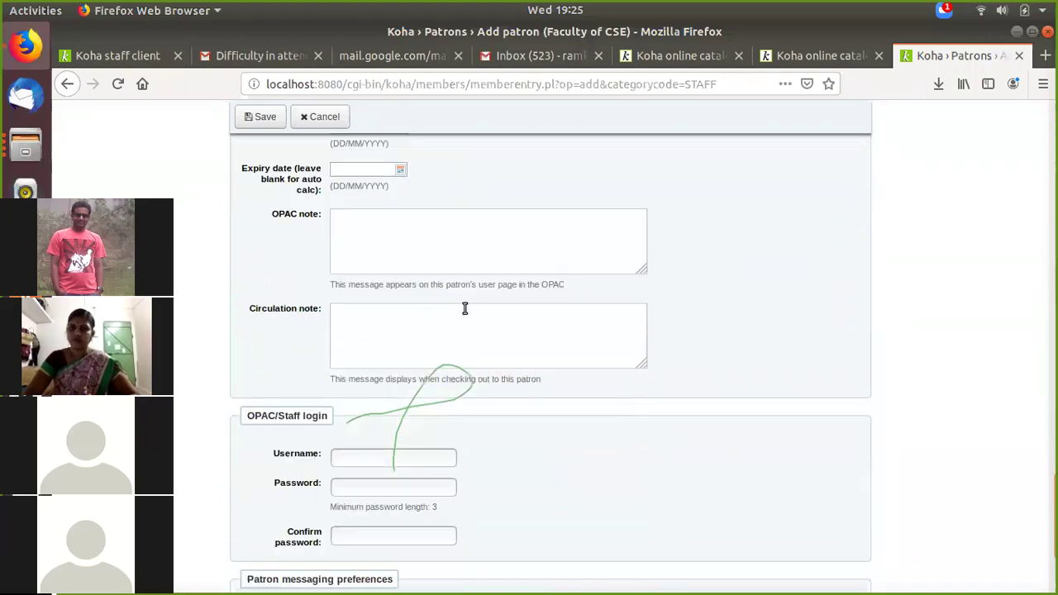
# Step: Fill in the login username, password and confirmation, save the patron, and decline browser password storage
pyautogui.click(398, 353)
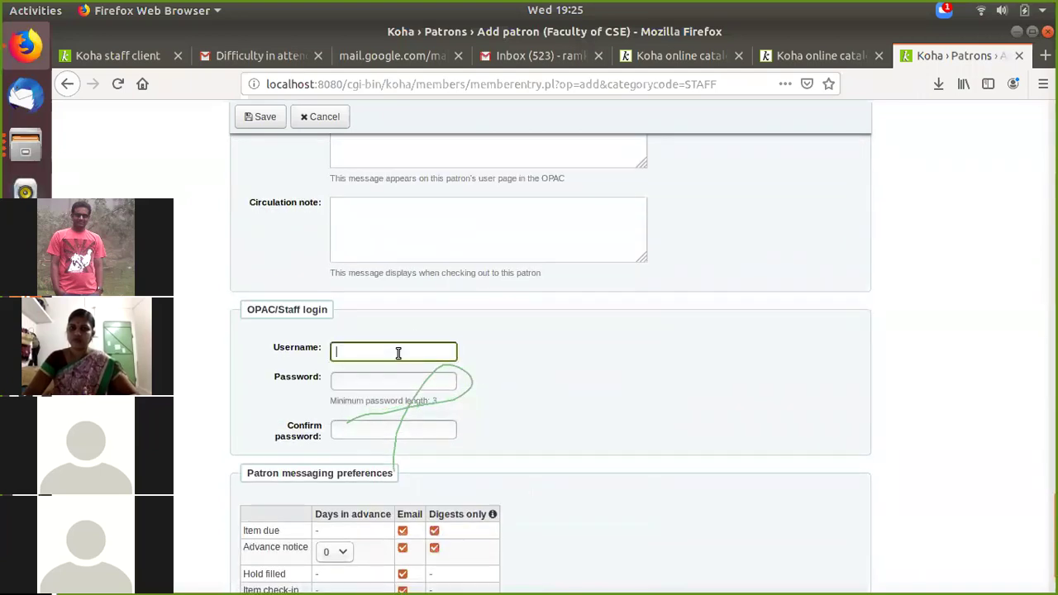
pyautogui.write('ba')
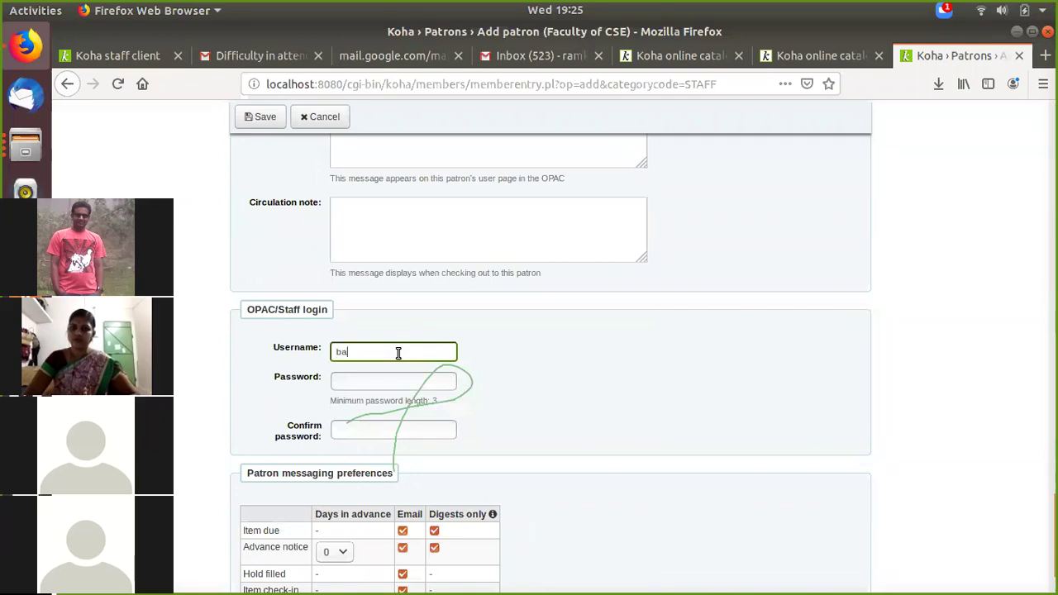
pyautogui.write('laji')
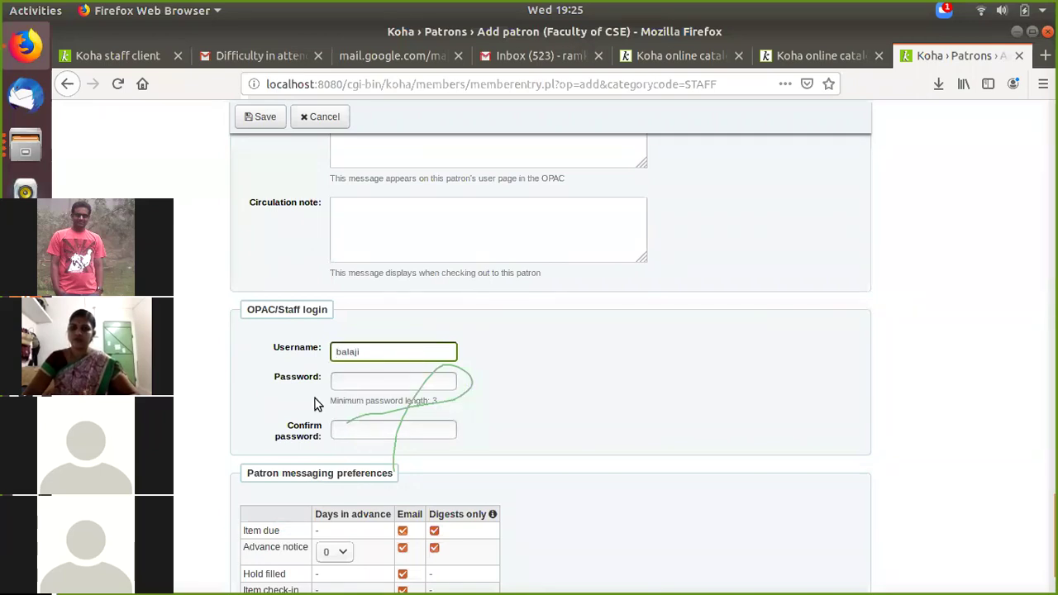
pyautogui.click(344, 379)
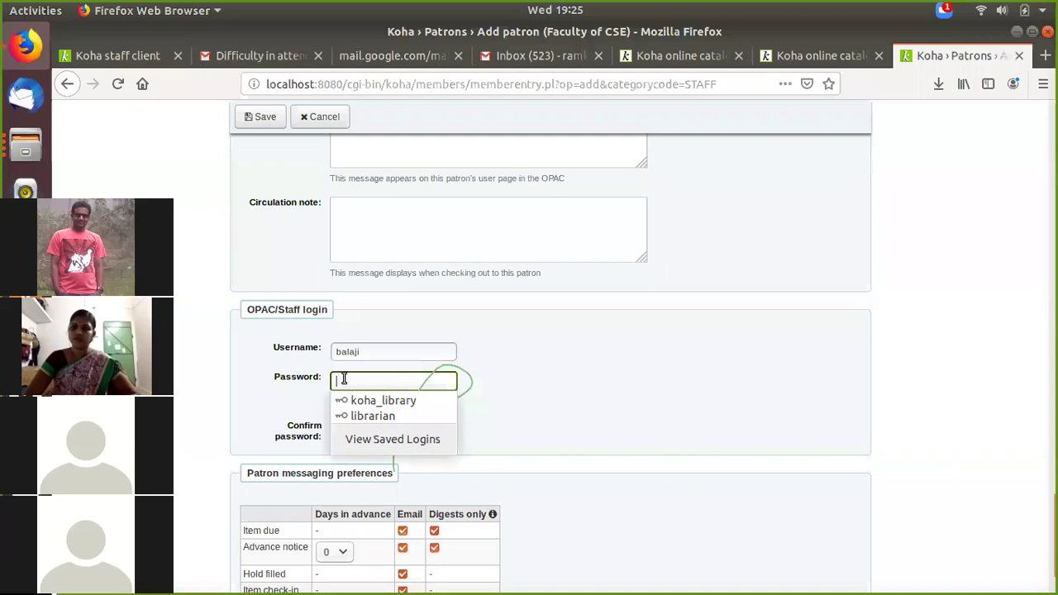
pyautogui.write('123456')
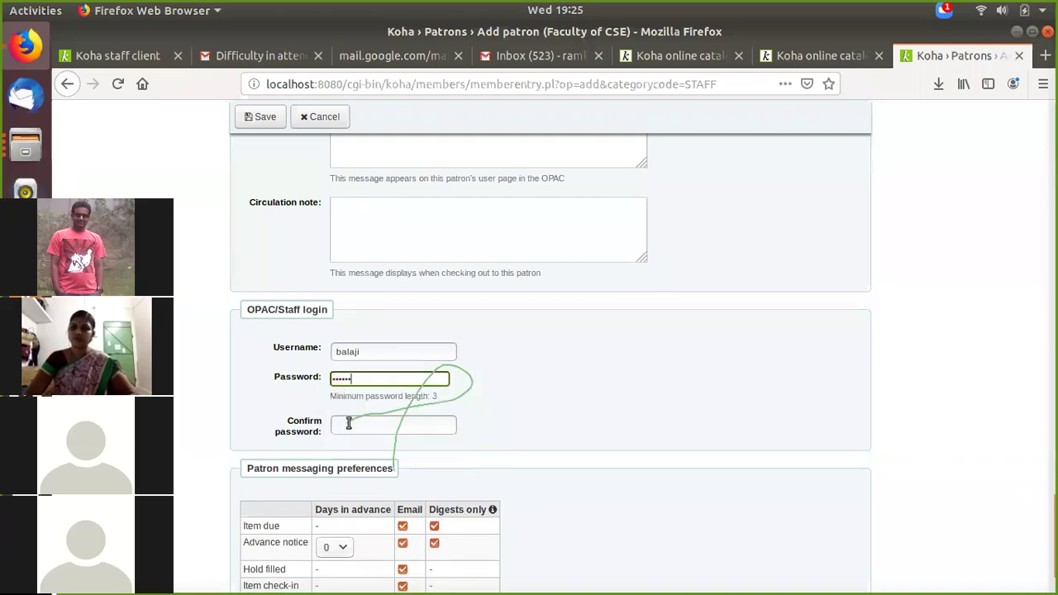
pyautogui.click(348, 424)
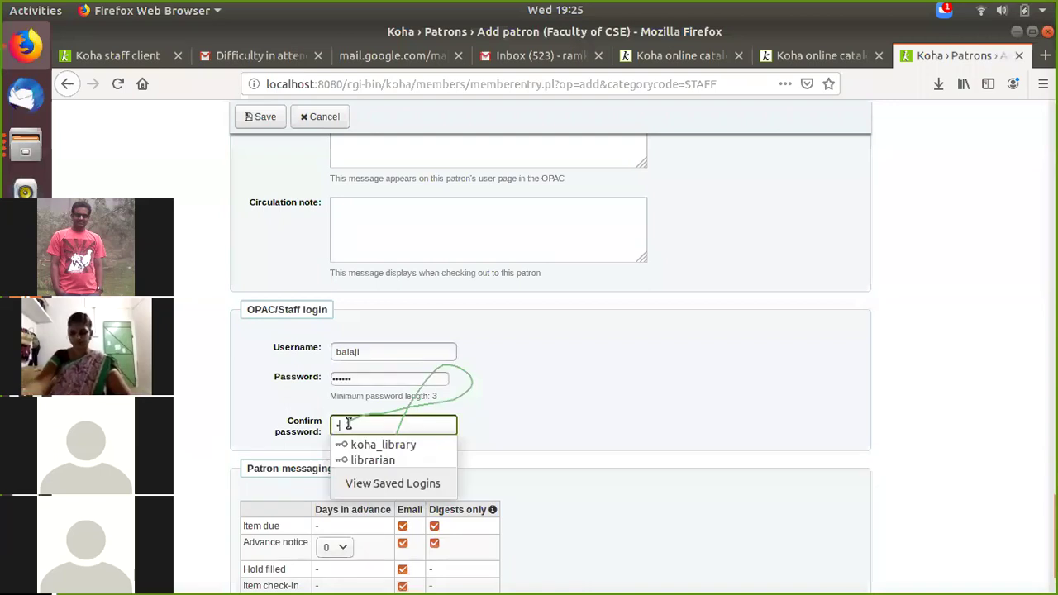
pyautogui.write('123456')
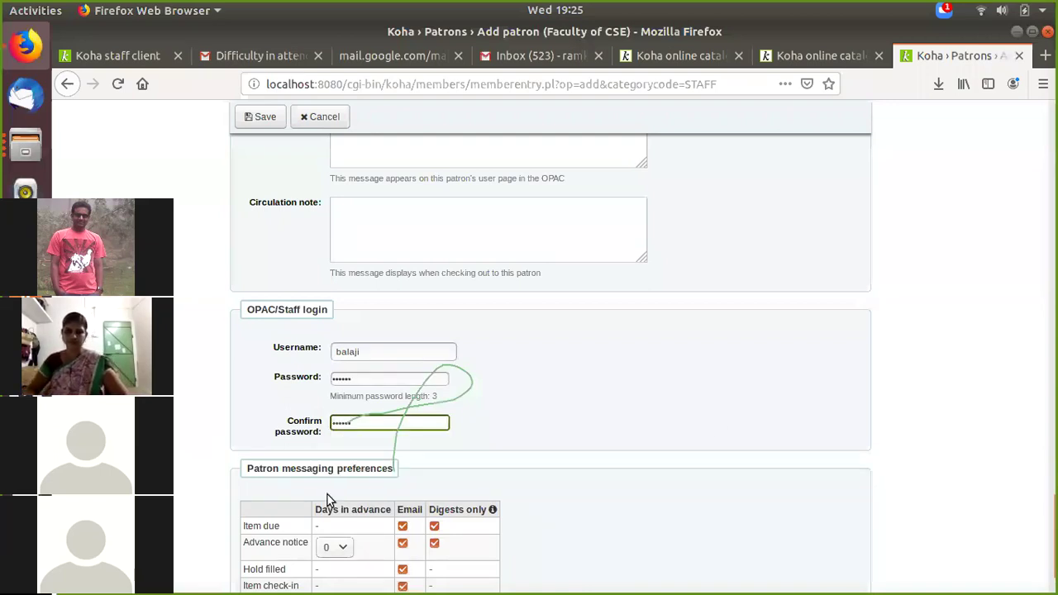
pyautogui.scroll(-2, 322, 462)
pyautogui.scroll(5, 283, 149)
pyautogui.click(266, 117)
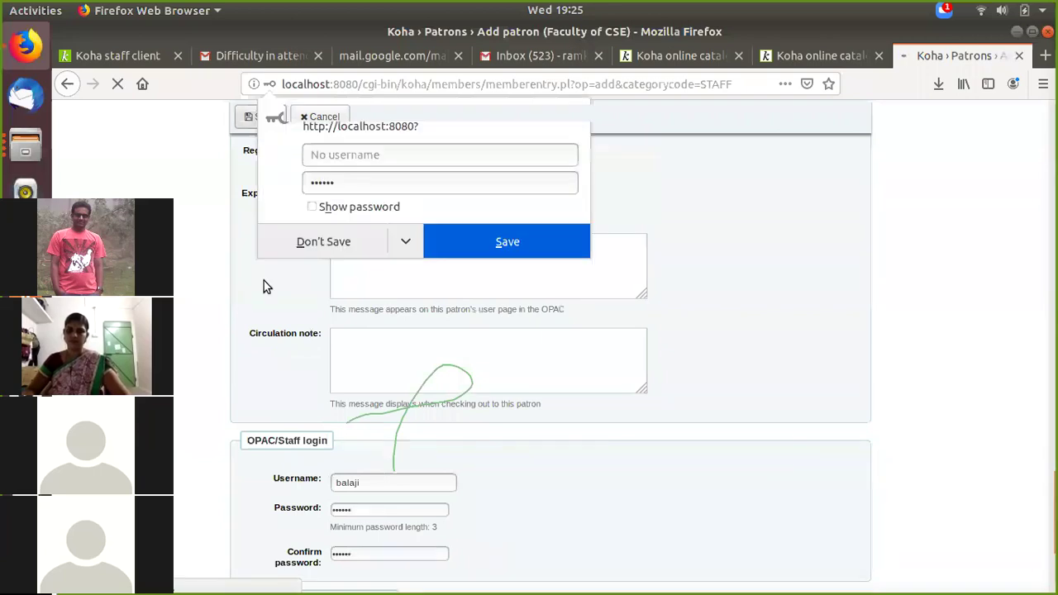
pyautogui.click(310, 240)
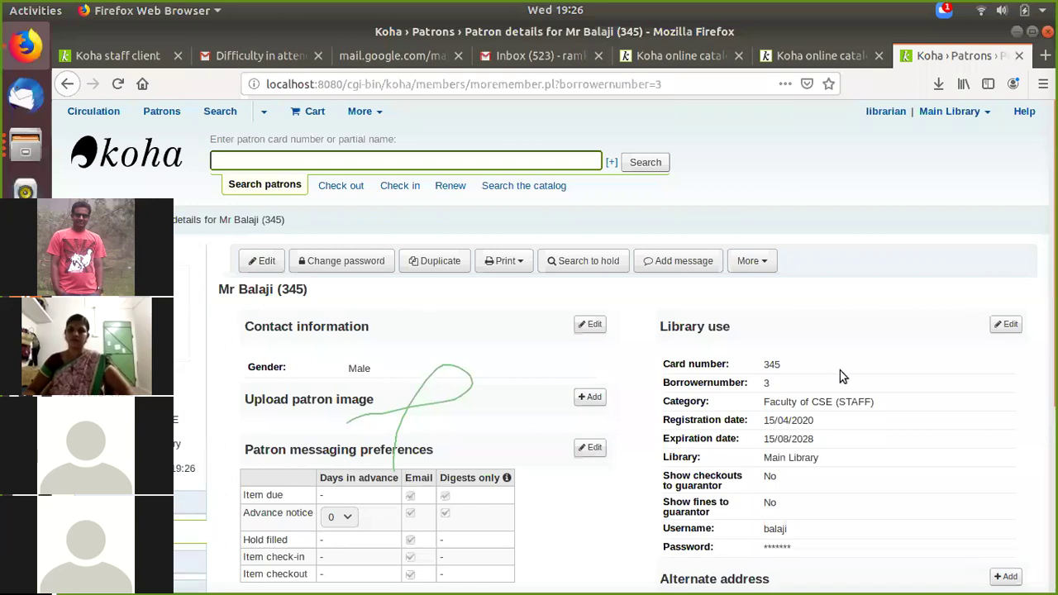
# Step: Review the saved patron's details page showing checkouts, registration and expiry dates
pyautogui.scroll(-2, 840, 376)
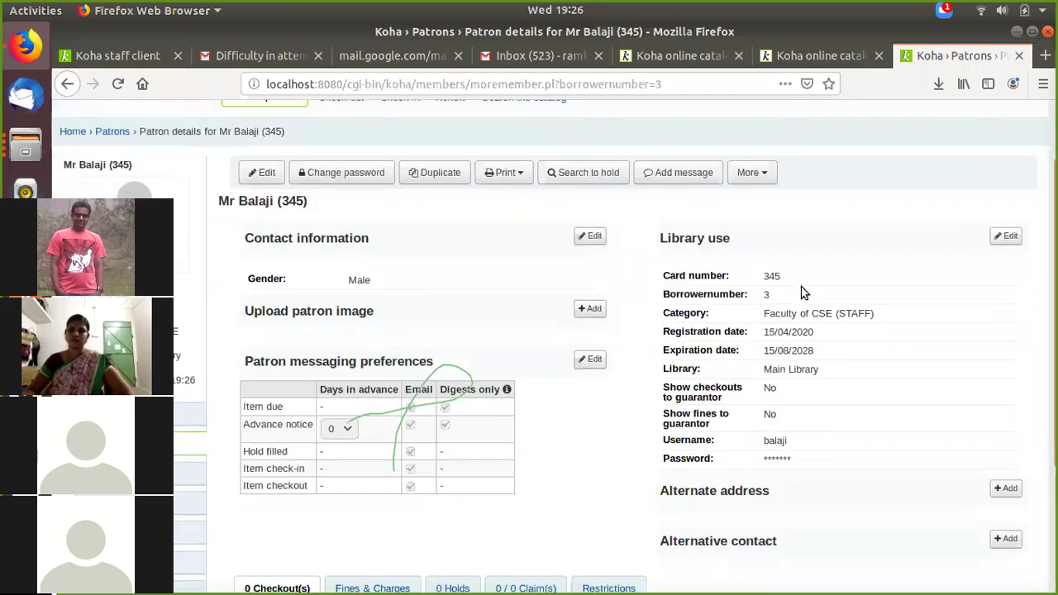
pyautogui.scroll(-1, 243, 457)
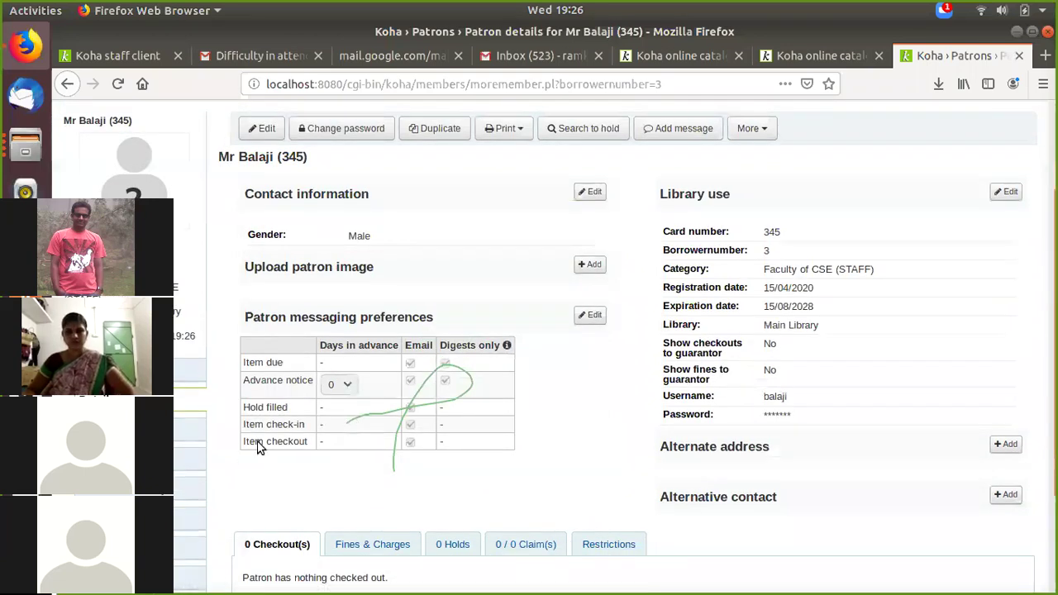
pyautogui.scroll(1, 257, 442)
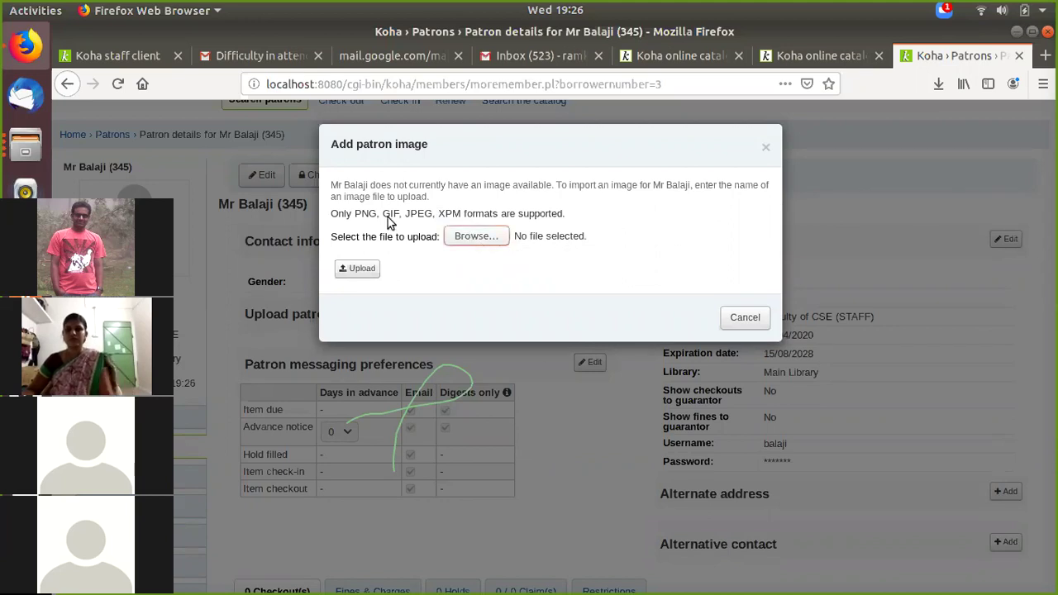
pyautogui.click(476, 236)
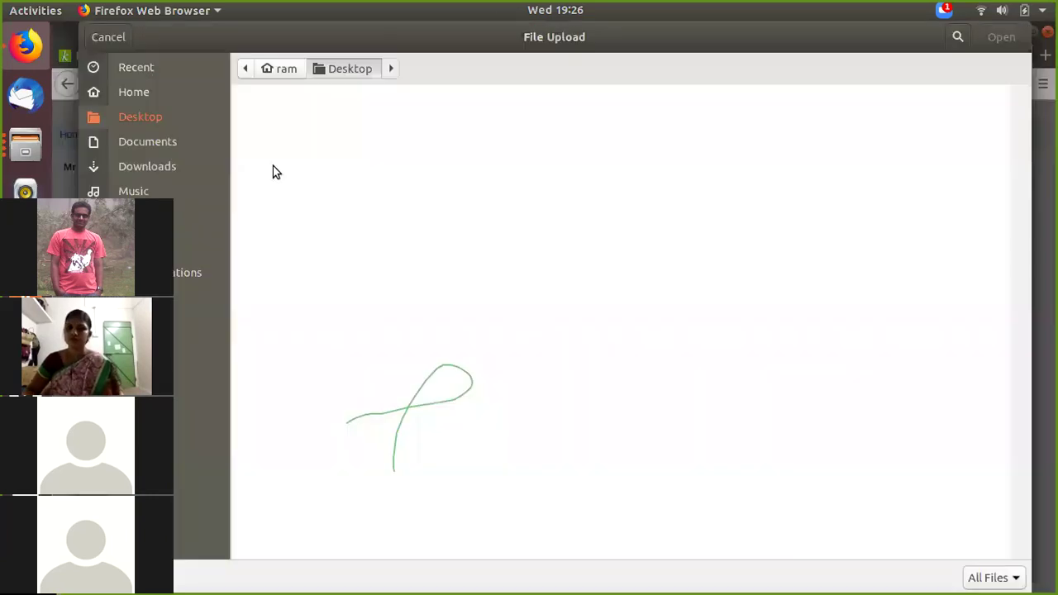
pyautogui.click(172, 214)
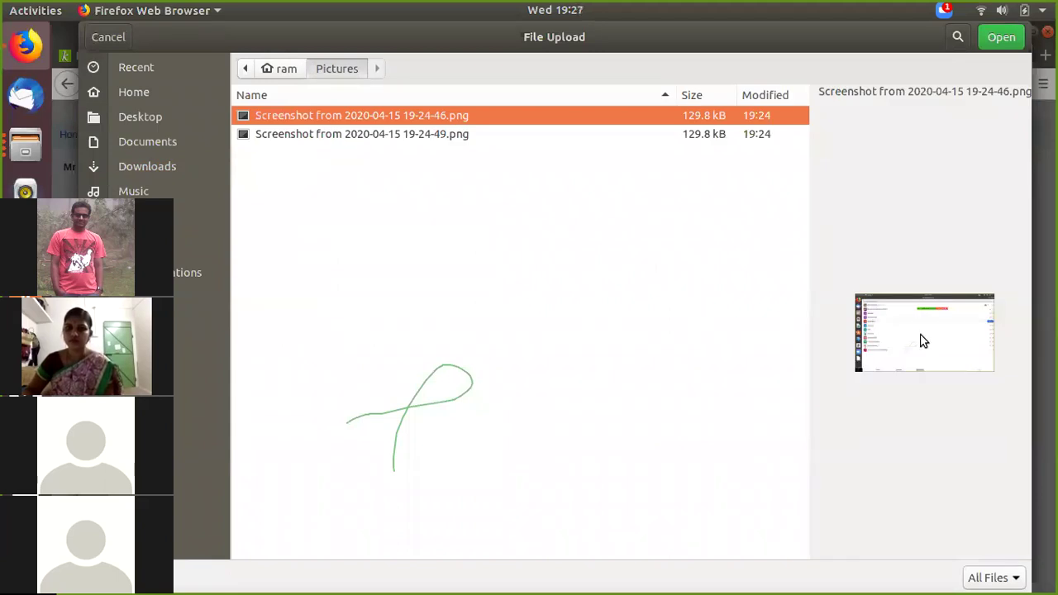
pyautogui.click(420, 135)
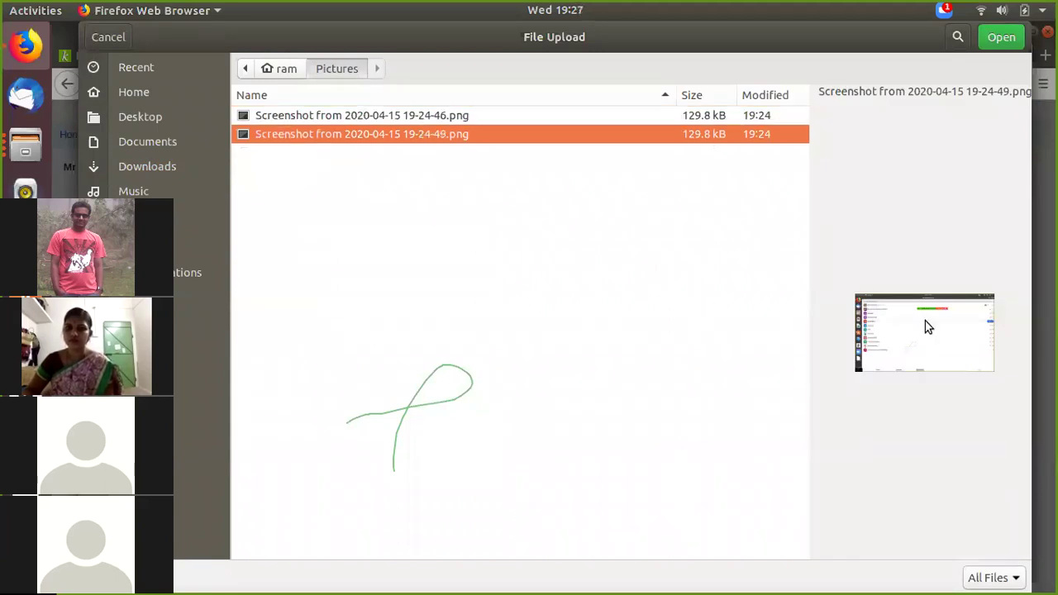
pyautogui.click(999, 37)
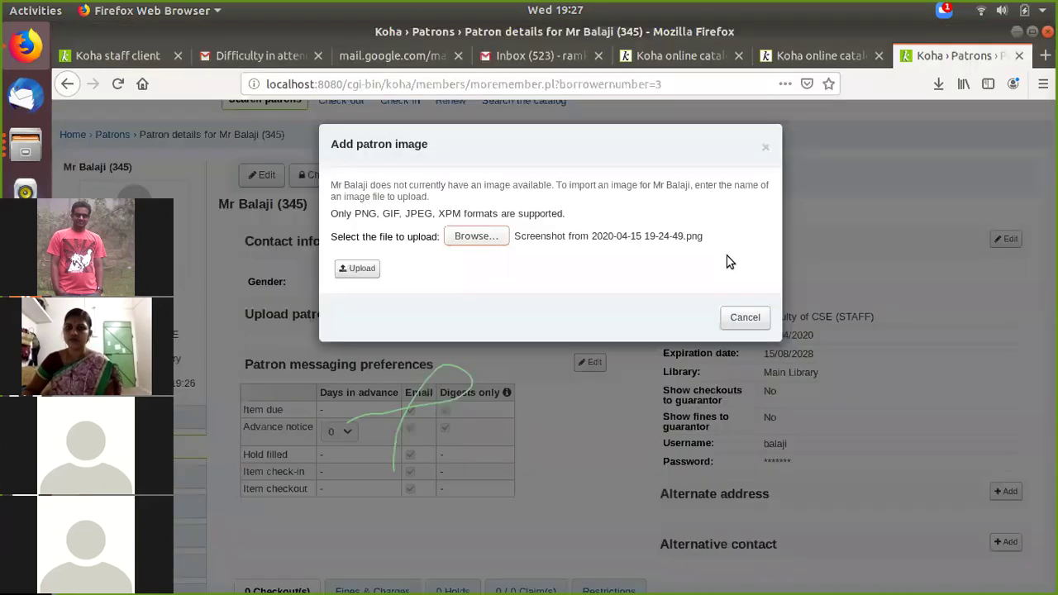
pyautogui.click(357, 268)
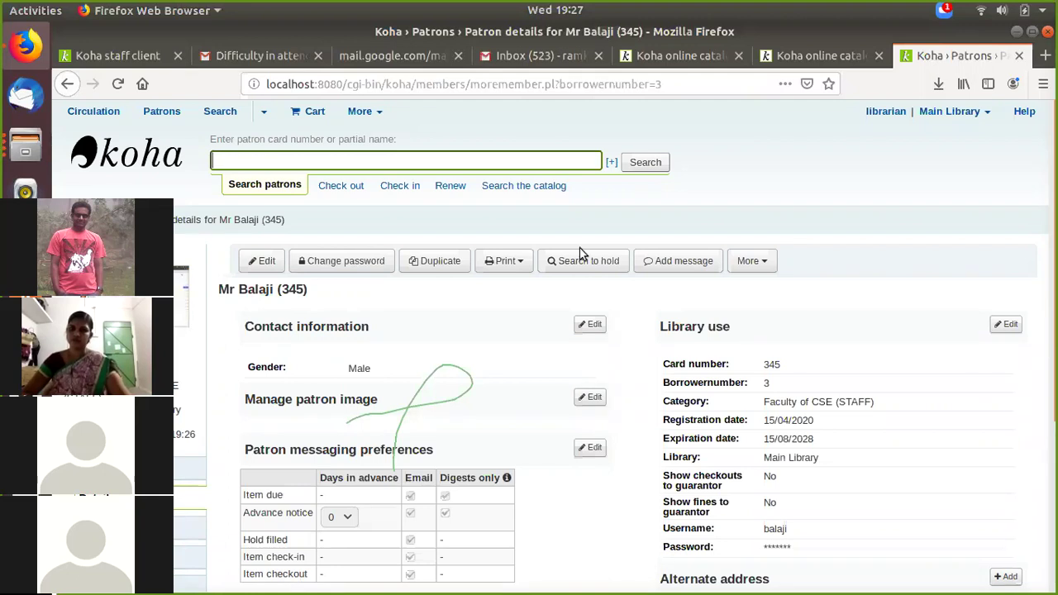
# Step: Check the updated patron page, then go to the OPAC login page
pyautogui.scroll(-3, 655, 372)
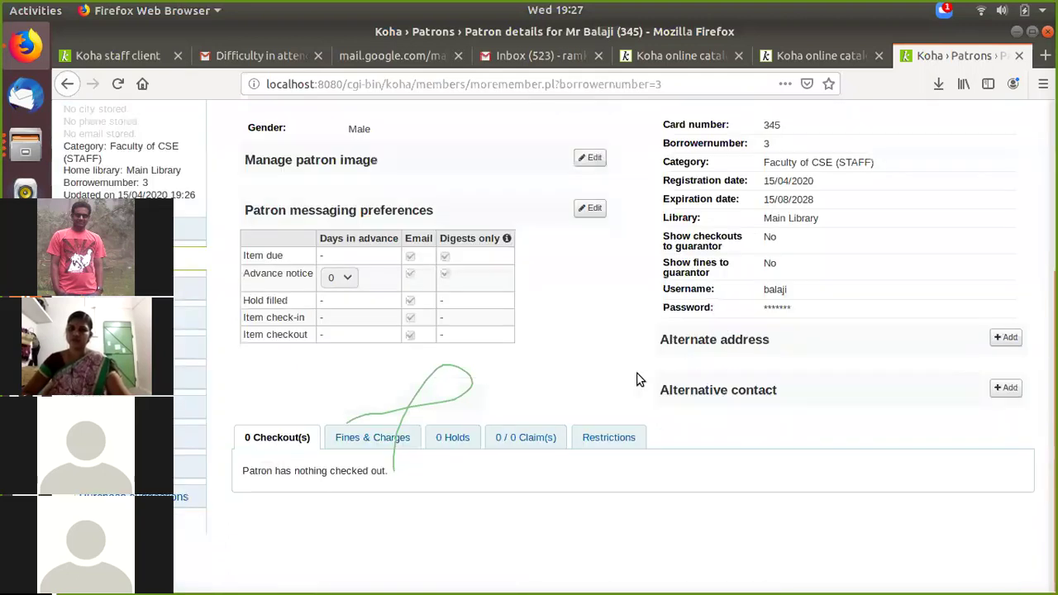
pyautogui.scroll(3, 902, 315)
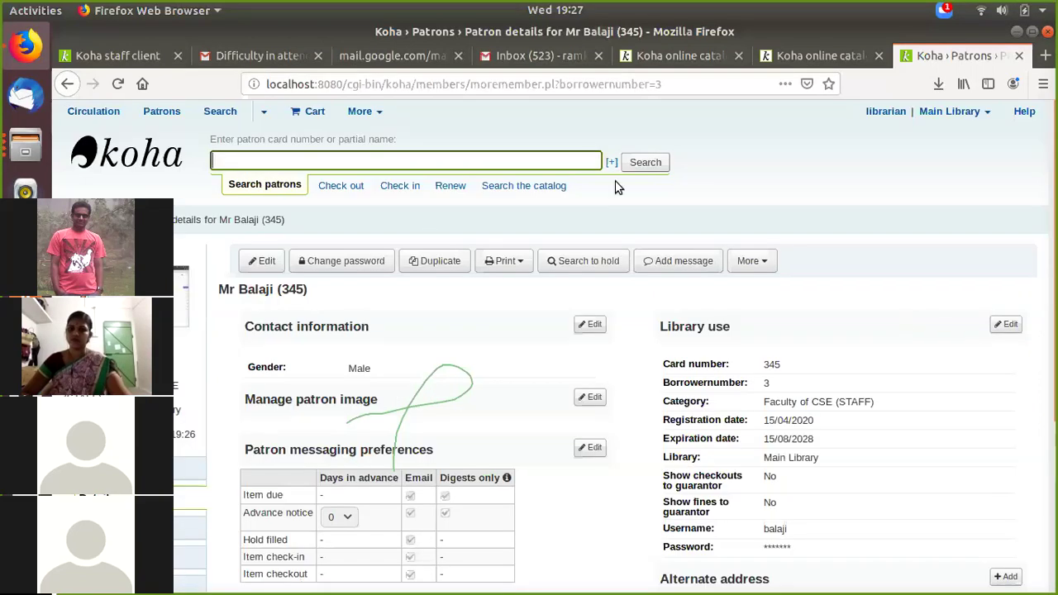
pyautogui.click(803, 52)
# Step: Log in to the OPAC with the new patron's username and password, declining browser password saving
pyautogui.click(857, 340)
pyautogui.press('BackSpace')
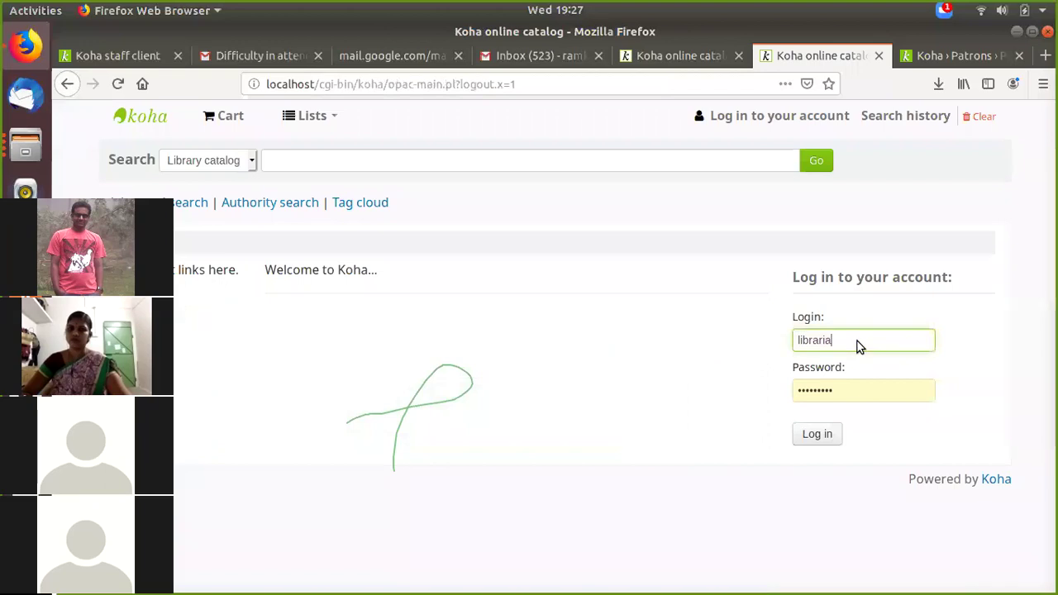
pyautogui.press('BackSpace')
pyautogui.press('BackSpace')
pyautogui.press('BackSpace')
pyautogui.press('BackSpace')
pyautogui.press('BackSpace')
pyautogui.press('BackSpace')
pyautogui.press('BackSpace')
pyautogui.press('BackSpace')
pyautogui.write('balaji')
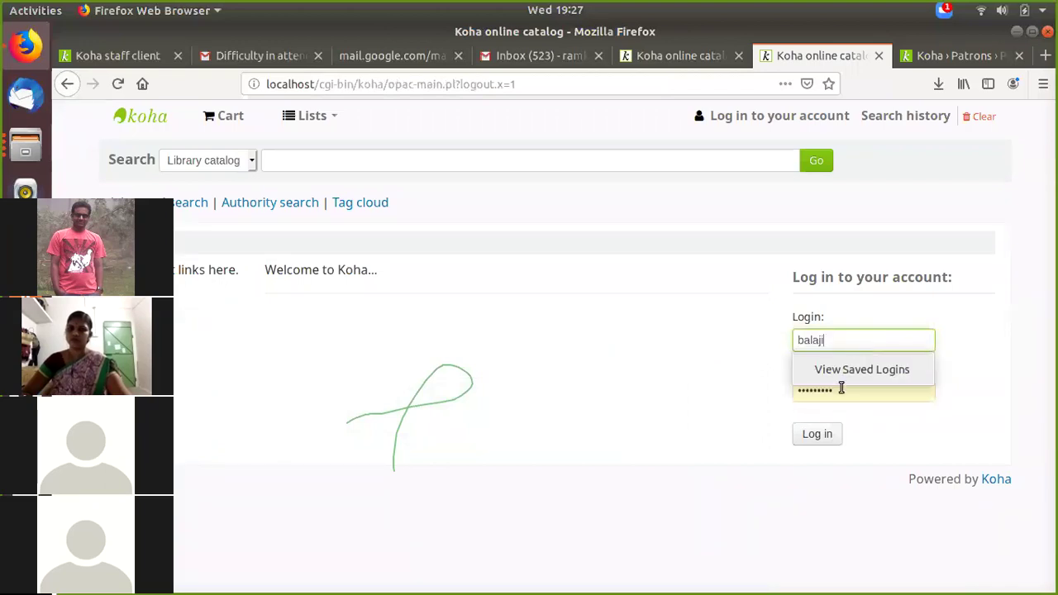
pyautogui.click(841, 389)
pyautogui.hotkey('ctrl', 'a')
pyautogui.press('BackSpace')
pyautogui.write('balaji')
pyautogui.click(816, 440)
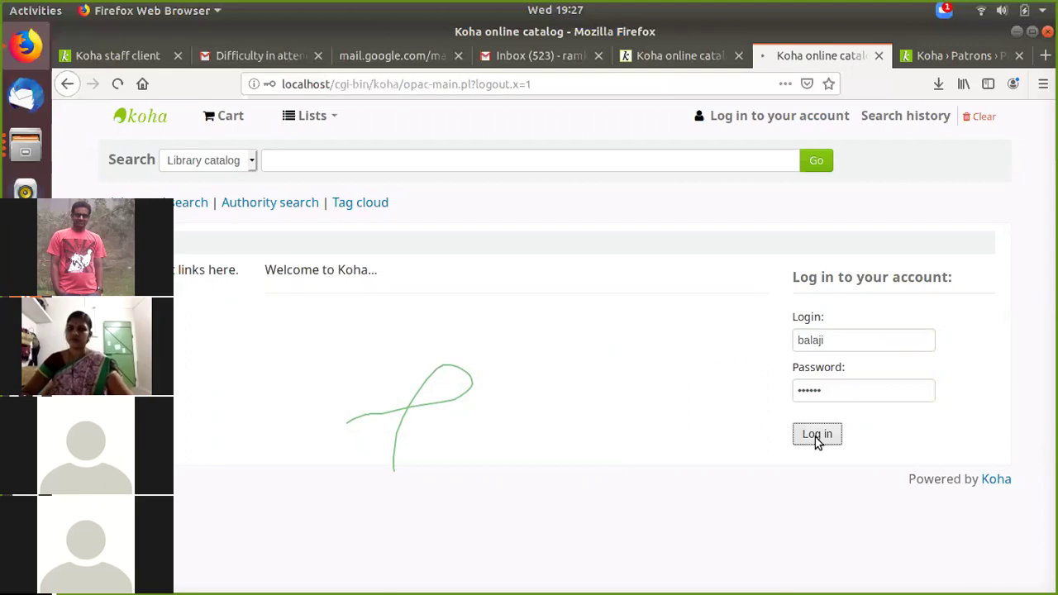
pyautogui.click(300, 246)
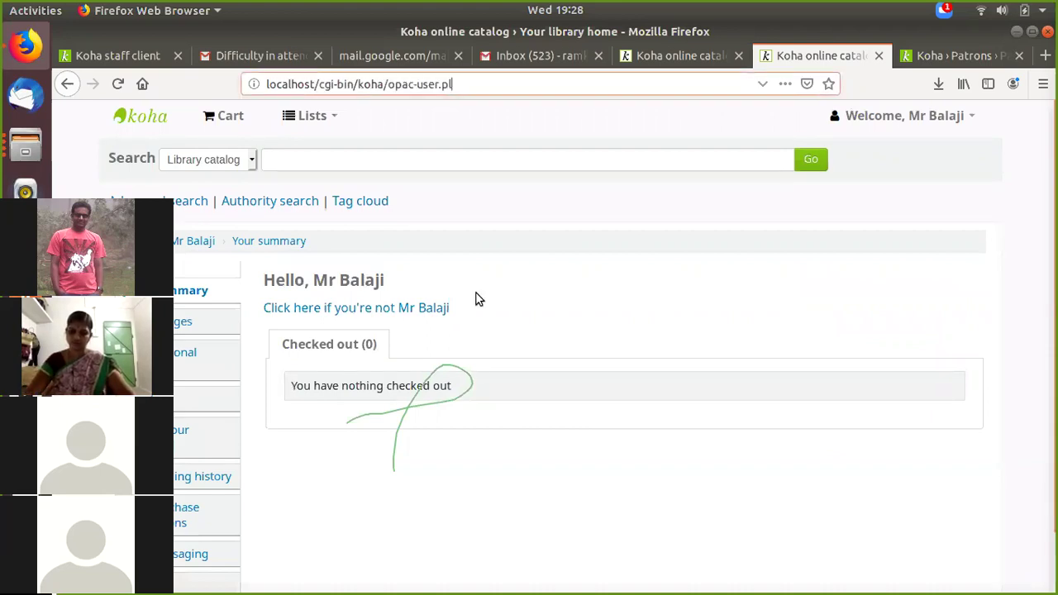
pyautogui.scroll(-2, 453, 368)
# Step: Open Change your password, type then erase a new password, and return there via the home page
pyautogui.click(176, 365)
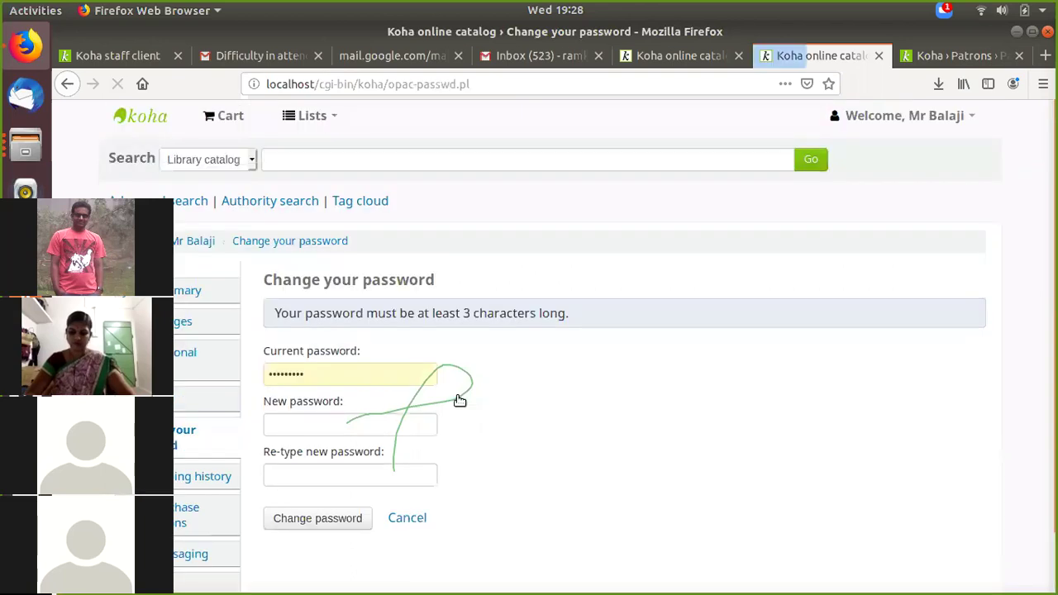
pyautogui.click(299, 423)
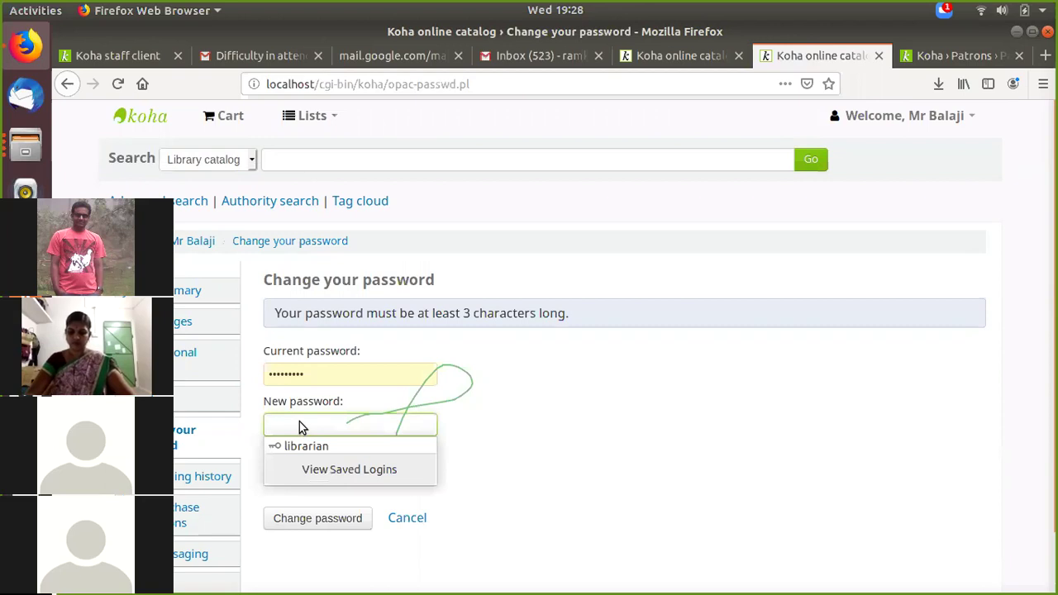
pyautogui.write('•••••')
pyautogui.press('BackSpace')
pyautogui.press('BackSpace')
pyautogui.press('BackSpace')
pyautogui.press('BackSpace')
pyautogui.press('BackSpace')
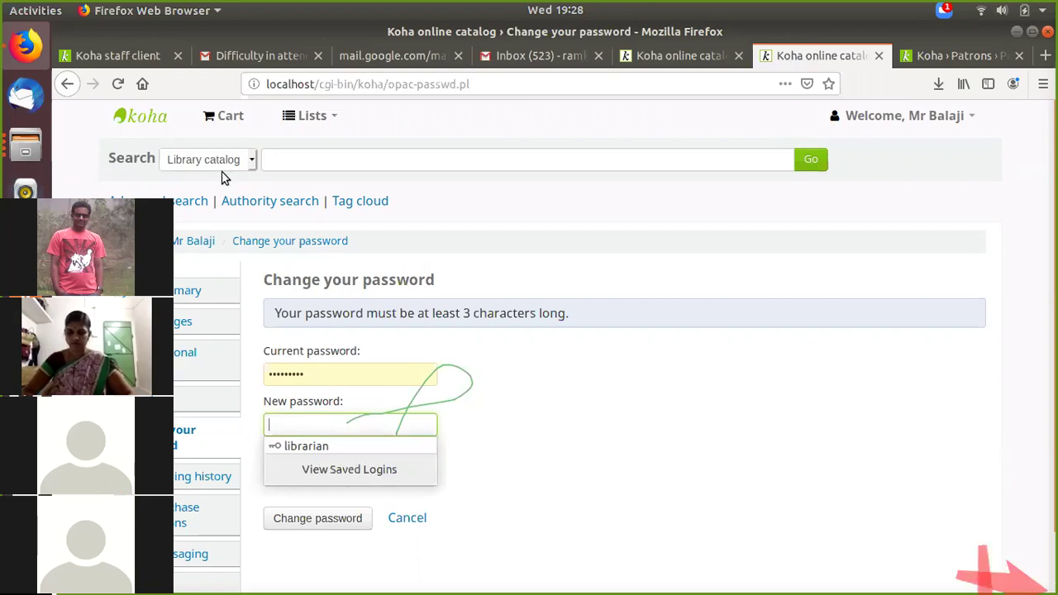
pyautogui.press('Escape')
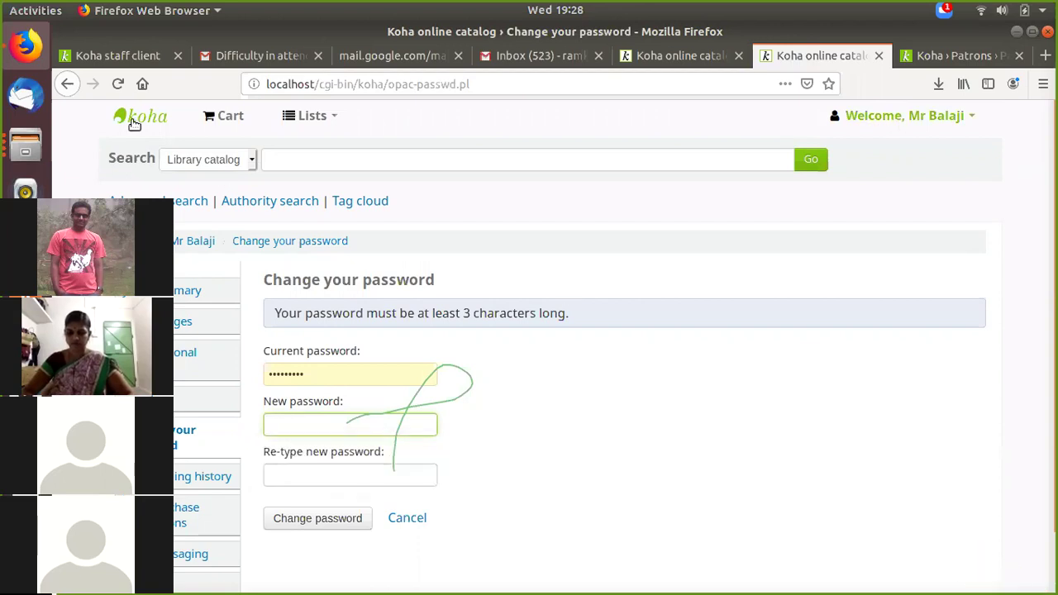
pyautogui.click(136, 123)
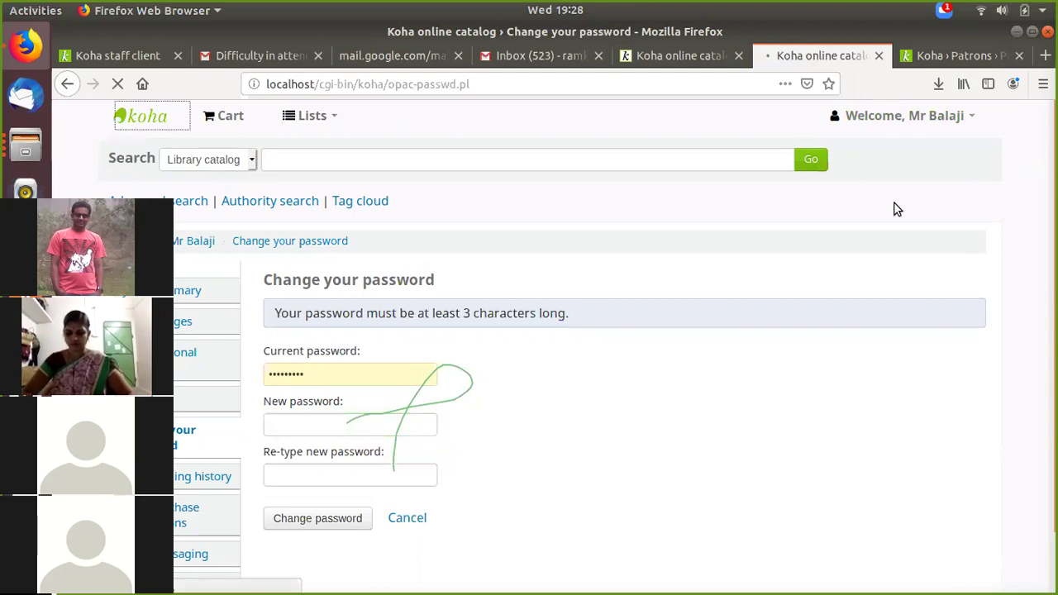
pyautogui.click(266, 246)
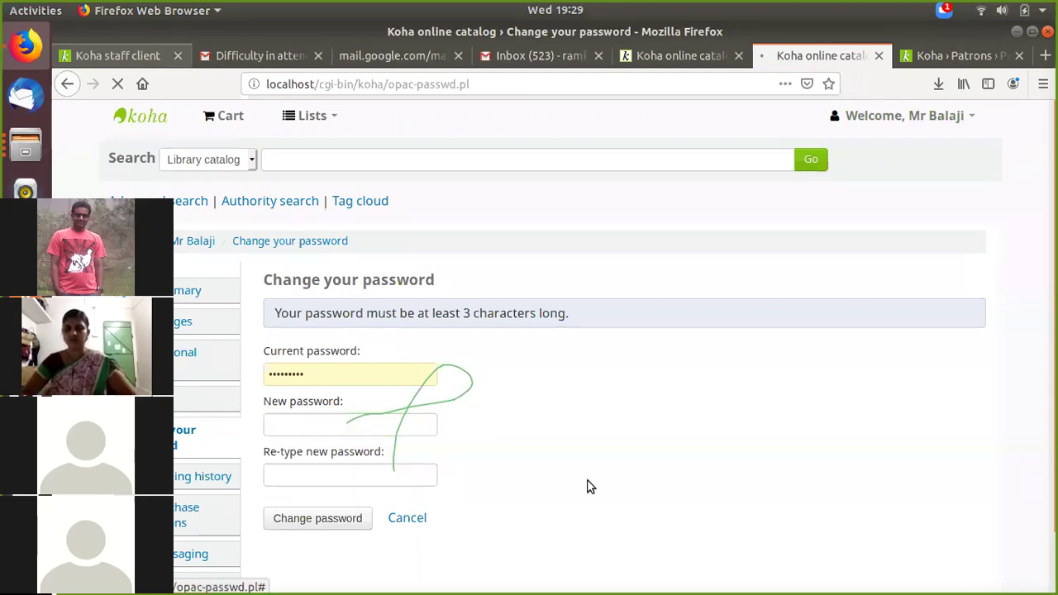
# Step: Look over the staff client home page, then return to the OPAC catalogue home page
pyautogui.hotkey('alt', '1')
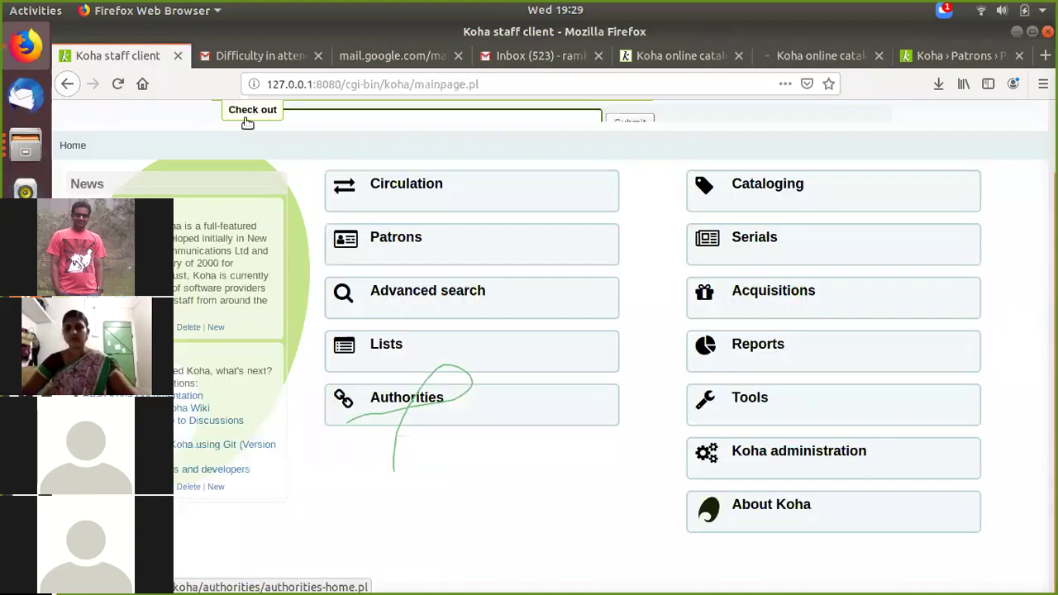
pyautogui.scroll(2, 216, 279)
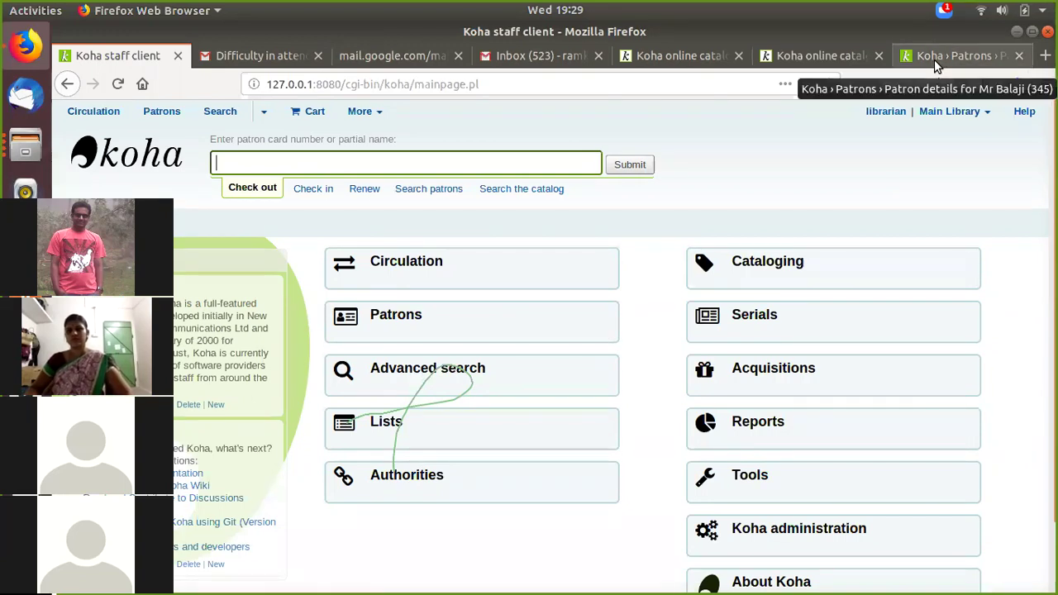
pyautogui.click(822, 56)
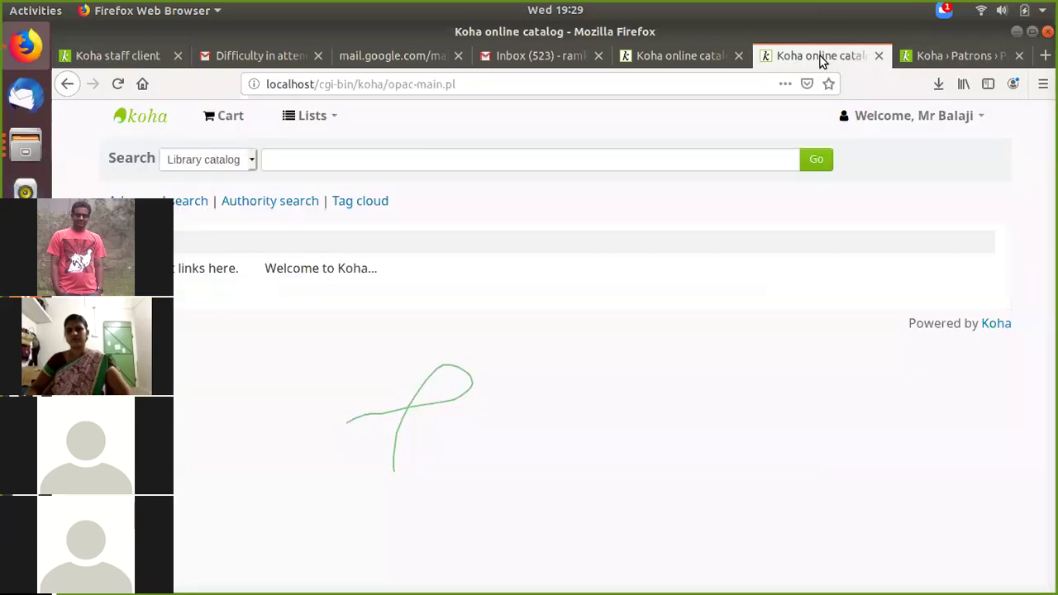
pyautogui.click(24, 147)
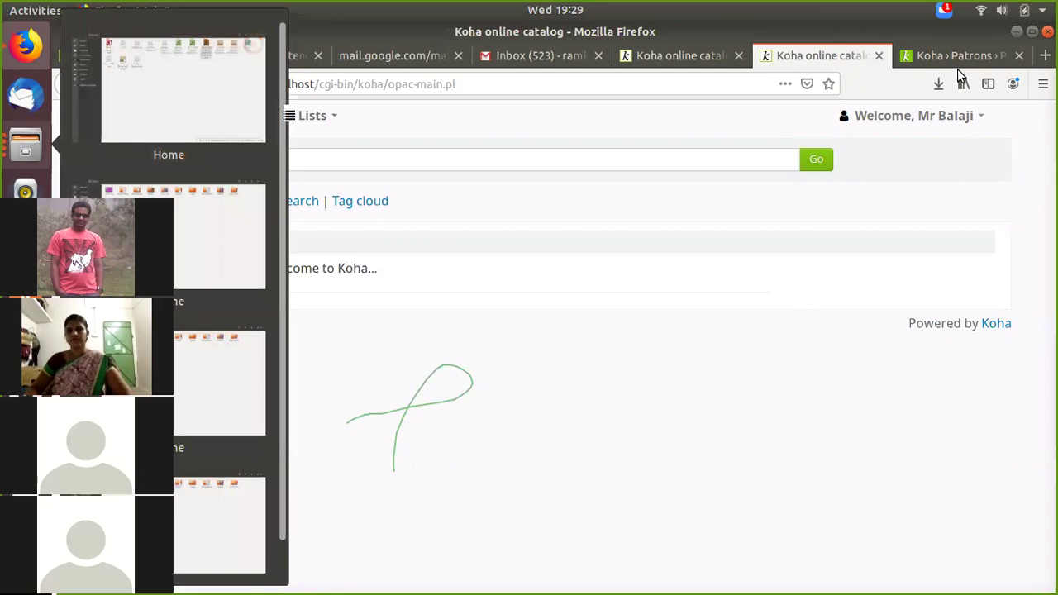
pyautogui.click(952, 80)
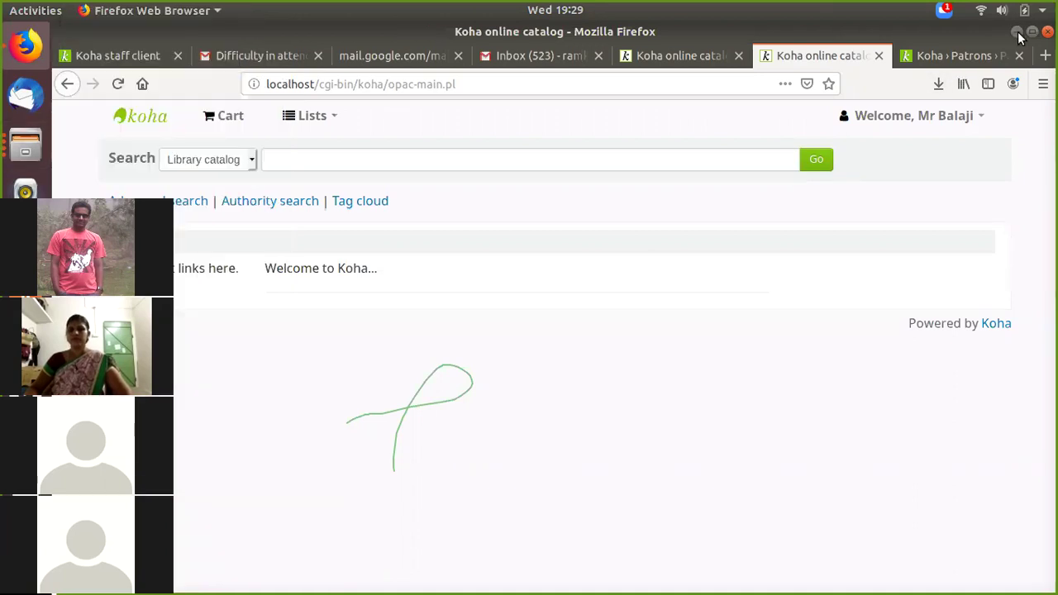
# Step: Minimise Firefox, complete LibreOffice recovery of 2.csv, book.xlsx and stock 5537, and bring Calc forward
pyautogui.click(1018, 33)
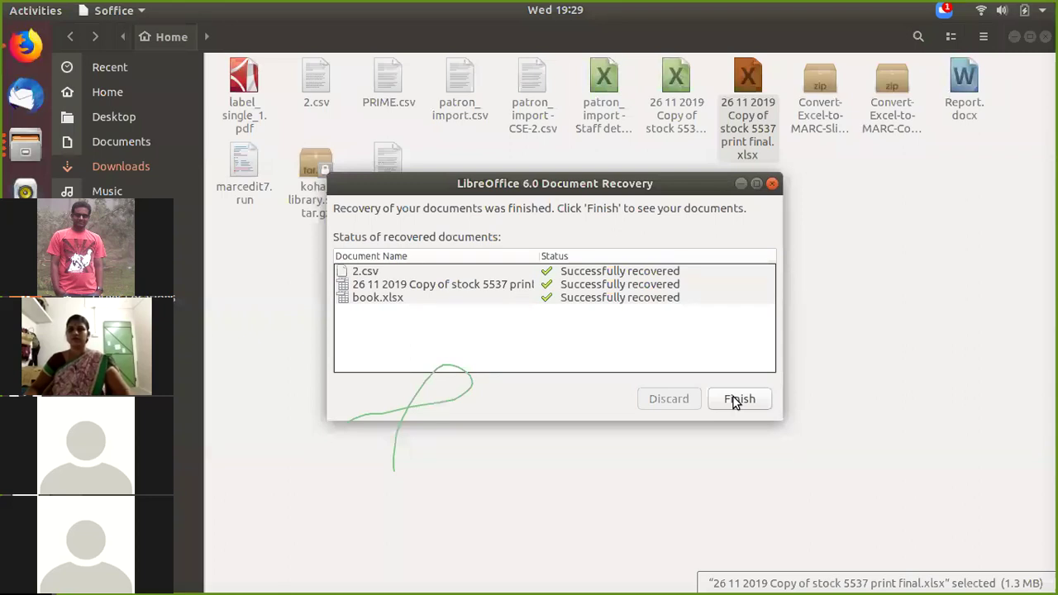
pyautogui.click(734, 401)
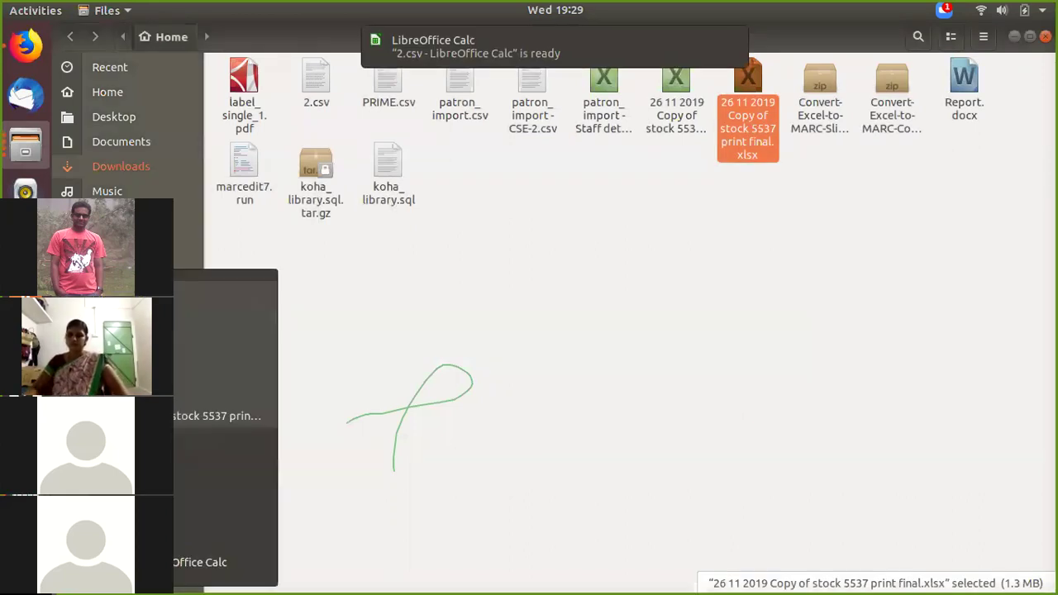
pyautogui.moveTo(172, 233)
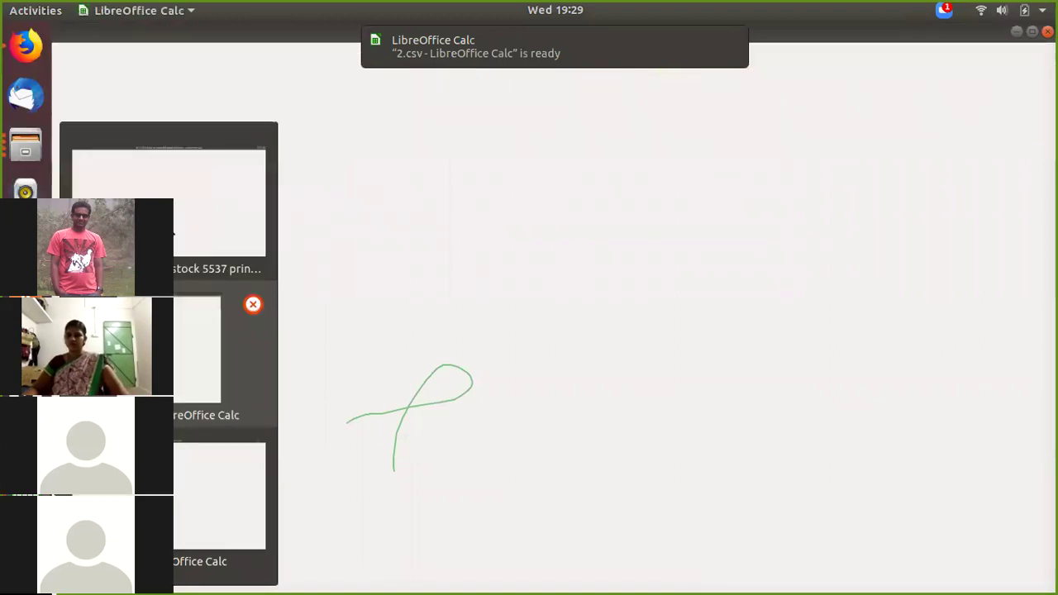
pyautogui.click(254, 318)
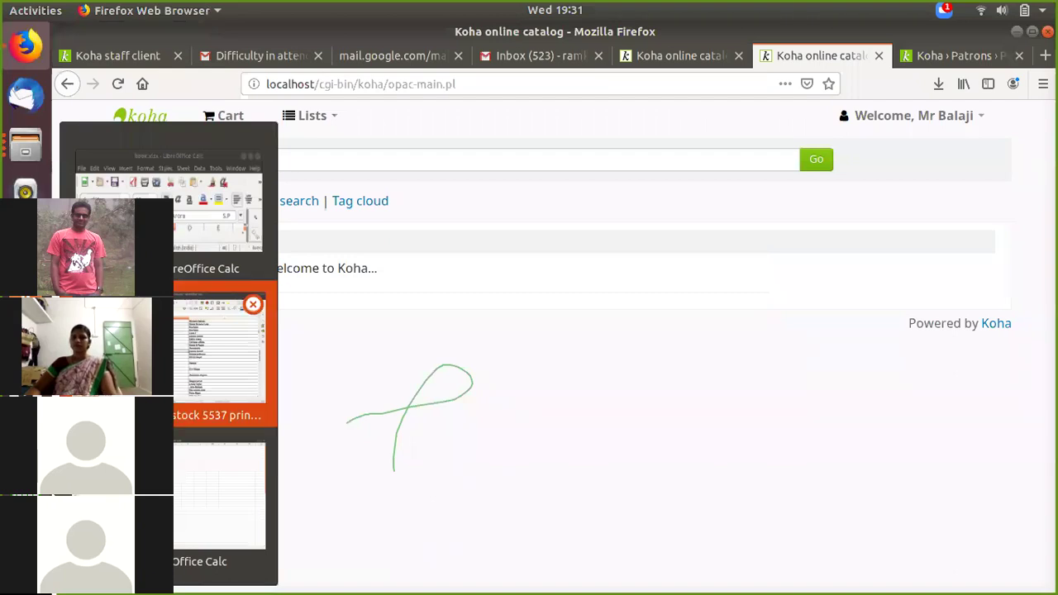
# Step: Review stock sheet titles in B893–B899, including Architecture in Arcadia in B899
pyautogui.click(216, 355)
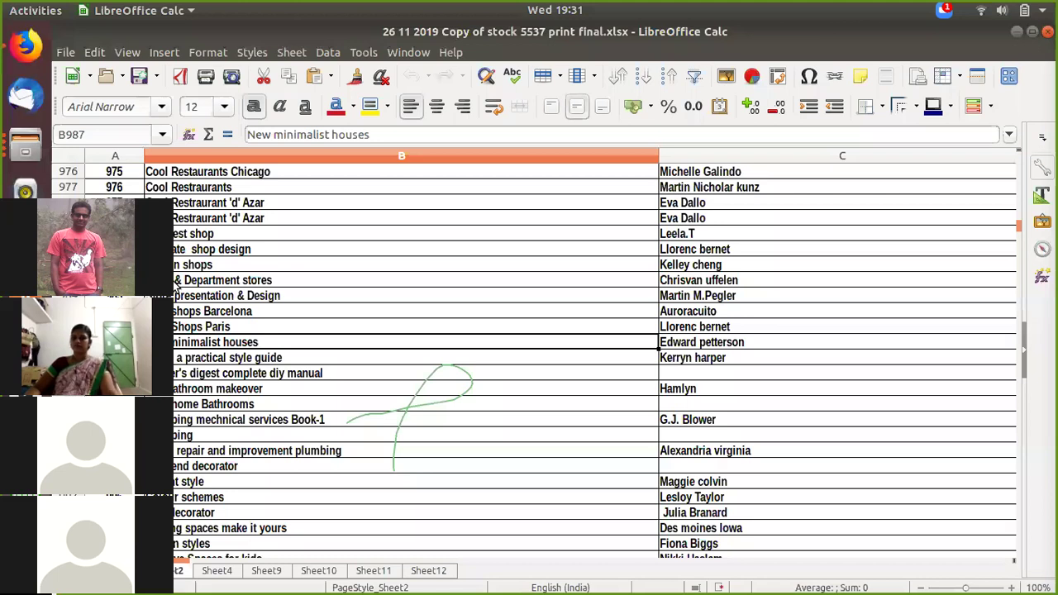
pyautogui.press('Up')
pyautogui.press('Up')
pyautogui.press('Up')
pyautogui.press('Up')
pyautogui.press('Up')
pyautogui.press('Up')
pyautogui.press('Up')
pyautogui.press('Up')
pyautogui.press('Up')
pyautogui.press('Up')
pyautogui.press('Up')
pyautogui.press('Up')
pyautogui.press('Up')
pyautogui.press('Up')
pyautogui.press('Up')
pyautogui.press('Up')
pyautogui.press('Up')
pyautogui.press('Up')
pyautogui.press('Up')
pyautogui.press('Up')
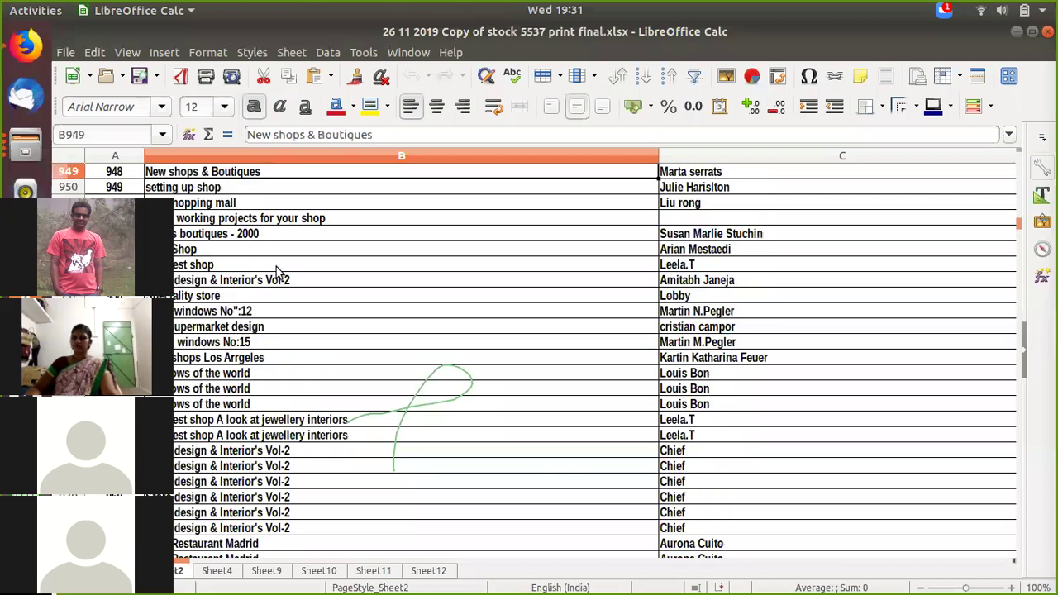
pyautogui.scroll(19, 280, 276)
pyautogui.click(279, 276)
pyautogui.scroll(1, 291, 169)
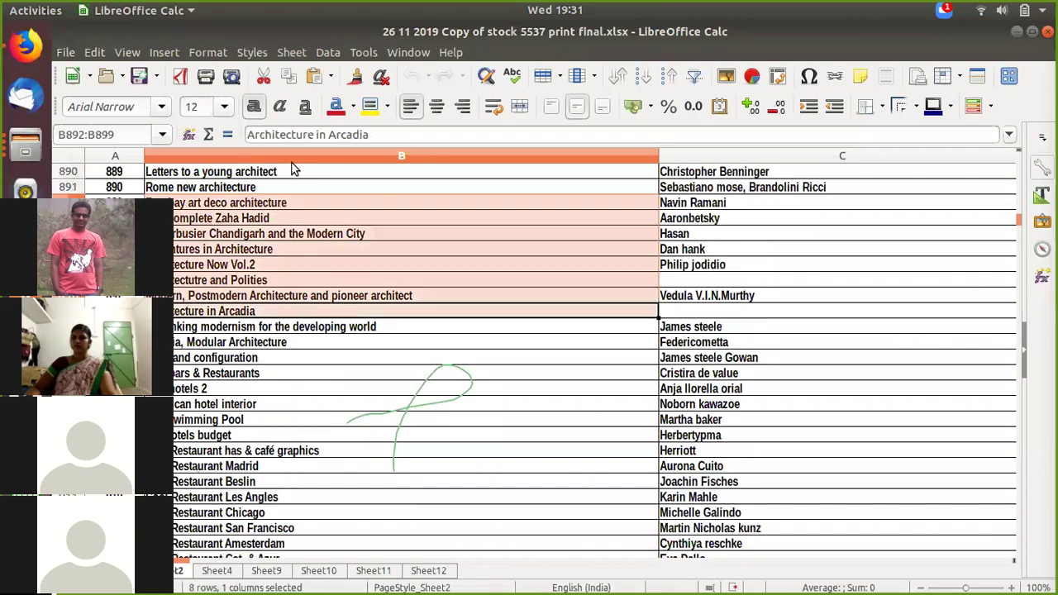
pyautogui.keyDown('shift'); pyautogui.click(200, 208); pyautogui.keyUp('shift')
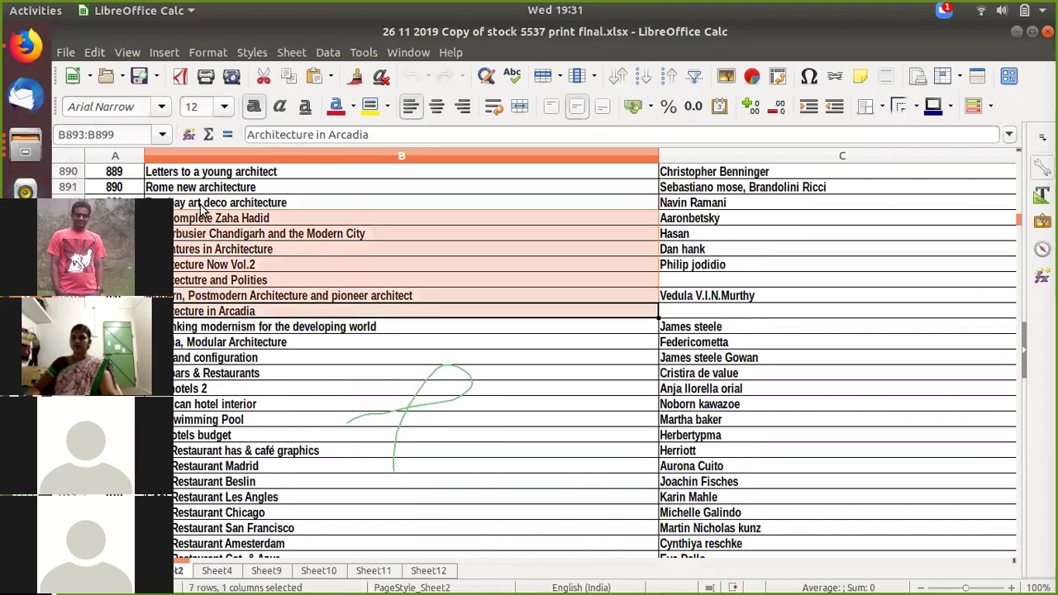
pyautogui.press('Up')
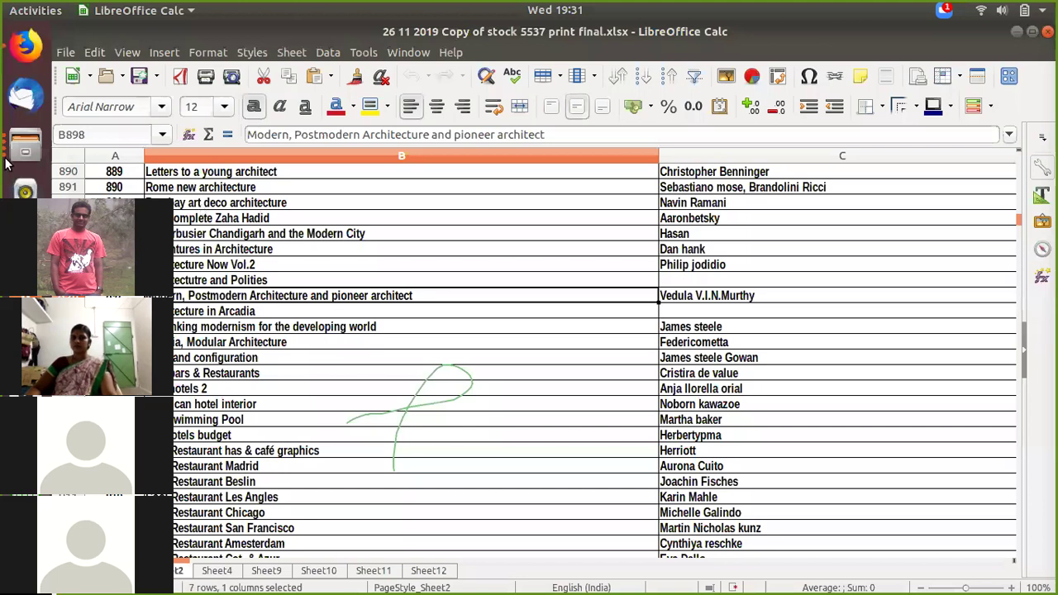
# Step: Jump via the Name Box to cell B793, then to B118 (Understanding Architecture)
pyautogui.click(99, 134)
pyautogui.write('B793')
pyautogui.press('Return')
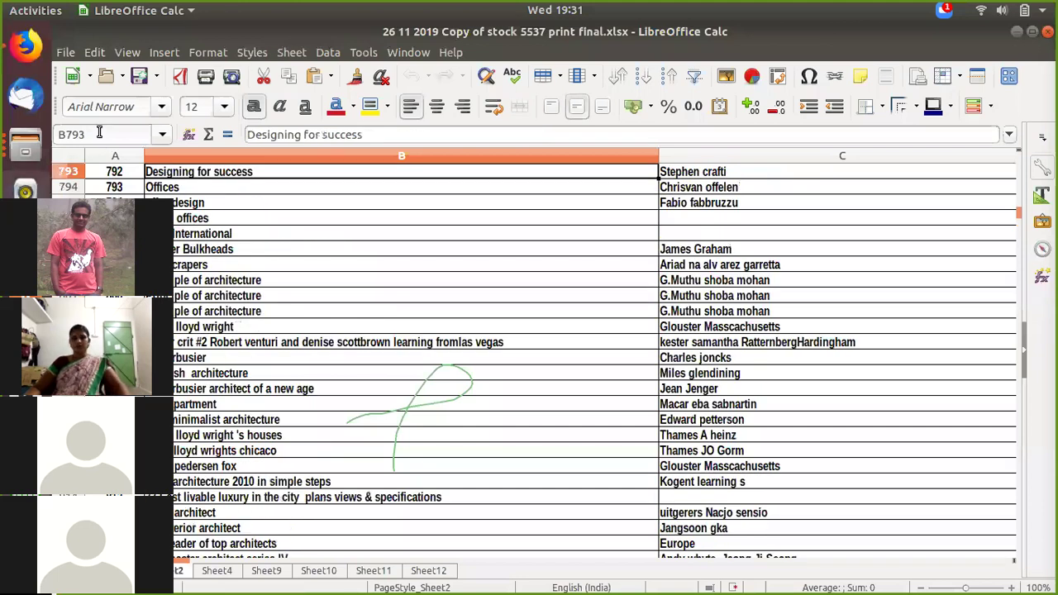
pyautogui.click(99, 132)
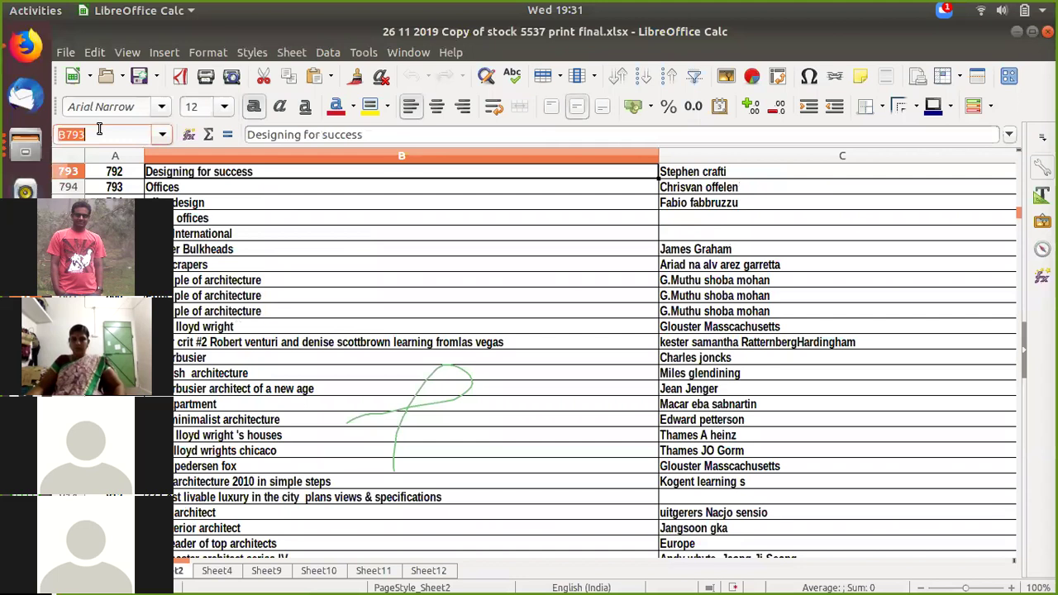
pyautogui.click(99, 131)
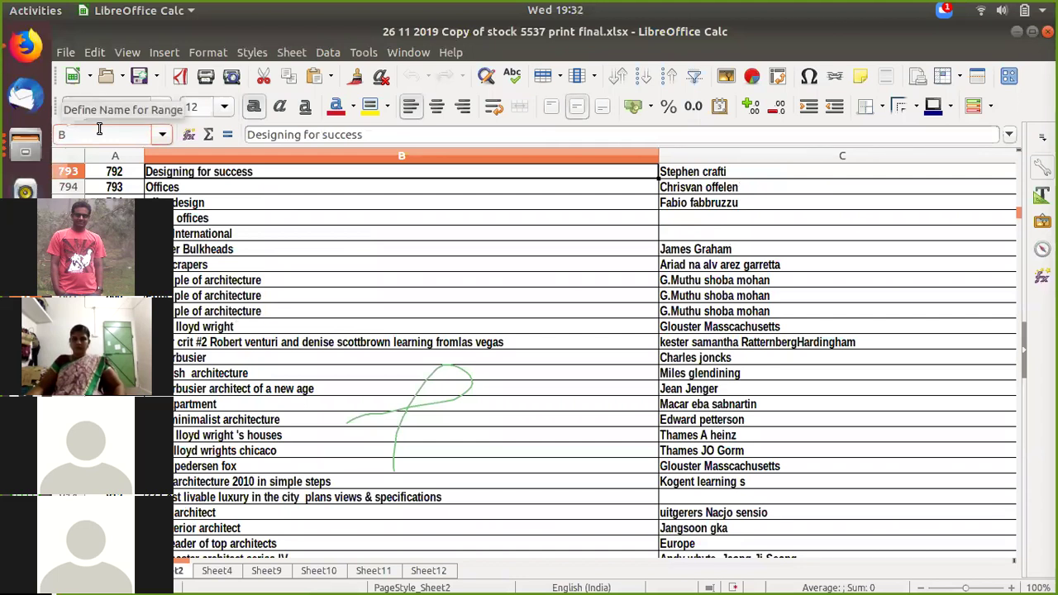
pyautogui.press('BackSpace')
pyautogui.press('BackSpace')
pyautogui.press('BackSpace')
pyautogui.write('118')
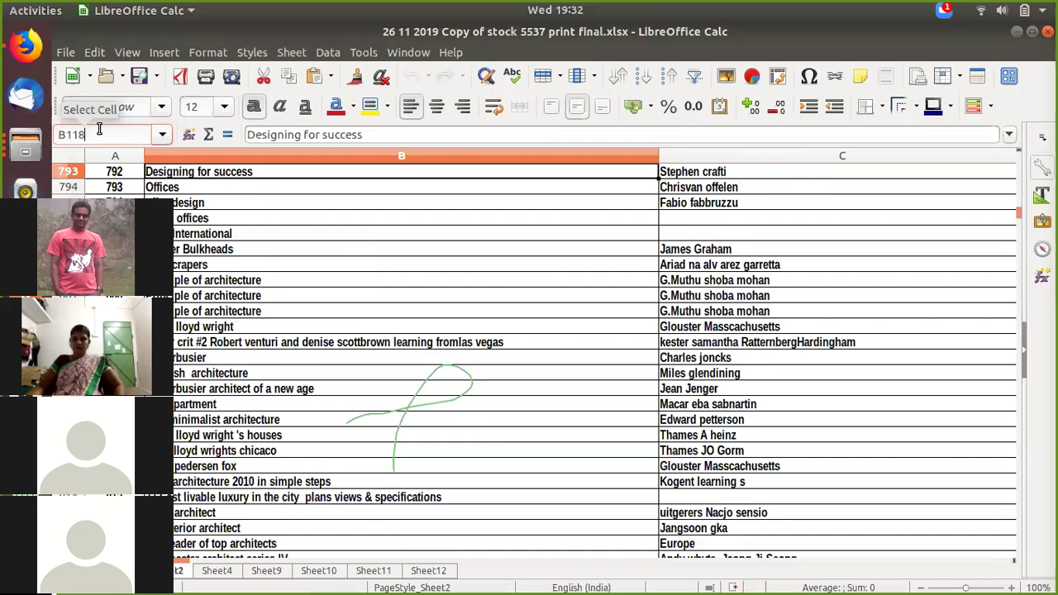
pyautogui.press('Return')
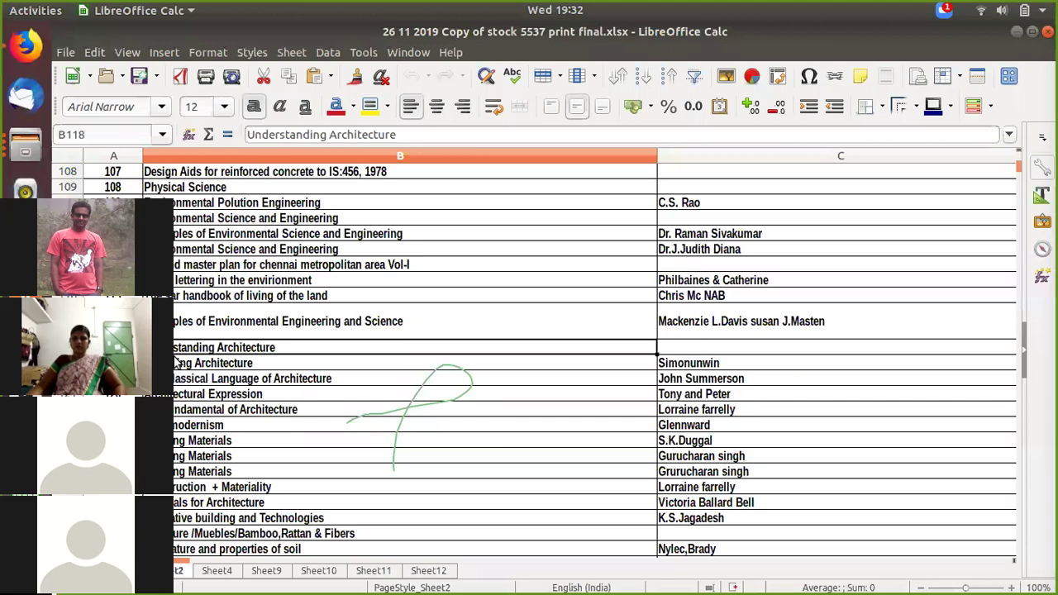
# Step: Check A119 and B119 (Analysing Architecture), return to the sheet's top, then switch to Firefox
pyautogui.click(114, 363)
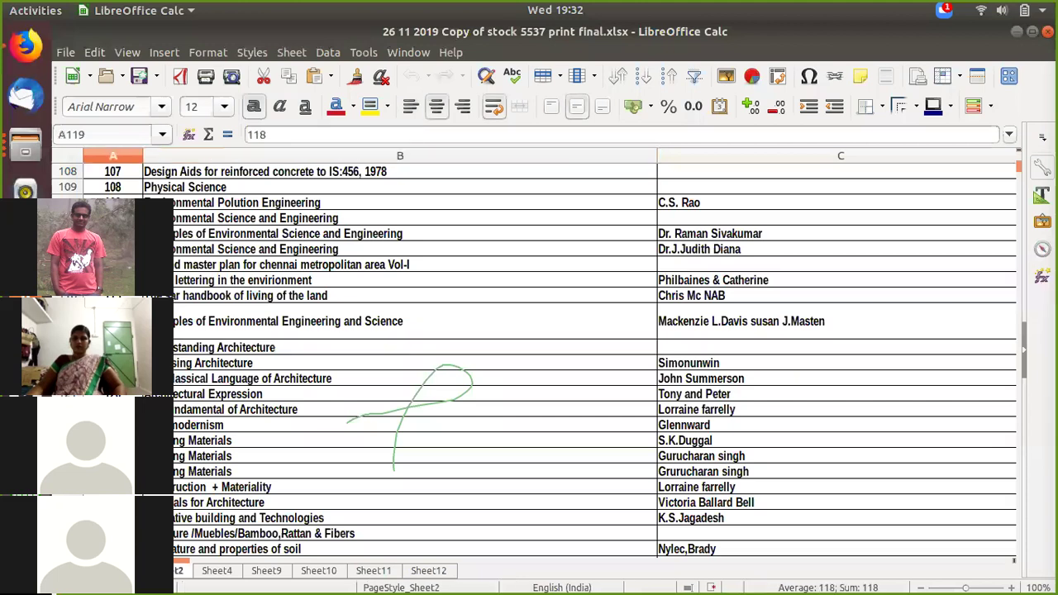
pyautogui.click(397, 363)
pyautogui.click(114, 362)
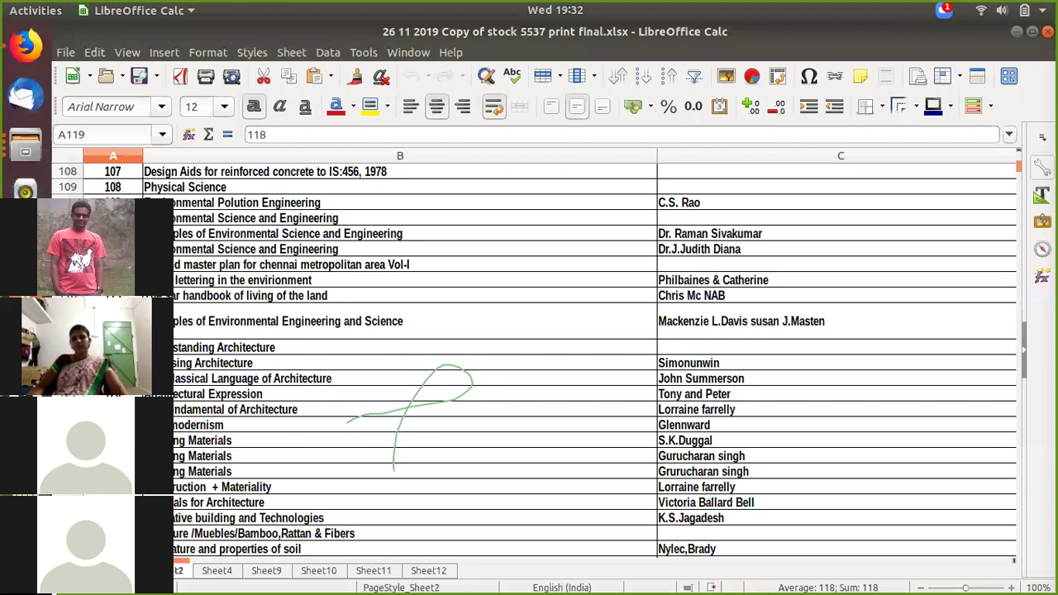
pyautogui.press('Up')
pyautogui.press('Up')
pyautogui.press('Up')
pyautogui.press('Up')
pyautogui.press('Up')
pyautogui.press('Up')
pyautogui.press('Up')
pyautogui.press('Up')
pyautogui.press('Up')
pyautogui.press('Up')
pyautogui.press('Up')
pyautogui.press('Up')
pyautogui.press('Up')
pyautogui.press('Up')
pyautogui.press('Up')
pyautogui.press('Up')
pyautogui.press('Up')
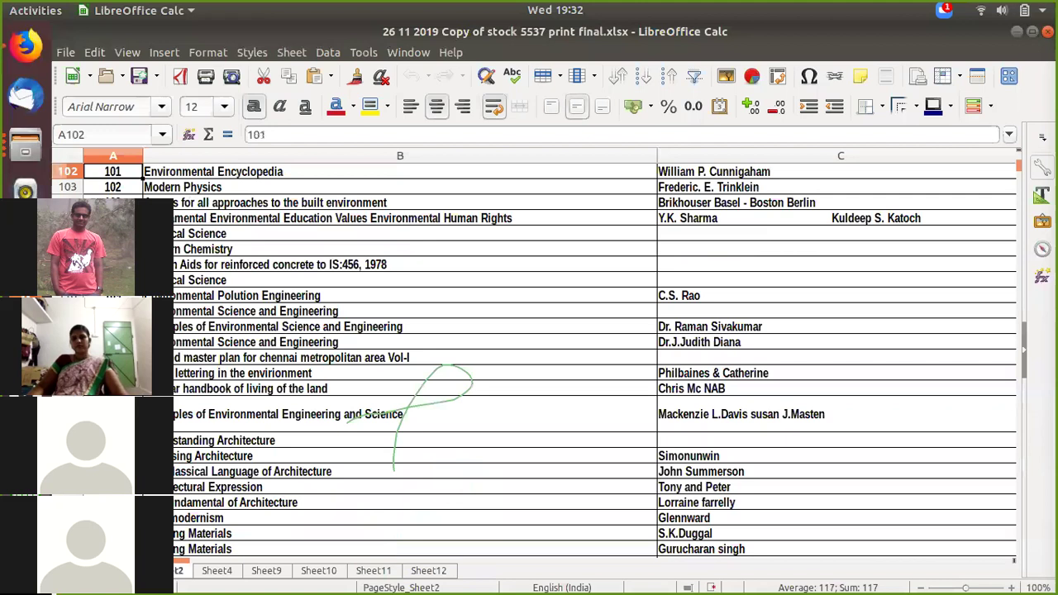
pyautogui.press('Up')
pyautogui.press('Up')
pyautogui.press('Up')
pyautogui.press('Up')
pyautogui.press('Up')
pyautogui.press('Up')
pyautogui.press('Up')
pyautogui.press('Up')
pyautogui.press('Up')
pyautogui.press('Up')
pyautogui.press('Up')
pyautogui.press('Up')
pyautogui.press('Up')
pyautogui.press('Up')
pyautogui.press('Up')
pyautogui.press('Up')
pyautogui.press('Up')
pyautogui.press('Up')
pyautogui.press('Up')
pyautogui.press('Up')
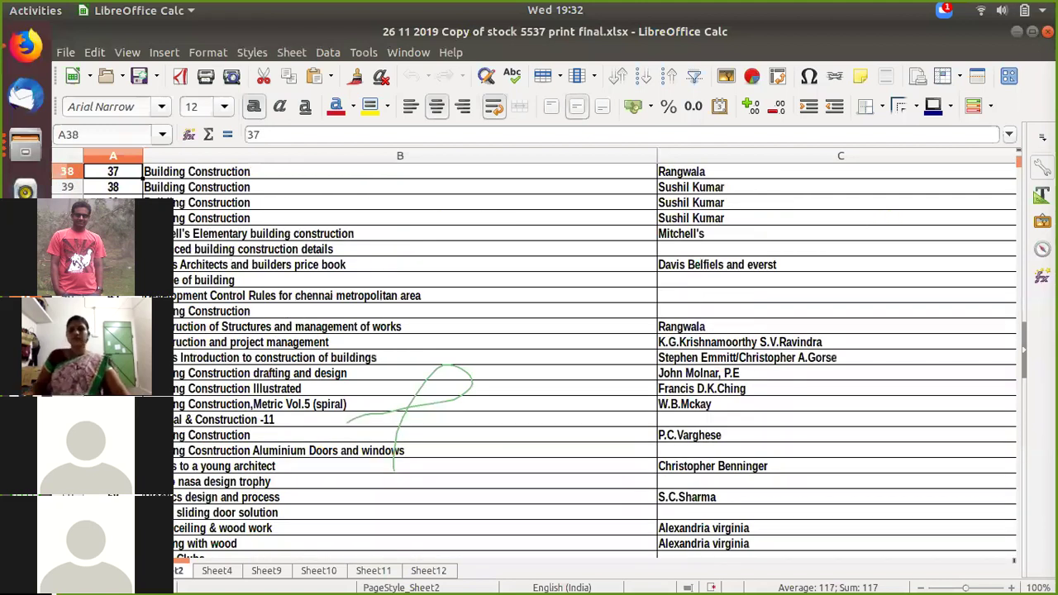
pyautogui.press('Up')
pyautogui.press('Up')
pyautogui.press('Up')
pyautogui.press('Up')
pyautogui.press('Up')
pyautogui.press('Up')
pyautogui.press('Up')
pyautogui.press('Up')
pyautogui.press('Up')
pyautogui.press('Up')
pyautogui.press('Up')
pyautogui.press('Up')
pyautogui.press('Up')
pyautogui.press('Up')
pyautogui.press('Up')
pyautogui.press('Up')
pyautogui.press('Up')
pyautogui.press('Up')
pyautogui.press('Up')
pyautogui.press('Up')
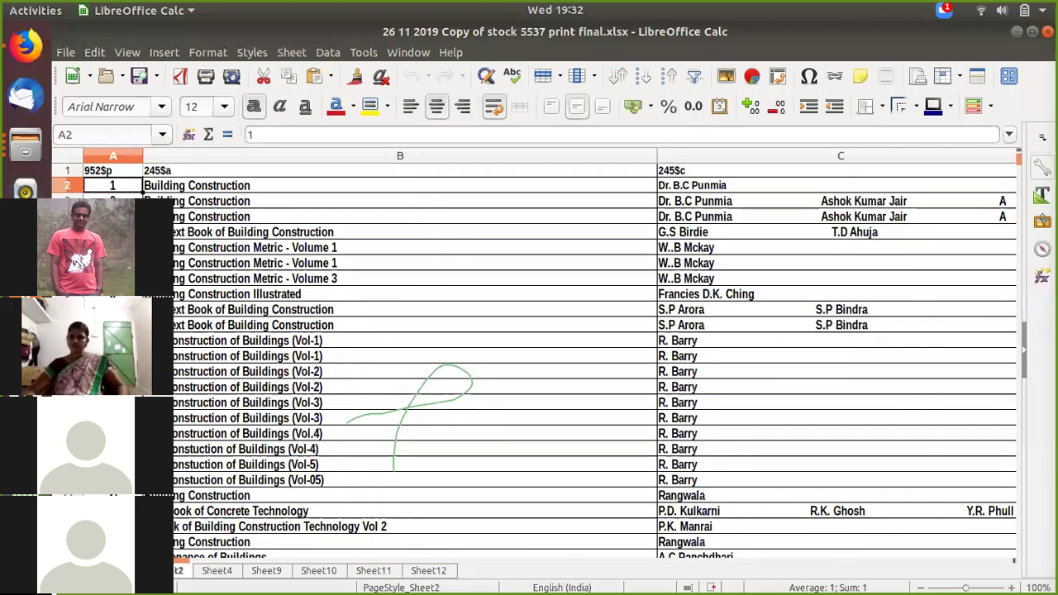
pyautogui.scroll(-10, 534, 361)
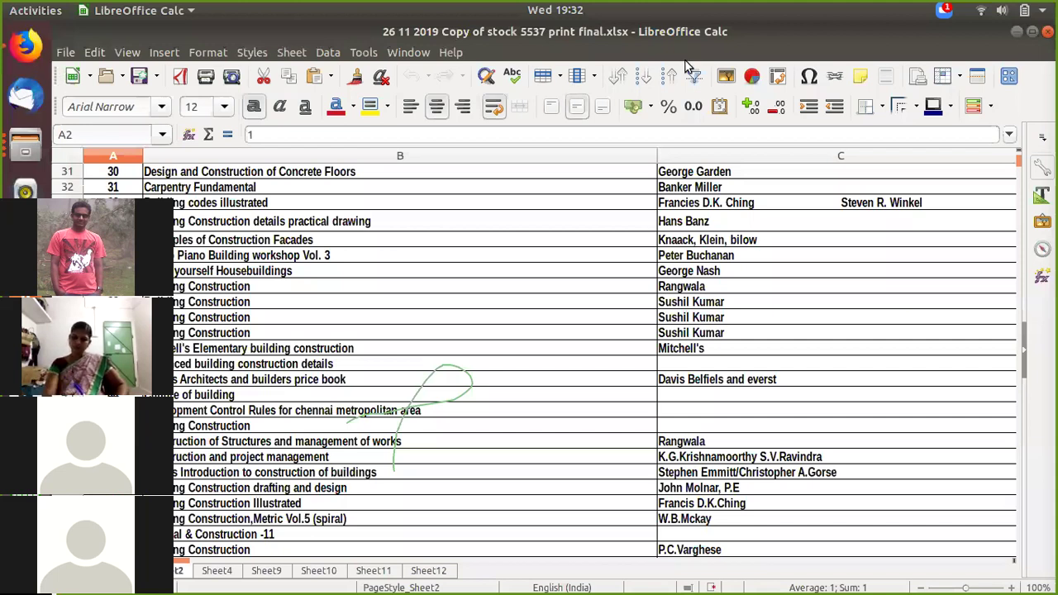
pyautogui.hotkey('alt', 'Tab')
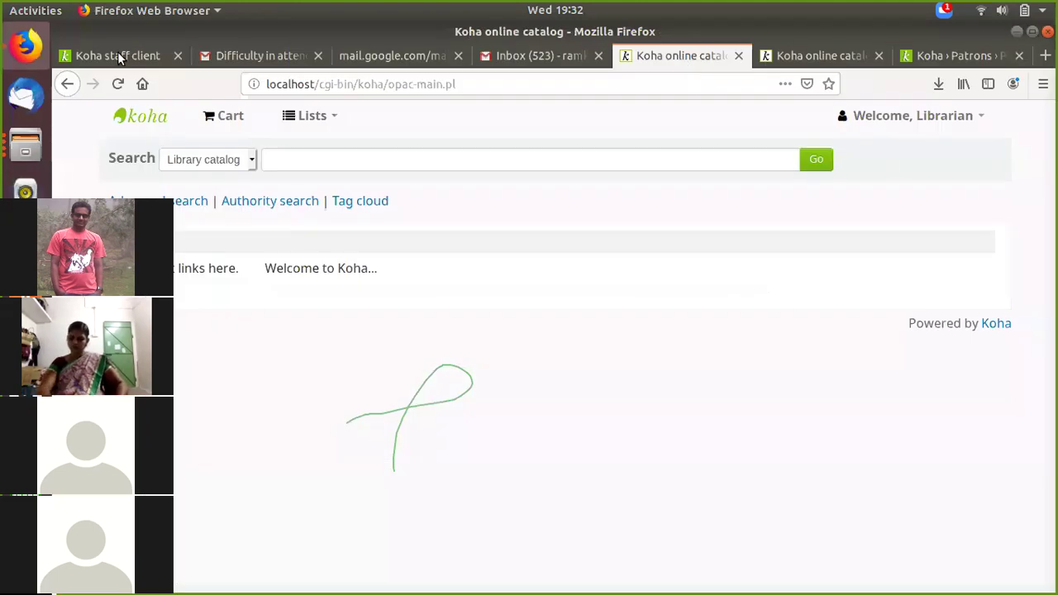
# Step: Look over the Koha tabs and send the patron details tab to the staff home page
pyautogui.hotkey('ctrl', '1')
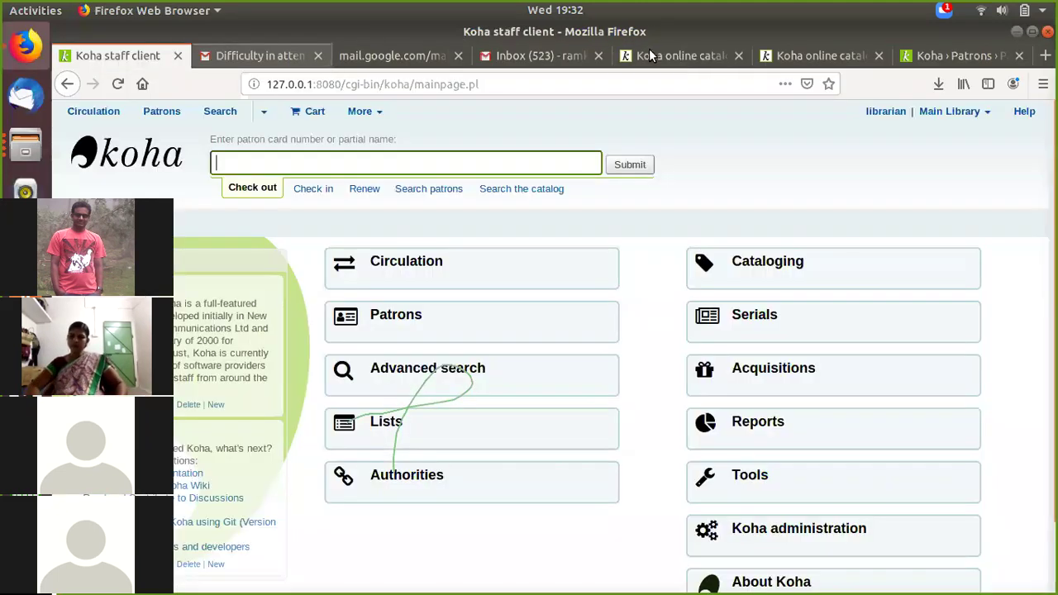
pyautogui.click(846, 58)
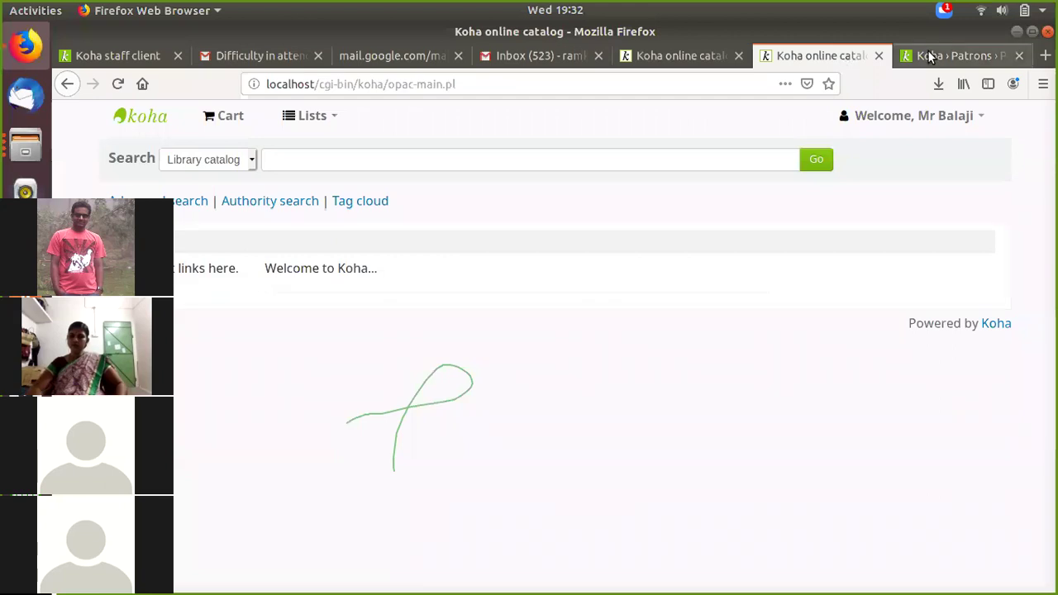
pyautogui.click(930, 57)
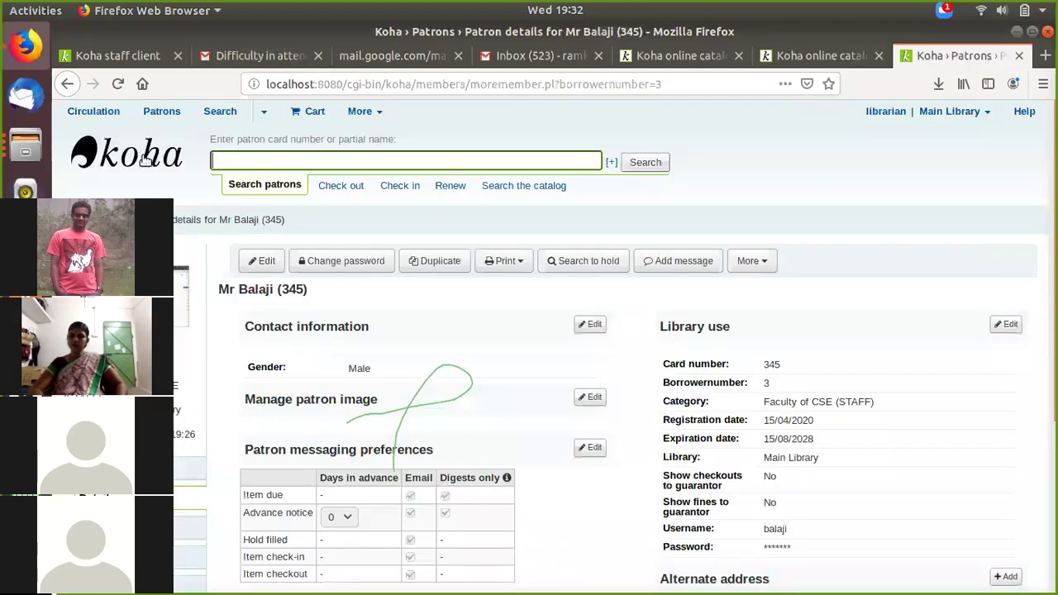
pyautogui.click(144, 159)
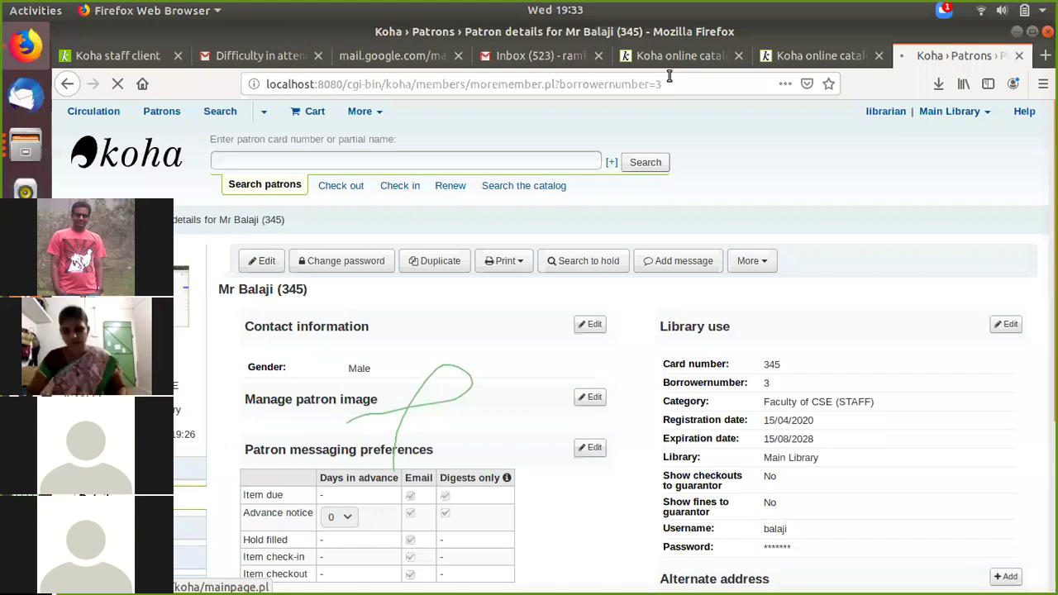
# Step: Return to the patron details tab while it reloads as the staff home page
pyautogui.hotkey('ctrl', 'Tab')
pyautogui.click(919, 57)
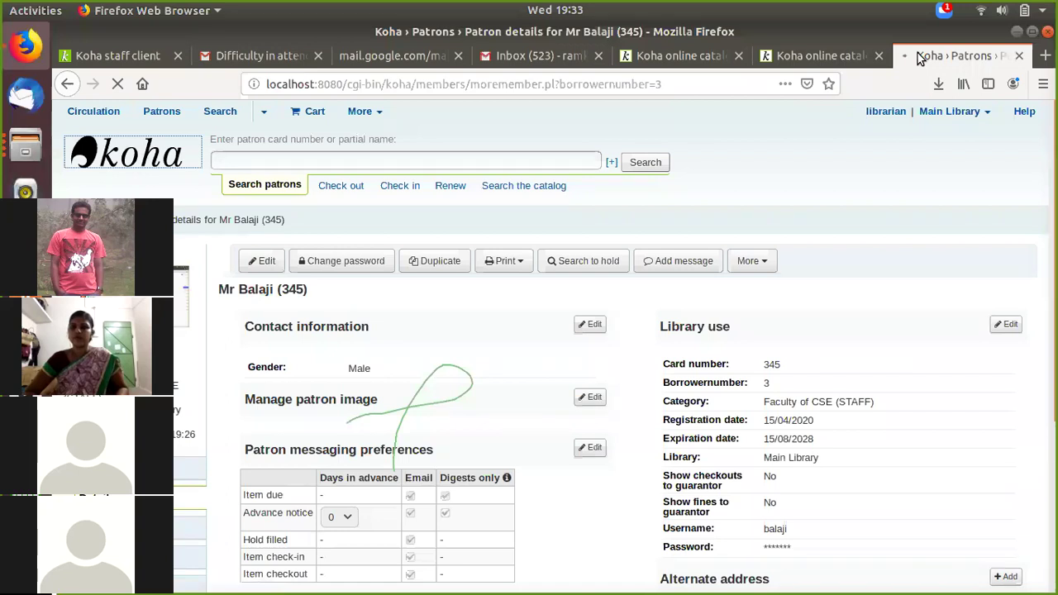
pyautogui.click(106, 54)
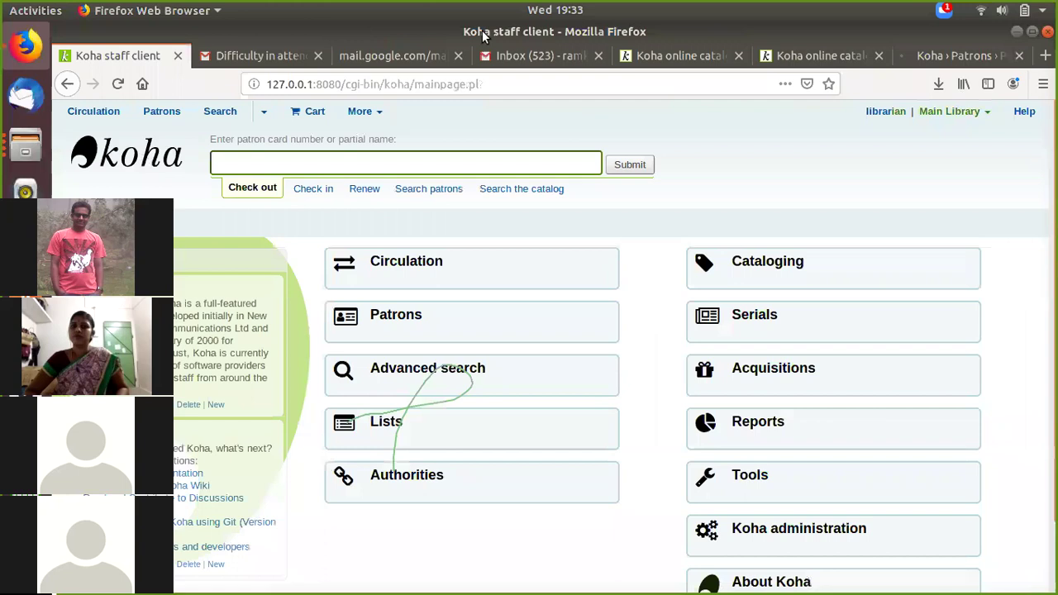
pyautogui.click(122, 55)
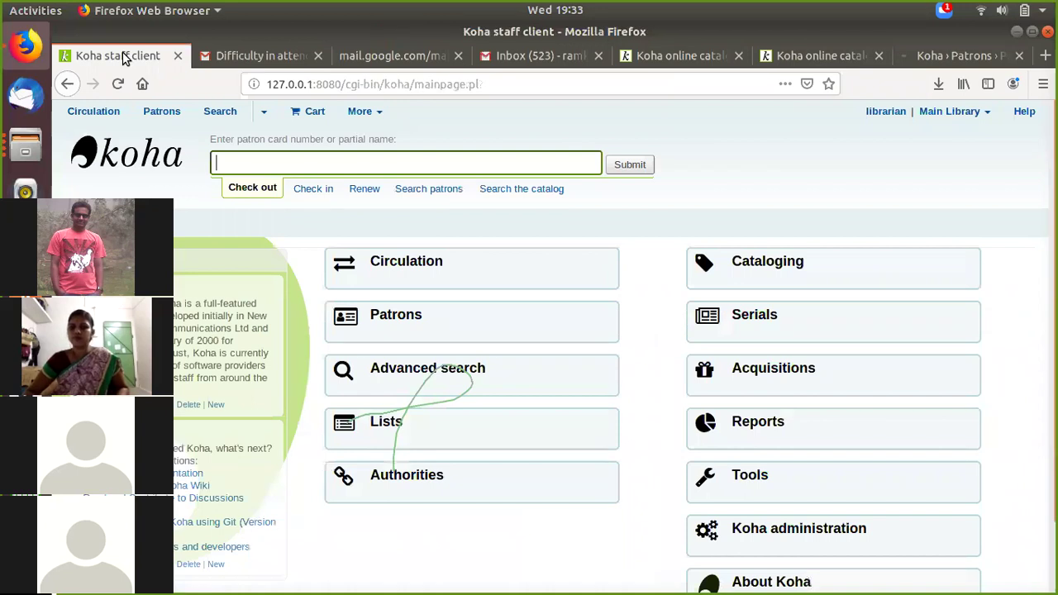
# Step: Scroll the staff home page, open Reports, then switch to the online catalog search tab
pyautogui.scroll(-1, 899, 339)
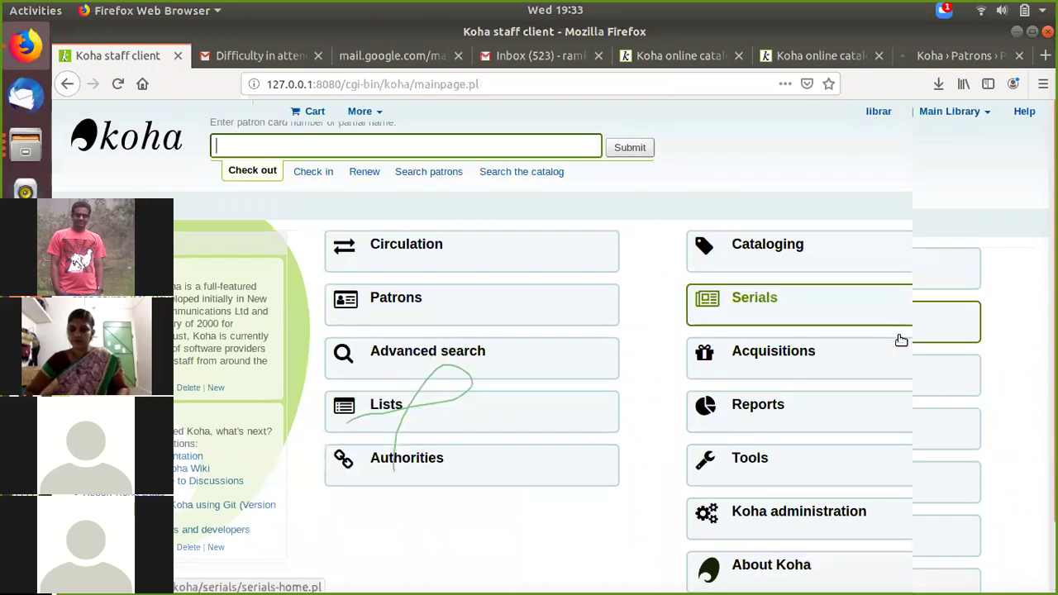
pyautogui.scroll(-1, 820, 438)
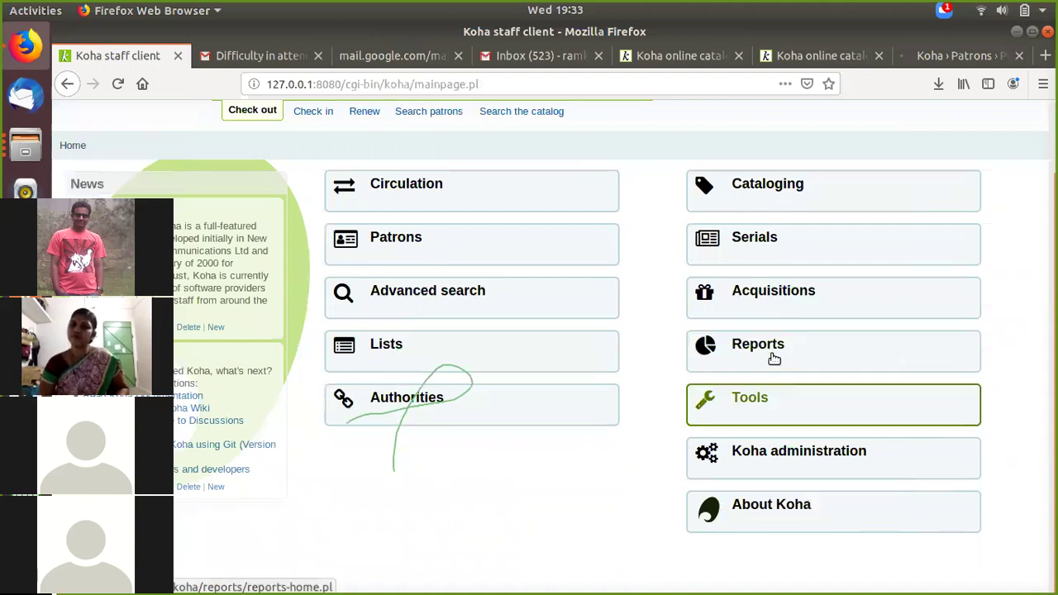
pyautogui.click(774, 357)
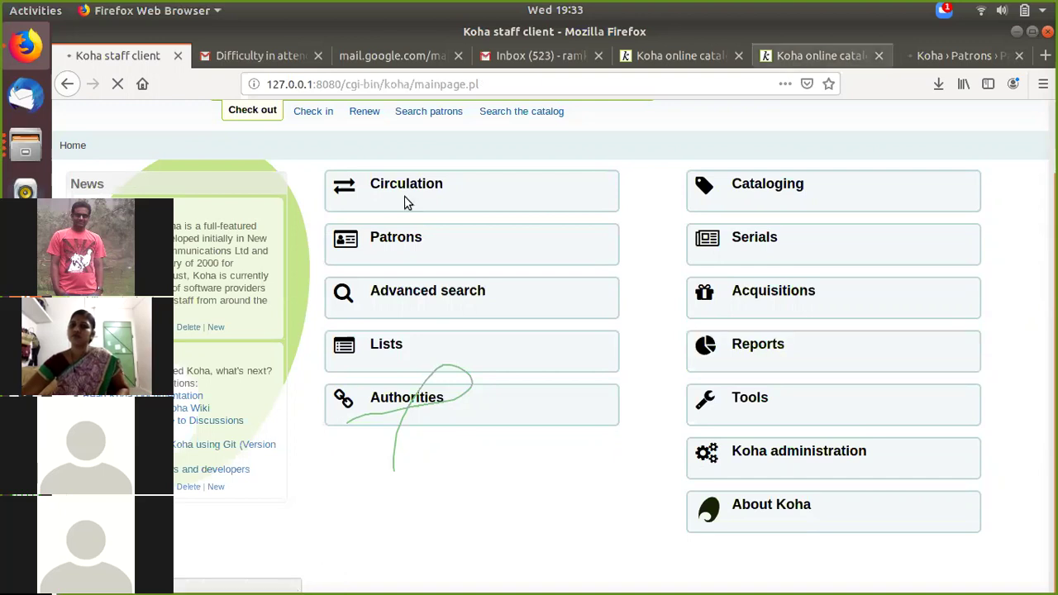
pyautogui.hotkey('alt', '6')
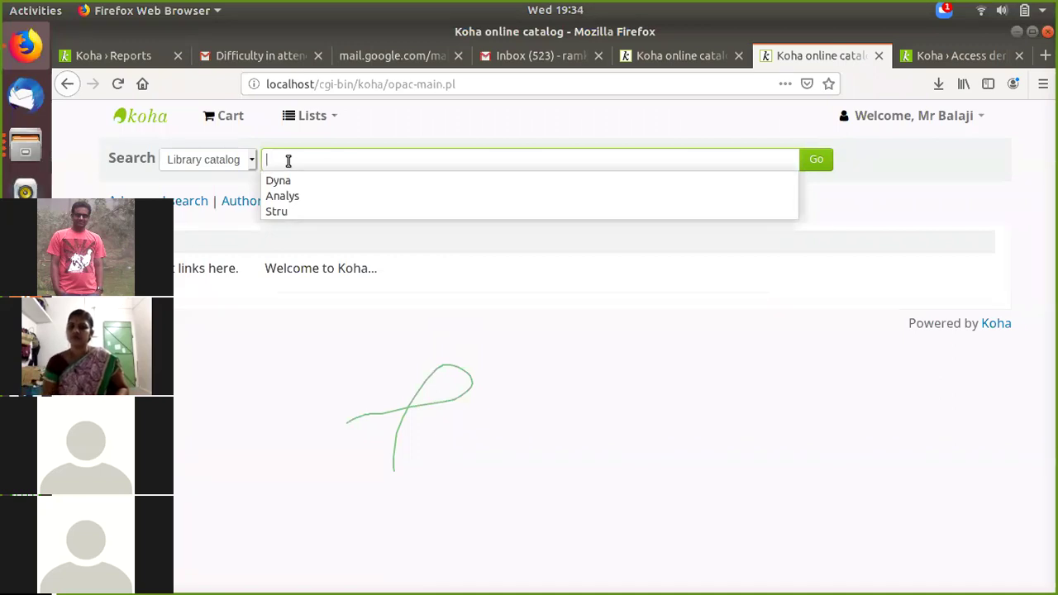
# Step: Dismiss the OPAC search history suggestions and go to the Koha › Access denied tab
pyautogui.press('Escape')
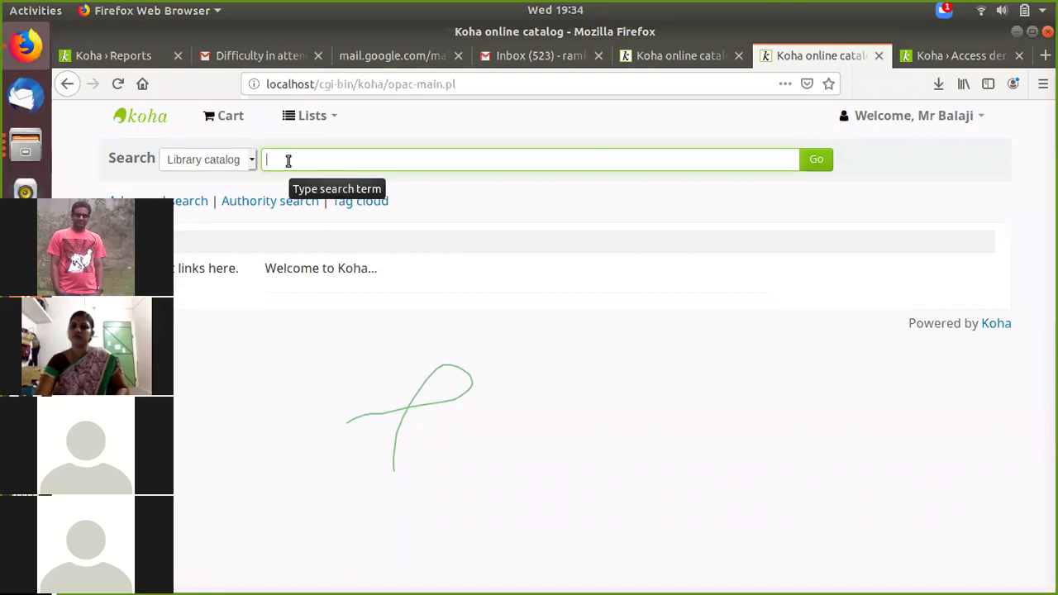
pyautogui.click(963, 56)
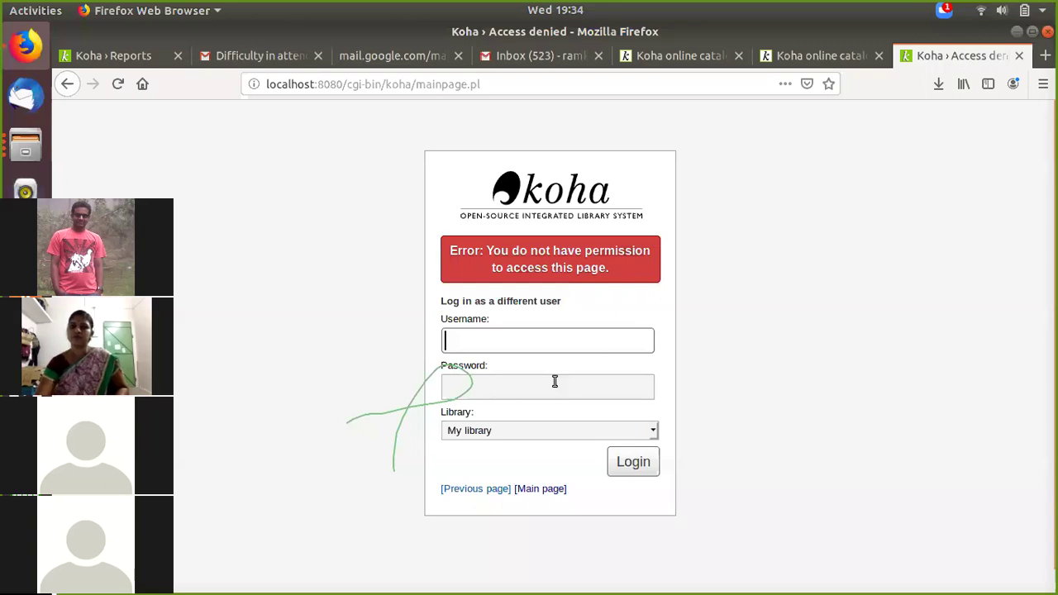
# Step: Log in again from the Access denied page and scroll down the staff module list
pyautogui.click(632, 462)
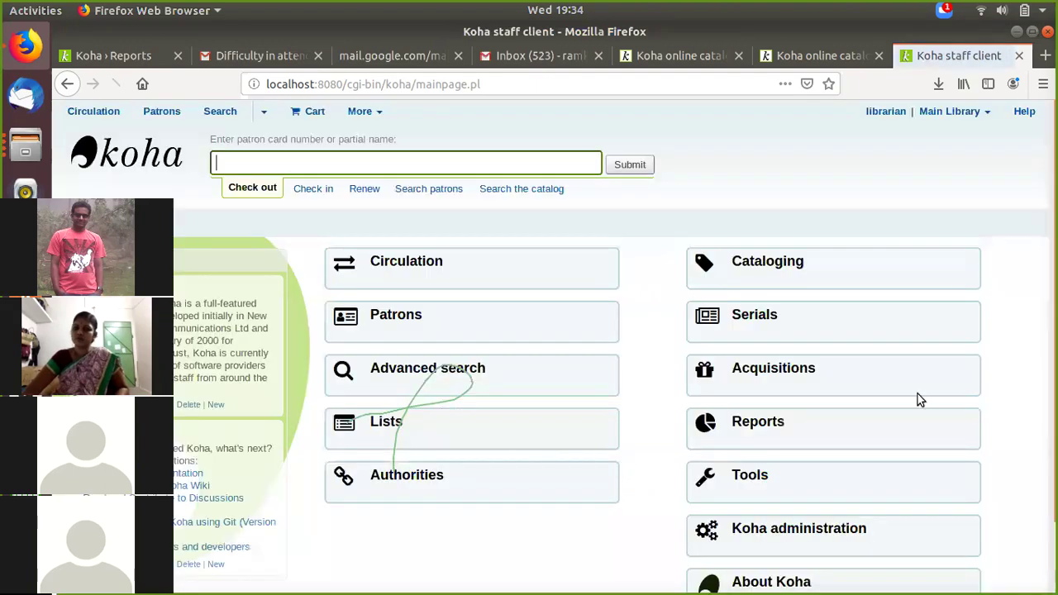
pyautogui.scroll(-2, 917, 397)
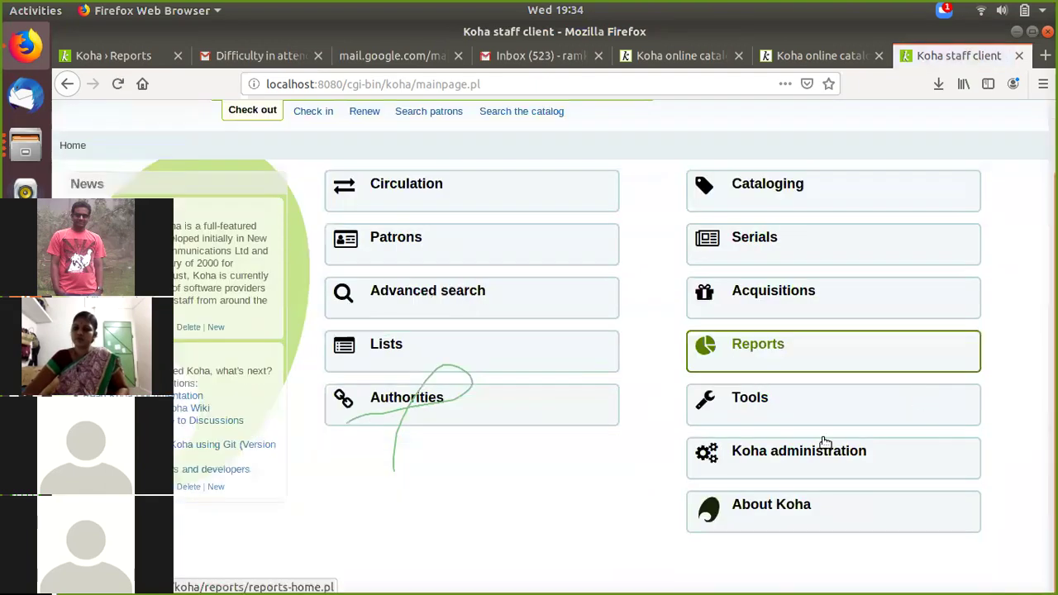
# Step: Go to Tools › Batch item modification, focus the barcode list, then bring up Calc from the dock
pyautogui.click(766, 403)
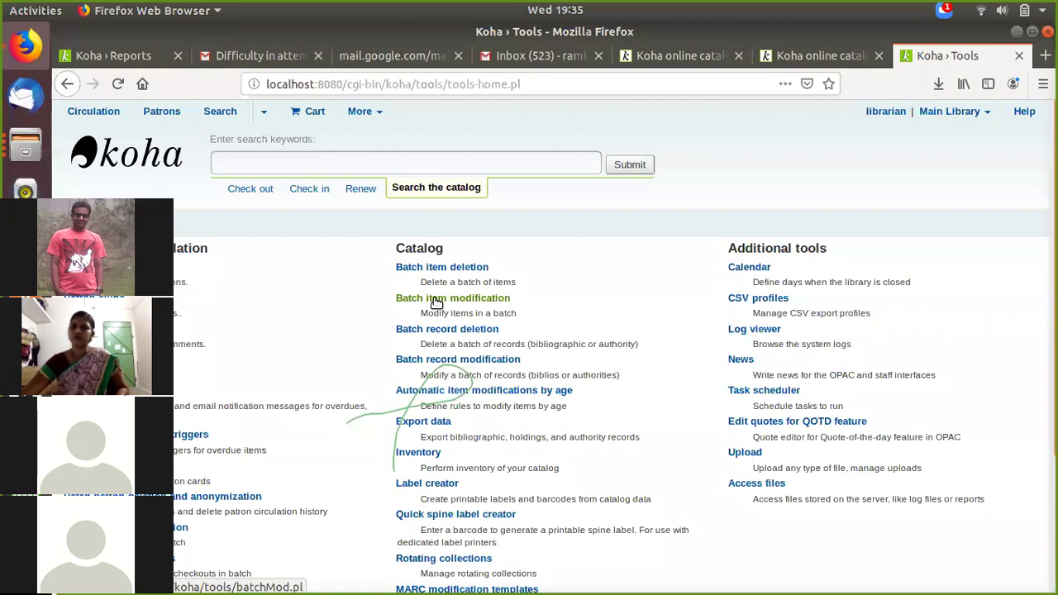
pyautogui.click(437, 303)
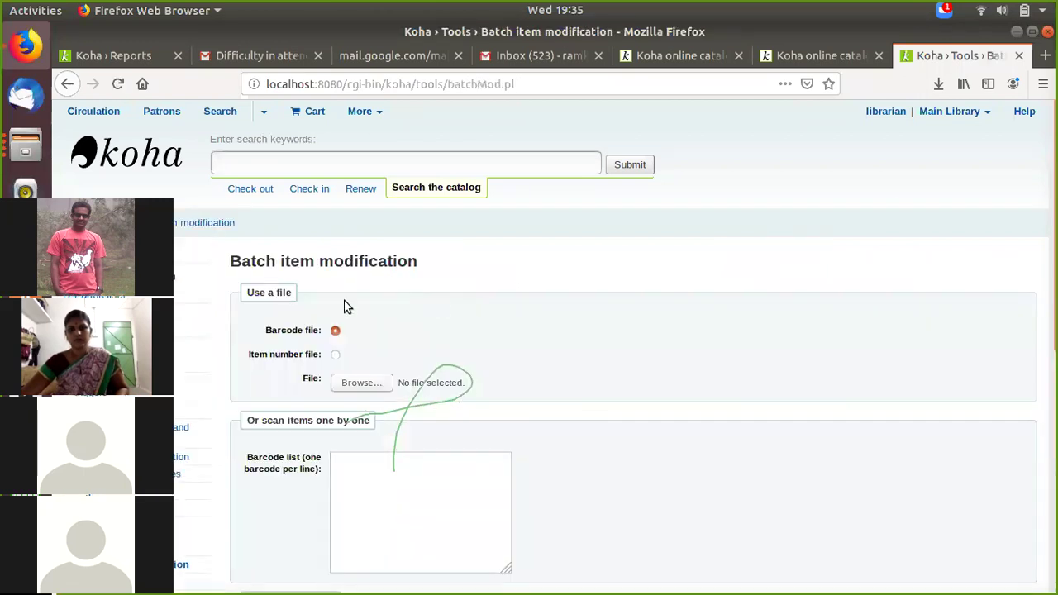
pyautogui.click(349, 465)
pyautogui.scroll(-5, 348, 468)
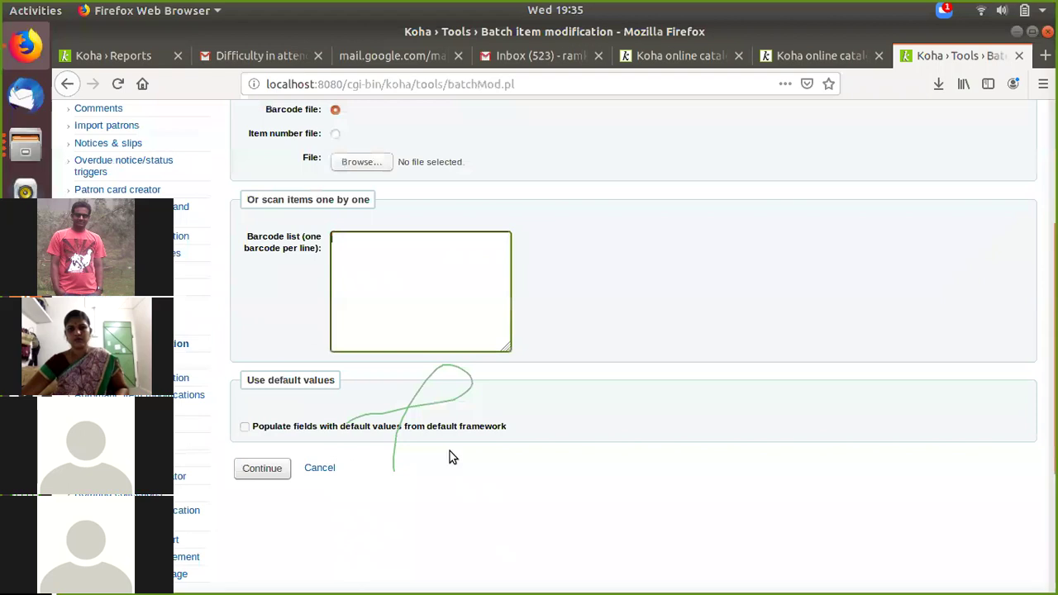
pyautogui.scroll(2, 449, 452)
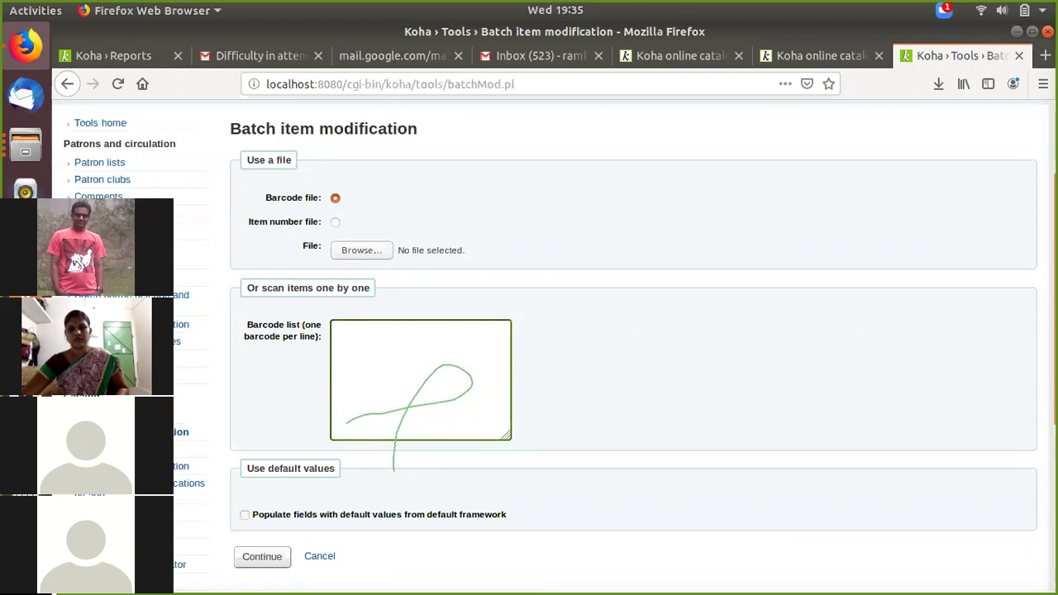
pyautogui.click(25, 339)
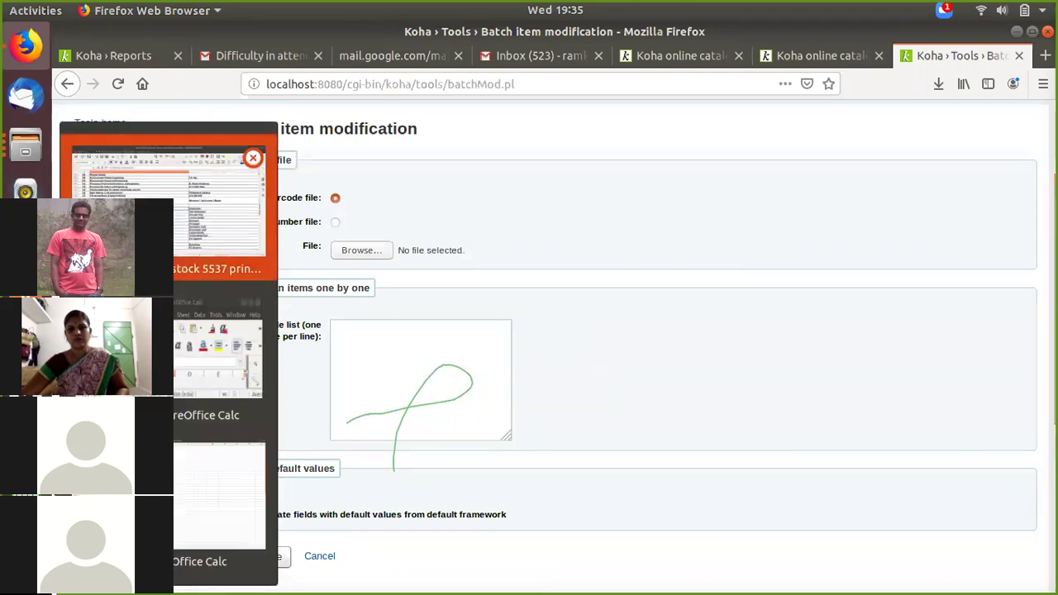
# Step: In the stock 5537 sheet, select item numbers A2:A51, then switch back to Firefox
pyautogui.click(168, 211)
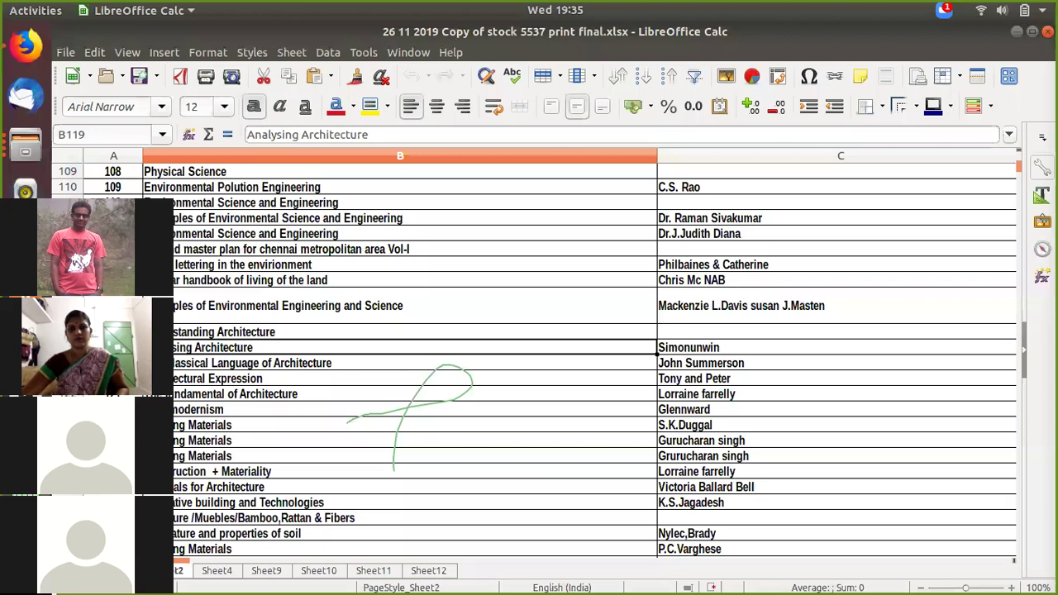
pyautogui.scroll(20, 579, 356)
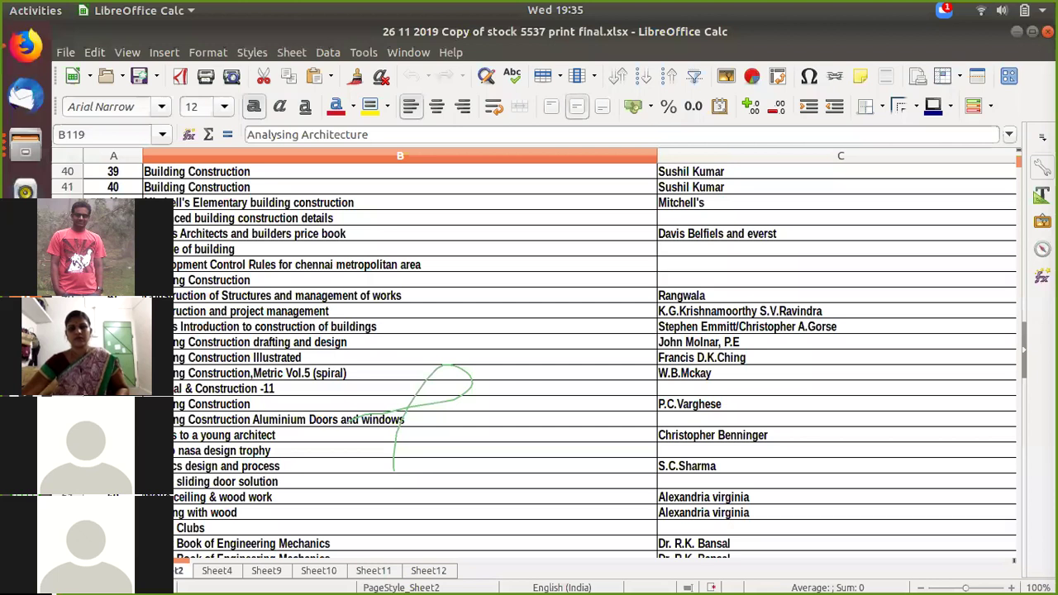
pyautogui.hotkey('ctrl', 'z')
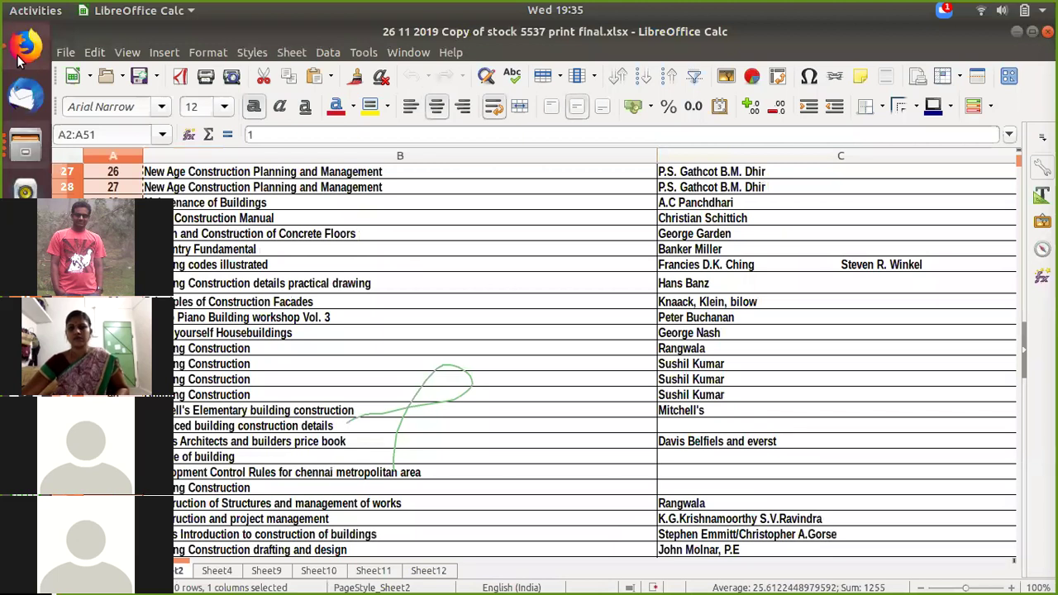
pyautogui.hotkey('alt', 'Tab')
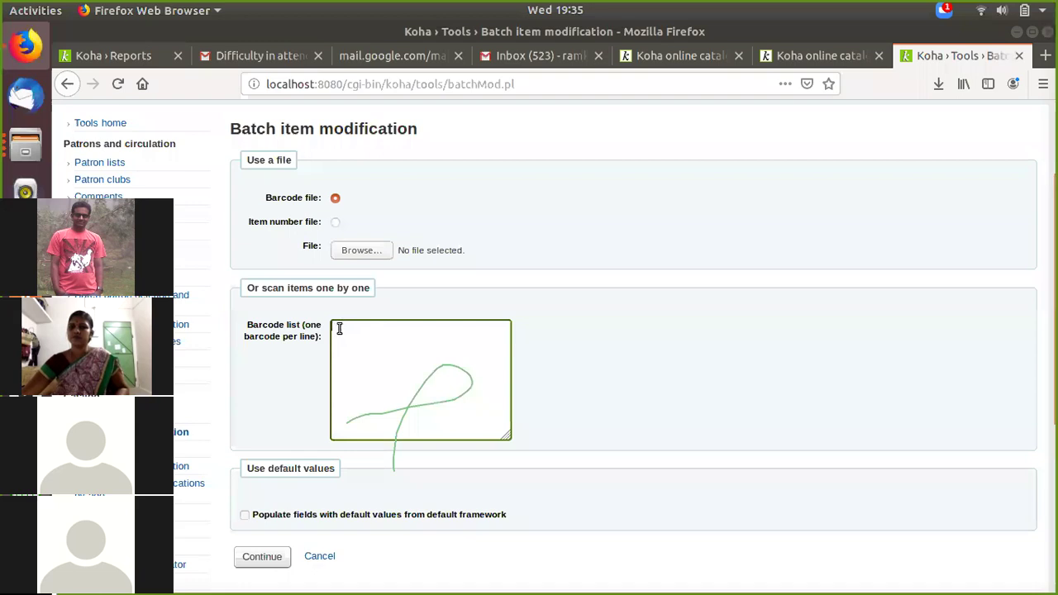
# Step: Paste the item numbers into the barcode list and scroll through the 50 items to Edit Items
pyautogui.click(339, 328)
pyautogui.rightClick(340, 327)
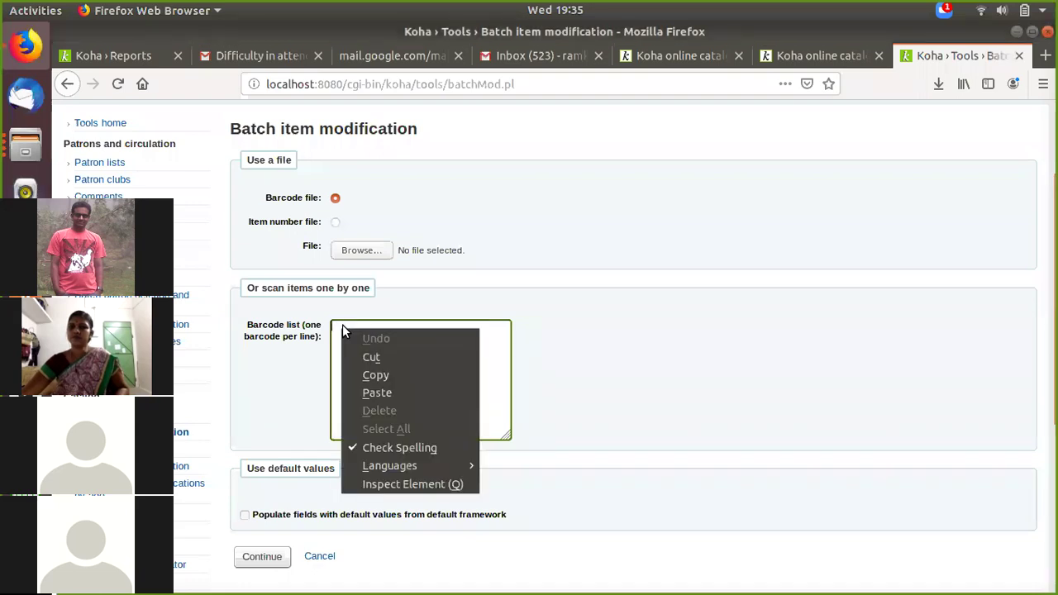
pyautogui.click(363, 388)
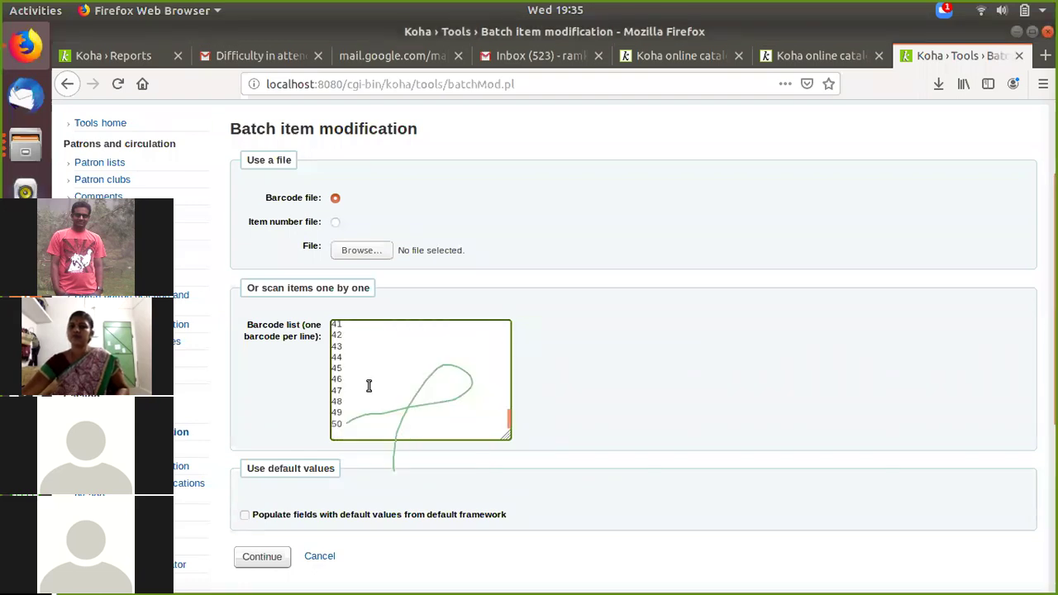
pyautogui.scroll(-7, 362, 400)
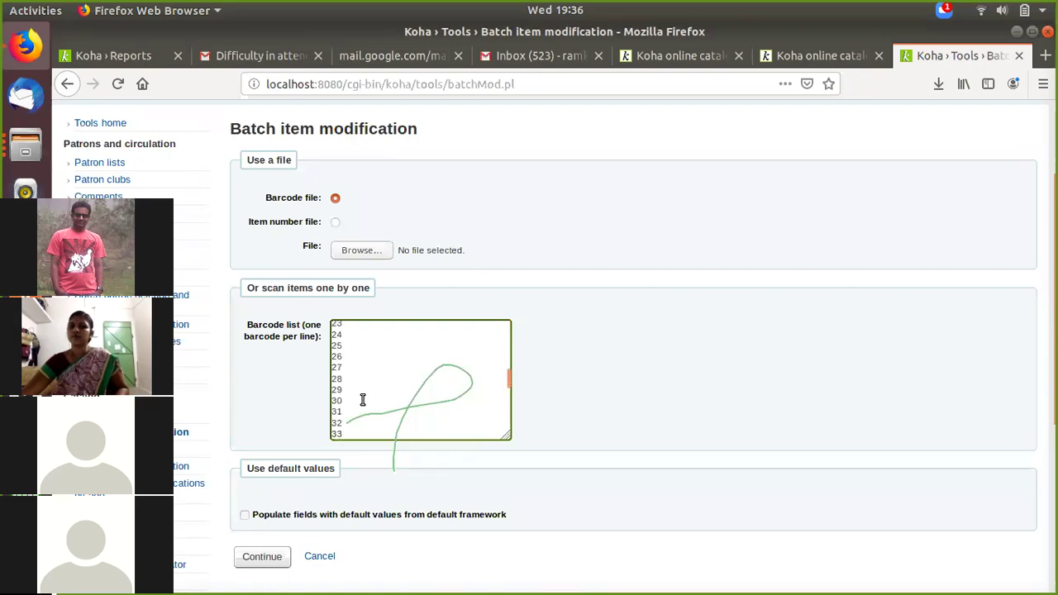
pyautogui.scroll(-6, 362, 397)
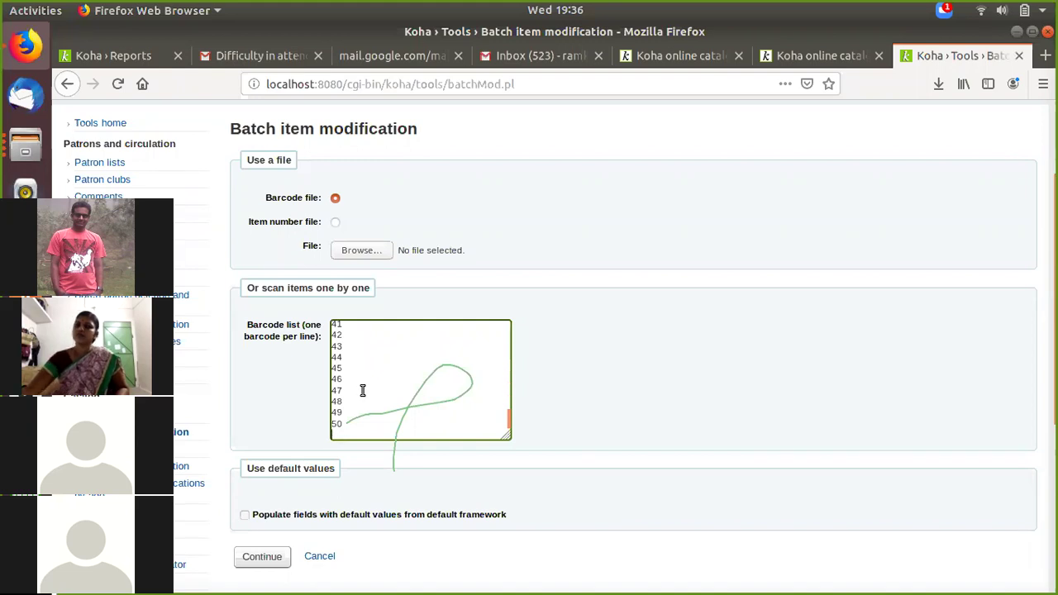
pyautogui.scroll(-4, 272, 371)
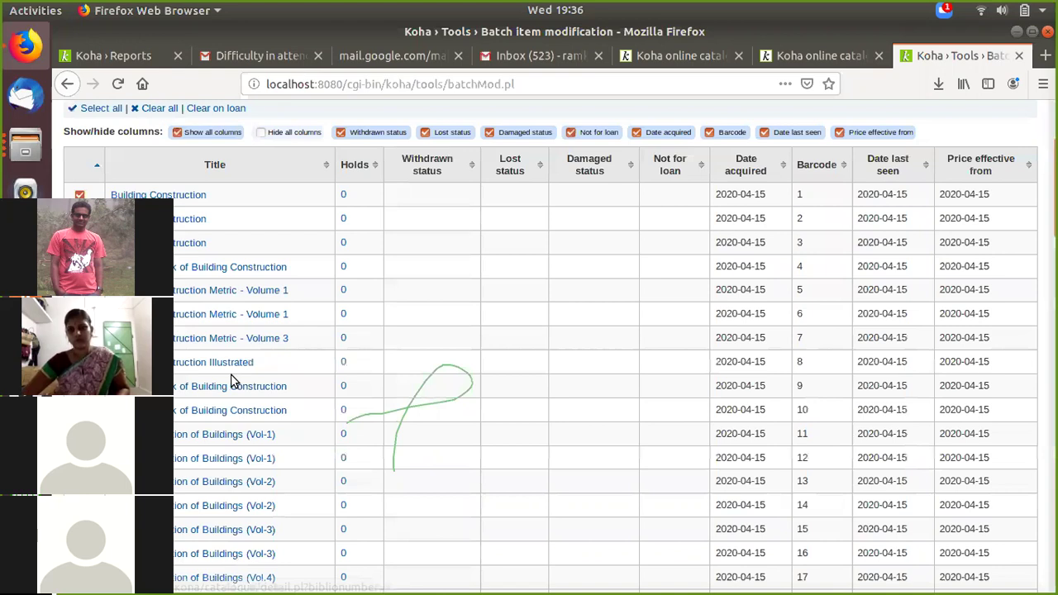
pyautogui.scroll(-8, 234, 381)
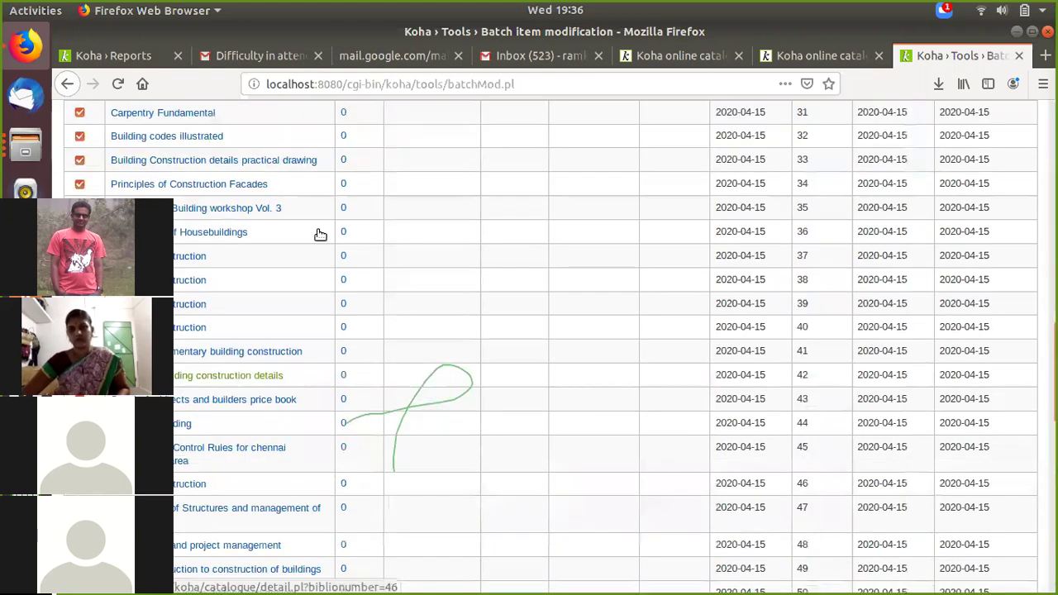
pyautogui.scroll(5, 904, 373)
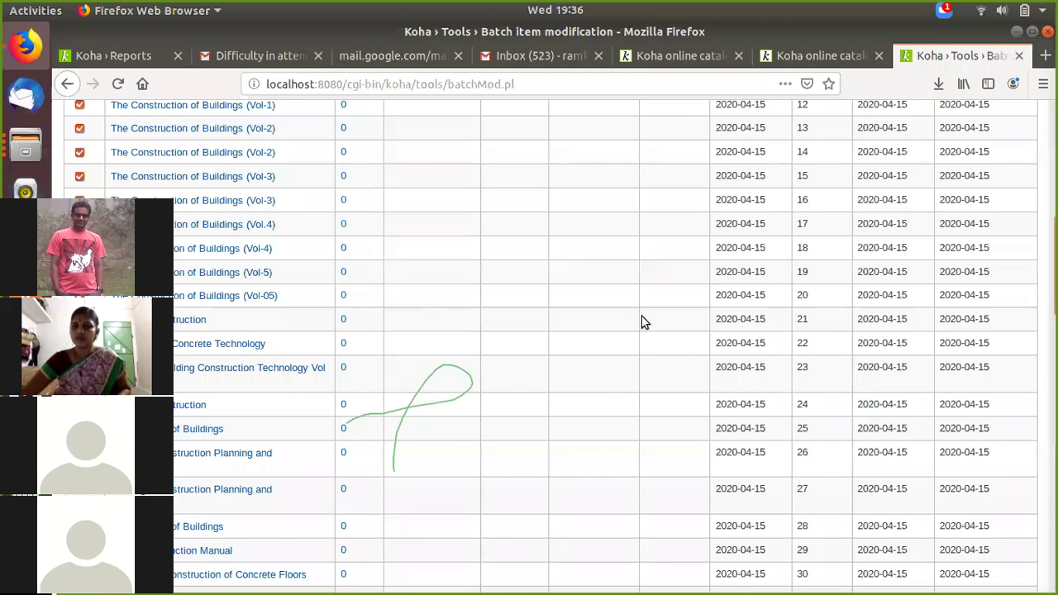
pyautogui.scroll(-10, 641, 322)
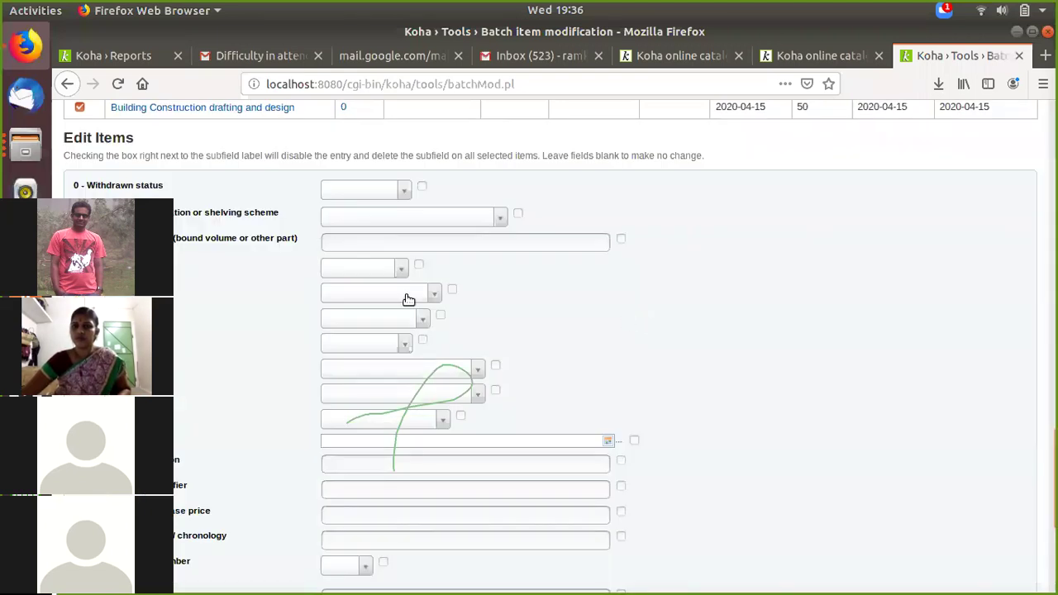
# Step: Set permanent and current location to Main Library and acquisition date to 2020-04-15
pyautogui.scroll(-1, 472, 330)
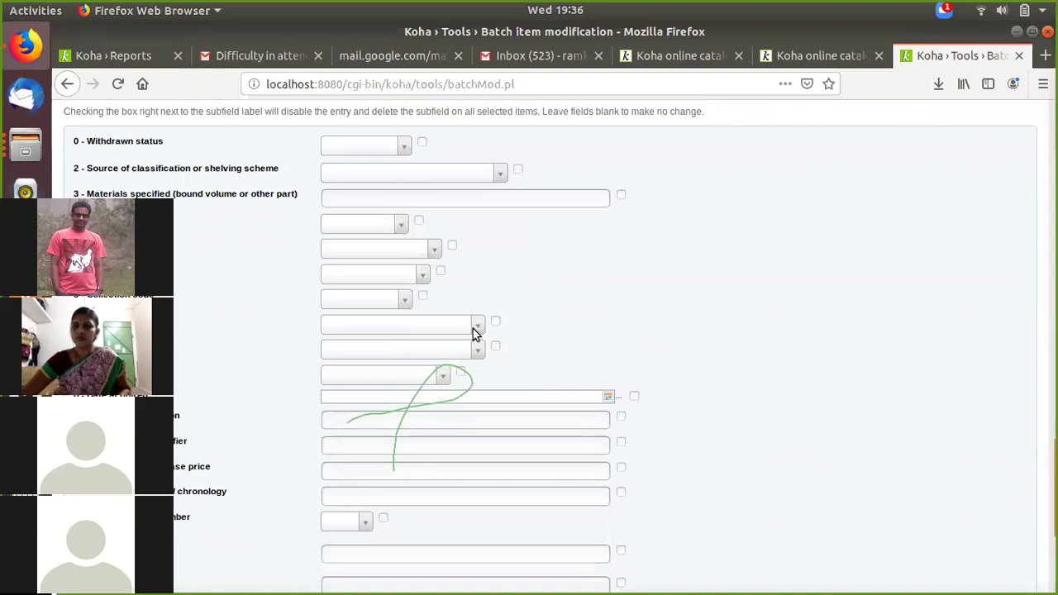
pyautogui.click(473, 328)
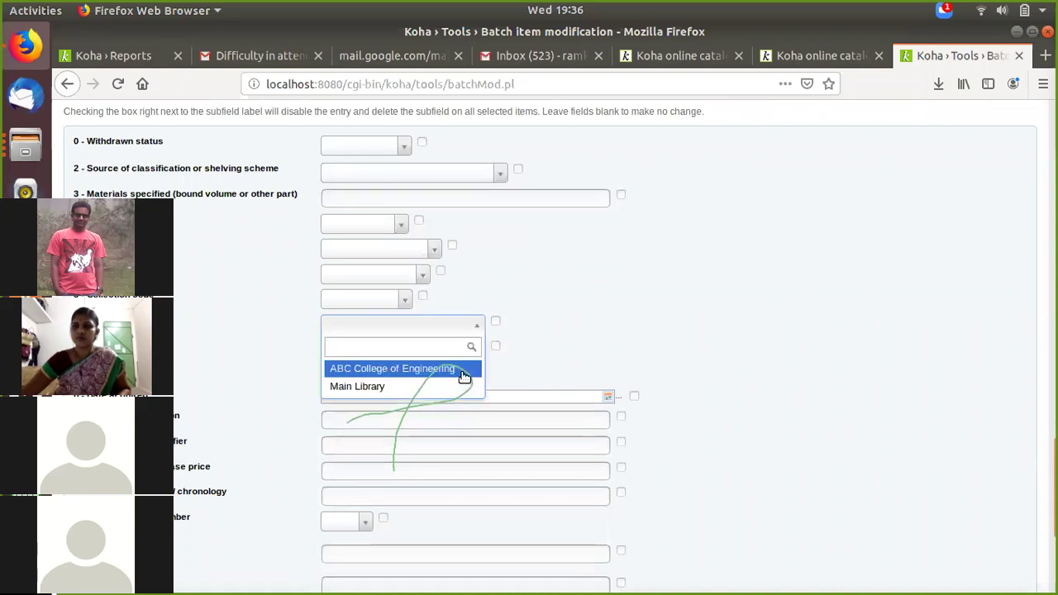
pyautogui.click(443, 385)
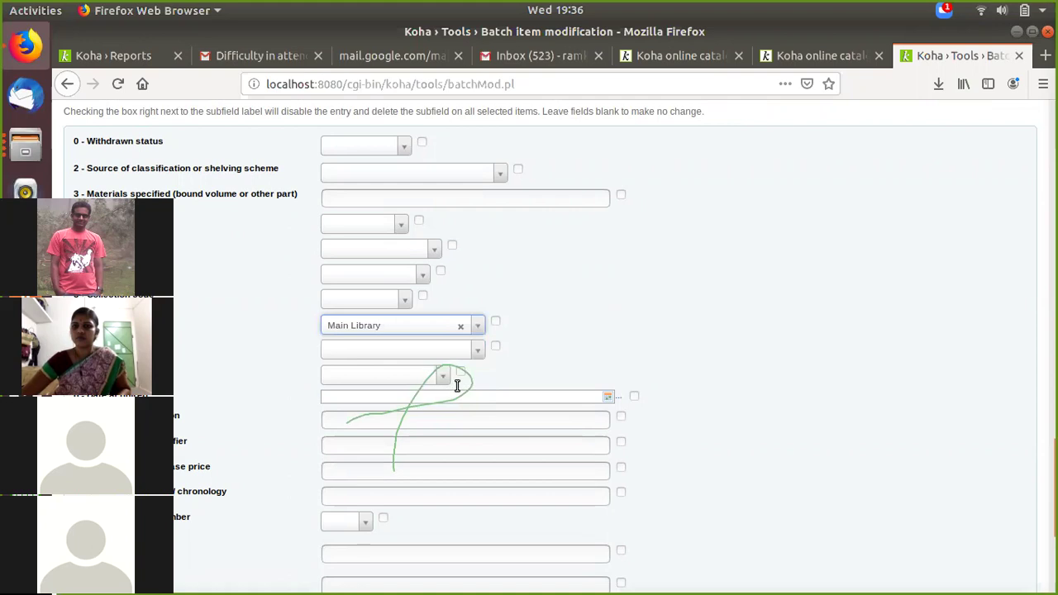
pyautogui.click(474, 351)
pyautogui.click(451, 408)
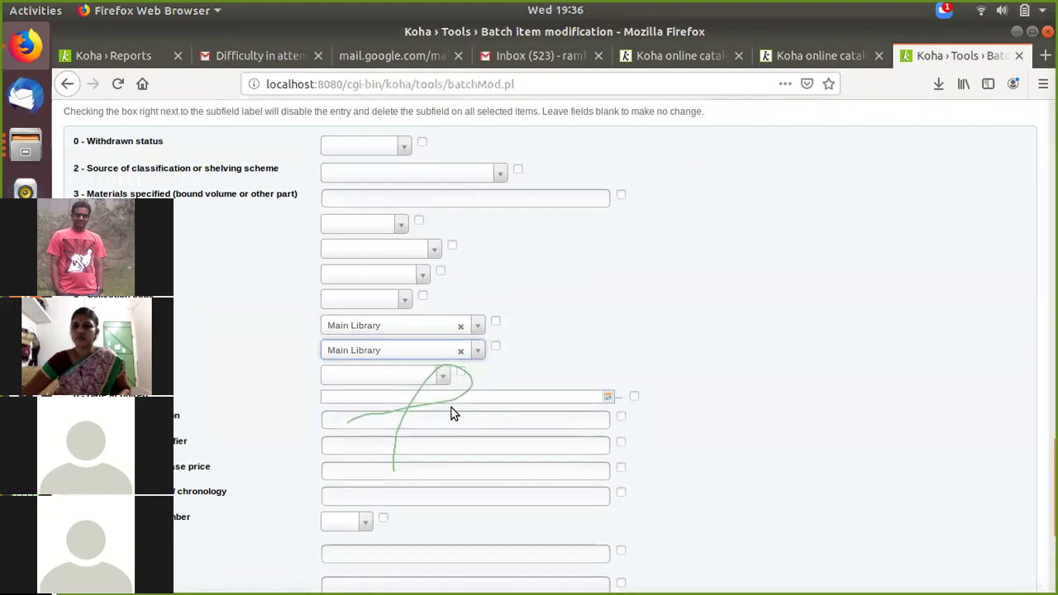
pyautogui.click(394, 399)
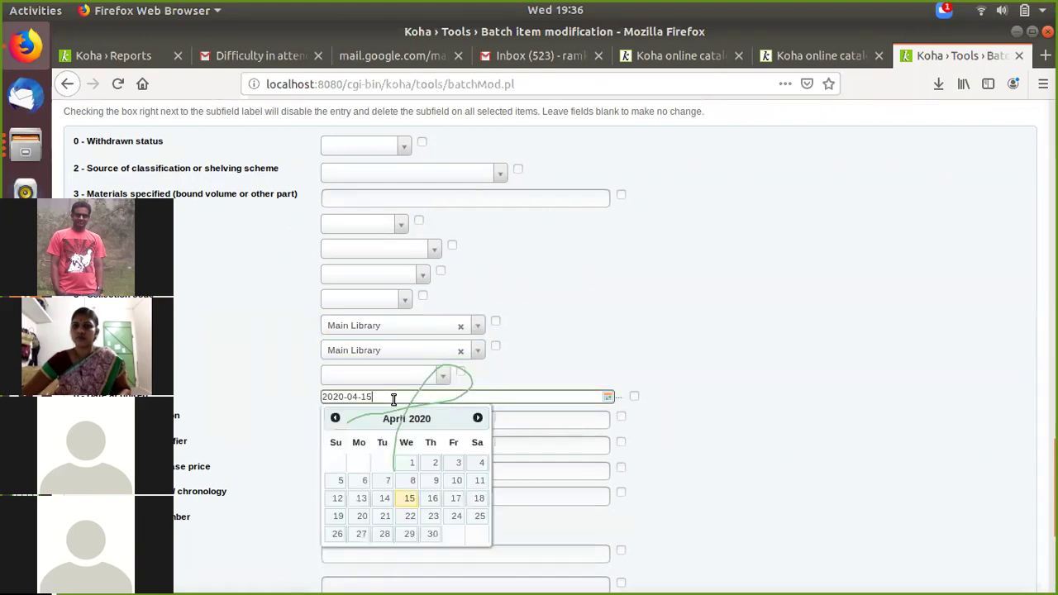
pyautogui.click(744, 414)
# Step: Set the item type to Books, then switch to the online catalog page
pyautogui.scroll(-1, 741, 415)
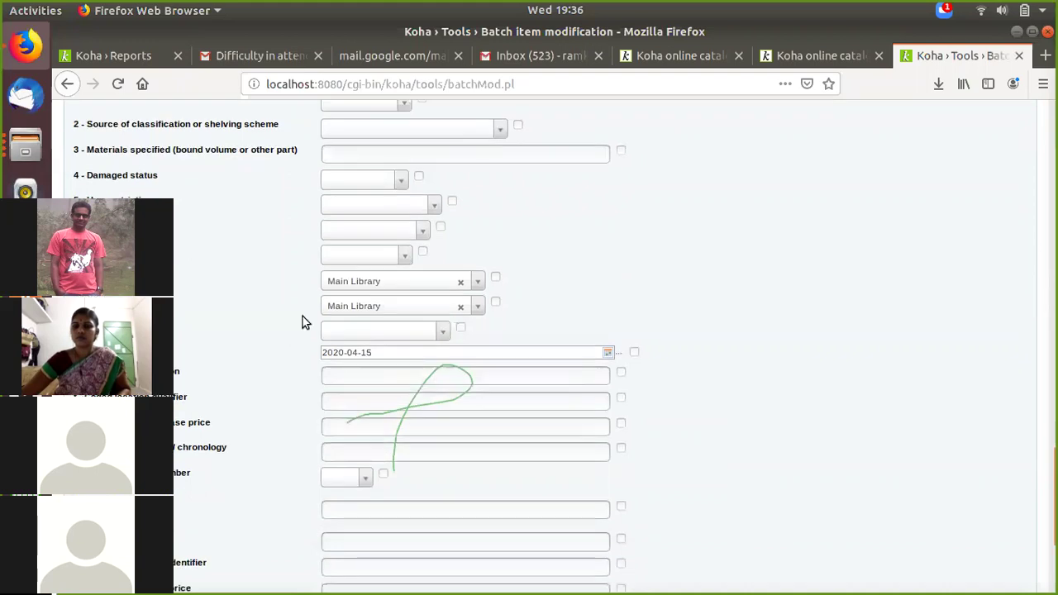
pyautogui.click(376, 379)
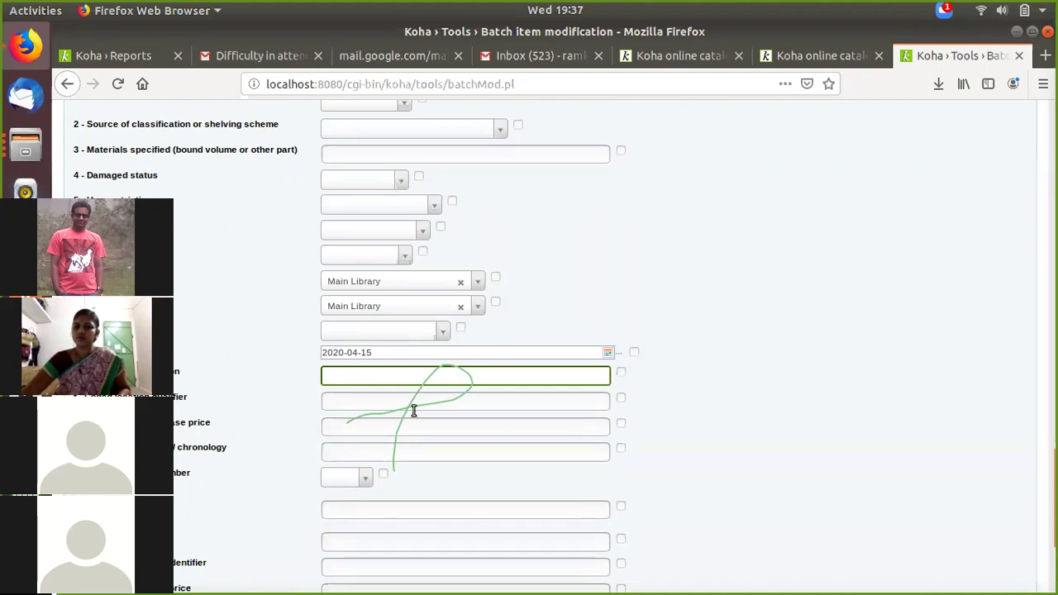
pyautogui.scroll(-2, 220, 390)
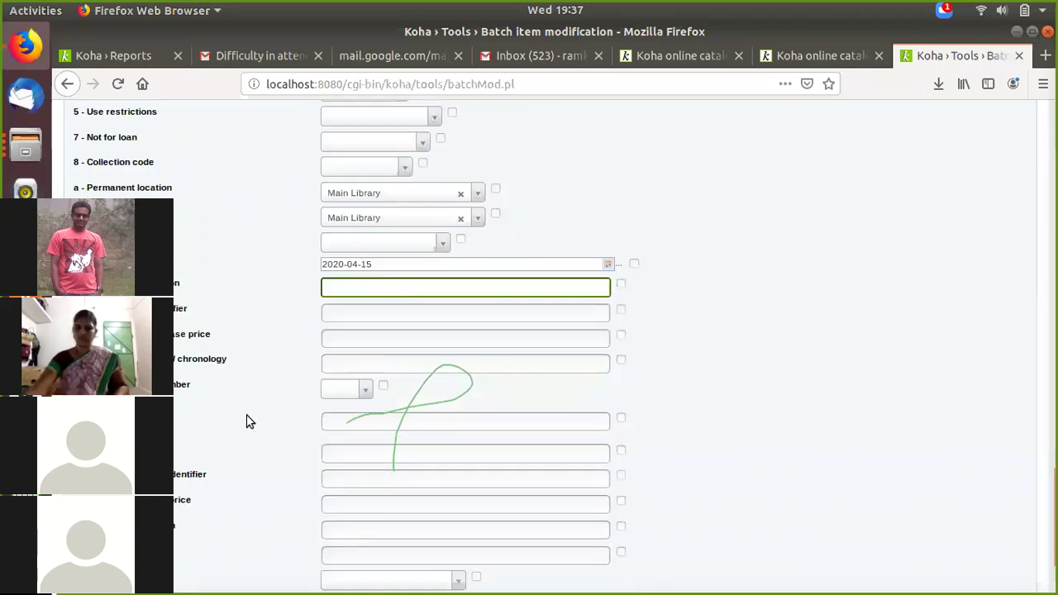
pyautogui.scroll(-3, 246, 421)
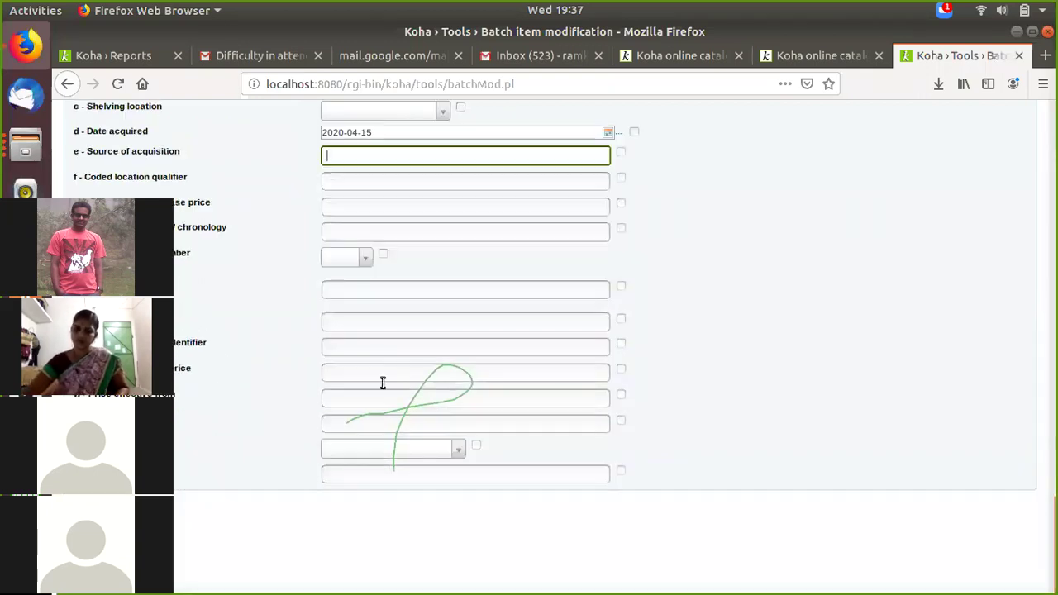
pyautogui.click(358, 449)
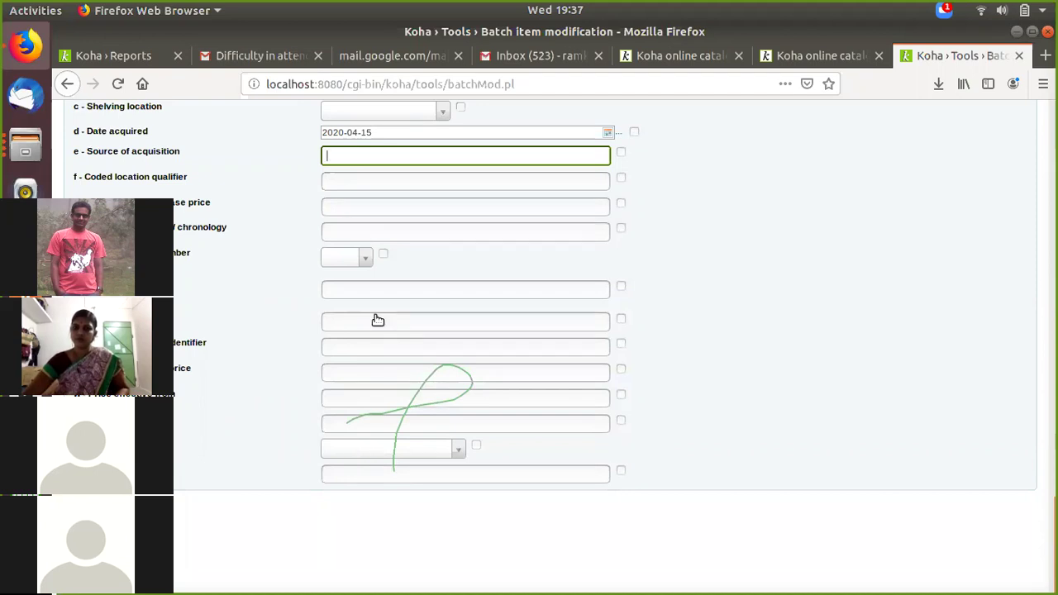
pyautogui.click(374, 287)
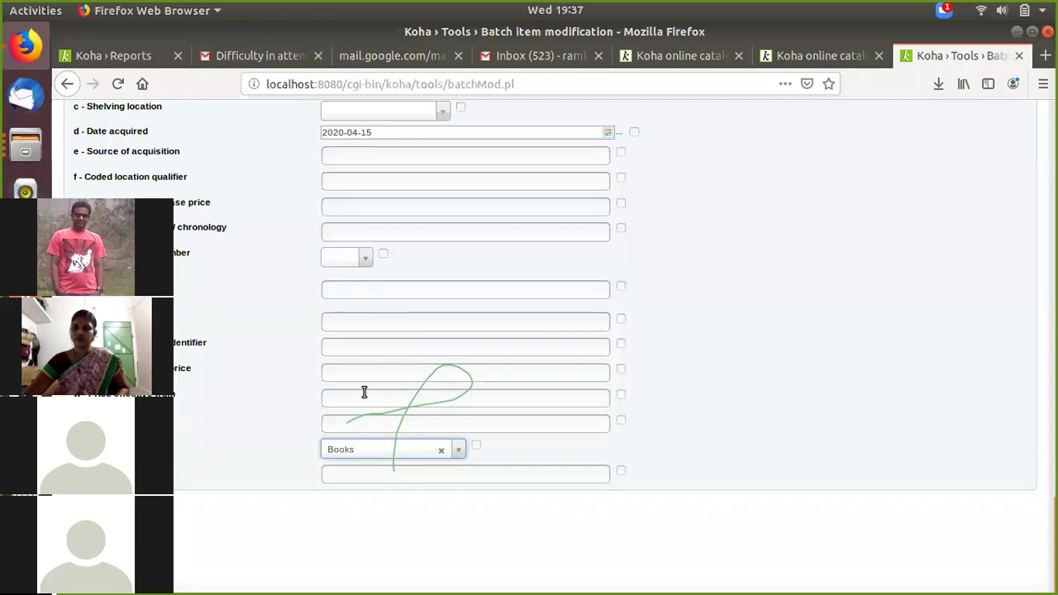
pyautogui.scroll(2, 376, 468)
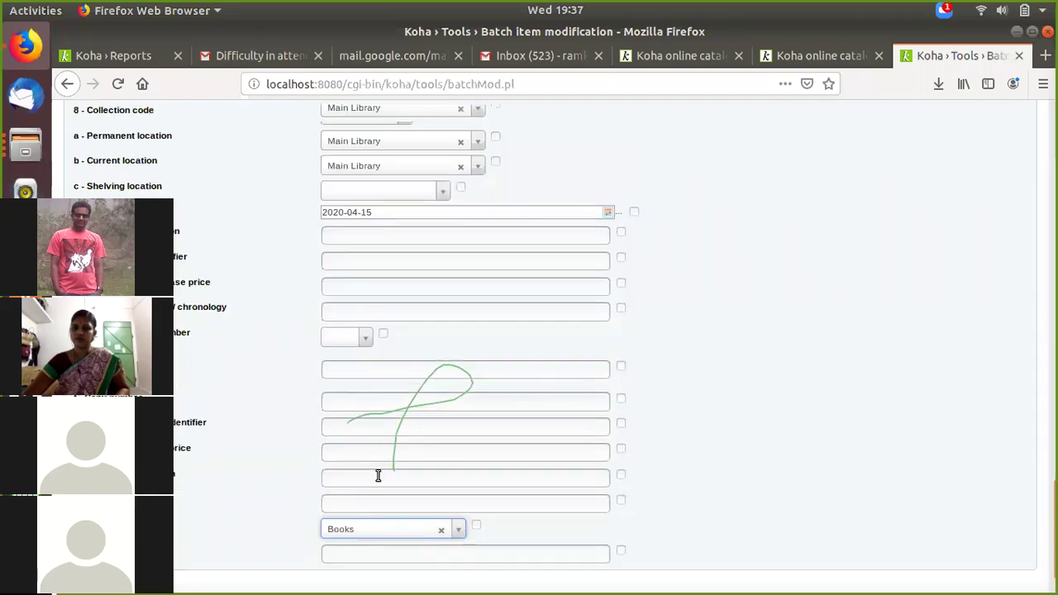
pyautogui.scroll(-2, 378, 476)
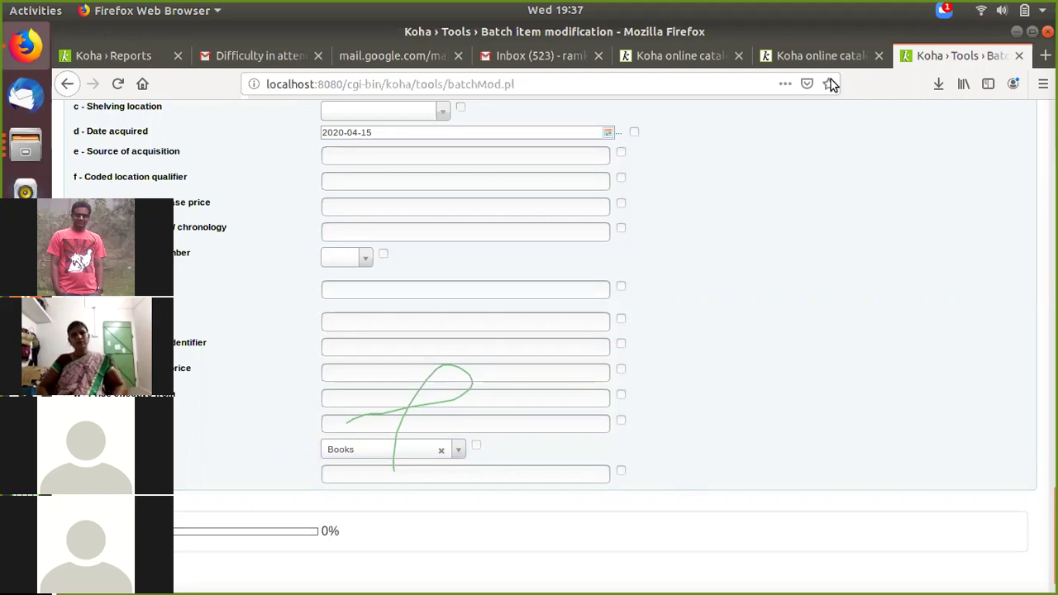
pyautogui.click(819, 47)
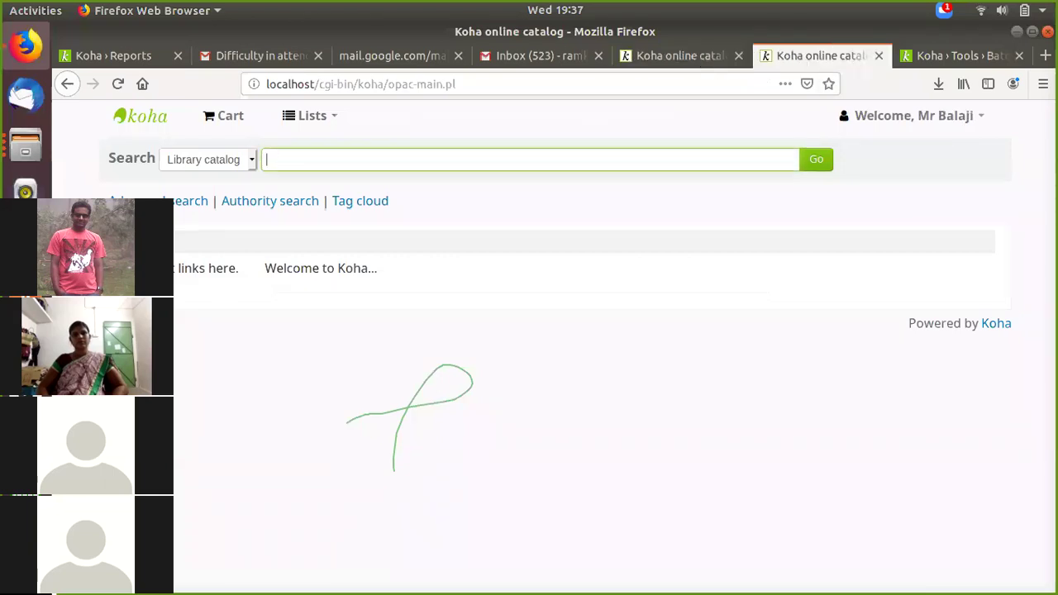
# Step: Show the OPAC catalogue search page, then bring the stock 5537 spreadsheet to the front
pyautogui.click(281, 158)
pyautogui.click(24, 147)
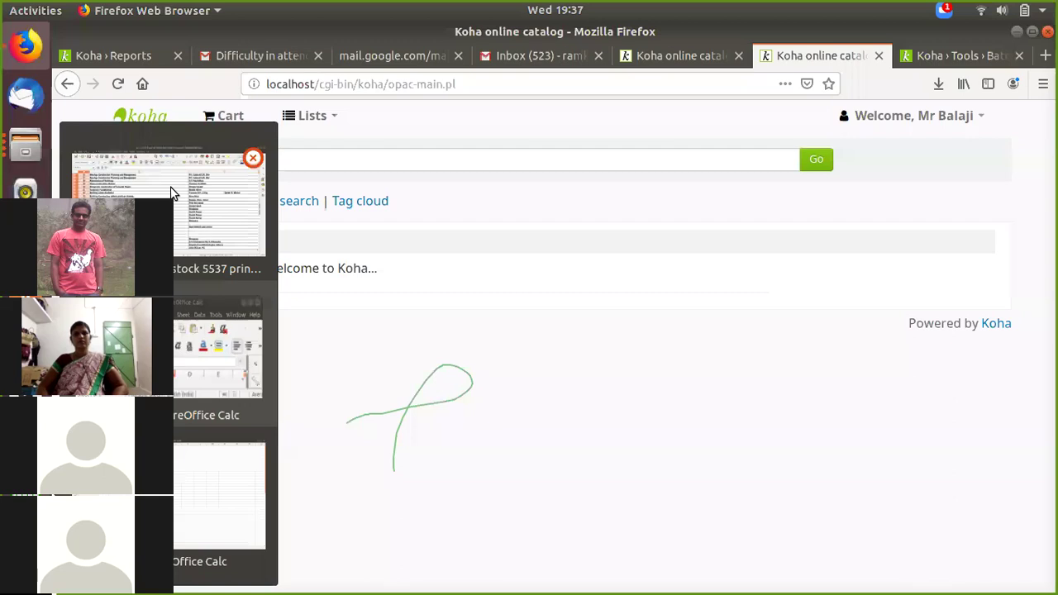
pyautogui.click(172, 193)
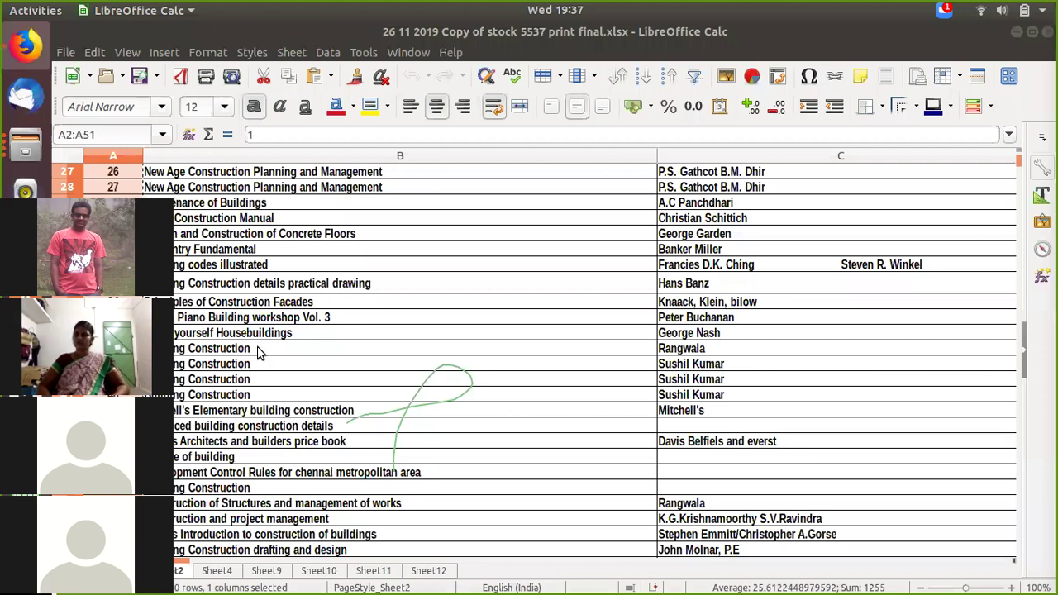
# Step: Scroll the stock sheet down and select the Interwood title in cell B577
pyautogui.scroll(-20, 257, 351)
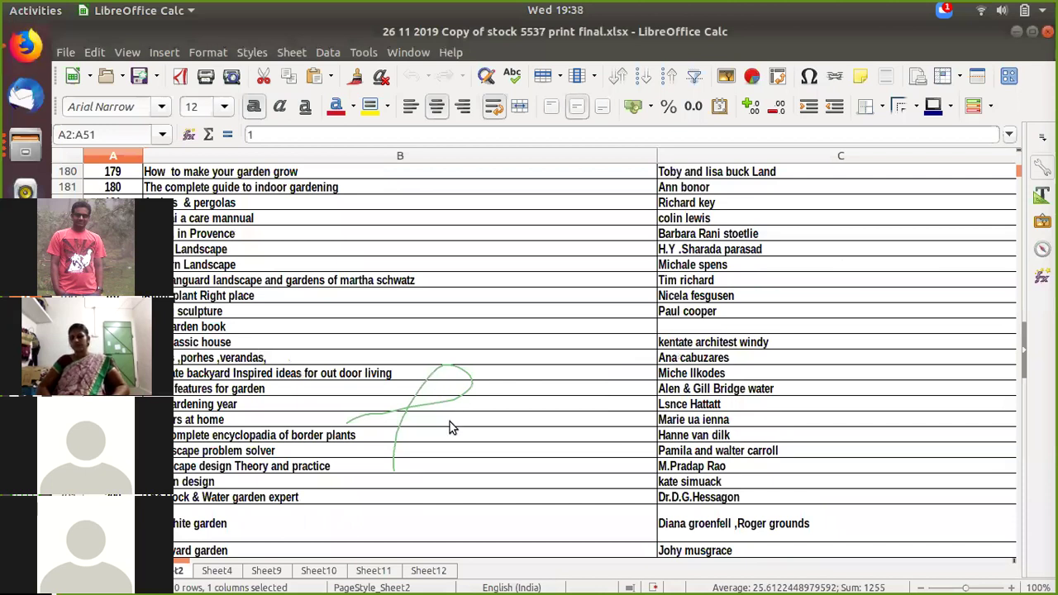
pyautogui.scroll(-20, 449, 421)
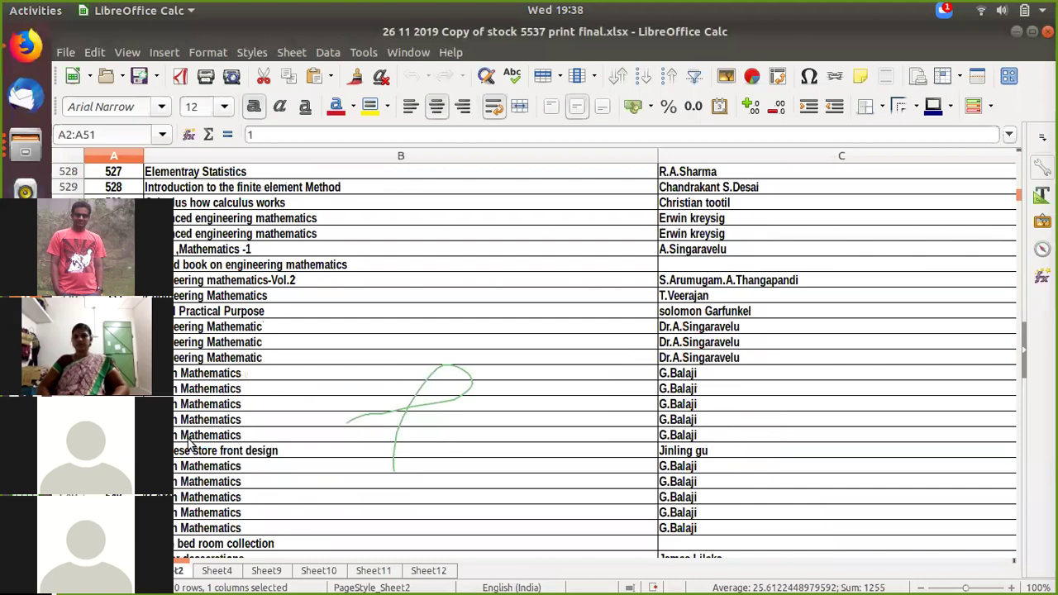
pyautogui.scroll(-11, 189, 445)
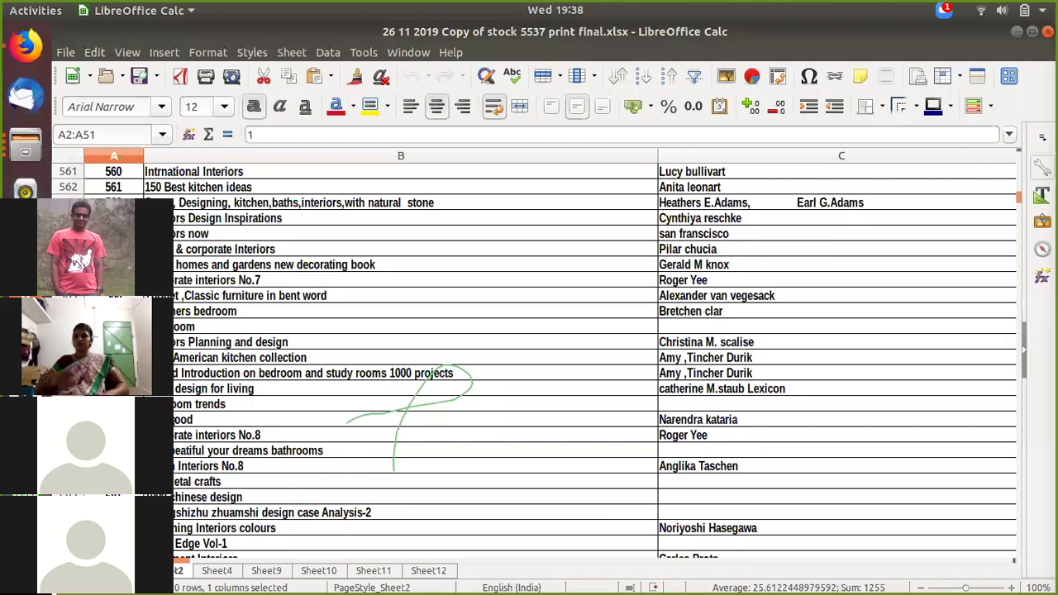
pyautogui.click(191, 421)
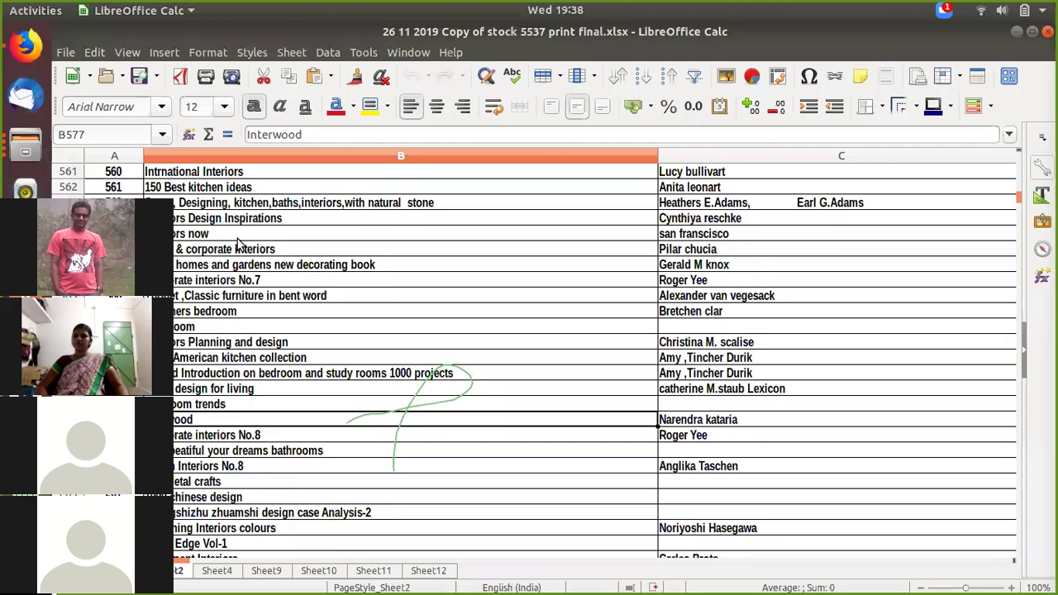
# Step: Paste 'Interwood' into the OPAC search box and run the catalogue search
pyautogui.click(26, 50)
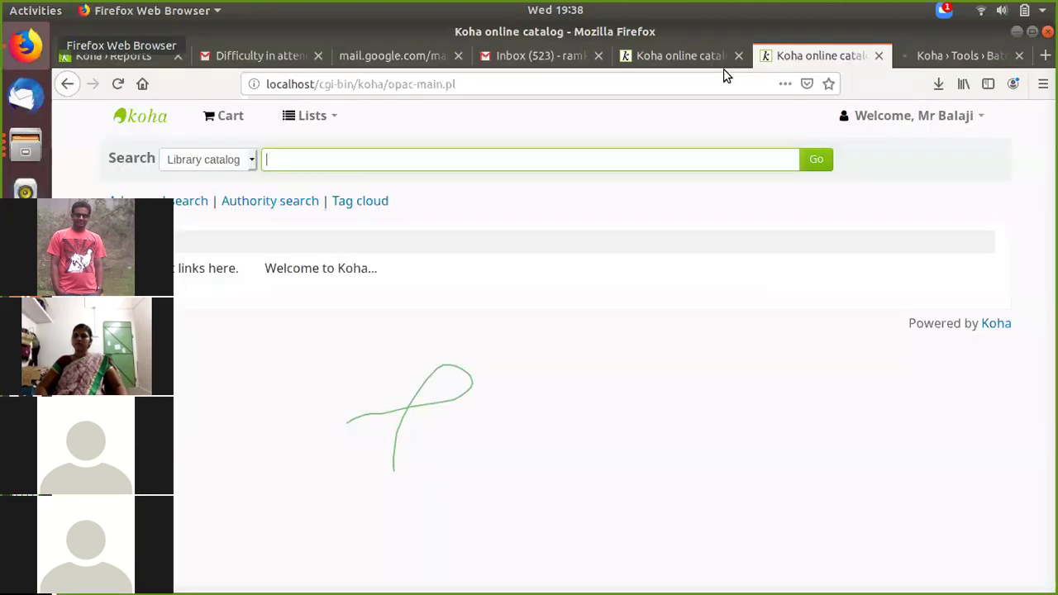
pyautogui.hotkey('ctrl', 'pageup')
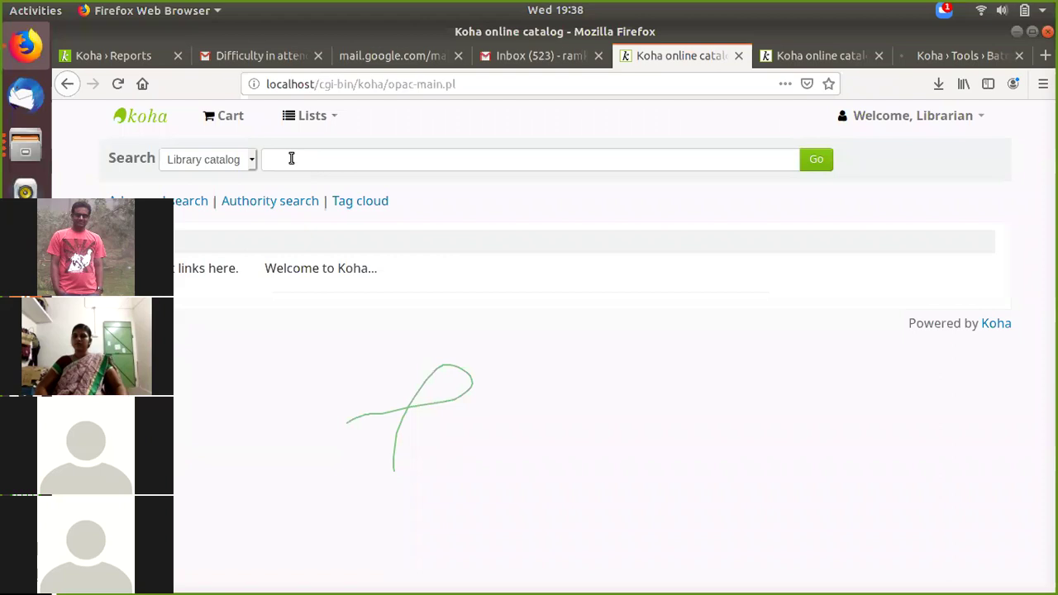
pyautogui.click(291, 158)
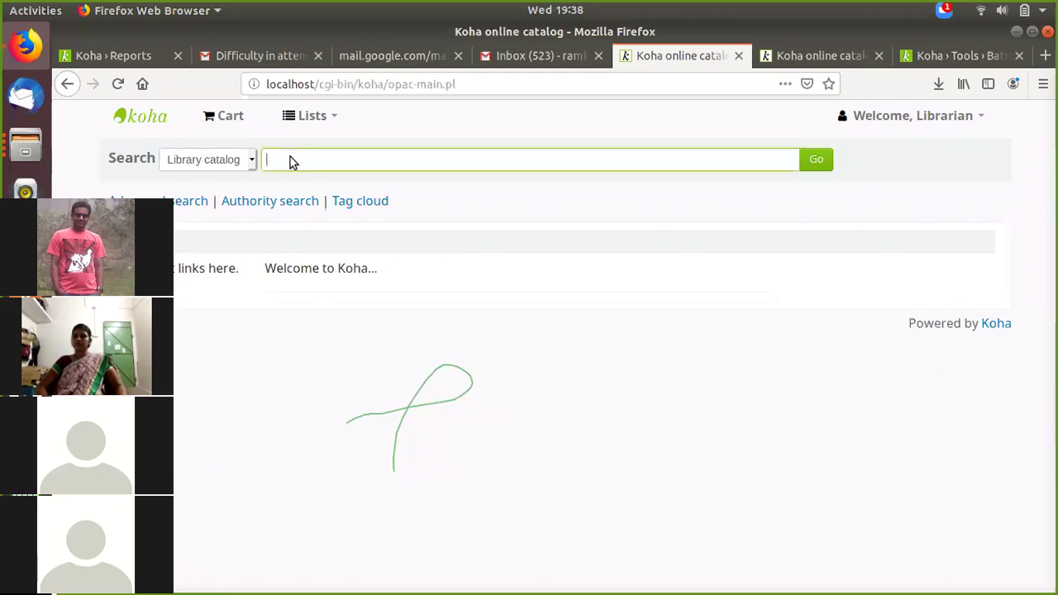
pyautogui.click(290, 162)
pyautogui.rightClick(293, 160)
pyautogui.press('Escape')
pyautogui.write('Interwood')
pyautogui.click(817, 160)
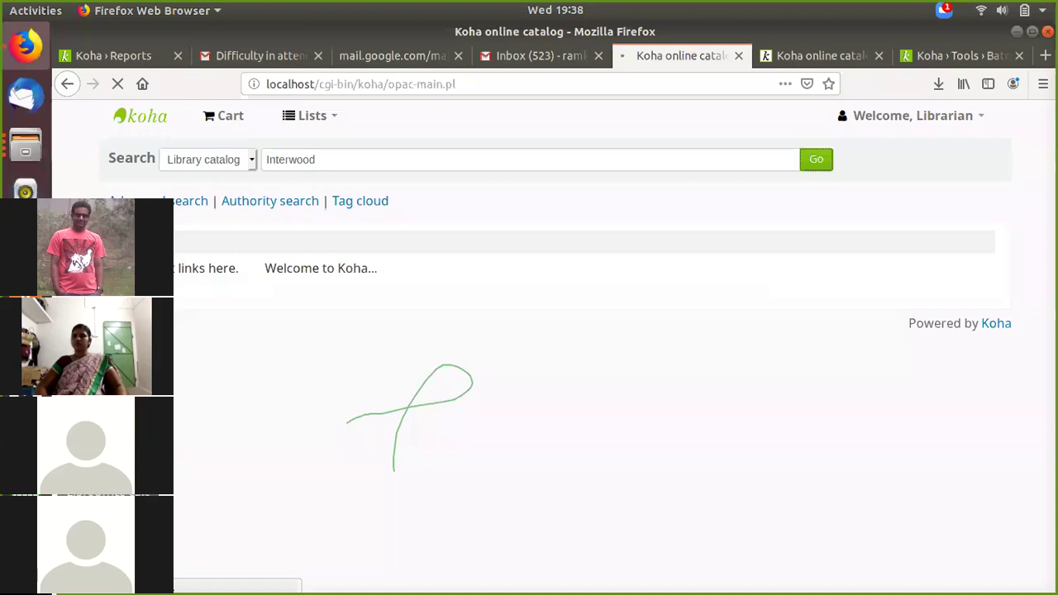
# Step: Glance back at the stock spreadsheet, then open the first Interwood result's detail page
pyautogui.click(25, 146)
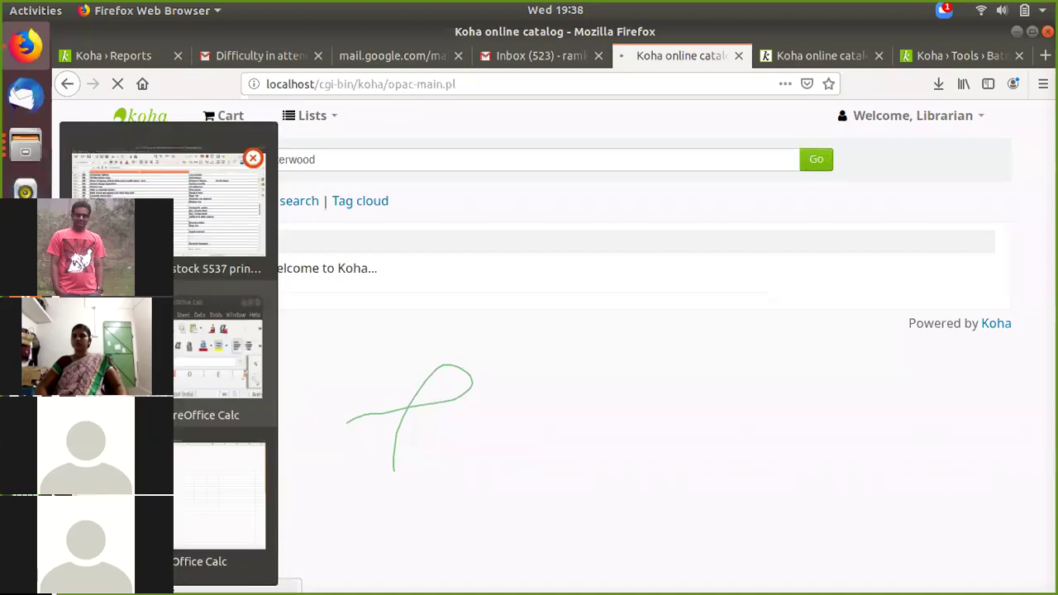
pyautogui.click(219, 211)
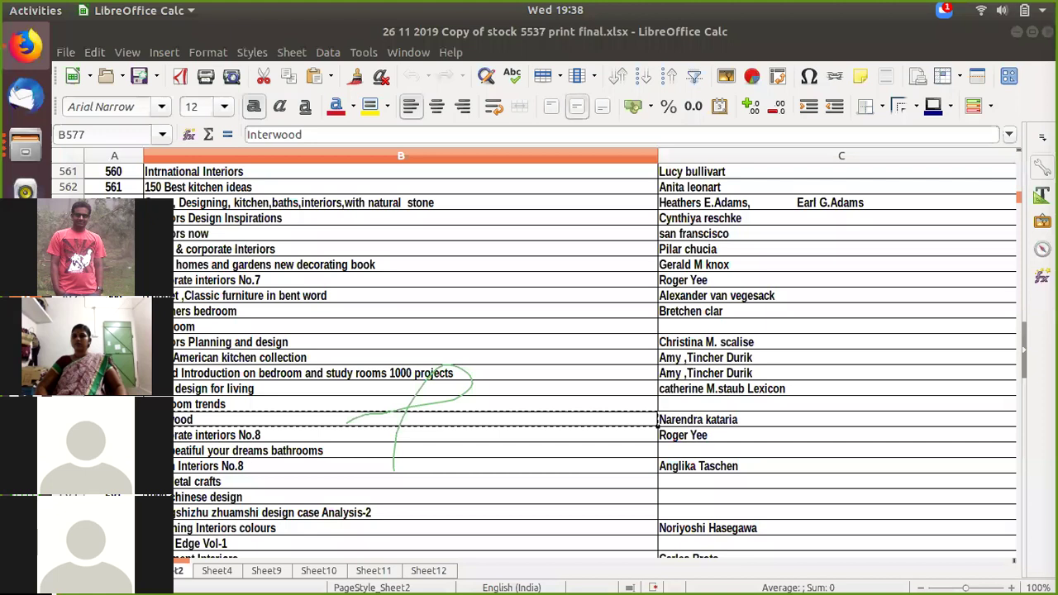
pyautogui.click(1015, 33)
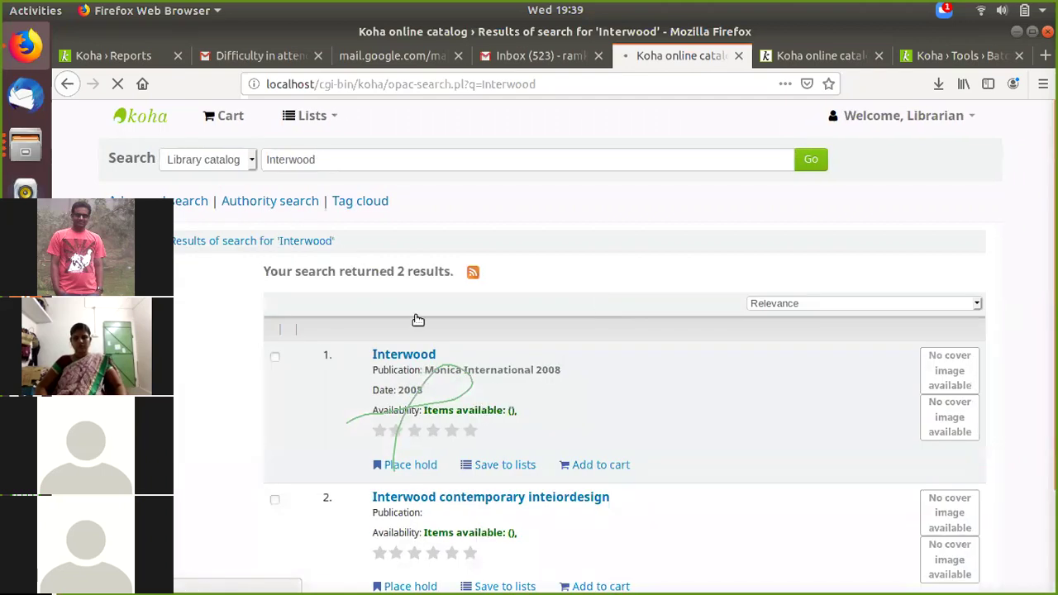
pyautogui.scroll(-1, 417, 320)
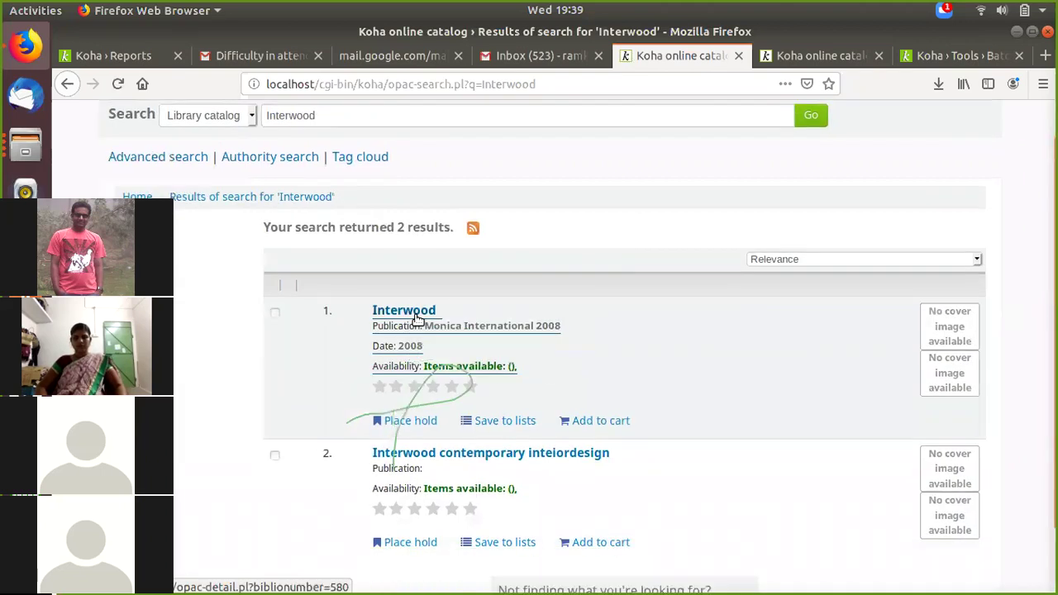
pyautogui.click(420, 323)
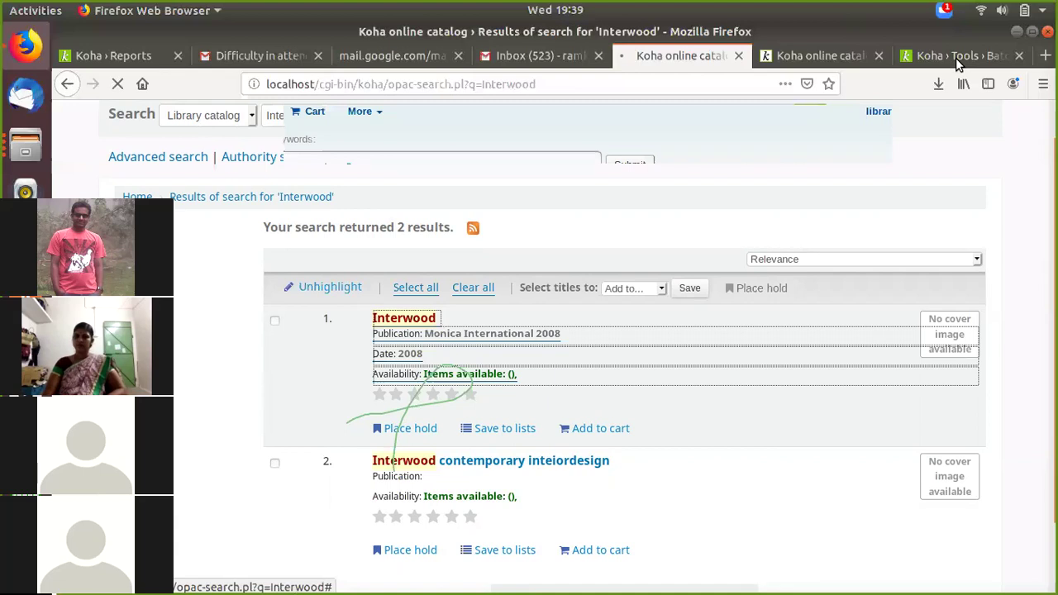
# Step: Scroll through the Batch item modification results, checking items at Main Library, acquired 2020-04-15, type Books
pyautogui.click(955, 58)
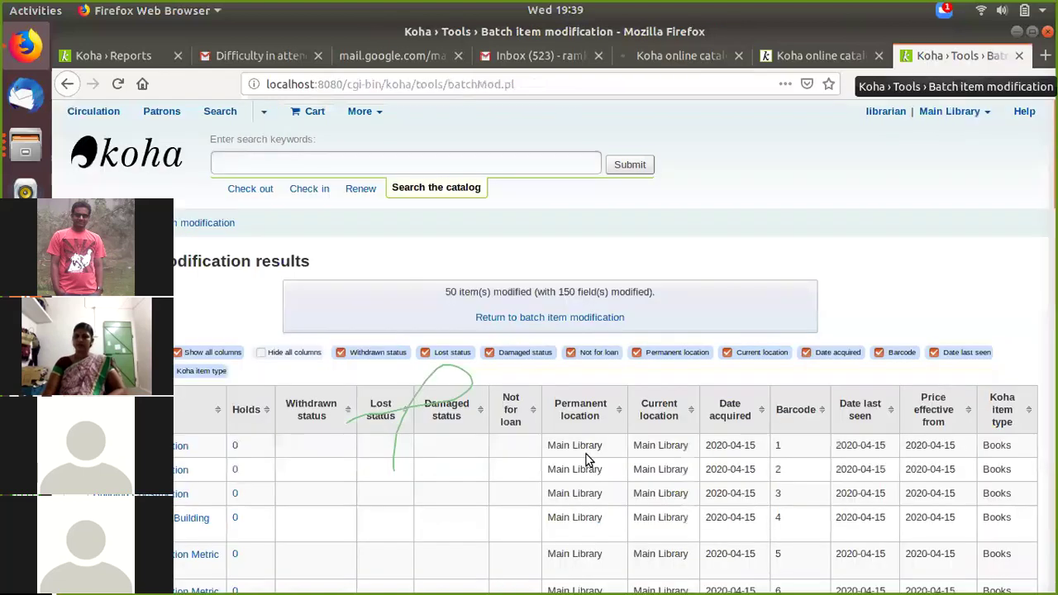
pyautogui.scroll(-8, 586, 460)
pyautogui.scroll(-10, 583, 466)
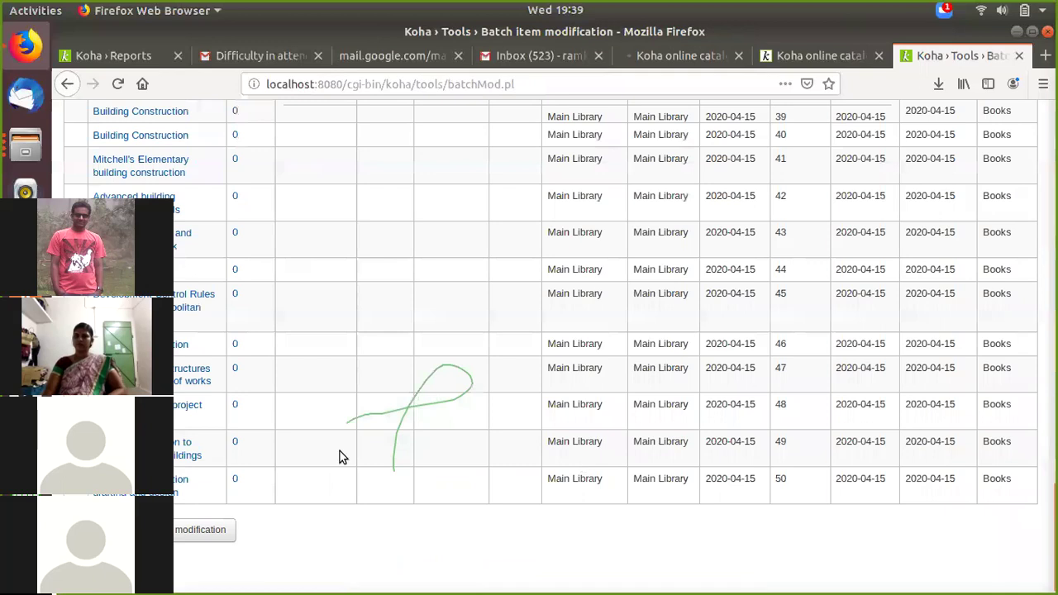
pyautogui.scroll(15, 343, 457)
pyautogui.scroll(-4, 791, 259)
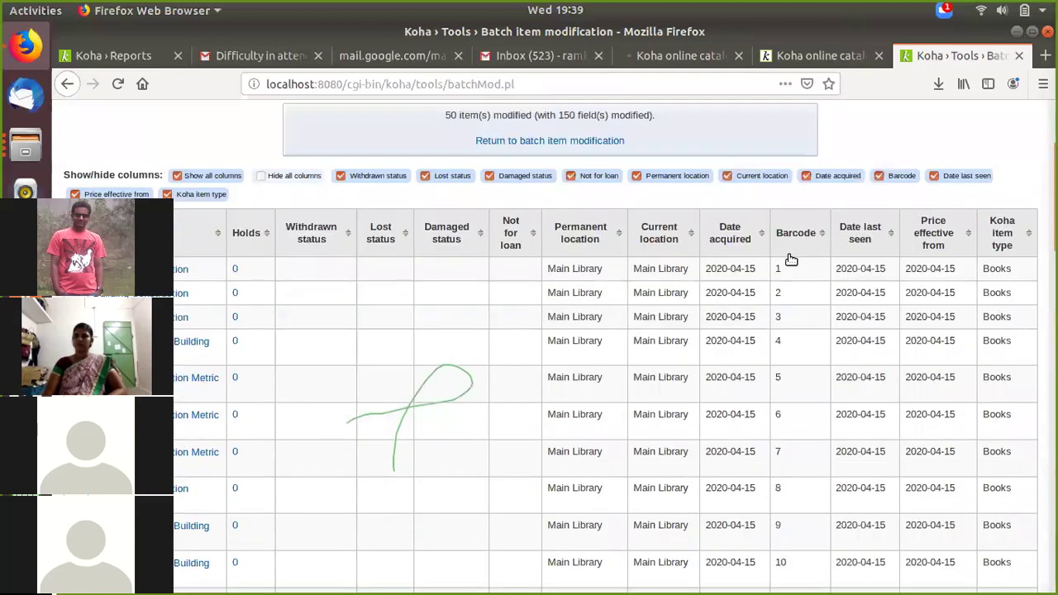
pyautogui.scroll(2, 465, 194)
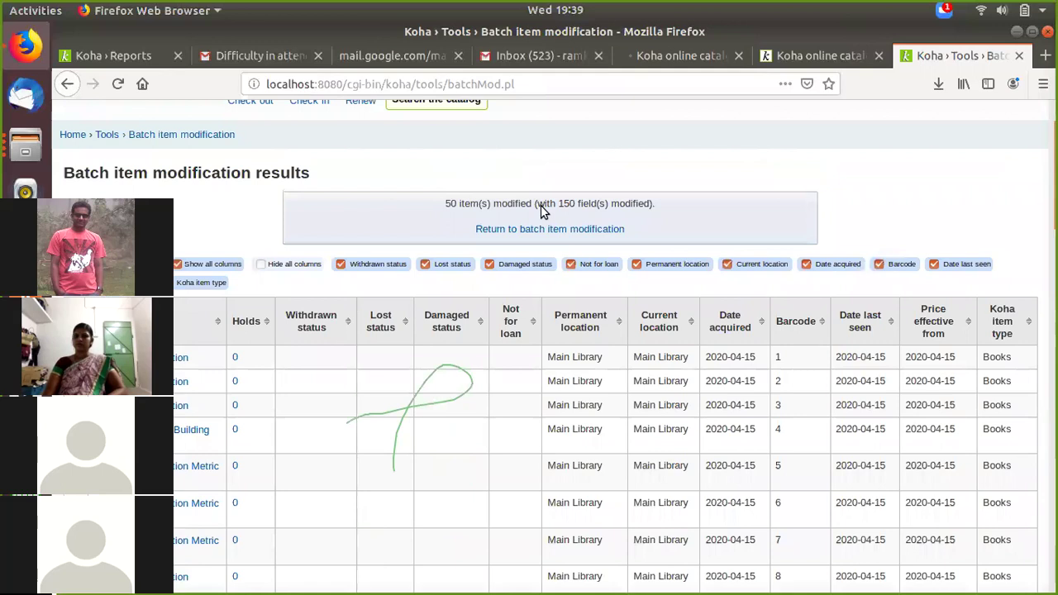
pyautogui.scroll(-3, 243, 474)
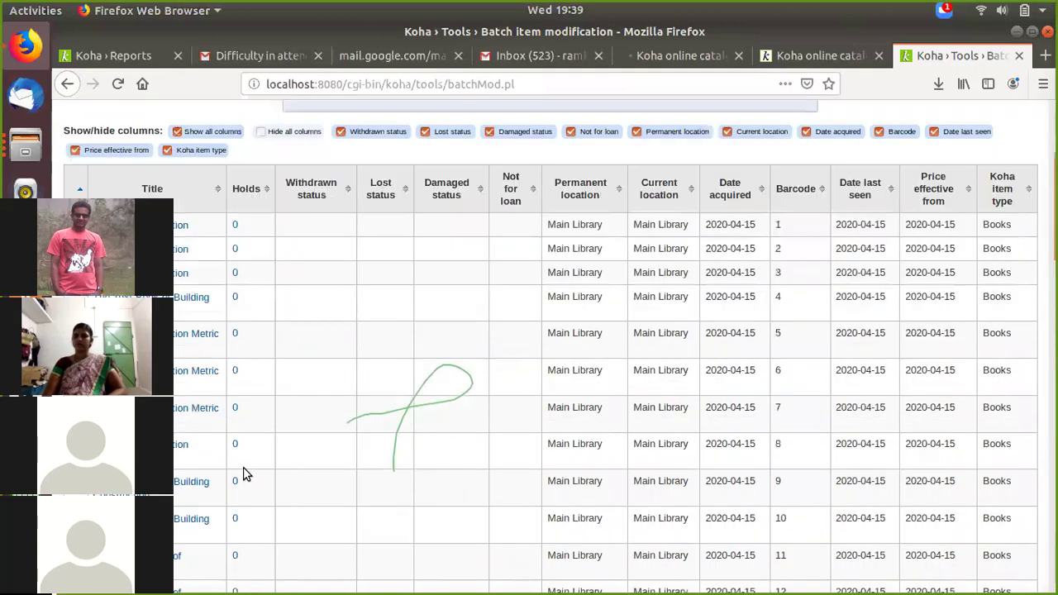
pyautogui.scroll(-10, 244, 473)
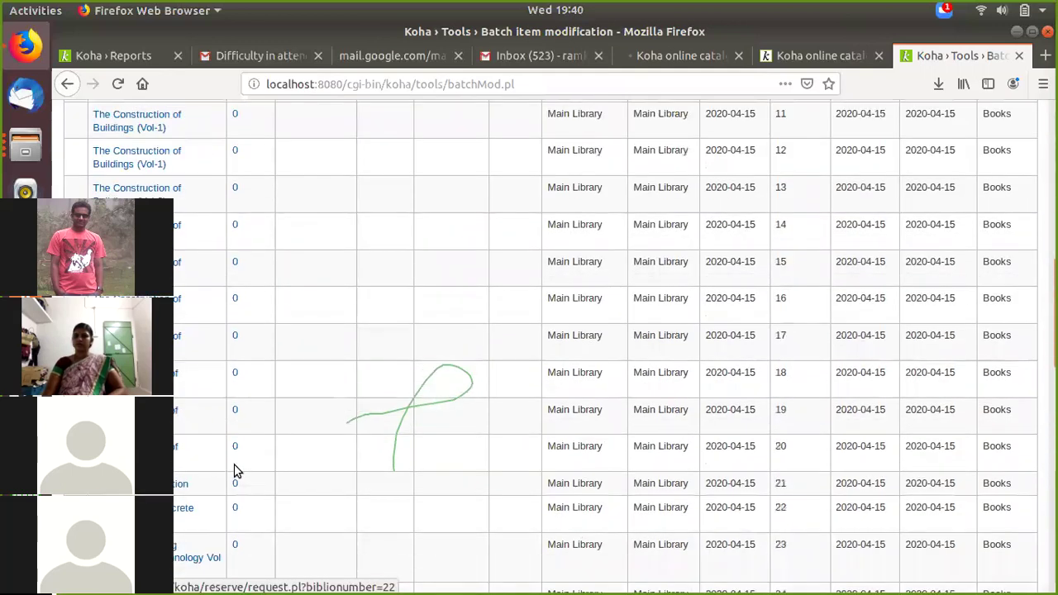
pyautogui.scroll(-1, 181, 463)
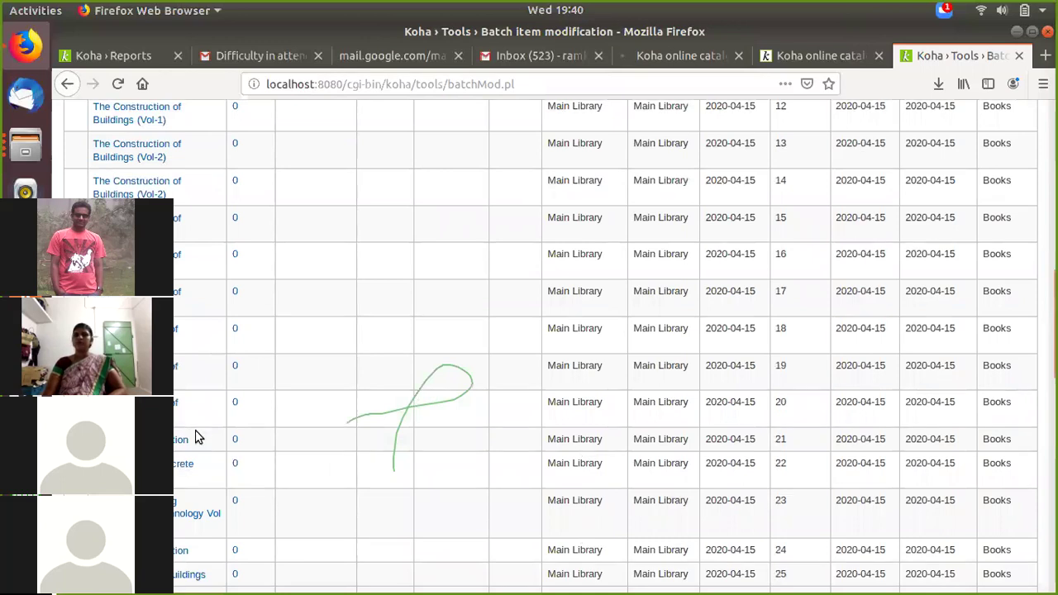
pyautogui.scroll(-2, 197, 438)
pyautogui.scroll(-1, 202, 440)
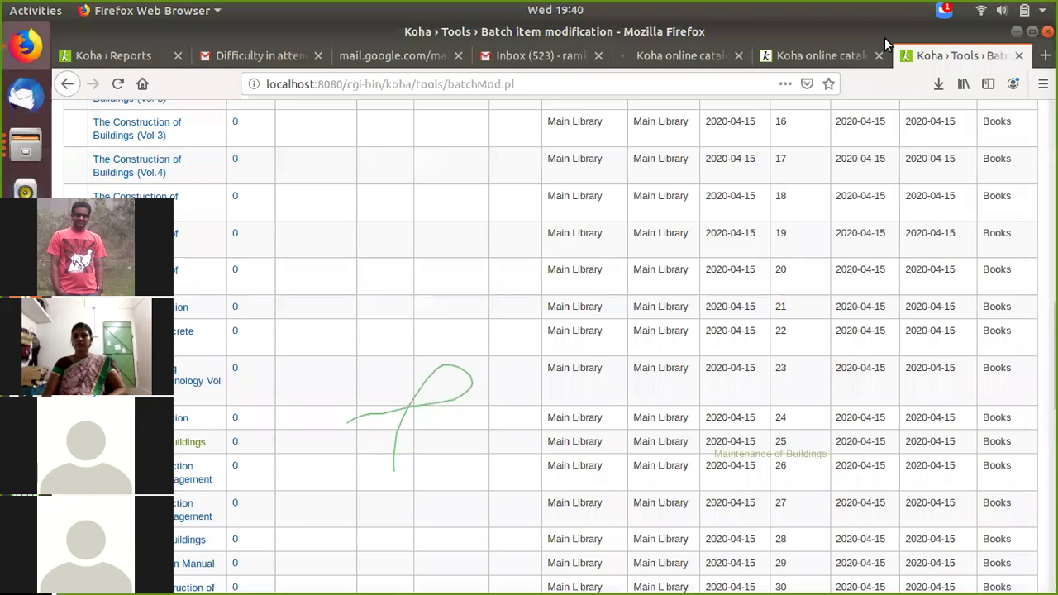
# Step: Close the spare OPAC tab and return to the Interwood record
pyautogui.click(677, 55)
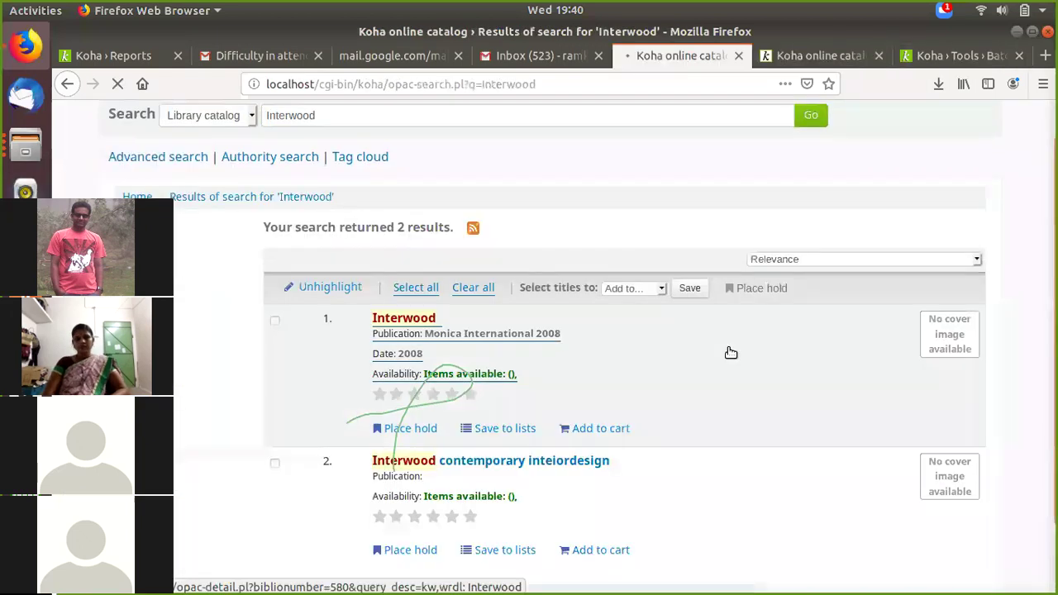
pyautogui.hotkey('ctrl', 'Tab')
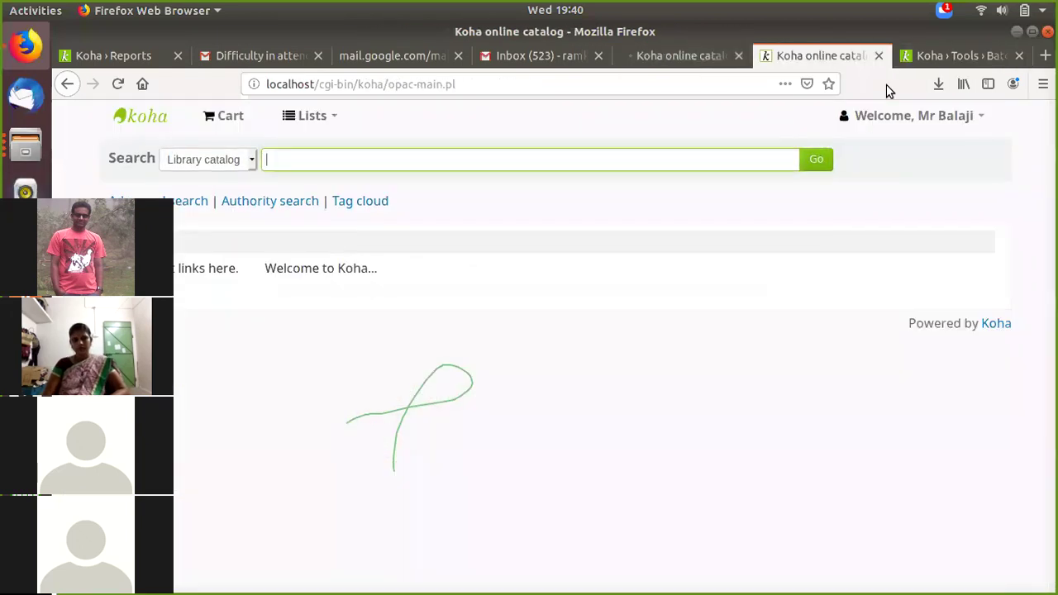
pyautogui.hotkey('ctrl', 'w')
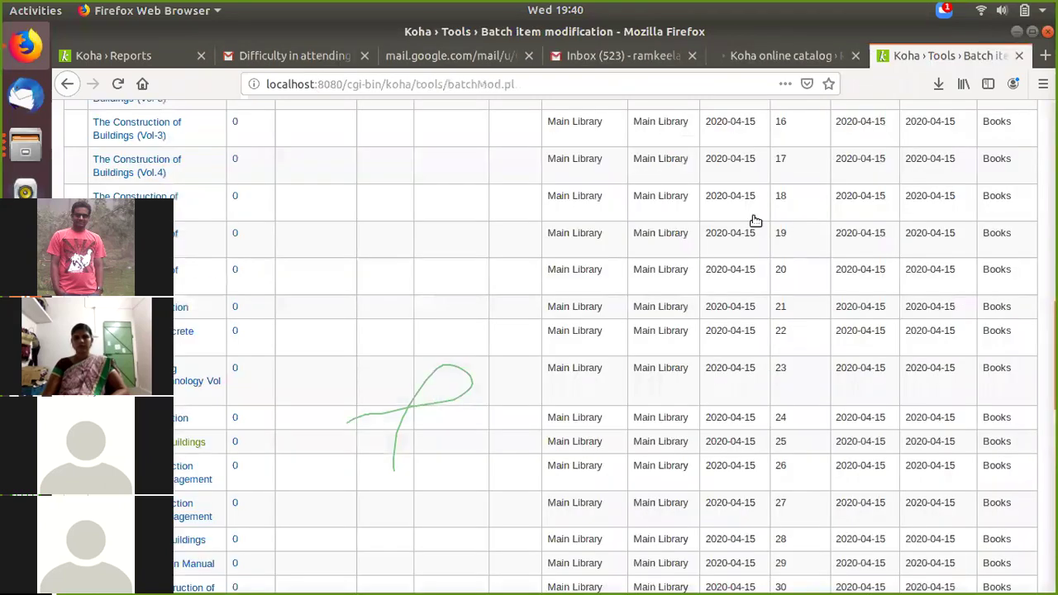
pyautogui.hotkey('ctrl', 'shift', 'Tab')
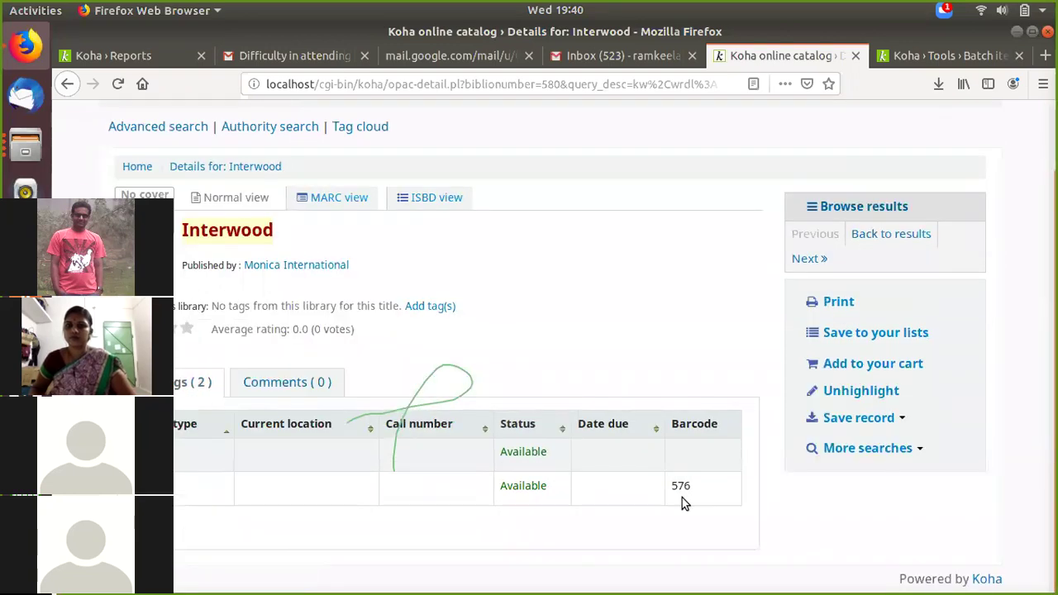
# Step: Inspect the Interwood holdings, including barcode 576, against the batch modification results
pyautogui.doubleClick(673, 488)
pyautogui.click(696, 514)
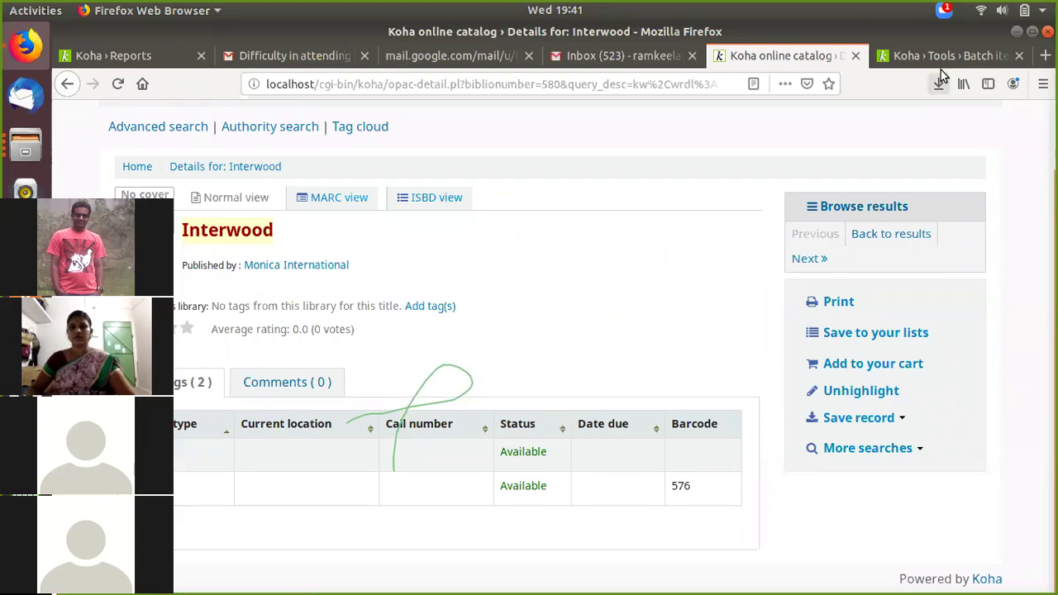
pyautogui.scroll(2, 646, 209)
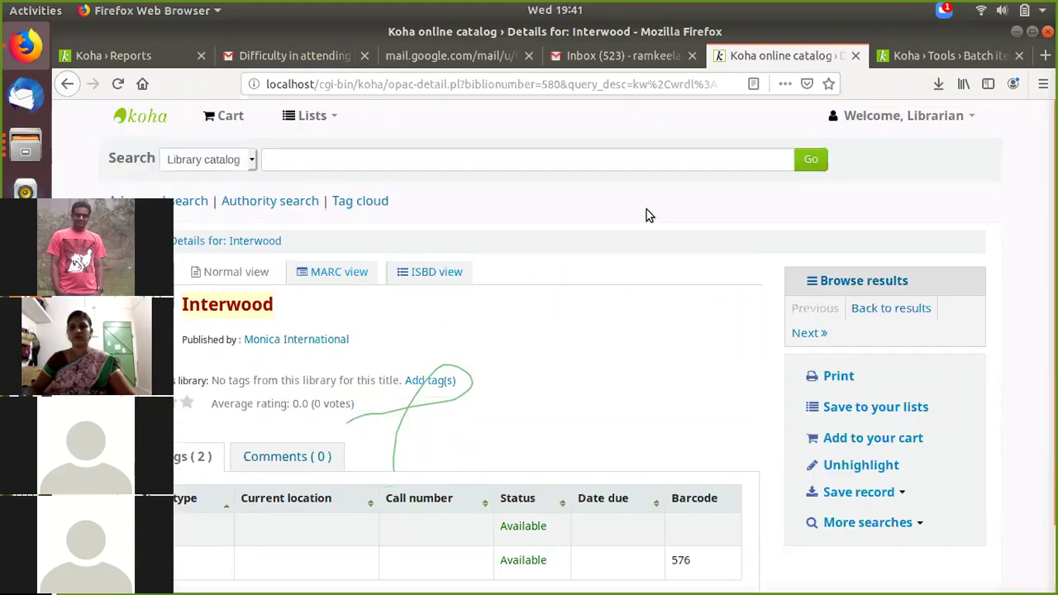
pyautogui.hotkey('ctrl', 'Tab')
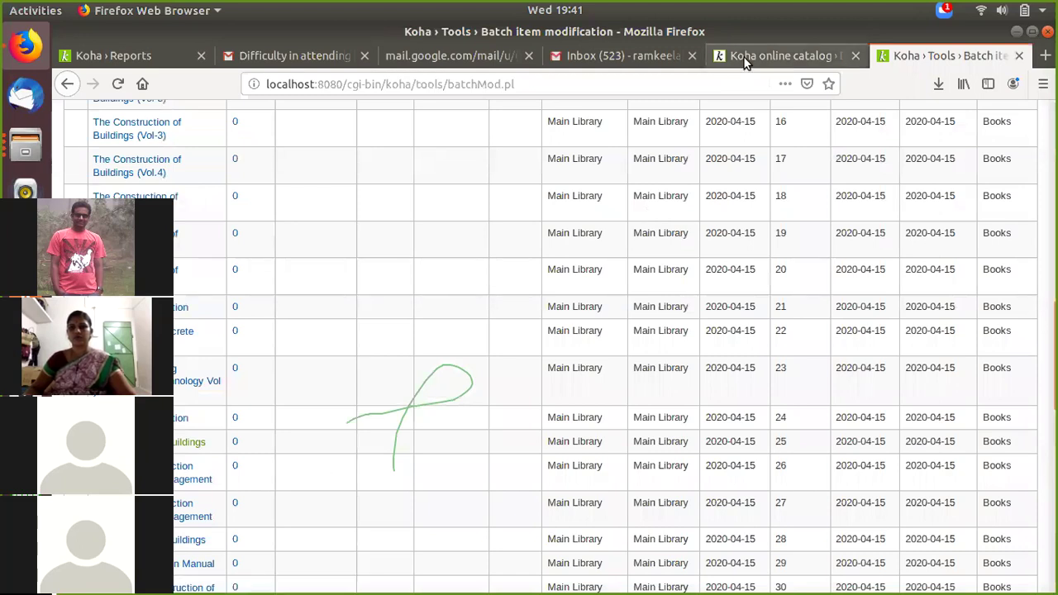
pyautogui.hotkey('ctrl', 'shift', 'Tab')
# Step: Enter 'Maintenance of buildings' in the OPAC search box, leaving the search type unchanged
pyautogui.click(280, 155)
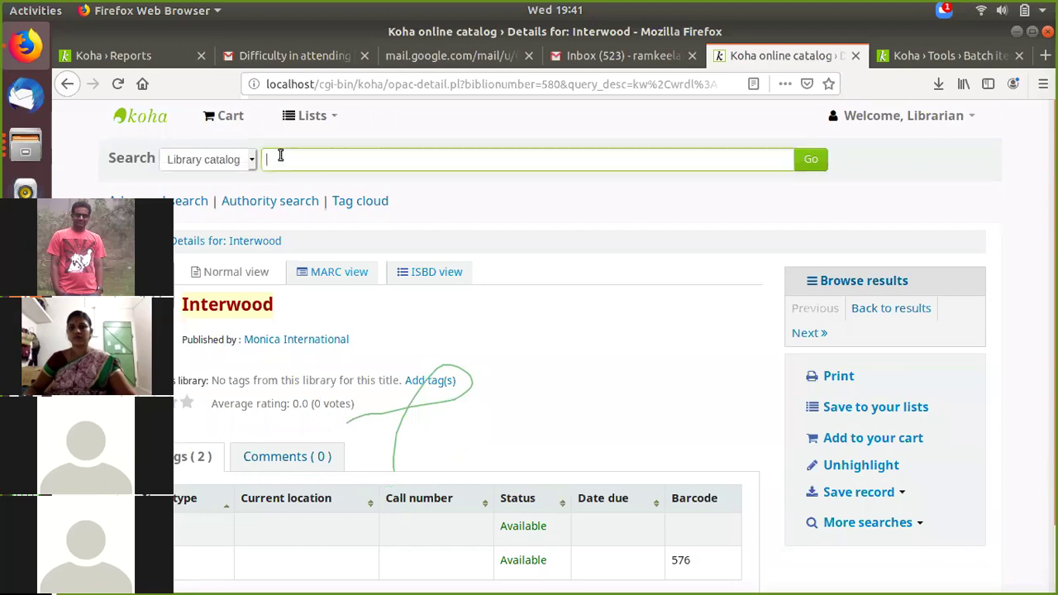
pyautogui.write('Man')
pyautogui.press('BackSpace')
pyautogui.write('ntenance')
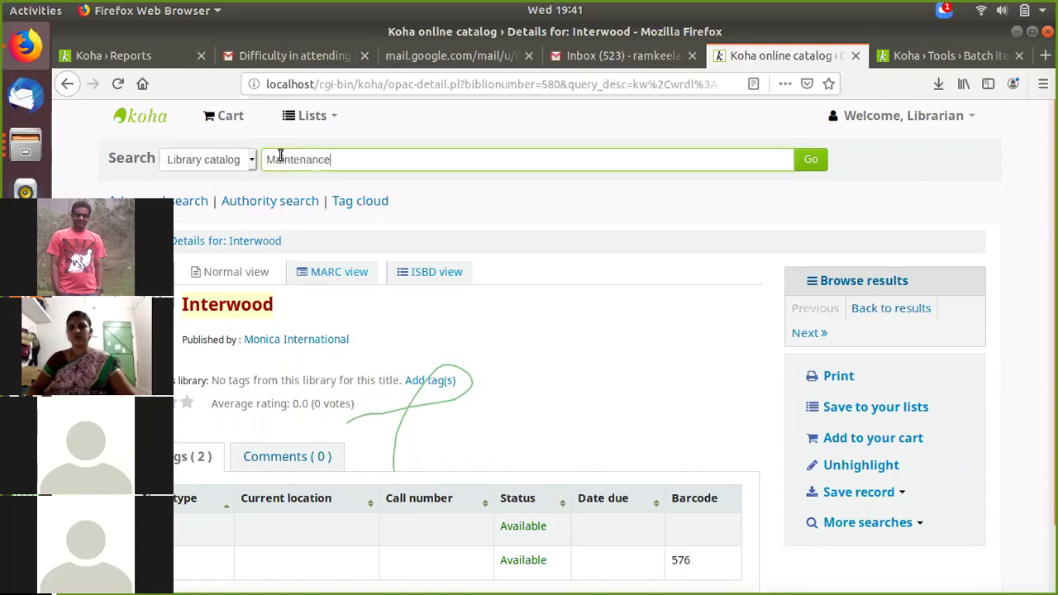
pyautogui.write(' of bui')
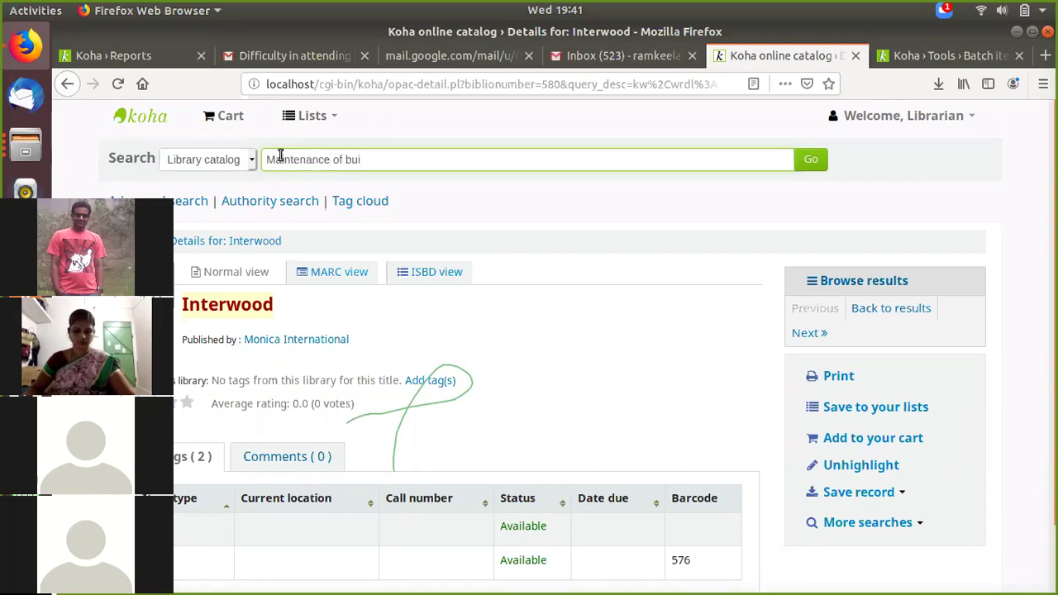
pyautogui.write('ldings')
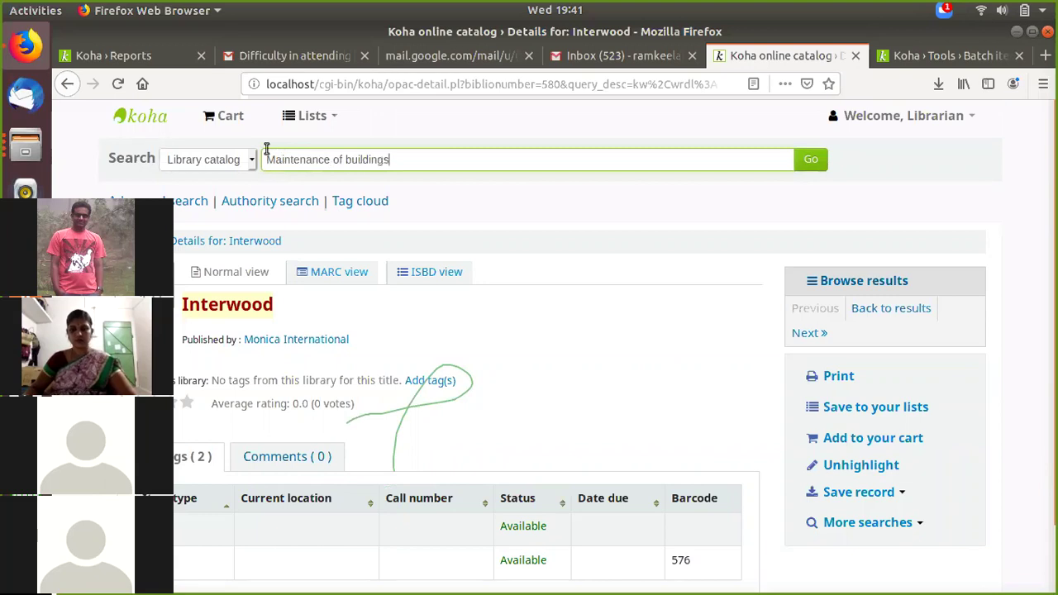
pyautogui.click(207, 159)
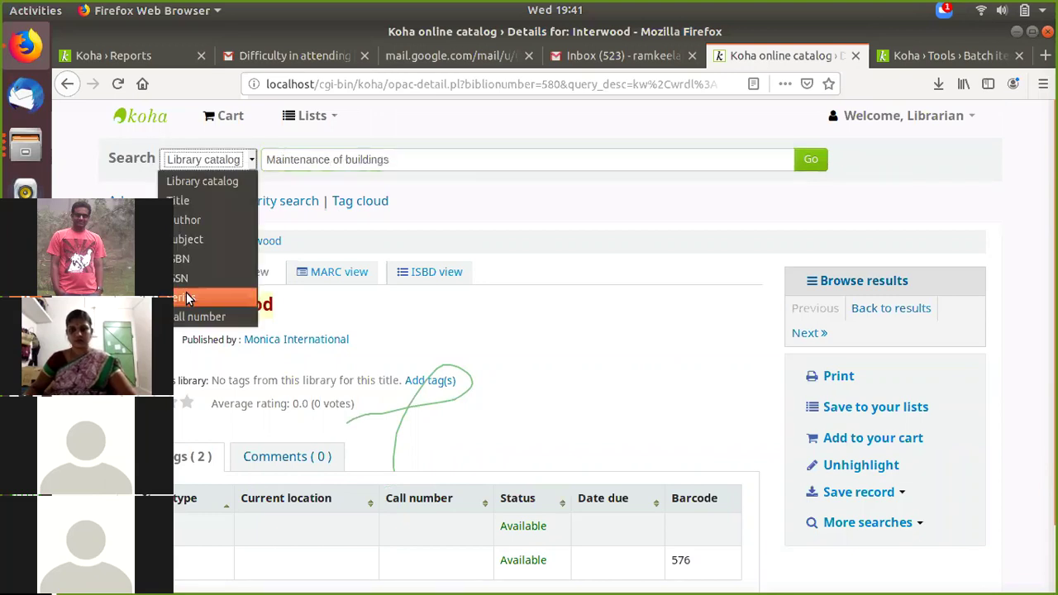
pyautogui.press('Escape')
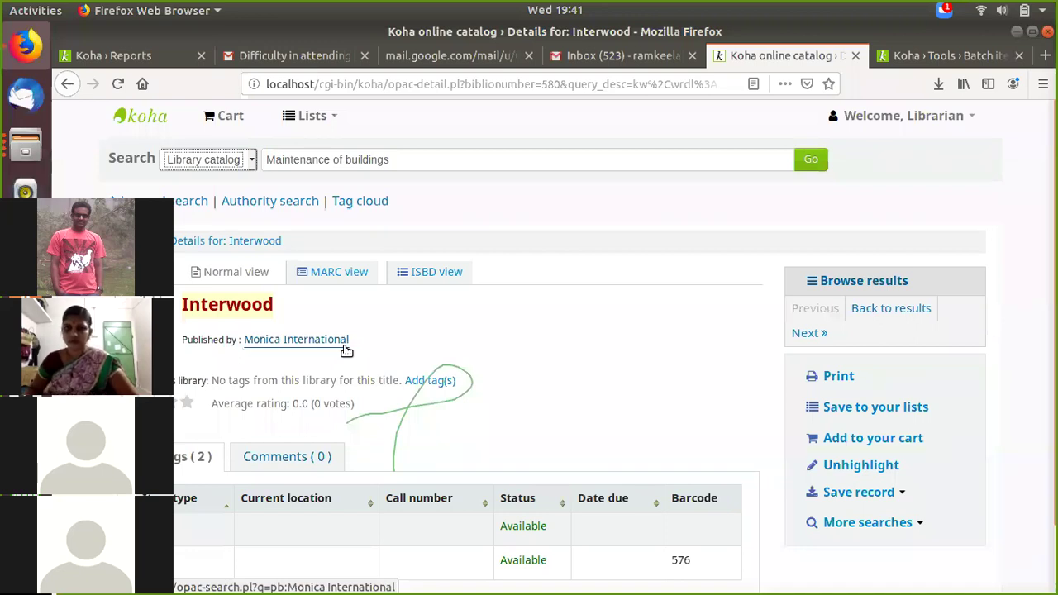
# Step: Run the Maintenance of buildings search and open the first of its two records
pyautogui.click(954, 57)
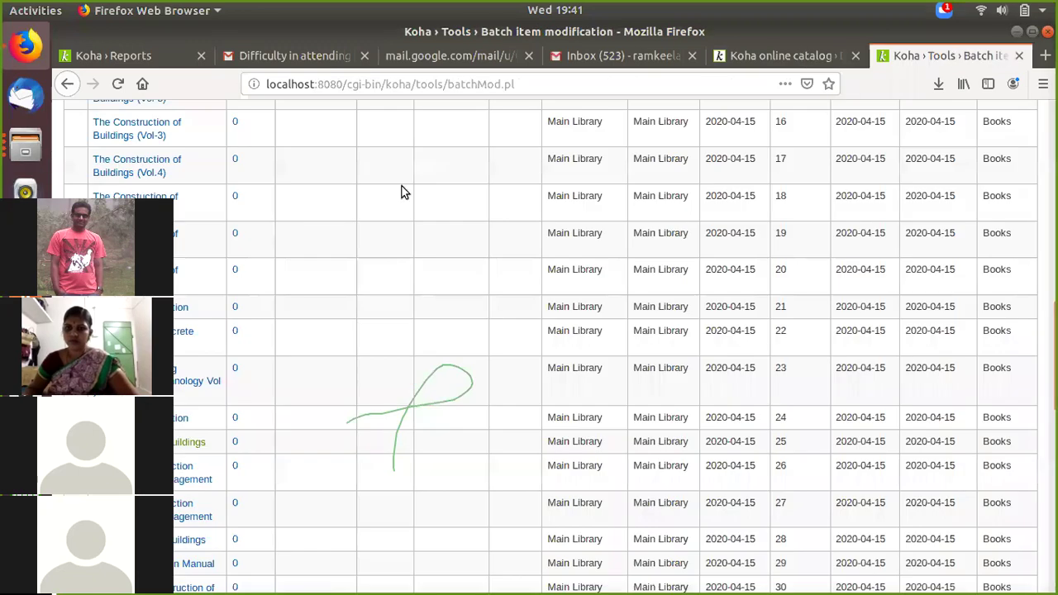
pyautogui.hotkey('ctrl', 'pageup')
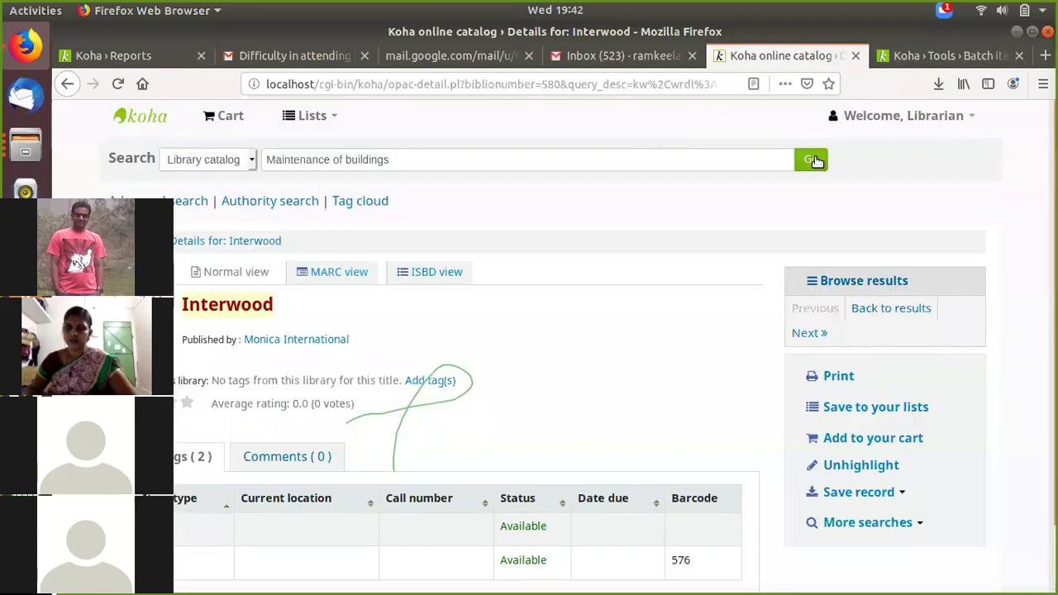
pyautogui.click(816, 161)
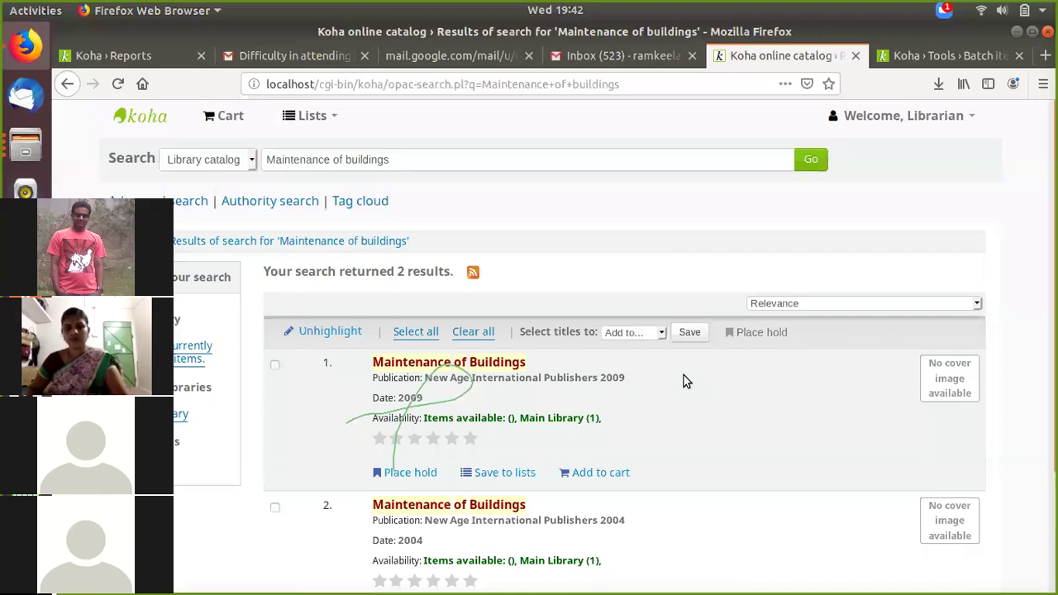
pyautogui.scroll(-2, 382, 293)
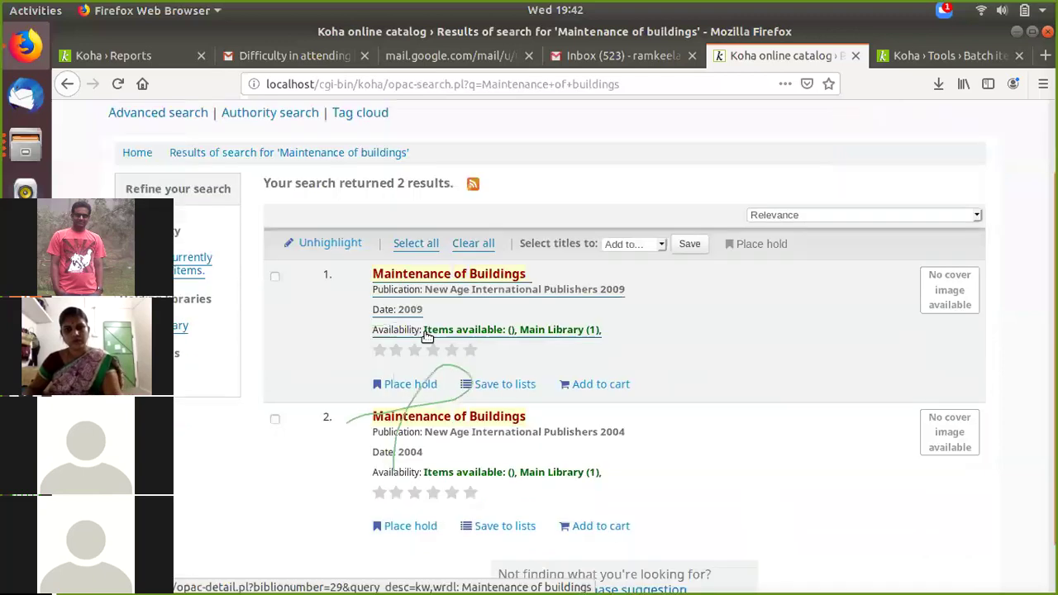
pyautogui.click(464, 281)
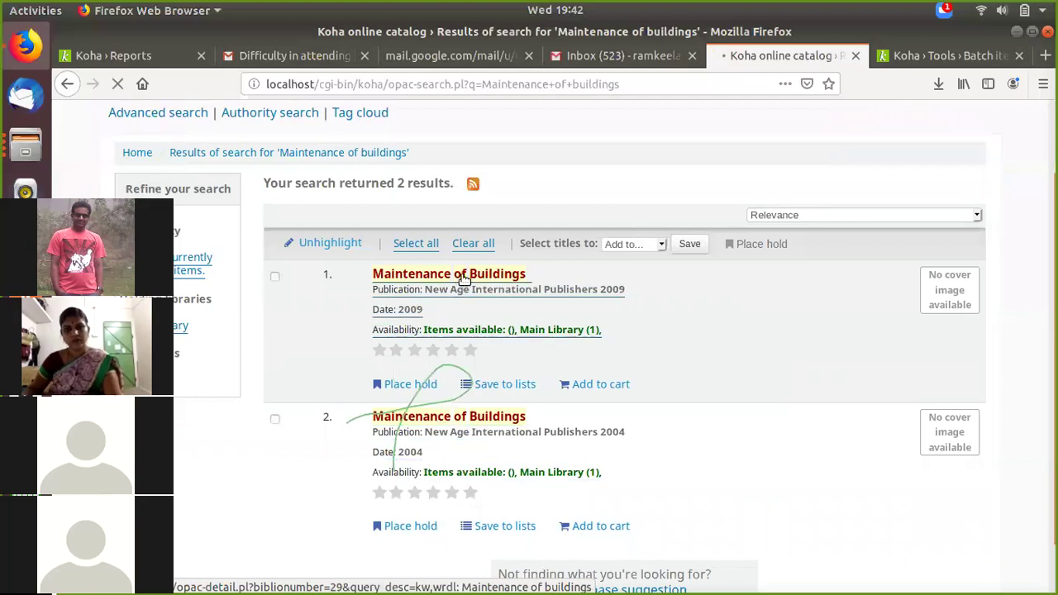
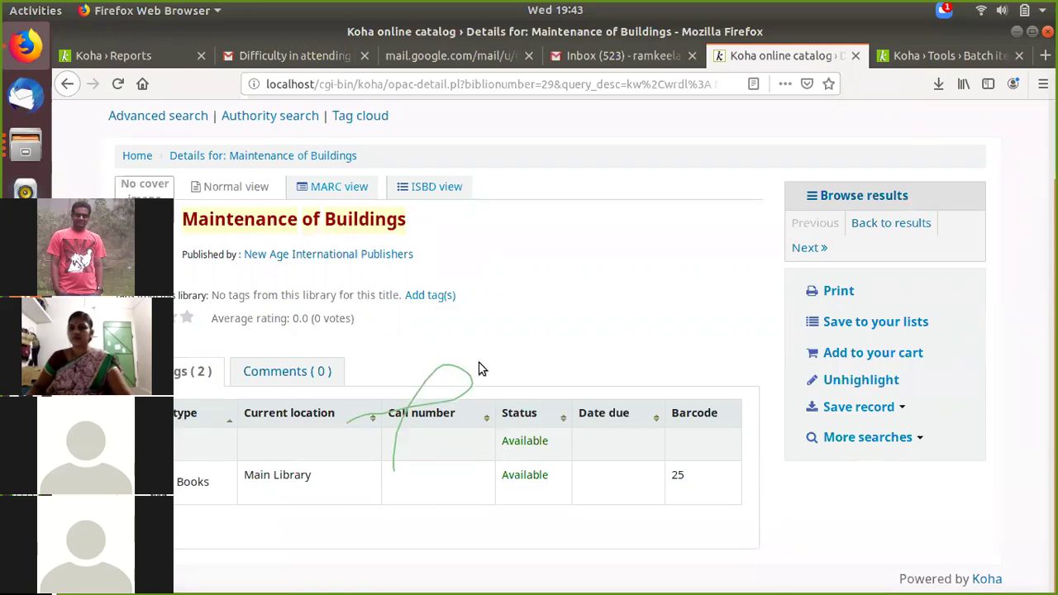
# Step: Check the batch modification results (50 items, 150 fields changed), then return to the staff home page
pyautogui.scroll(1, 412, 280)
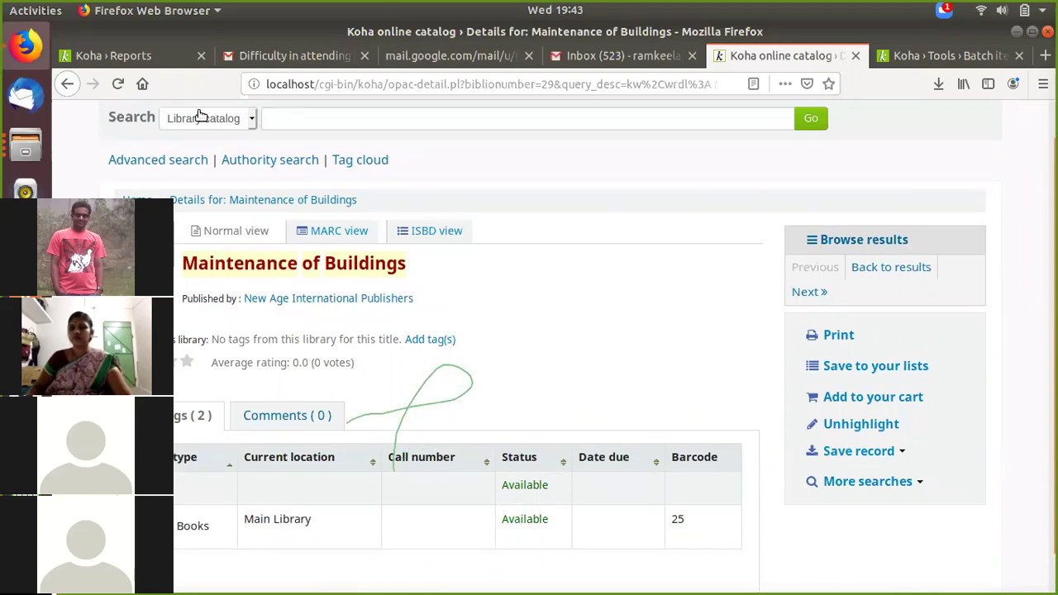
pyautogui.click(961, 55)
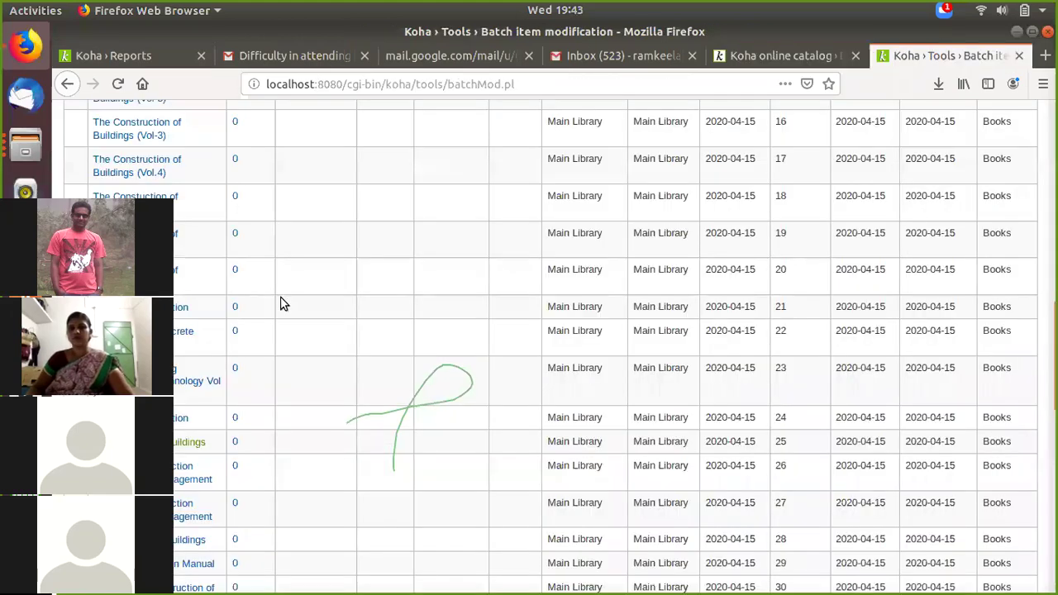
pyautogui.scroll(10, 162, 161)
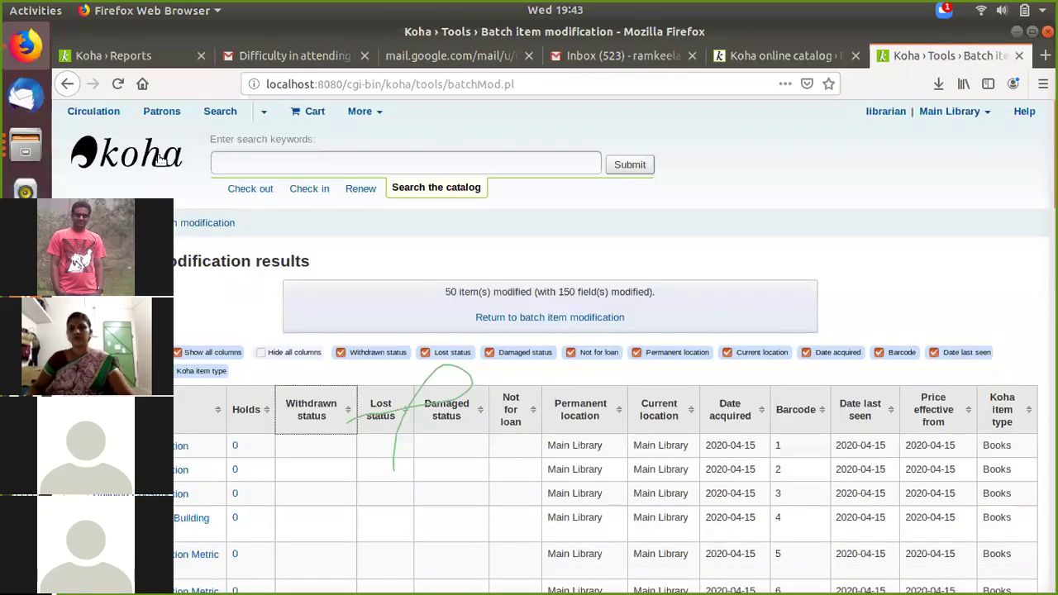
pyautogui.click(161, 159)
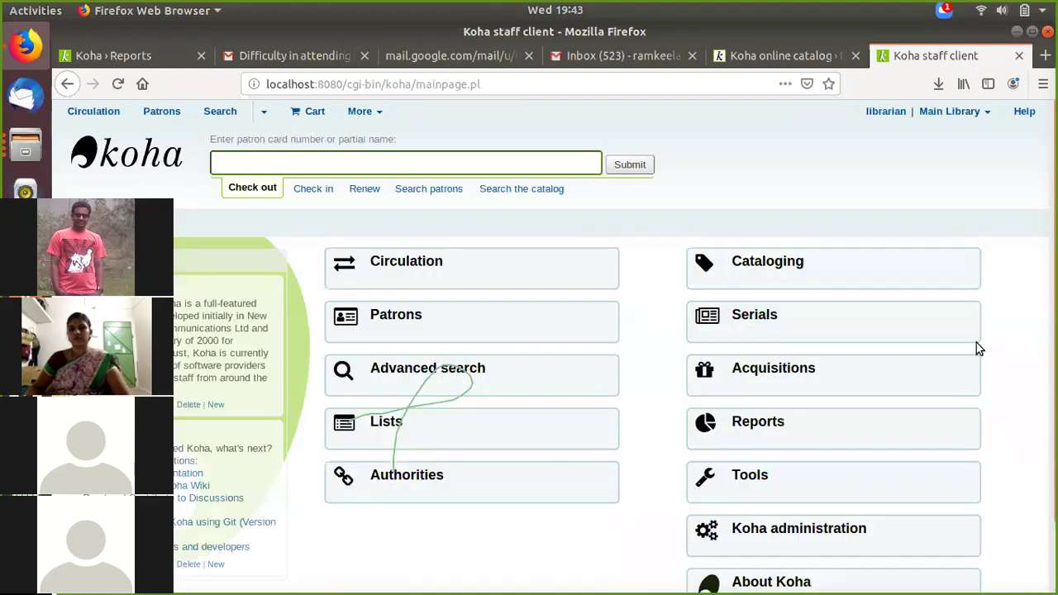
# Step: Open the Reports module from the Koha staff client home page
pyautogui.scroll(-1, 768, 384)
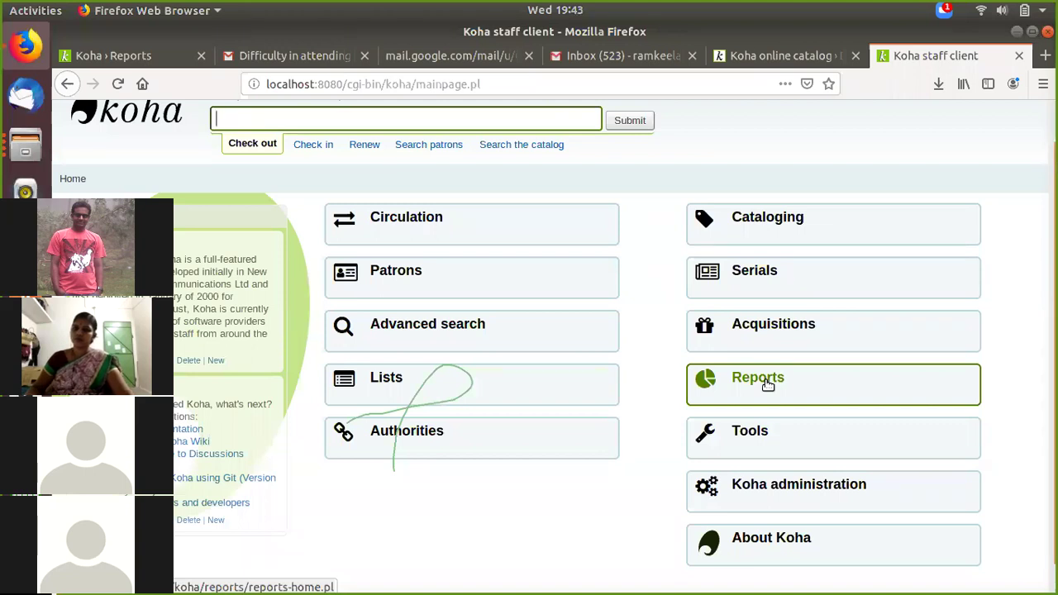
pyautogui.click(768, 386)
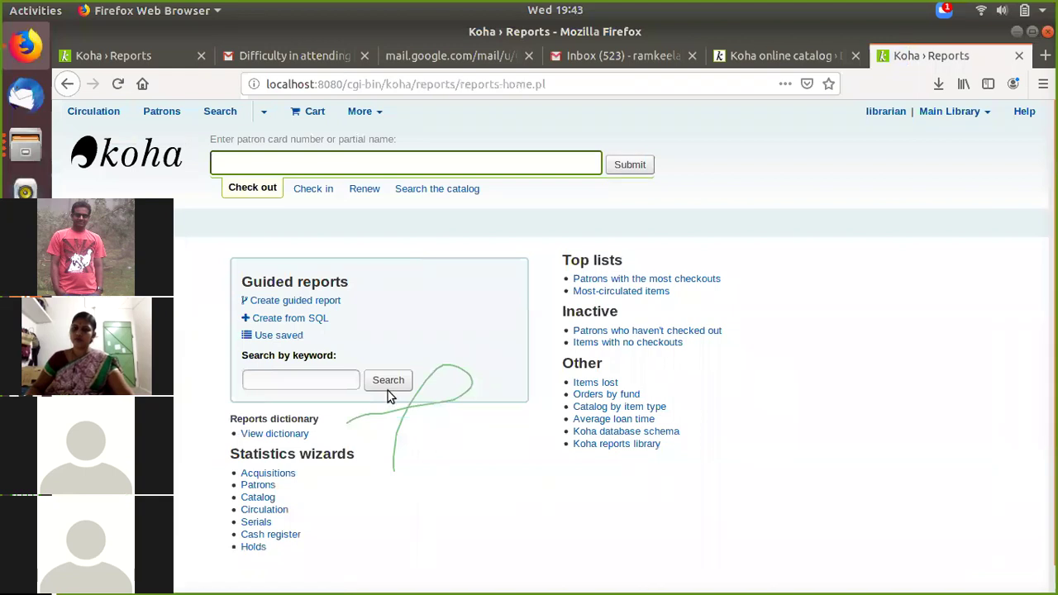
pyautogui.scroll(-1, 295, 424)
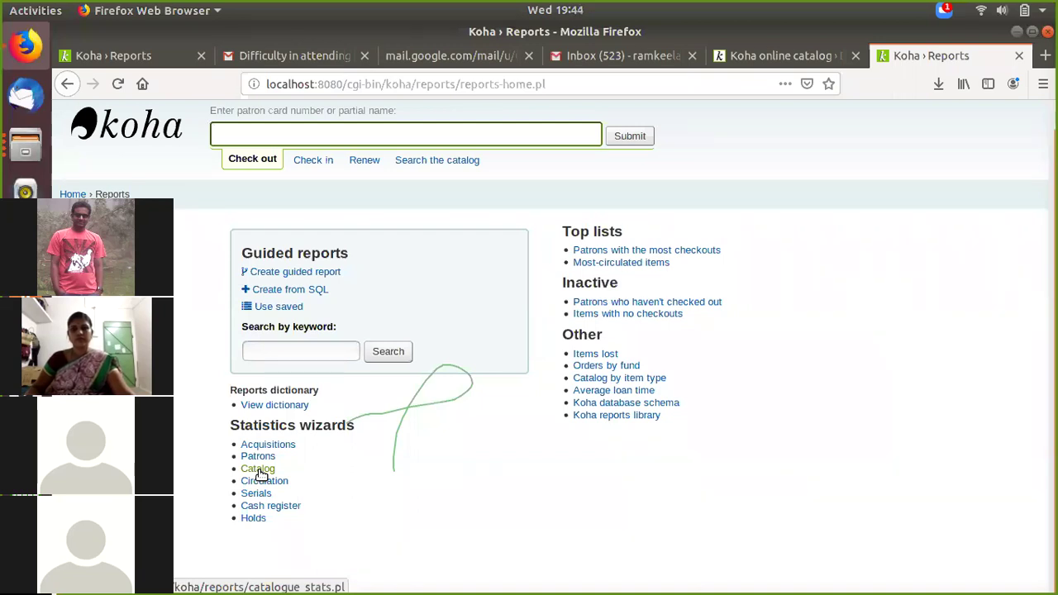
# Step: Open the Catalog statistics wizard and set the item type filter to Books
pyautogui.click(258, 469)
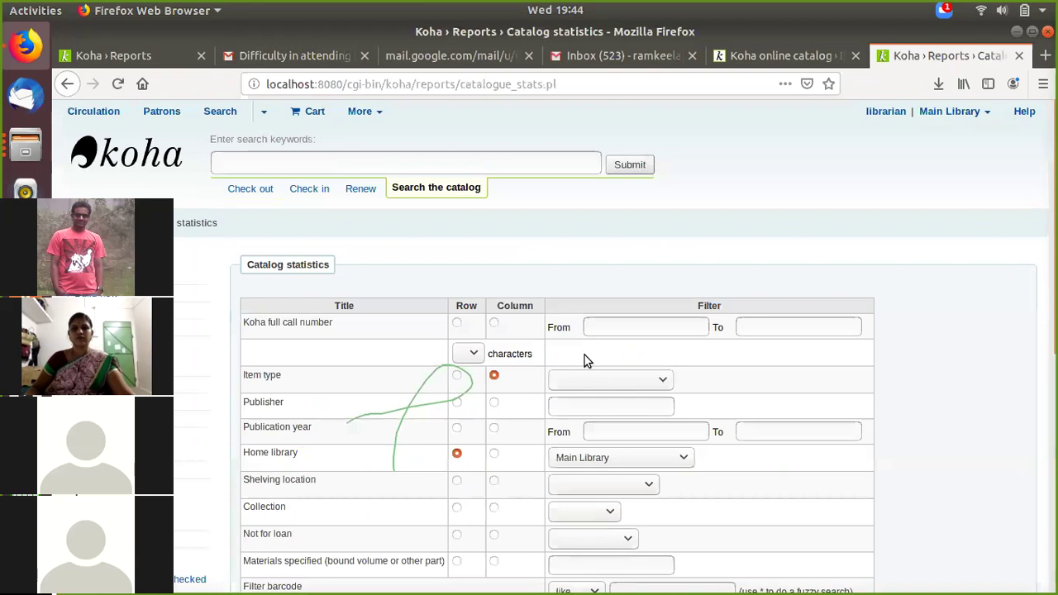
pyautogui.scroll(-2, 616, 340)
pyautogui.click(583, 289)
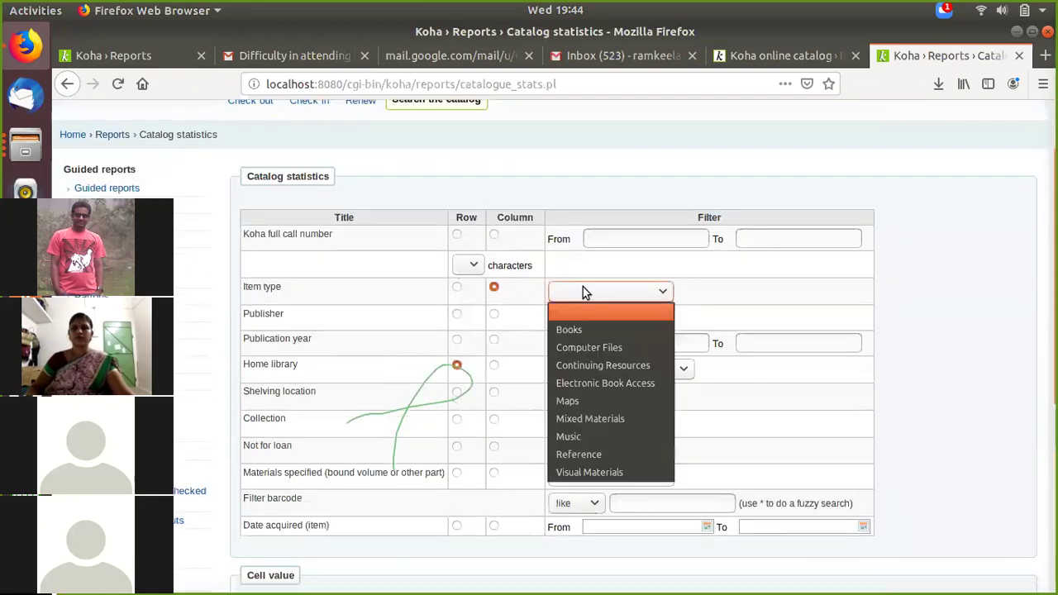
pyautogui.click(589, 336)
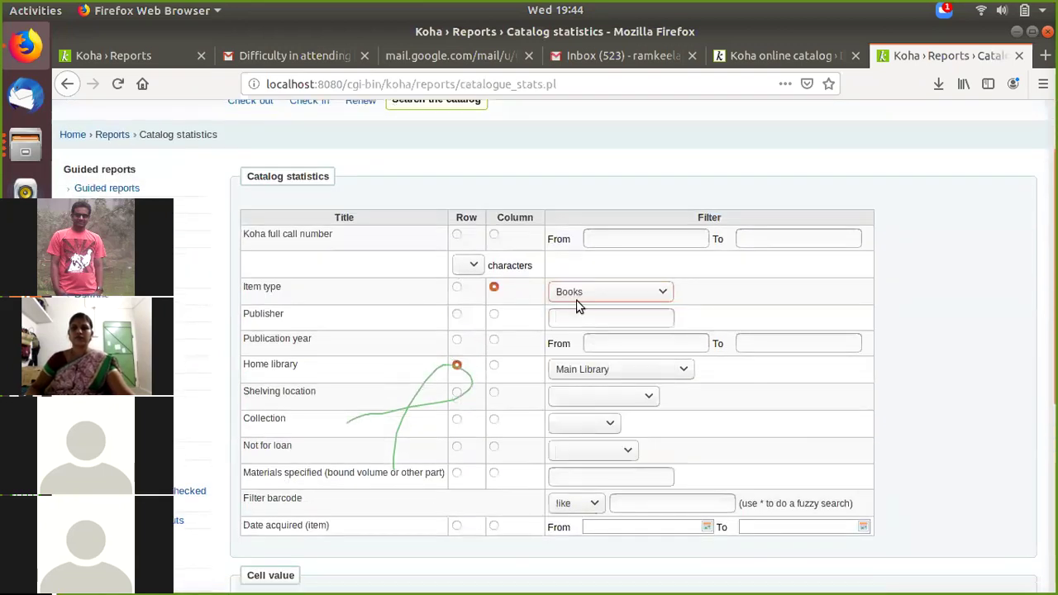
# Step: Keep output on screen and submit the report, totalling 55 BK items at MAIN
pyautogui.scroll(-5, 562, 314)
pyautogui.scroll(-3, 558, 318)
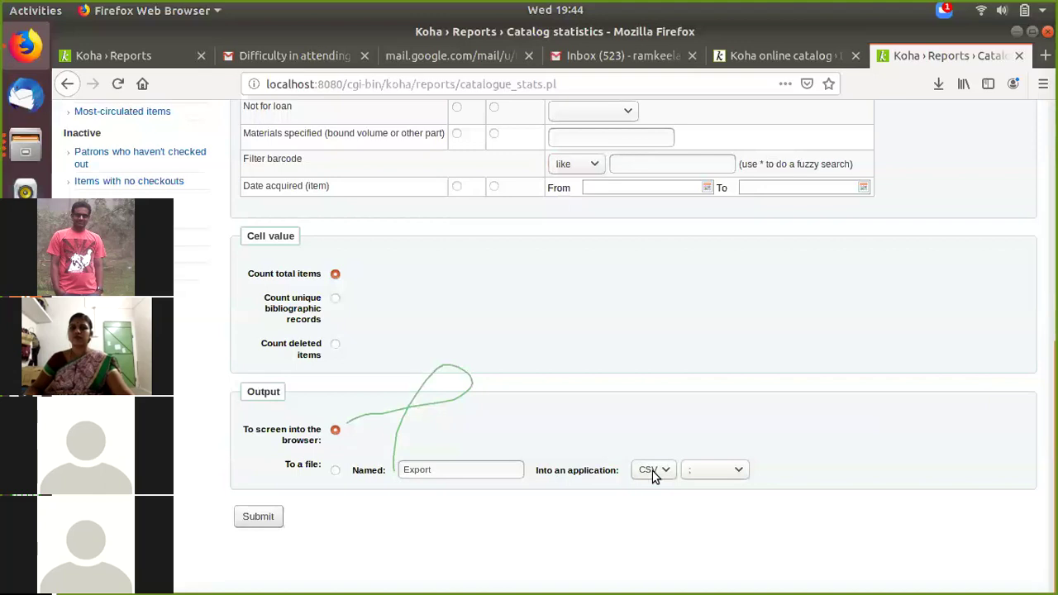
pyautogui.click(336, 471)
pyautogui.click(334, 430)
pyautogui.click(251, 517)
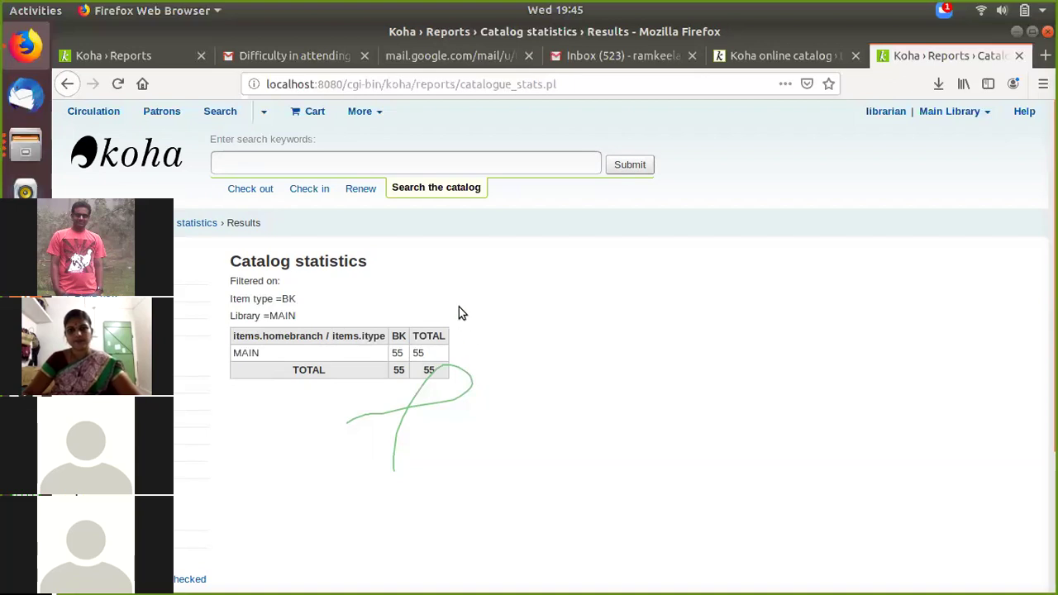
# Step: Go to the staff home page and open Tools › Batch item modification
pyautogui.click(769, 57)
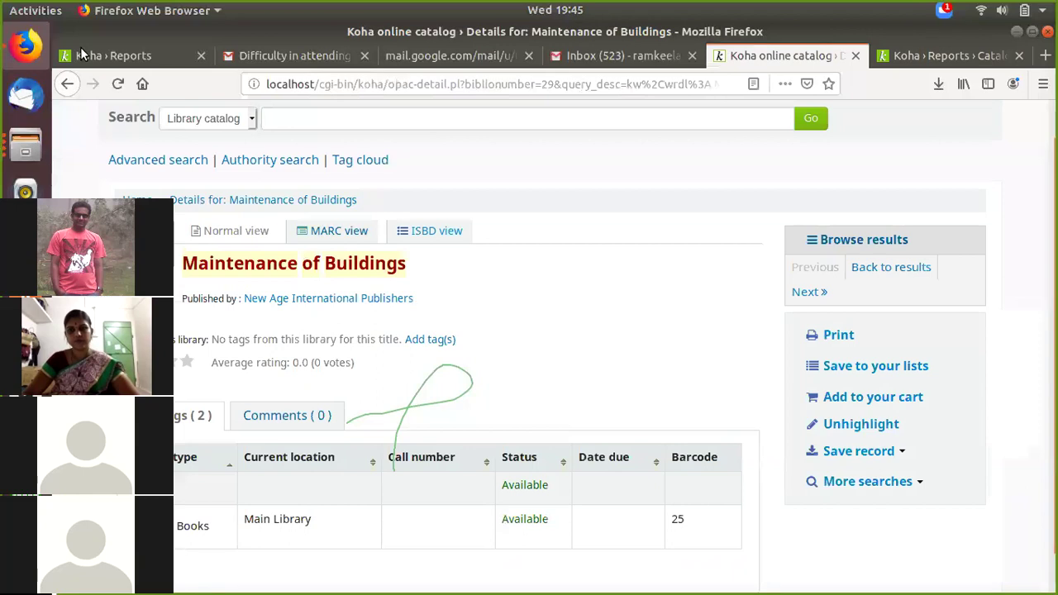
pyautogui.click(116, 56)
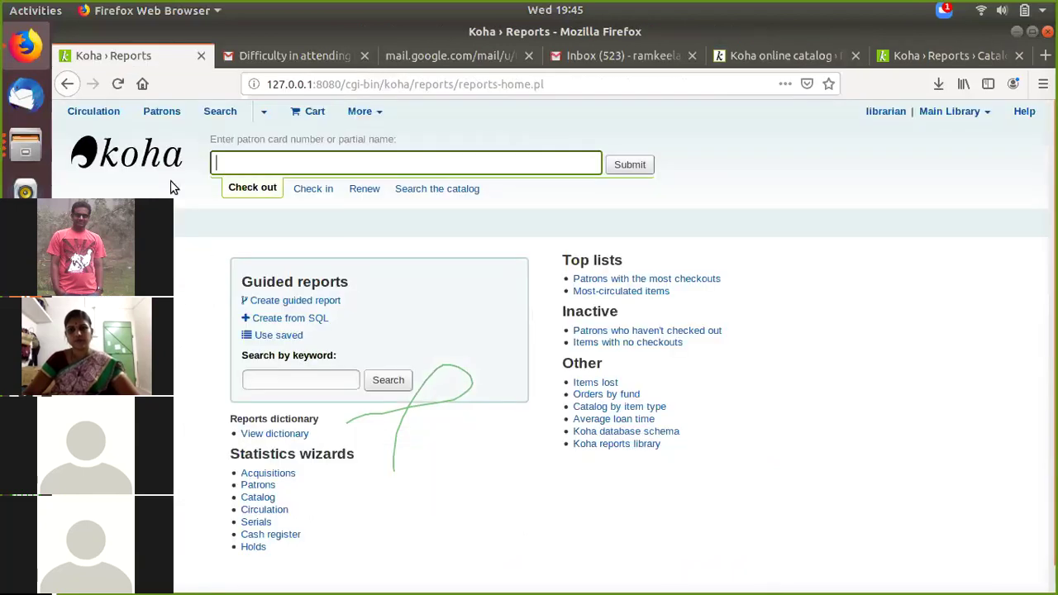
pyautogui.click(155, 160)
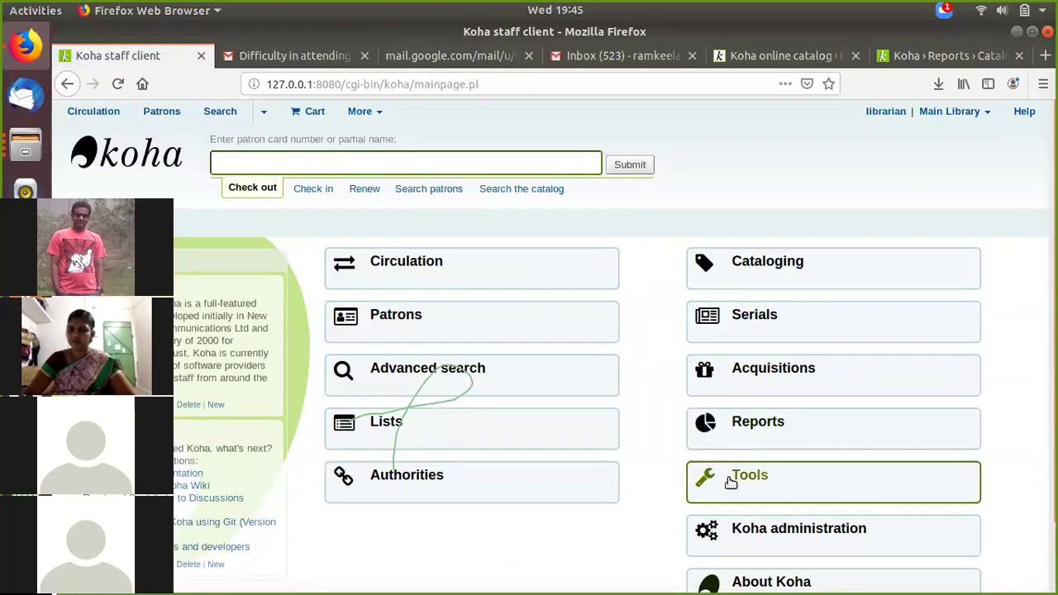
pyautogui.click(734, 481)
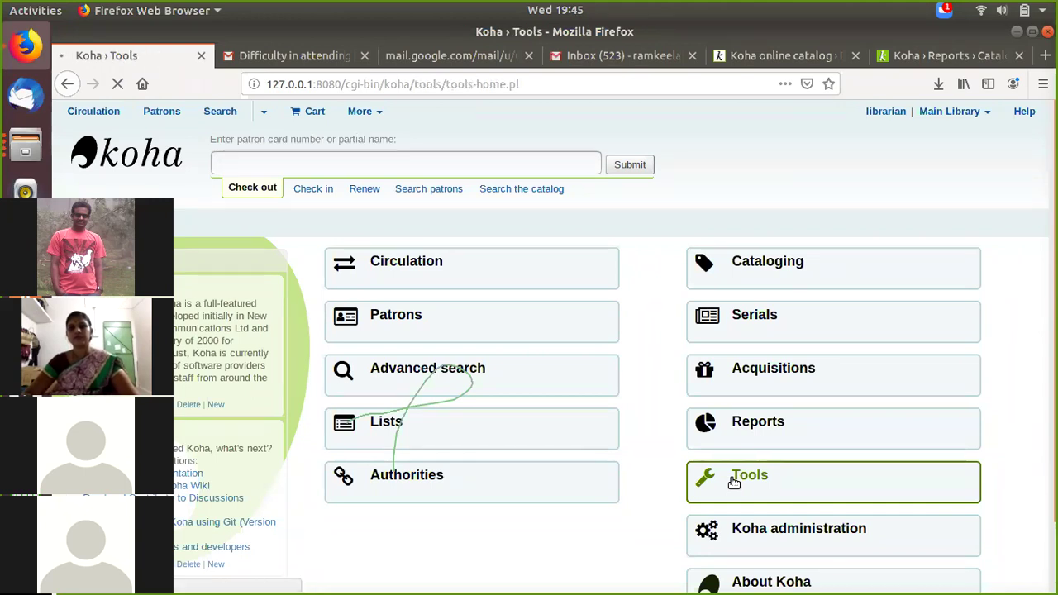
pyautogui.click(455, 297)
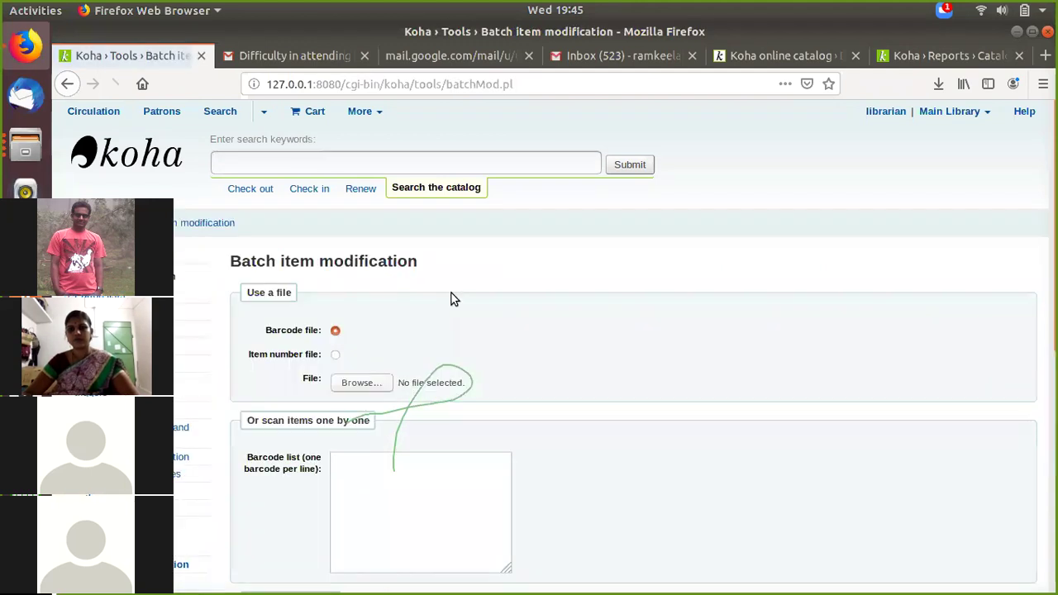
# Step: Enter barcode 800 in the barcode list and load that item for modification
pyautogui.scroll(-3, 365, 400)
pyautogui.click(367, 335)
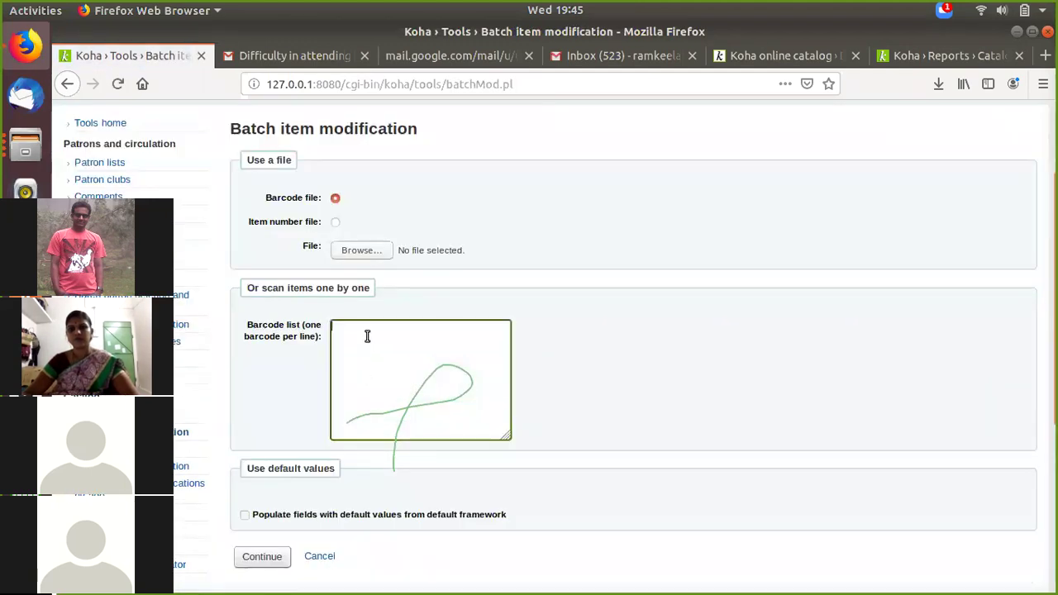
pyautogui.write('800')
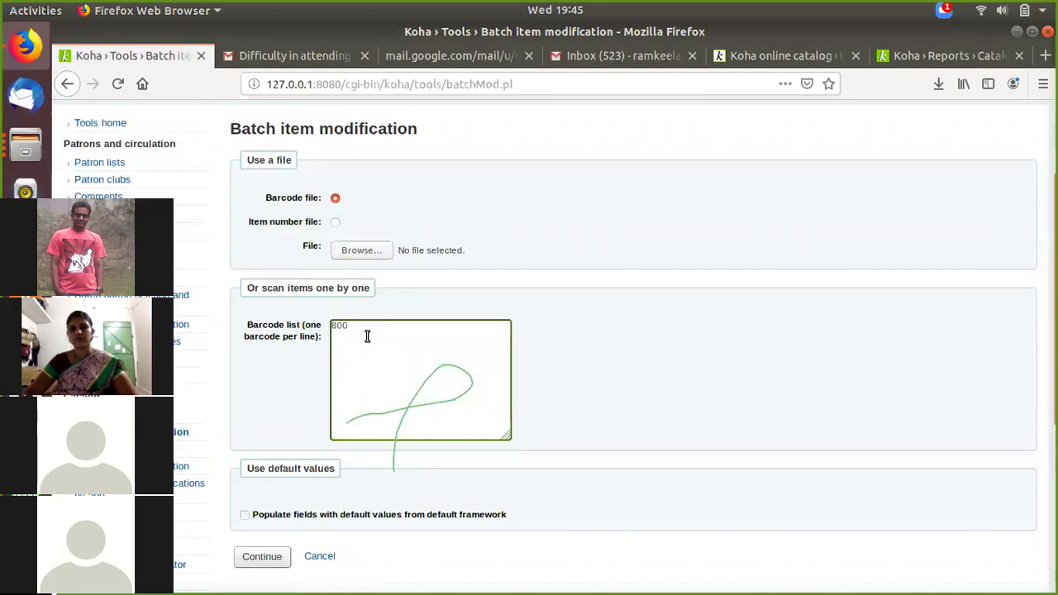
pyautogui.click(269, 559)
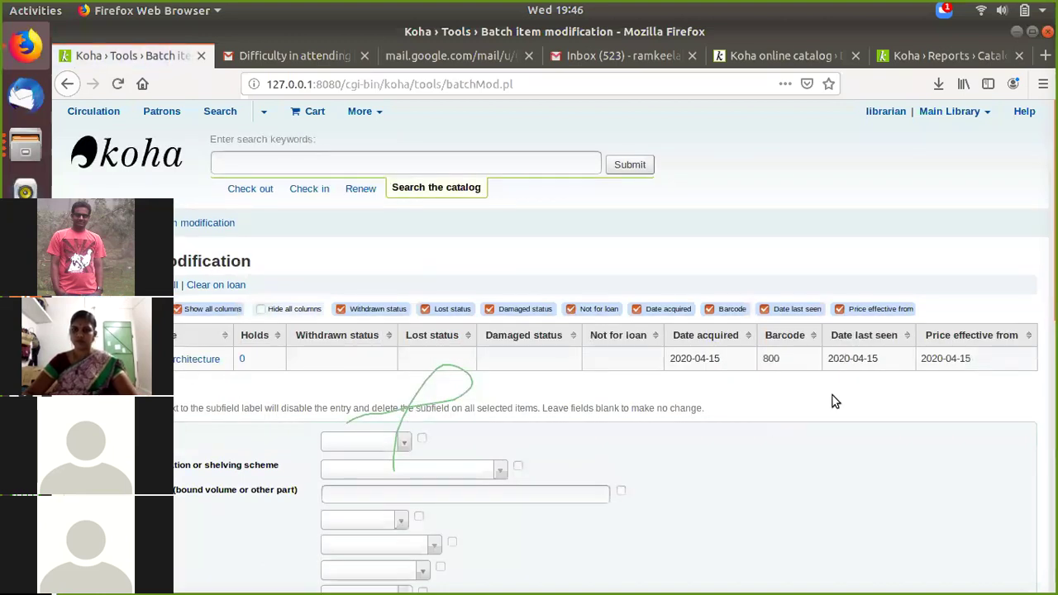
# Step: Set item 800's item type to Books and return to the statistics results tab
pyautogui.scroll(-3, 830, 401)
pyautogui.scroll(-10, 822, 417)
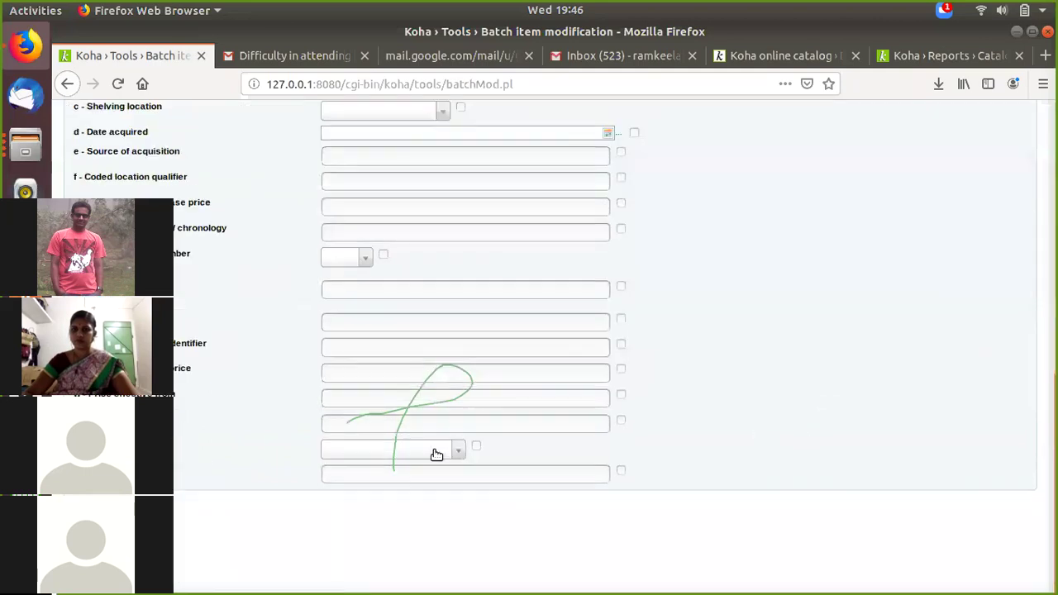
pyautogui.click(418, 451)
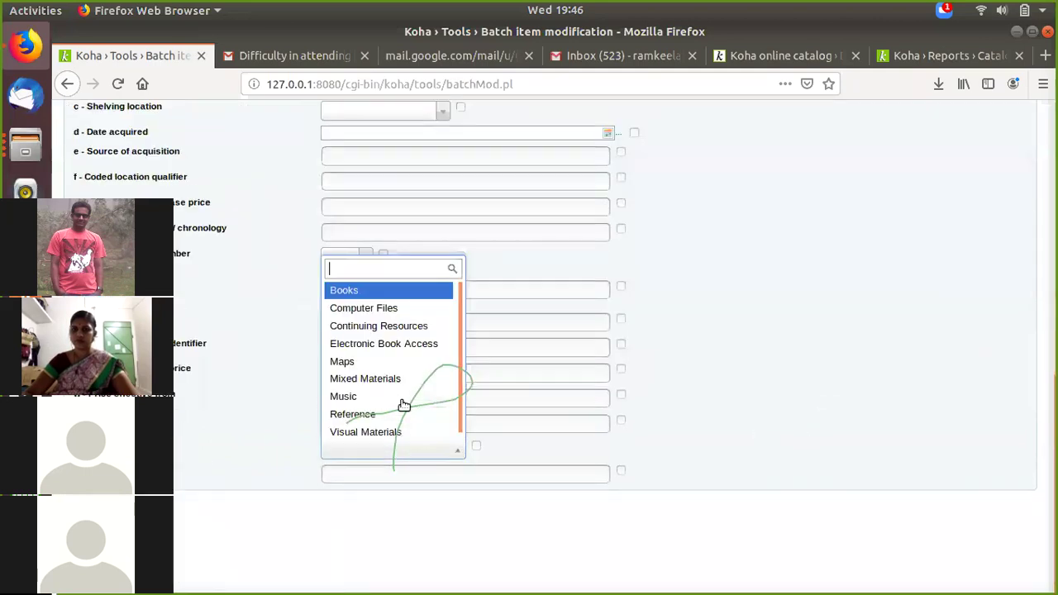
pyautogui.click(369, 294)
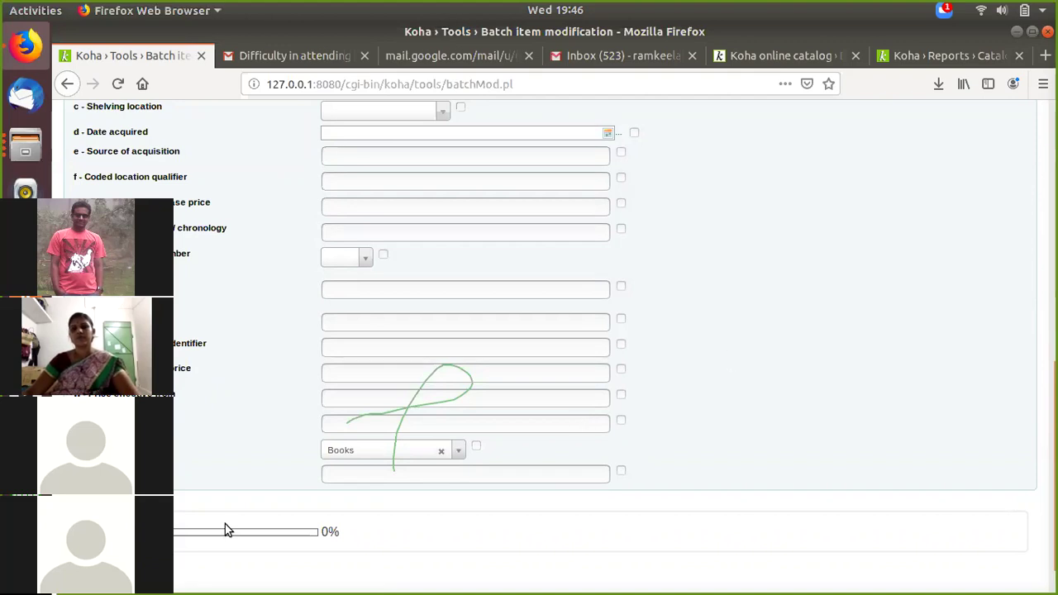
pyautogui.click(905, 55)
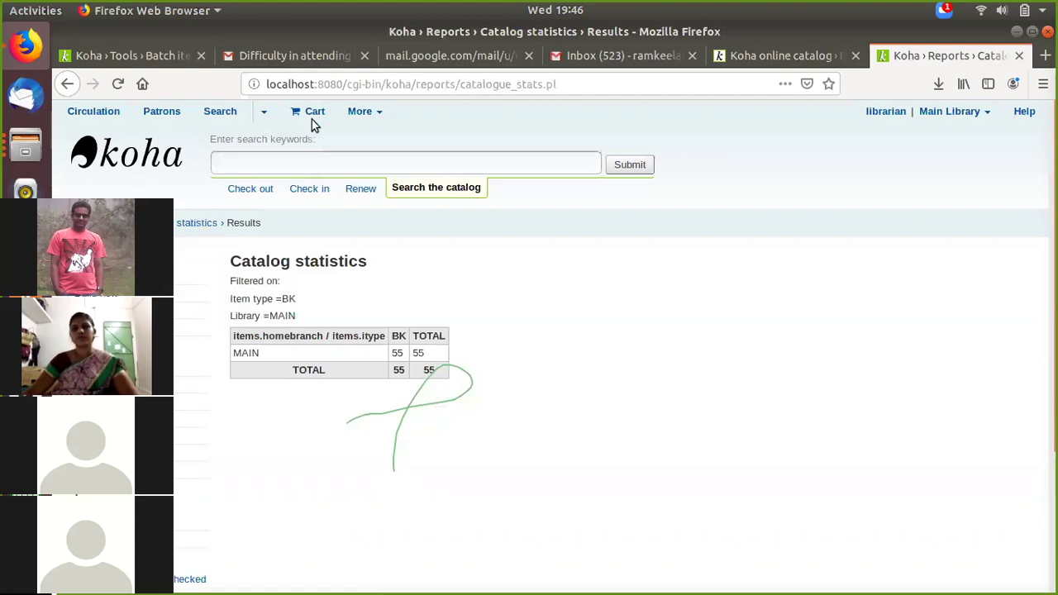
# Step: Return to the Reports page and open the Catalog statistics wizard
pyautogui.click(103, 223)
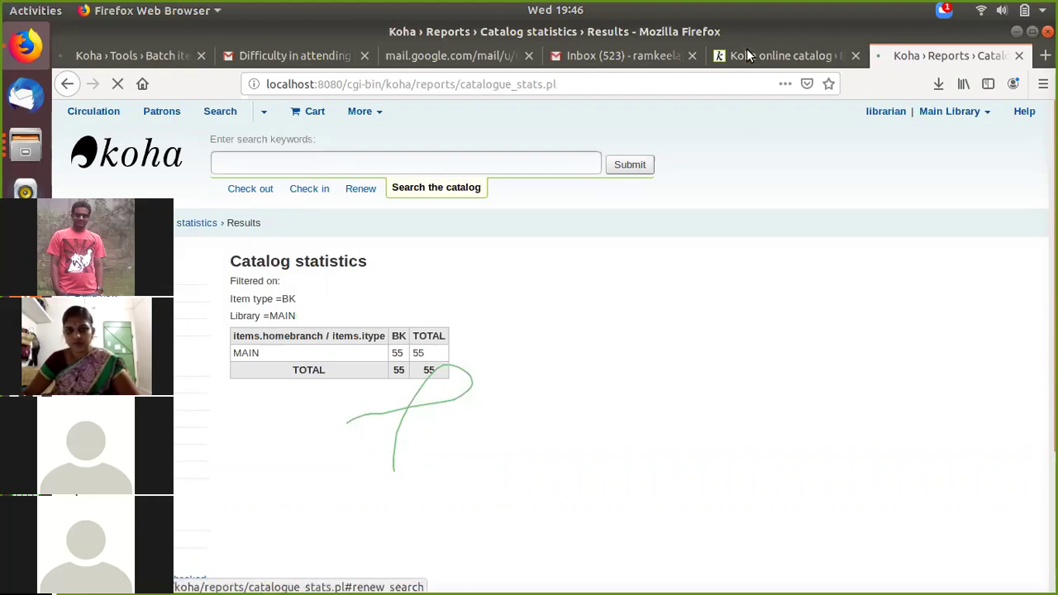
pyautogui.click(167, 59)
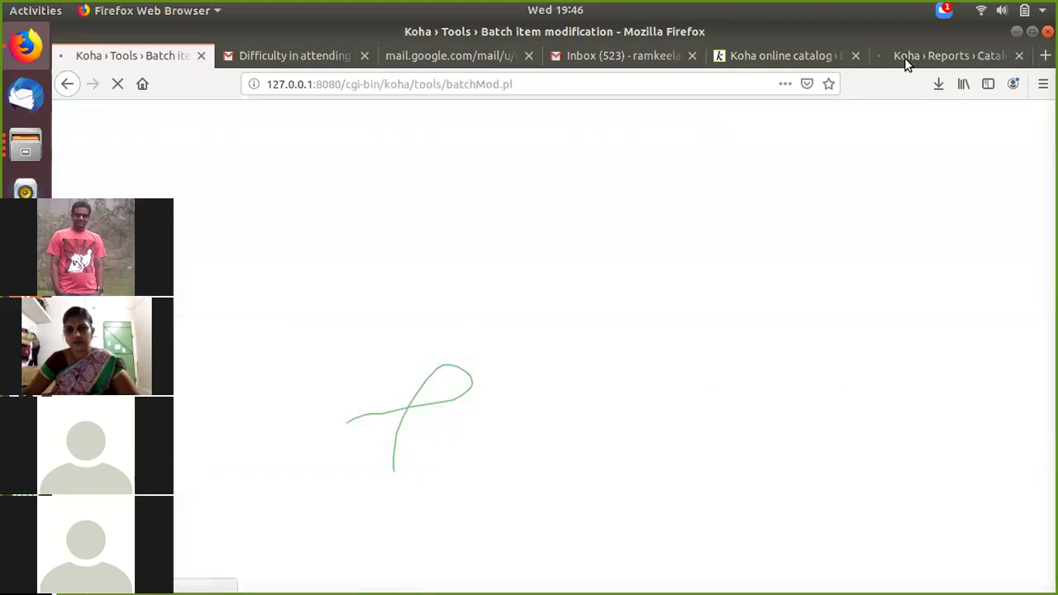
pyautogui.click(905, 57)
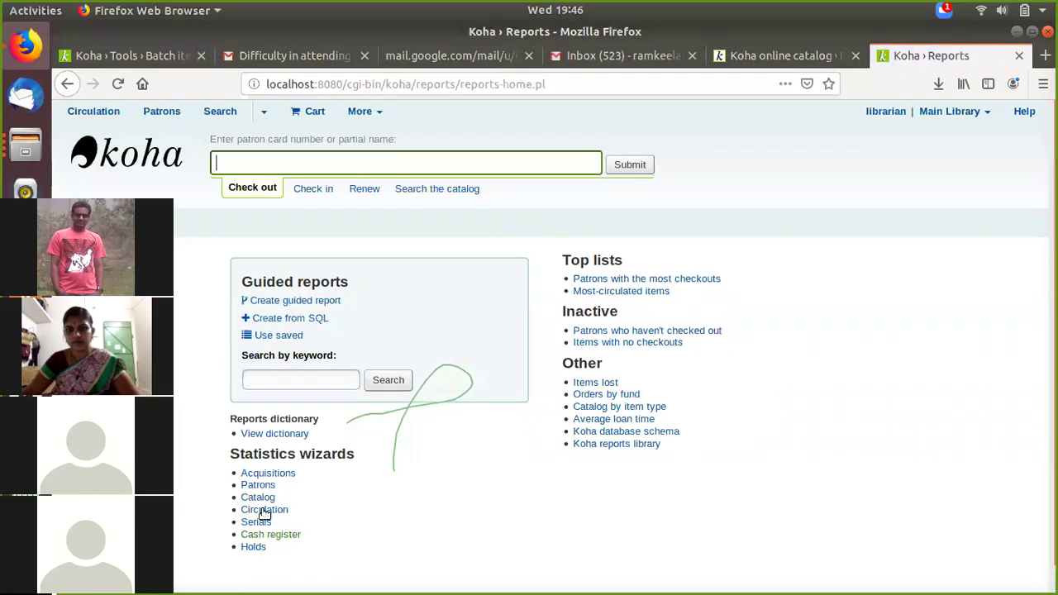
pyautogui.click(259, 498)
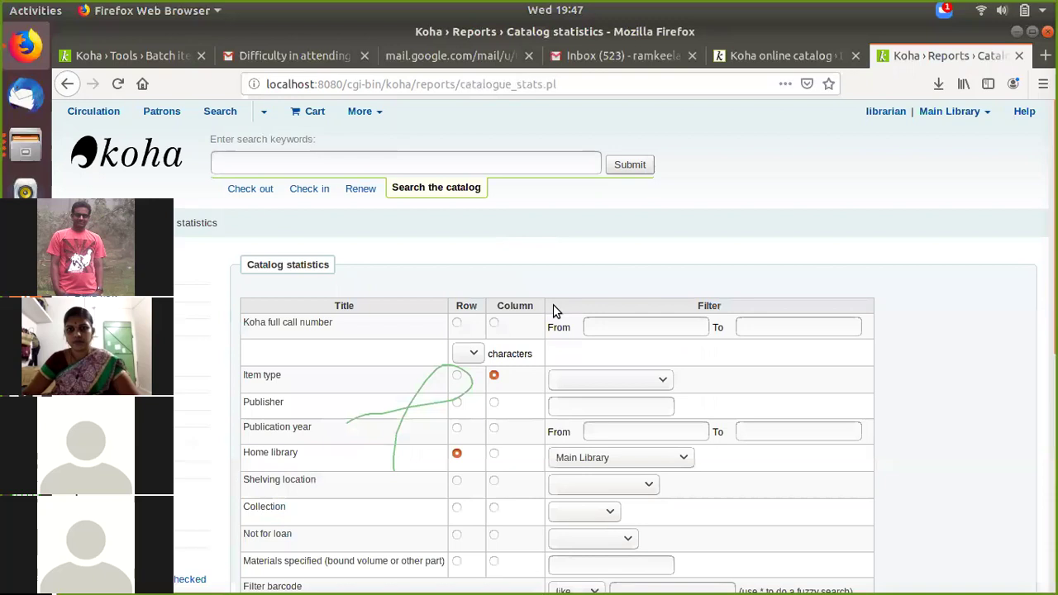
# Step: Filter by item type Books and submit, yielding 55 BK items at MAIN
pyautogui.click(597, 378)
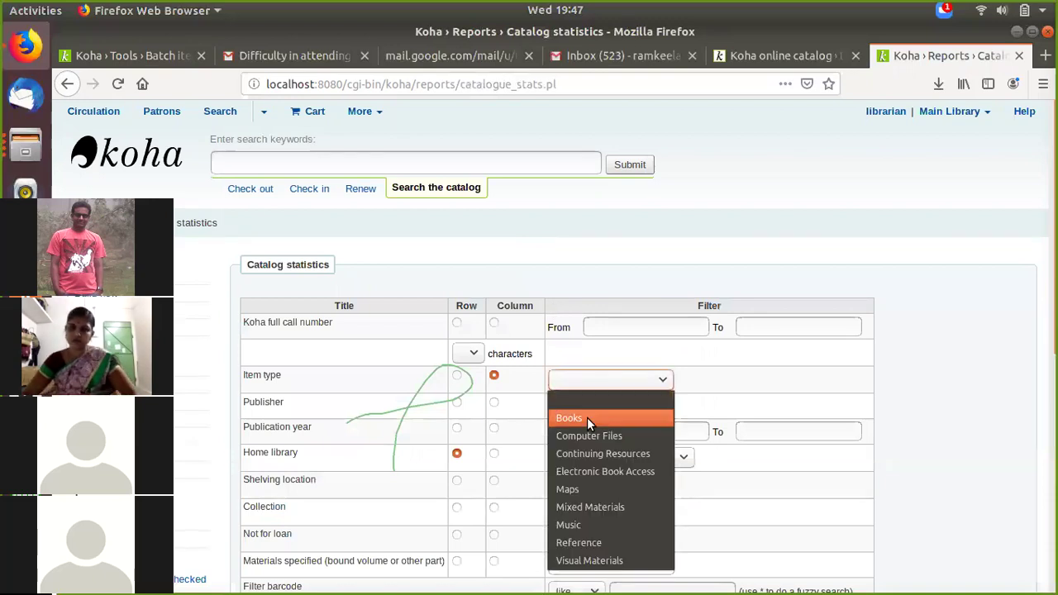
pyautogui.click(587, 418)
pyautogui.scroll(-1, 537, 453)
pyautogui.scroll(-8, 521, 461)
pyautogui.click(256, 517)
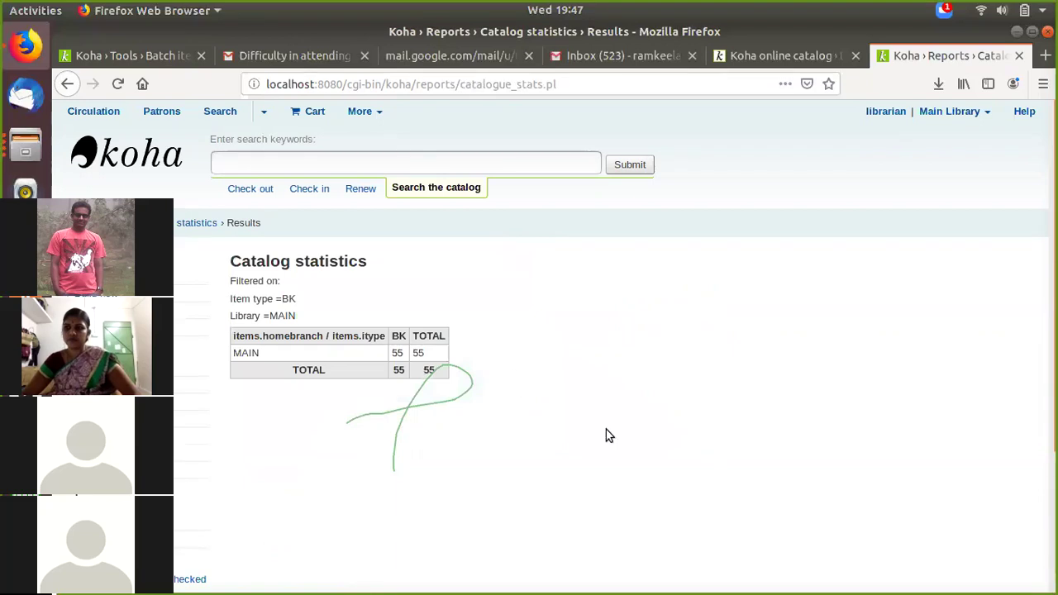
pyautogui.click(780, 56)
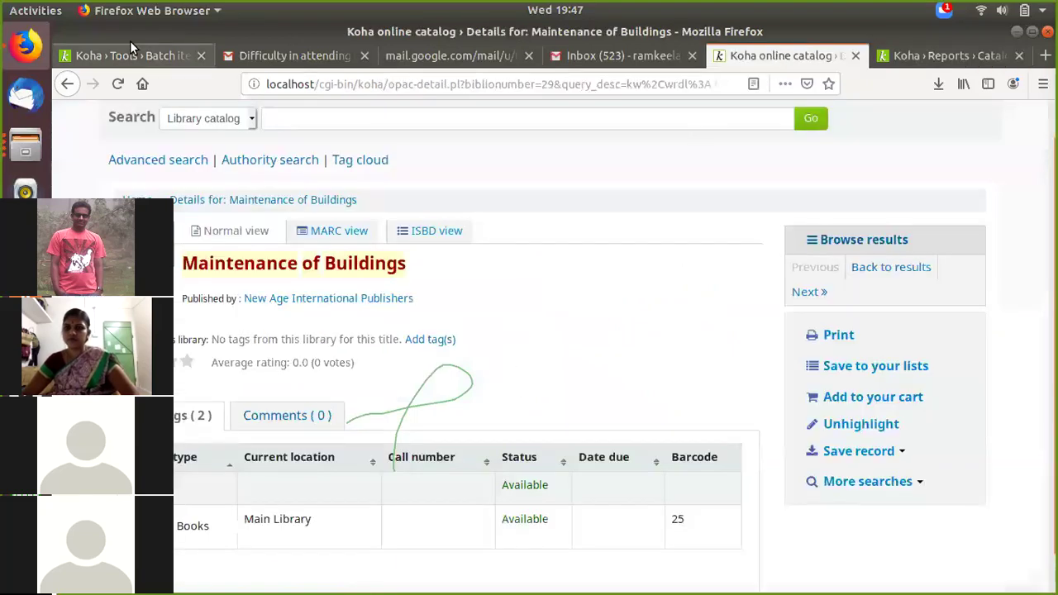
pyautogui.hotkey('alt', '1')
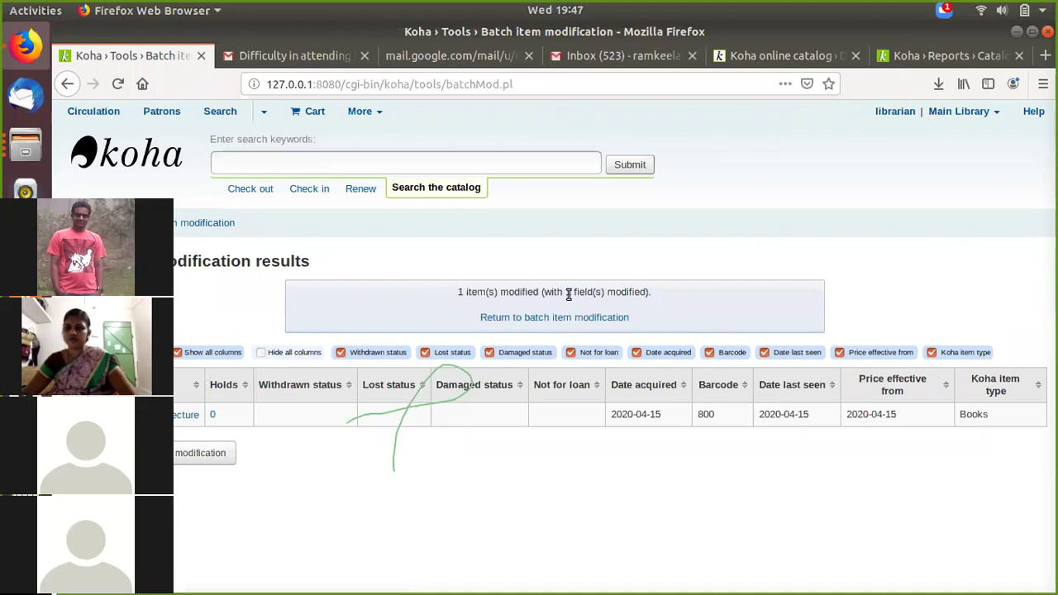
pyautogui.click(558, 322)
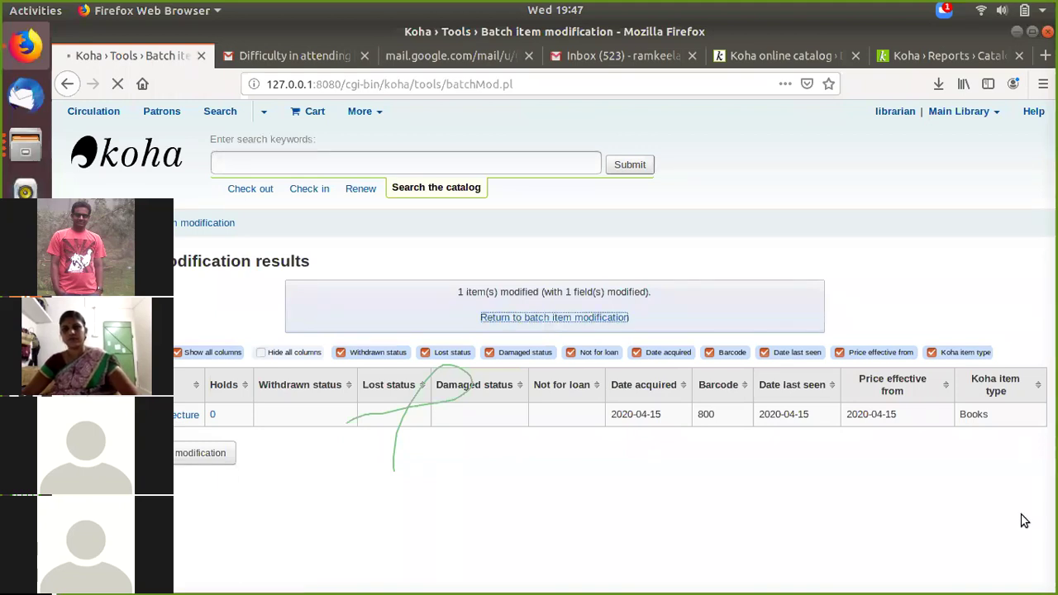
pyautogui.click(951, 55)
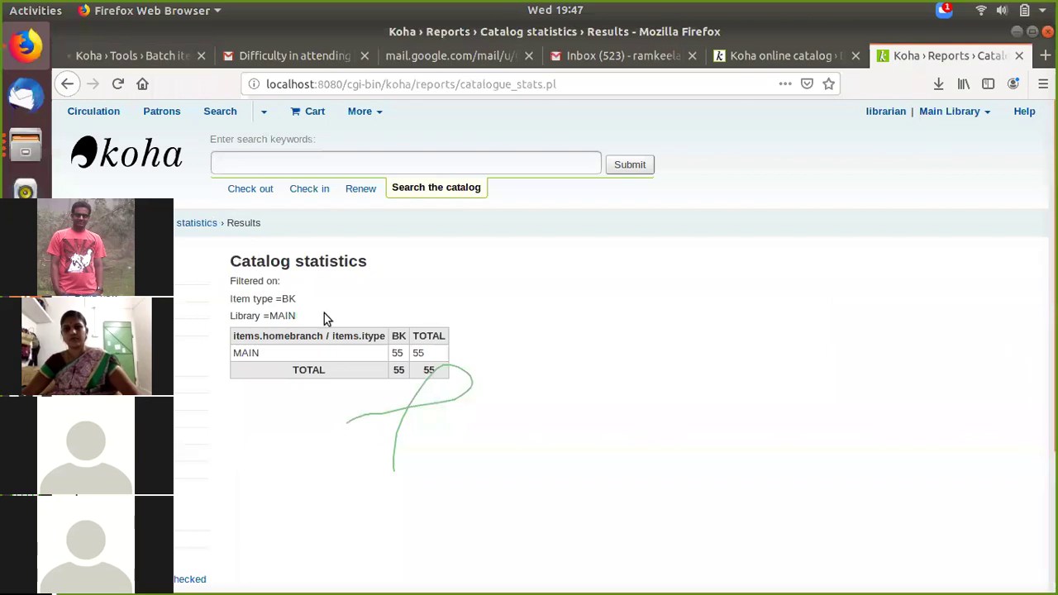
# Step: Go from the statistics results via the staff home page back to the Reports home page
pyautogui.click(69, 223)
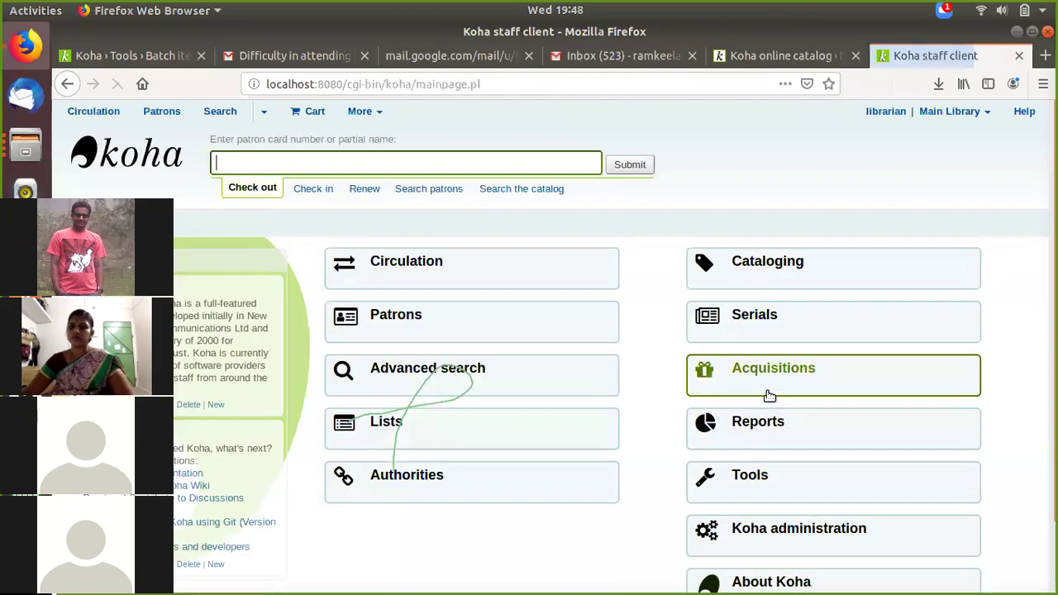
pyautogui.scroll(-2, 739, 386)
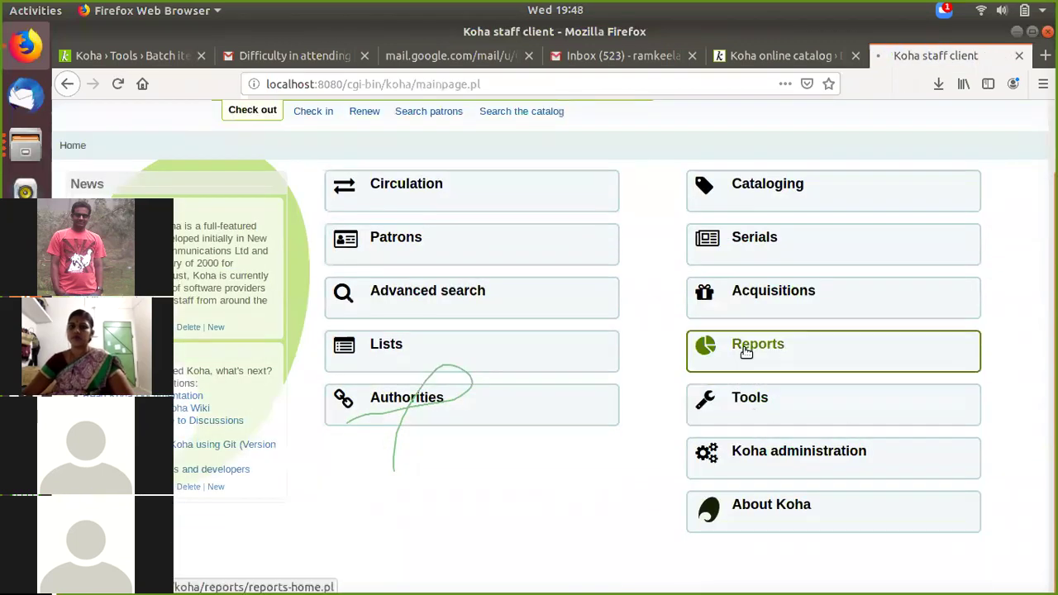
pyautogui.click(746, 351)
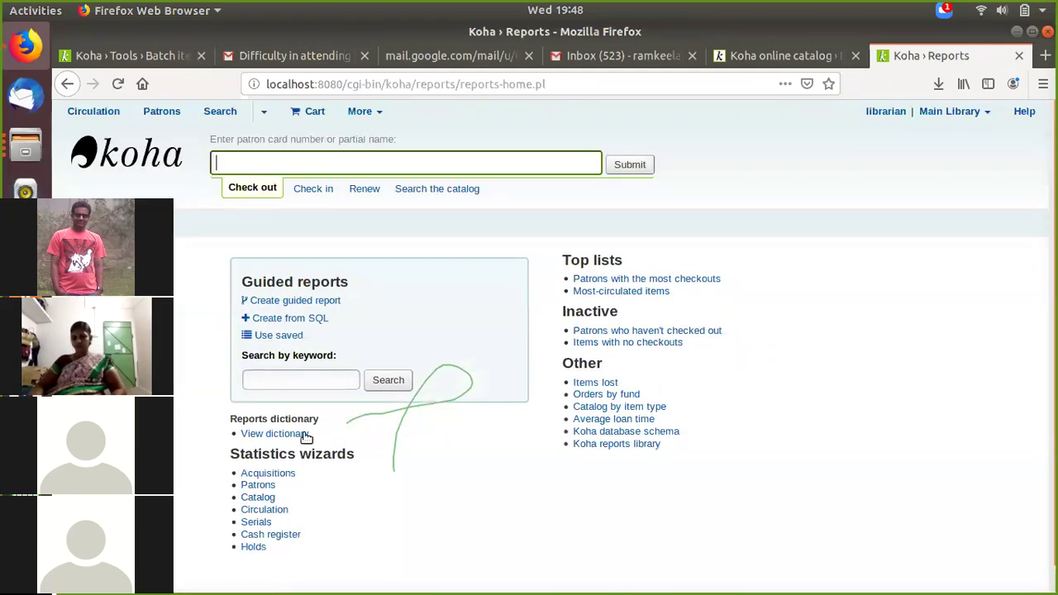
pyautogui.scroll(-1, 274, 492)
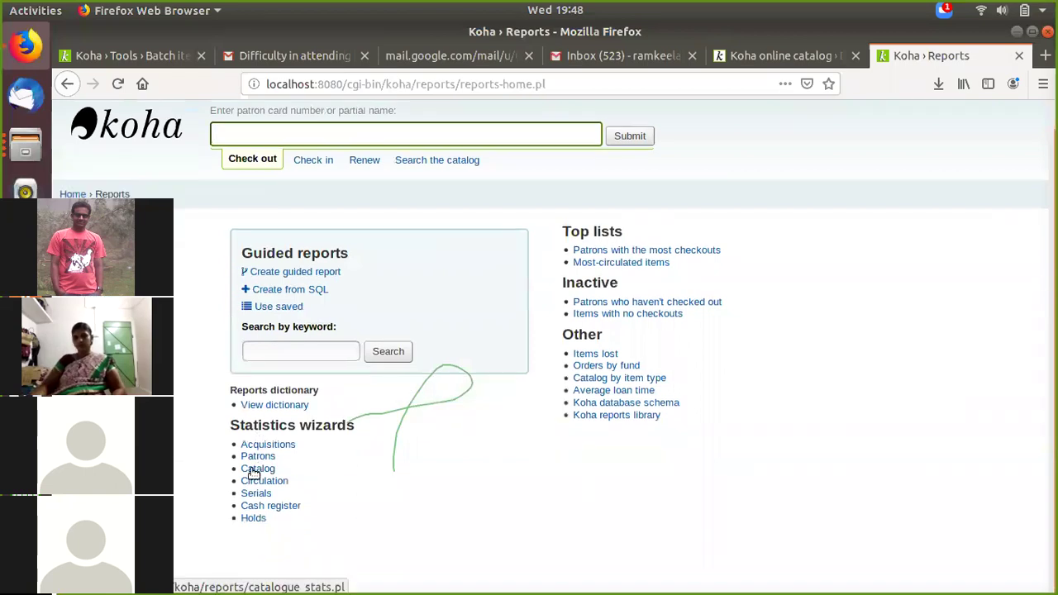
# Step: Run Catalog statistics again with item type Books, giving 55 BK items at MAIN
pyautogui.click(252, 470)
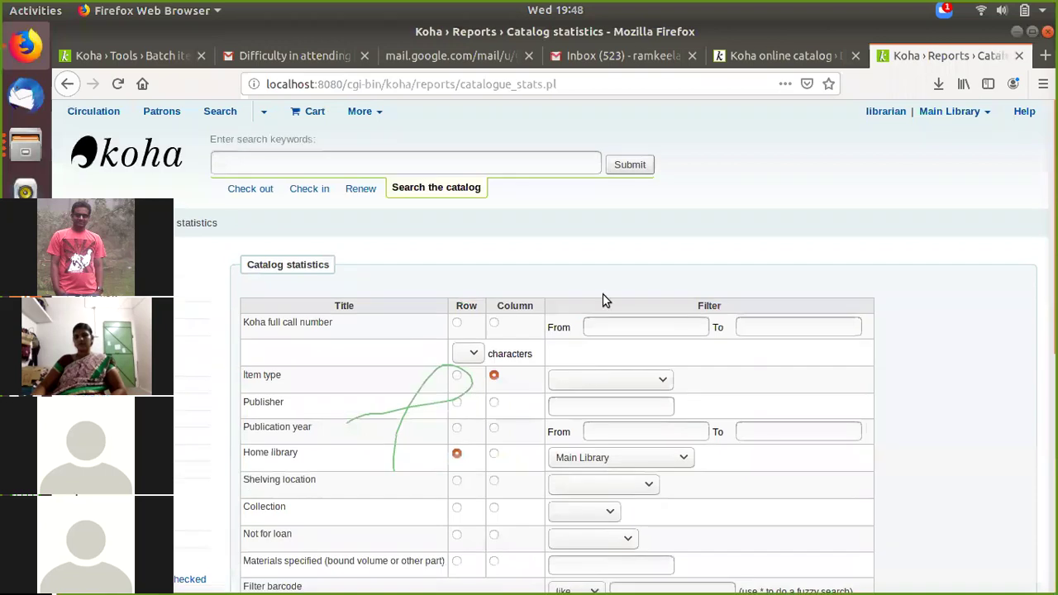
pyautogui.scroll(-2, 603, 297)
pyautogui.click(602, 294)
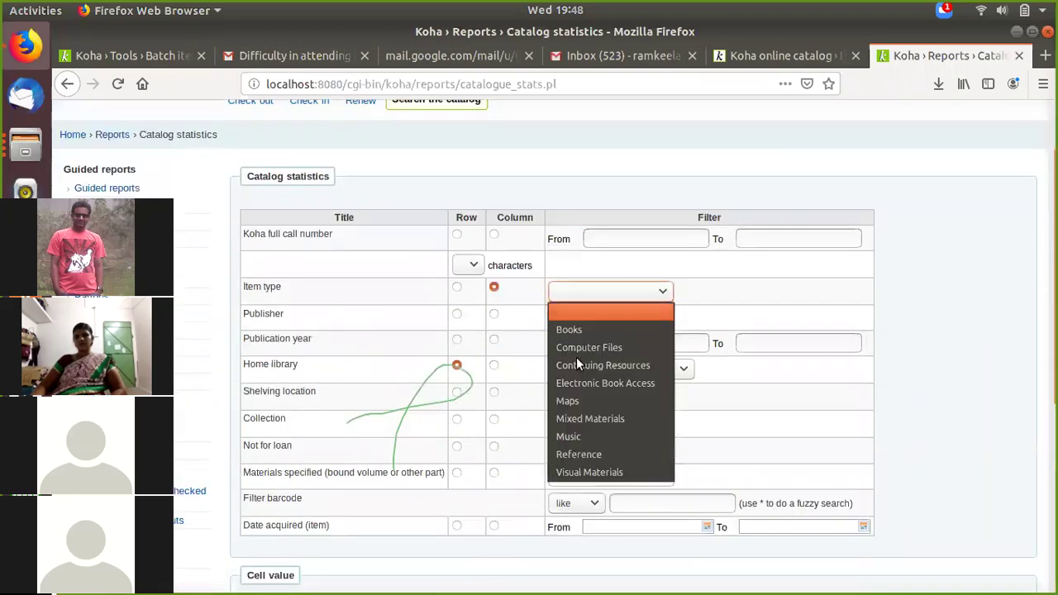
pyautogui.click(576, 357)
pyautogui.scroll(-8, 572, 363)
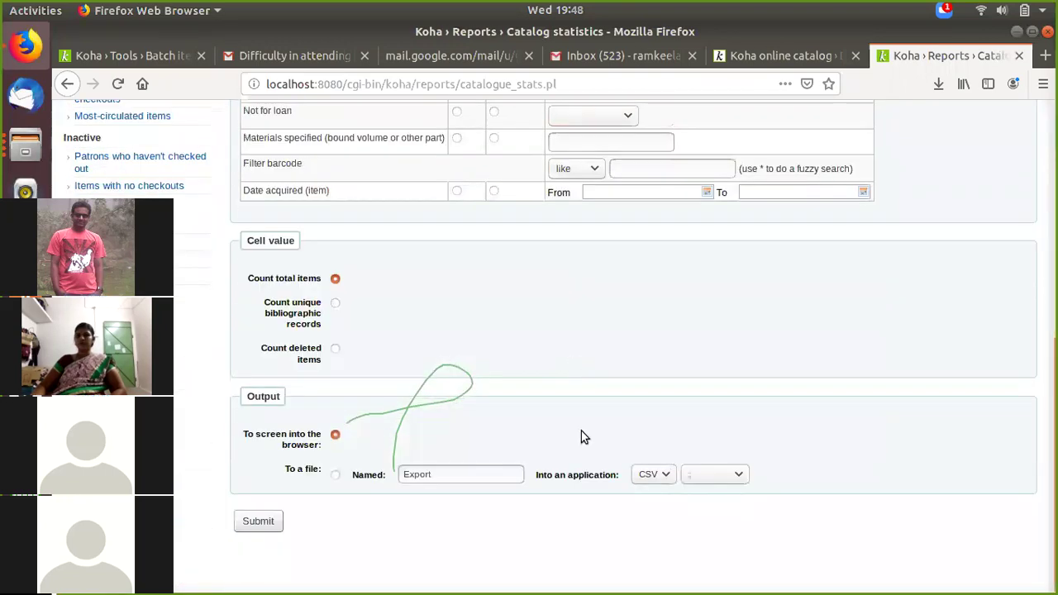
pyautogui.click(251, 526)
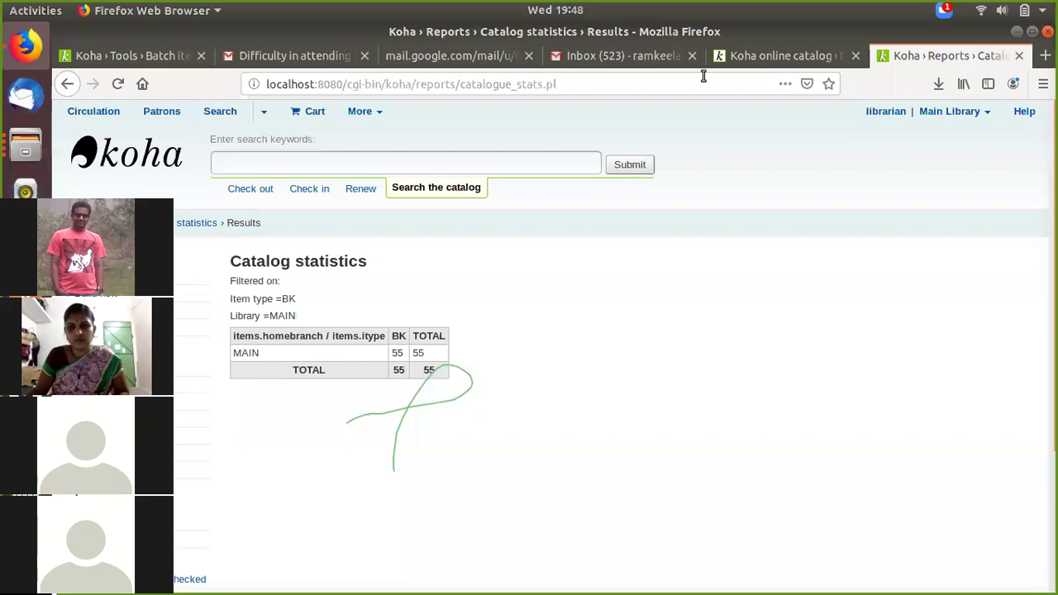
# Step: Look through the open tabs: the catalog record, mail pages and batch item modification page
pyautogui.click(731, 62)
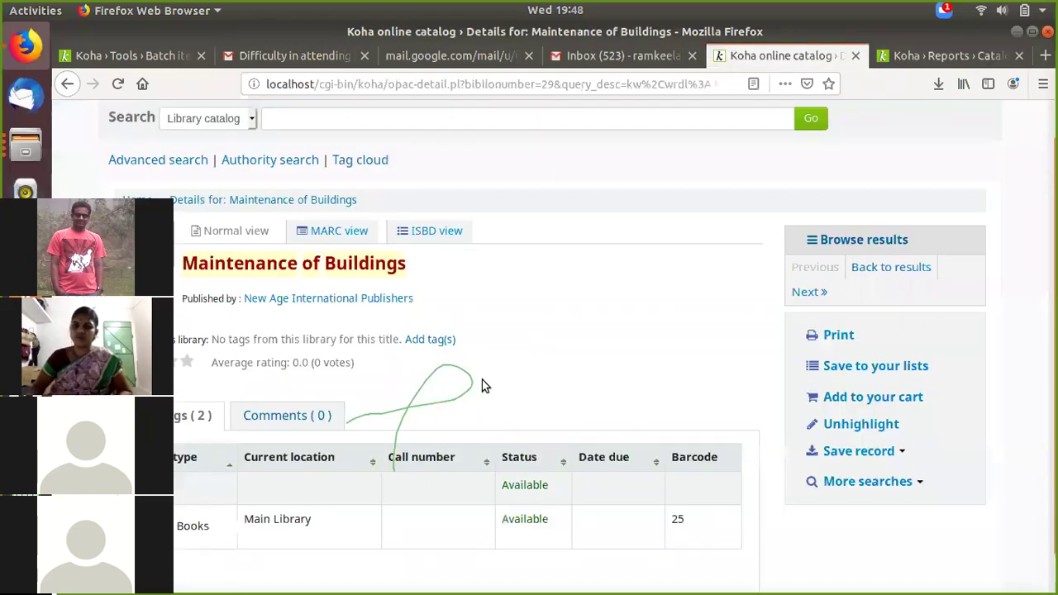
pyautogui.click(576, 53)
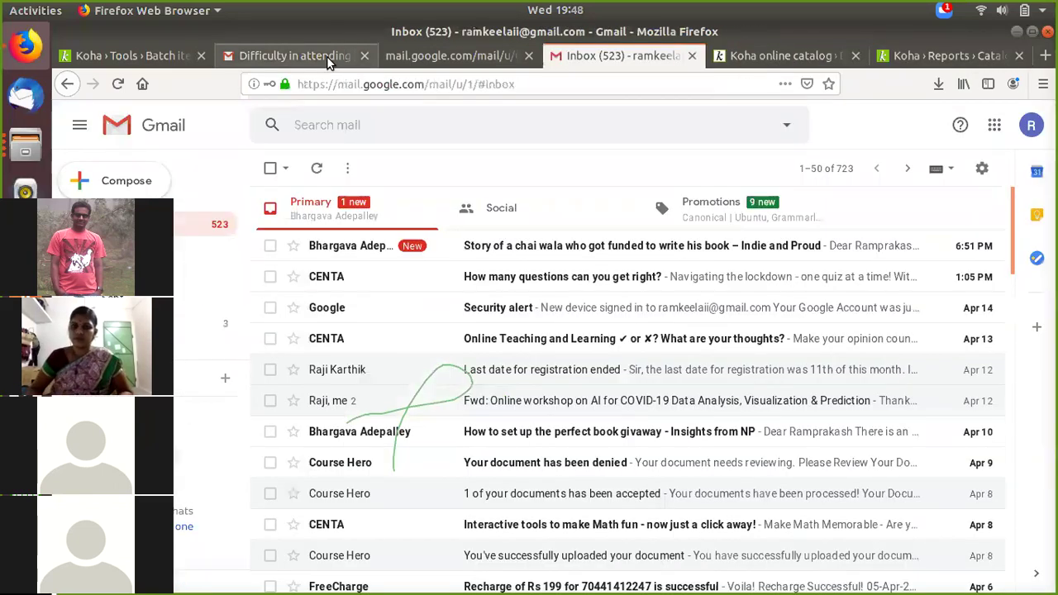
pyautogui.click(329, 58)
pyautogui.hotkey('ctrl', 'pageup')
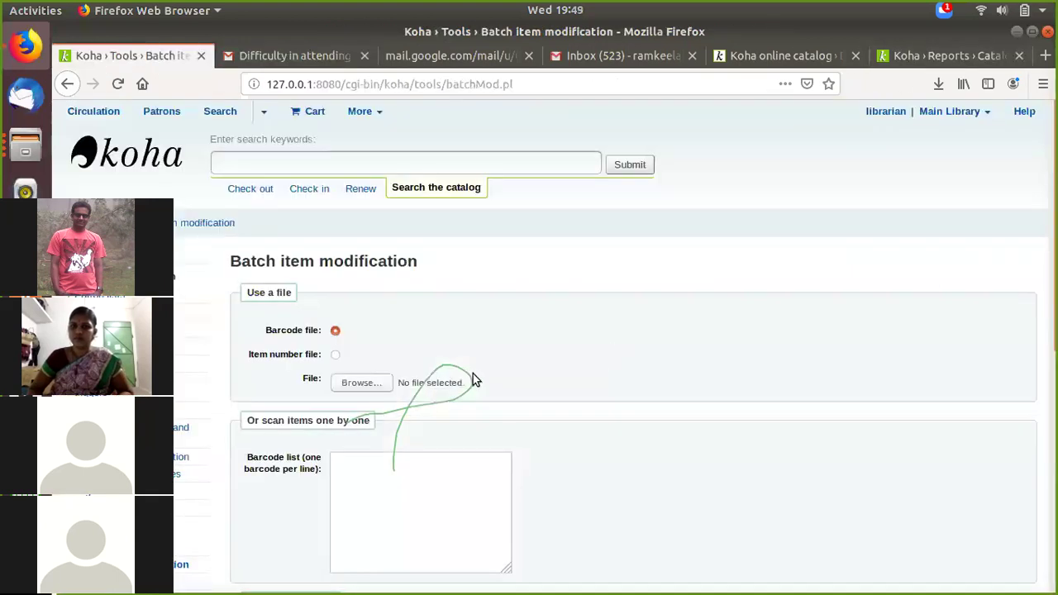
pyautogui.scroll(-4, 472, 378)
pyautogui.scroll(1, 473, 378)
pyautogui.scroll(3, 472, 378)
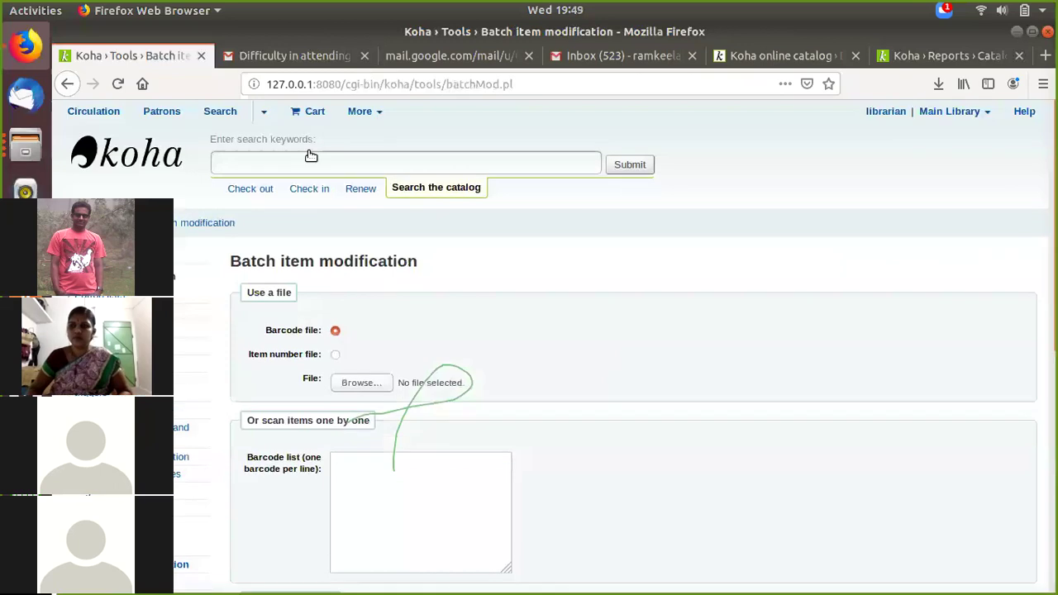
pyautogui.scroll(-1, 278, 137)
# Step: Confirm the statistics still show 55 BK items at MAIN, then open a new blank tab
pyautogui.click(271, 121)
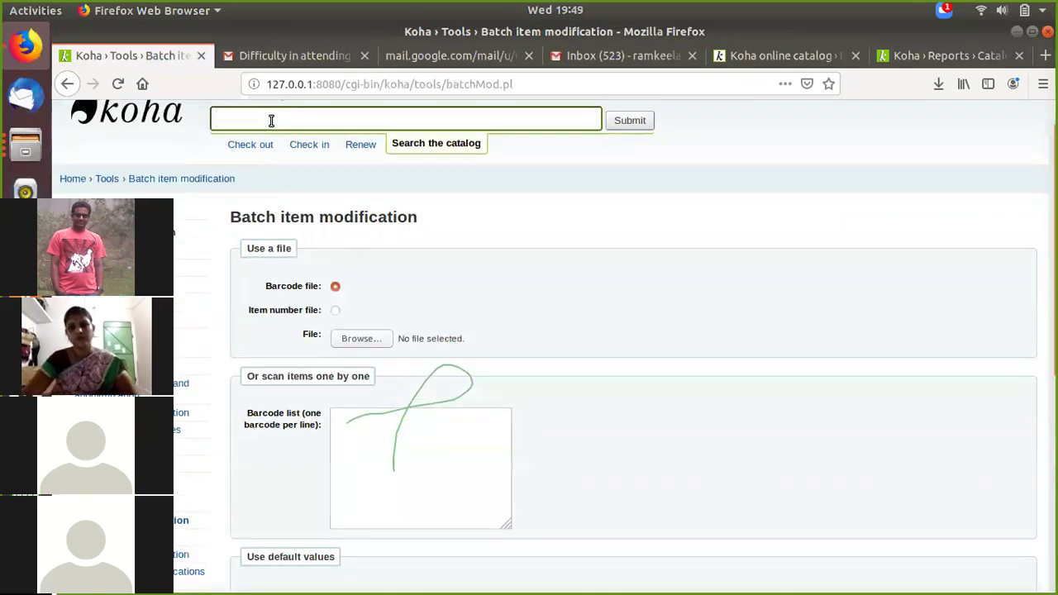
pyautogui.click(781, 55)
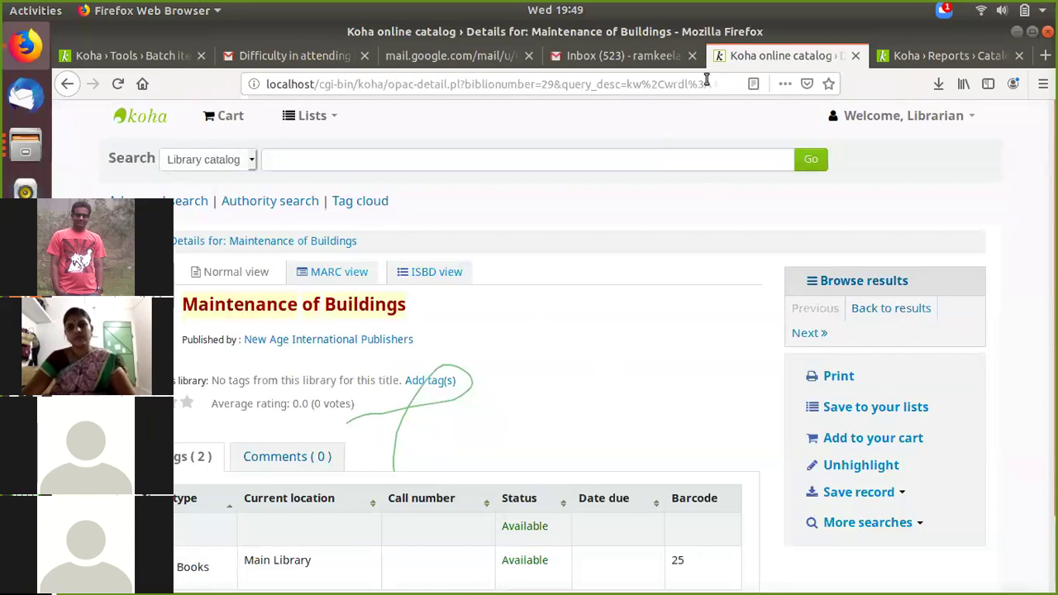
pyautogui.click(938, 55)
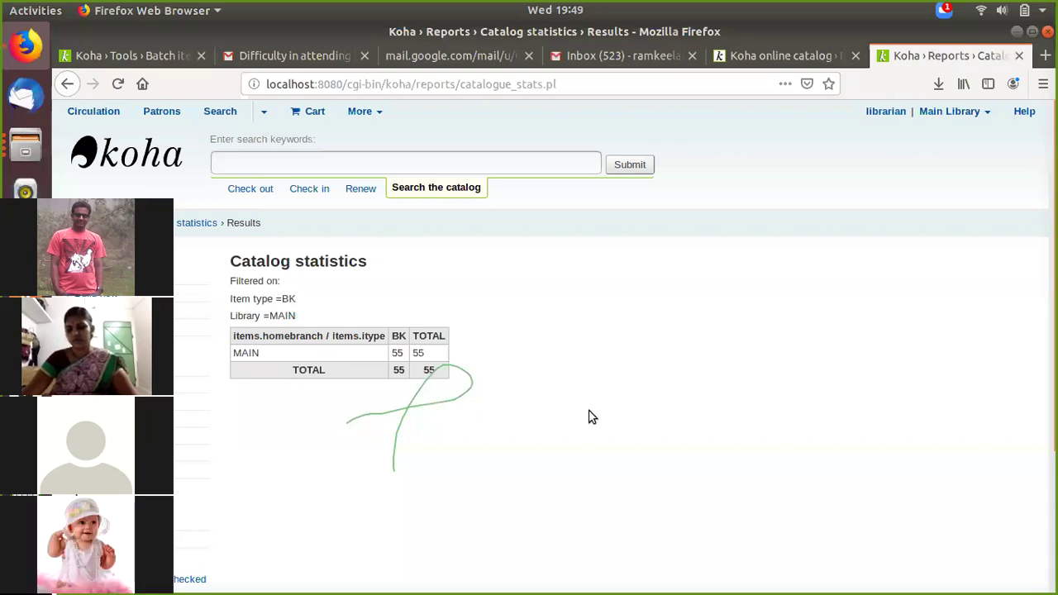
pyautogui.click(819, 56)
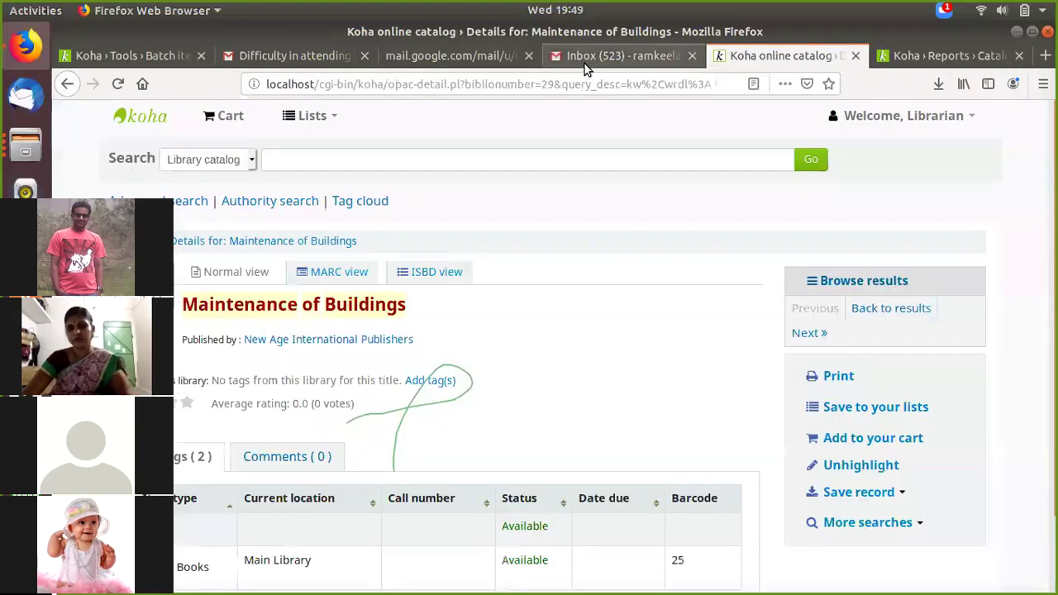
pyautogui.click(584, 58)
pyautogui.click(426, 57)
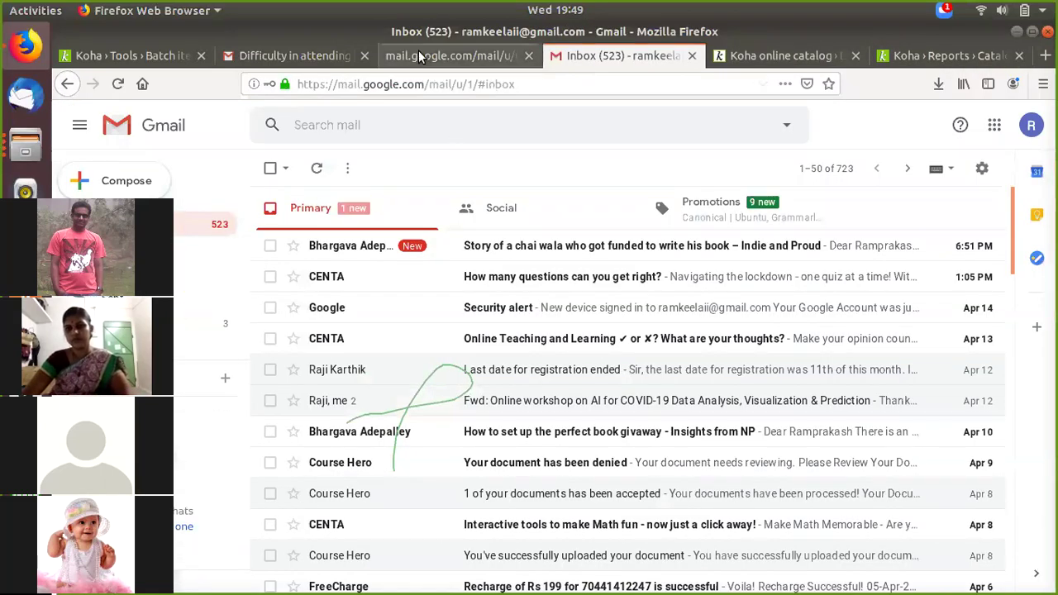
pyautogui.click(956, 57)
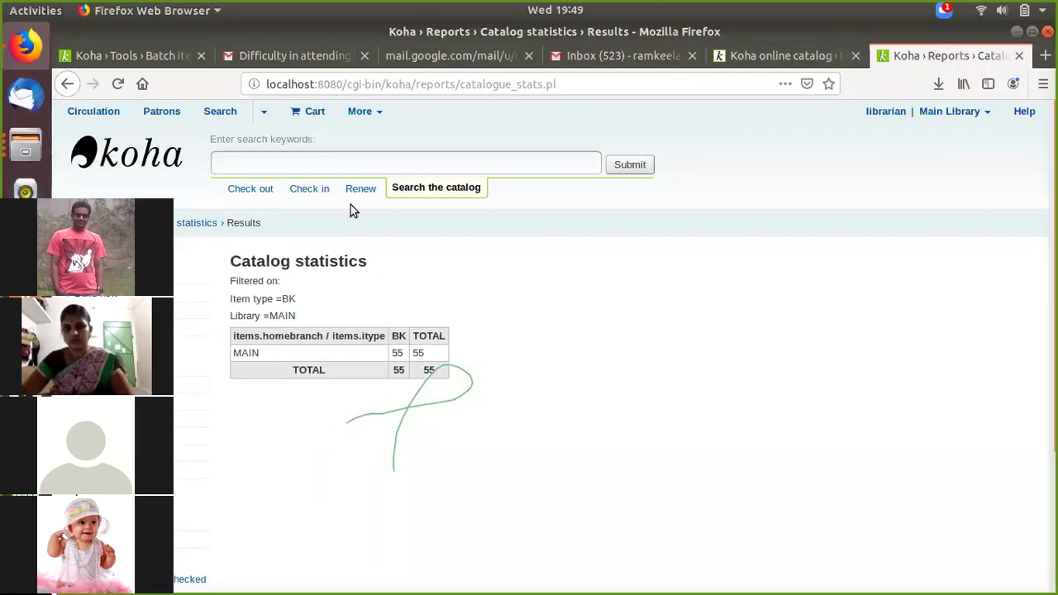
pyautogui.click(116, 56)
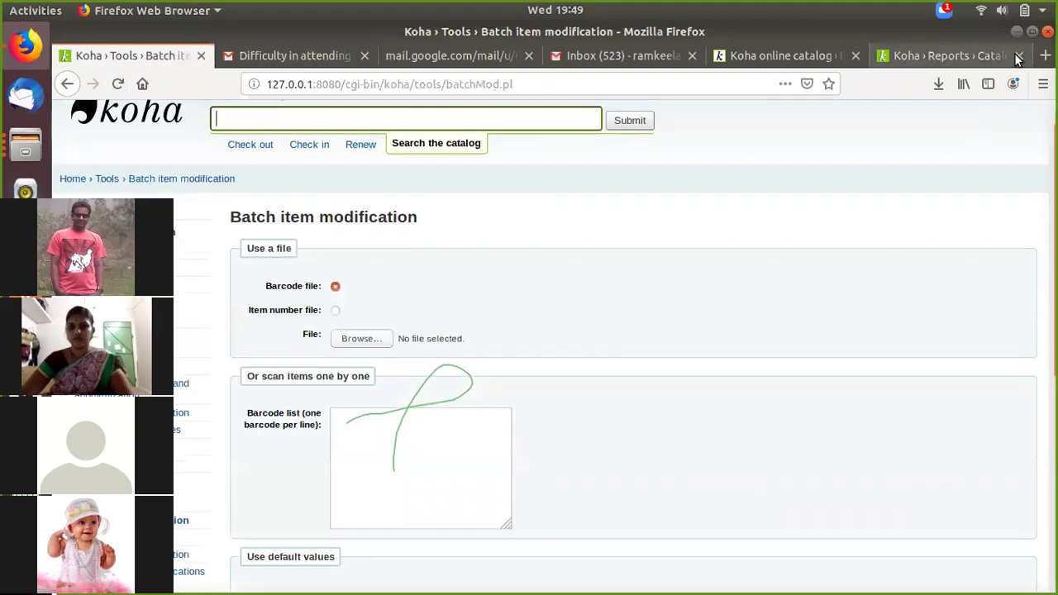
pyautogui.hotkey('ctrl', 't')
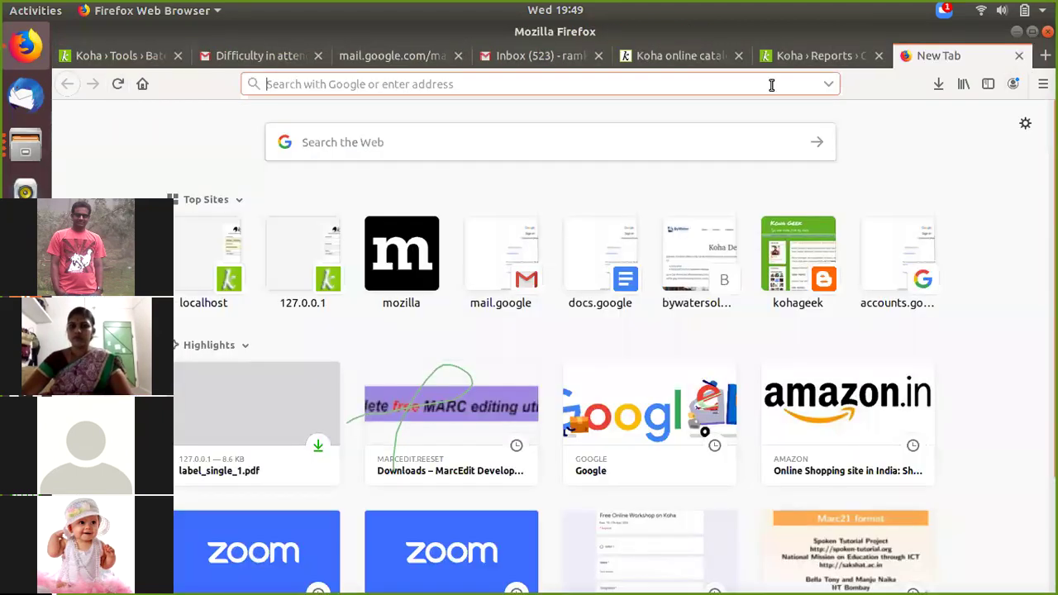
# Step: Search the web for 'opac of mguniversity' from the Firefox address bar
pyautogui.click(829, 86)
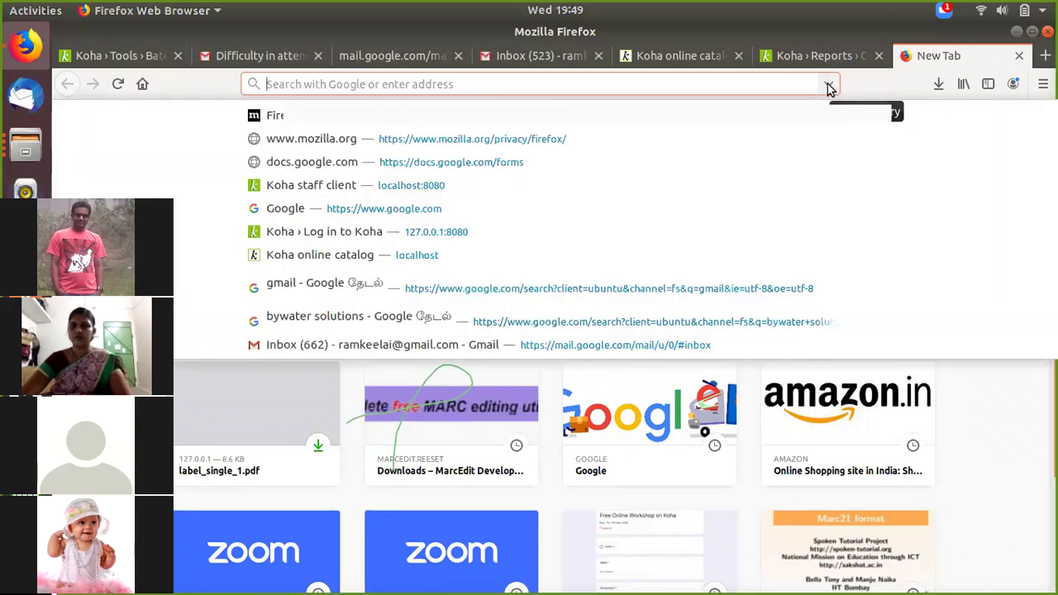
pyautogui.write('opac')
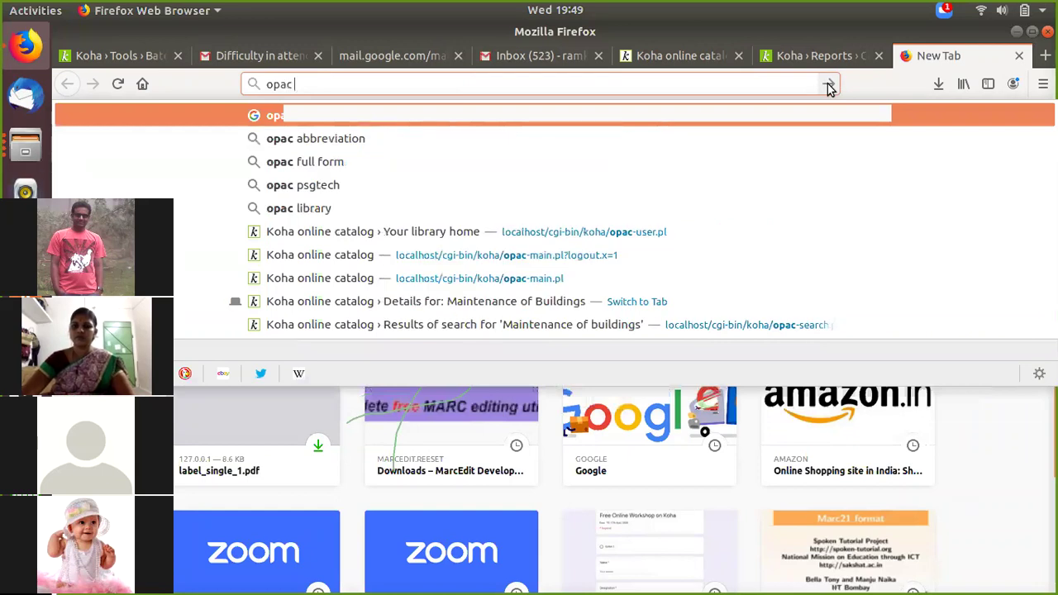
pyautogui.write(' o')
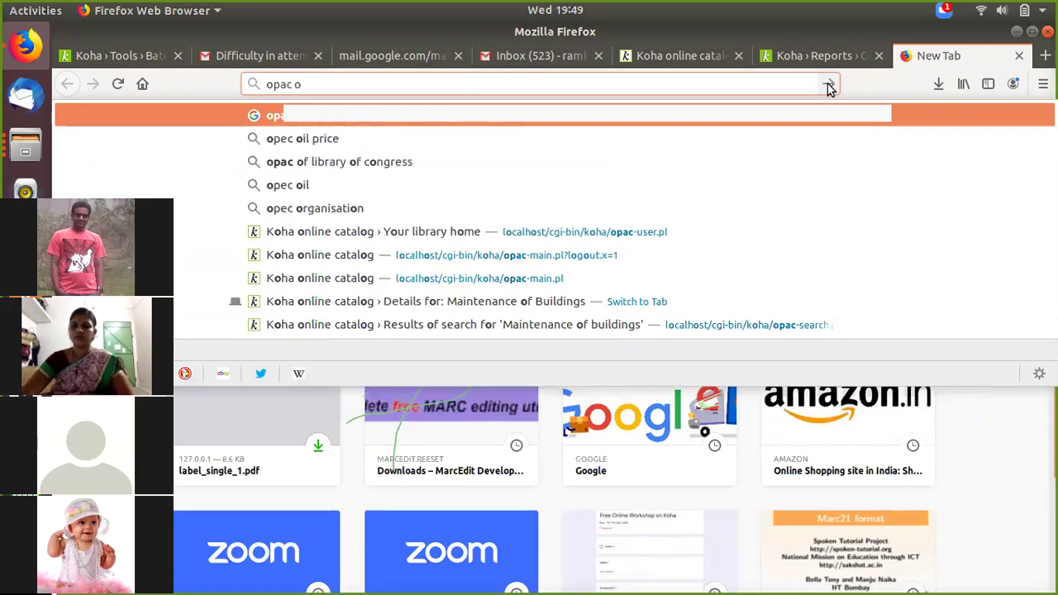
pyautogui.write('f m')
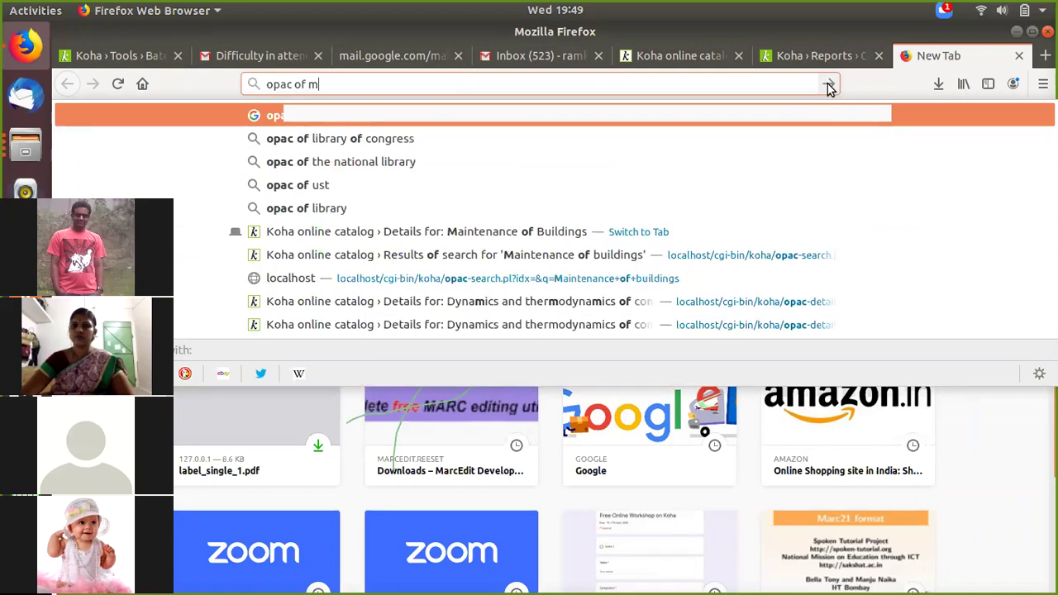
pyautogui.write('guniversity')
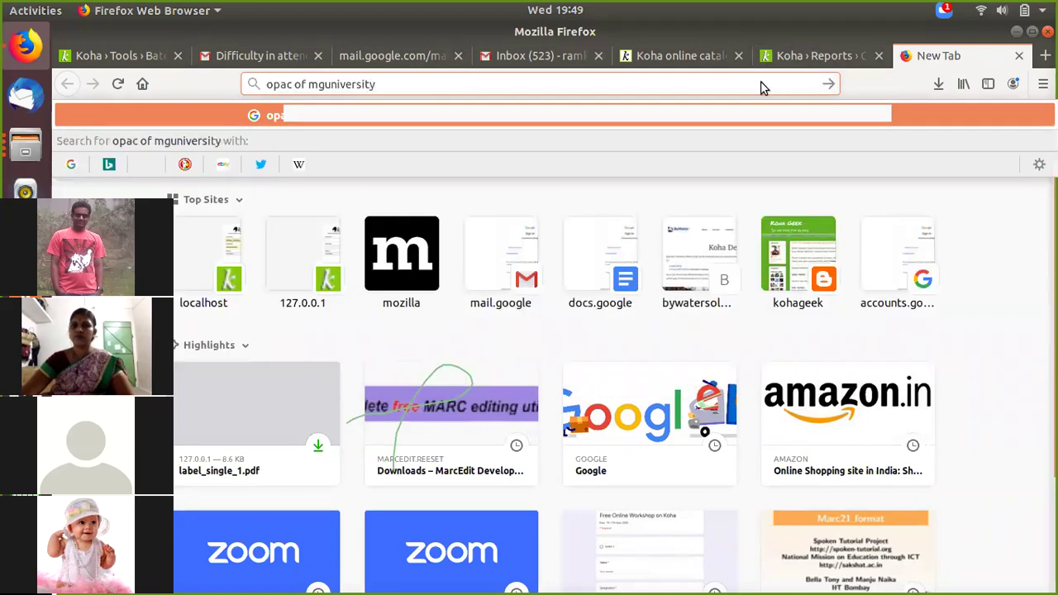
pyautogui.press('Return')
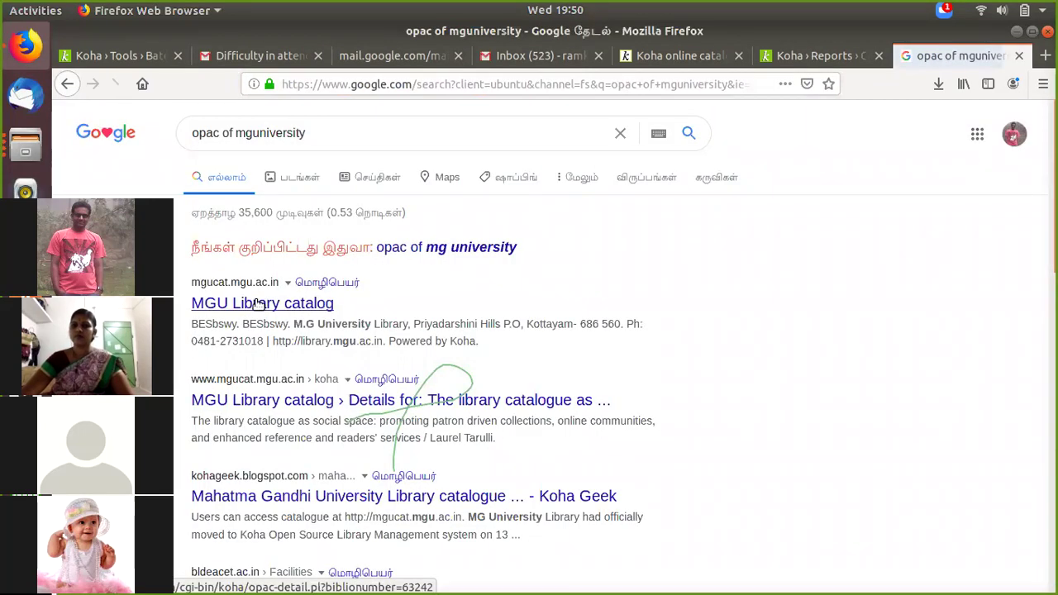
# Step: Open the MGU Library OPAC at mgucat.mgu.ac.in and browse its new additions, timings and contacts
pyautogui.click(262, 306)
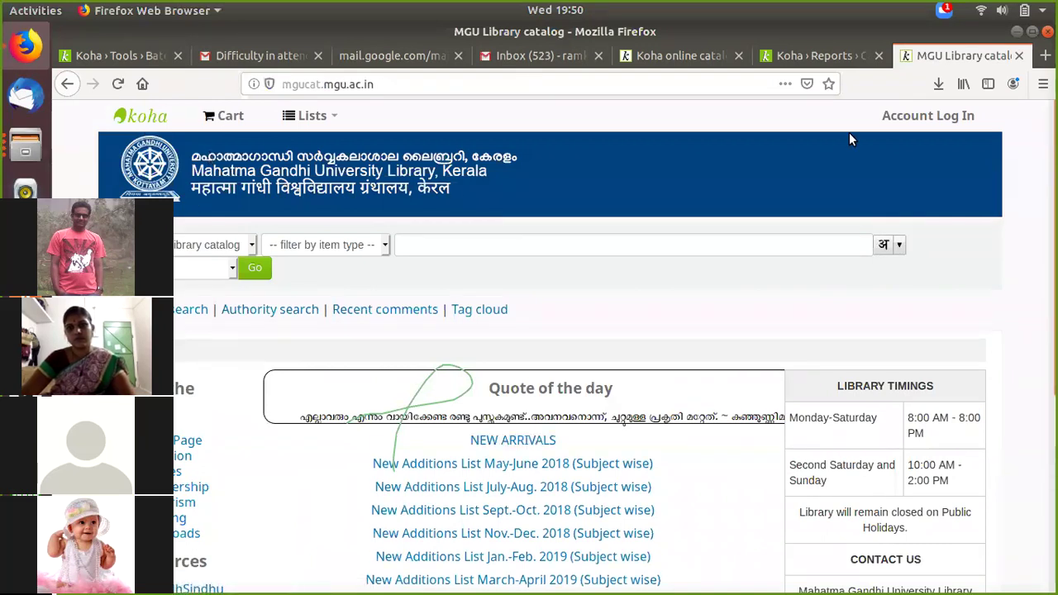
pyautogui.scroll(-3, 276, 259)
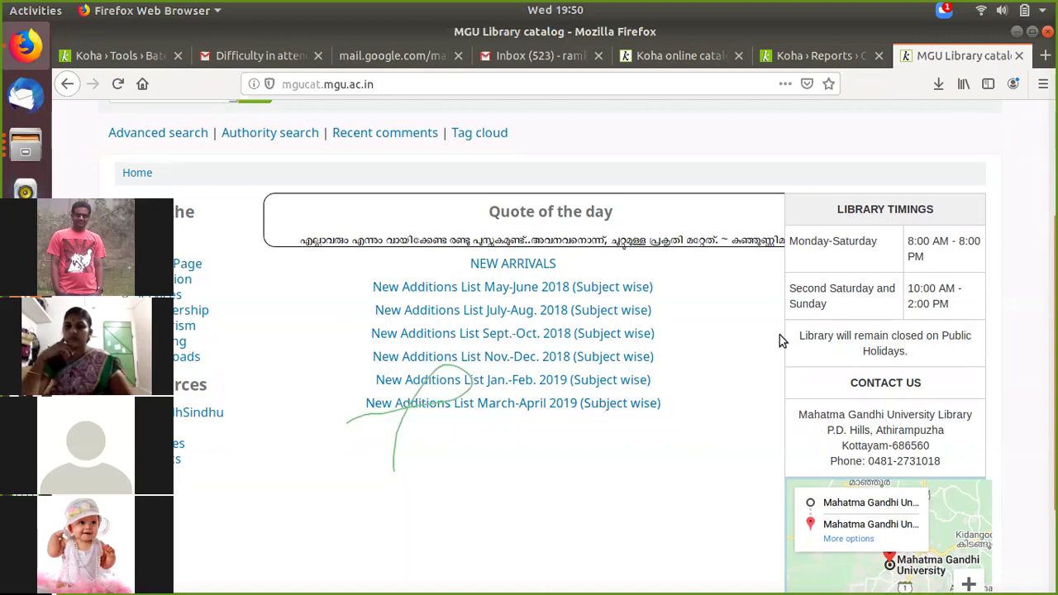
pyautogui.scroll(-2, 558, 320)
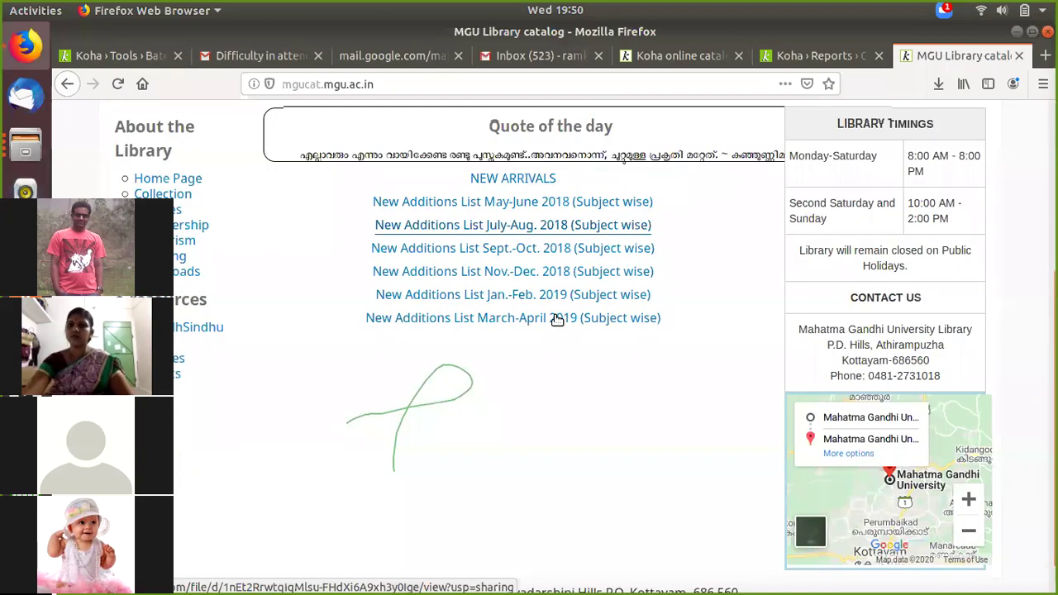
pyautogui.scroll(5, 524, 350)
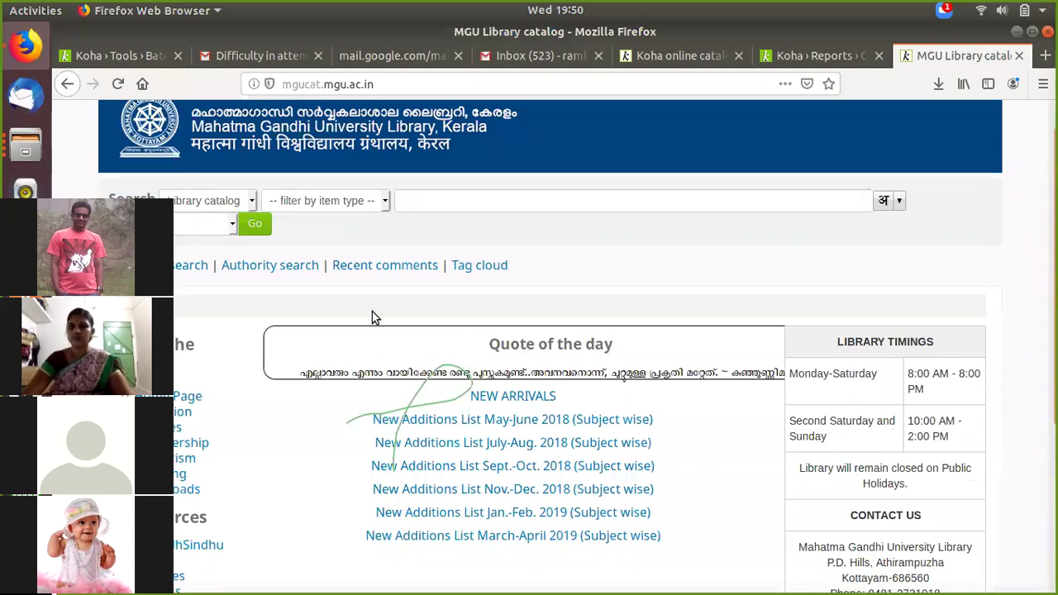
pyautogui.scroll(1, 890, 417)
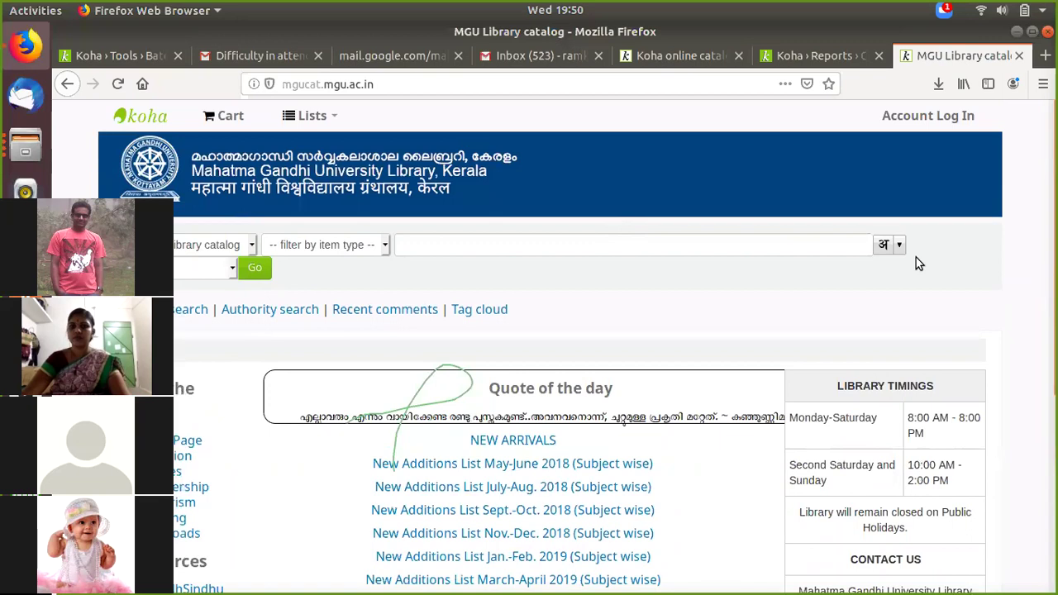
pyautogui.scroll(-3, 394, 310)
pyautogui.scroll(1, 449, 298)
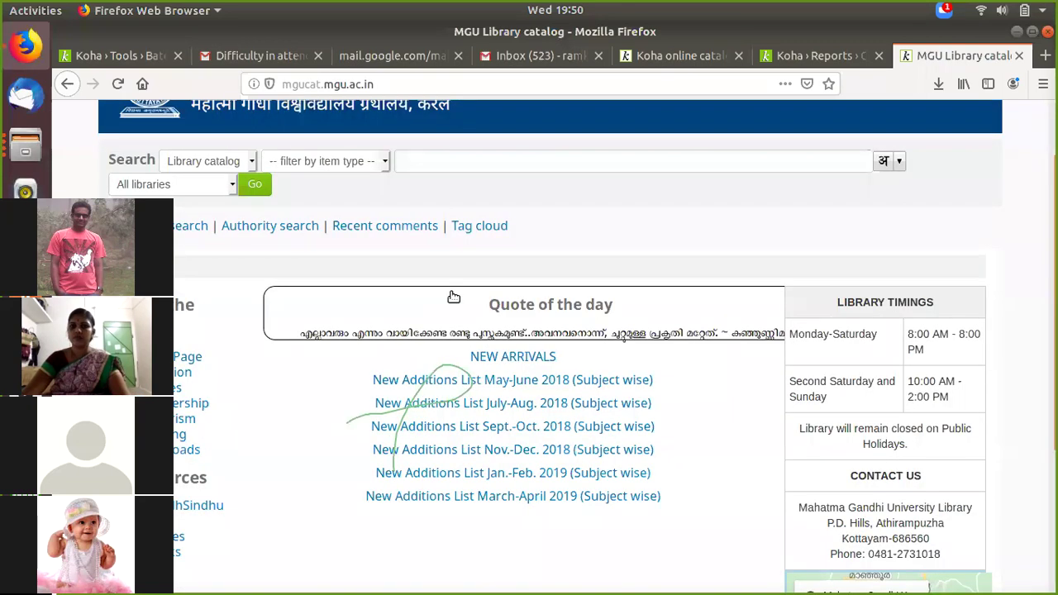
pyautogui.scroll(2, 765, 269)
pyautogui.scroll(-3, 536, 220)
pyautogui.scroll(3, 534, 224)
pyautogui.scroll(-4, 535, 224)
pyautogui.scroll(-1, 536, 225)
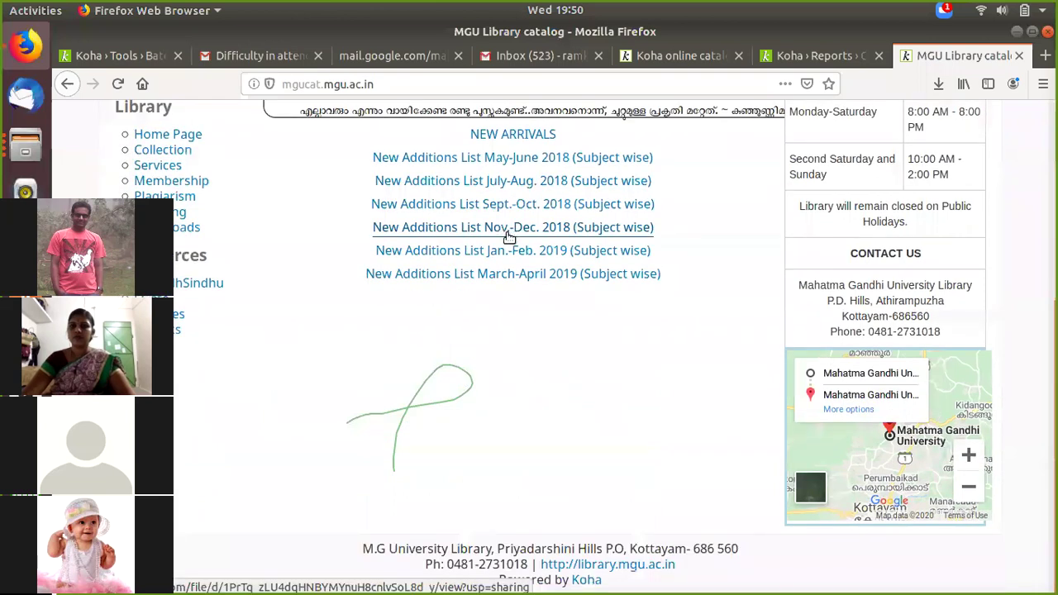
pyautogui.scroll(2, 509, 235)
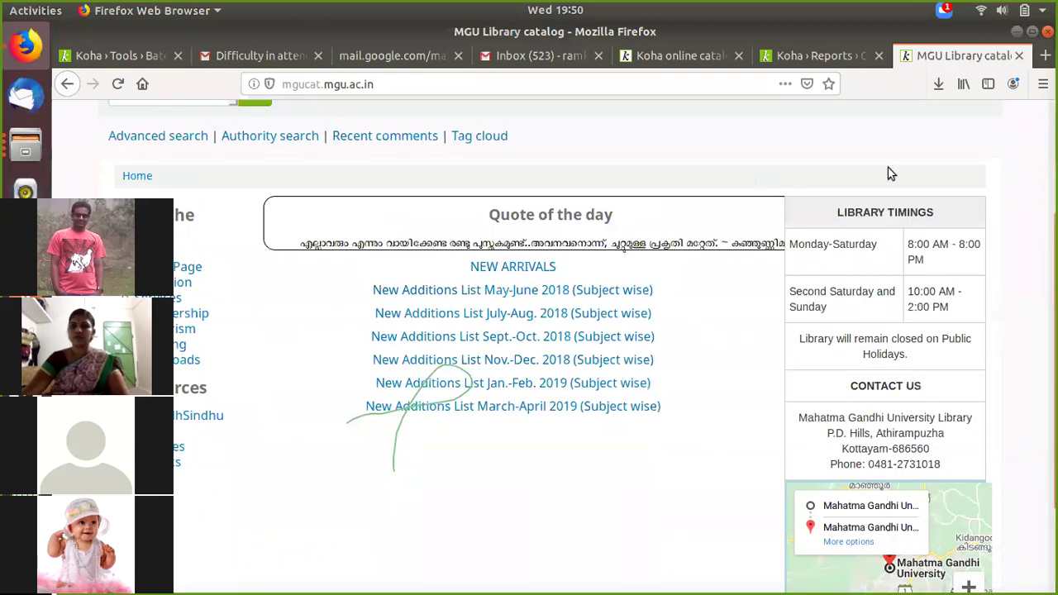
pyautogui.scroll(4, 724, 319)
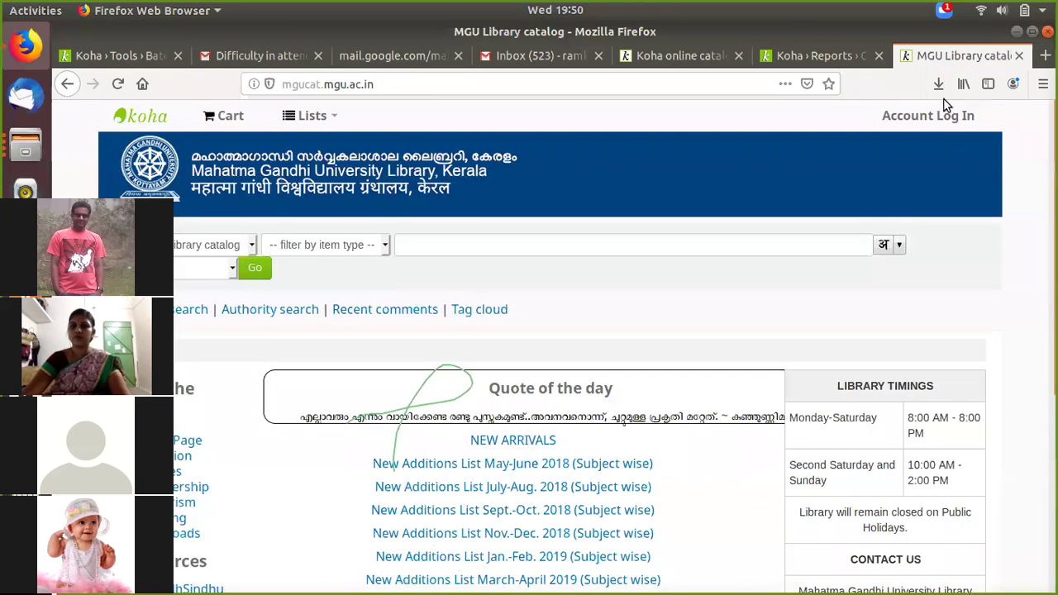
# Step: Close the MGU catalog, try the Check out, Check in and Renew quick searches, and reload Koha home
pyautogui.click(1018, 55)
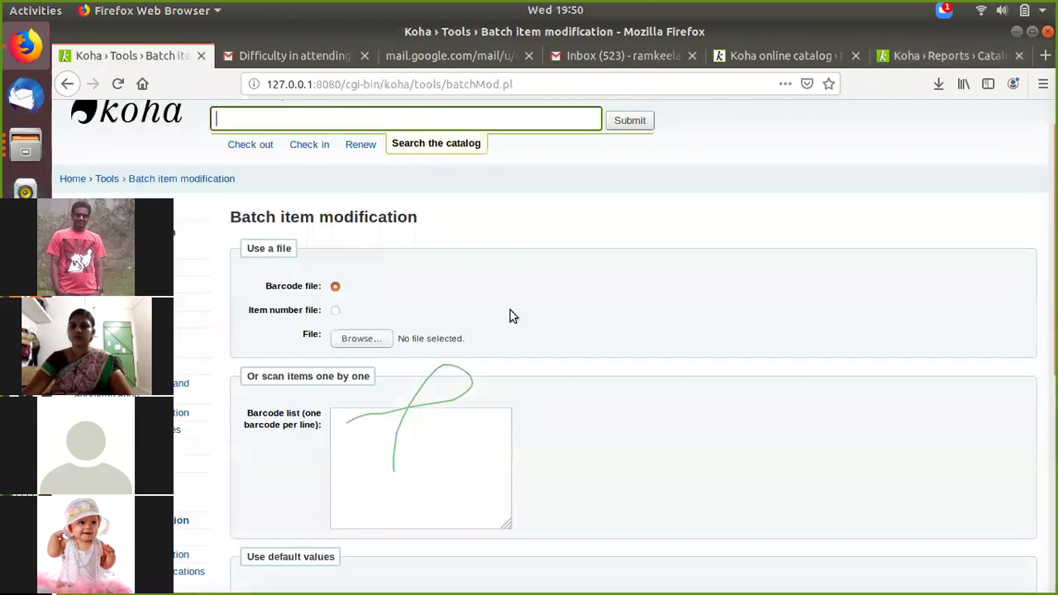
pyautogui.click(157, 124)
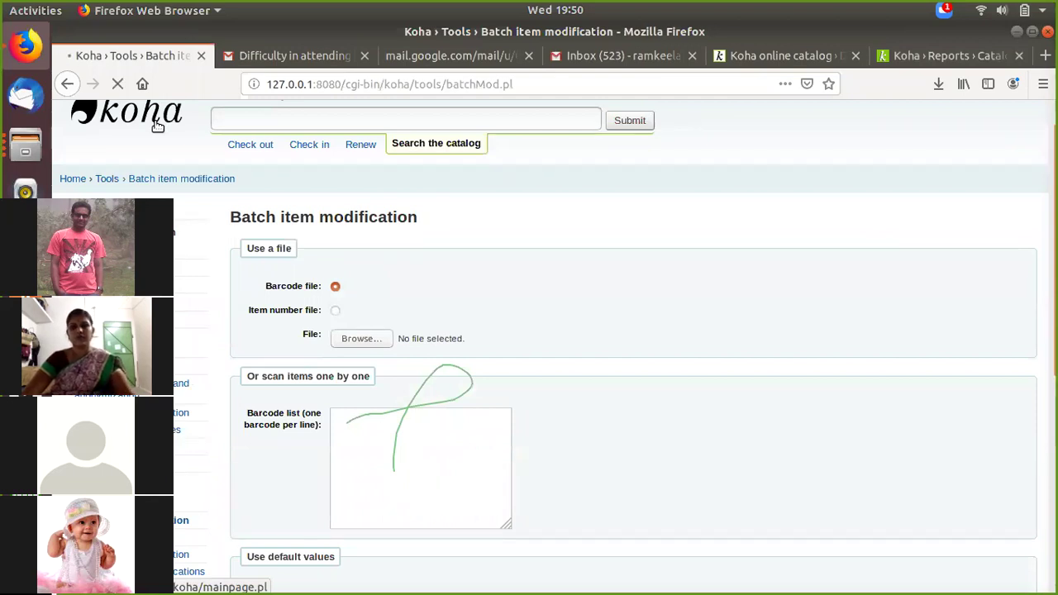
pyautogui.click(254, 146)
pyautogui.click(300, 150)
pyautogui.click(249, 144)
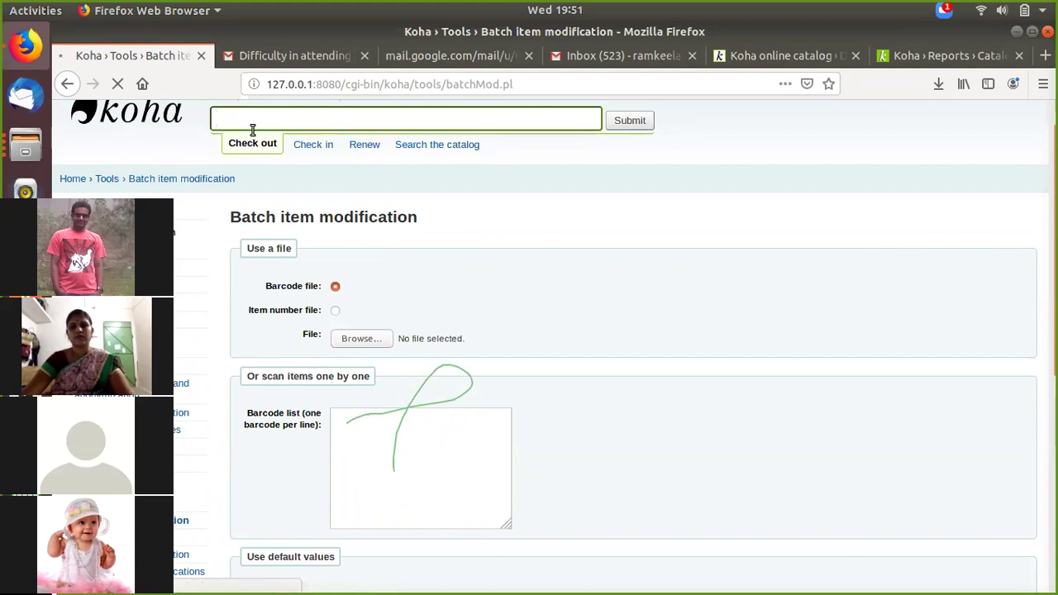
pyautogui.click(308, 150)
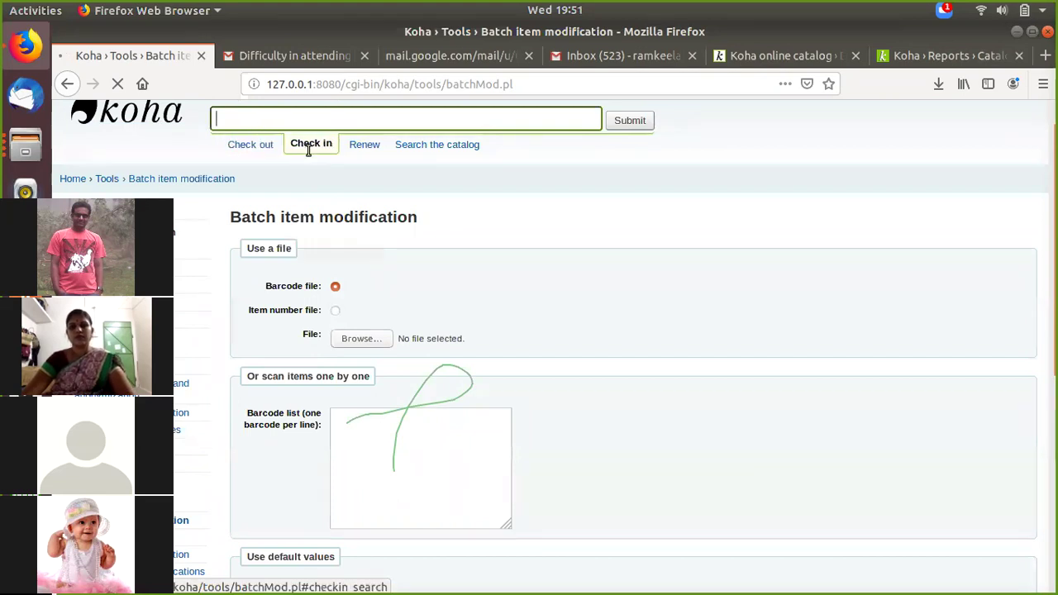
pyautogui.click(370, 145)
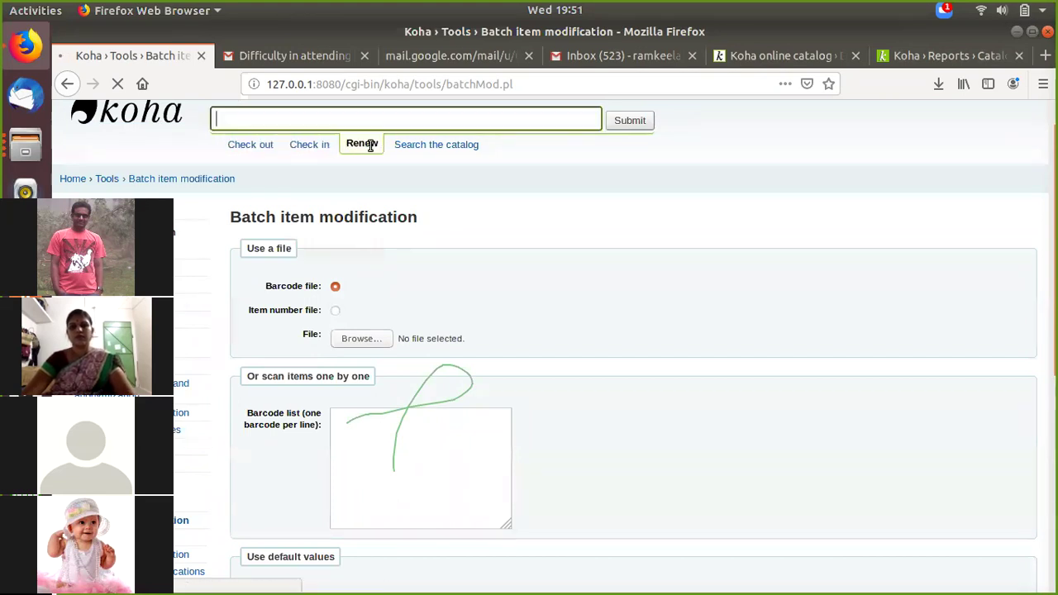
pyautogui.click(144, 128)
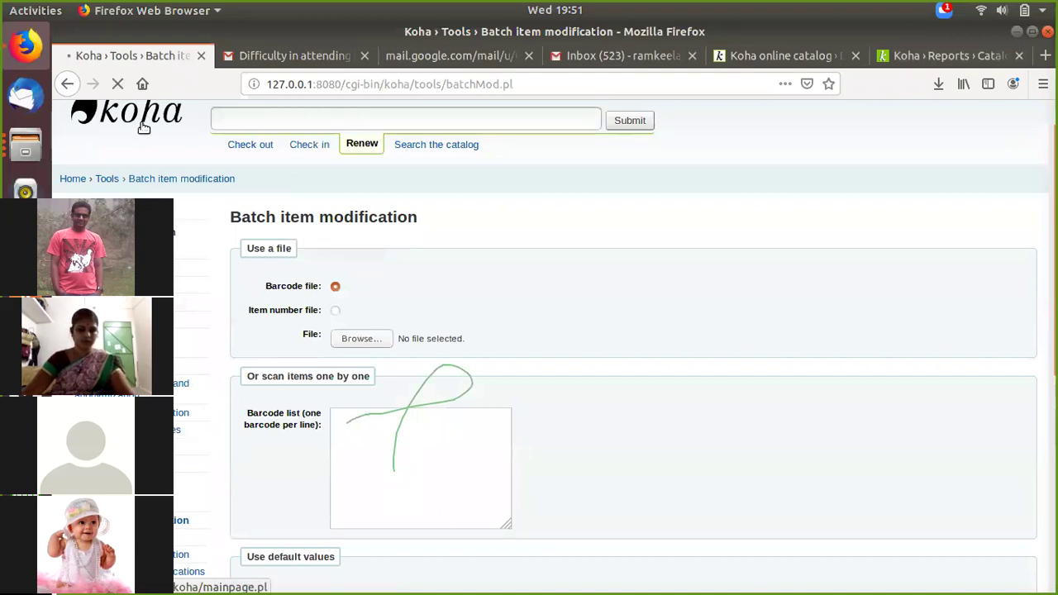